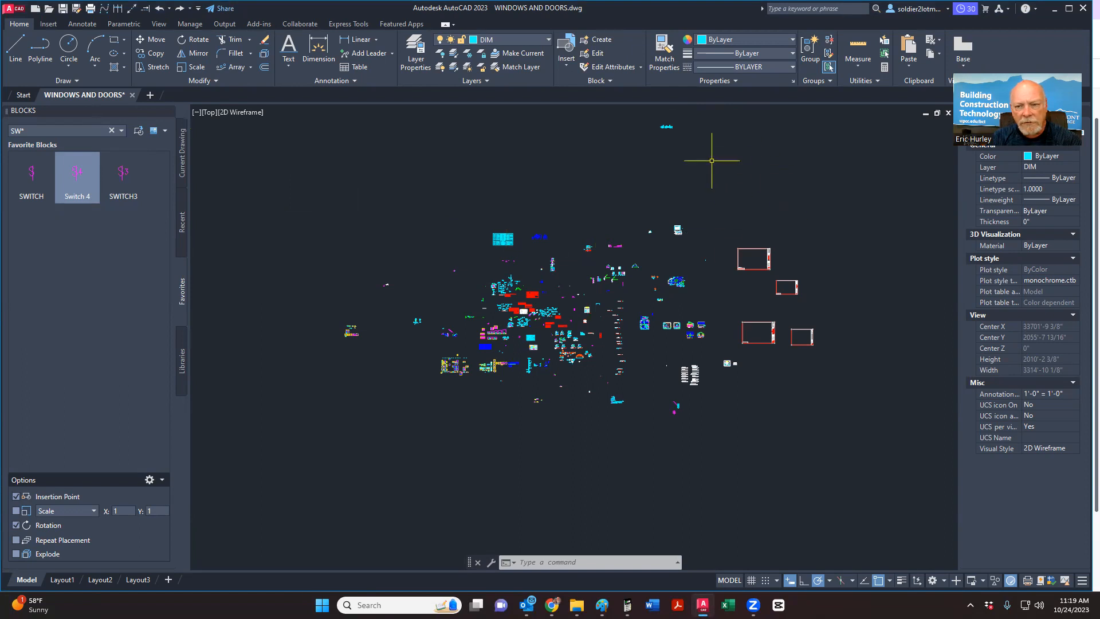
Step: Nudge the WINDOWS AND DOORS drawing view down and cancel a stray selection window
scroll(509, 420, down, 2)
middle_drag(515, 423, 514, 430)
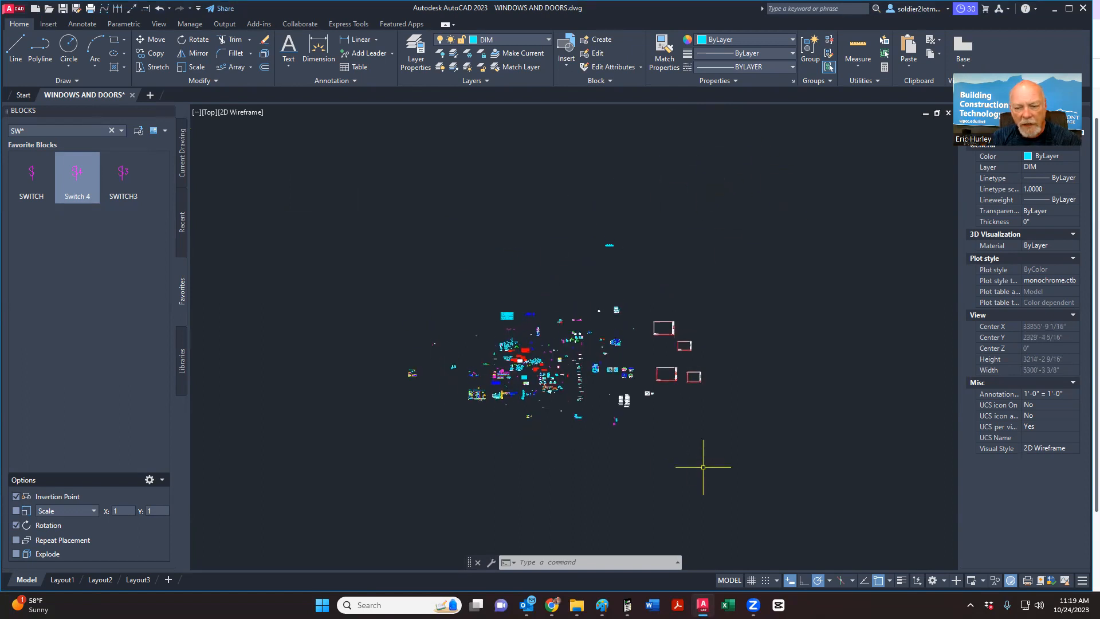
click(748, 474)
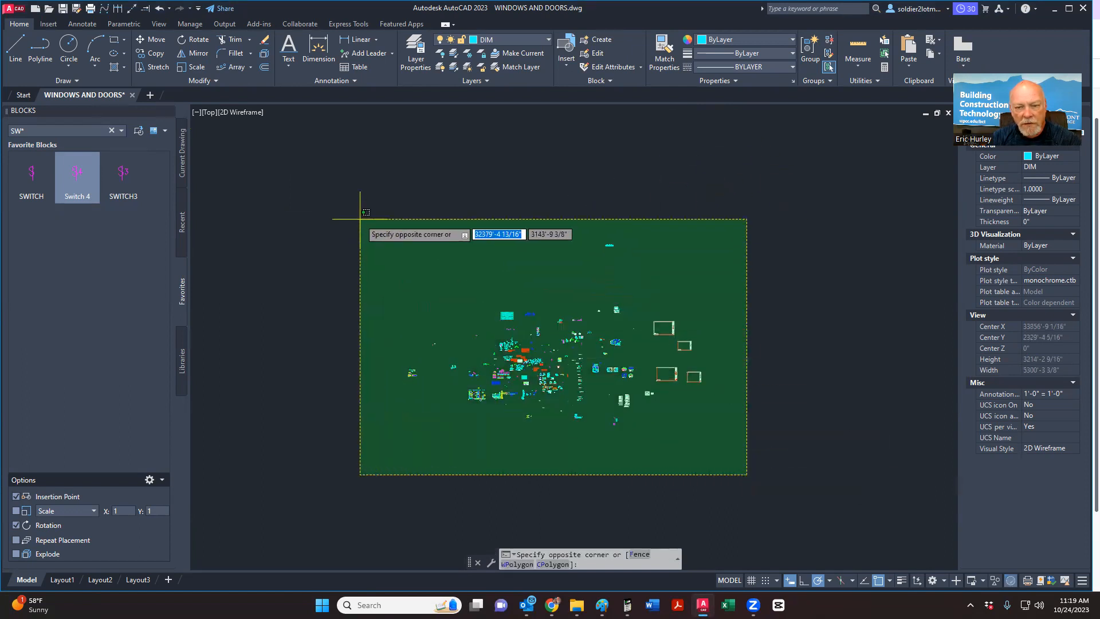
key(Escape)
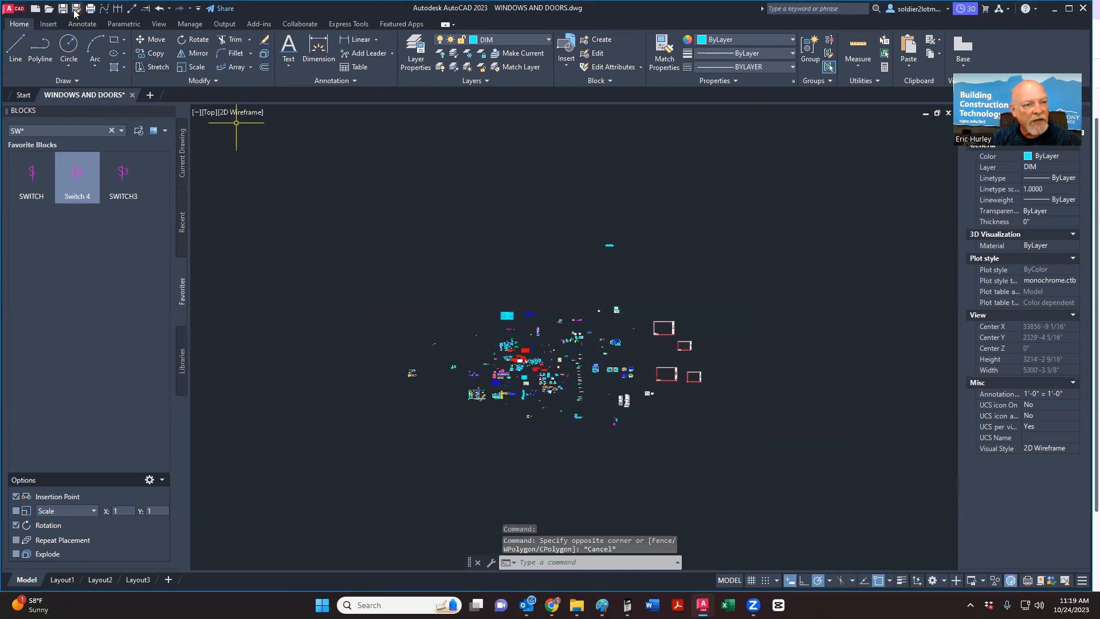
click(76, 8)
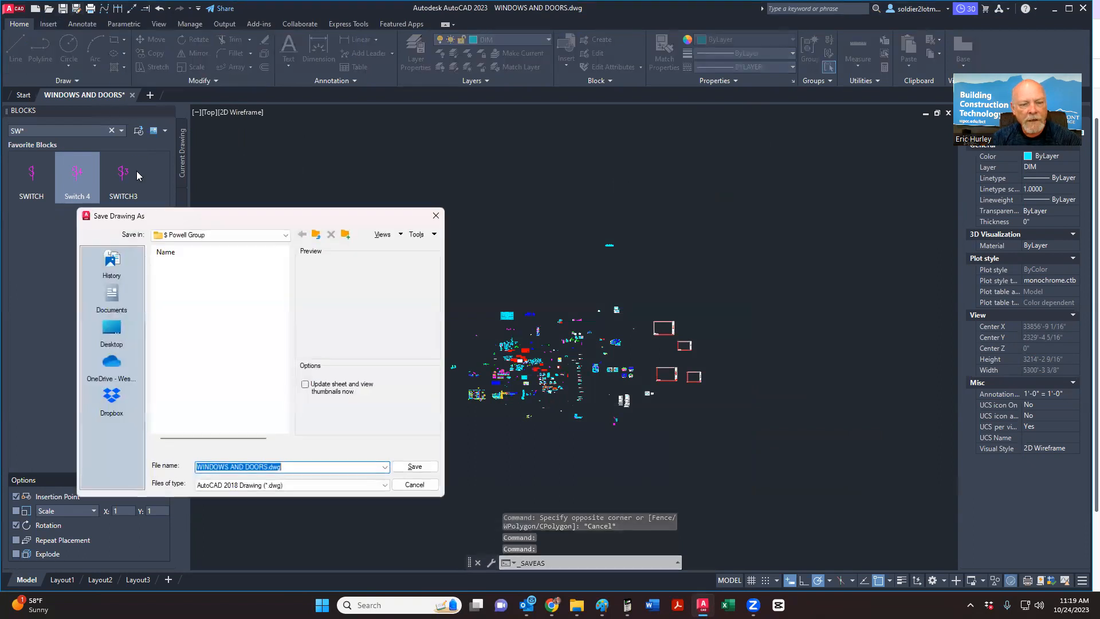
click(218, 235)
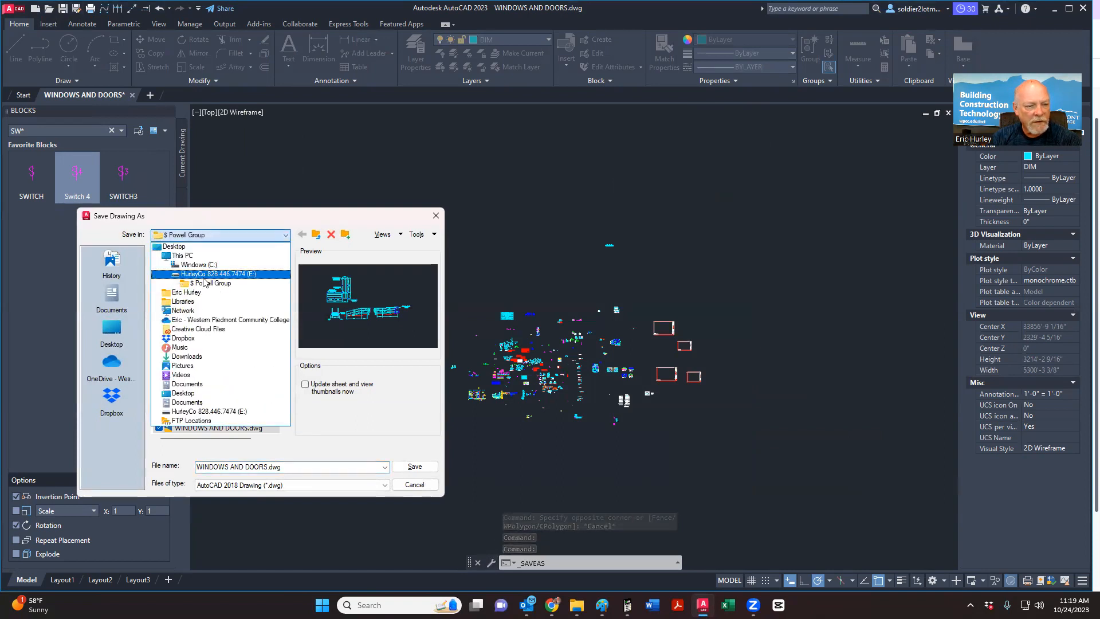
click(196, 320)
double_click(189, 276)
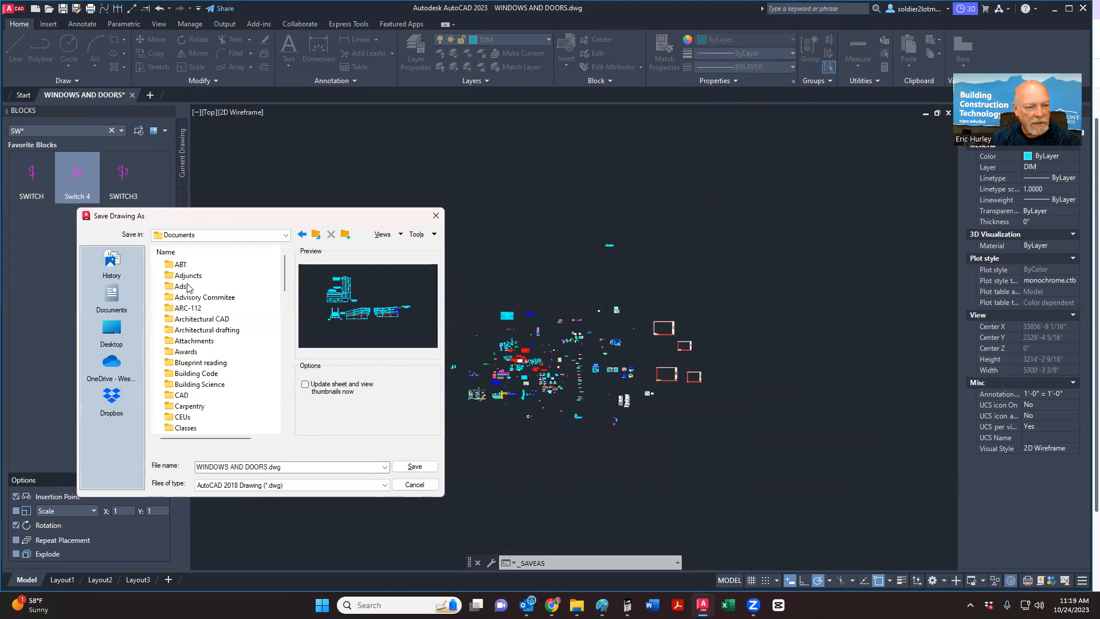
double_click(191, 320)
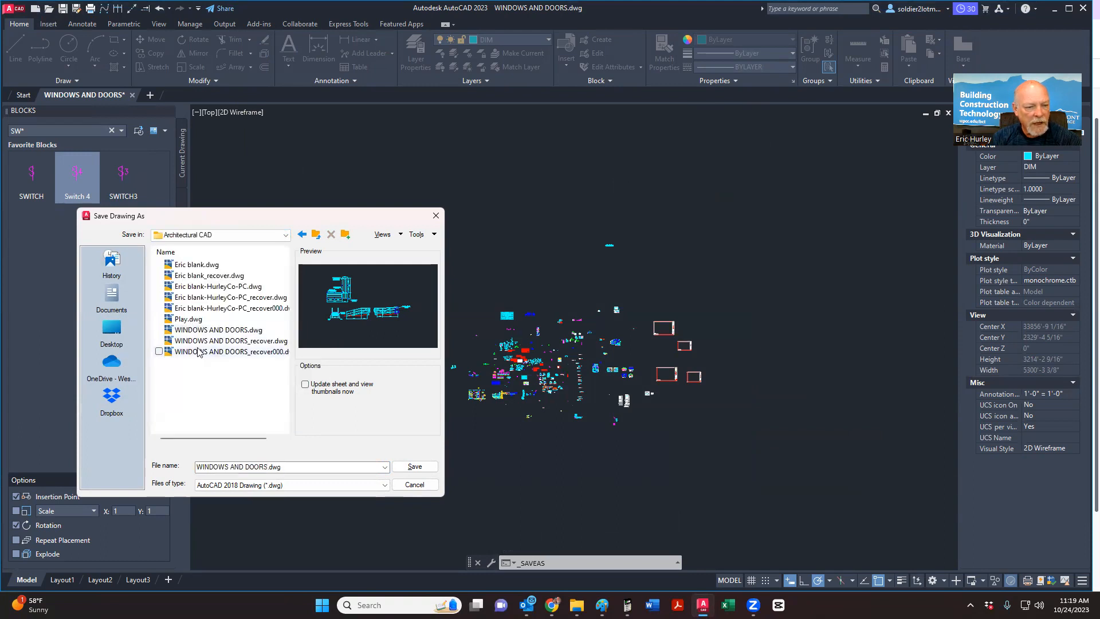
click(291, 470)
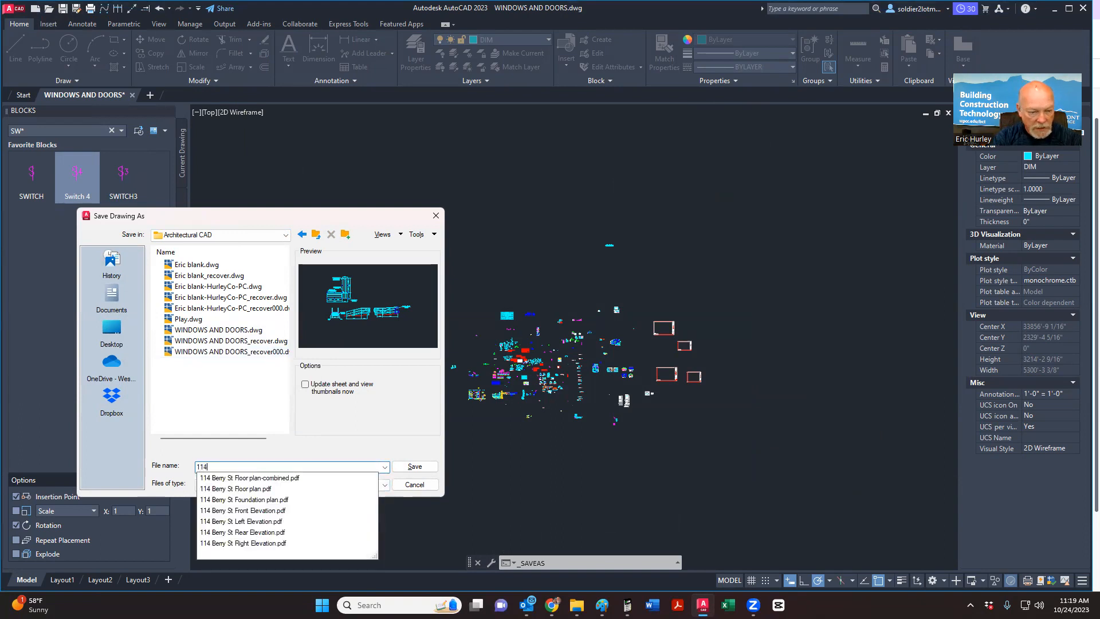
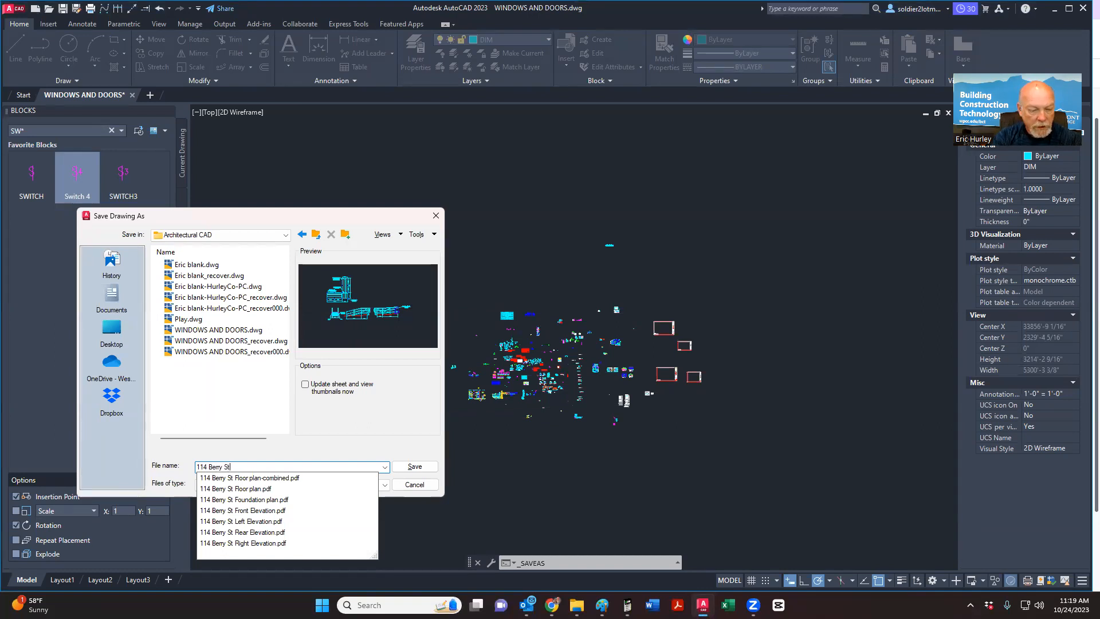
text( _)
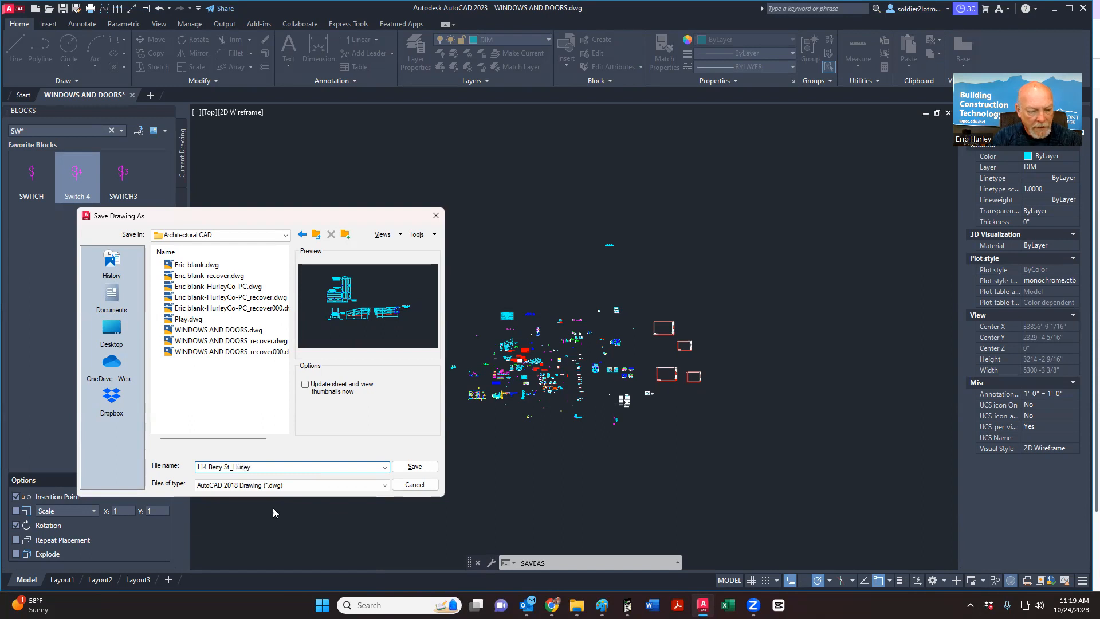
click(415, 467)
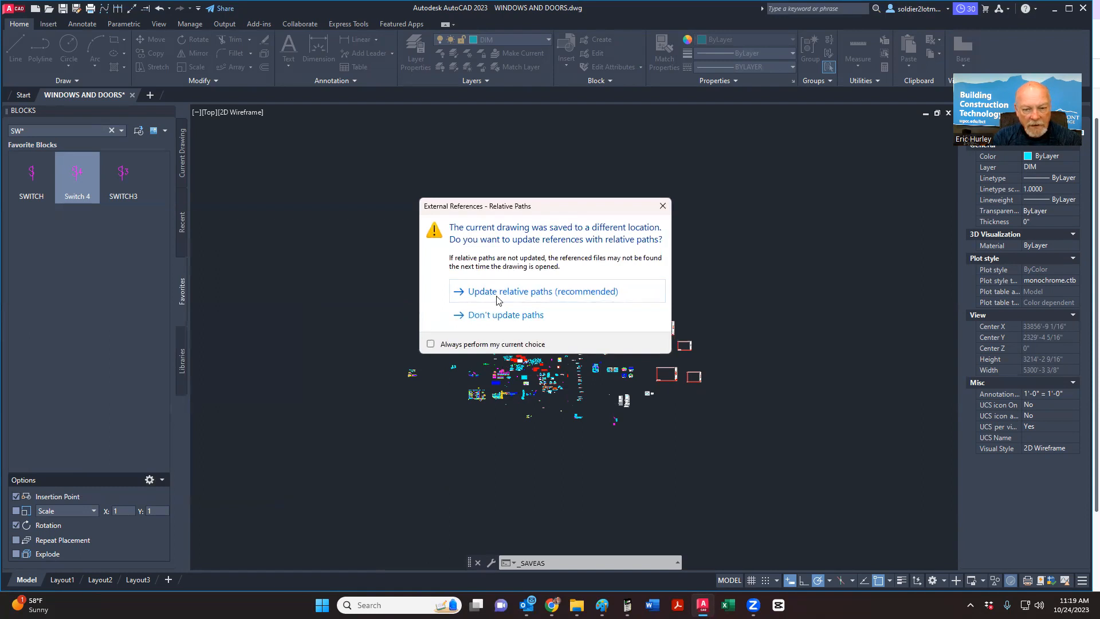
click(497, 297)
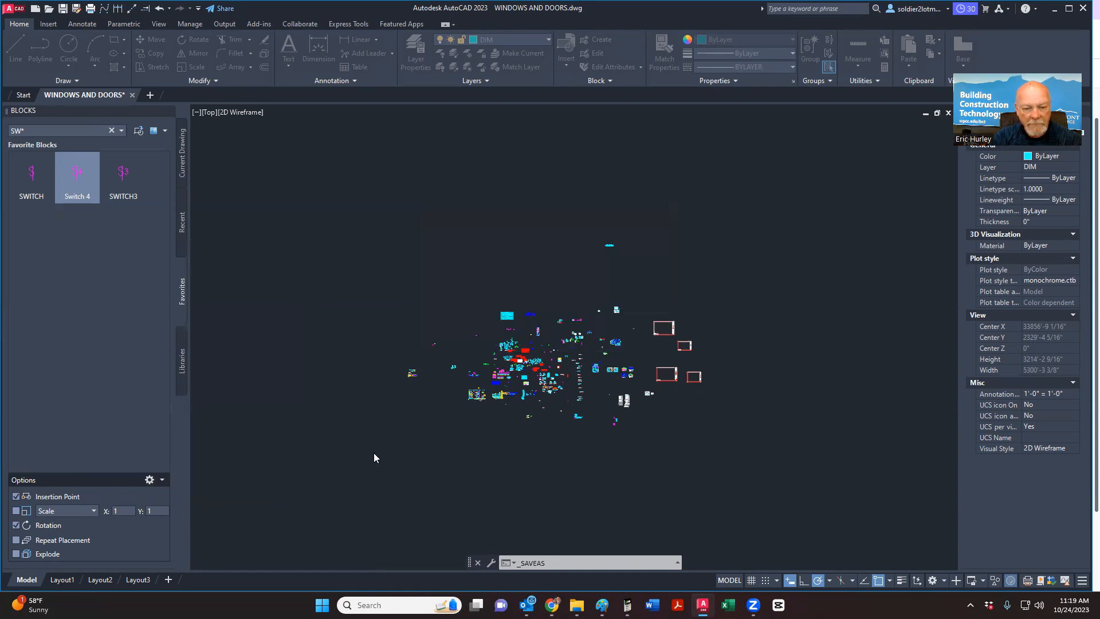
click(375, 453)
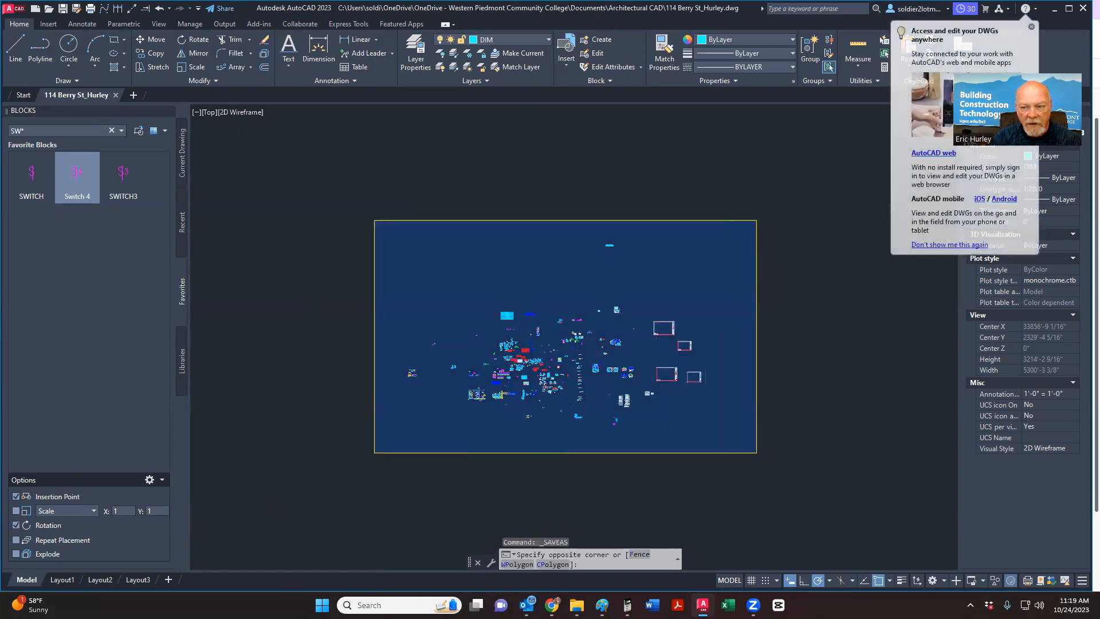
Step: Window-select and delete all 42,956 objects, then re-save the empty drawing
click(756, 221)
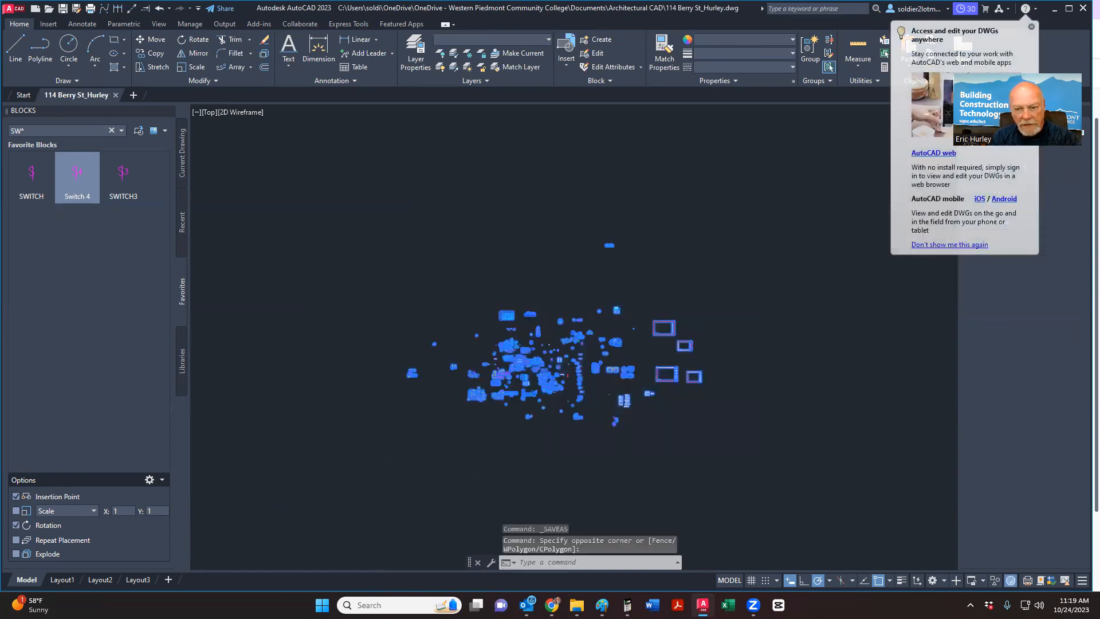
key(Delete)
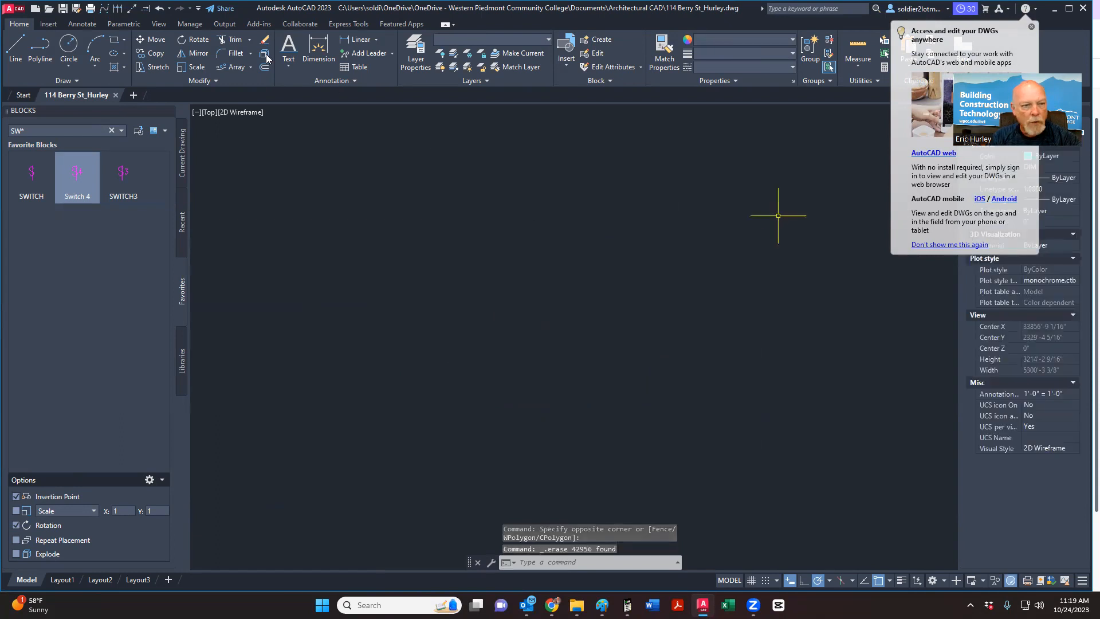
click(63, 9)
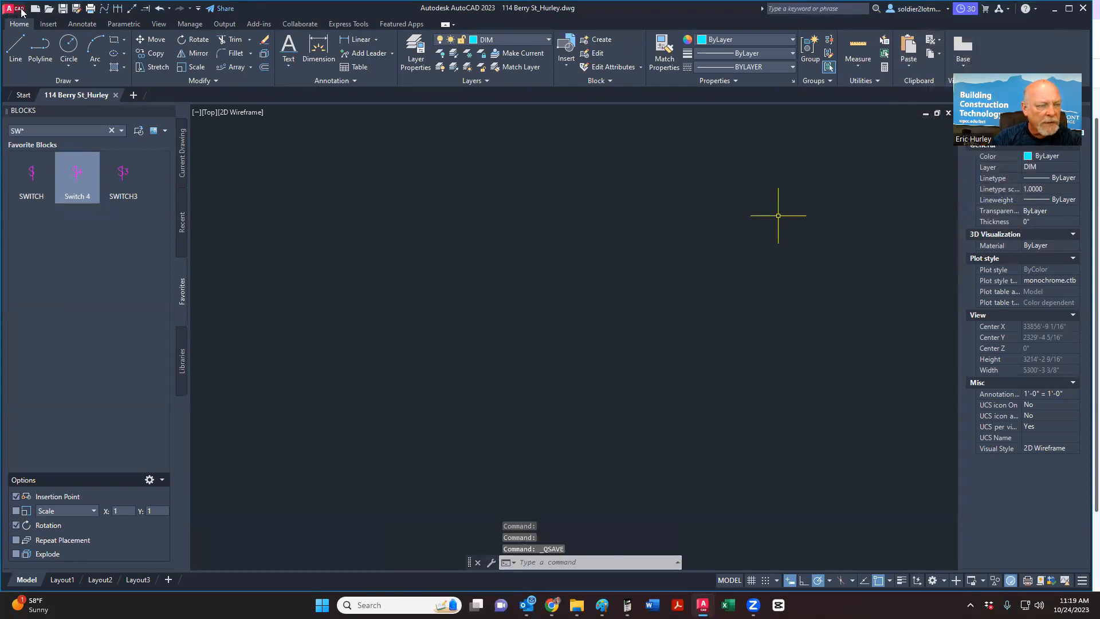
Step: Close the WINDOWS AND DOORS and app drawing
click(17, 8)
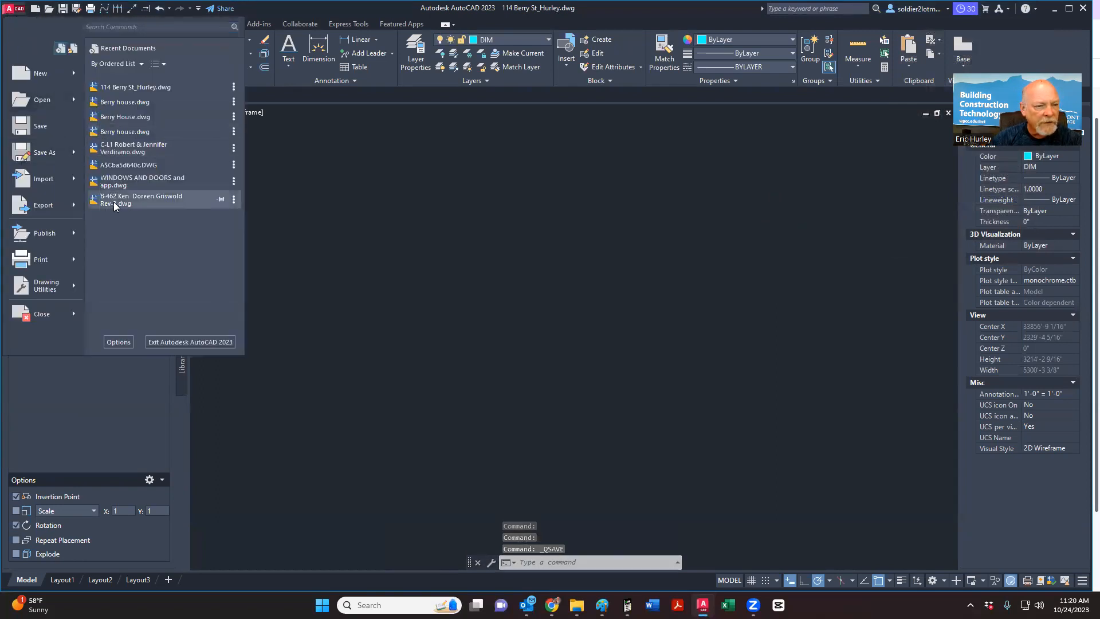
key(Escape)
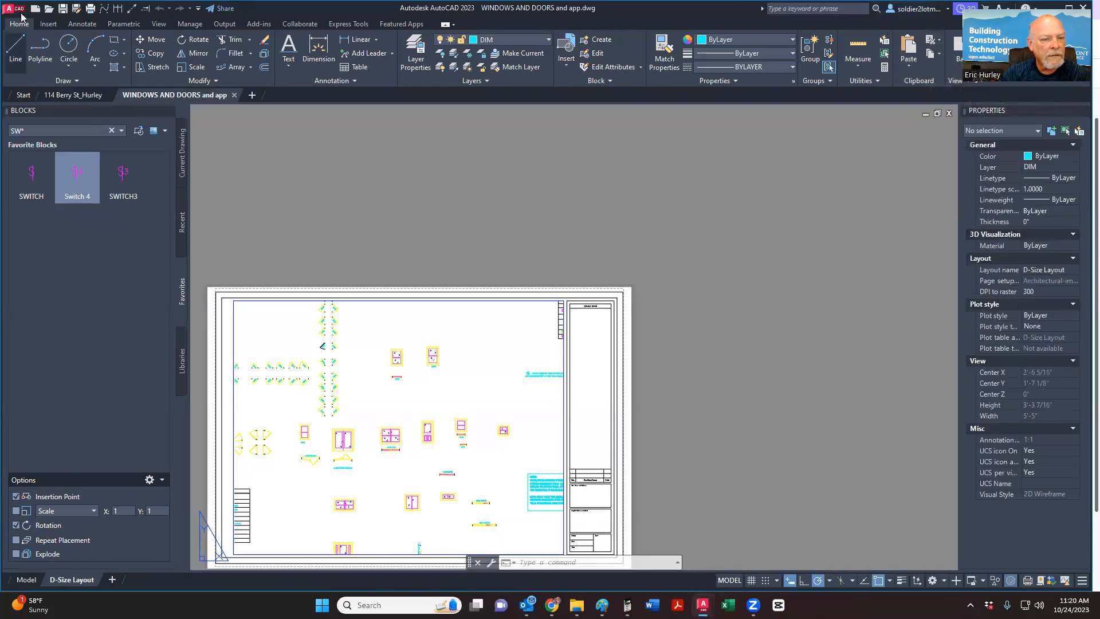
click(949, 114)
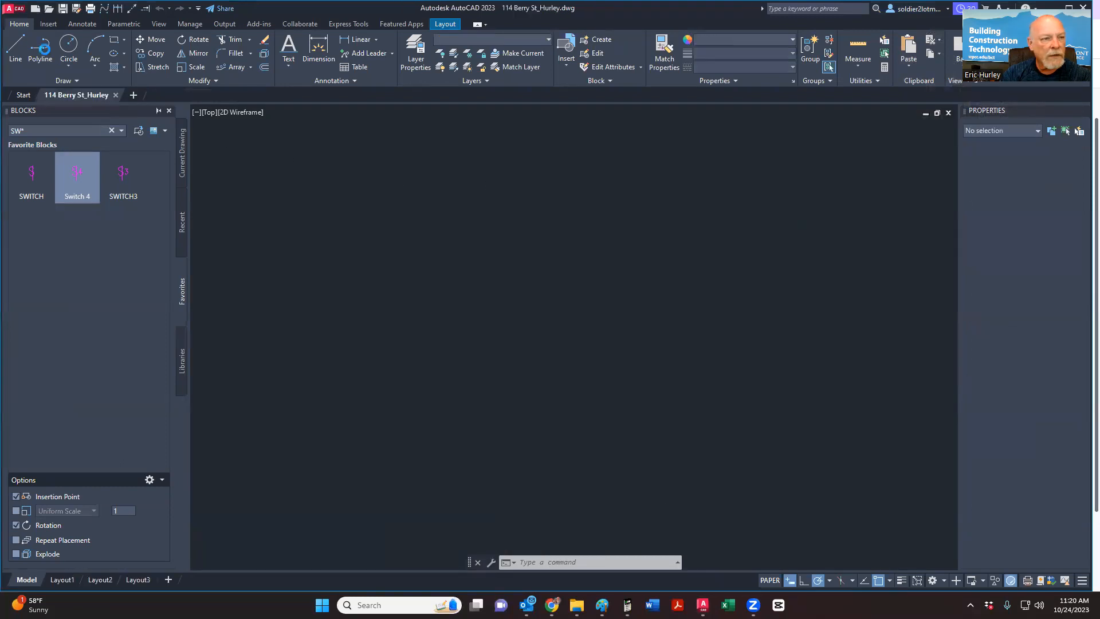
Step: Open WINDOWS AND DOORS.dwg from the Application menu and zoom out
click(20, 14)
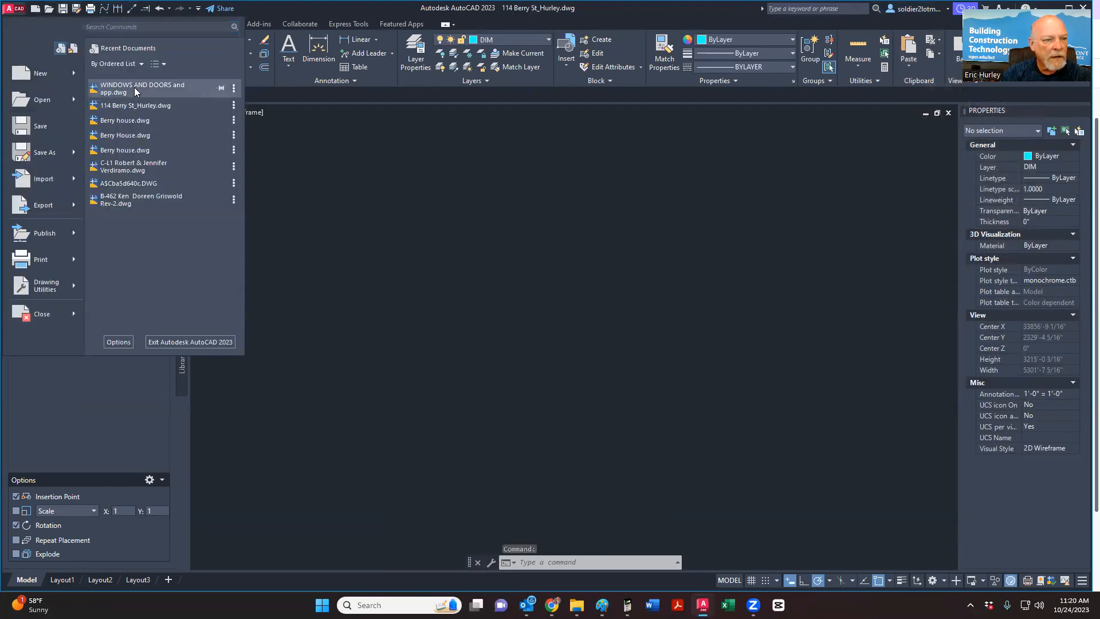
click(30, 96)
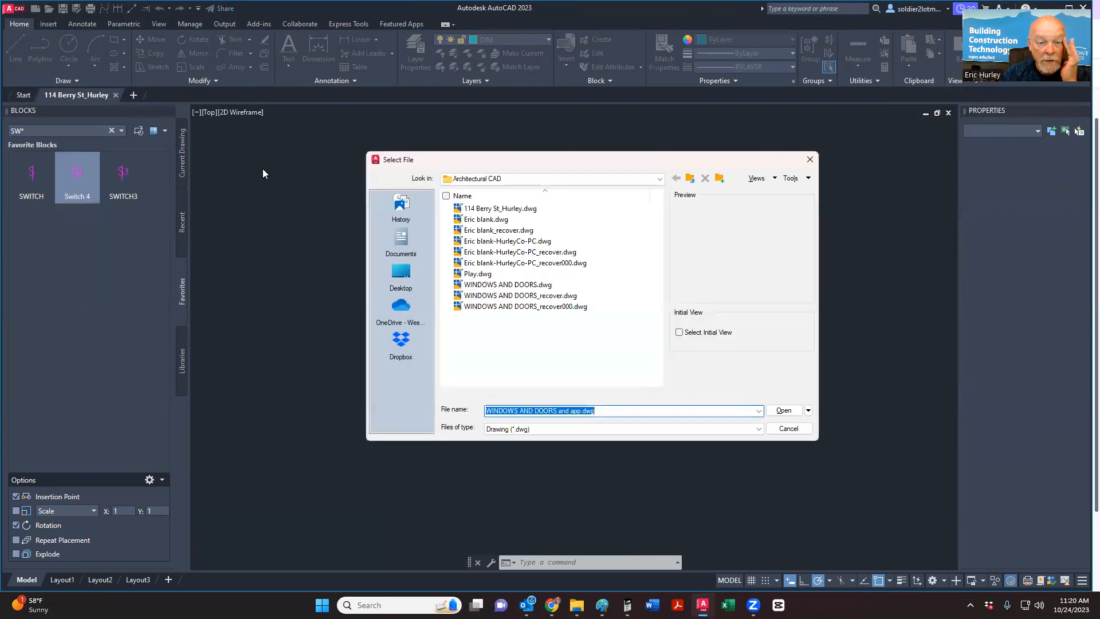
double_click(516, 285)
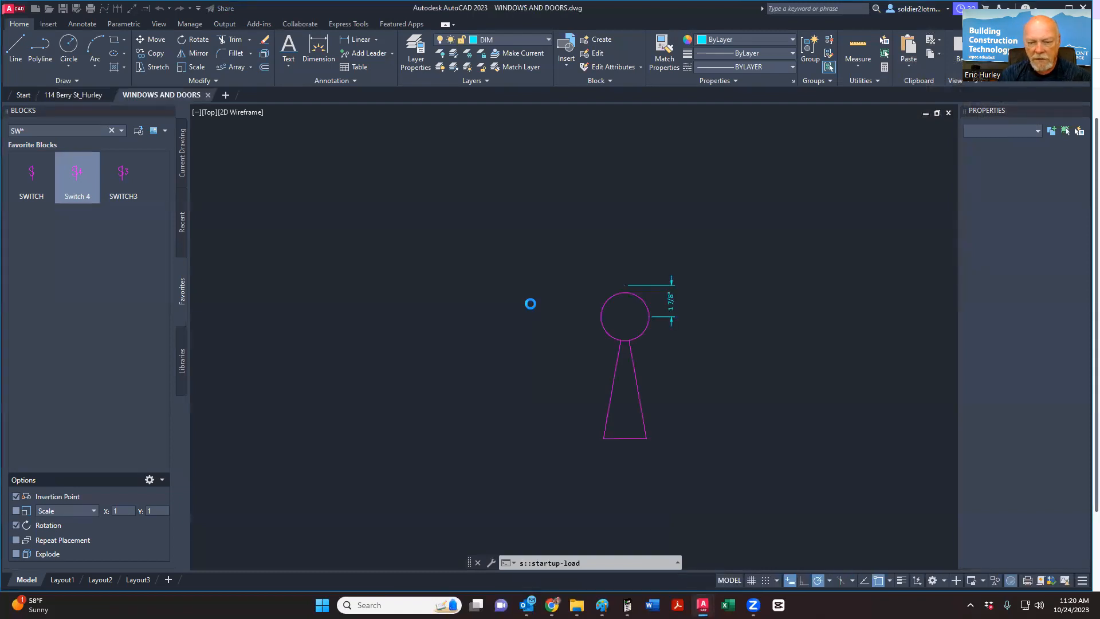
scroll(531, 304, down, 10)
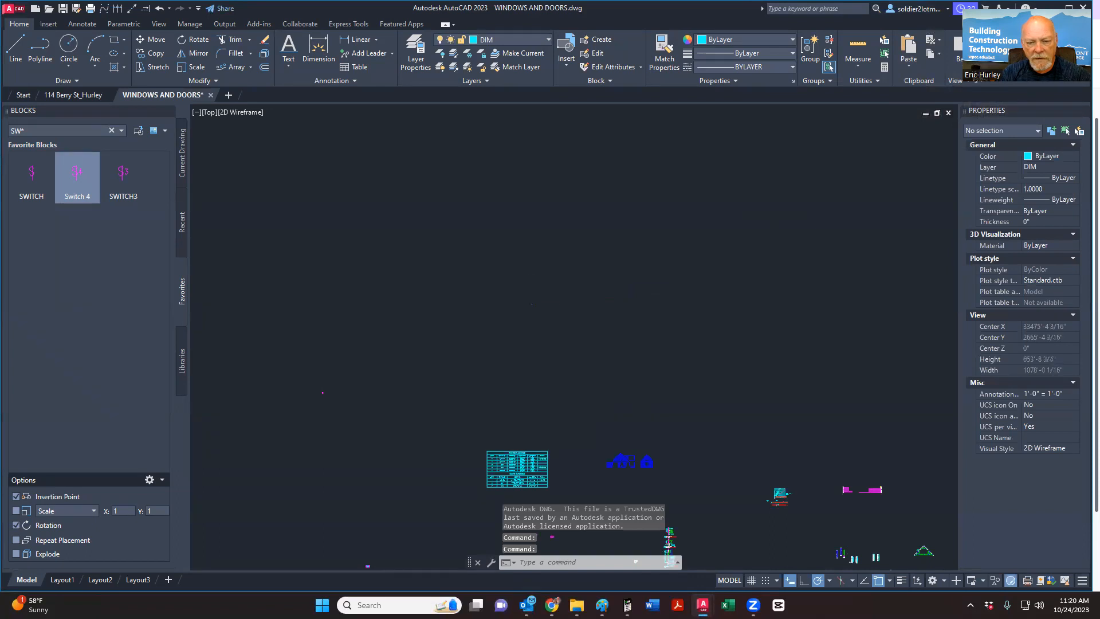
scroll(532, 303, down, 3)
scroll(532, 304, down, 2)
scroll(530, 323, up, 5)
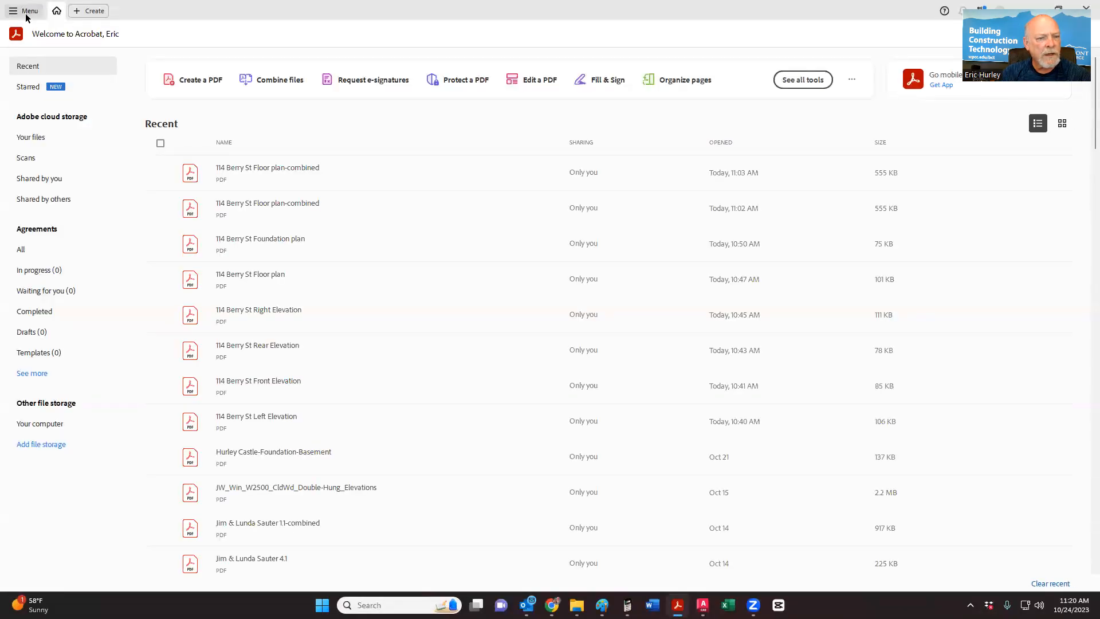
double_click(280, 177)
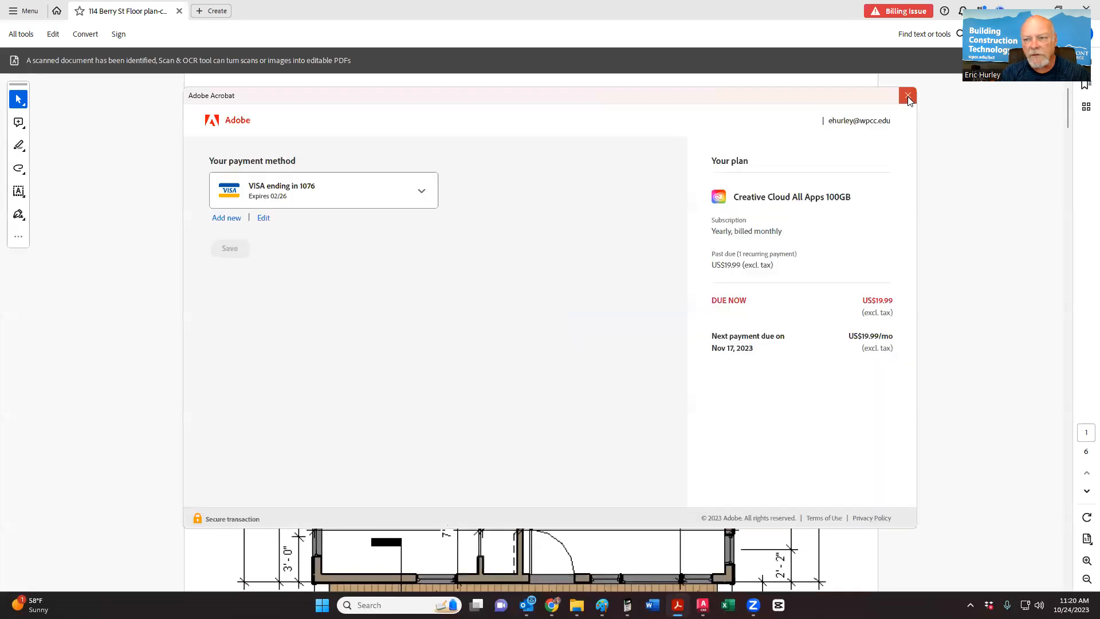
click(907, 95)
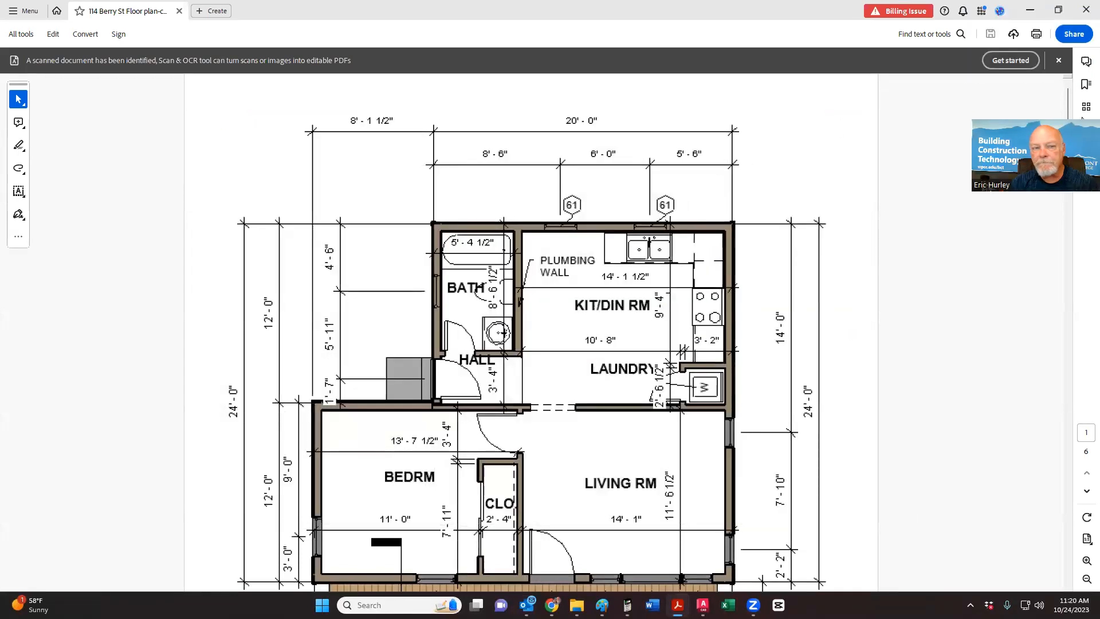
click(1058, 60)
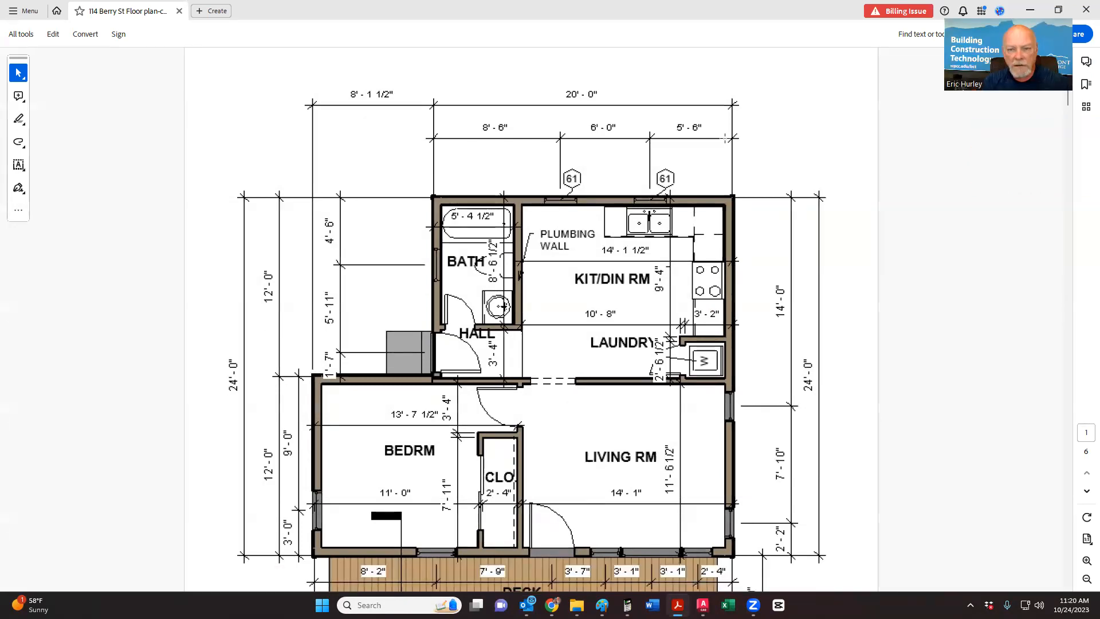
ctrl+scroll(725, 138, down, 1)
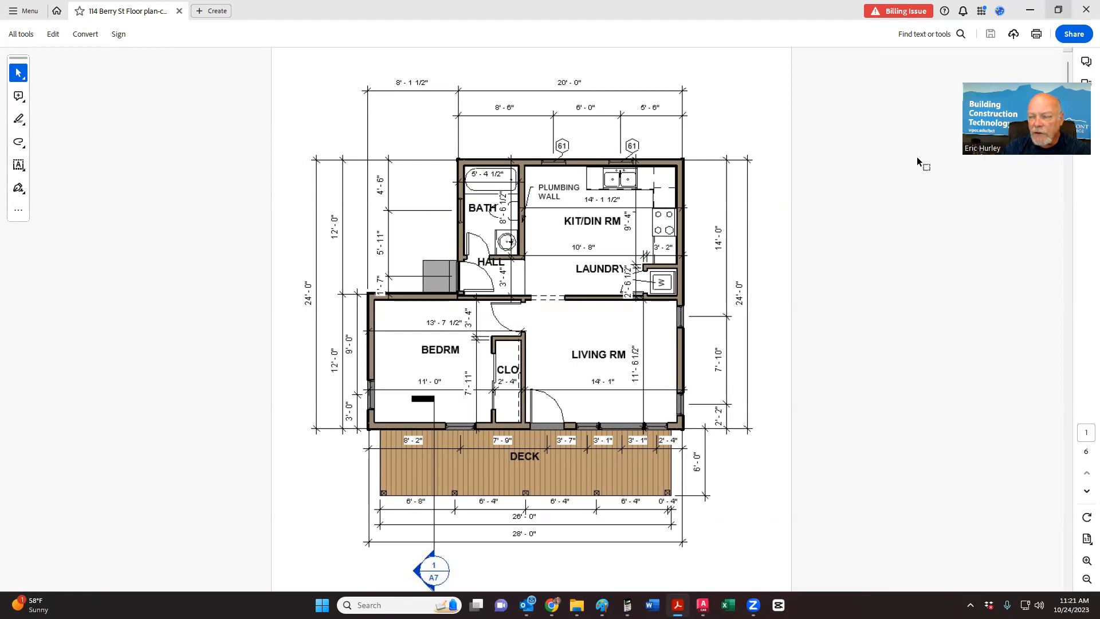
click(1060, 11)
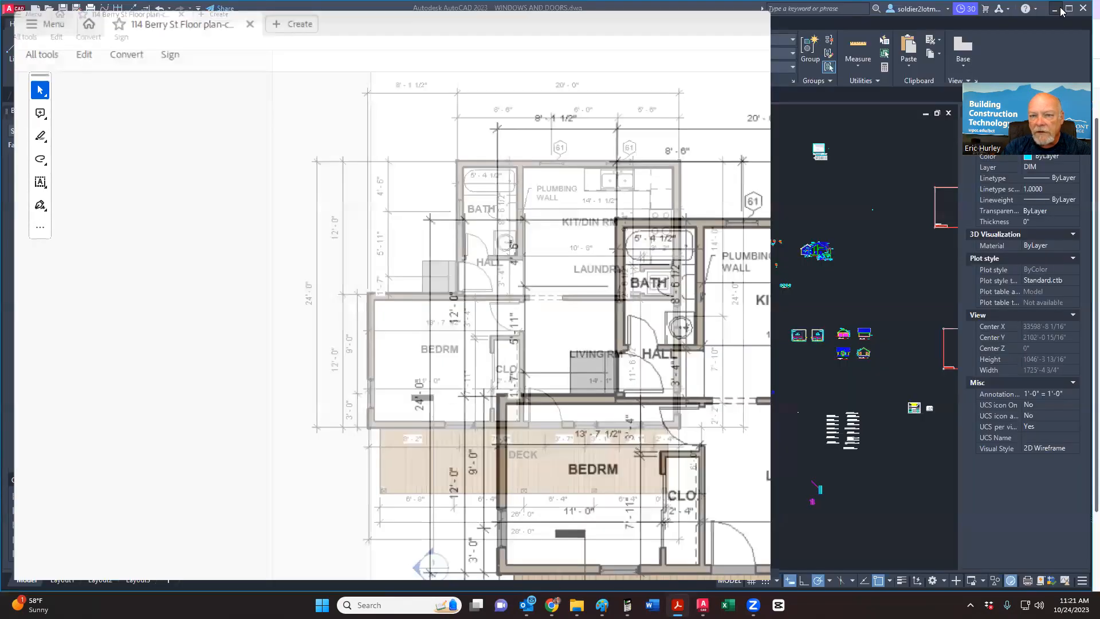
click(1070, 10)
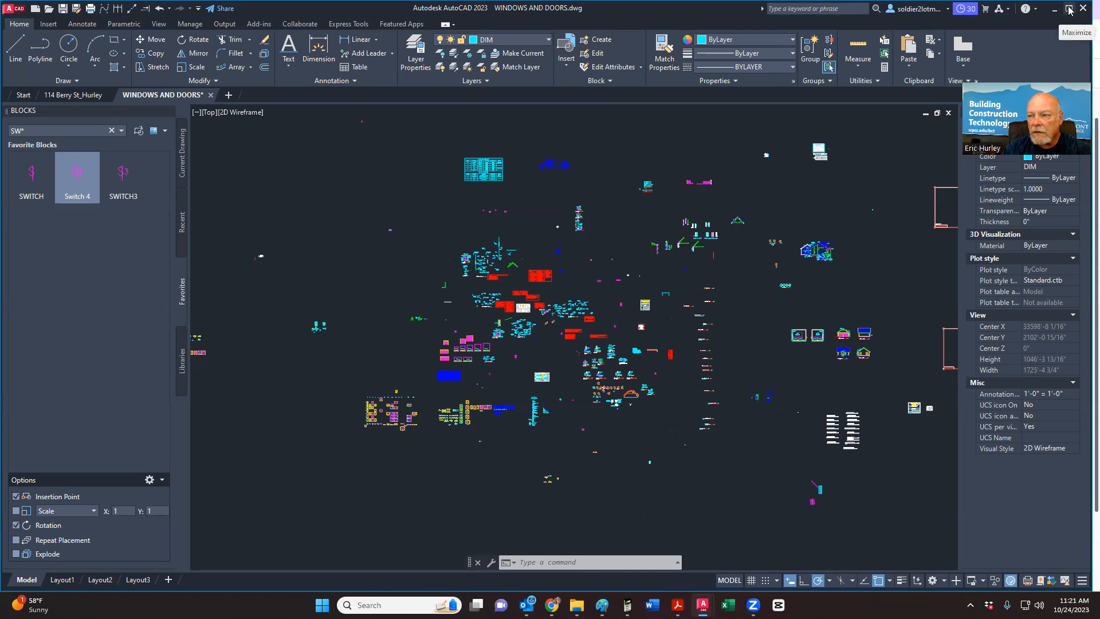
click(1070, 10)
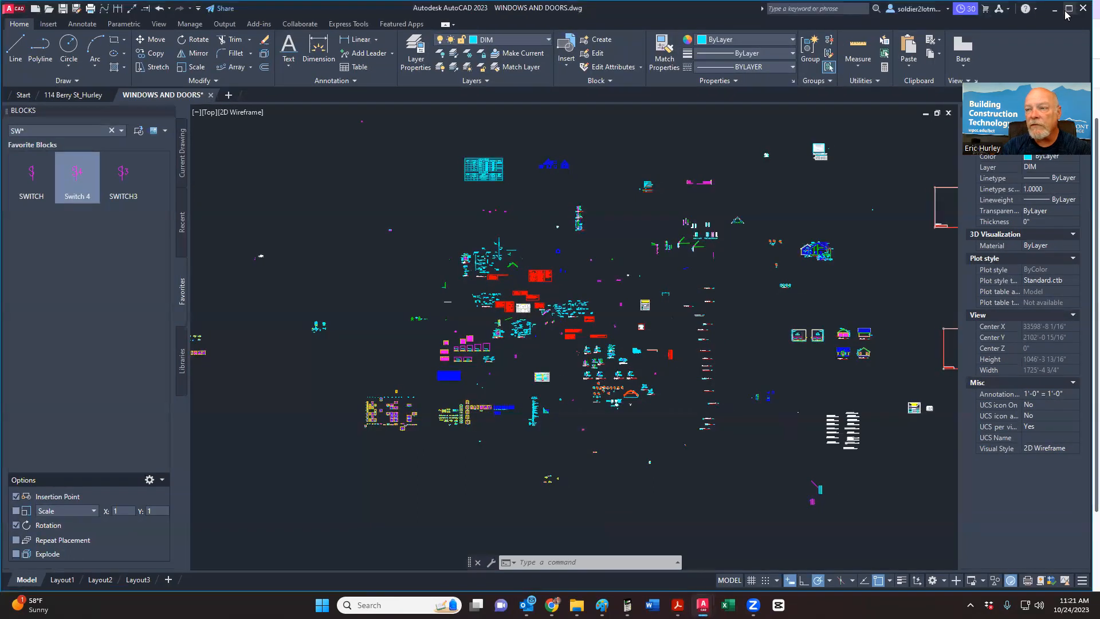
click(1069, 10)
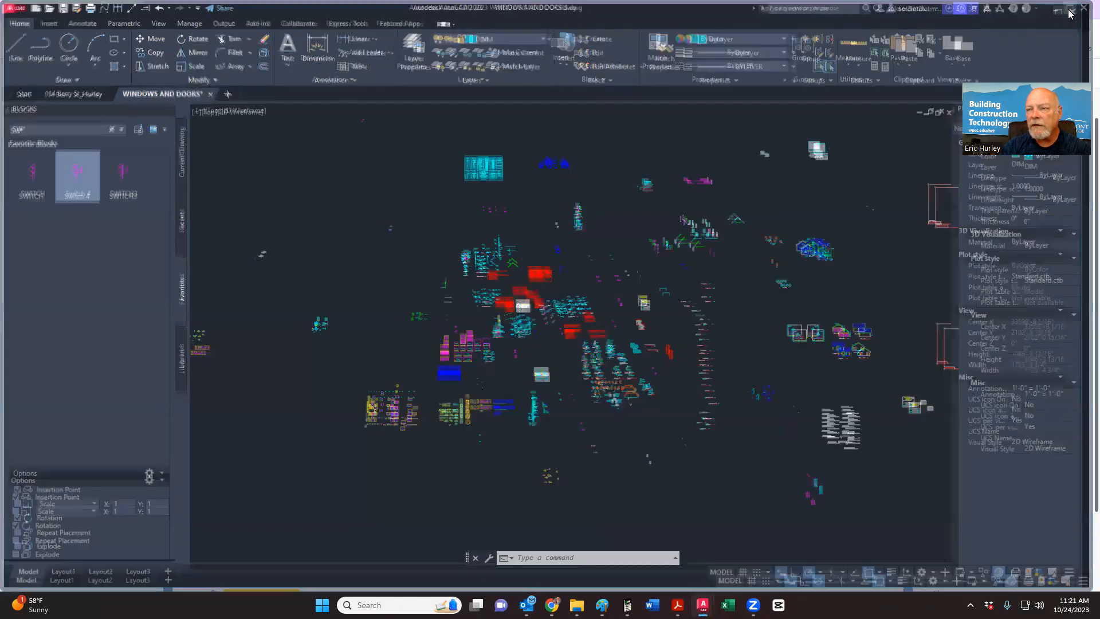
click(1079, 7)
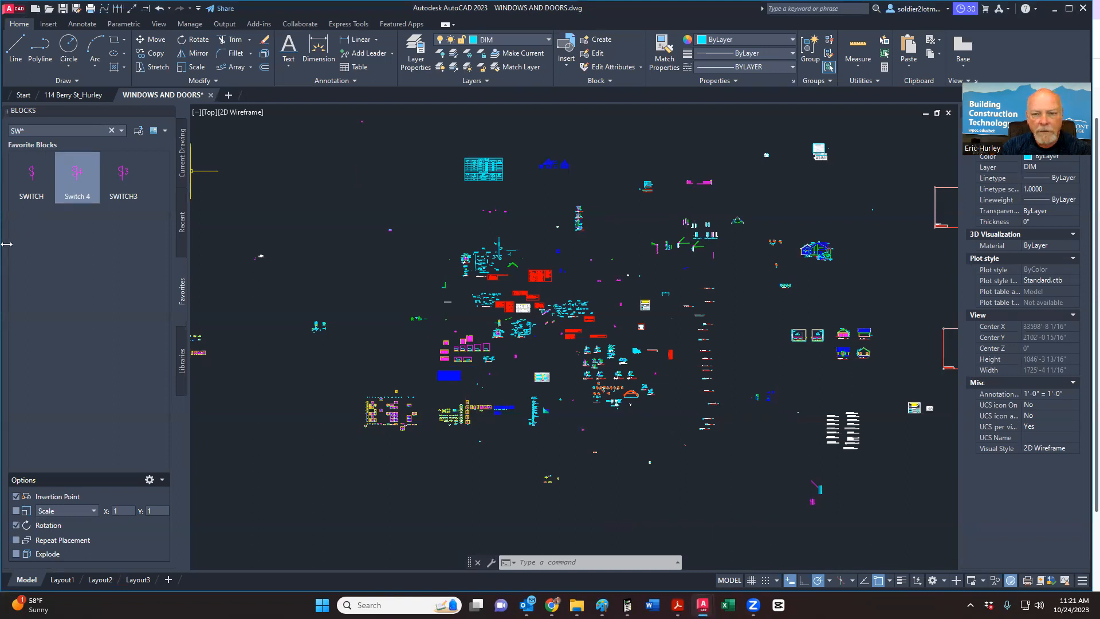
drag(7, 244, 506, 256)
click(576, 95)
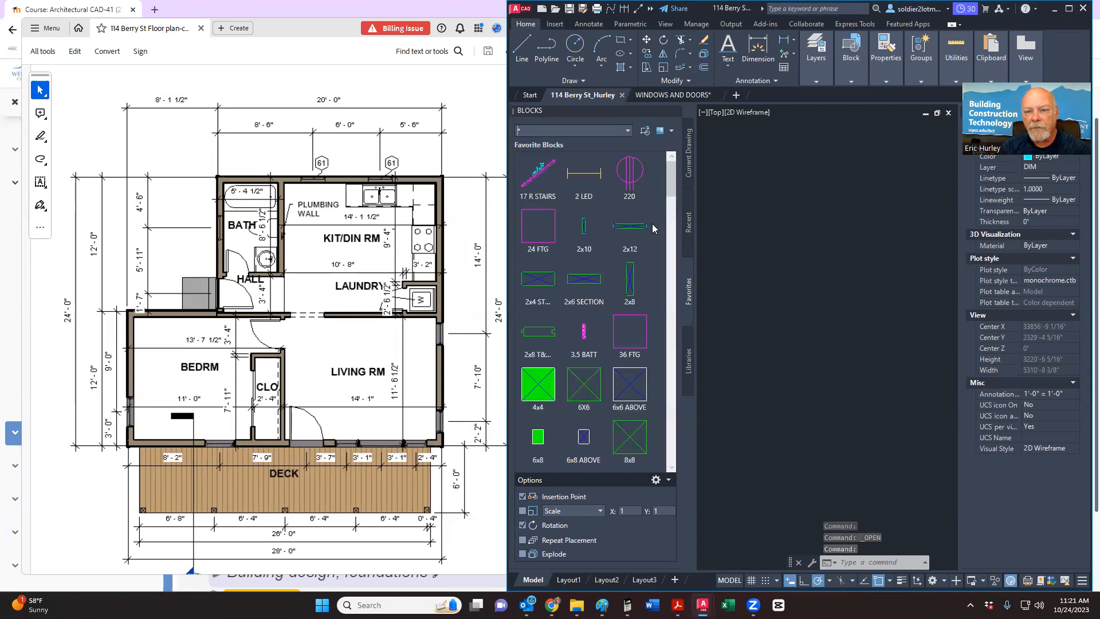
scroll(652, 223, down, 2)
scroll(735, 280, down, 7)
scroll(780, 282, up, 4)
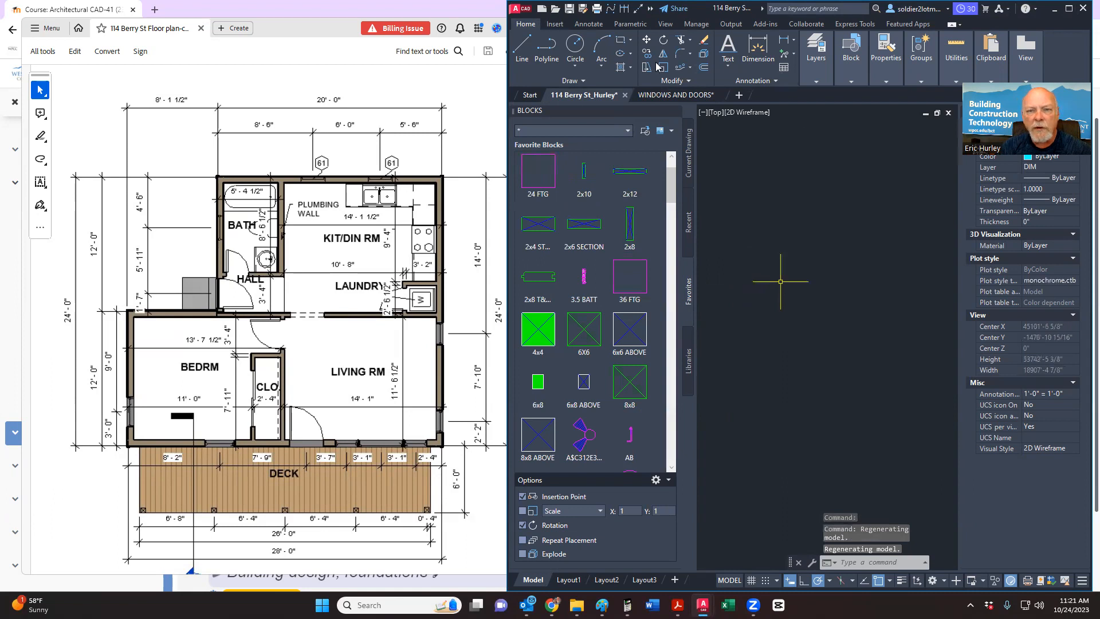
click(544, 51)
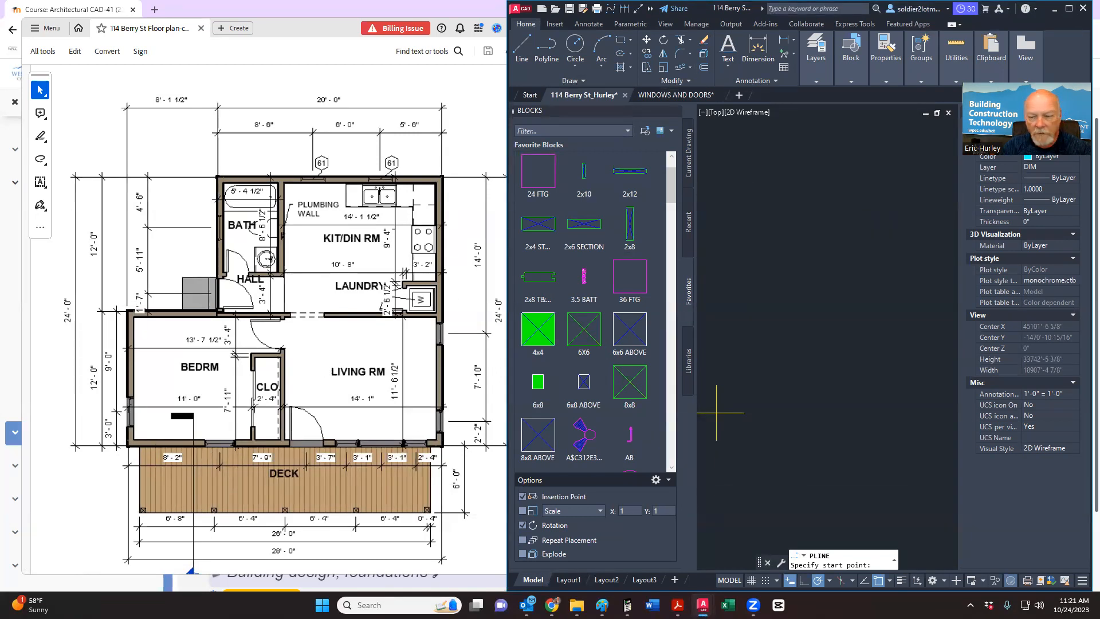
Step: Place the polyline start point and keep 0 starting and ending widths
click(778, 386)
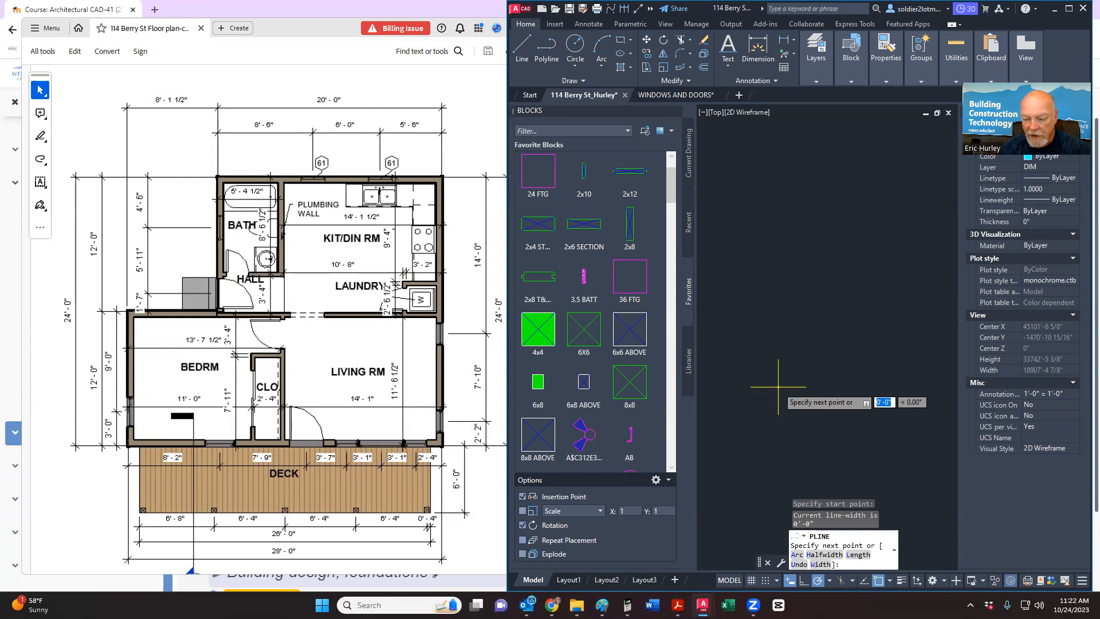
text(w)
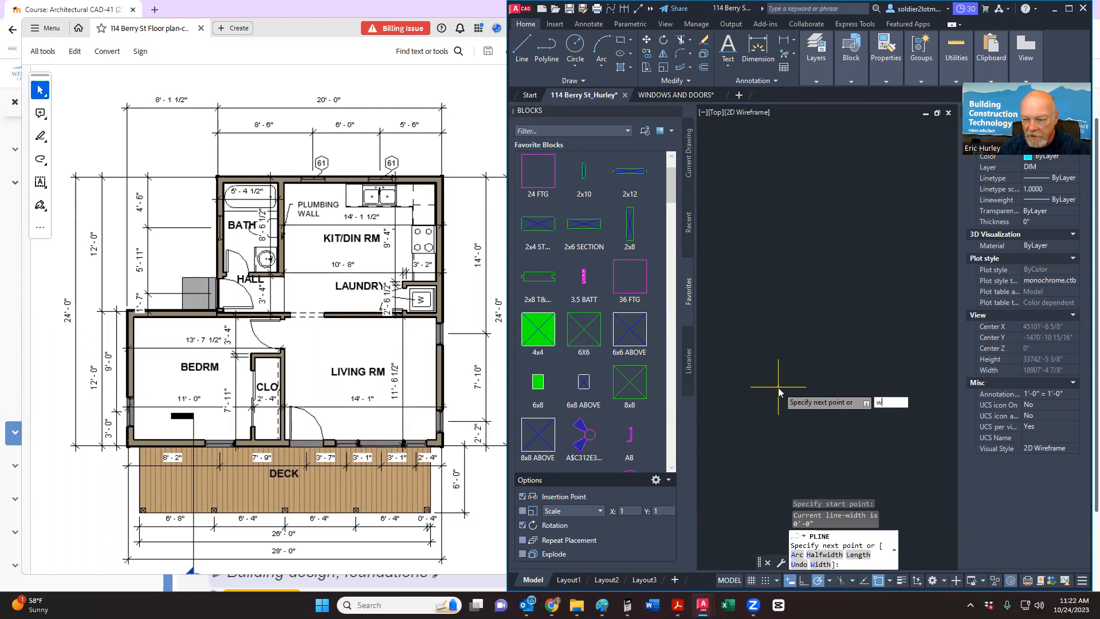
key(Return)
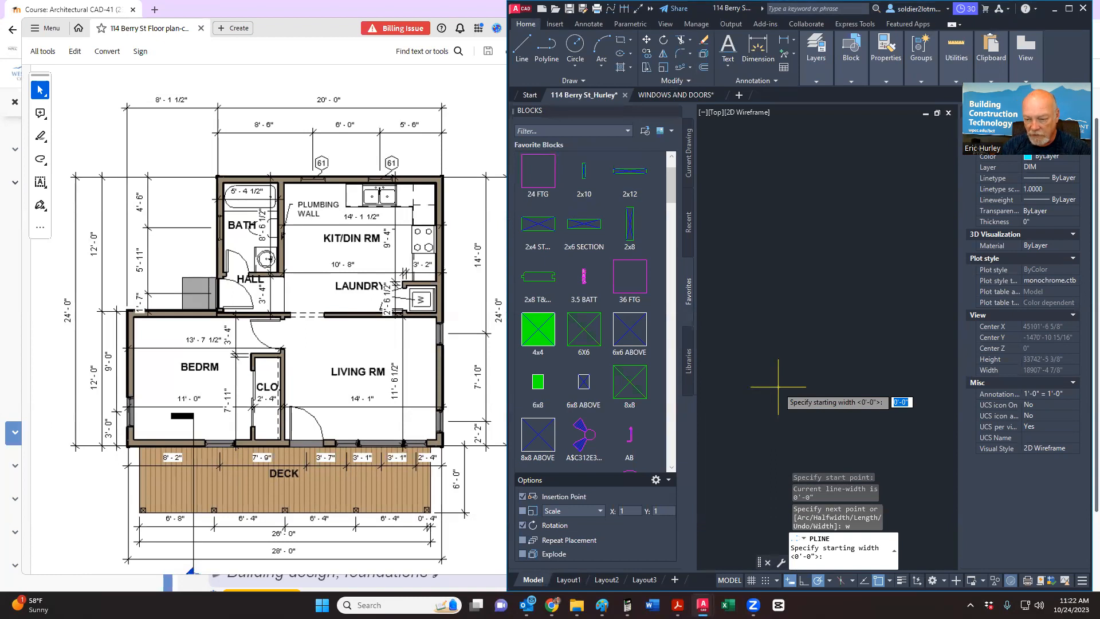
key(Return)
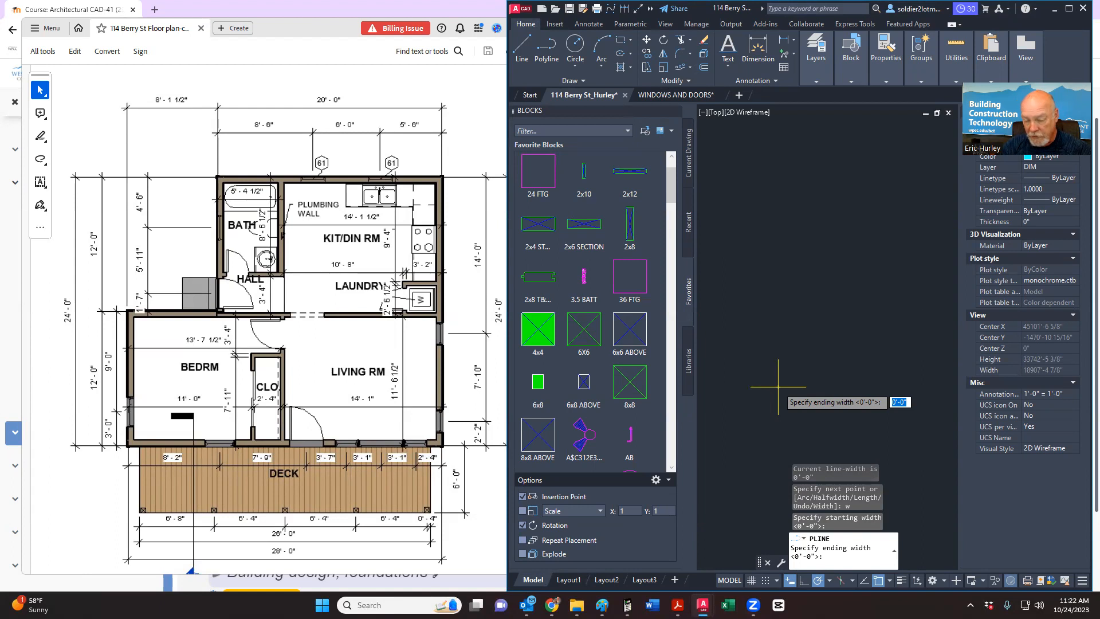
key(Return)
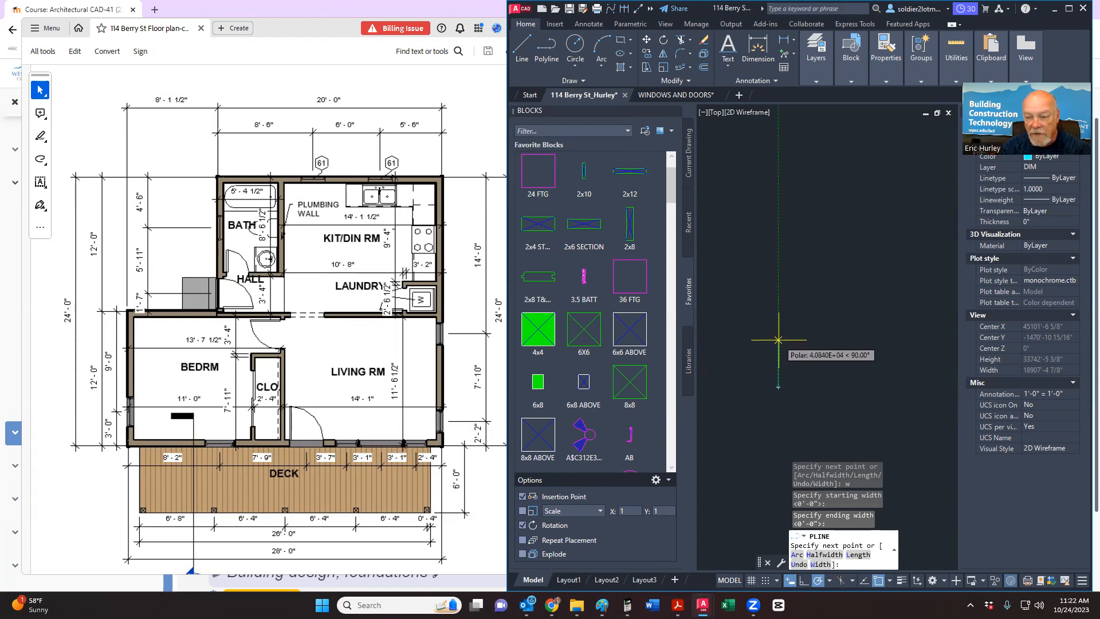
Step: Draw a 12' segment straight up, then an 8'-1 1/2" horizontal segment
text(12)
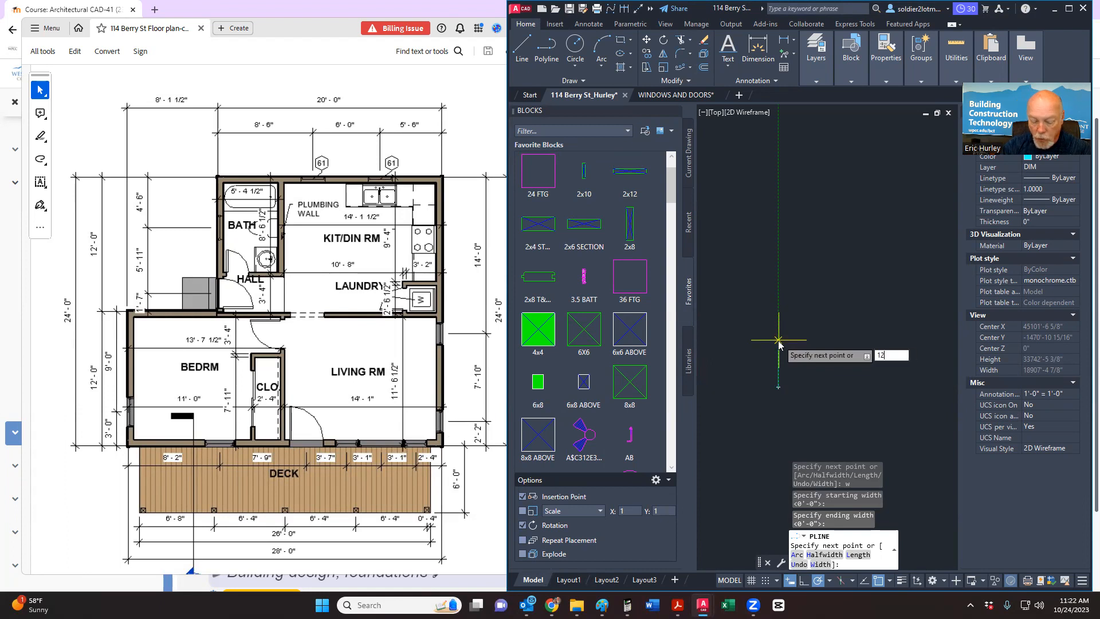
text(')
key(Return)
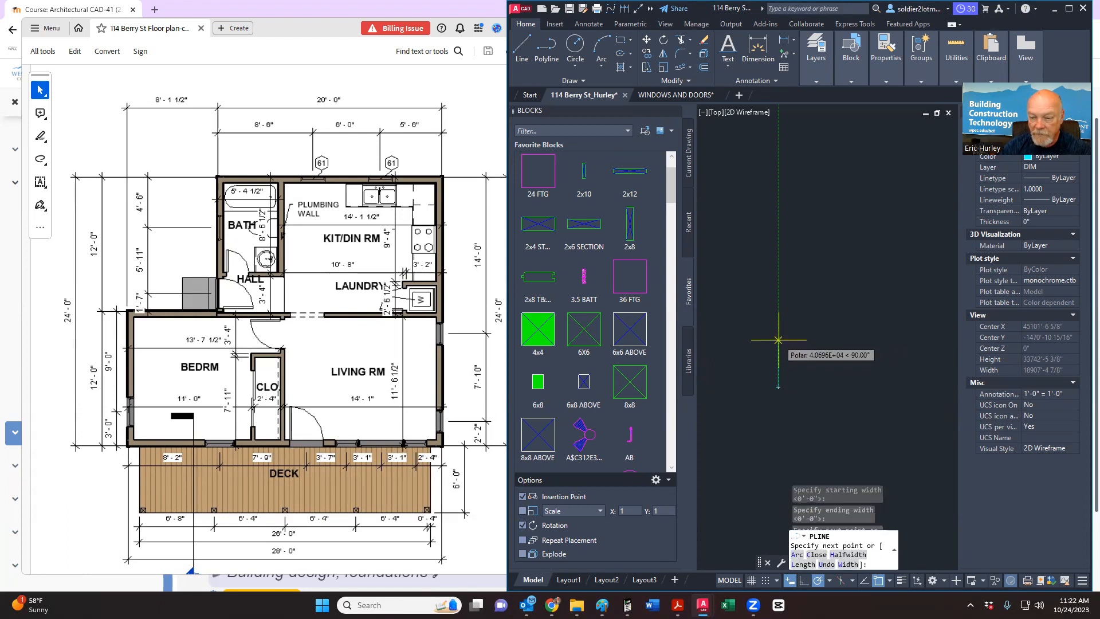
scroll(792, 400, up, 5)
scroll(883, 384, down, 5)
scroll(853, 373, up, 5)
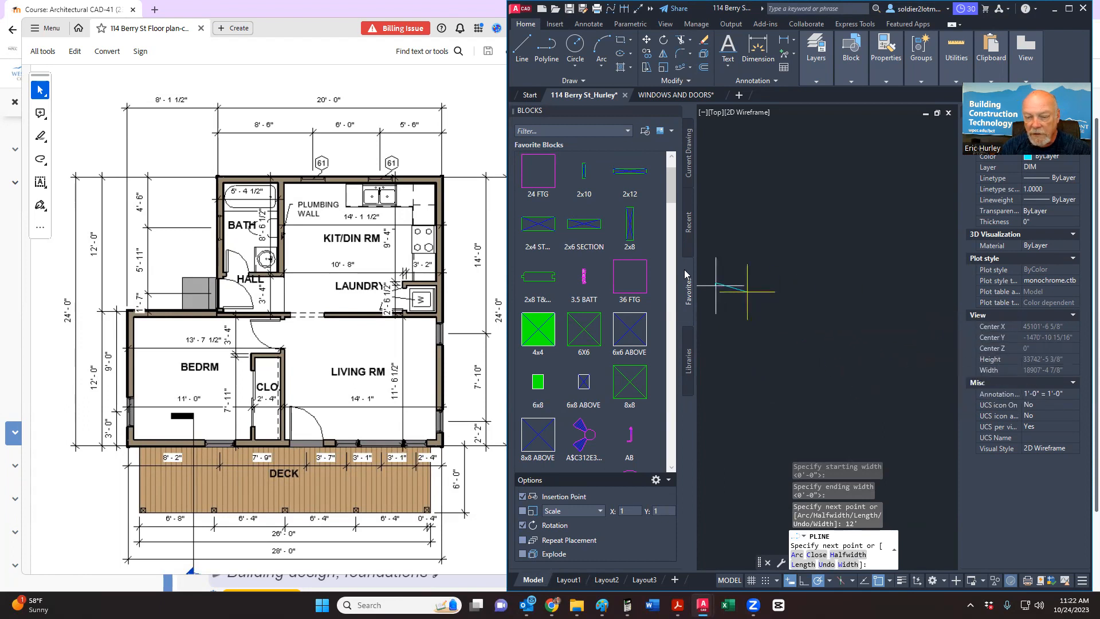
scroll(707, 269, up, 5)
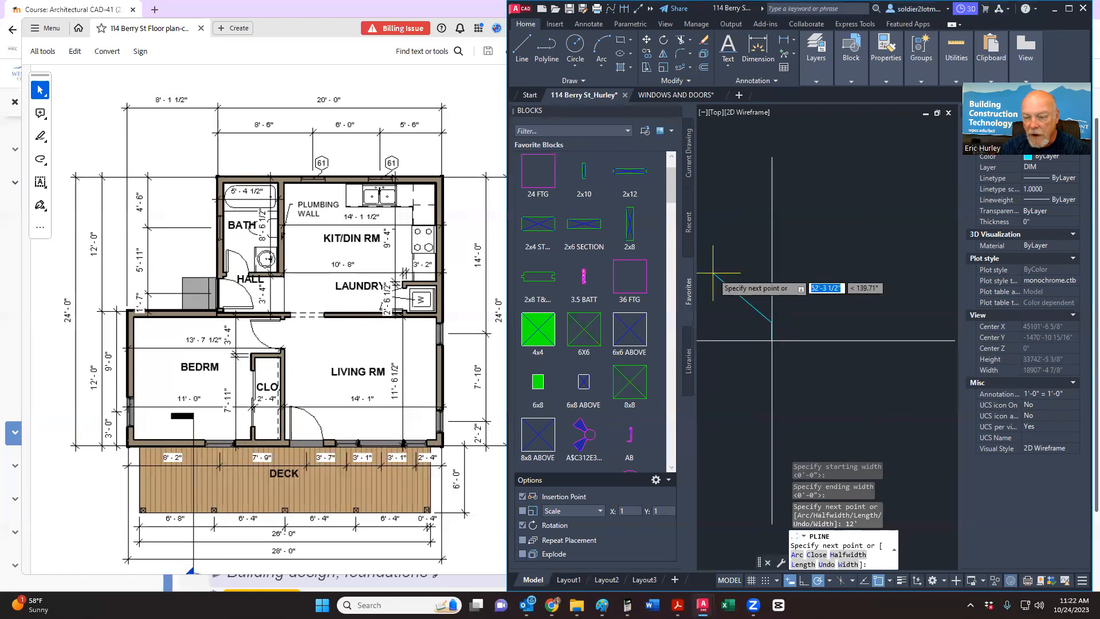
scroll(823, 299, down, 3)
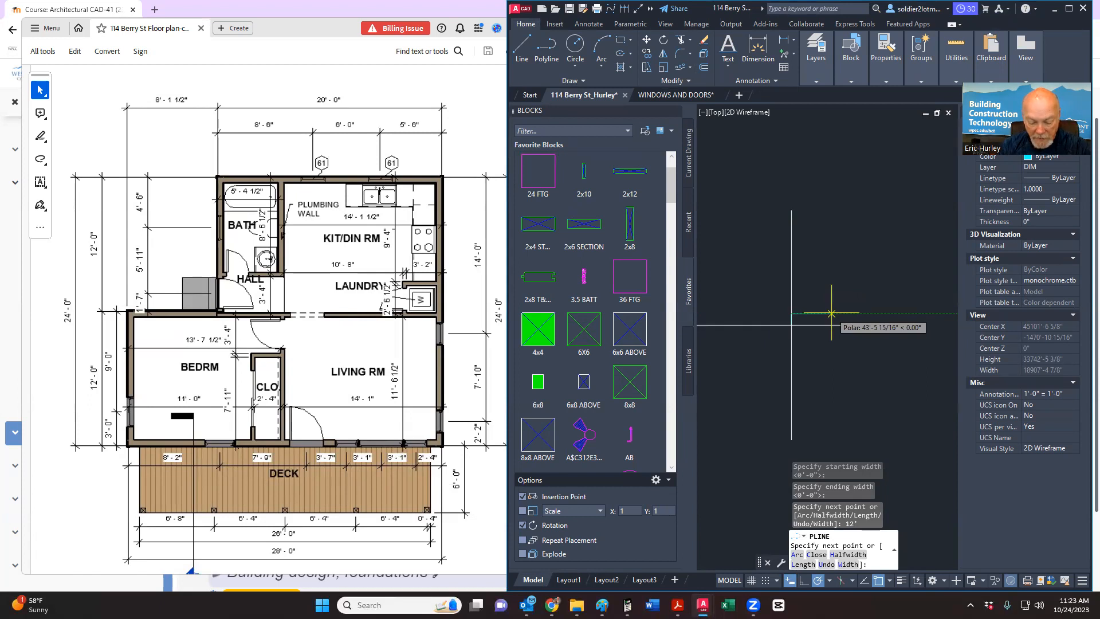
text(8'1.5)
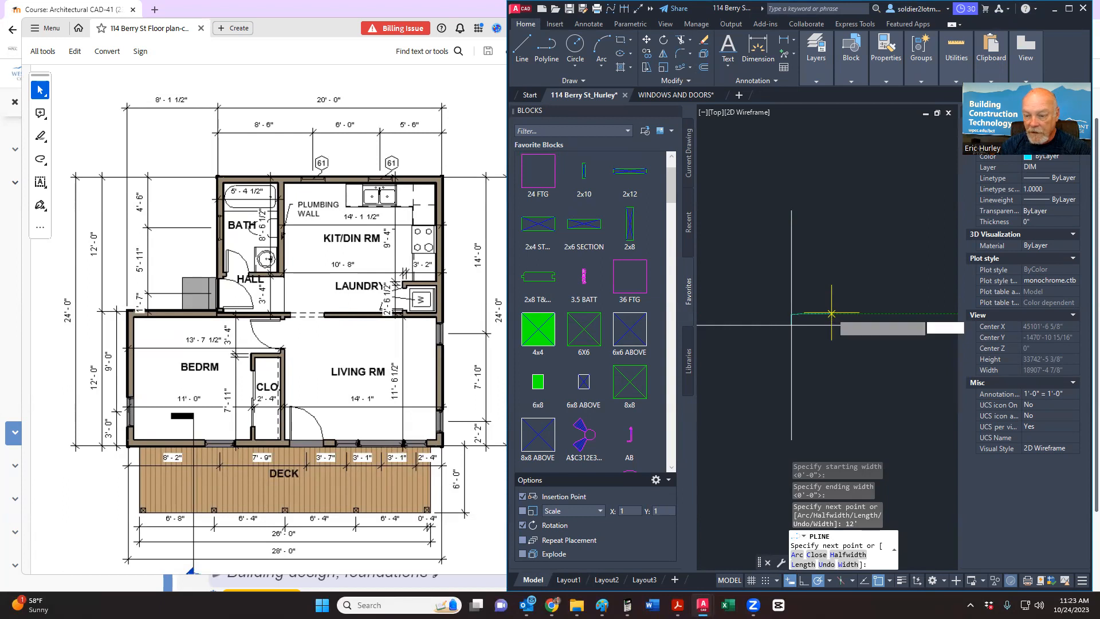
key(Return)
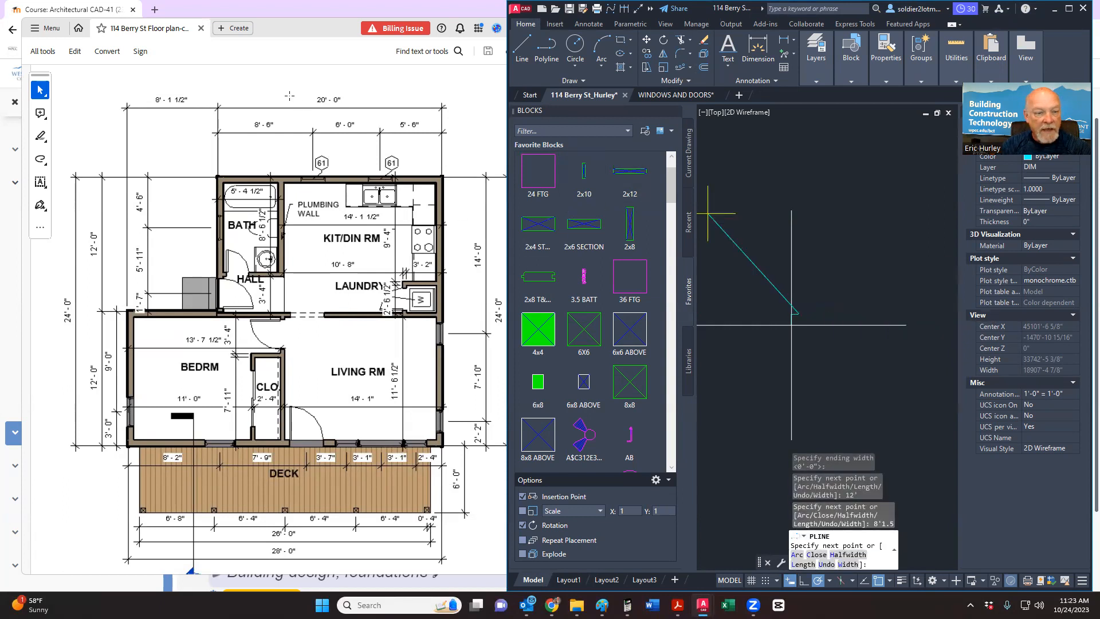
scroll(916, 246, up, 3)
scroll(861, 290, up, 3)
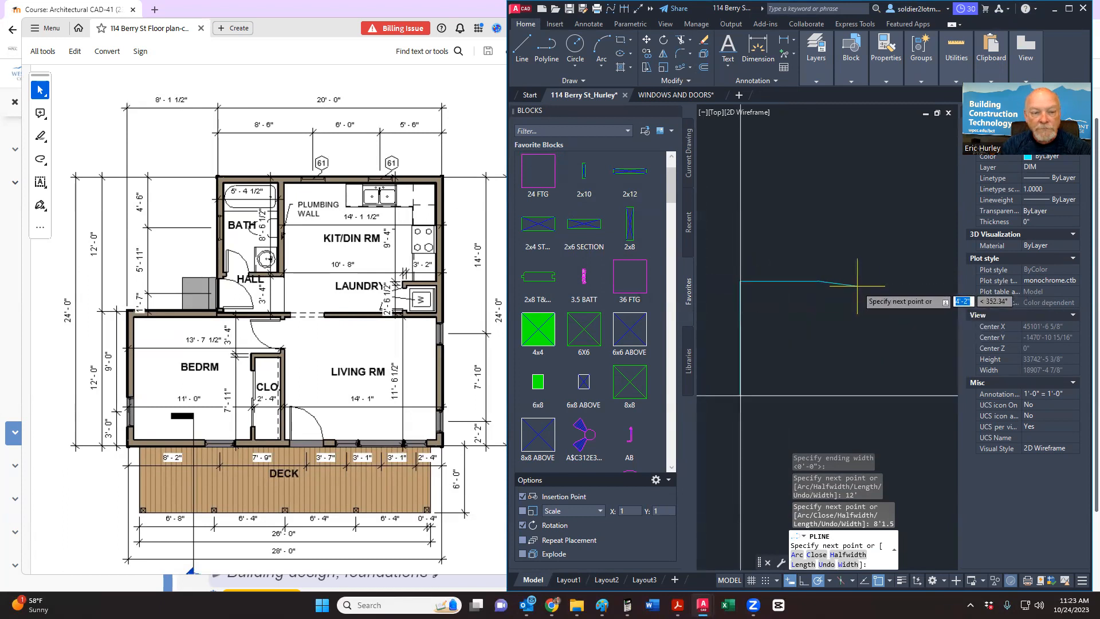
middle_drag(857, 285, 825, 278)
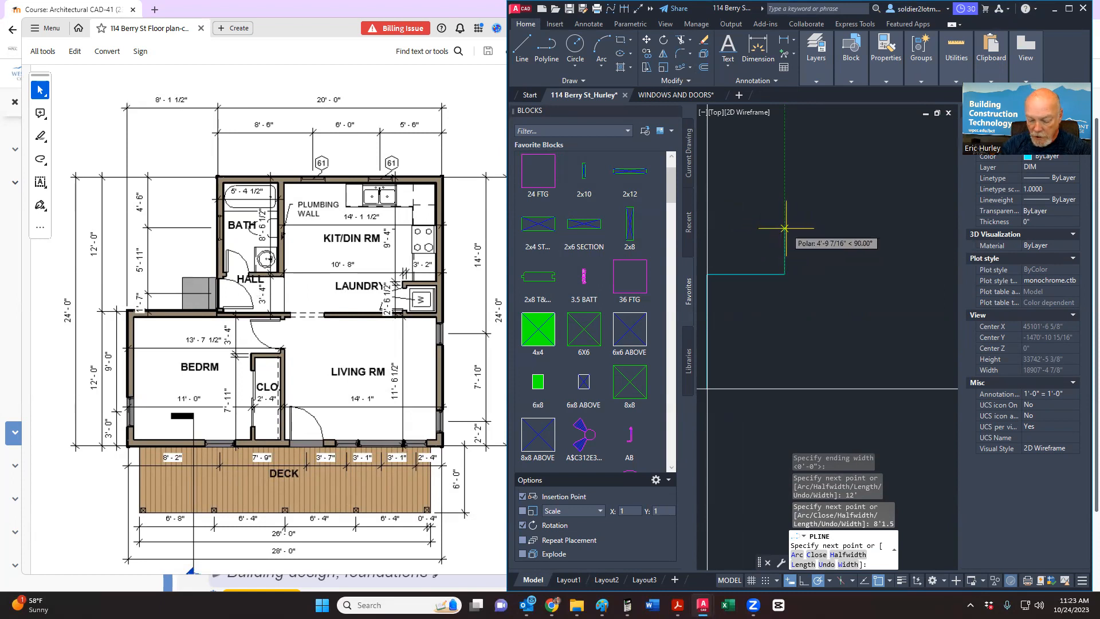
Step: Continue the outline with a 12' segment up and a 20' segment right
text(12')
key(Return)
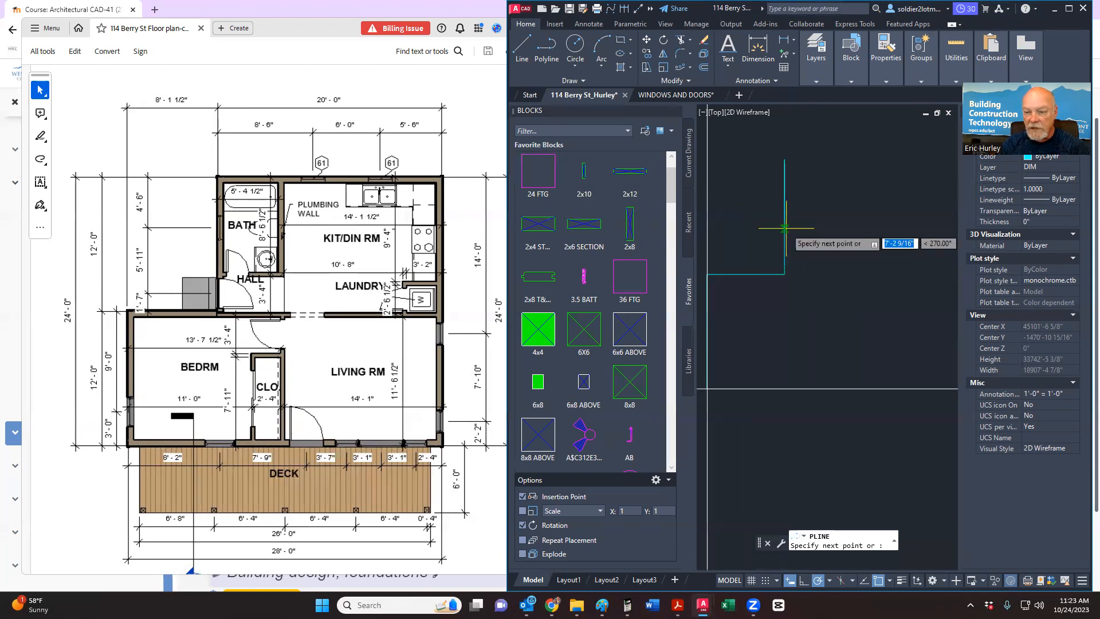
scroll(829, 196, up, 2)
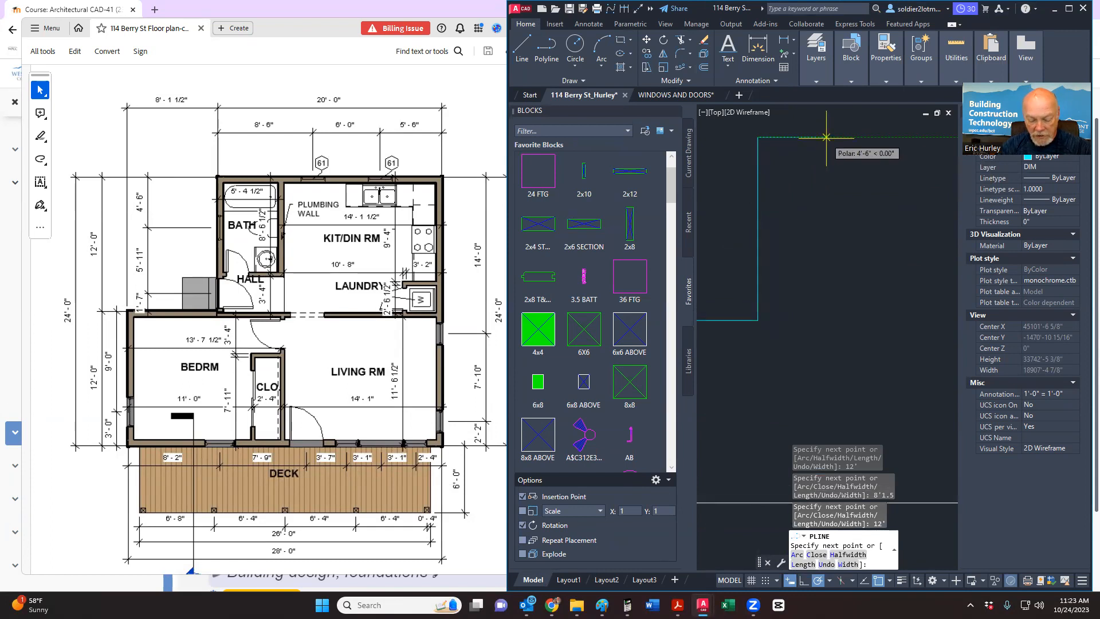
text(20)
key(Return)
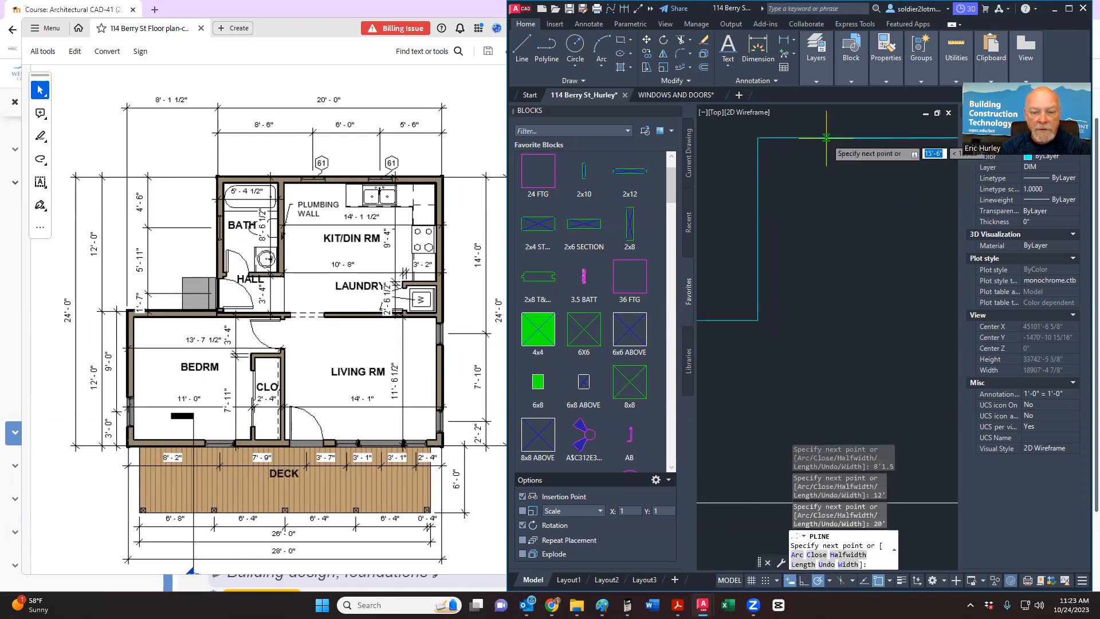
scroll(822, 211, down, 2)
middle_drag(822, 211, 758, 201)
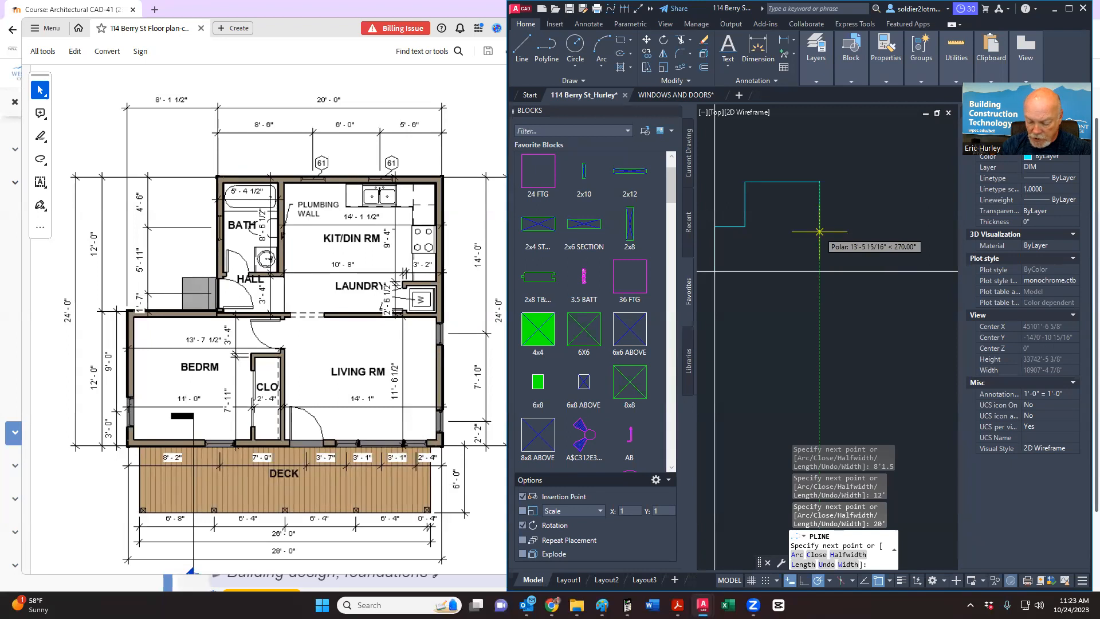
Step: Add a 24' segment down, draw back to the start corner, and close the polyline
text(24')
key(Return)
scroll(820, 232, down, 1)
scroll(773, 265, up, 1)
scroll(774, 265, up, 2)
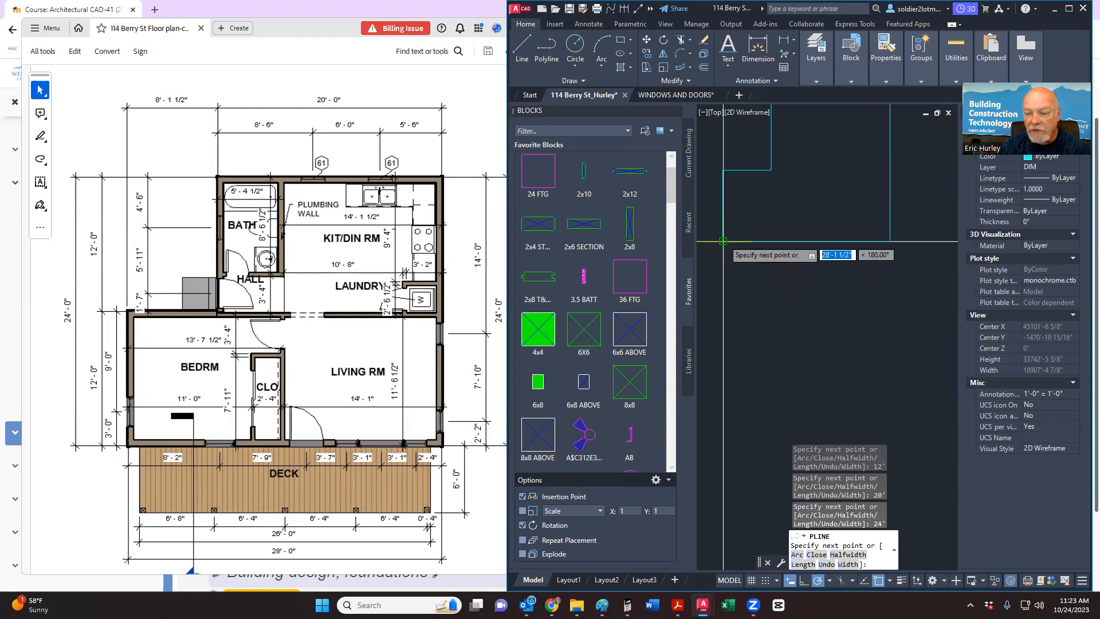
click(723, 241)
scroll(797, 281, down, 3)
scroll(781, 270, up, 5)
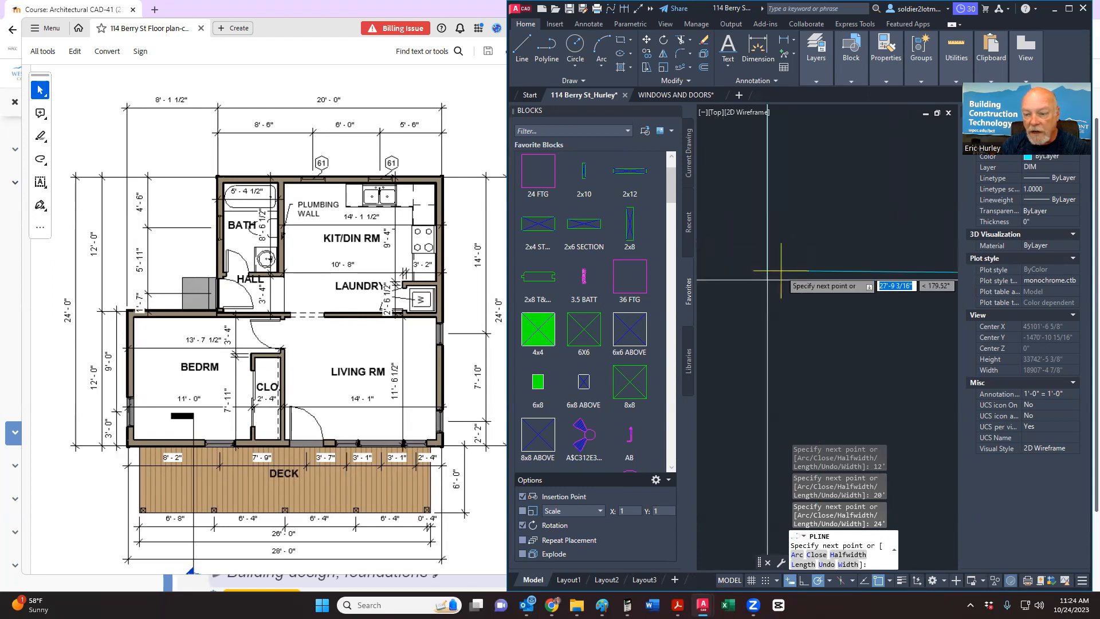
click(768, 280)
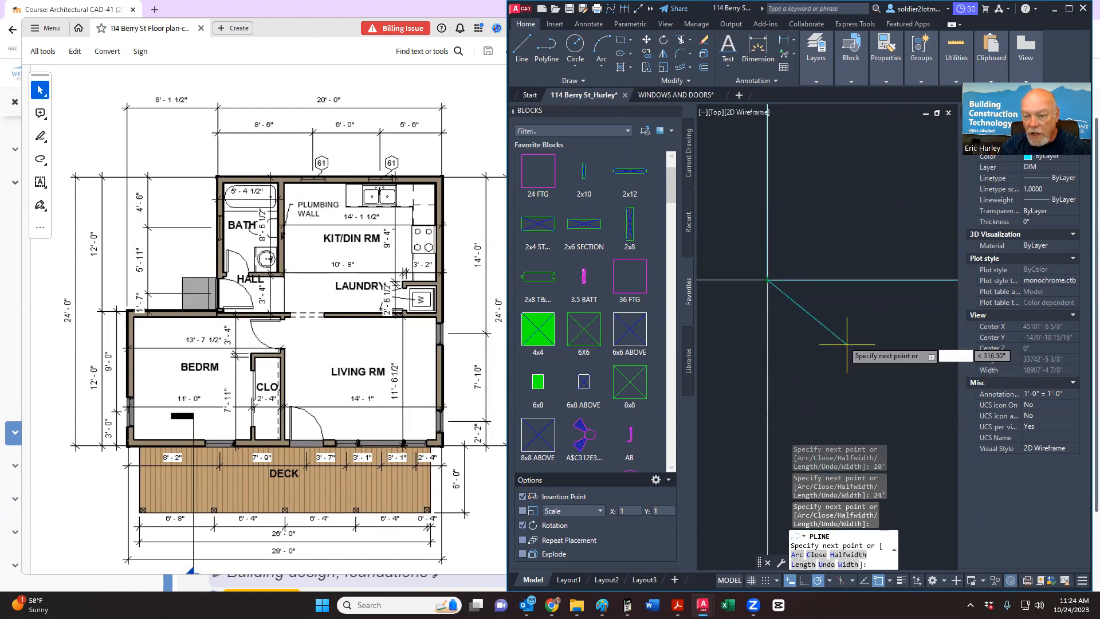
text(c)
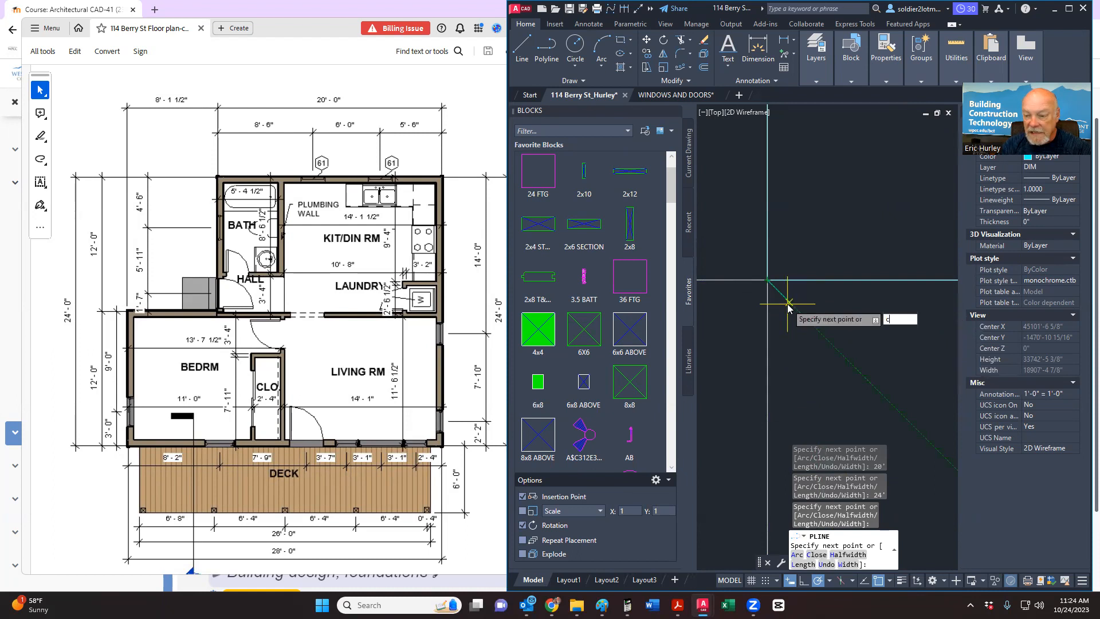
key(Return)
scroll(787, 304, down, 5)
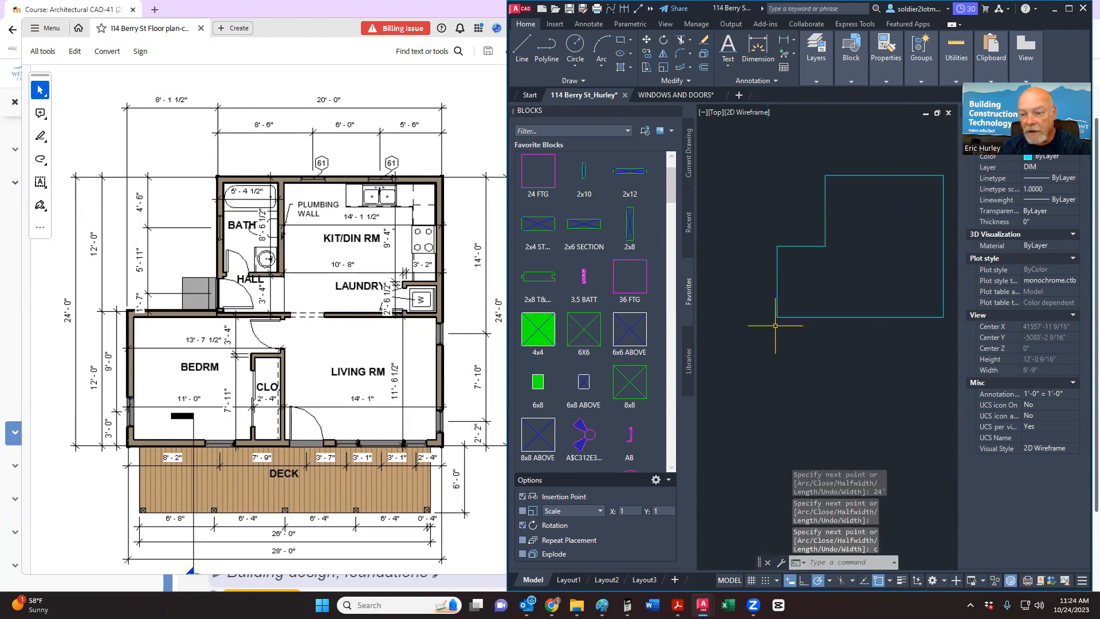
scroll(779, 333, down, 3)
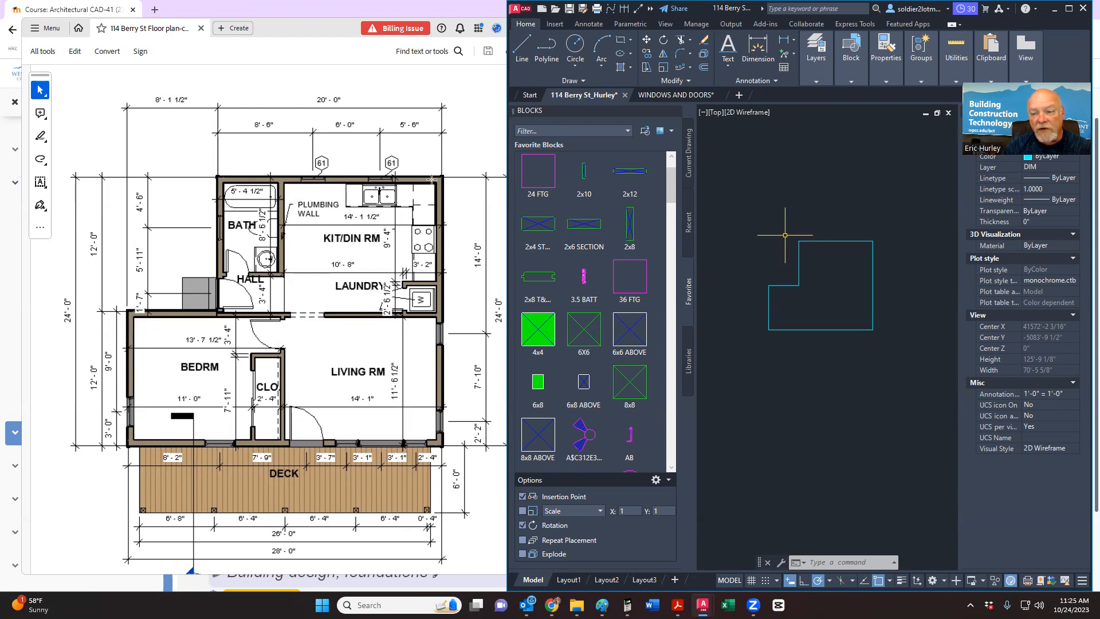
Step: Offset the outline polyline 4" inward to form the inner wall line
click(706, 68)
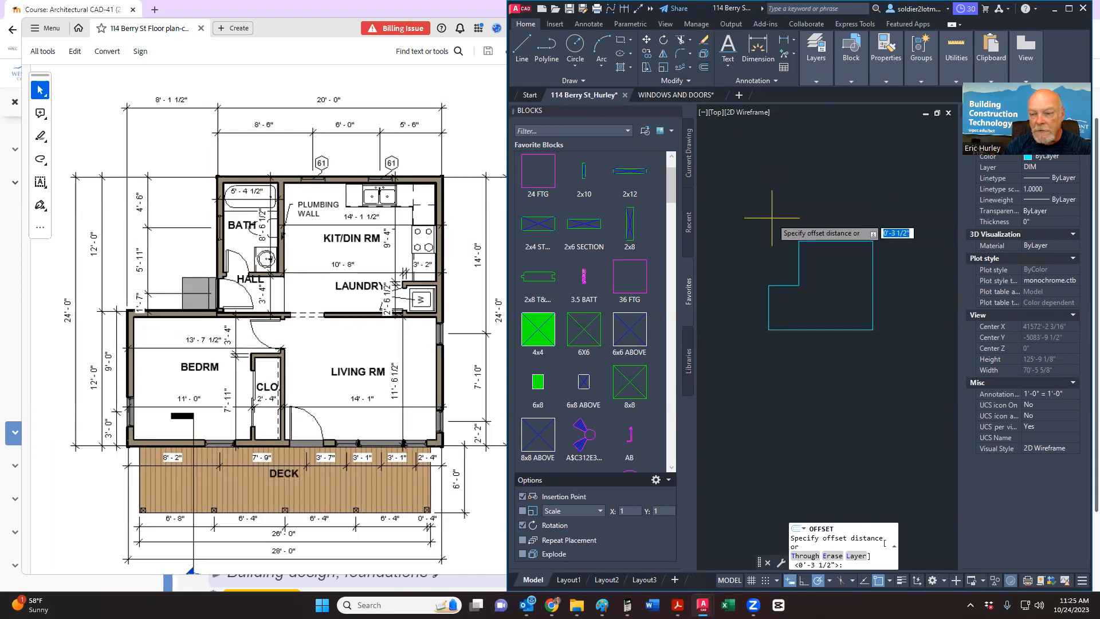
key(BackSpace)
text(4")
key(Return)
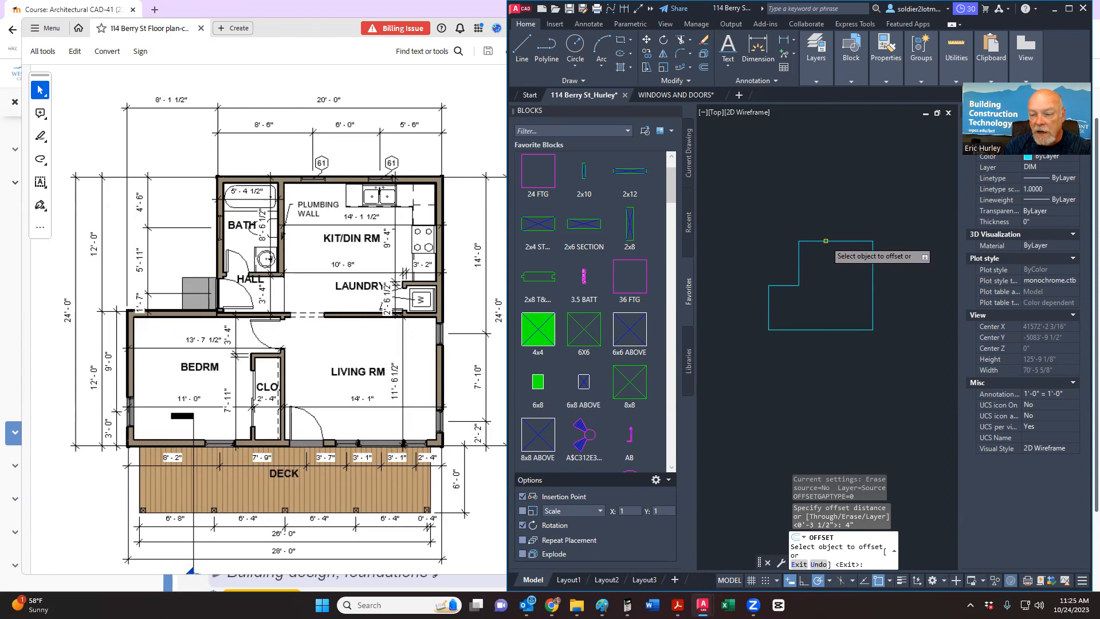
click(826, 241)
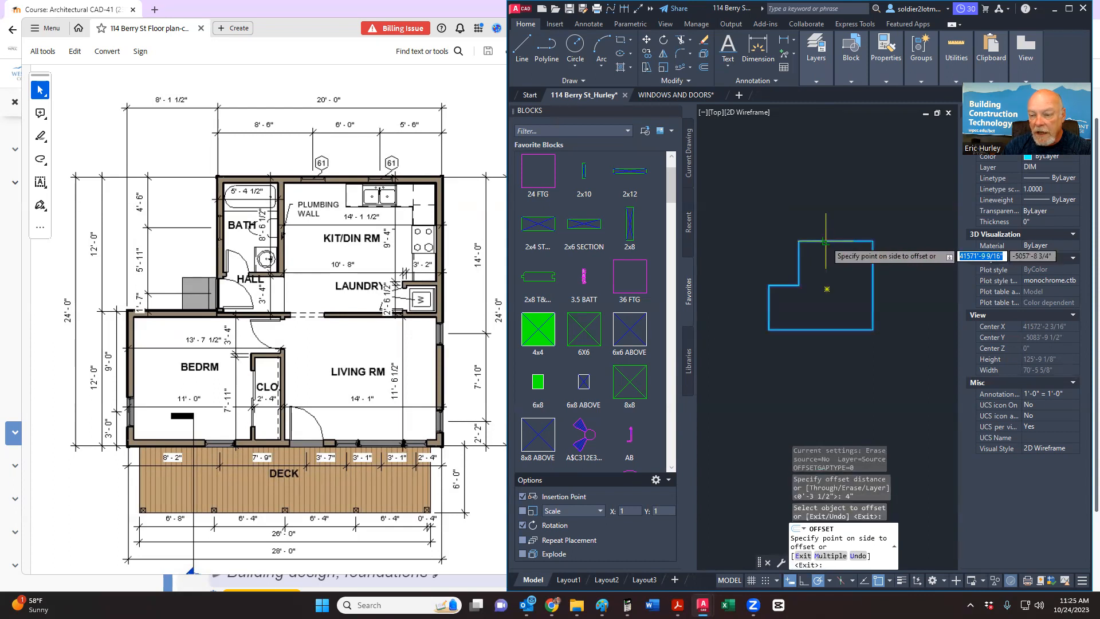
scroll(828, 255, up, 2)
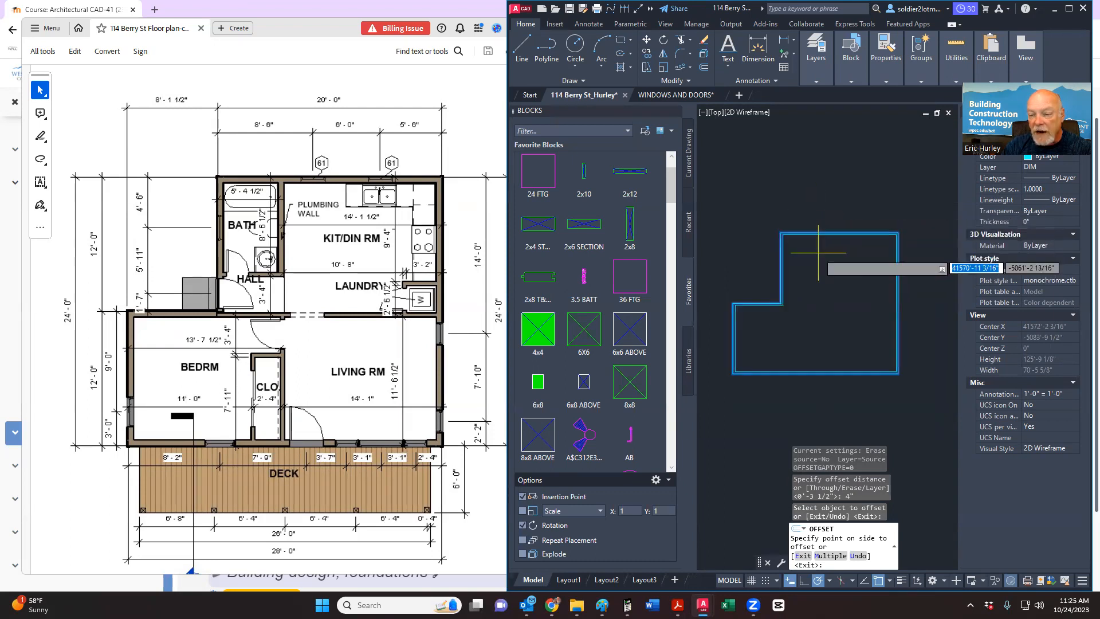
click(819, 252)
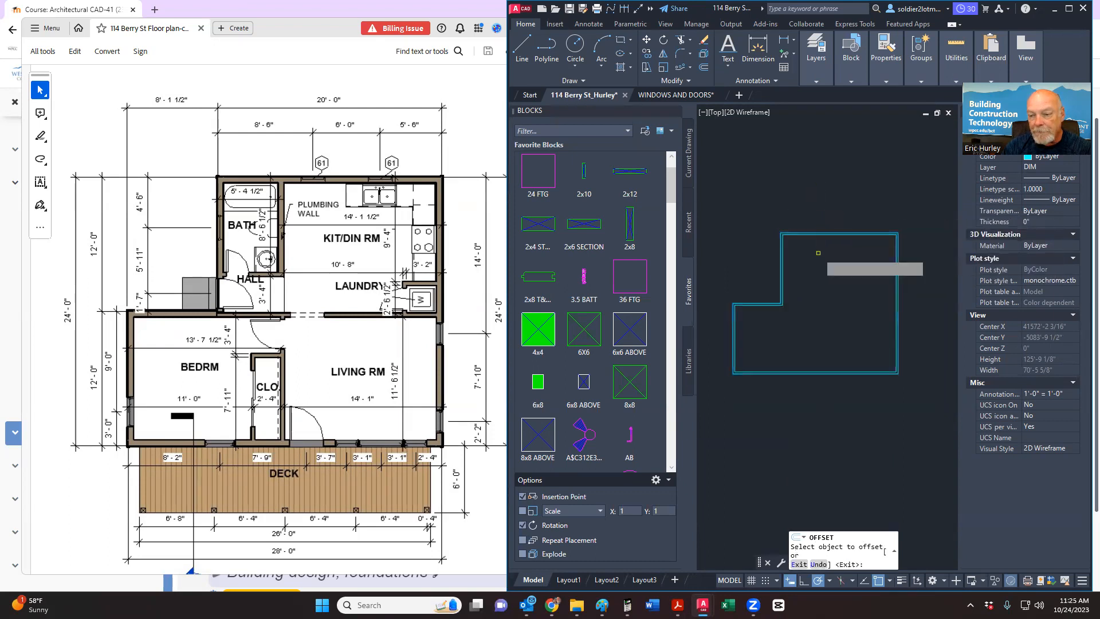
key(Return)
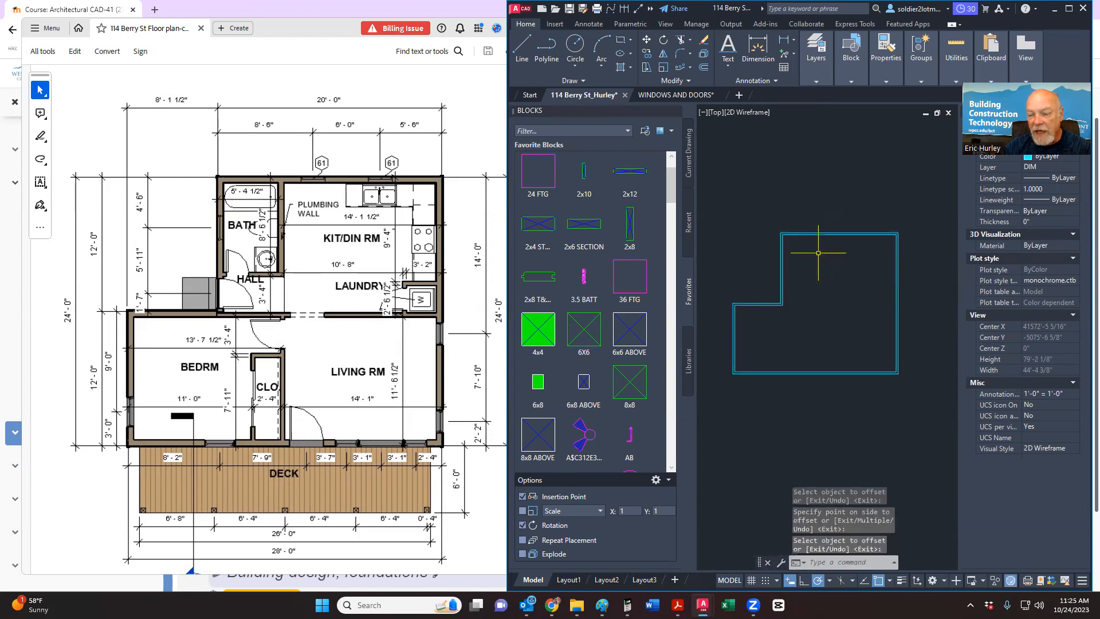
Step: Zoom and pan out to show the whole double-walled floor plan
scroll(782, 235, up, 6)
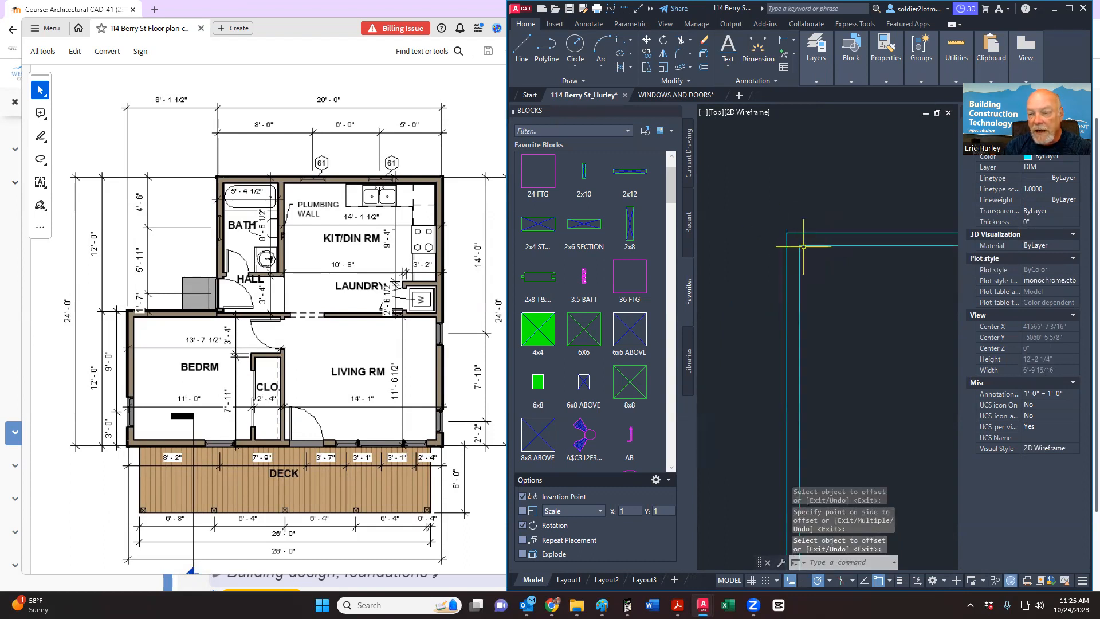
scroll(796, 243, down, 3)
scroll(828, 249, down, 3)
scroll(824, 247, up, 4)
scroll(823, 246, down, 7)
scroll(812, 249, up, 7)
scroll(820, 249, down, 3)
scroll(852, 246, down, 2)
middle_drag(852, 246, 796, 233)
scroll(818, 235, down, 2)
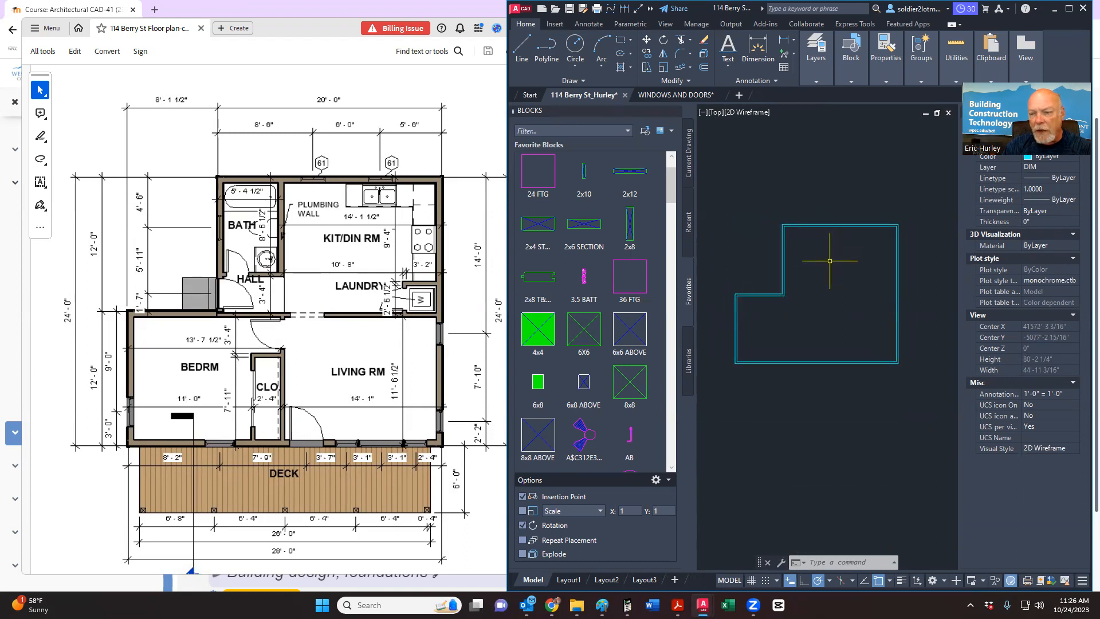
click(830, 261)
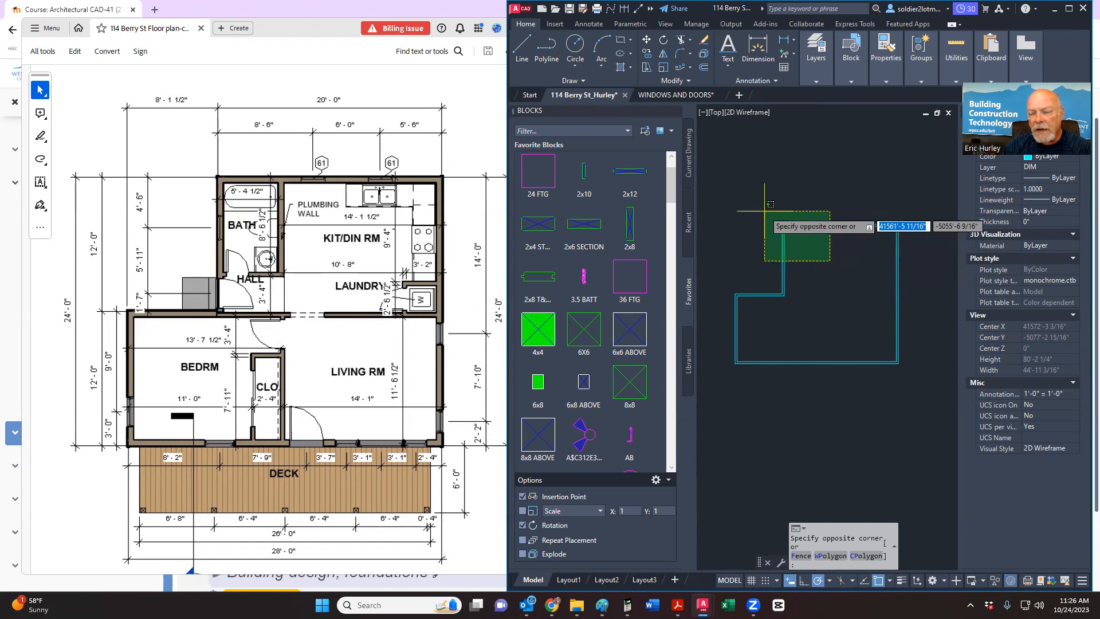
Step: Start a 5' offset of the outer outline, then cancel it
key(Escape)
click(805, 241)
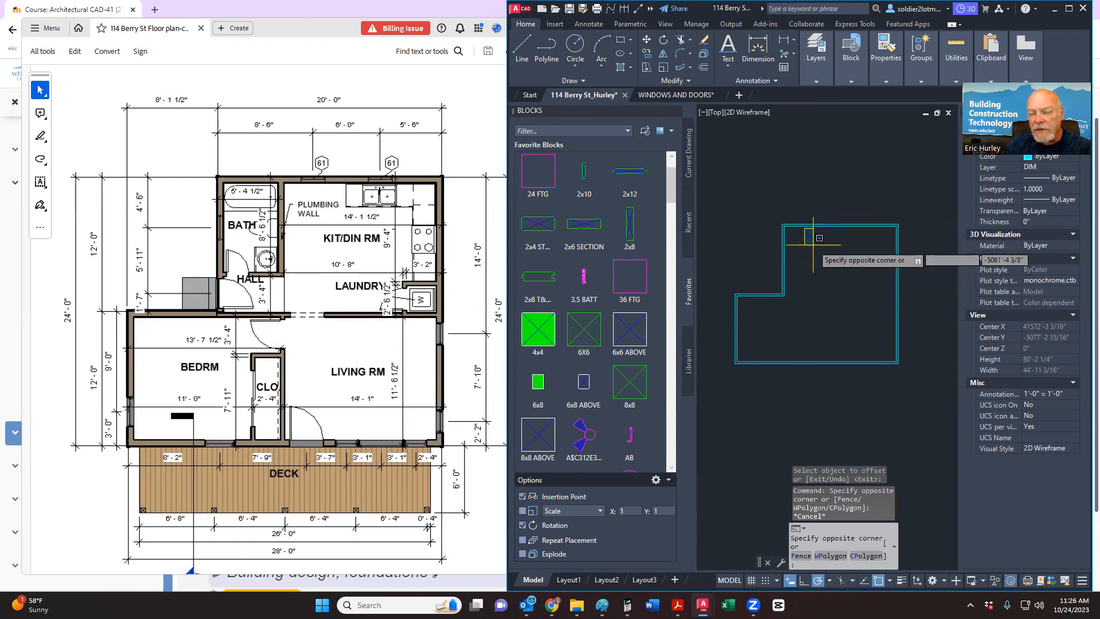
key(Escape)
click(703, 67)
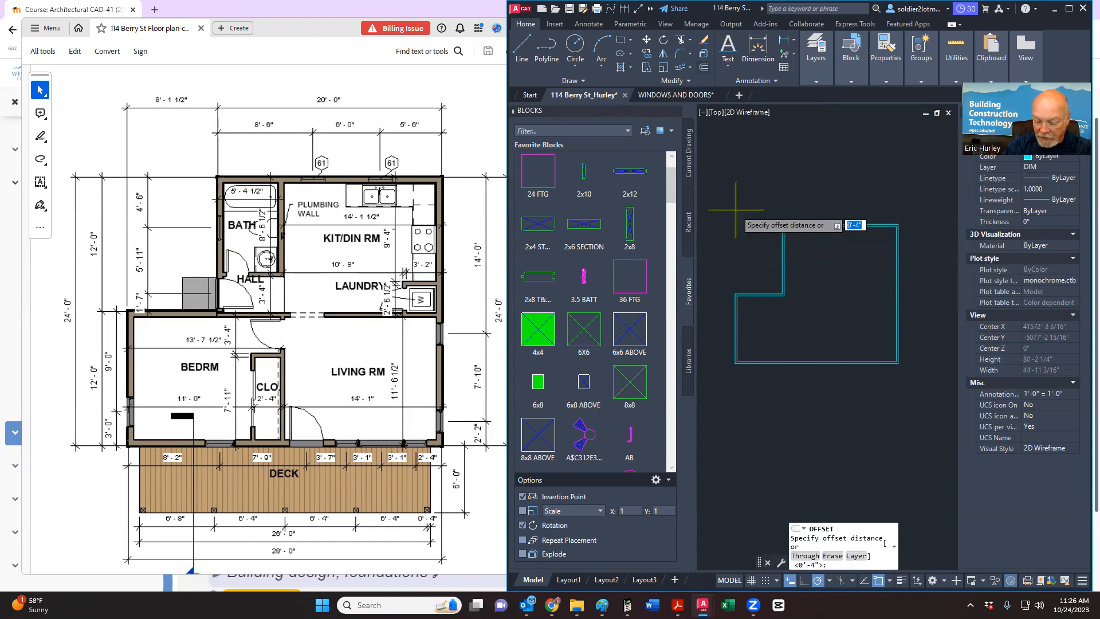
key(Return)
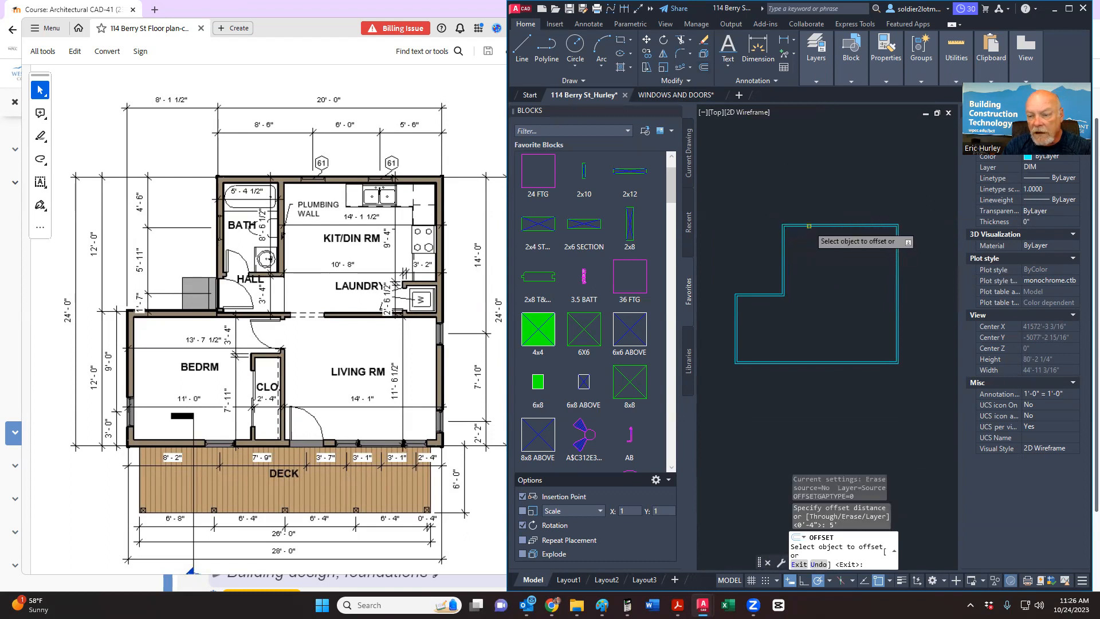
click(808, 226)
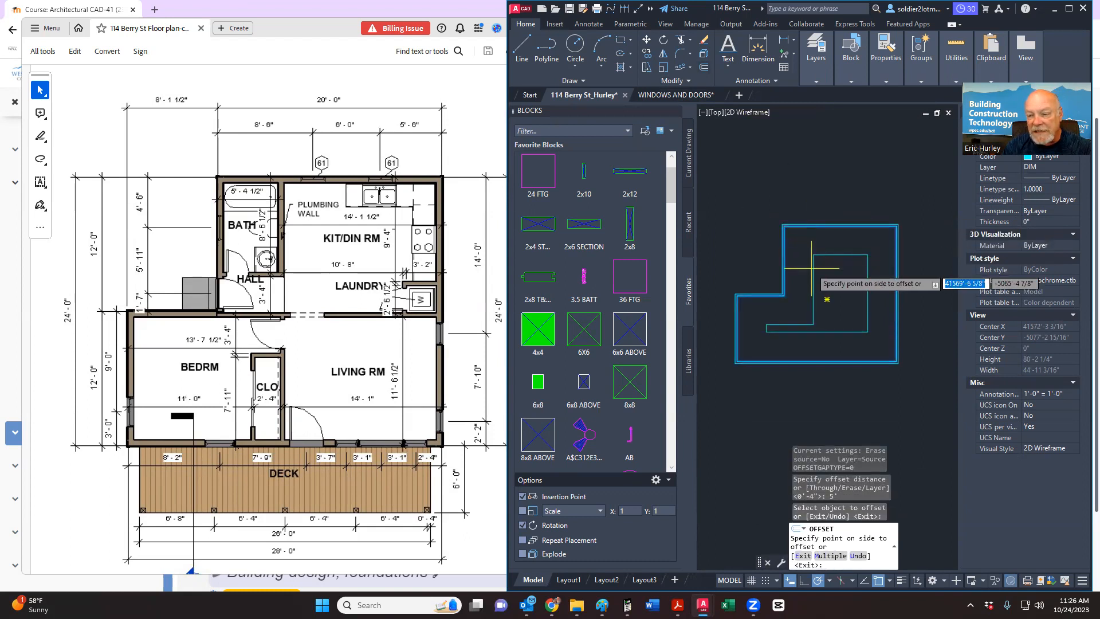
key(Escape)
key(Escape)
Step: Select both wall outlines and explode them, confirming the top line is now separate
click(786, 235)
click(781, 228)
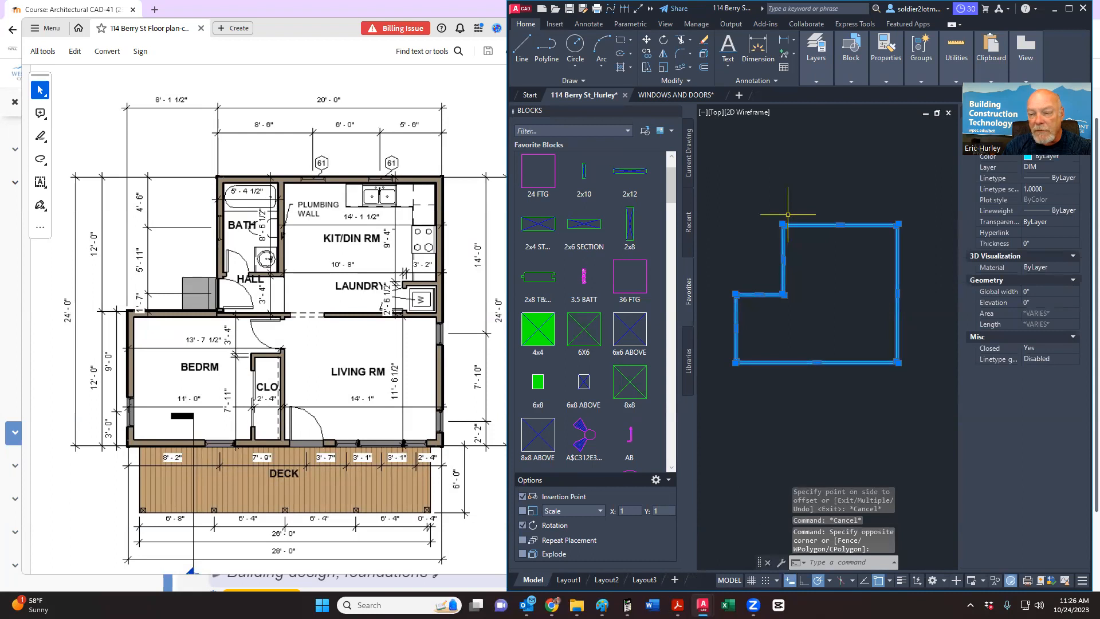
click(704, 54)
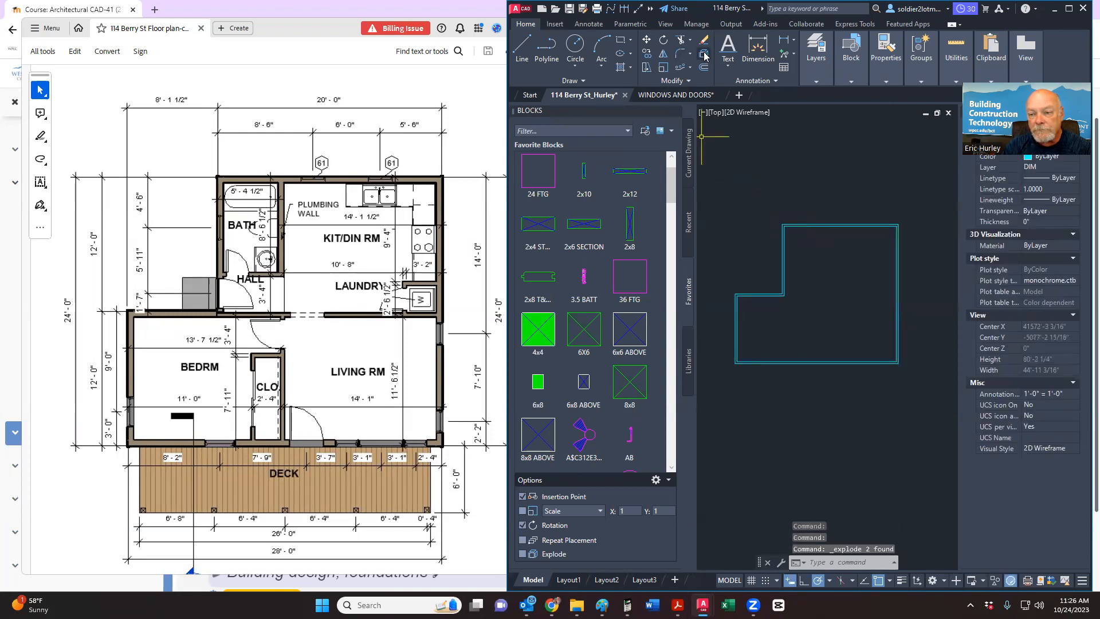
click(814, 225)
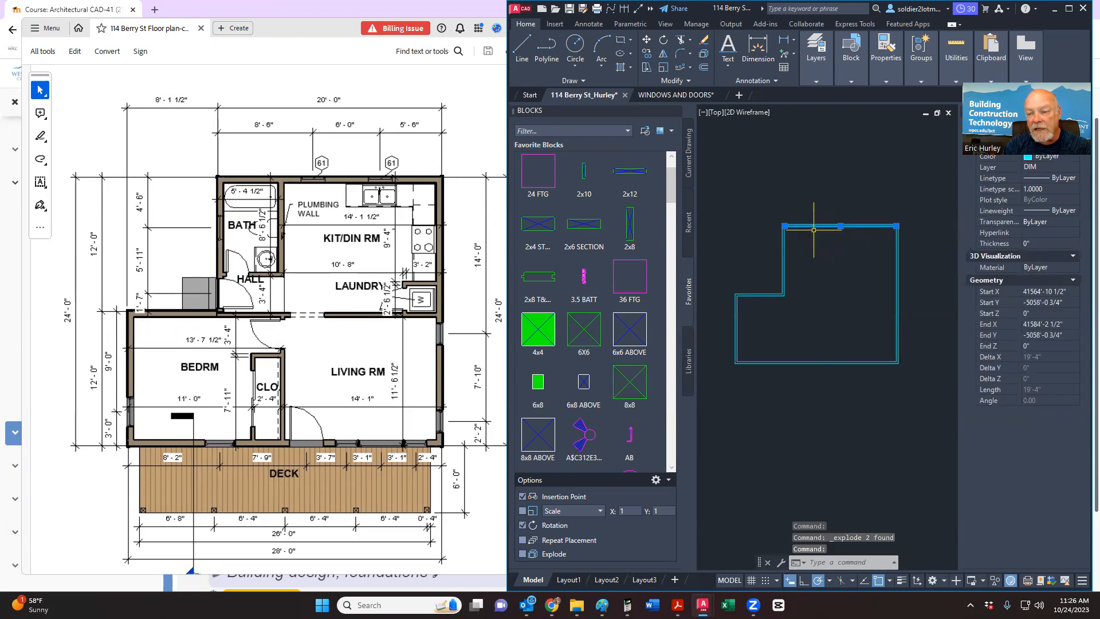
key(Escape)
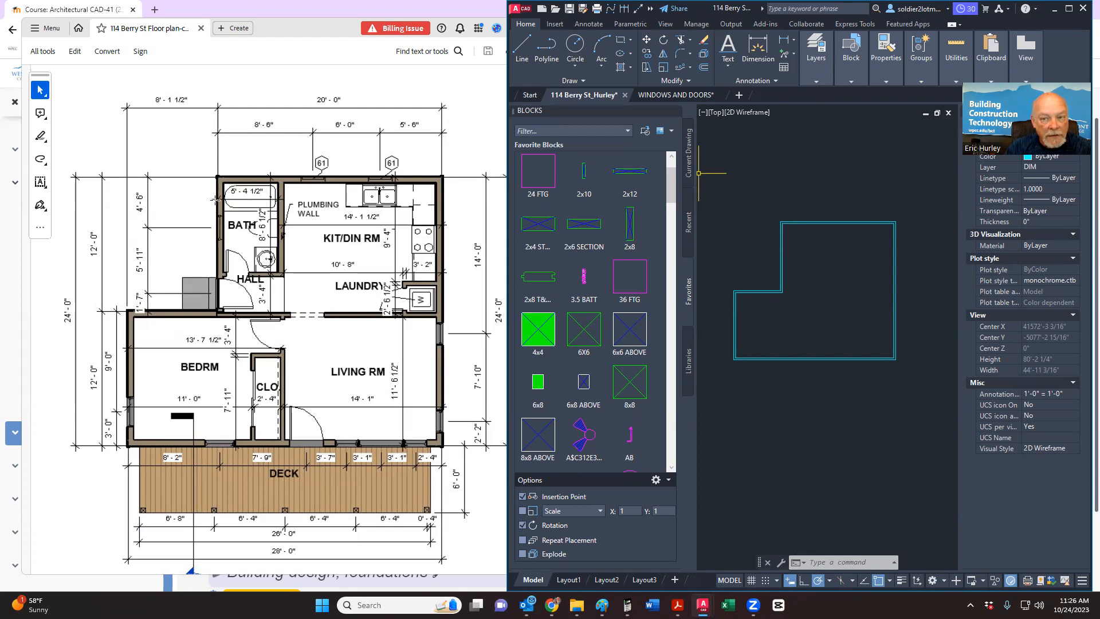
Step: Offset a wall line 5'-4 1/2" to place a new vertical interior wall line
click(704, 69)
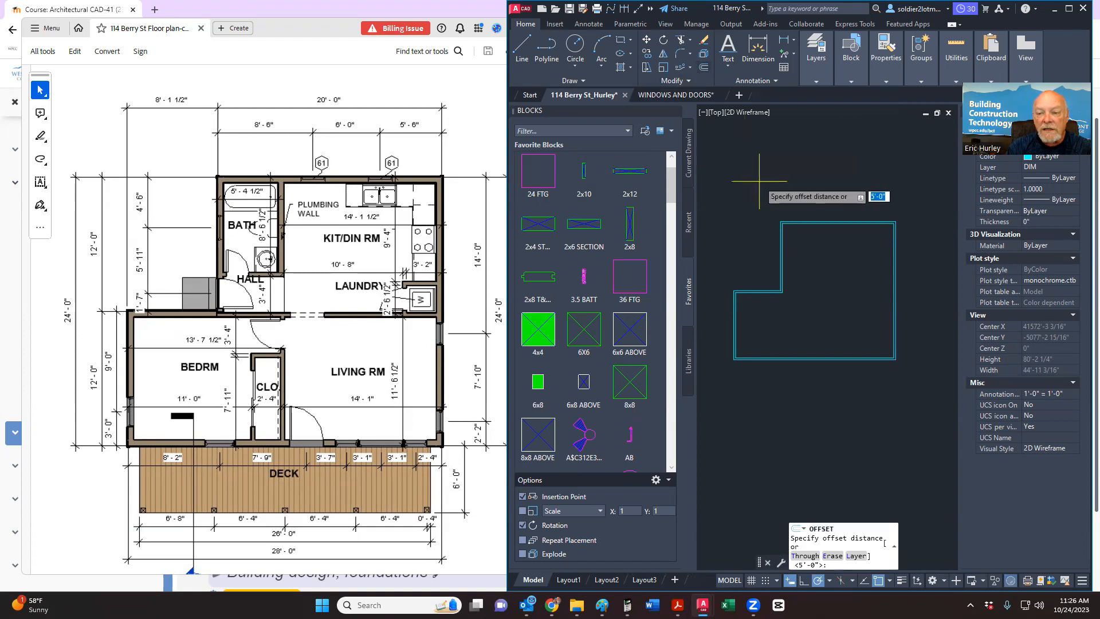
text(5'4.5)
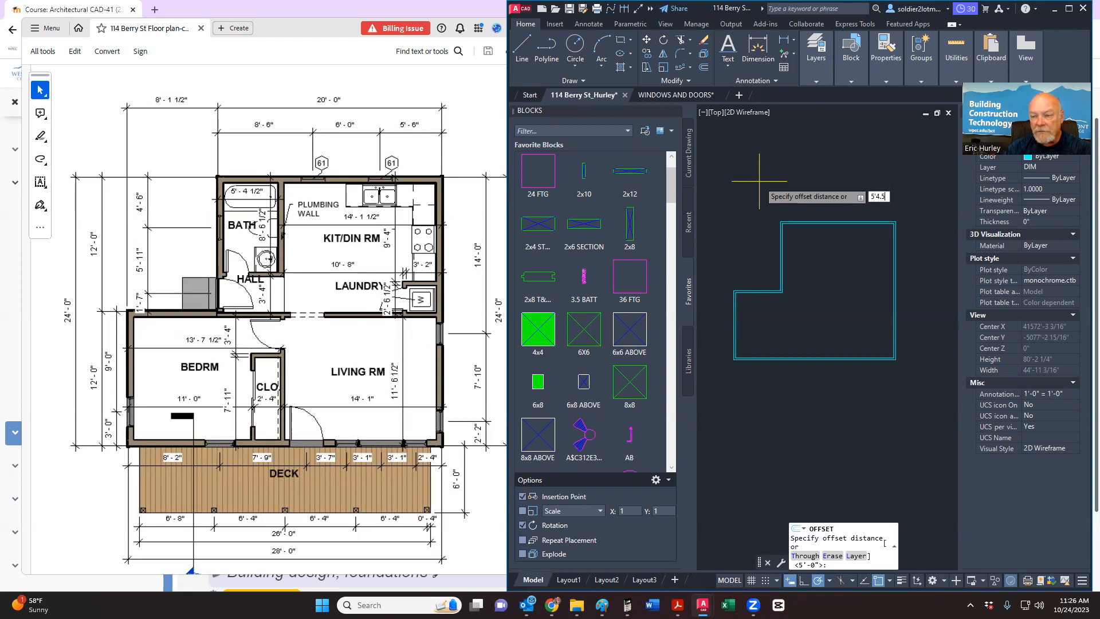
key(Return)
scroll(780, 245, up, 6)
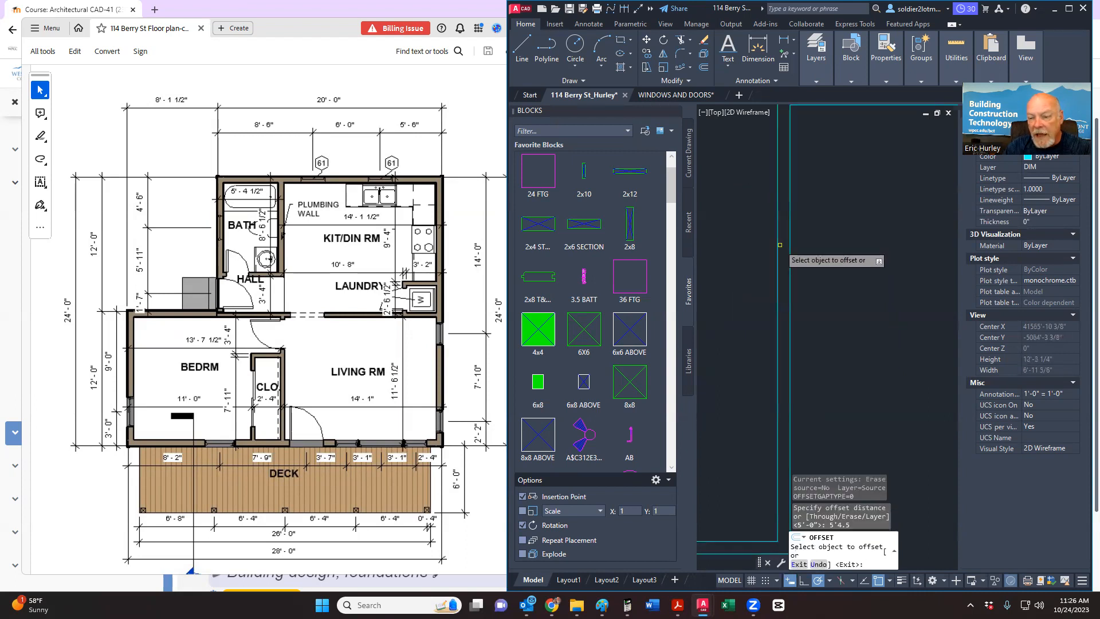
click(777, 246)
scroll(777, 246, down, 3)
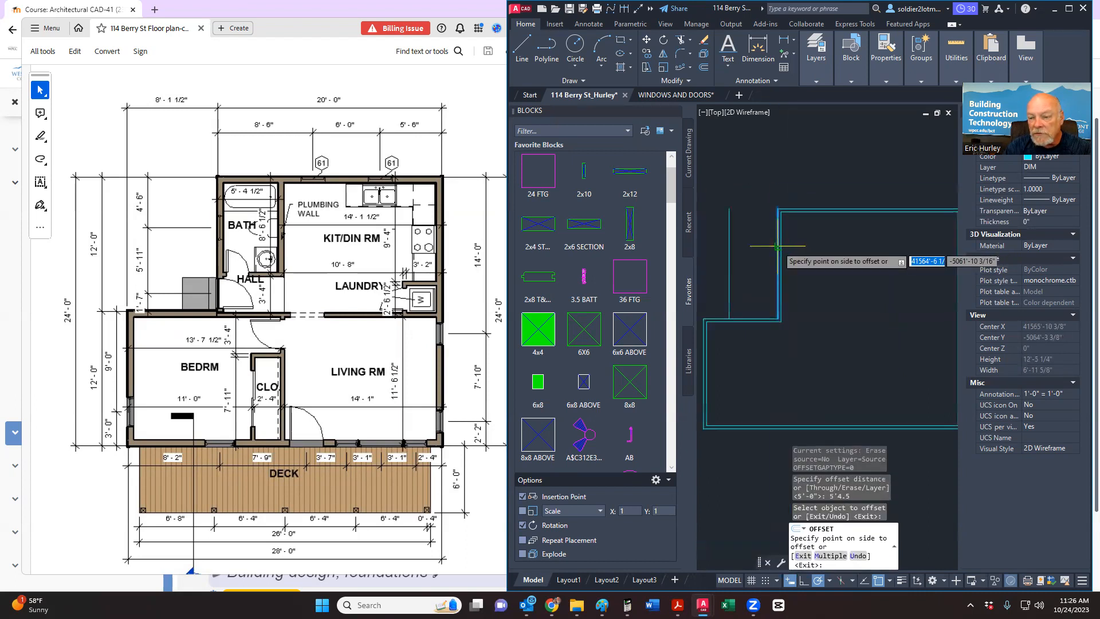
click(809, 245)
middle_drag(831, 260, 797, 269)
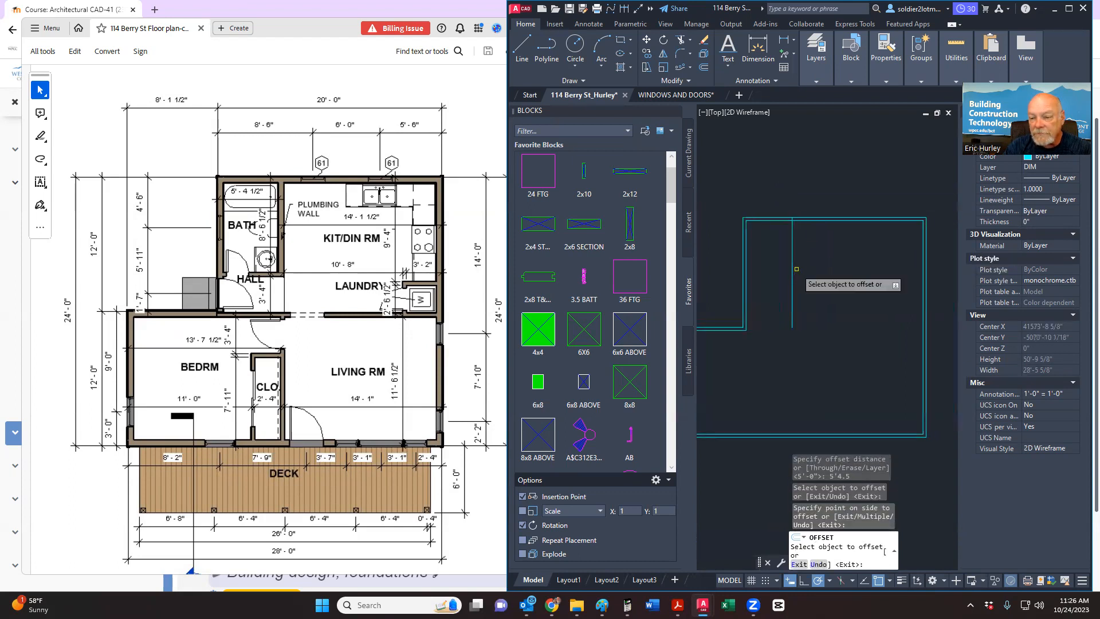
key(Escape)
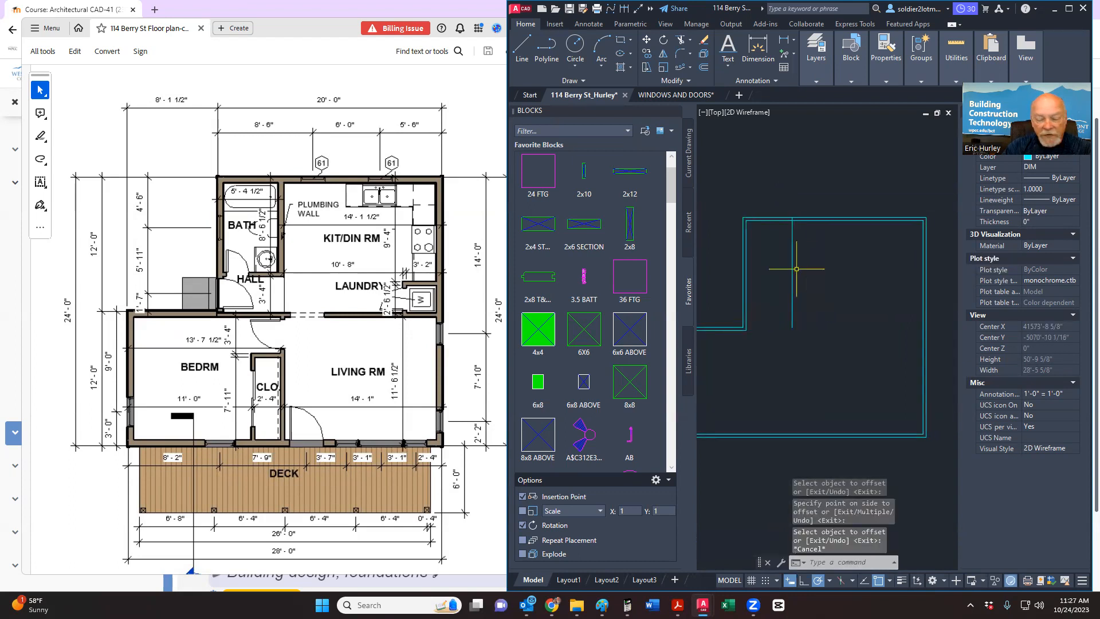
Step: Offset the new vertical interior line 5.5 inches to its right
key(Return)
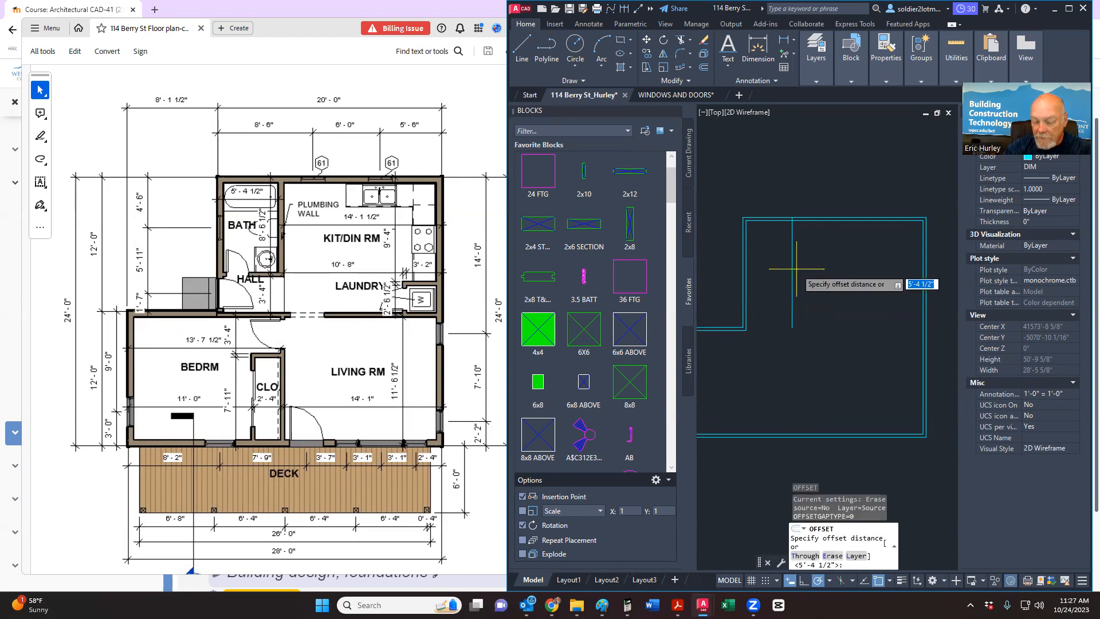
text(5)
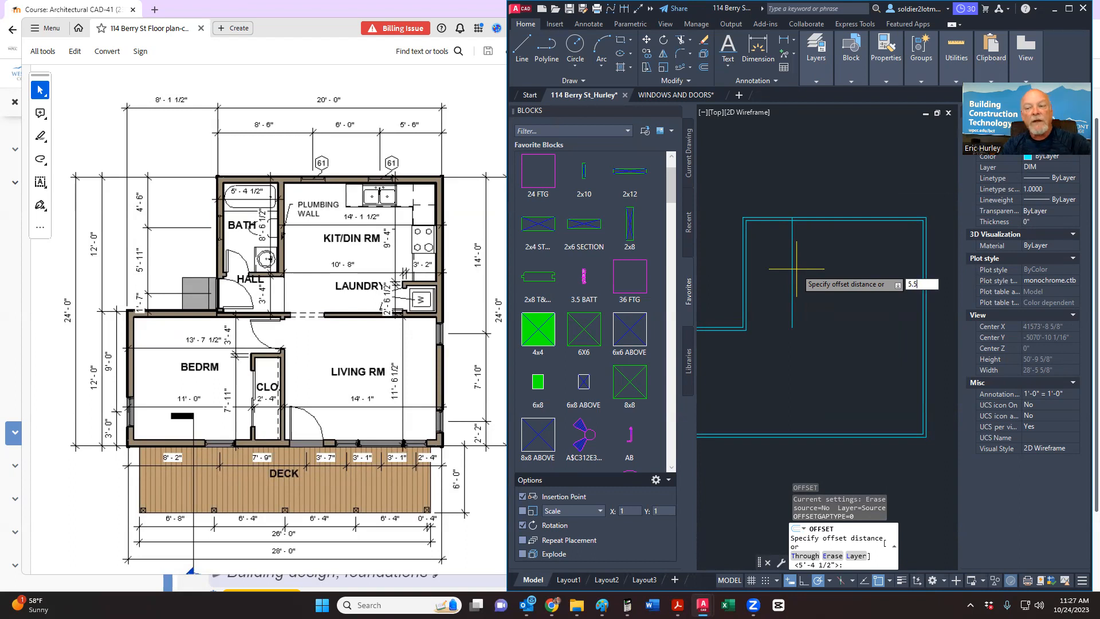
text(.5)
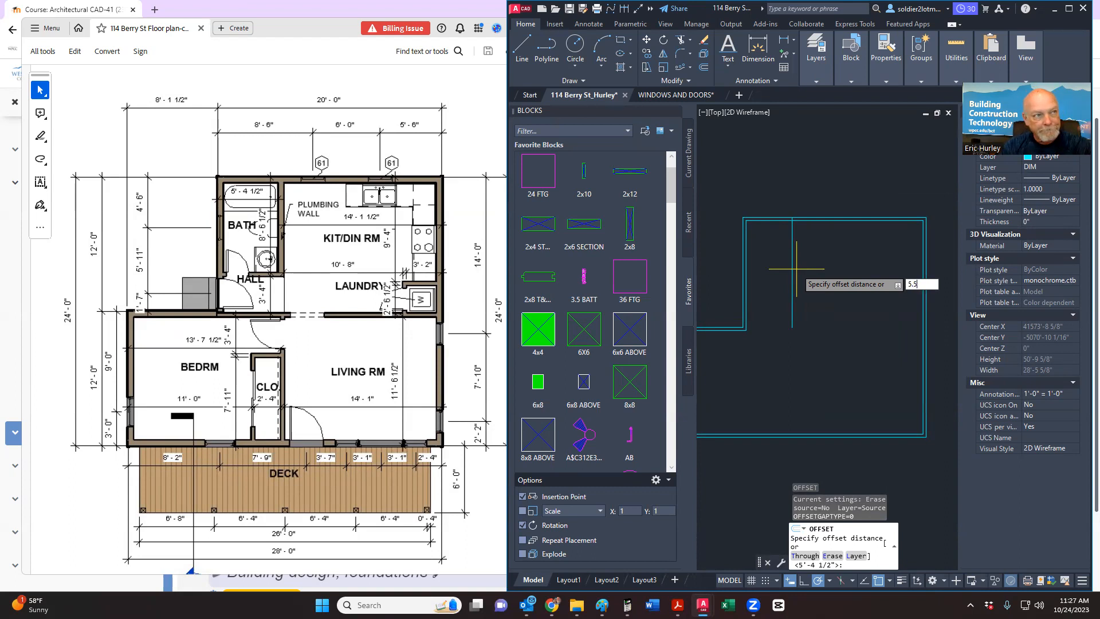
key(Return)
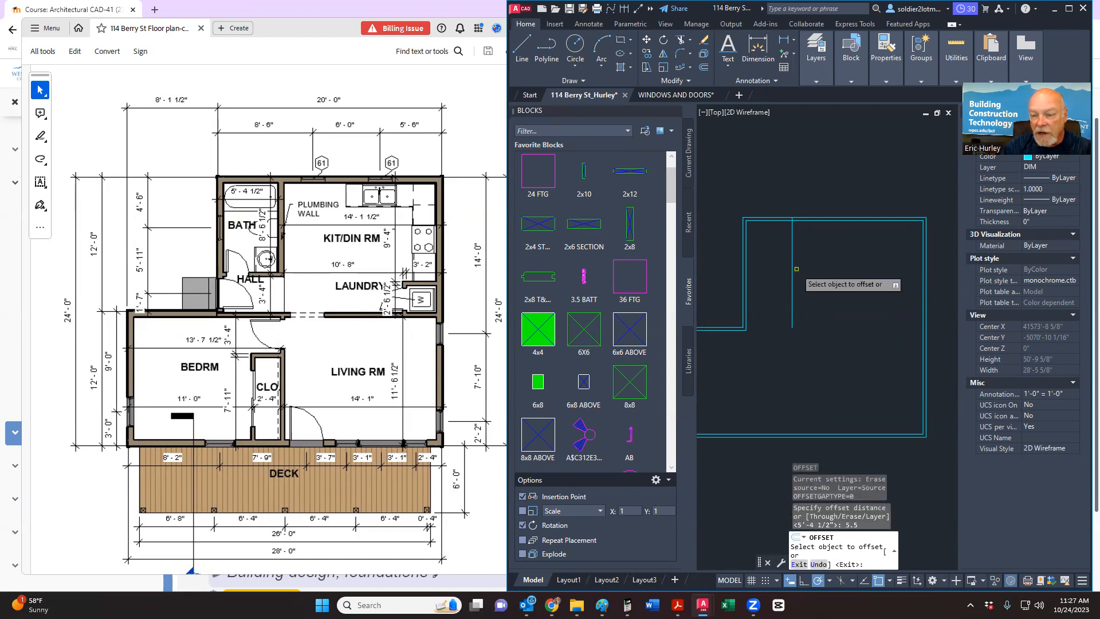
click(792, 274)
click(814, 275)
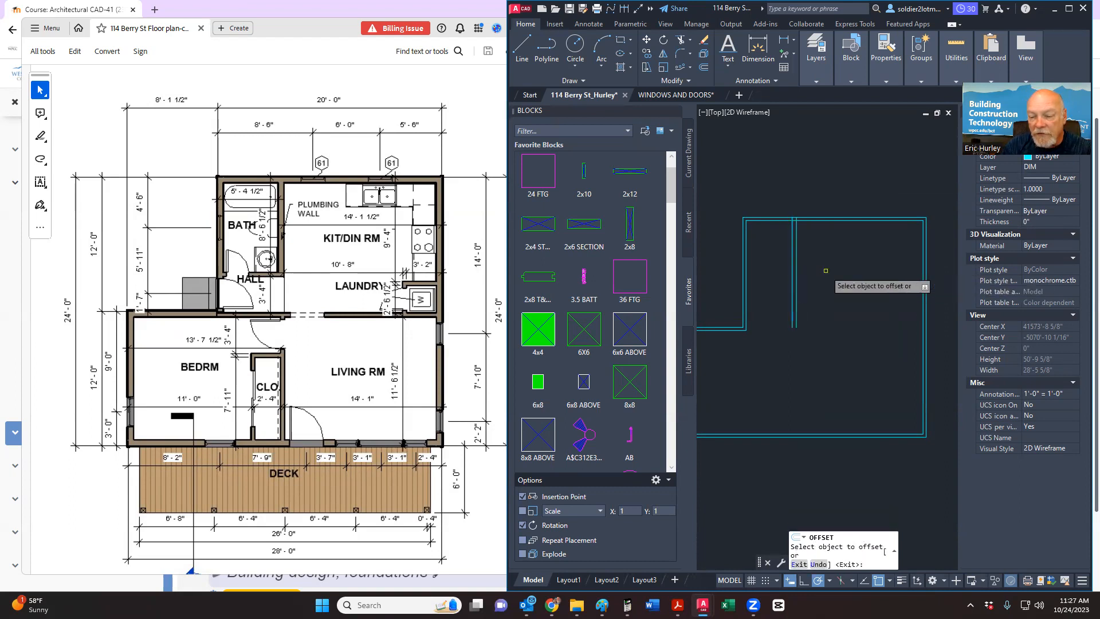
key(Escape)
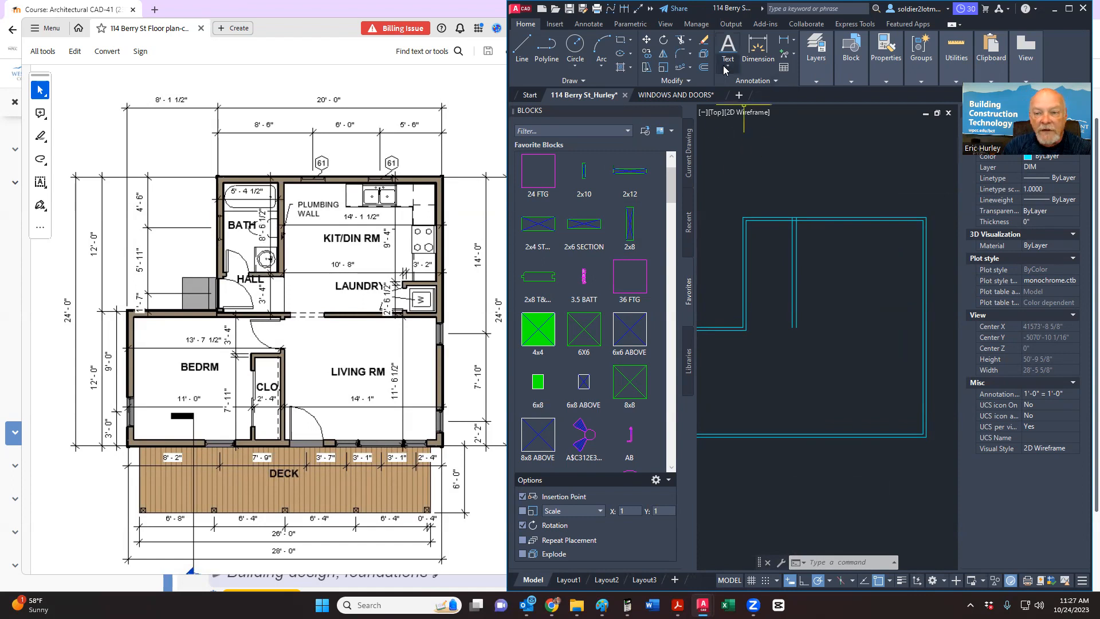
Step: Begin offsetting the top outline line 8'-6 1/2", then cancel it
click(704, 67)
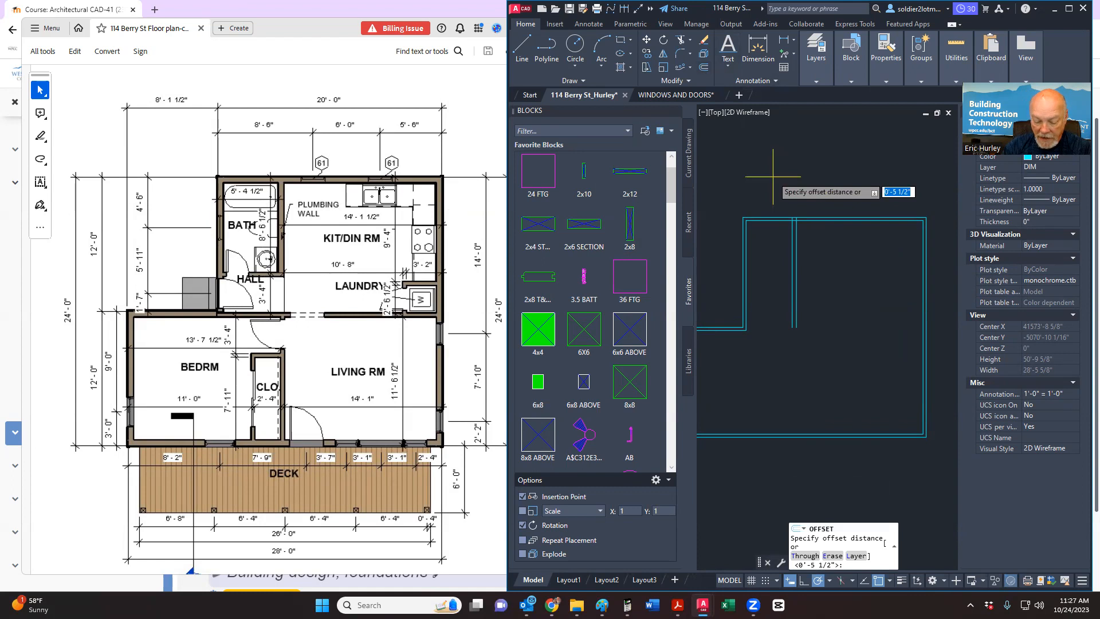
text(8)
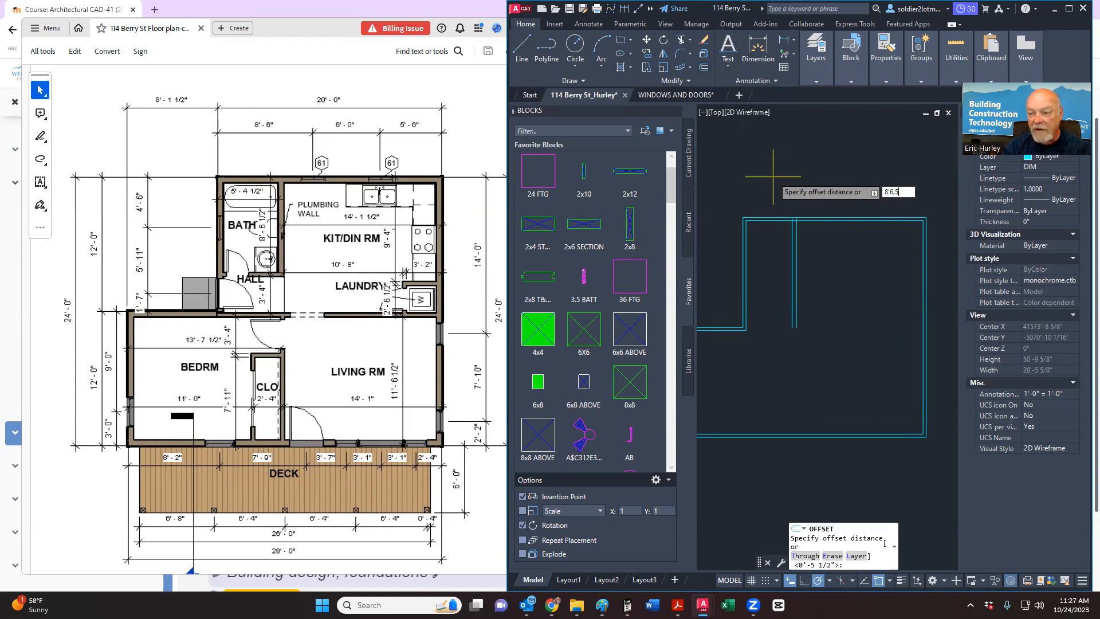
text('6.5)
key(Return)
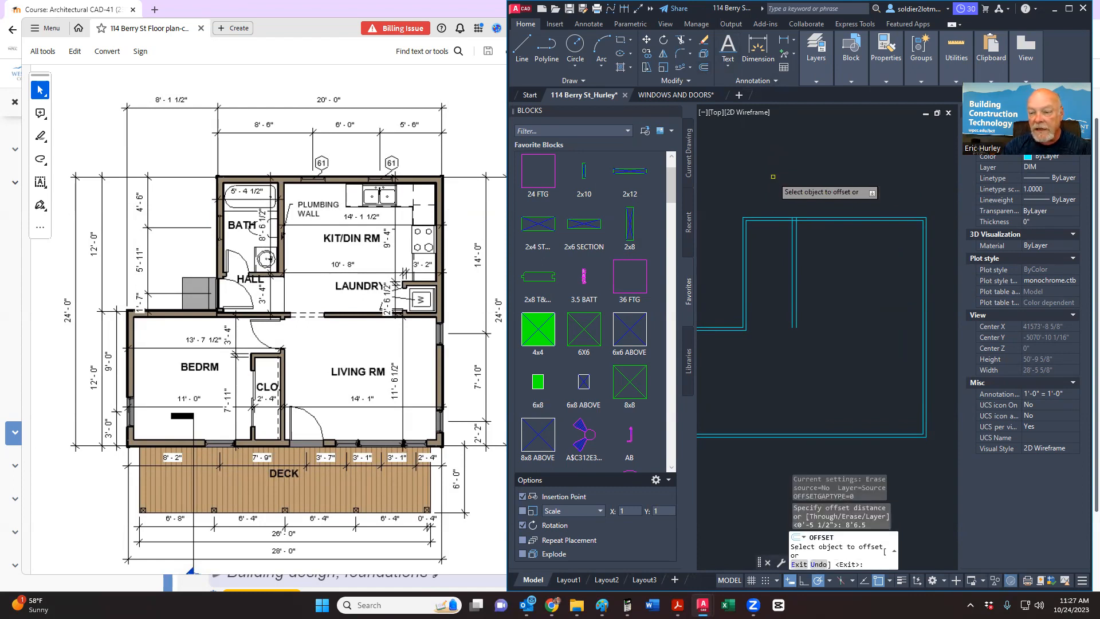
click(769, 217)
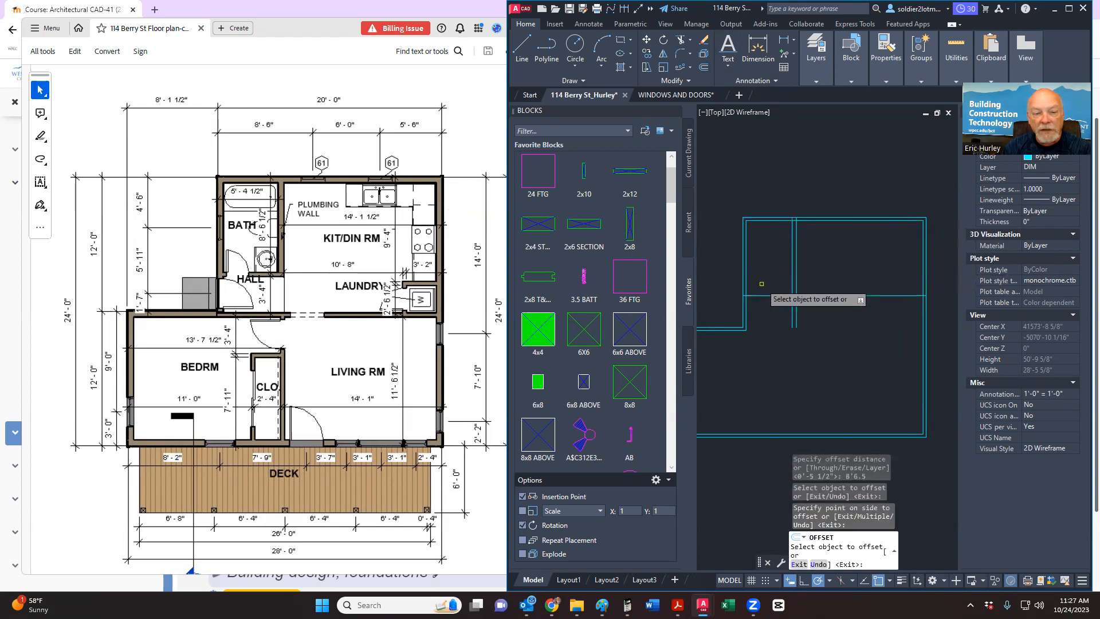
key(Escape)
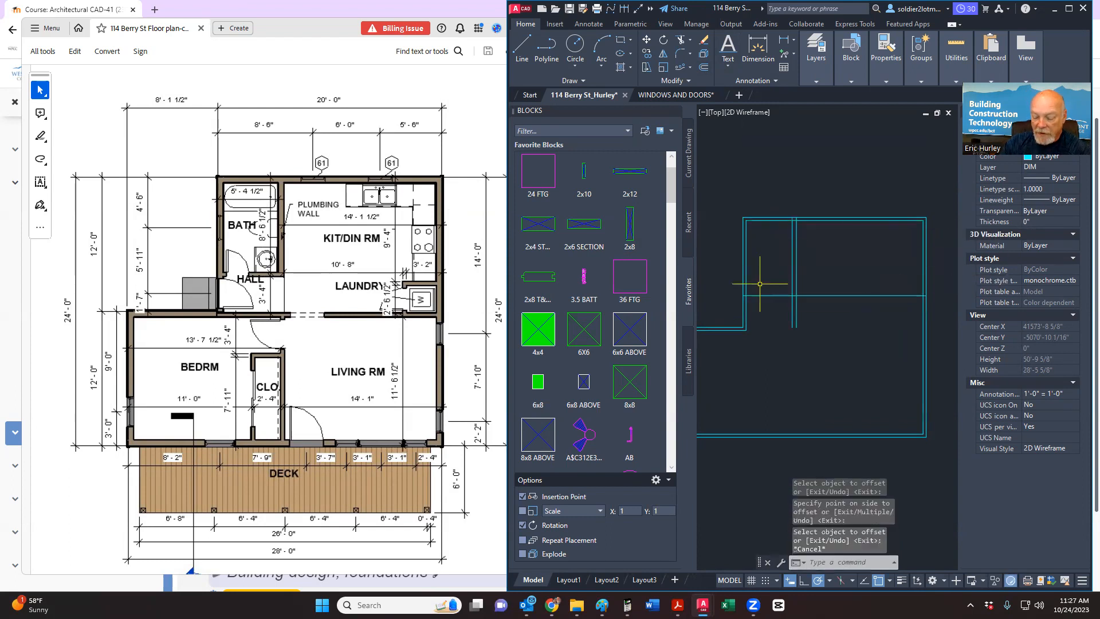
Step: Offset a wall line 3.5 inches toward the inside to double the wall
key(Return)
text(3.)
key(Return)
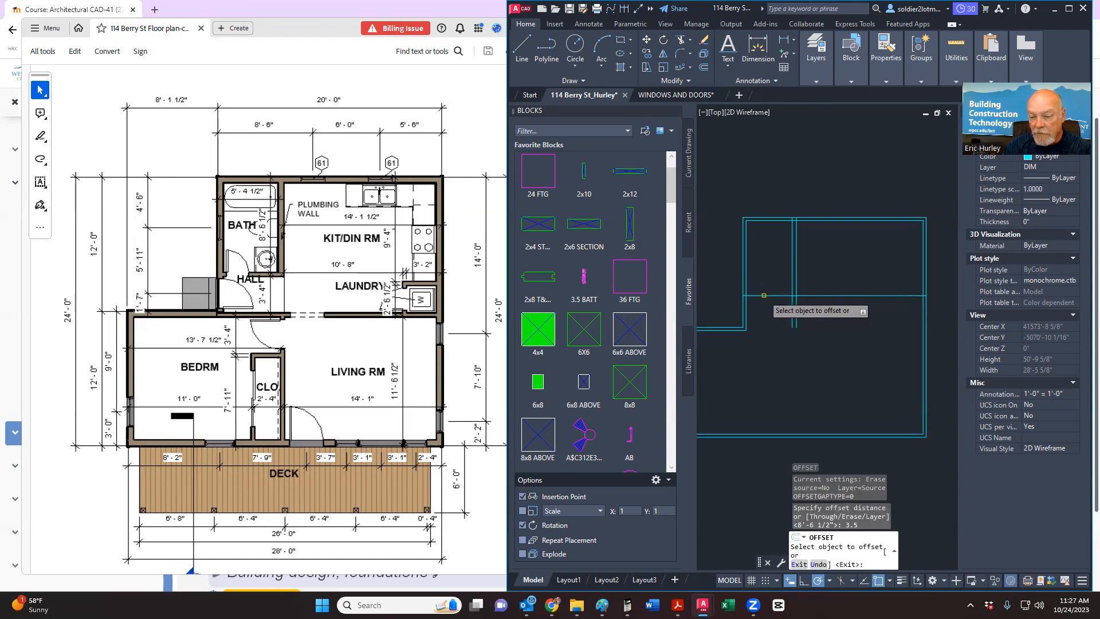
click(764, 295)
click(757, 306)
key(Escape)
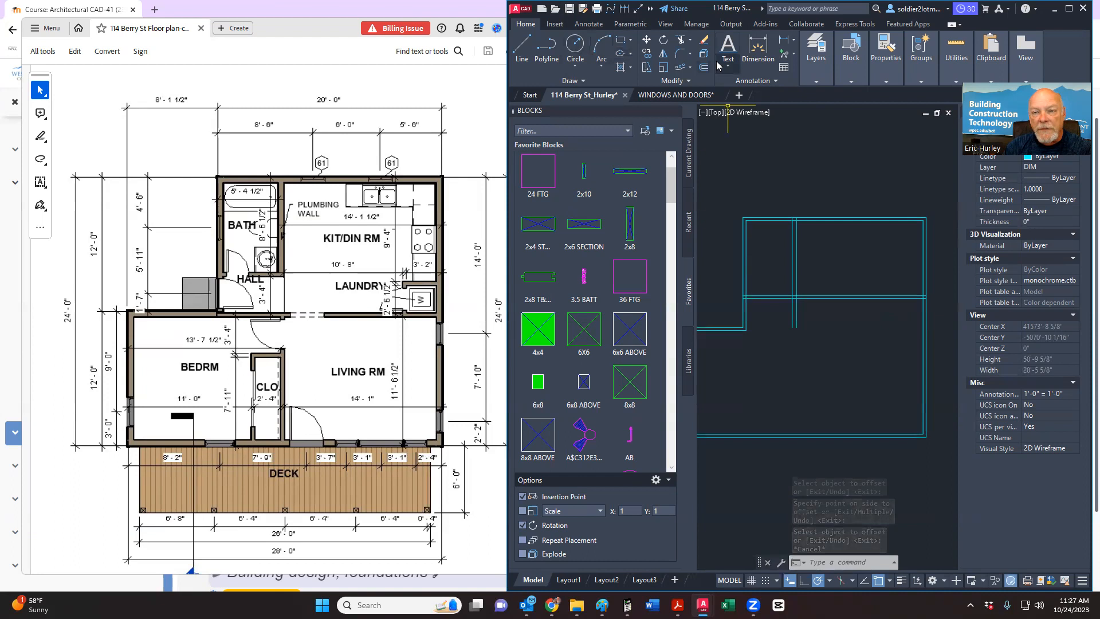
Step: Fence-trim the vertical wall lines crossing between the horizontal walls
click(682, 41)
scroll(805, 215, up, 8)
middle_drag(805, 215, 955, 235)
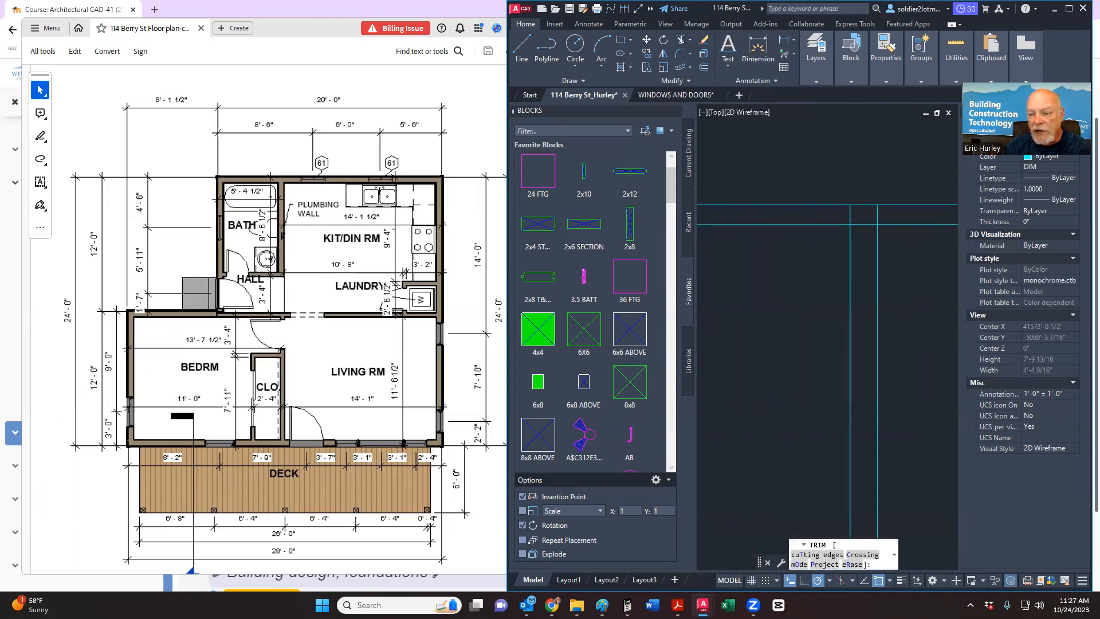
click(907, 212)
click(844, 223)
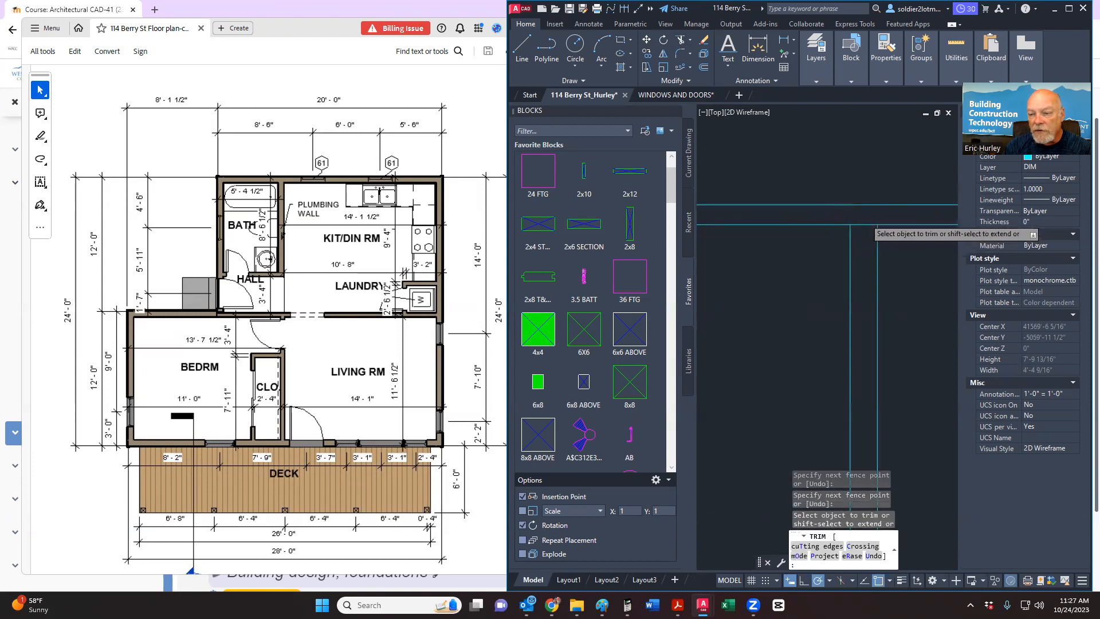
scroll(853, 252, down, 6)
scroll(843, 269, down, 3)
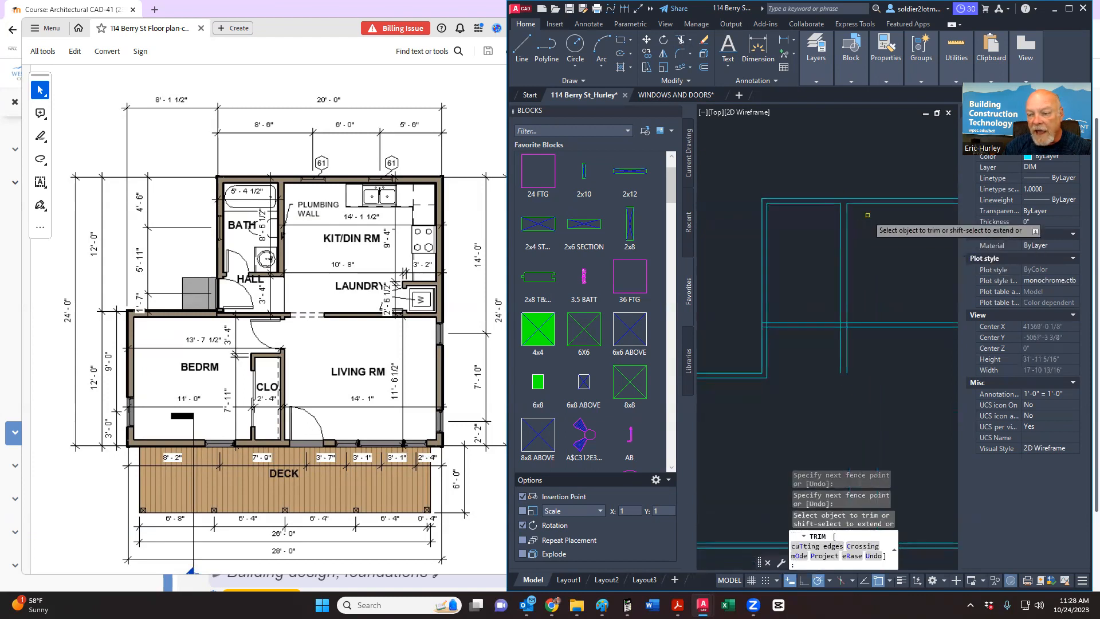
scroll(842, 268, up, 10)
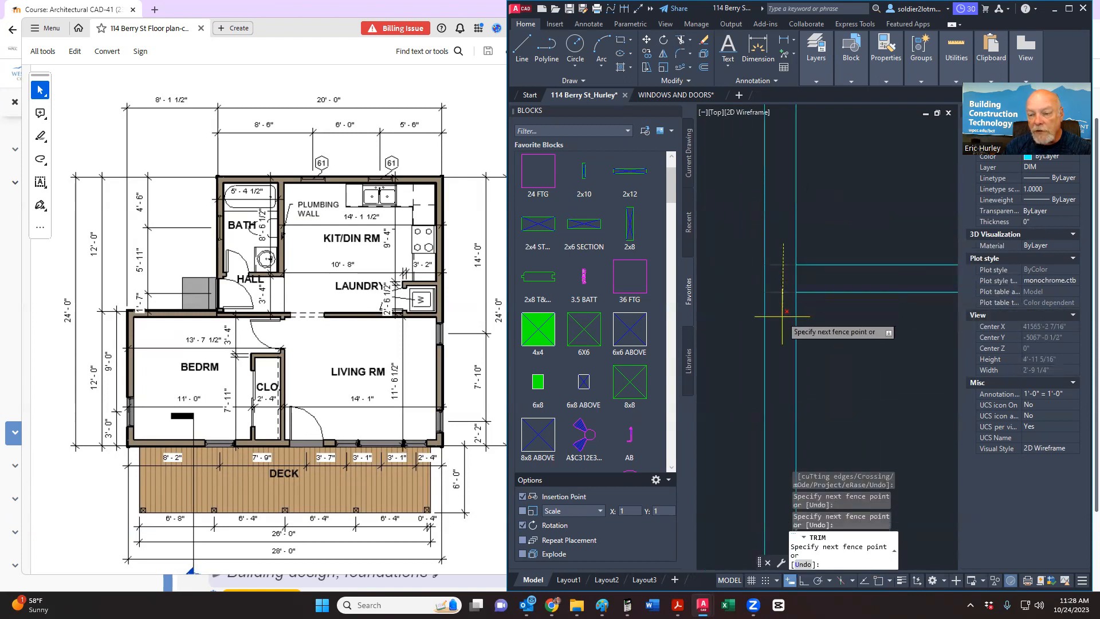
scroll(702, 245, down, 2)
scroll(744, 242, down, 3)
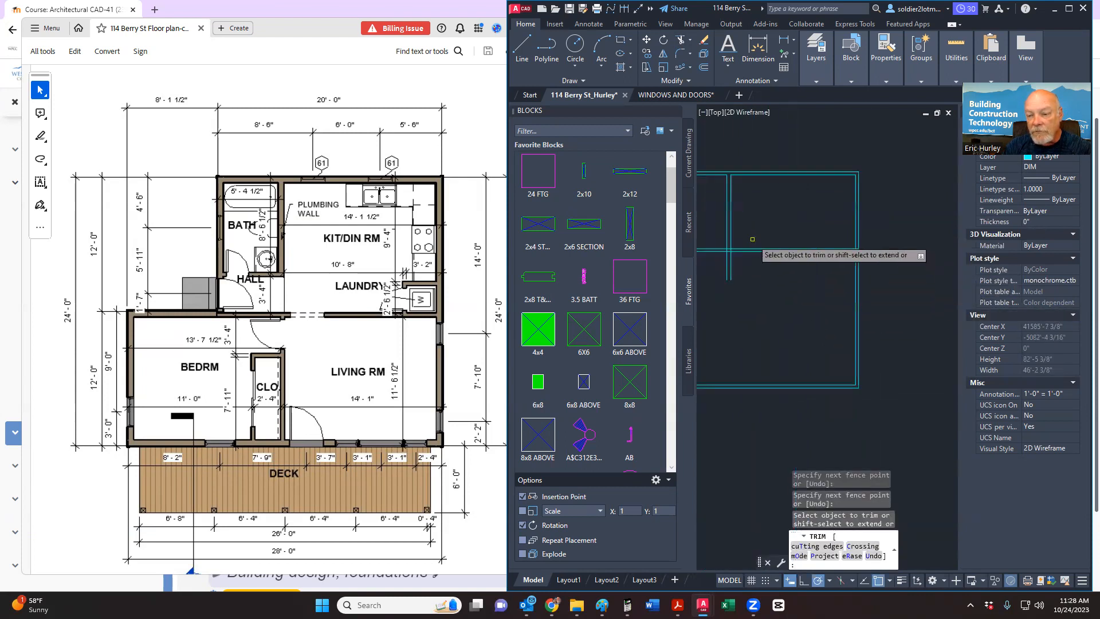
Step: Fence-trim the remaining crossed lines and the inner corner stubs, then end Trim
click(862, 252)
click(822, 324)
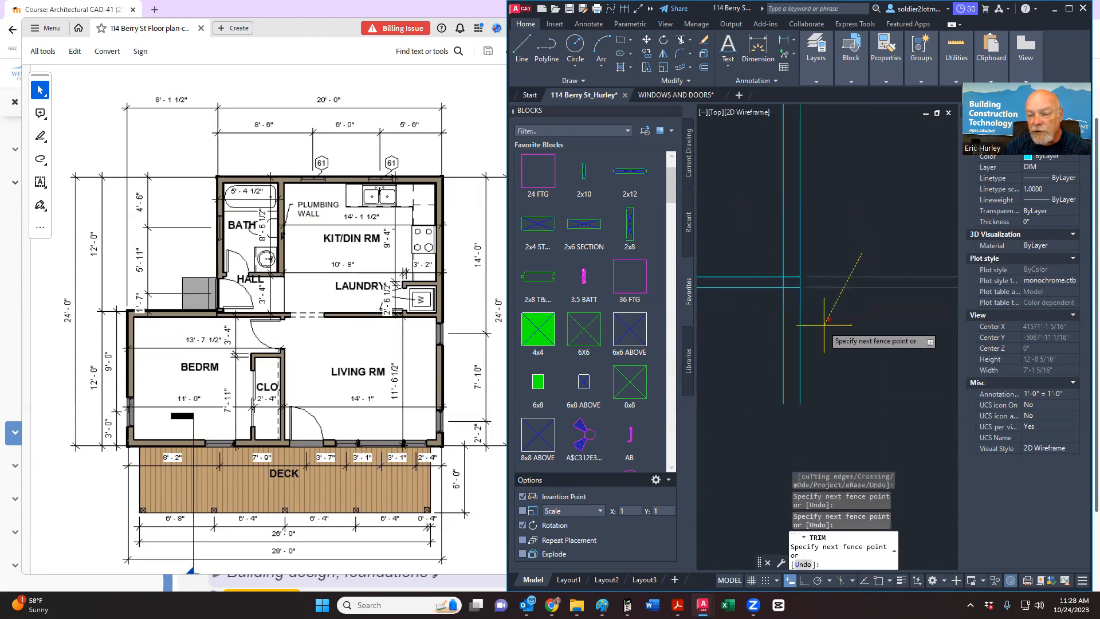
key(Return)
scroll(787, 277, up, 6)
click(804, 266)
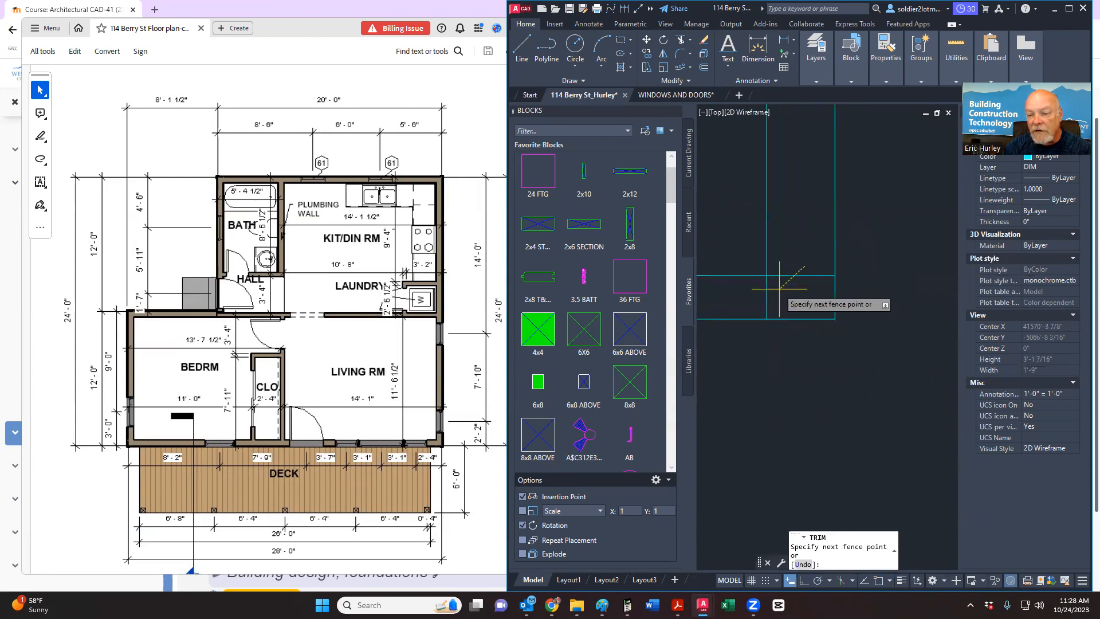
click(753, 302)
scroll(834, 282, down, 4)
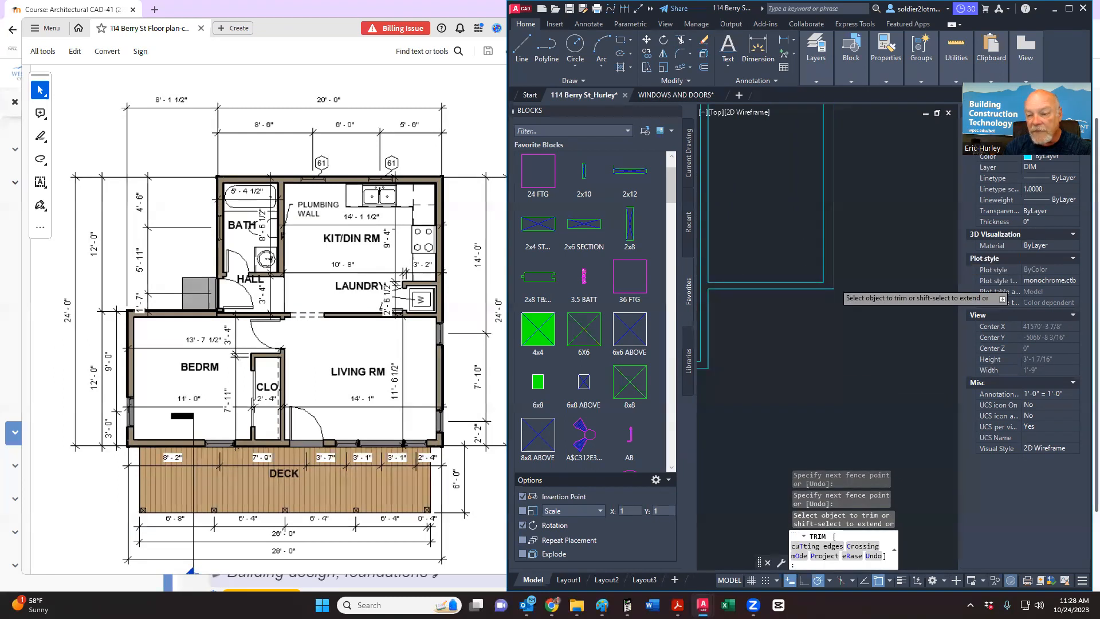
scroll(838, 291, down, 5)
key(Escape)
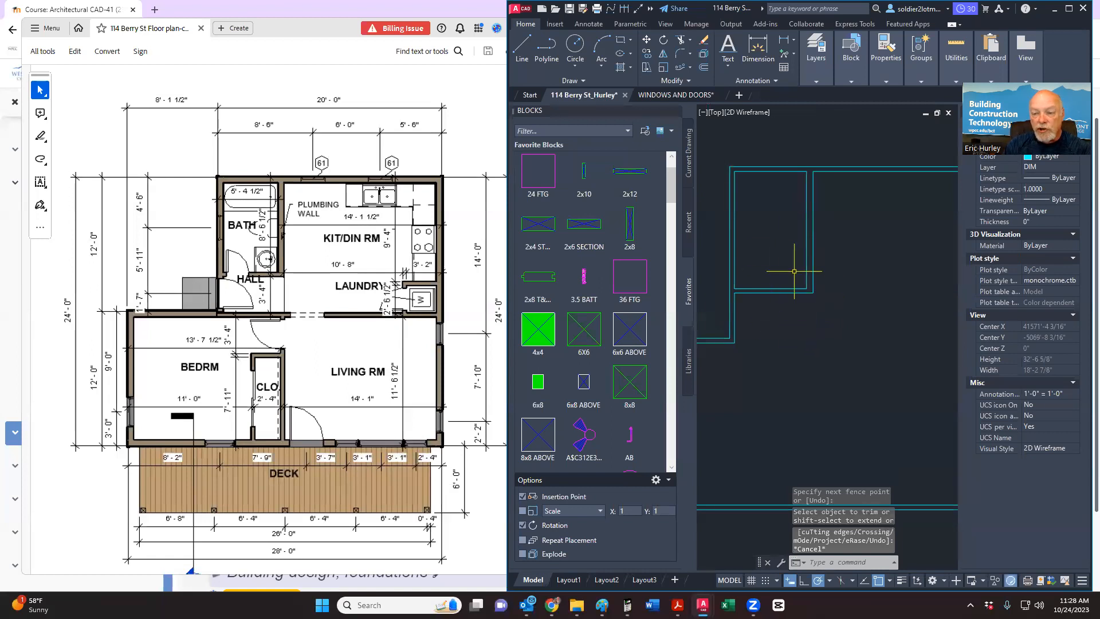
scroll(762, 321, down, 4)
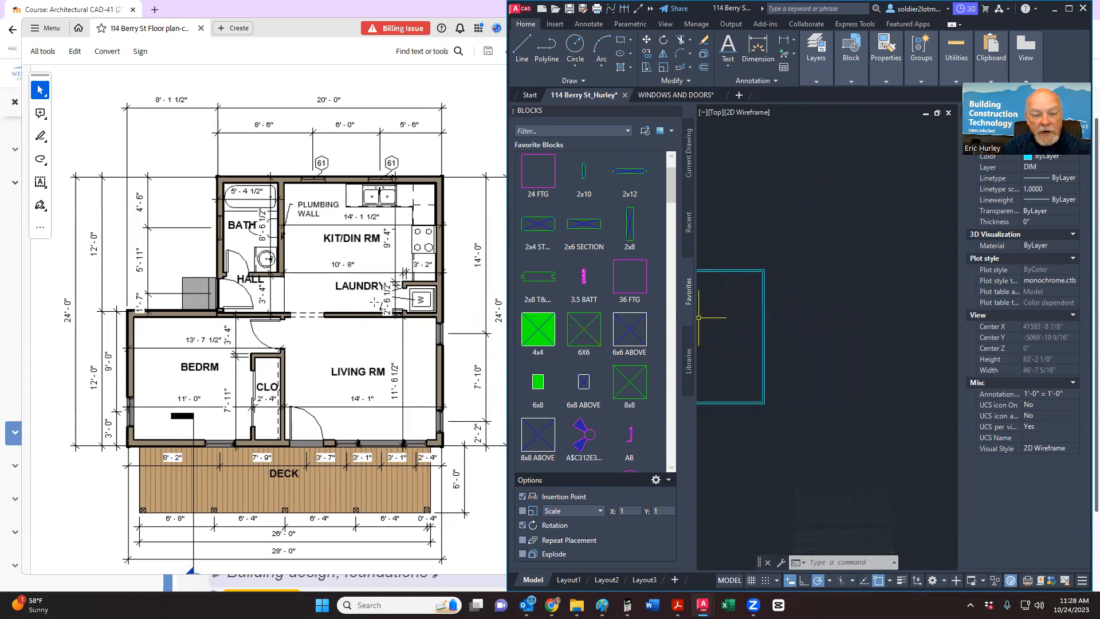
scroll(713, 341, down, 4)
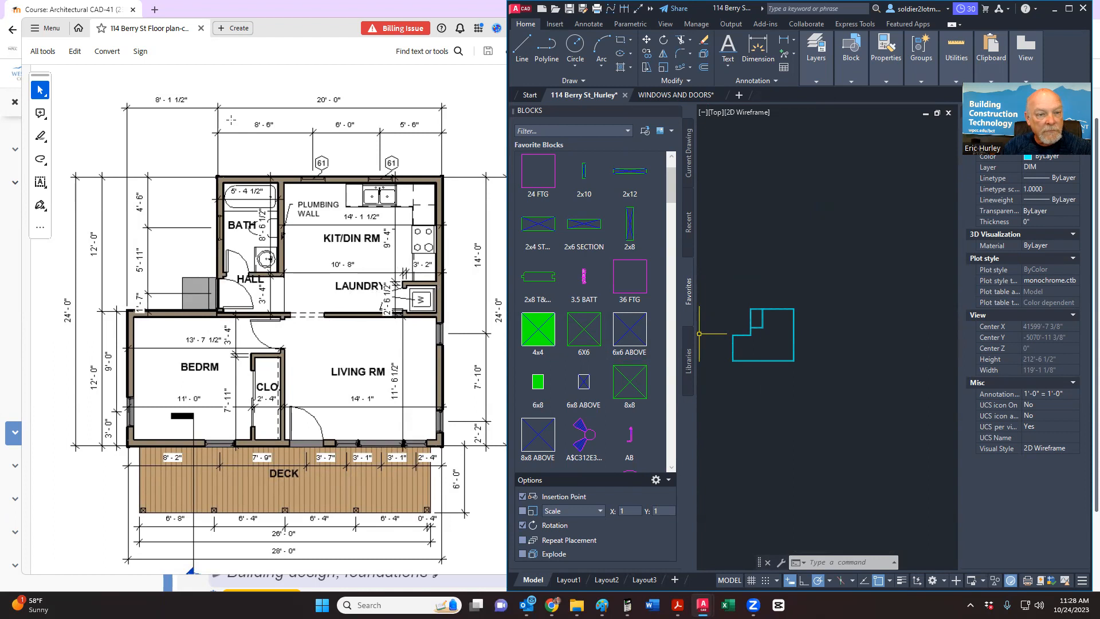
Step: Zoom in on the hall area of the reference PDF plan, then go back to the drawing and start Trim
click(239, 87)
ctrl+scroll(208, 314, up, 4)
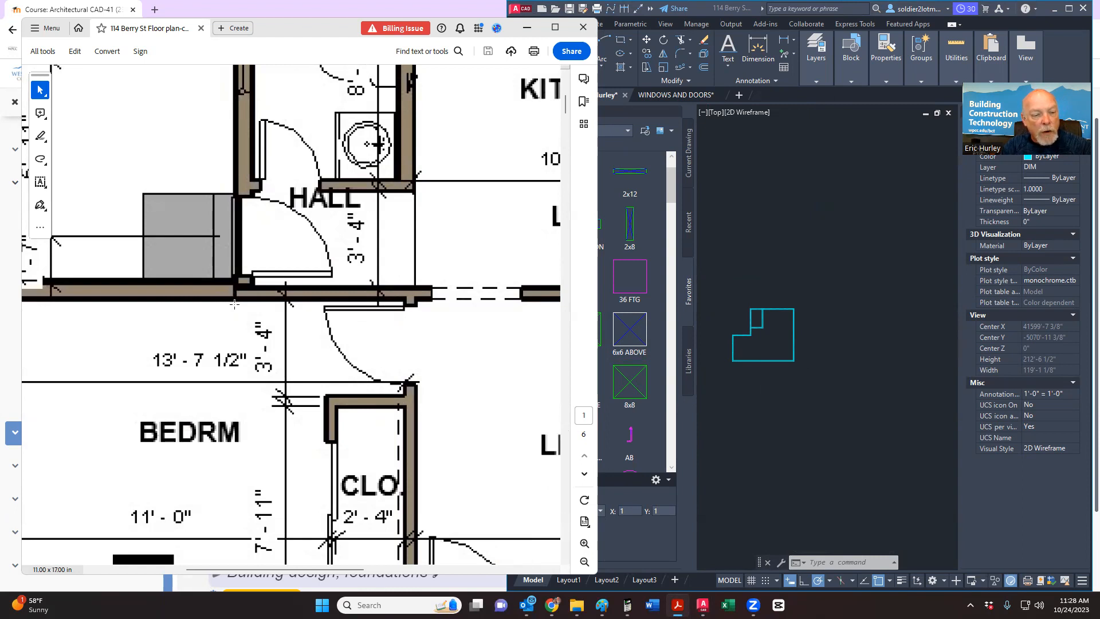
ctrl+scroll(235, 305, down, 4)
click(731, 224)
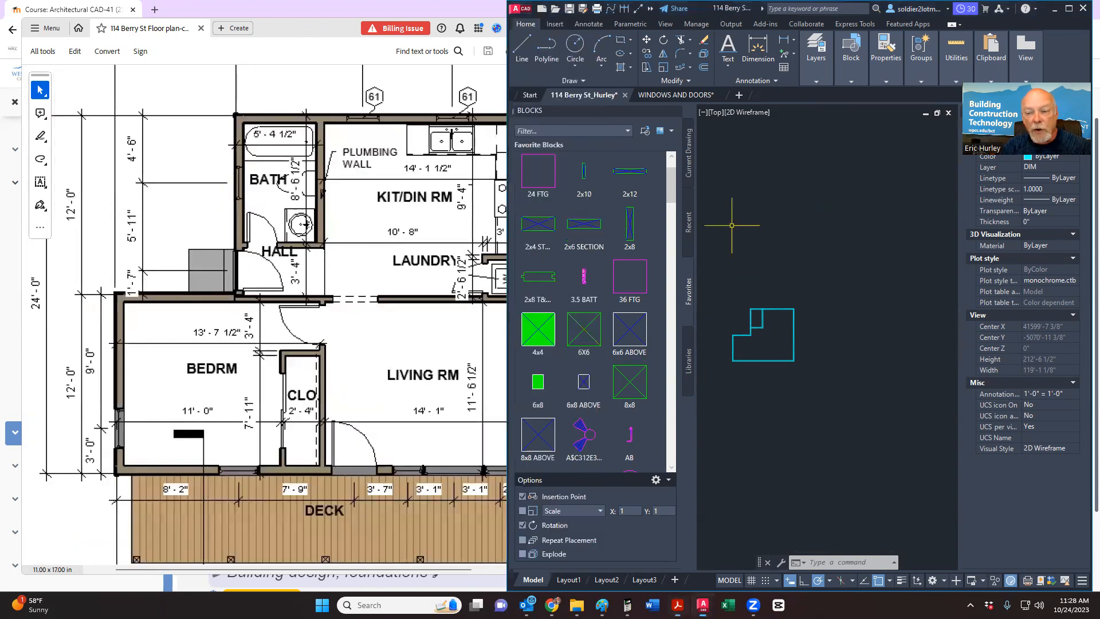
scroll(766, 335, up, 8)
scroll(766, 335, down, 4)
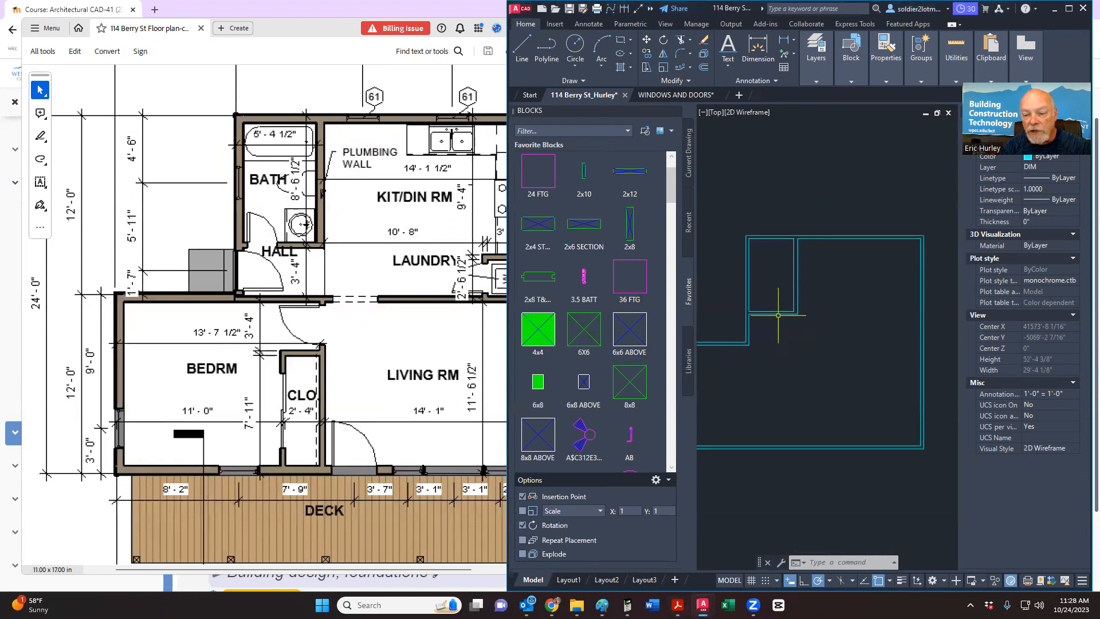
click(680, 41)
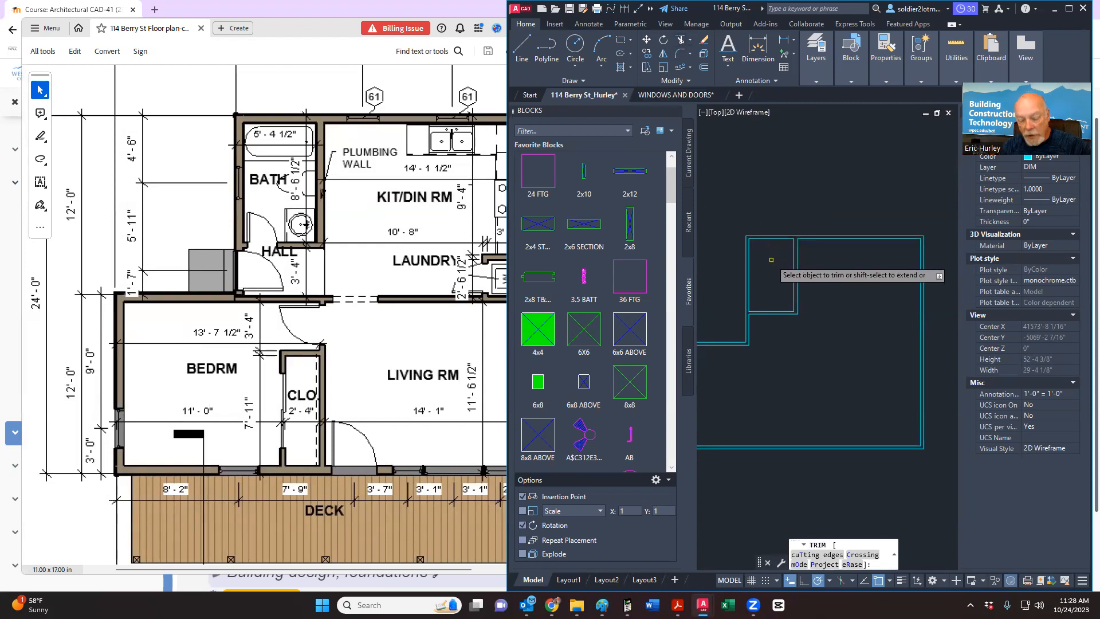
Step: Trim the two extra inner segments of the middle horizontal wall line
scroll(796, 326, up, 2)
middle_drag(795, 326, 802, 306)
scroll(803, 305, down, 3)
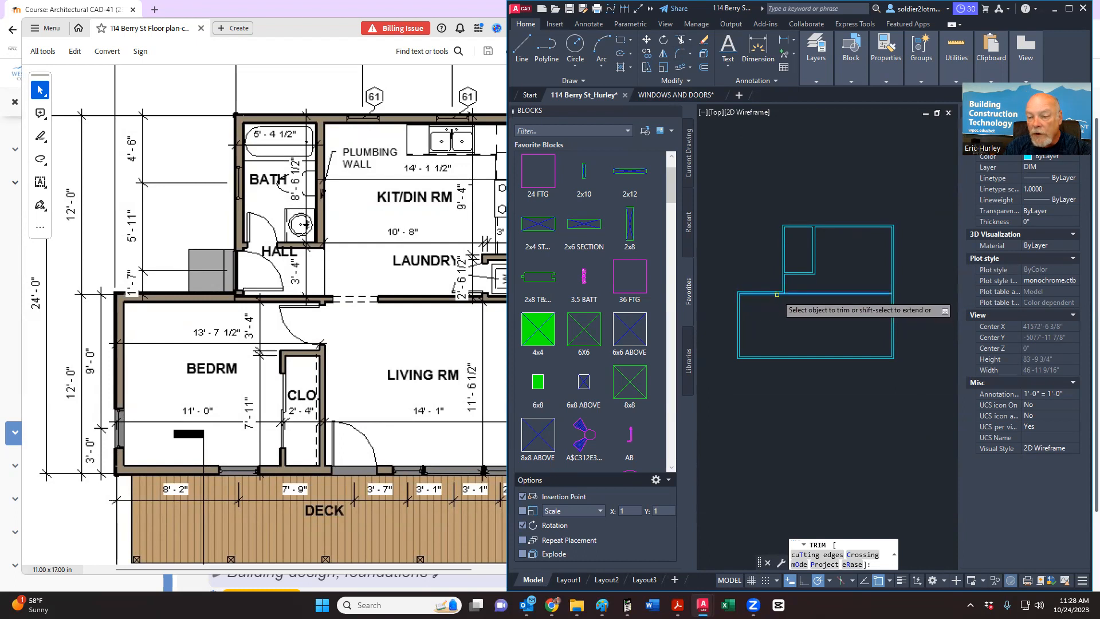
click(777, 295)
click(776, 294)
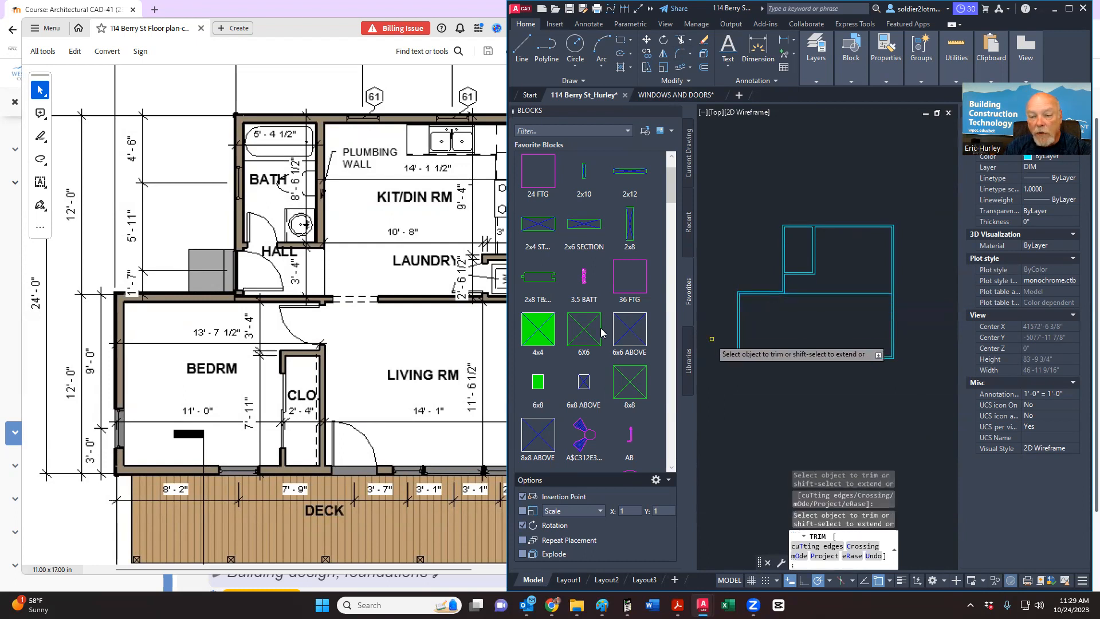
scroll(442, 320, down, 1)
scroll(468, 289, up, 1)
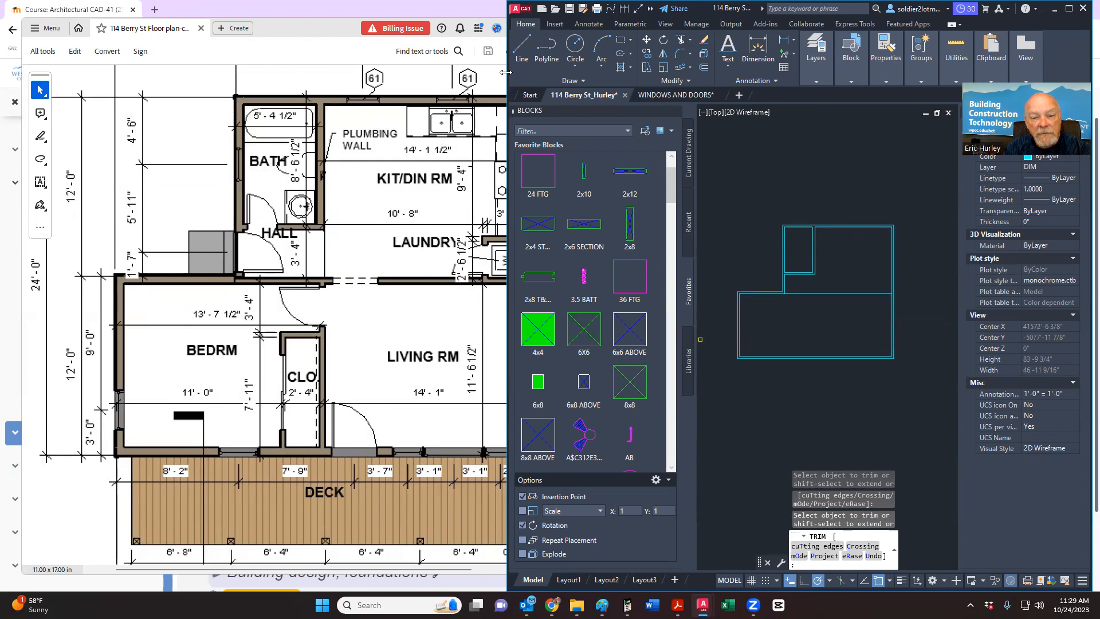
drag(506, 71, 530, 71)
key(Escape)
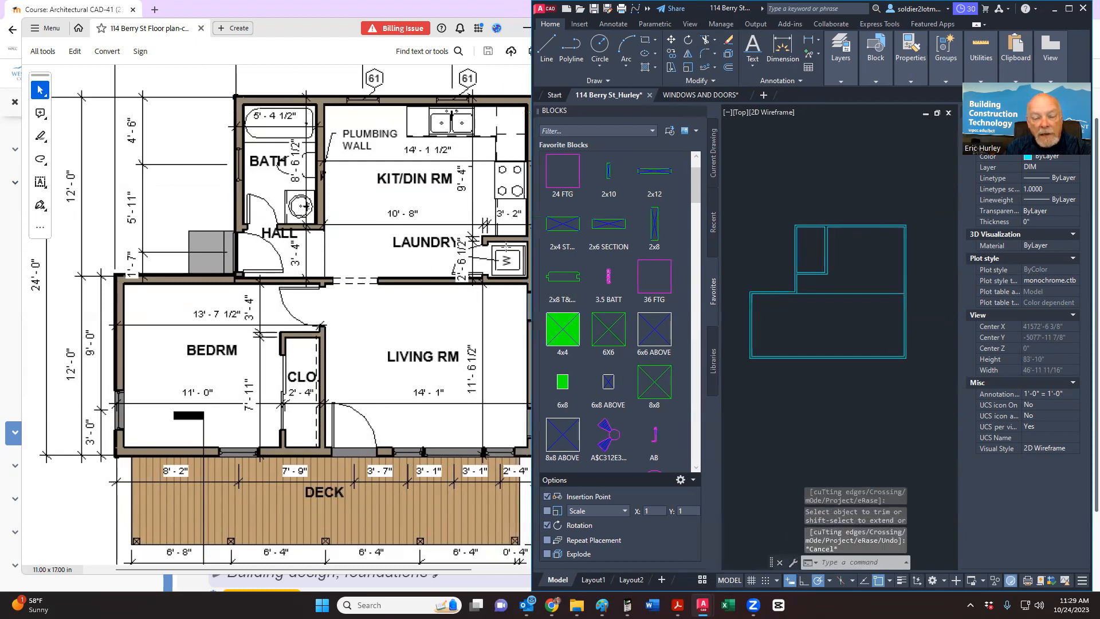
Step: Recentre the whole floor plan and start a new offset
scroll(796, 287, up, 5)
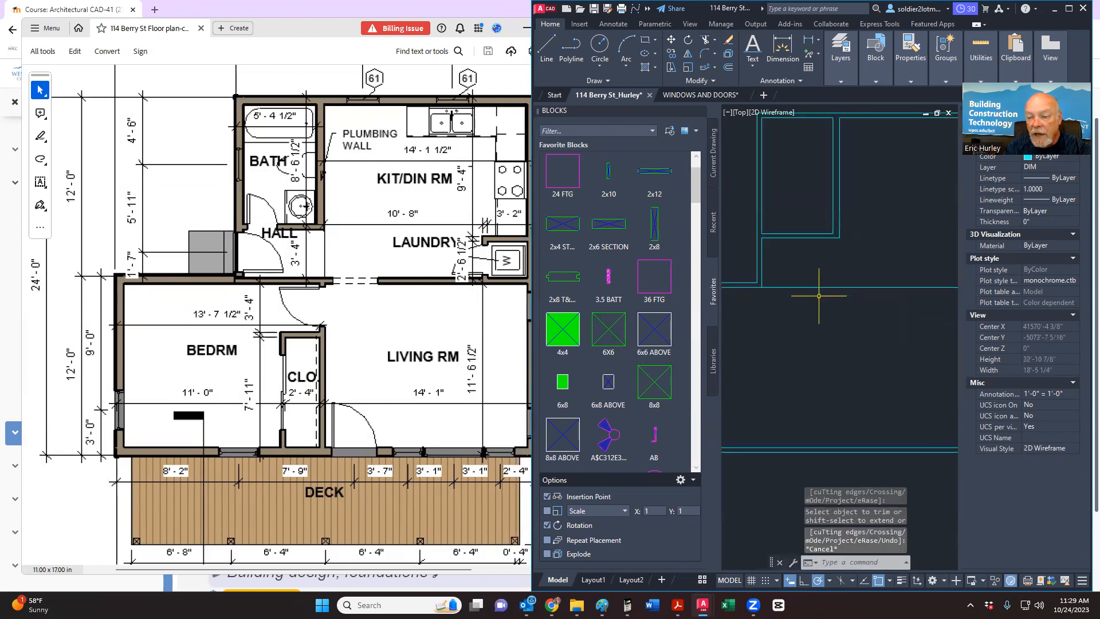
scroll(819, 295, down, 5)
middle_drag(916, 307, 845, 325)
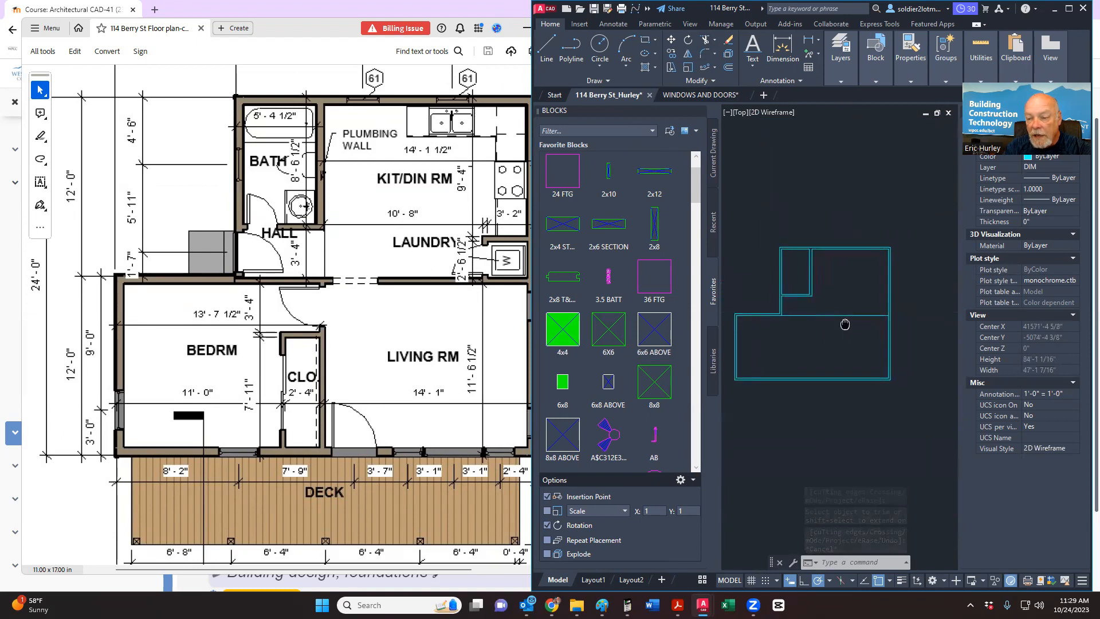
click(728, 67)
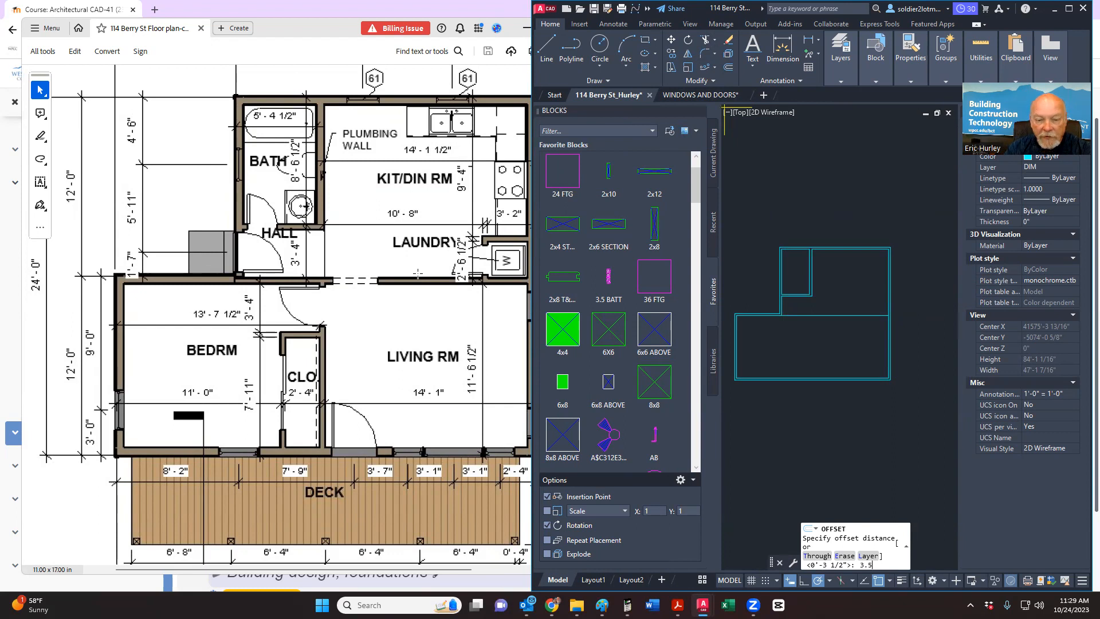
Step: Offset the horizontal wall line 3.5 inches to form its second face
text(3.5)
key(Return)
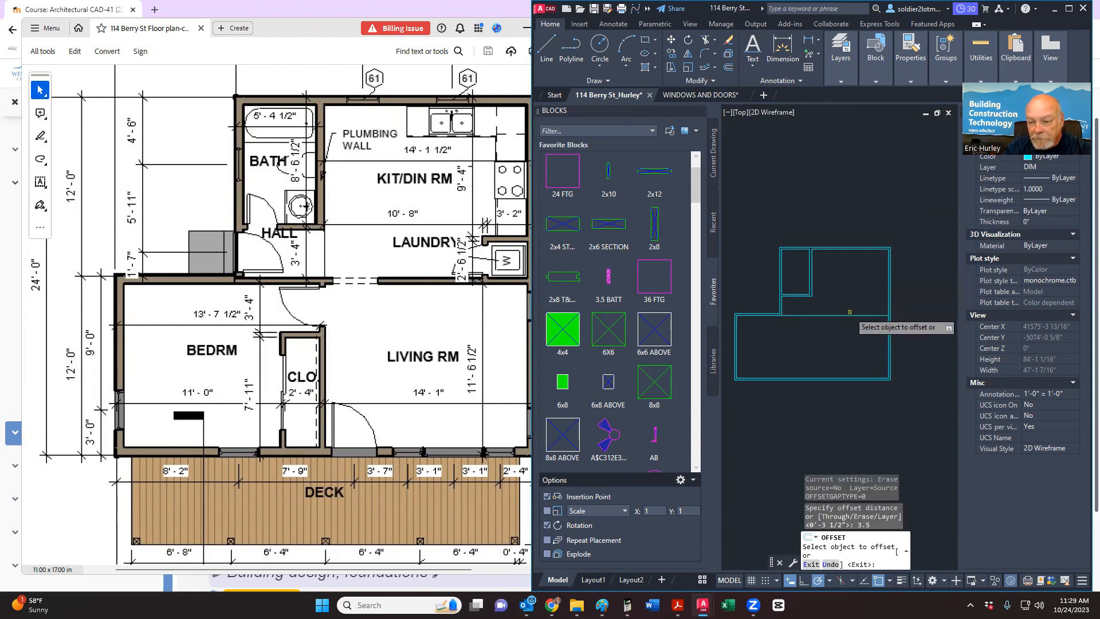
click(849, 313)
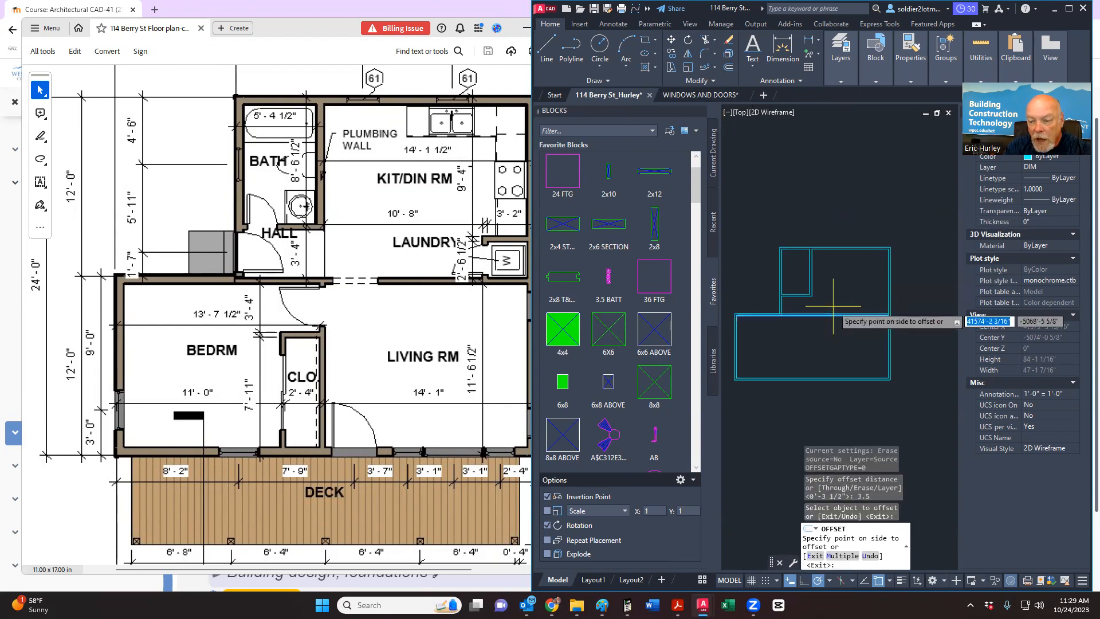
click(833, 306)
key(Escape)
scroll(735, 328, up, 4)
scroll(783, 319, up, 6)
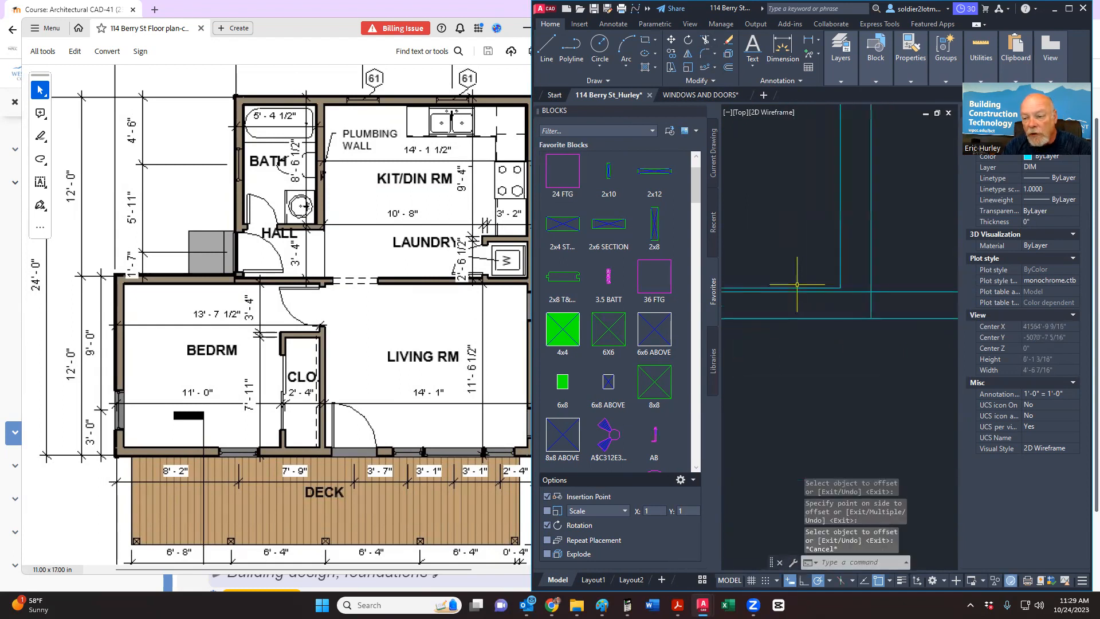
mouse_move(793, 277)
middle_down()
mouse_move(821, 317)
mouse_move(803, 330)
middle_up()
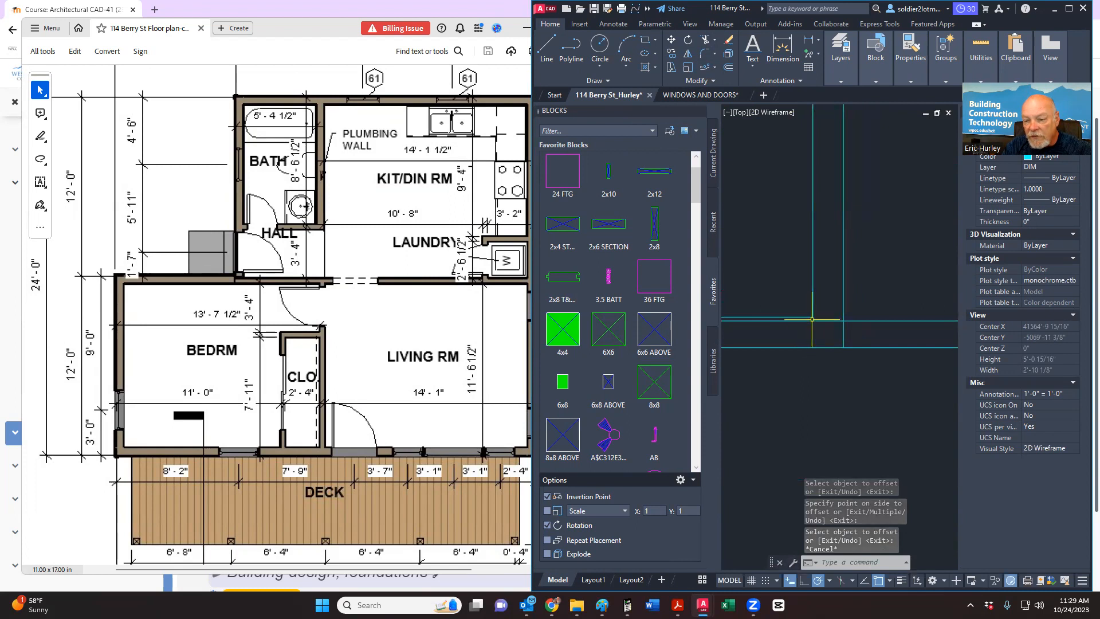
Step: Start and cancel a trim, recentre the floor plan, and begin another offset
click(708, 40)
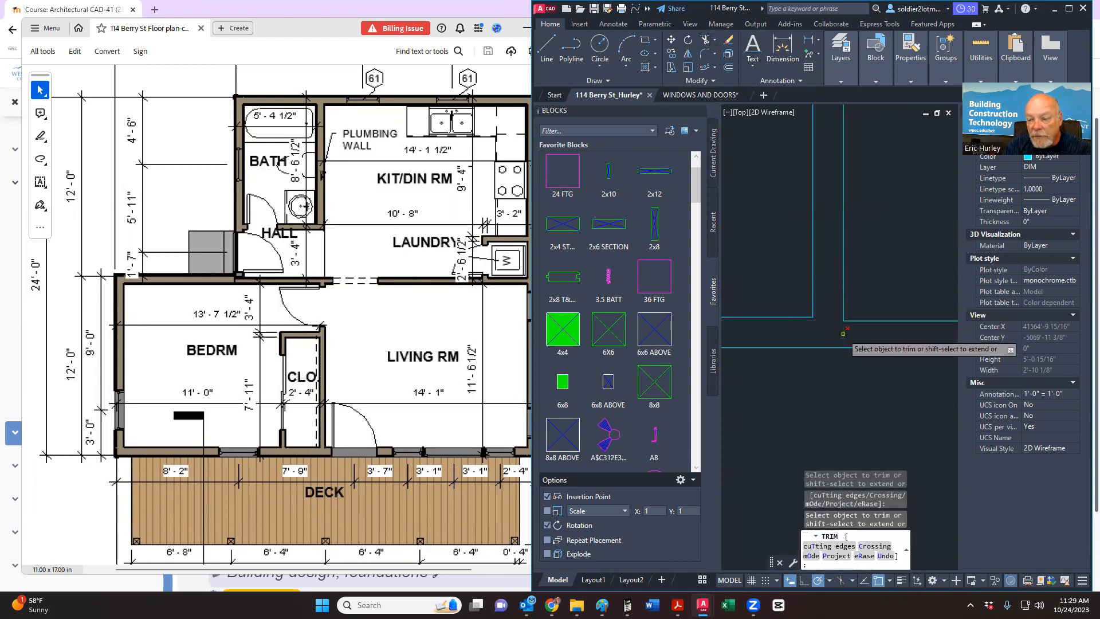
key(Escape)
scroll(807, 314, down, 8)
scroll(807, 314, up, 6)
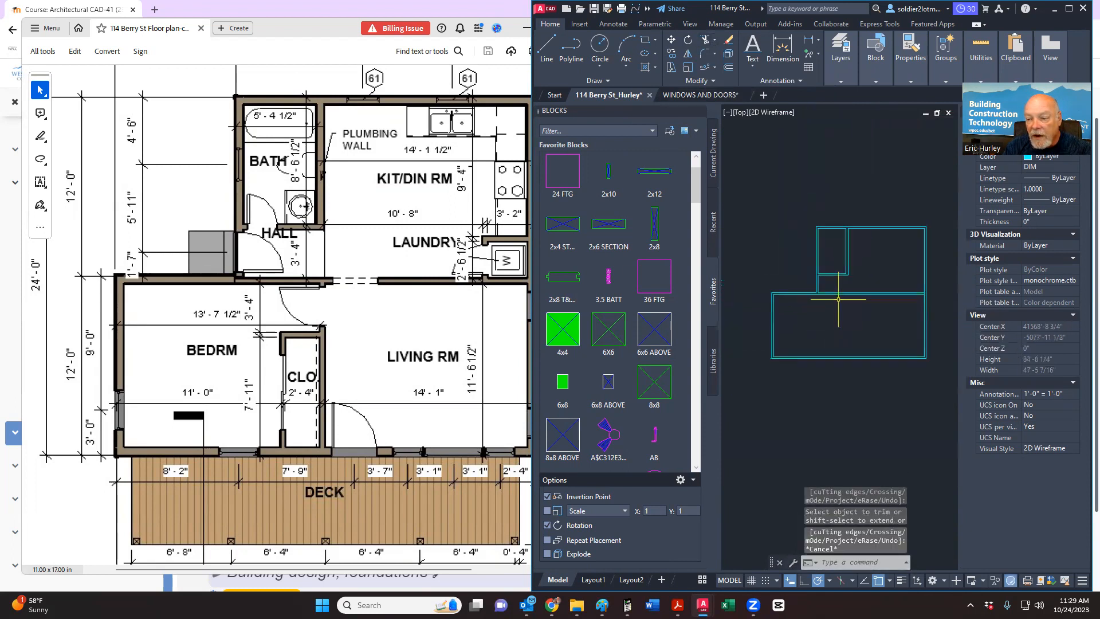
scroll(848, 298, up, 4)
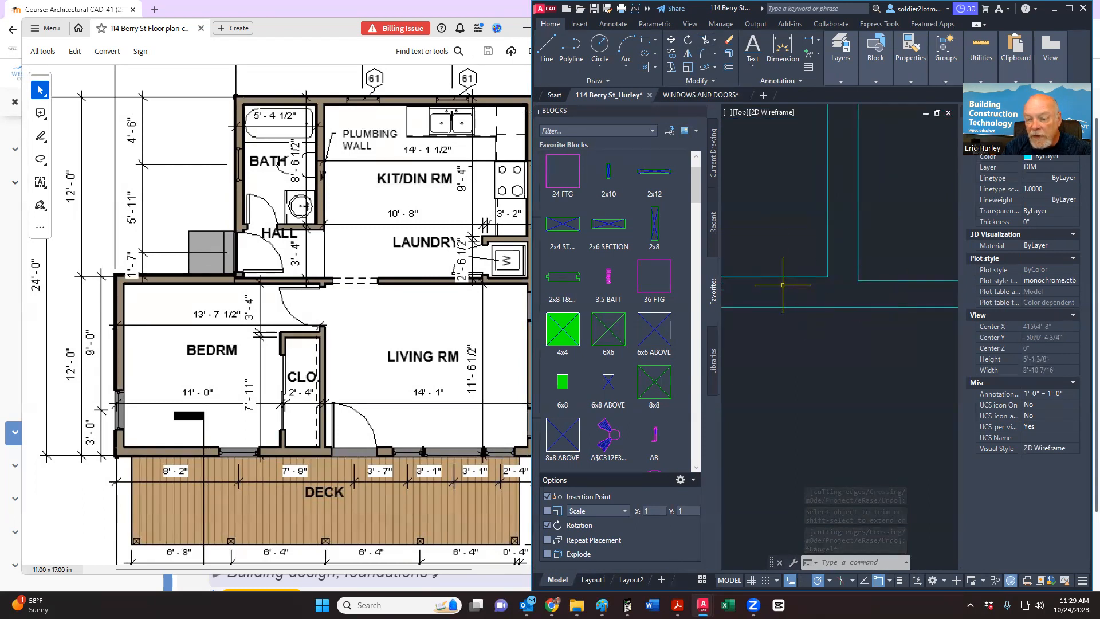
scroll(762, 304, down, 8)
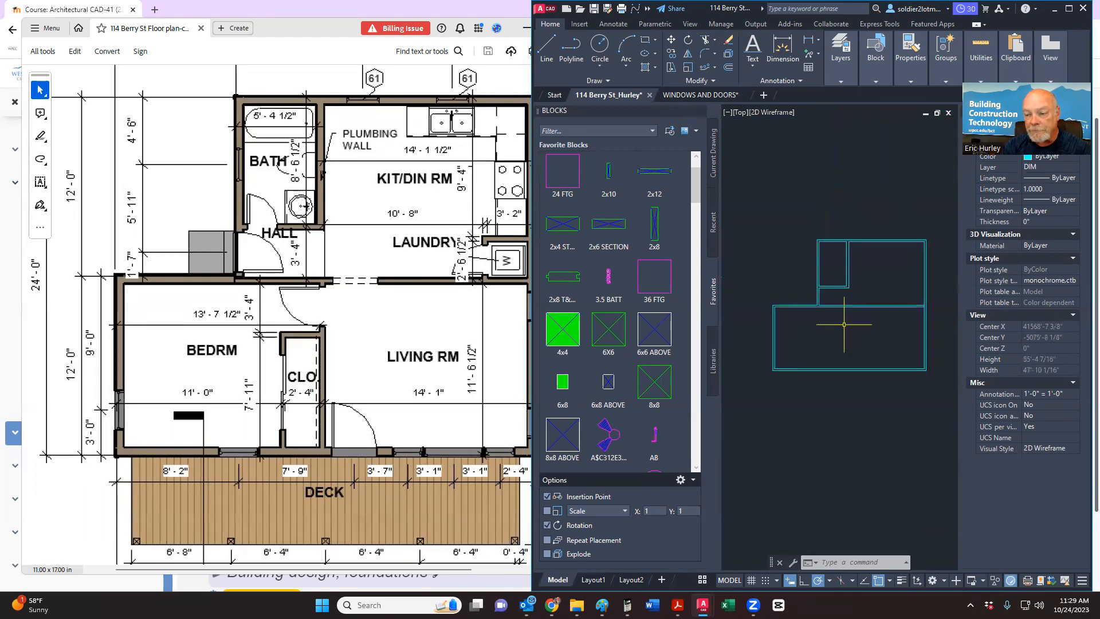
mouse_move(788, 324)
middle_down()
mouse_move(797, 322)
mouse_move(729, 332)
middle_up()
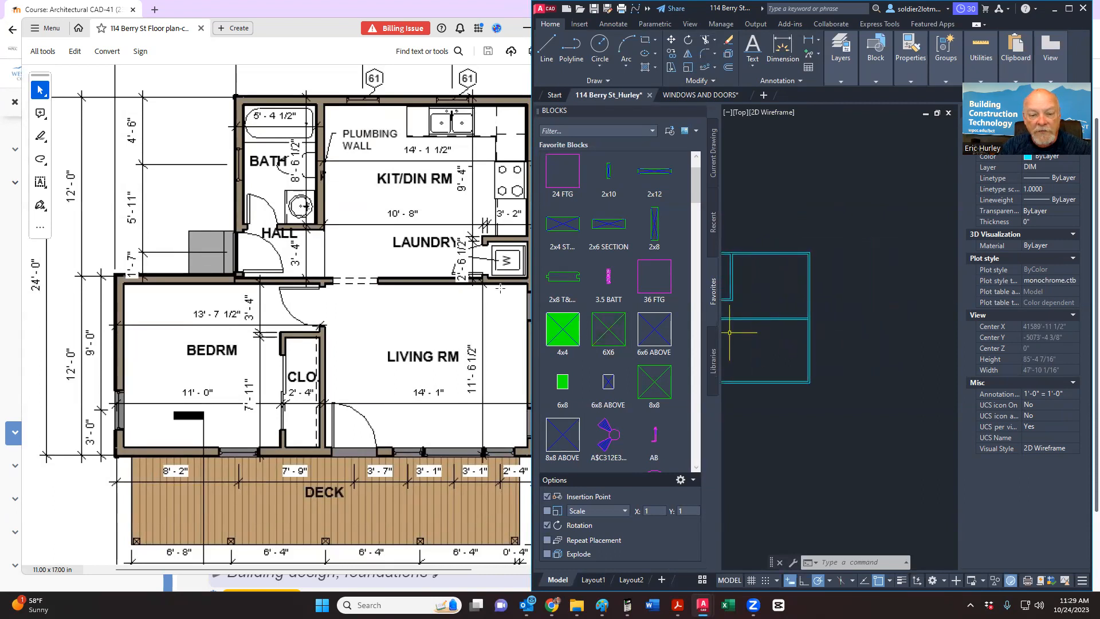
scroll(498, 287, up, 1)
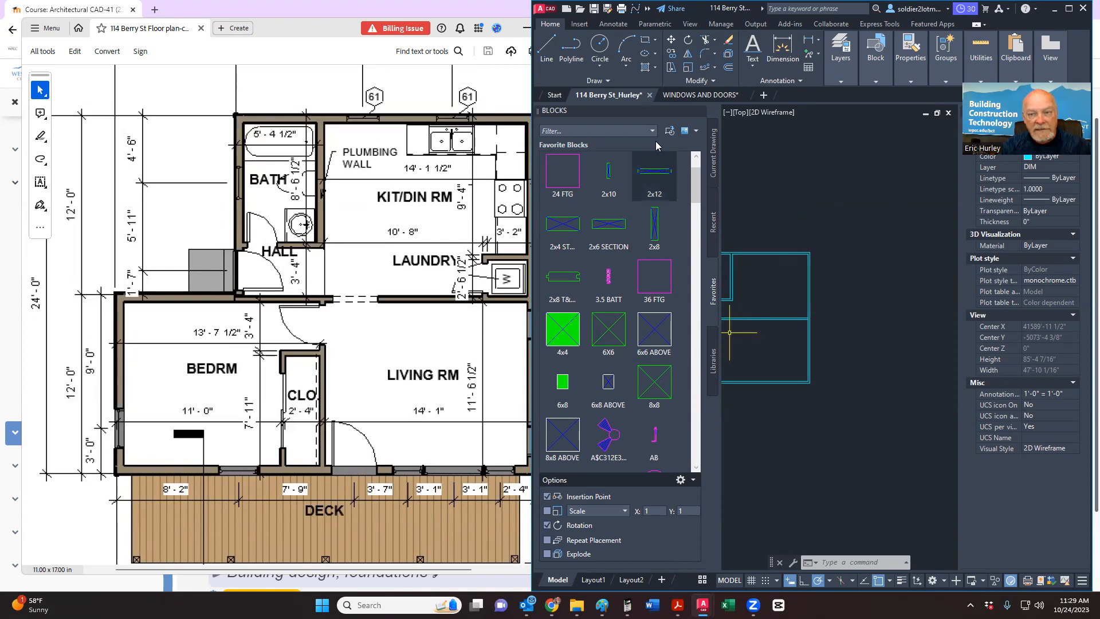
click(729, 68)
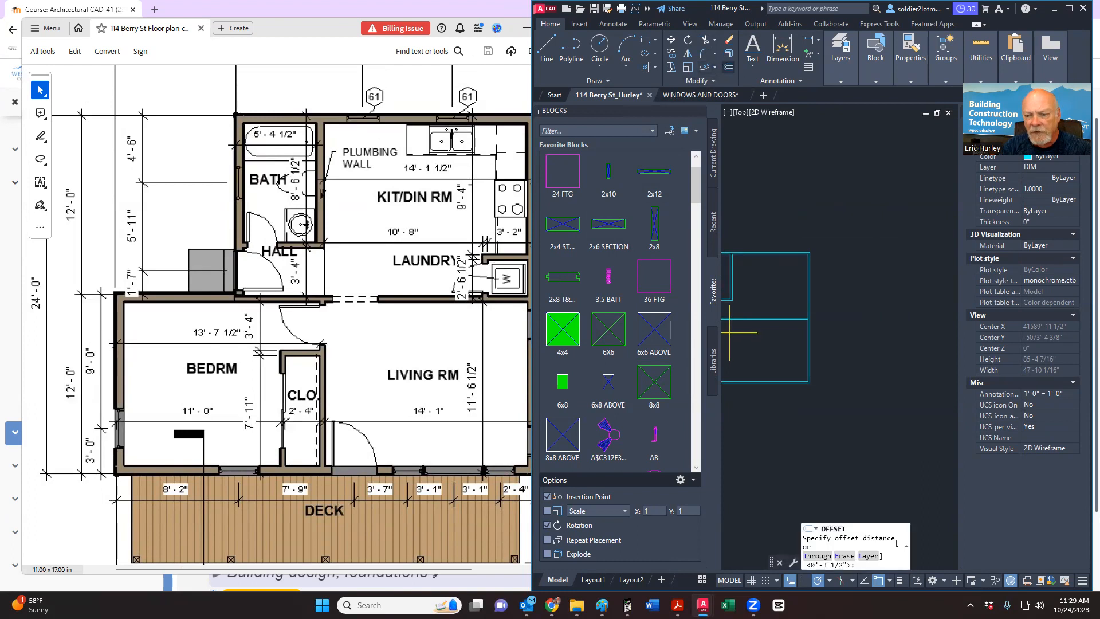
Step: Offset the horizontal wall line 2'-6 1/2" to mark the opening edge
text(2)
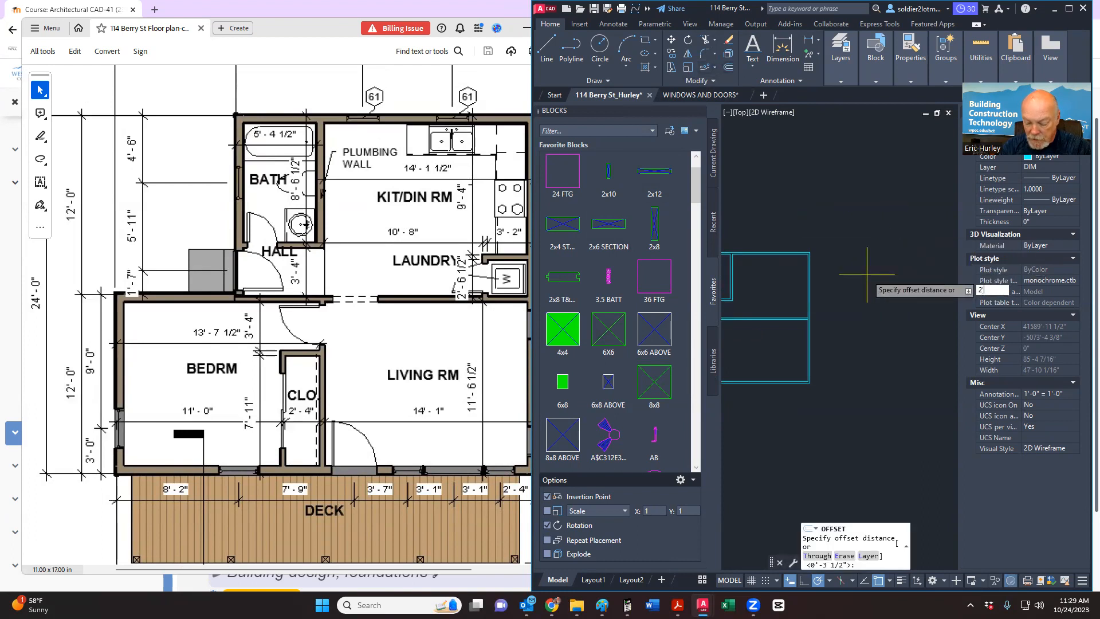
text('6.5)
key(Return)
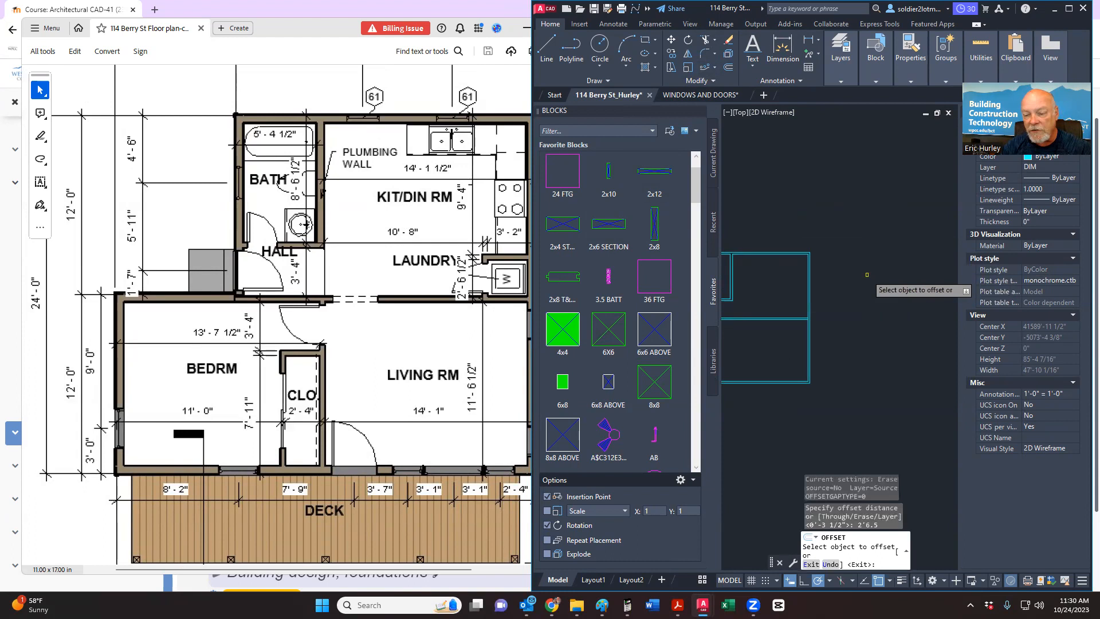
scroll(847, 341, up, 6)
middle_drag(847, 340, 816, 354)
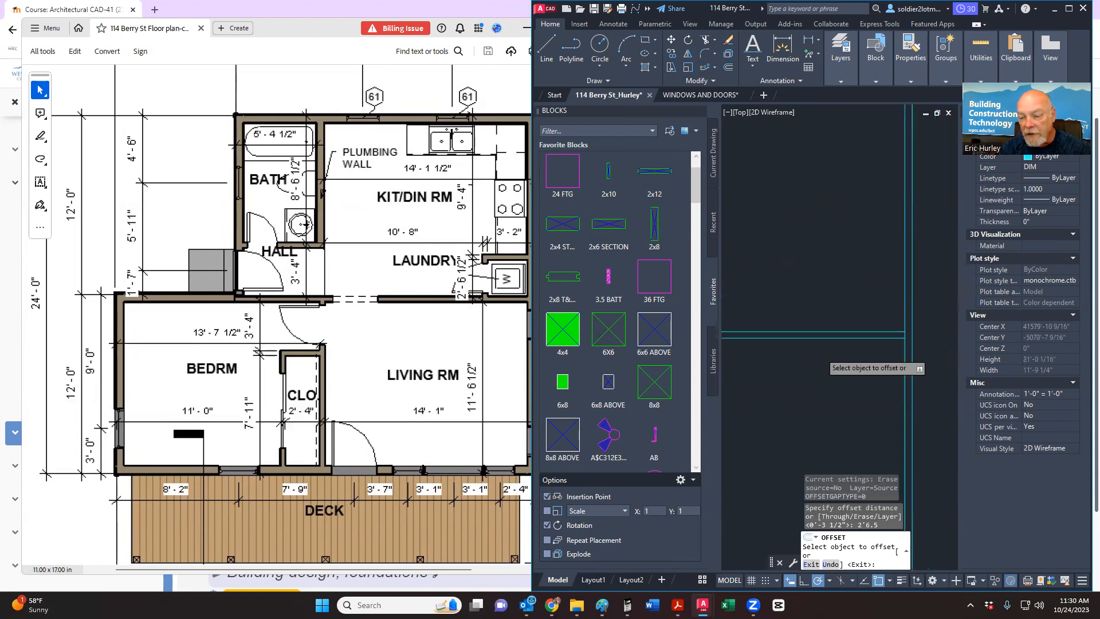
click(846, 331)
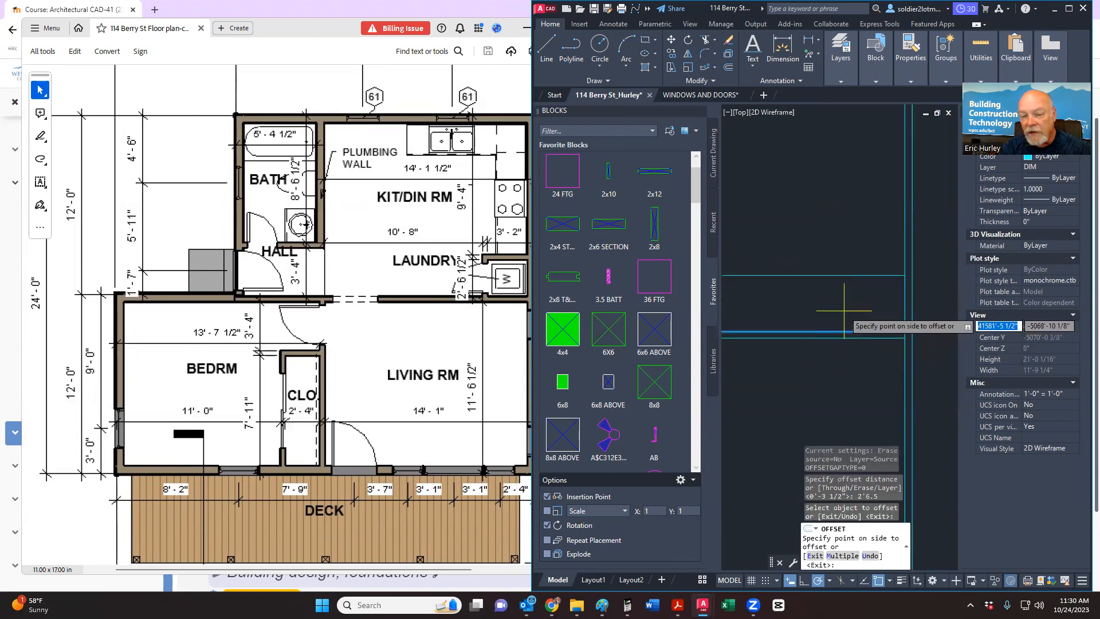
click(844, 311)
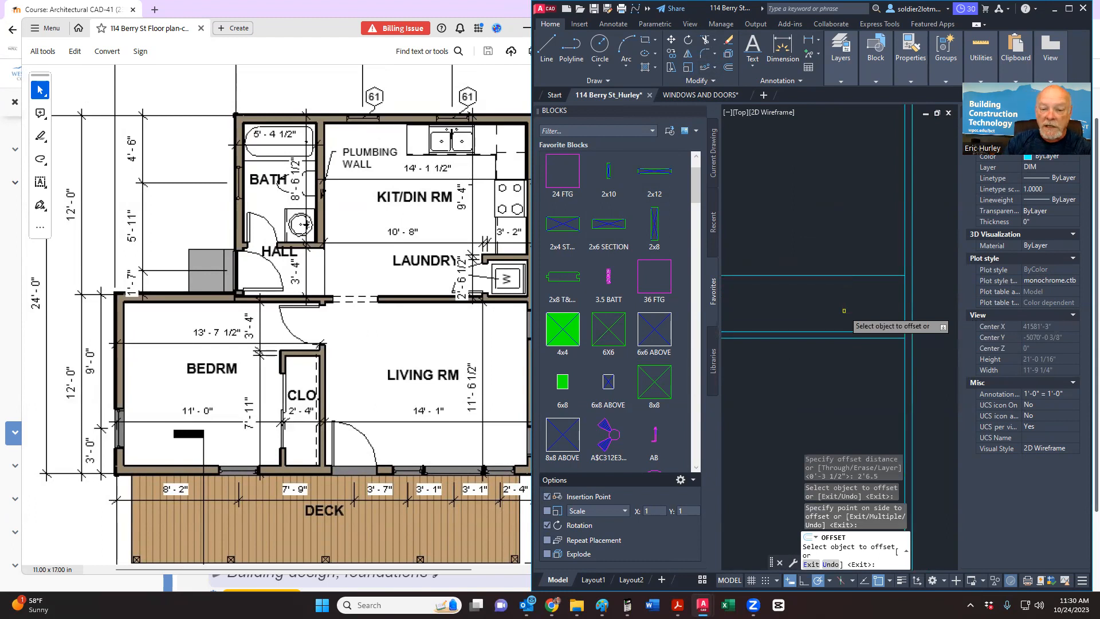
Step: Set a 3.5-inch offset on another wall line, cancel it, and bring up the PDF plan
key(Return)
key(Return)
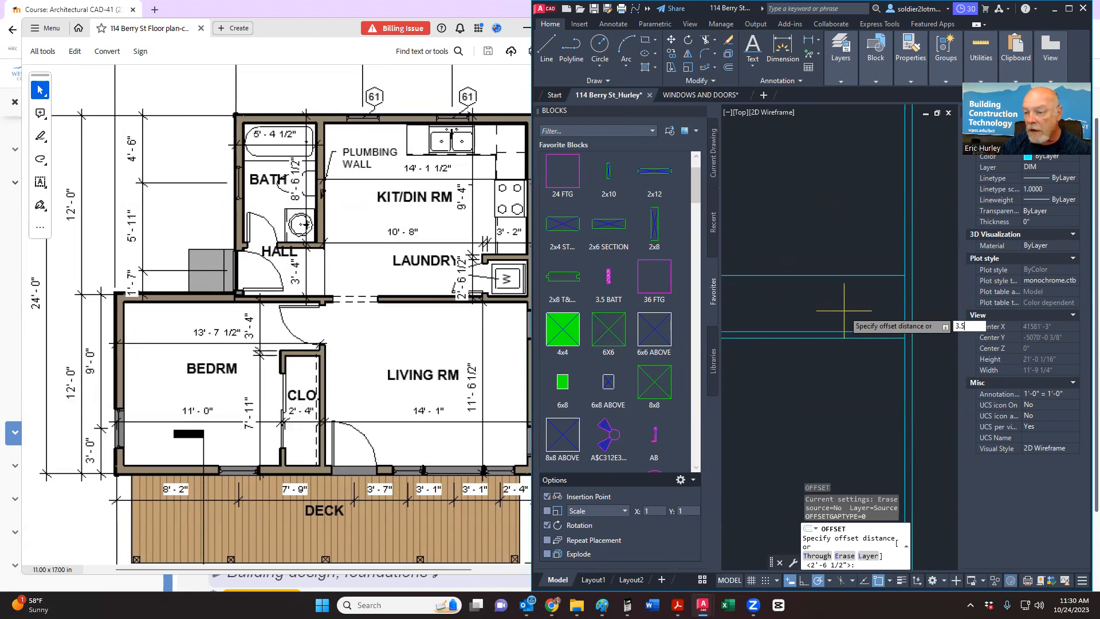
text(3.5)
key(Return)
click(858, 275)
click(859, 274)
key(Escape)
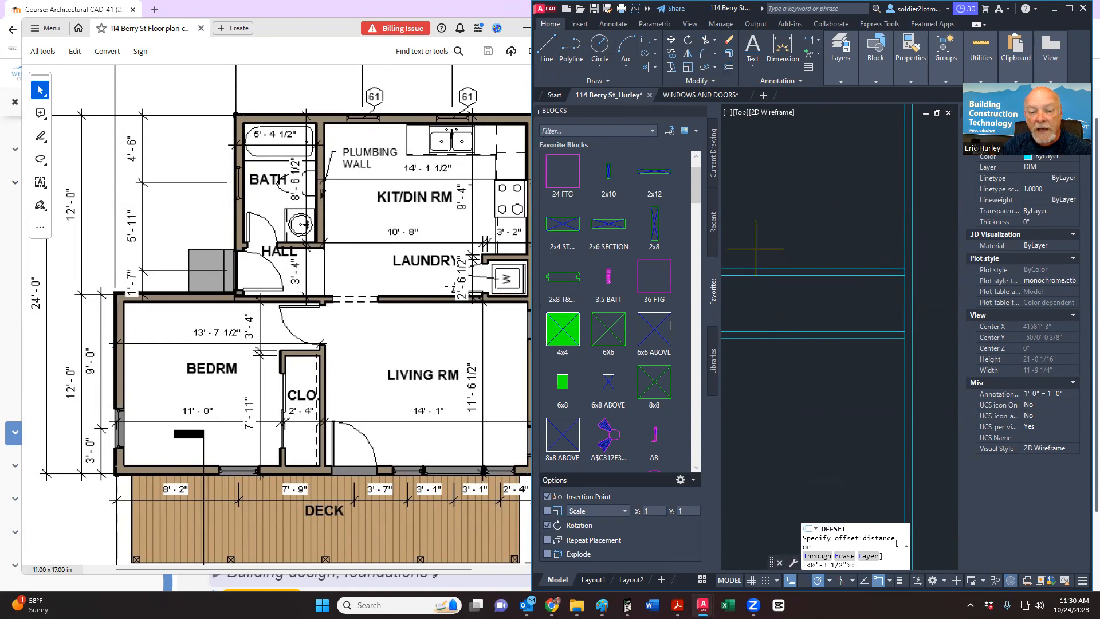
click(330, 25)
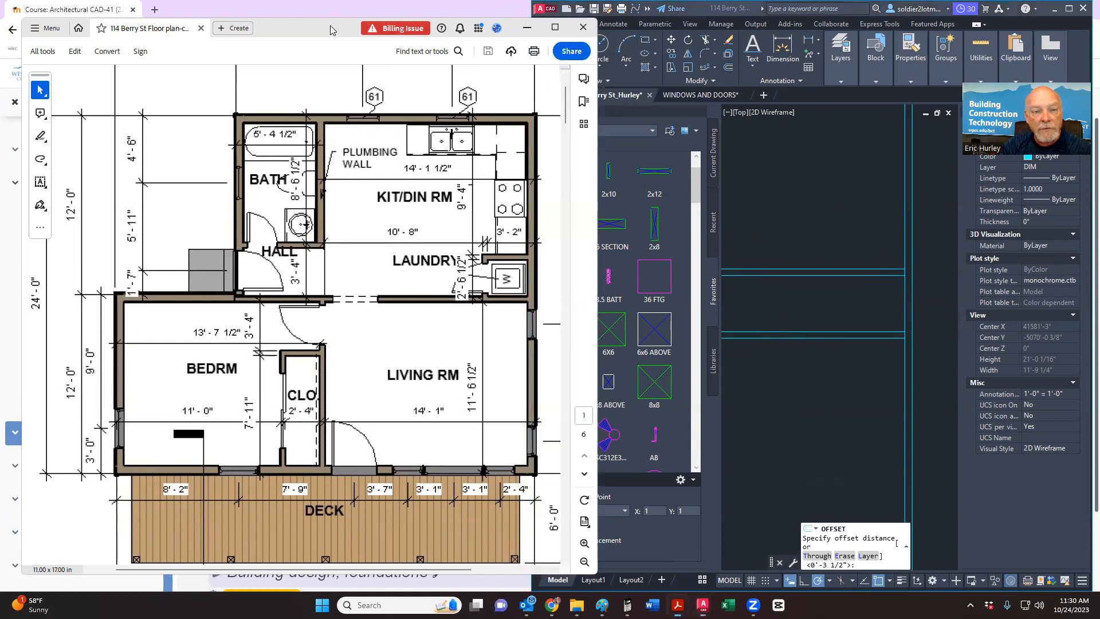
Step: Move the PDF window aside and offset the vertical wall line 3'-2" to the left
drag(330, 25, 301, 16)
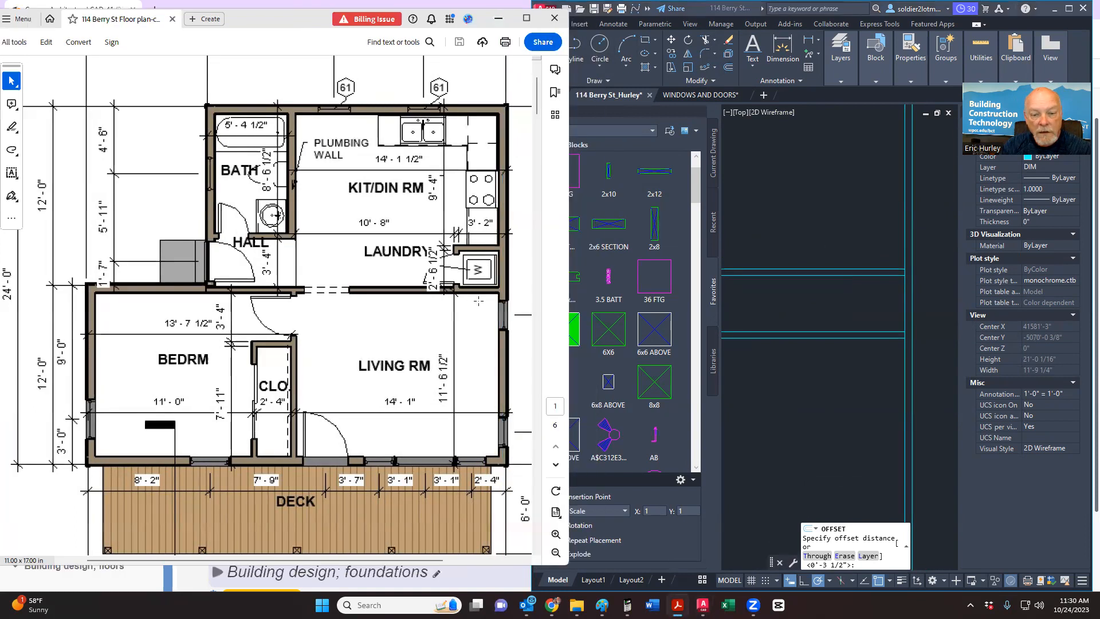
click(758, 291)
text(3'2)
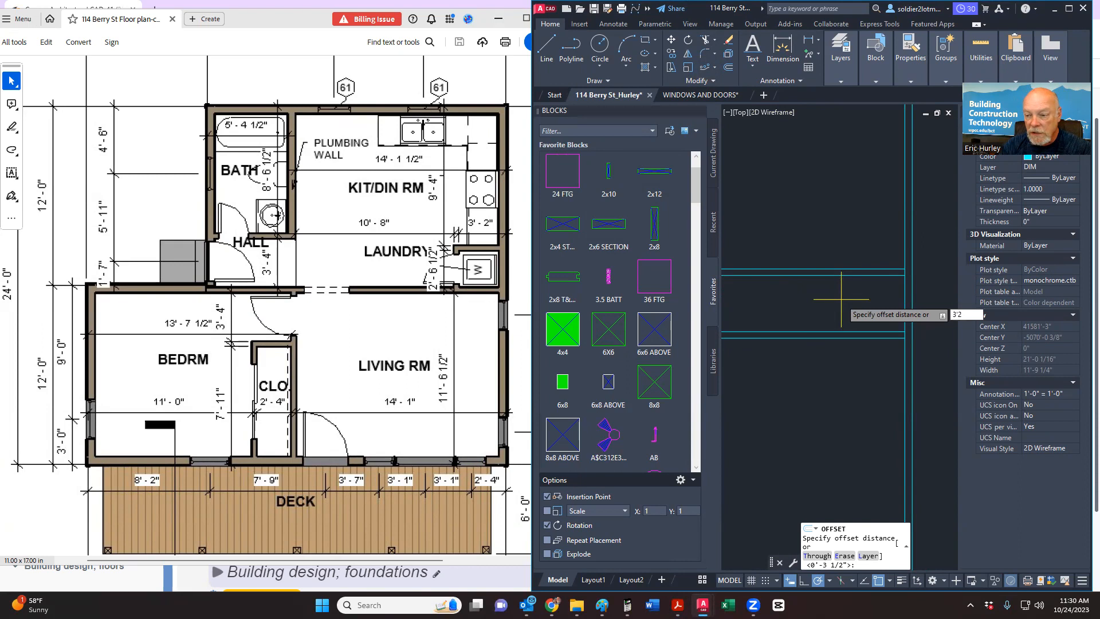
key(Return)
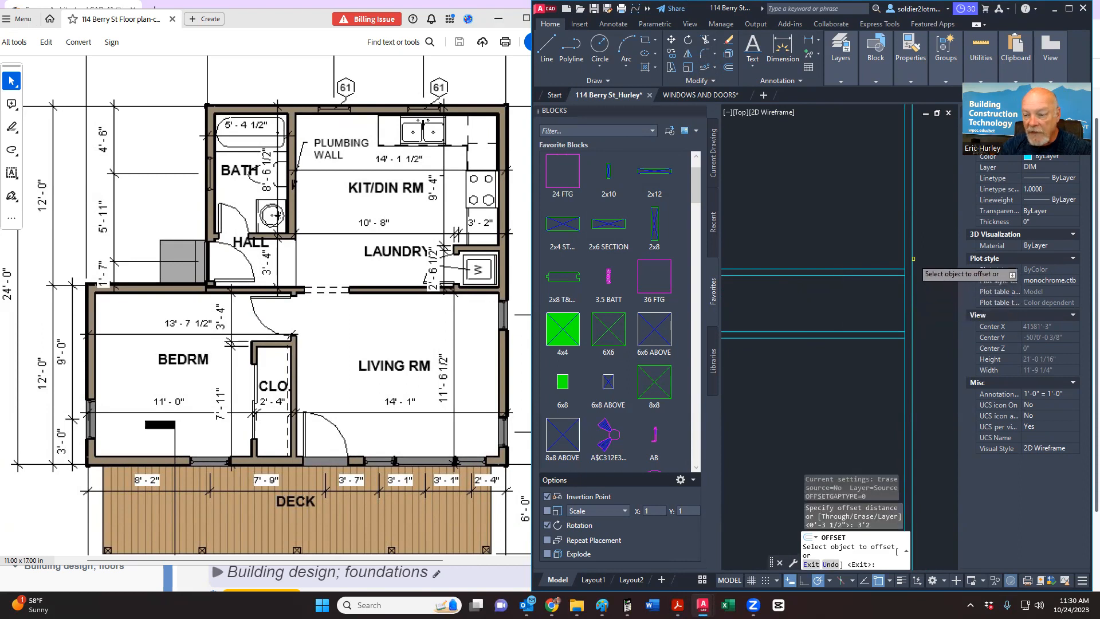
click(913, 258)
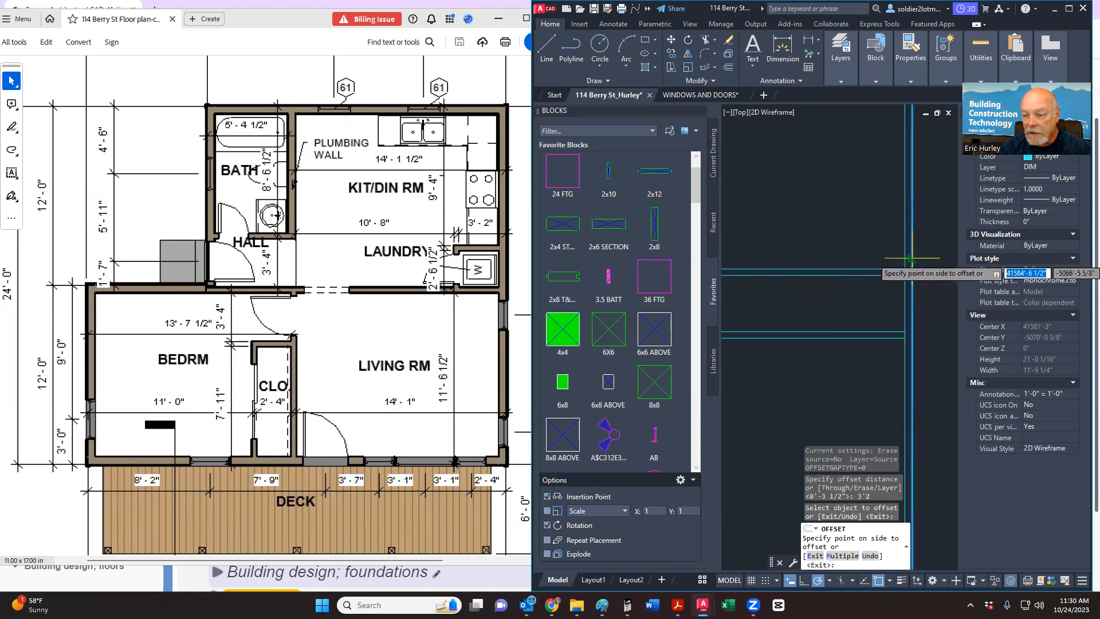
click(870, 261)
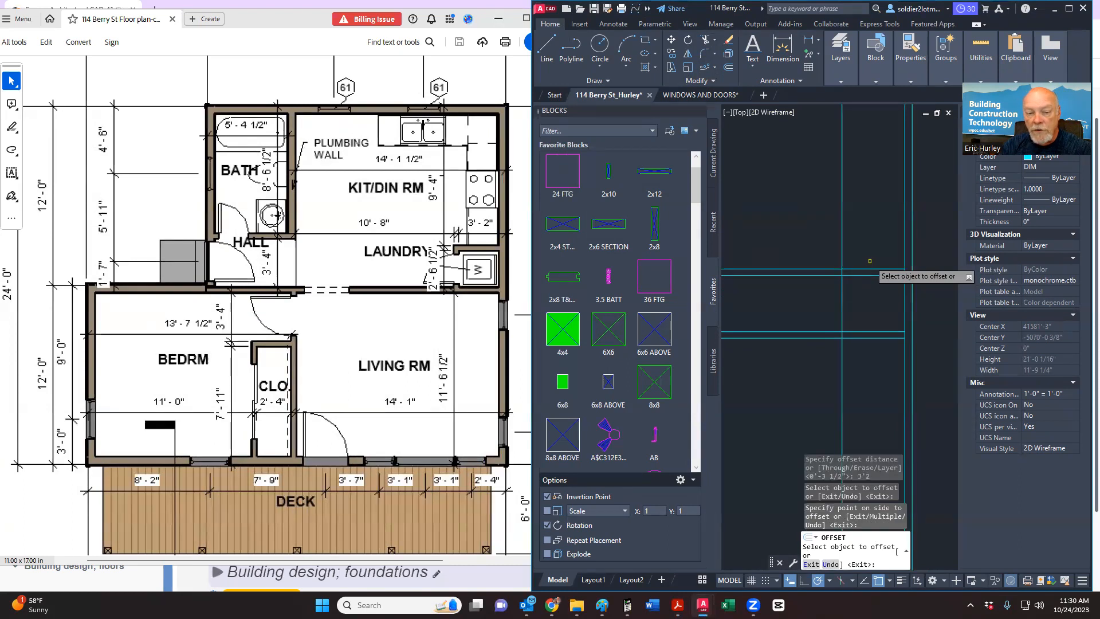
key(Escape)
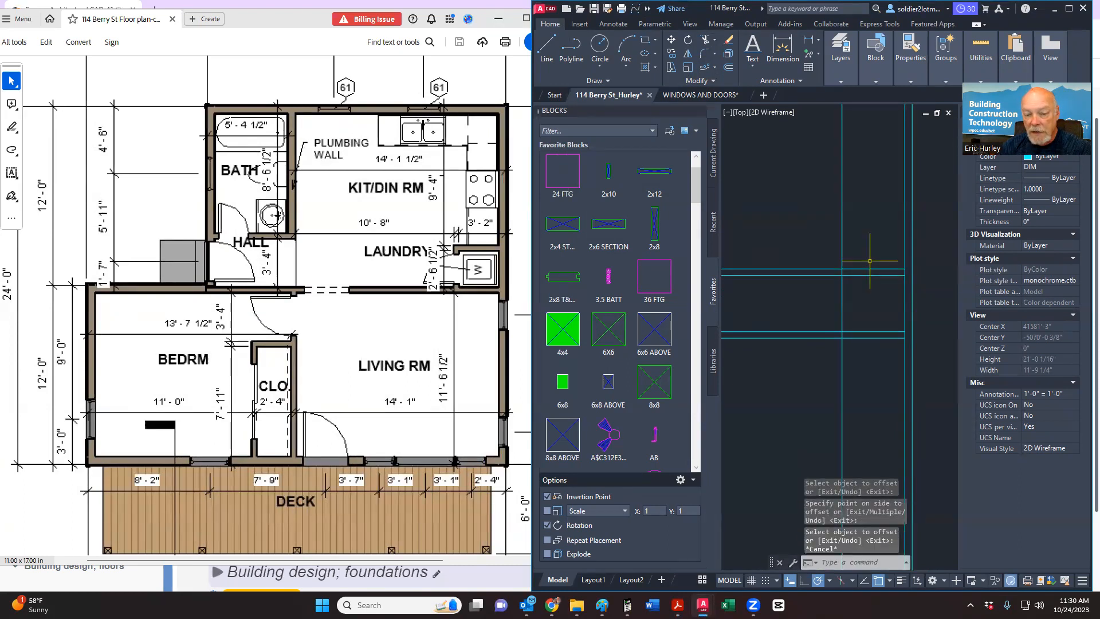
Step: Offset the new vertical line 3 1/2" further left to complete the partition
key(Return)
text(3)
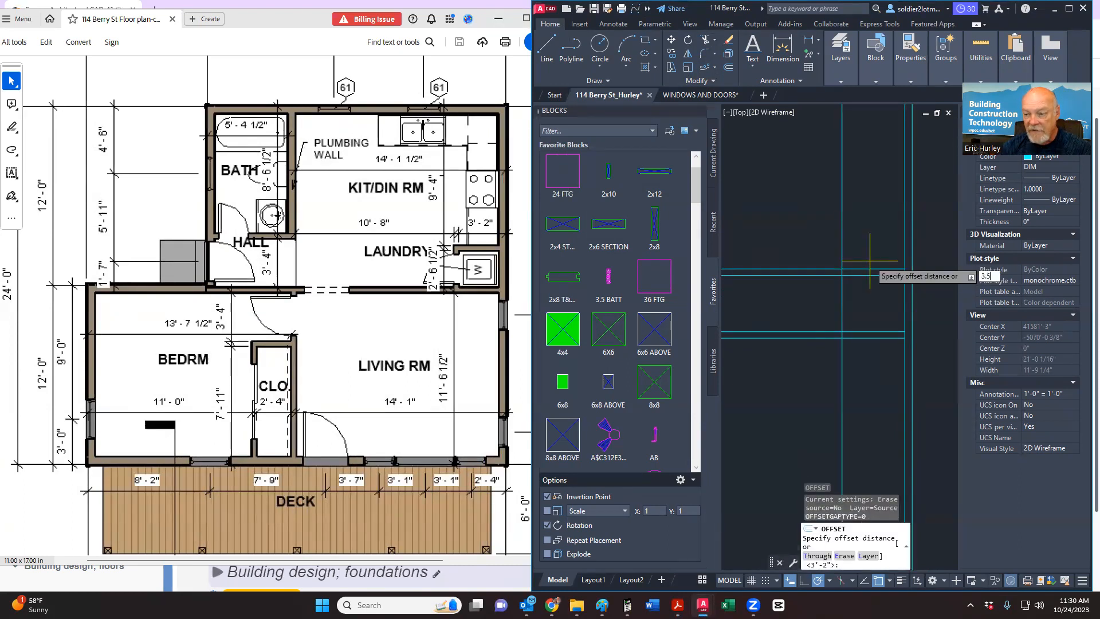
text(.5)
key(Return)
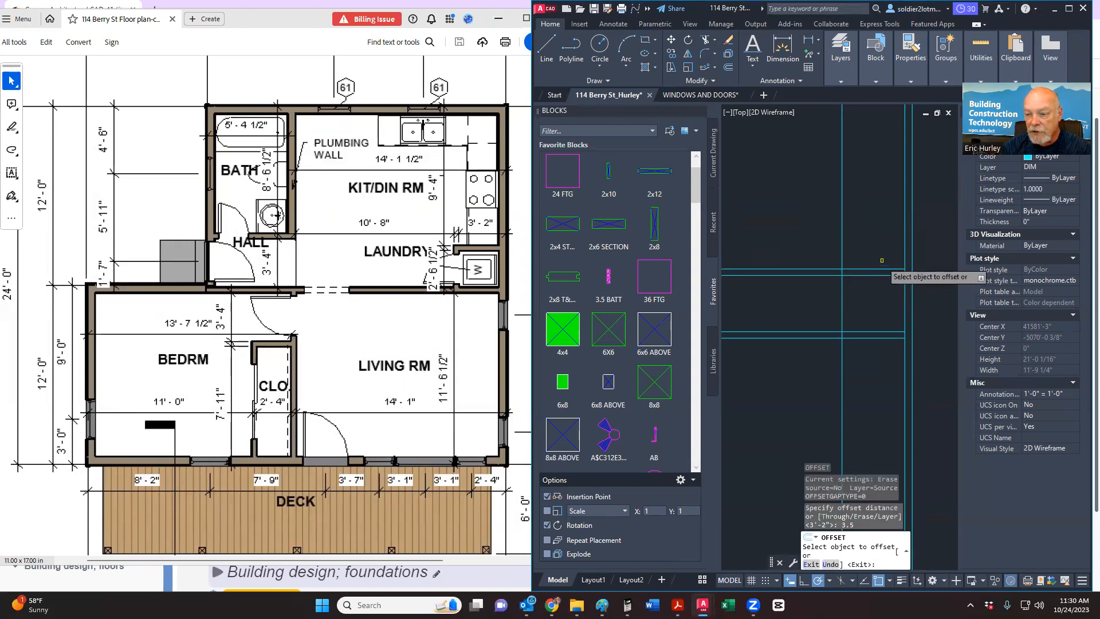
click(843, 260)
click(814, 267)
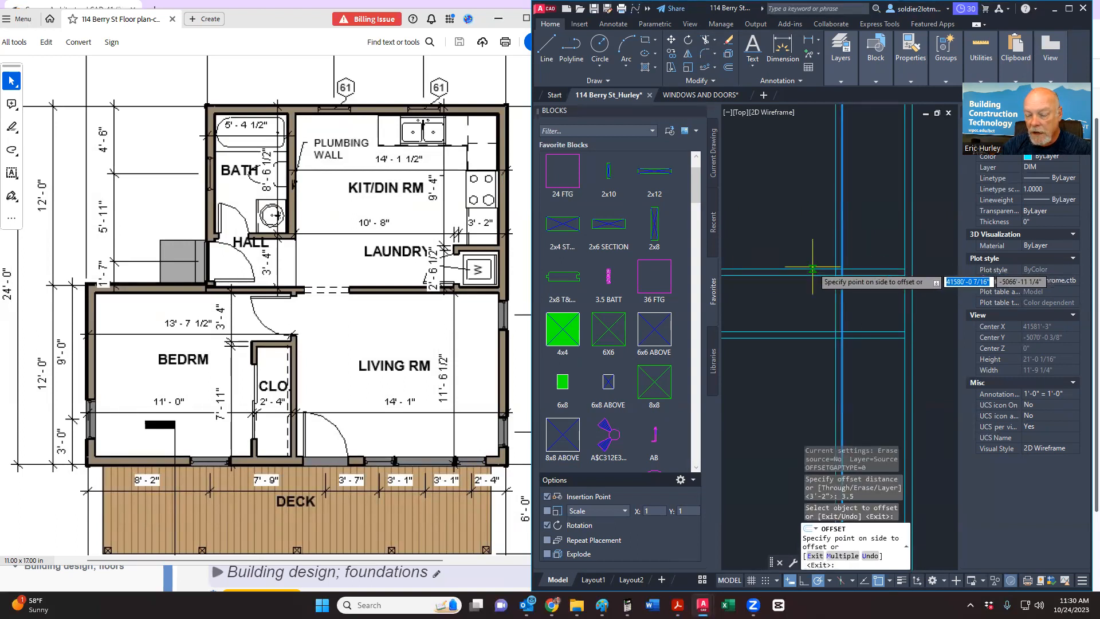
key(Escape)
middle_drag(809, 266, 755, 267)
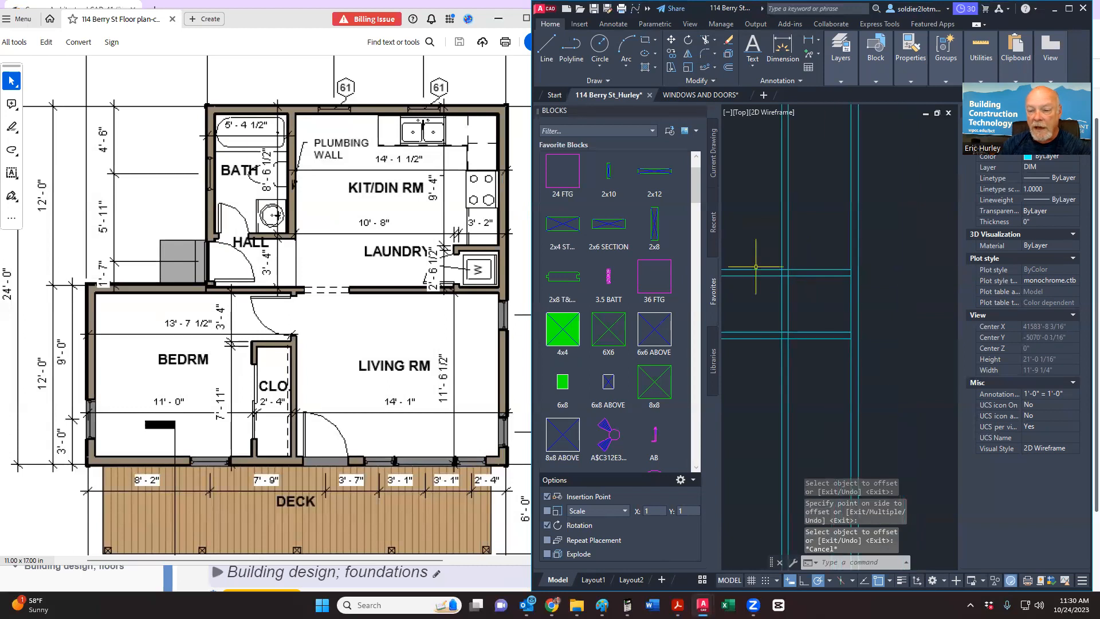
Step: Trim the new partition's vertical lines above and below the horizontal walls
click(707, 43)
drag(812, 233, 765, 248)
click(761, 246)
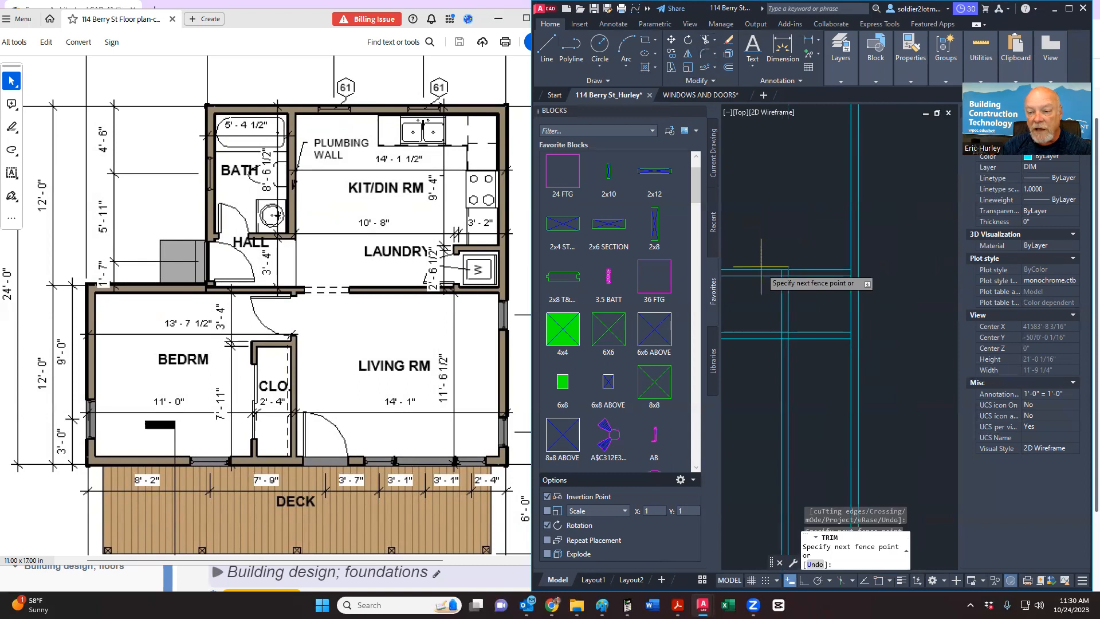
click(747, 306)
click(797, 354)
click(772, 354)
scroll(773, 353, up, 4)
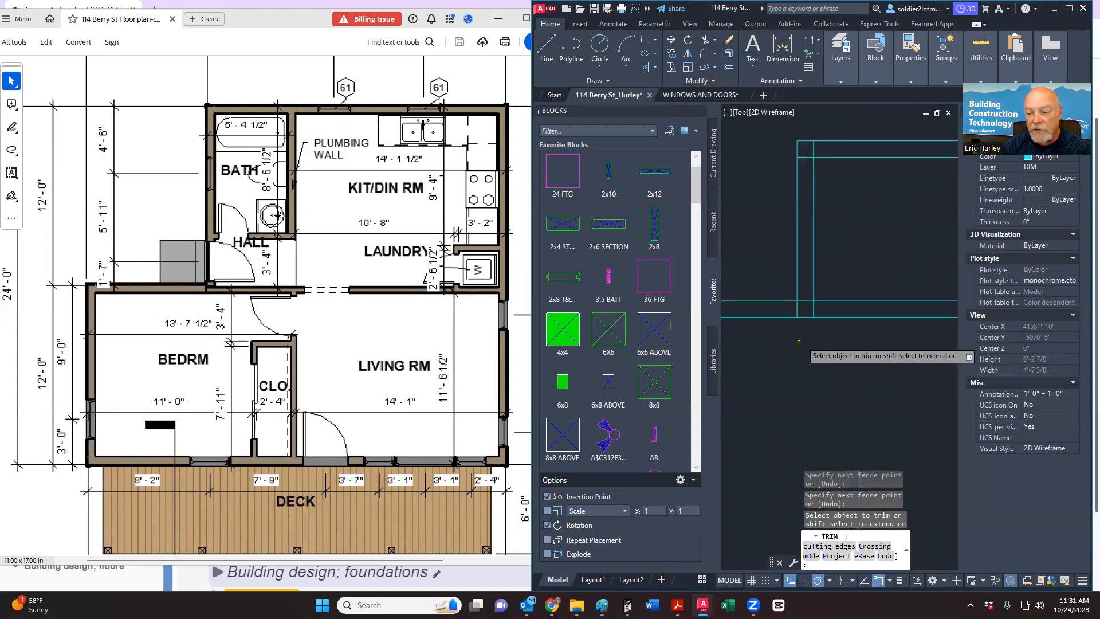
click(825, 306)
click(784, 307)
click(807, 300)
click(817, 147)
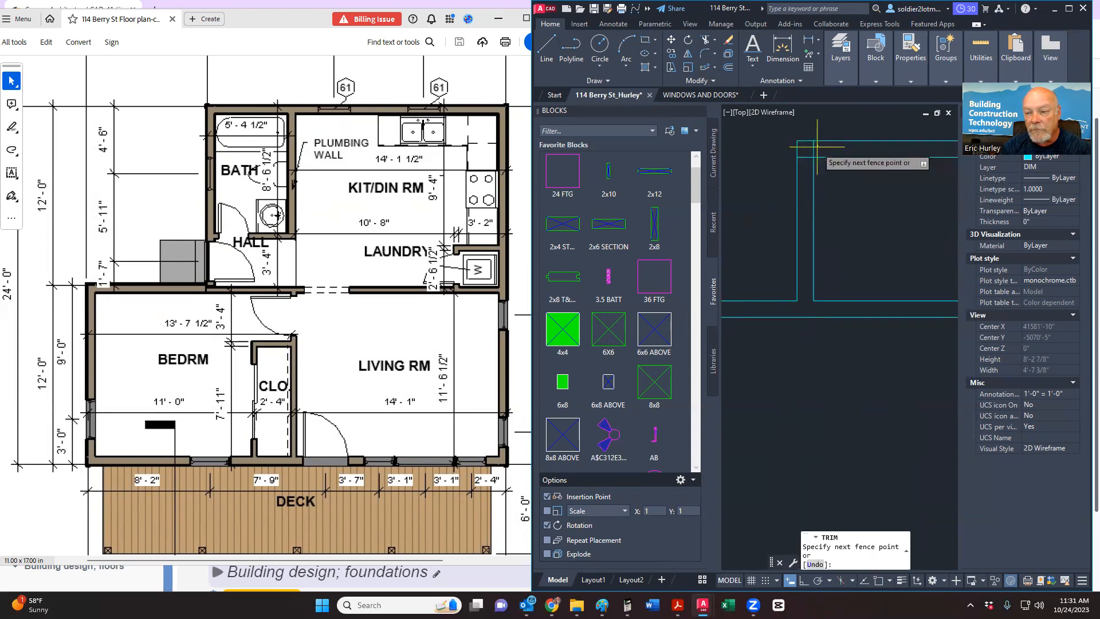
click(803, 167)
key(Return)
Step: Trim the short leftover vertical and inner wall segments, then recentre the plan
scroll(734, 208, down, 2)
click(883, 171)
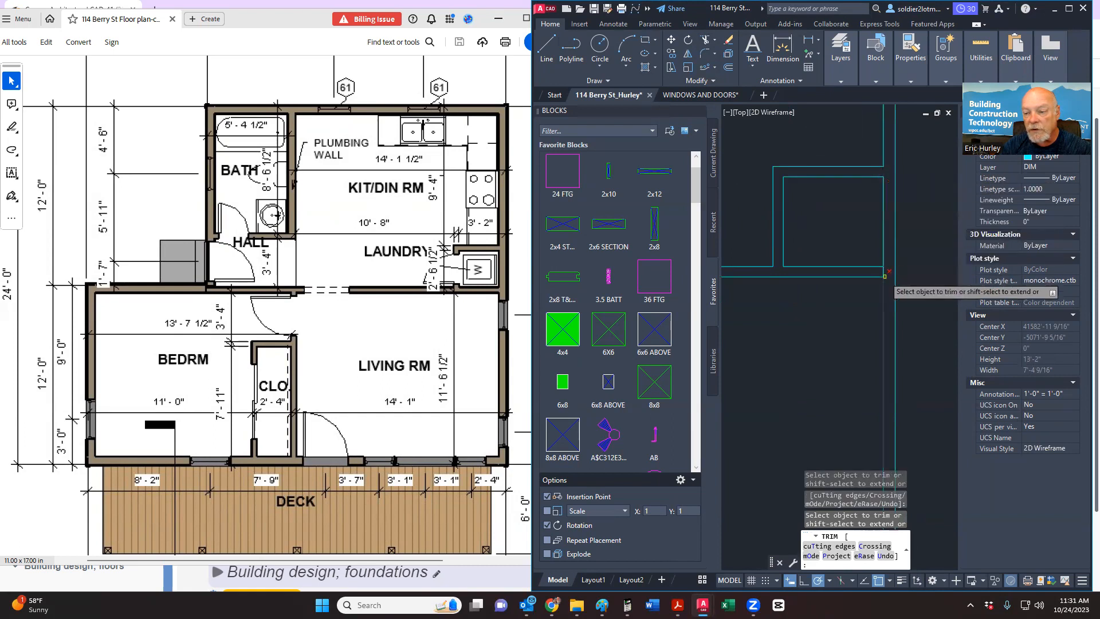
click(871, 273)
click(891, 271)
scroll(843, 241, down, 3)
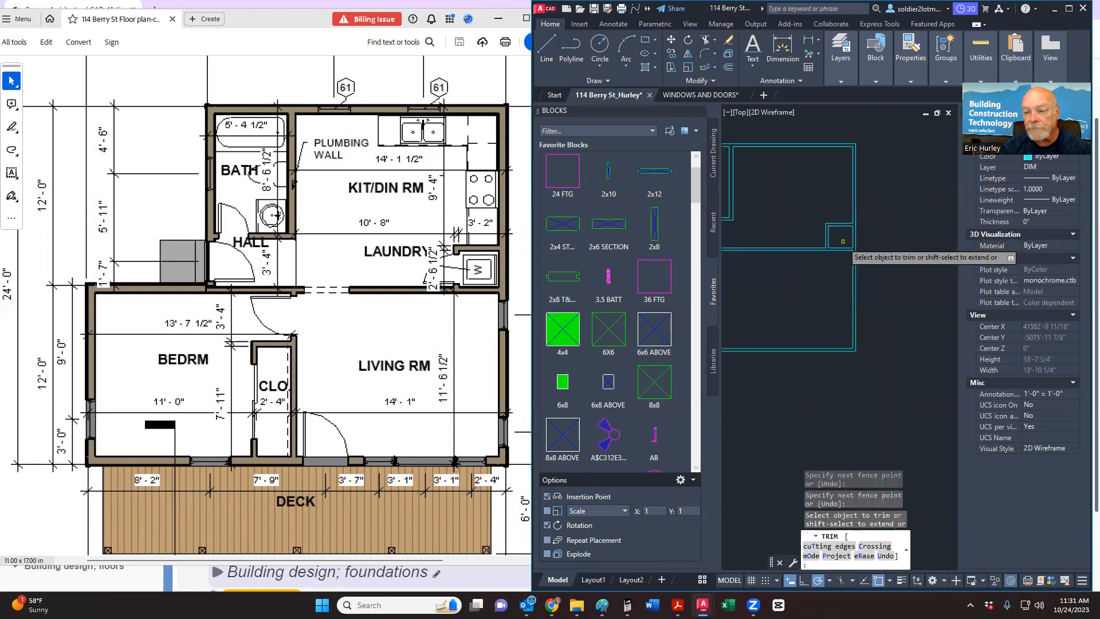
key(Escape)
scroll(860, 252, up, 3)
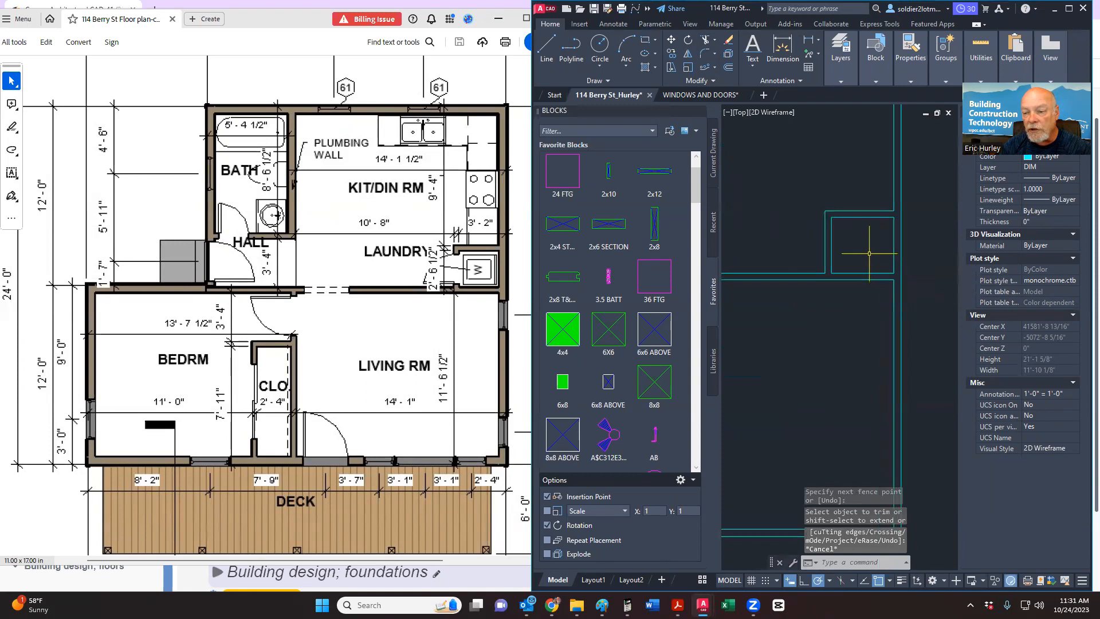
scroll(872, 254, down, 5)
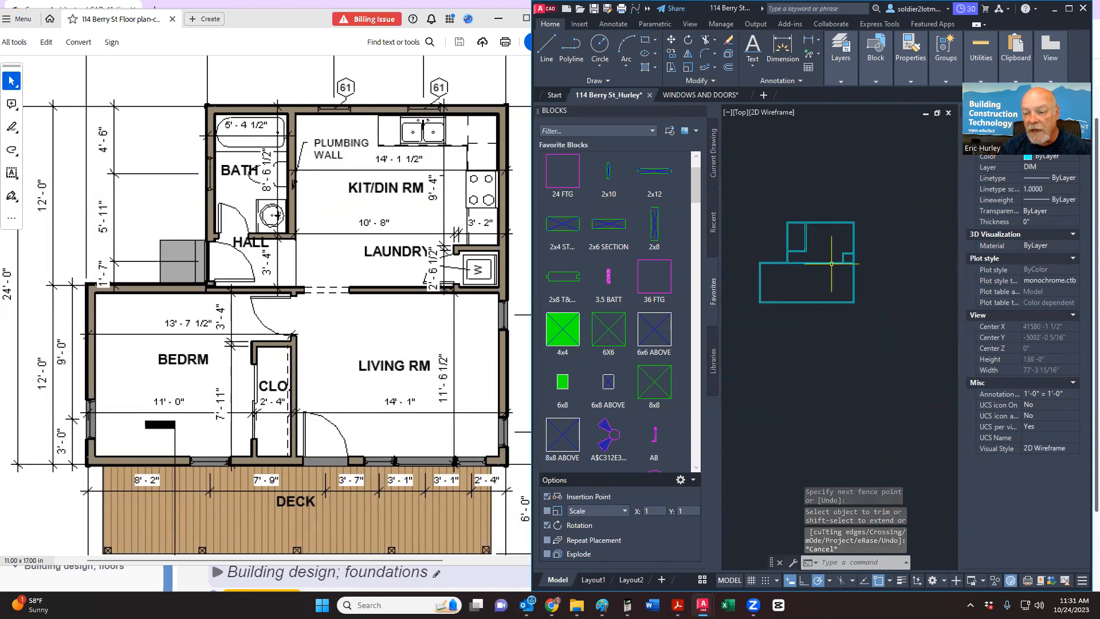
middle_drag(825, 272, 860, 274)
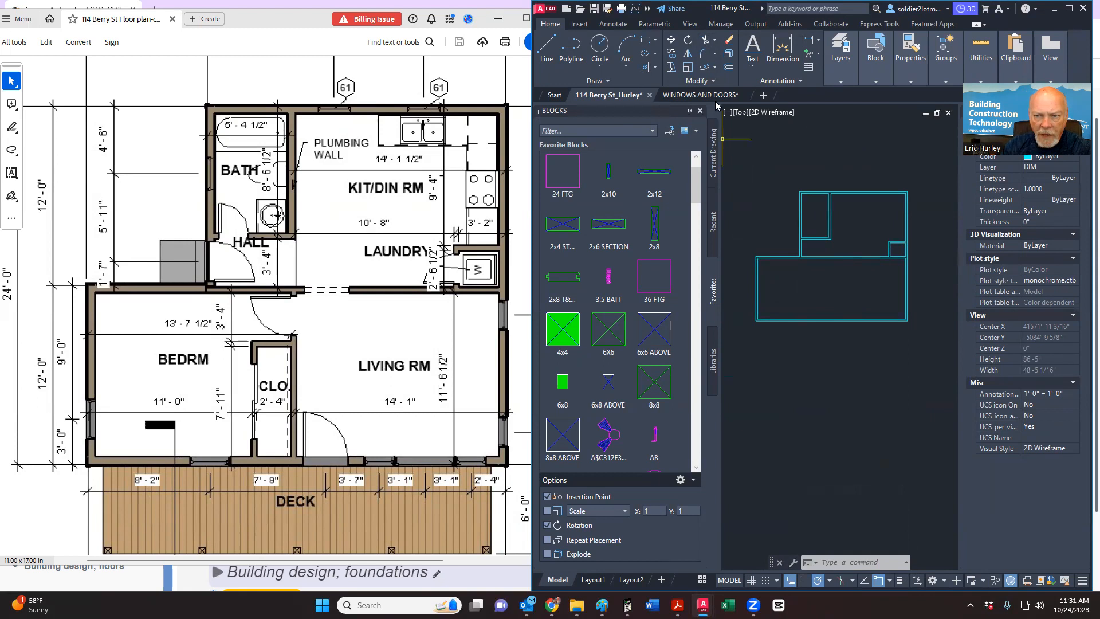
Step: Offset the left outer wall 11' into the plan to start a new interior wall
click(728, 68)
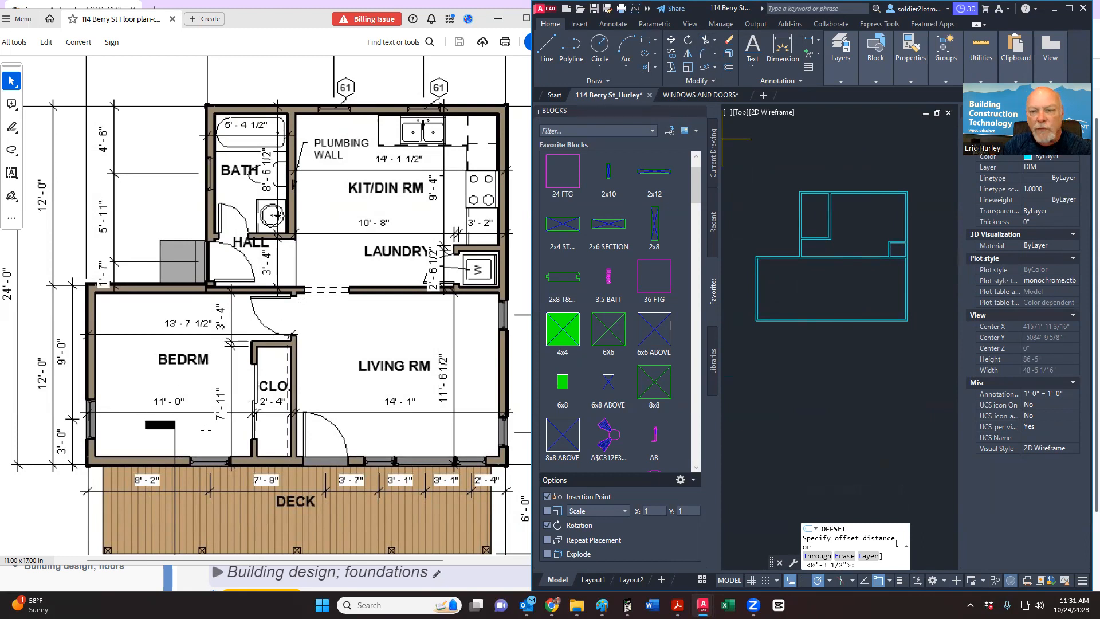
text(11)
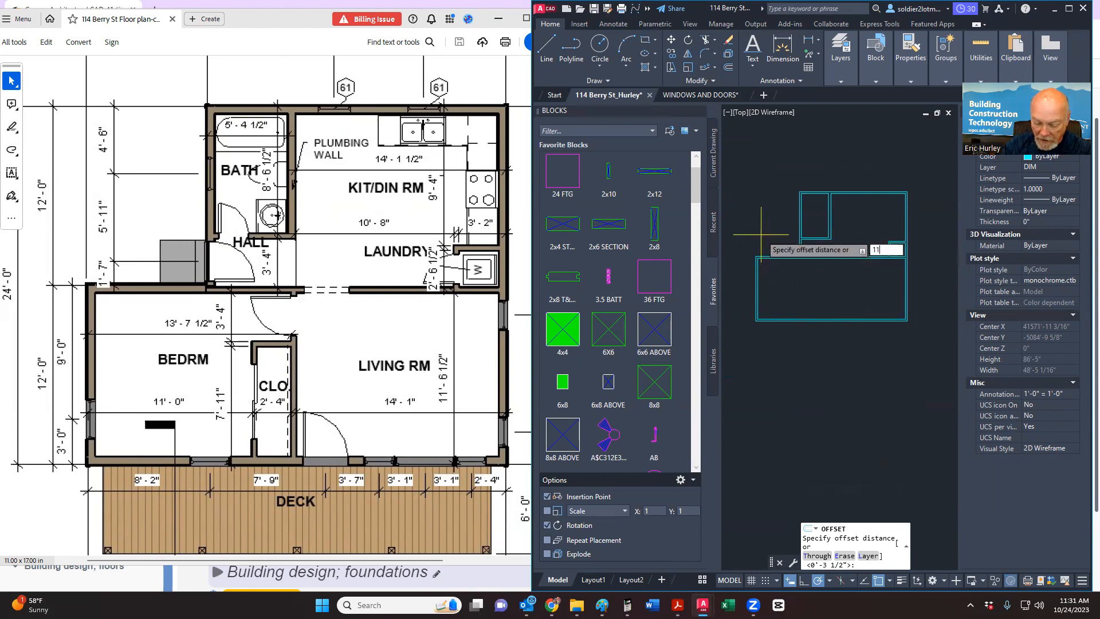
text(')
key(Return)
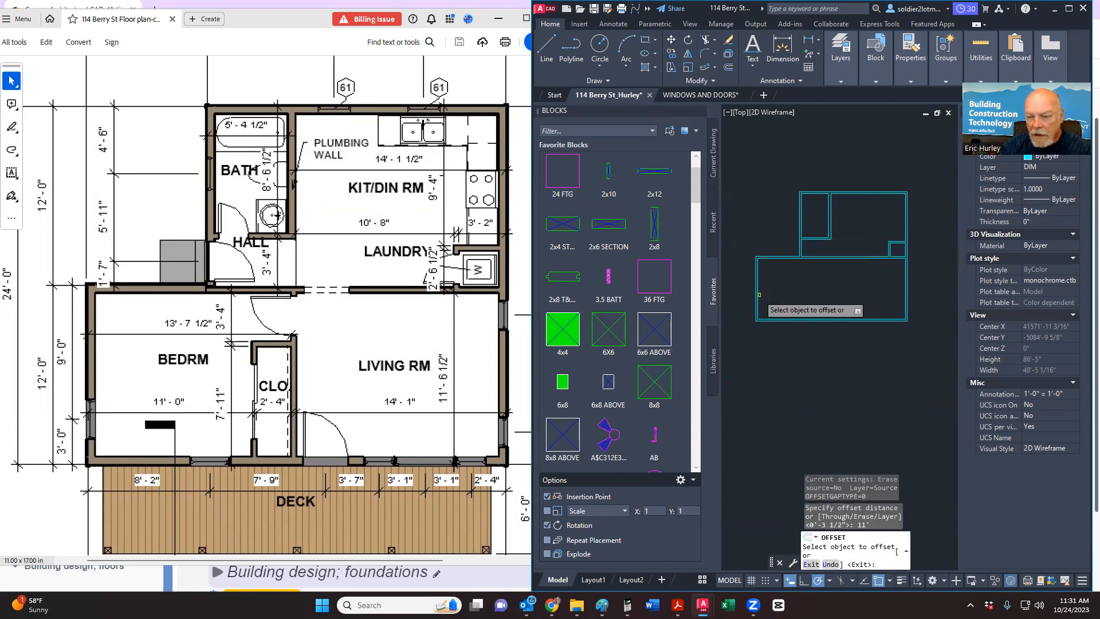
scroll(760, 318, up, 4)
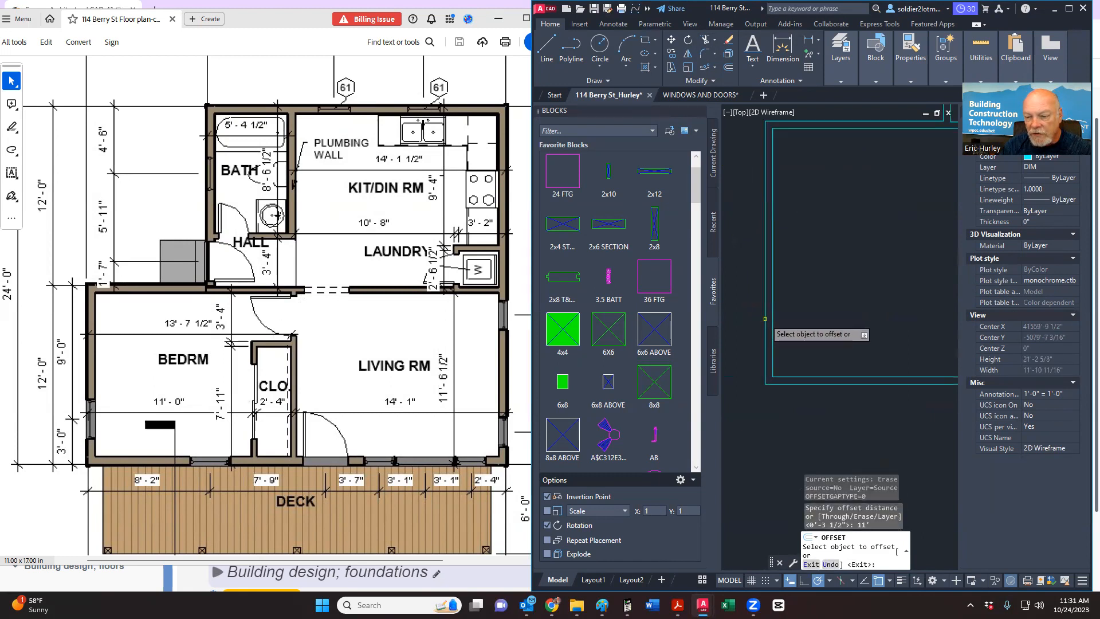
click(765, 319)
scroll(808, 317, down, 4)
middle_drag(821, 317, 767, 325)
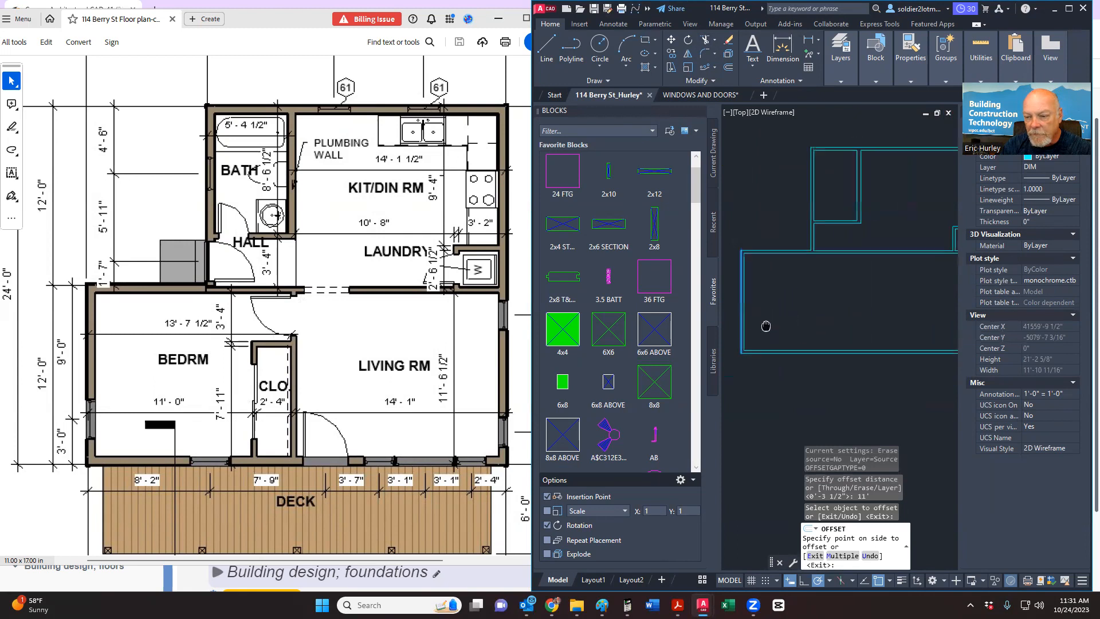
click(771, 323)
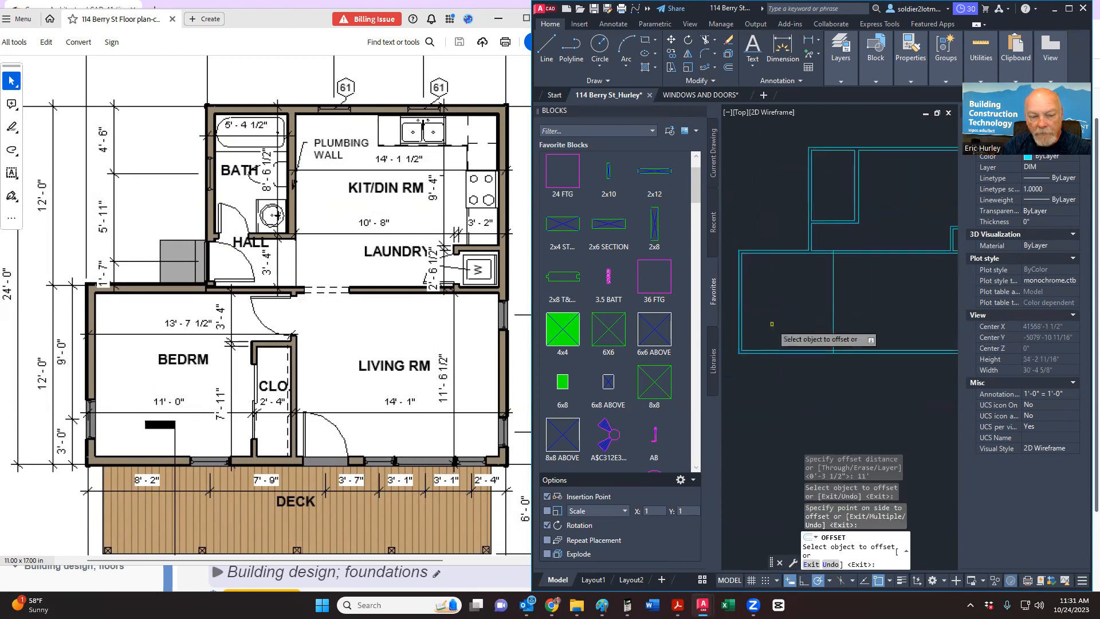
key(Escape)
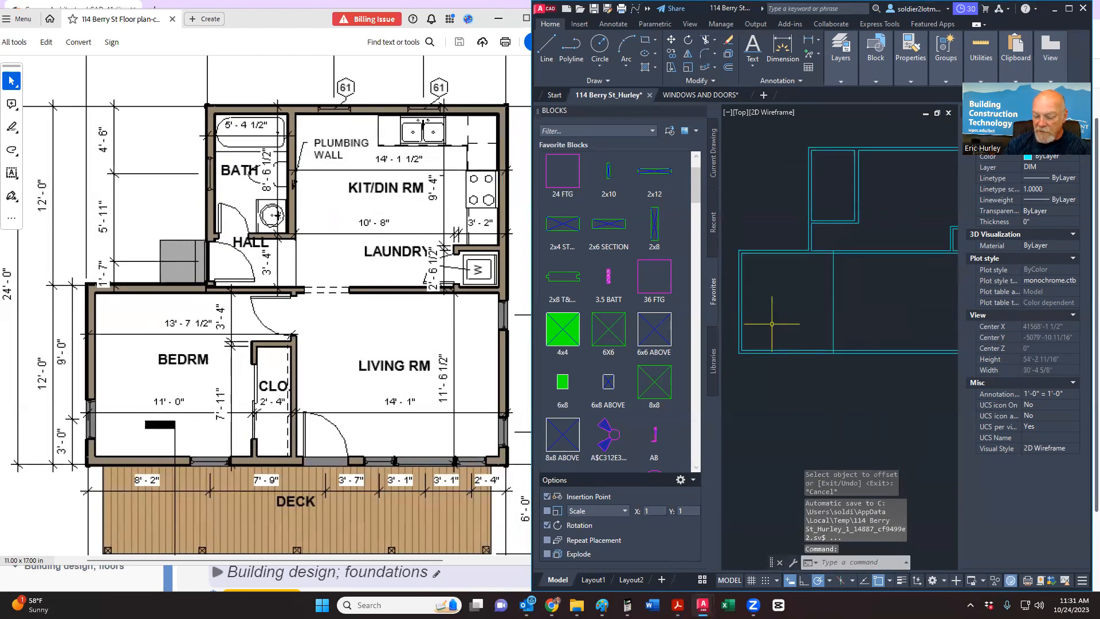
Step: Offset the new wall line 3.5 inches to give the interior wall its thickness
key(Return)
text(3.)
key(Return)
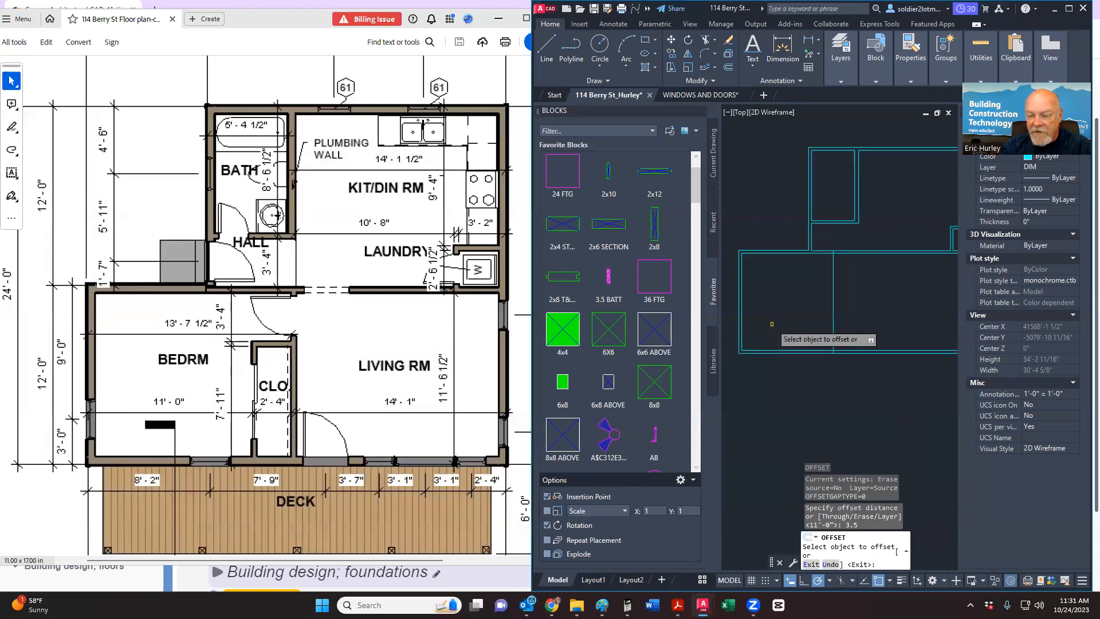
click(833, 318)
click(853, 319)
key(Escape)
middle_drag(853, 319, 803, 326)
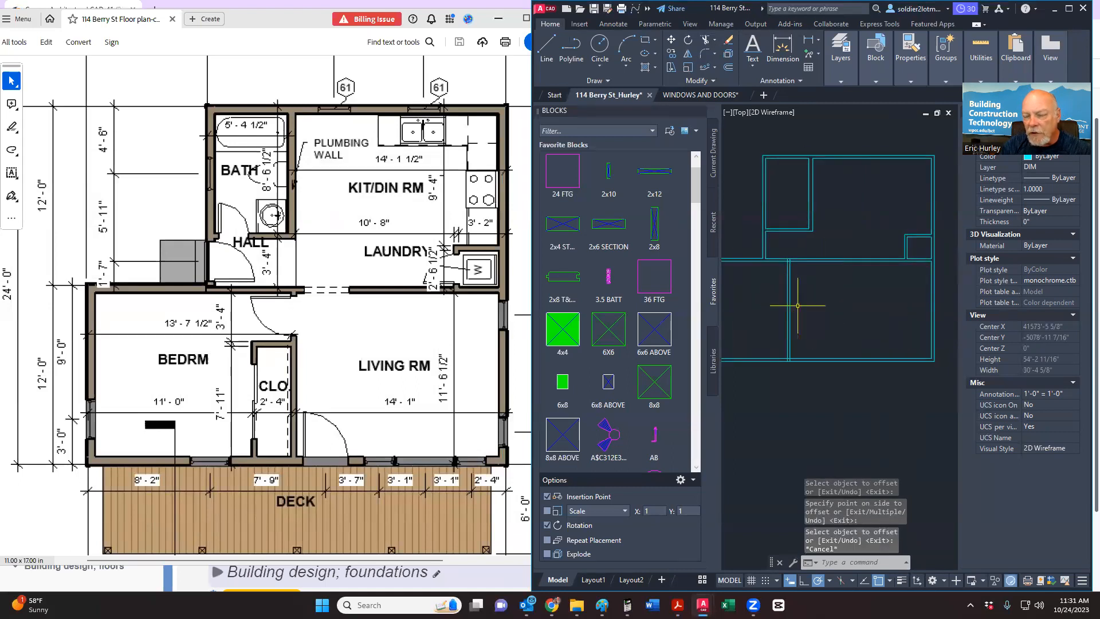
scroll(798, 305, down, 2)
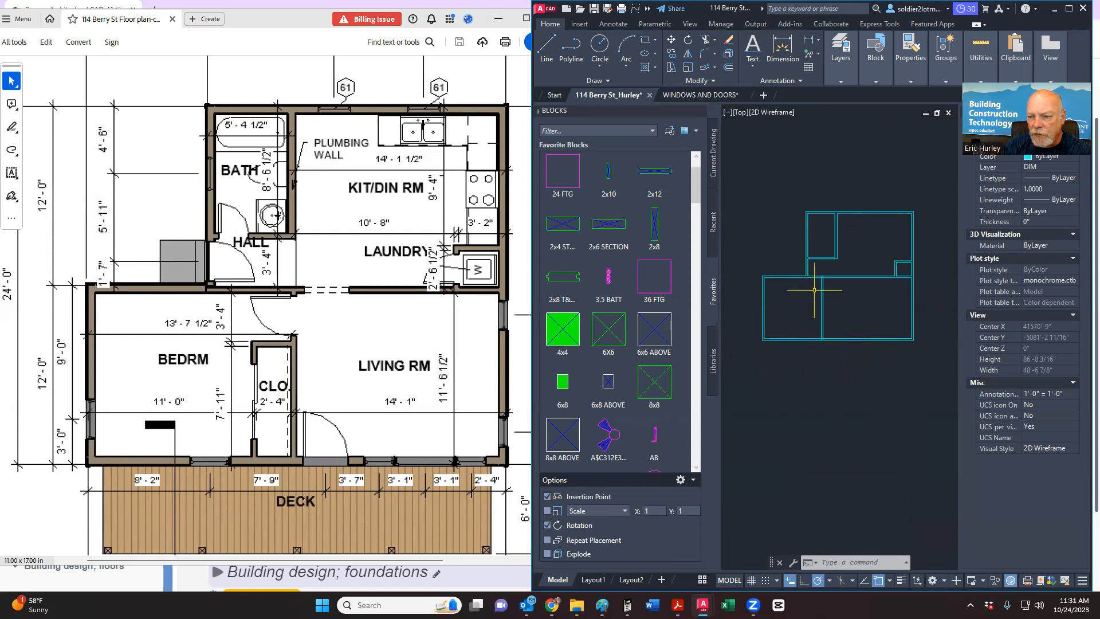
scroll(853, 287, up, 4)
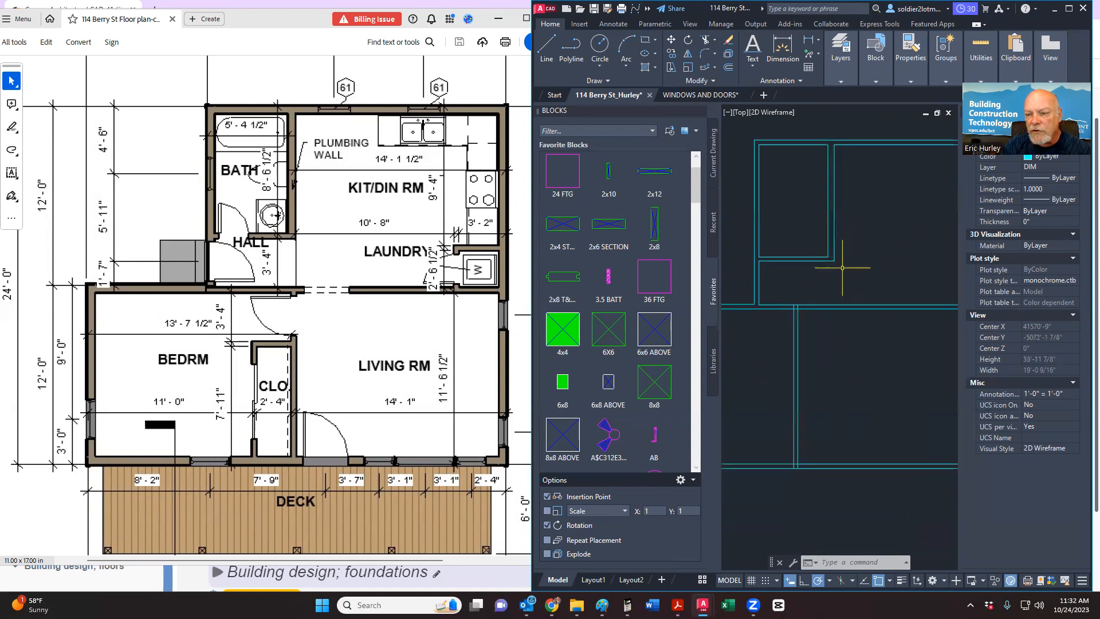
Step: Trim the new wall lines' stubs above the horizontal wall and the segments between the horizontal walls
scroll(811, 286, down, 4)
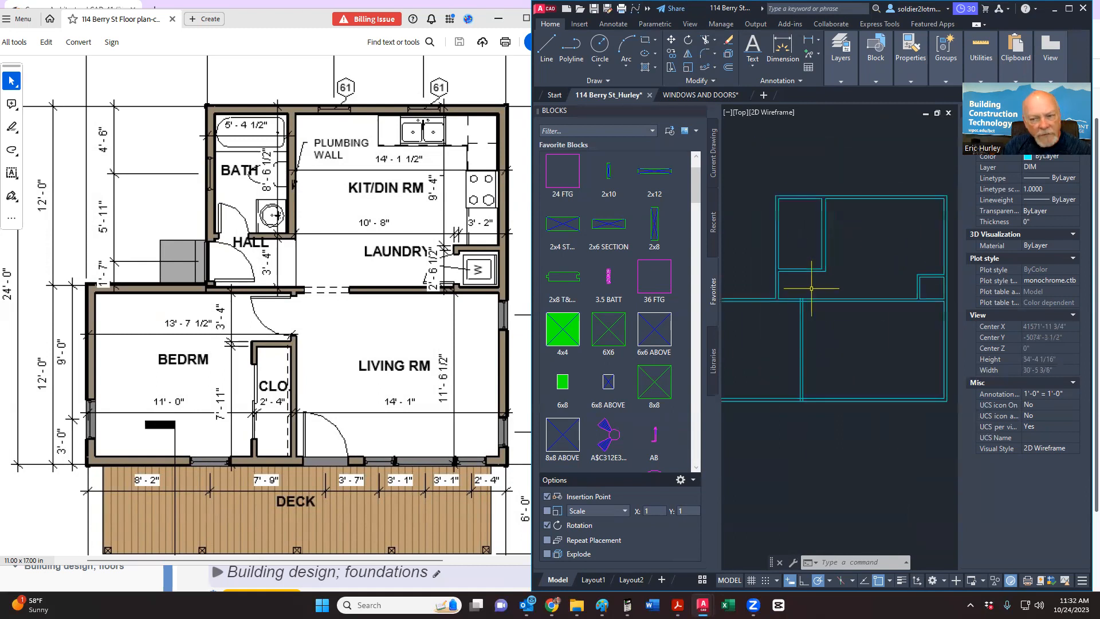
middle_drag(807, 282, 816, 316)
scroll(816, 326, up, 5)
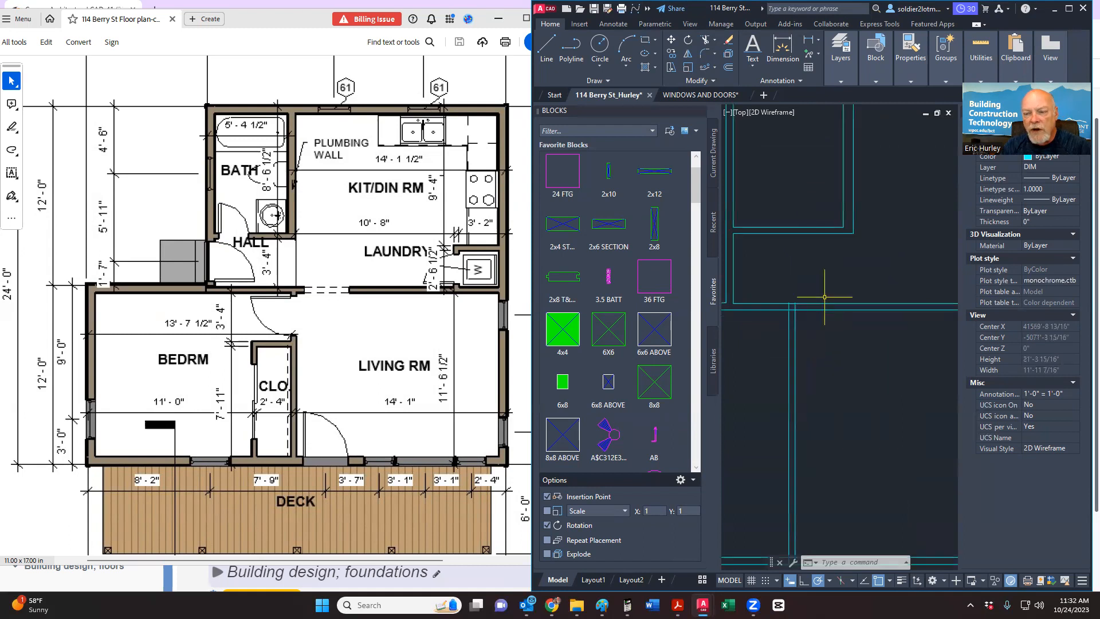
click(706, 40)
scroll(805, 289, up, 5)
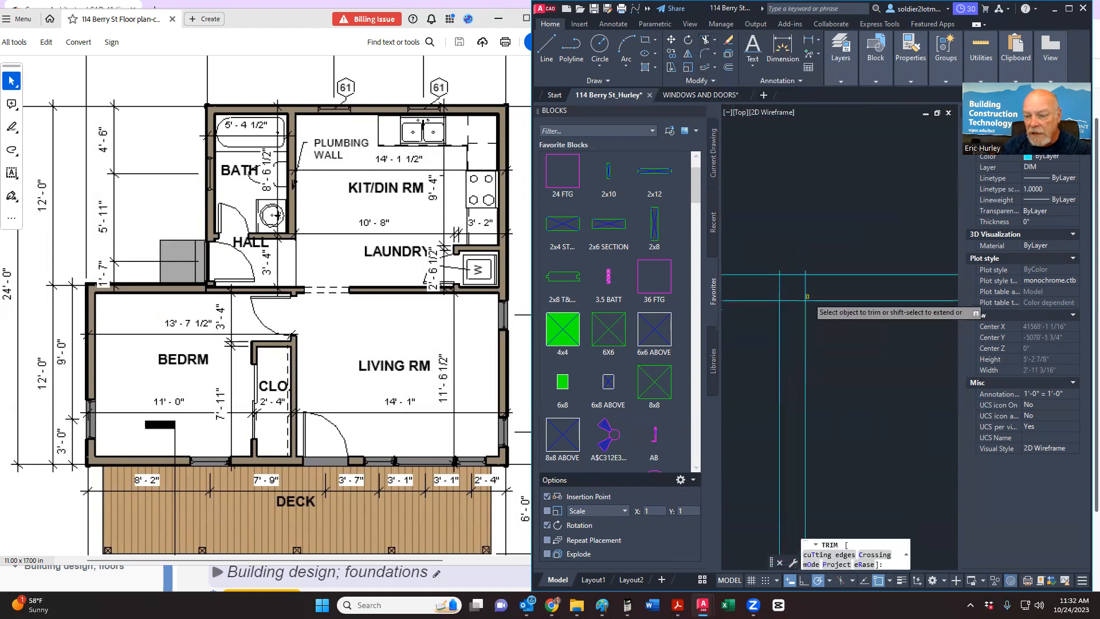
middle_drag(812, 281, 901, 291)
click(896, 259)
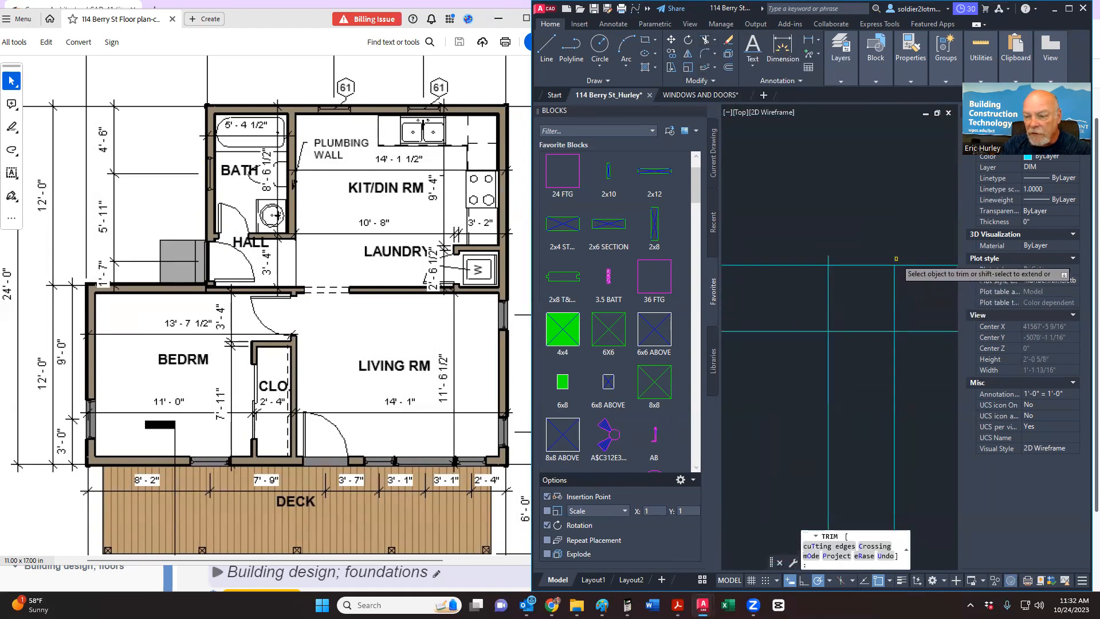
click(828, 258)
drag(910, 284, 794, 293)
Step: Undo the last trim with U and end the Trim command
scroll(839, 319, down, 8)
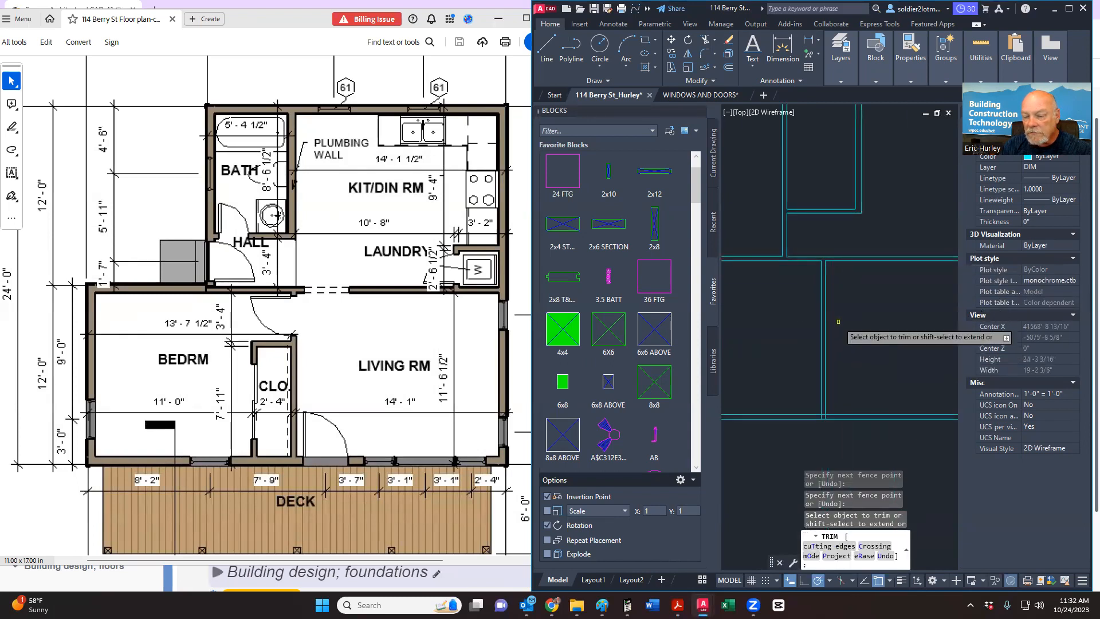
scroll(838, 322, down, 4)
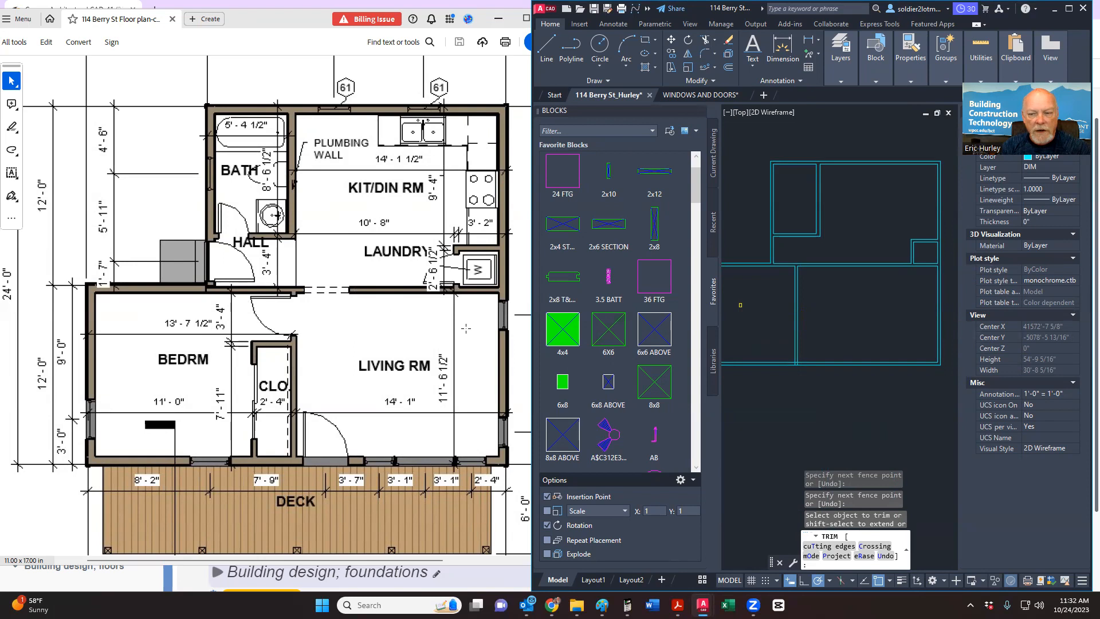
scroll(740, 305, up, 5)
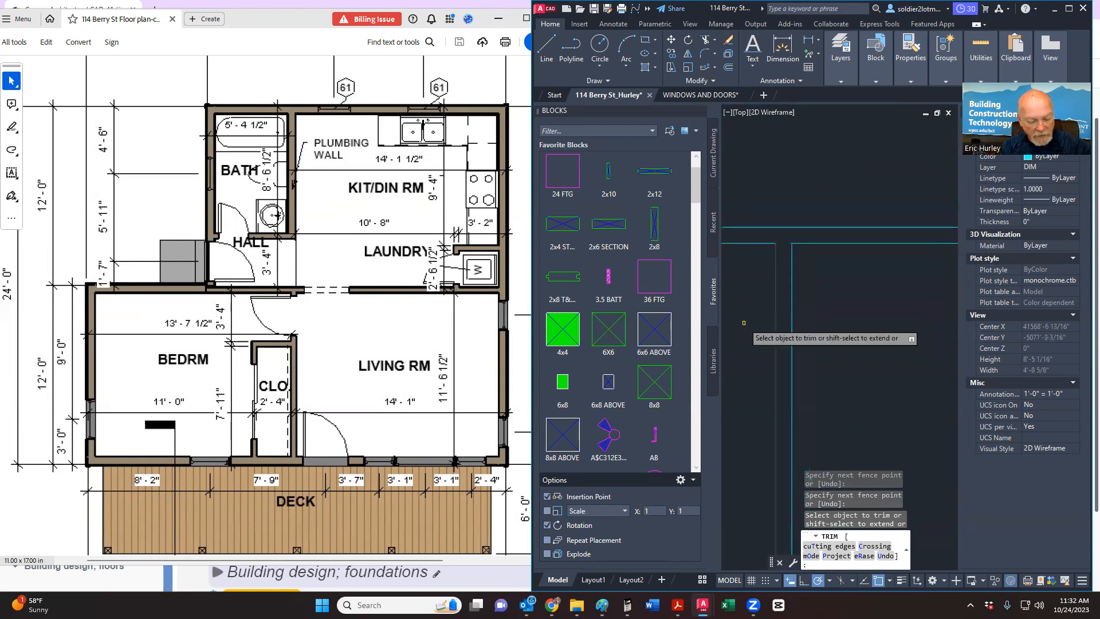
text(u)
key(Return)
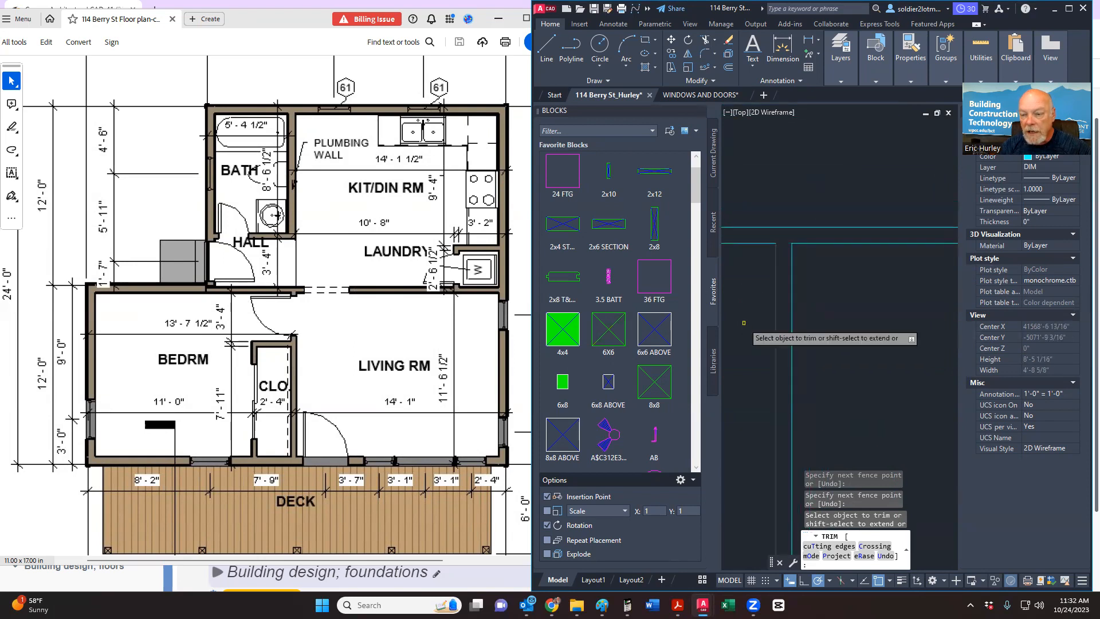
scroll(759, 349, up, 4)
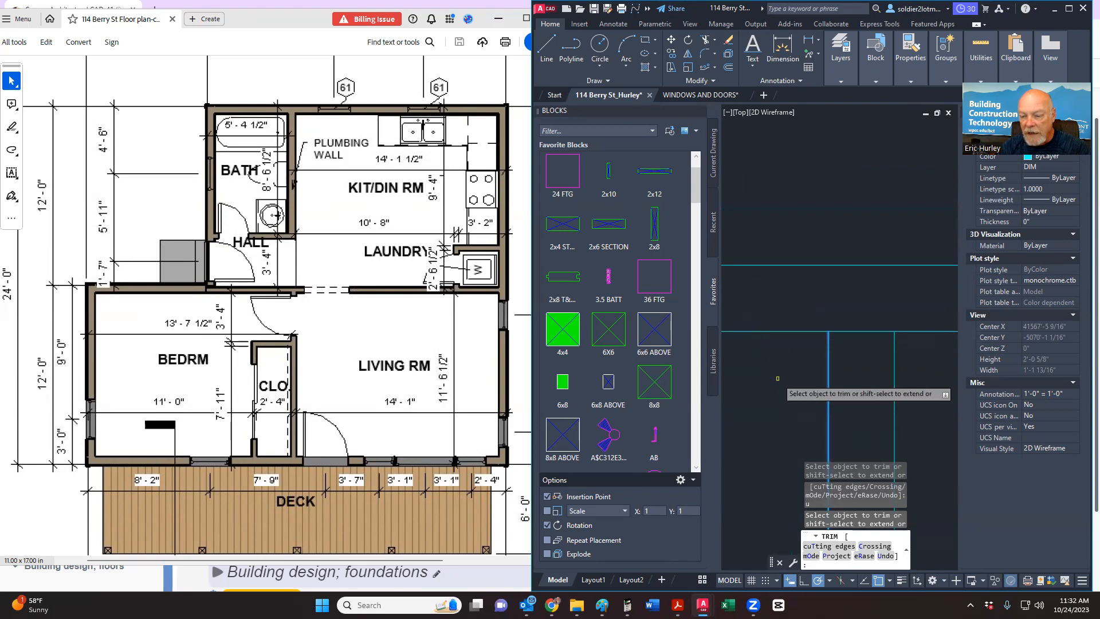
key(Escape)
scroll(781, 344, down, 3)
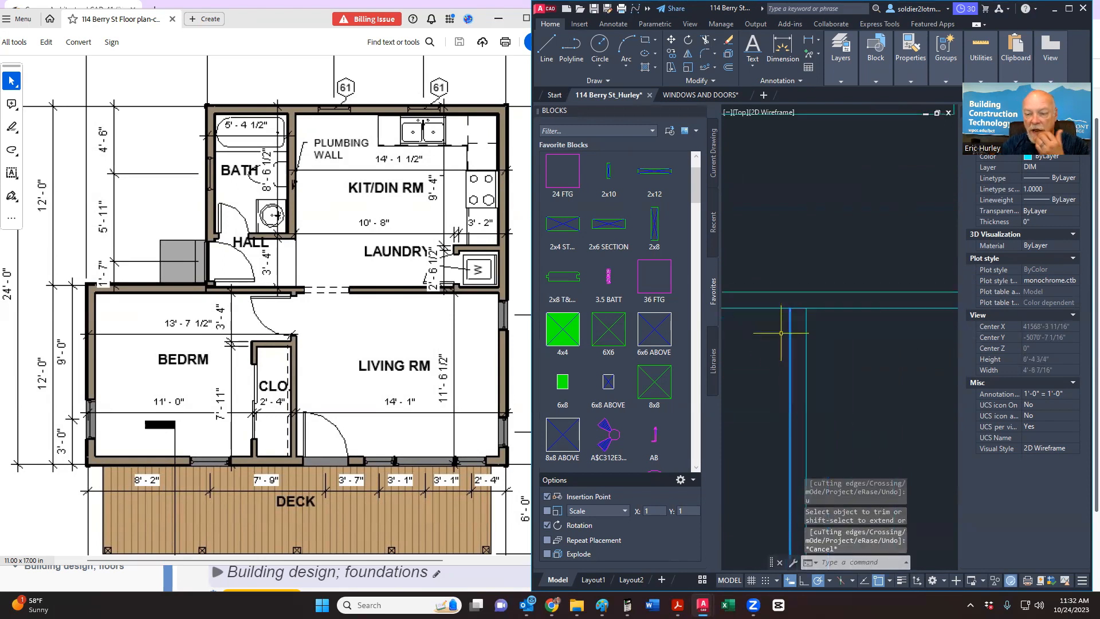
key(Escape)
key(Escape)
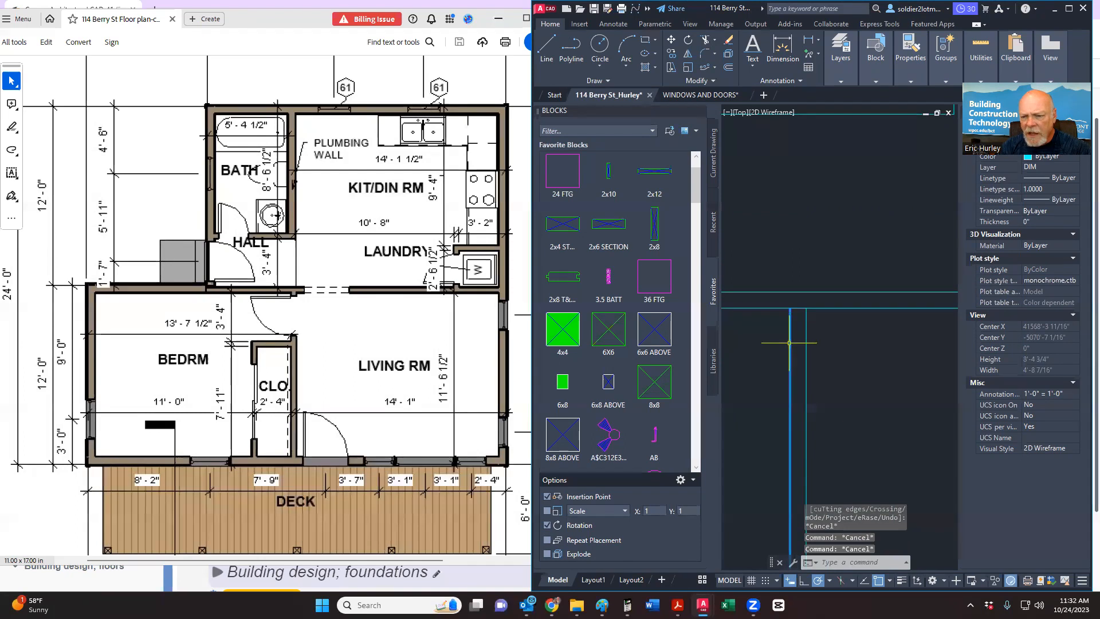
scroll(789, 342, up, 2)
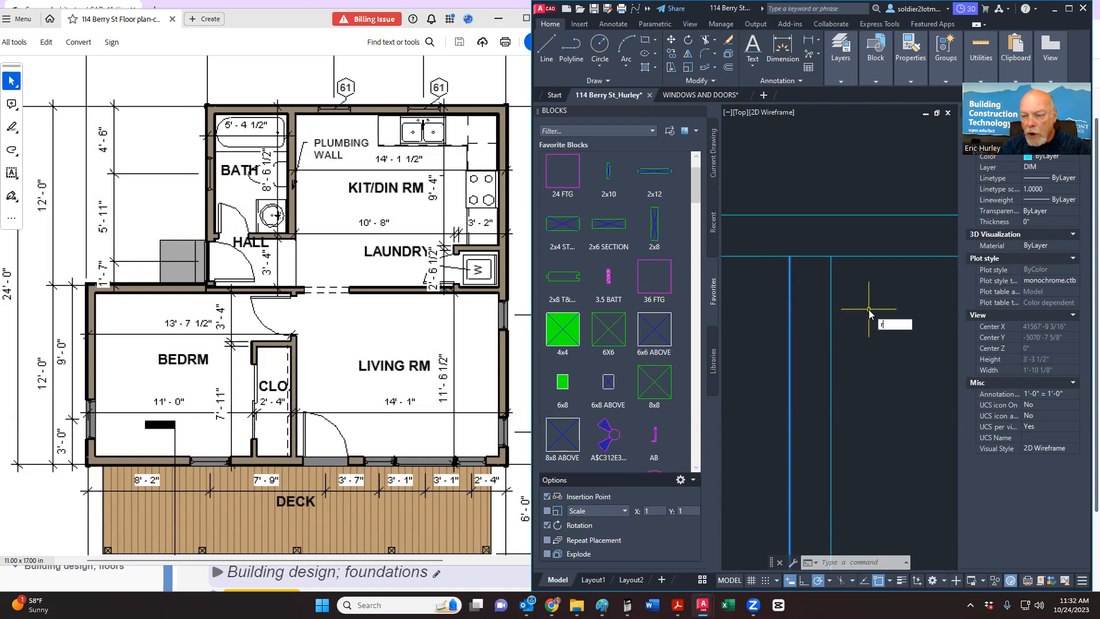
Step: Regenerate the drawing with RE so the wall lines redraw cleanly, then zoom out
text(e)
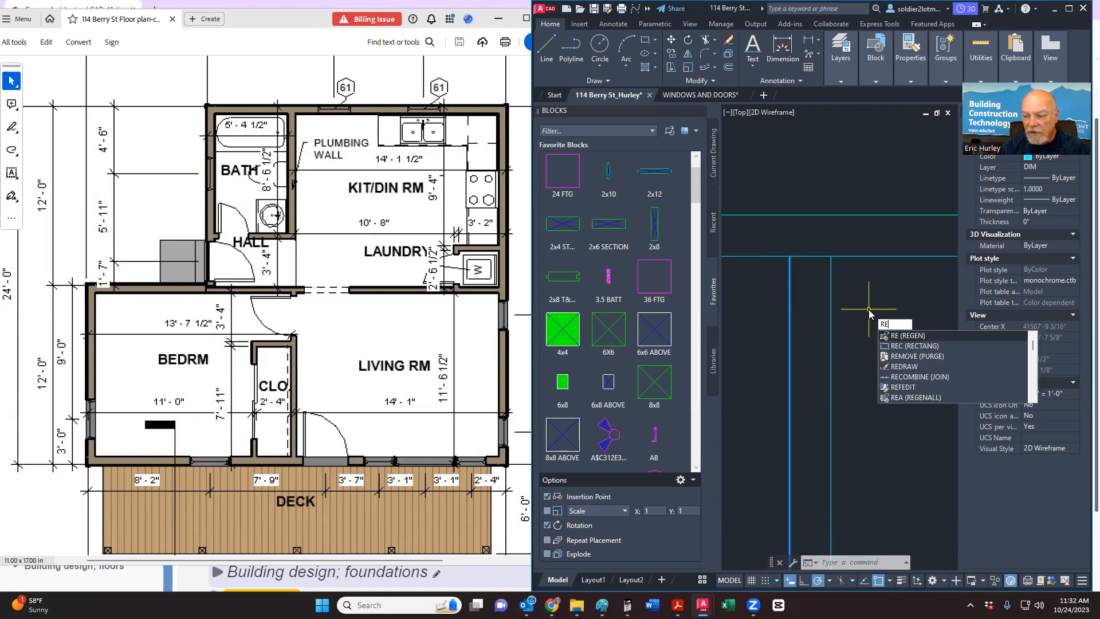
key(Return)
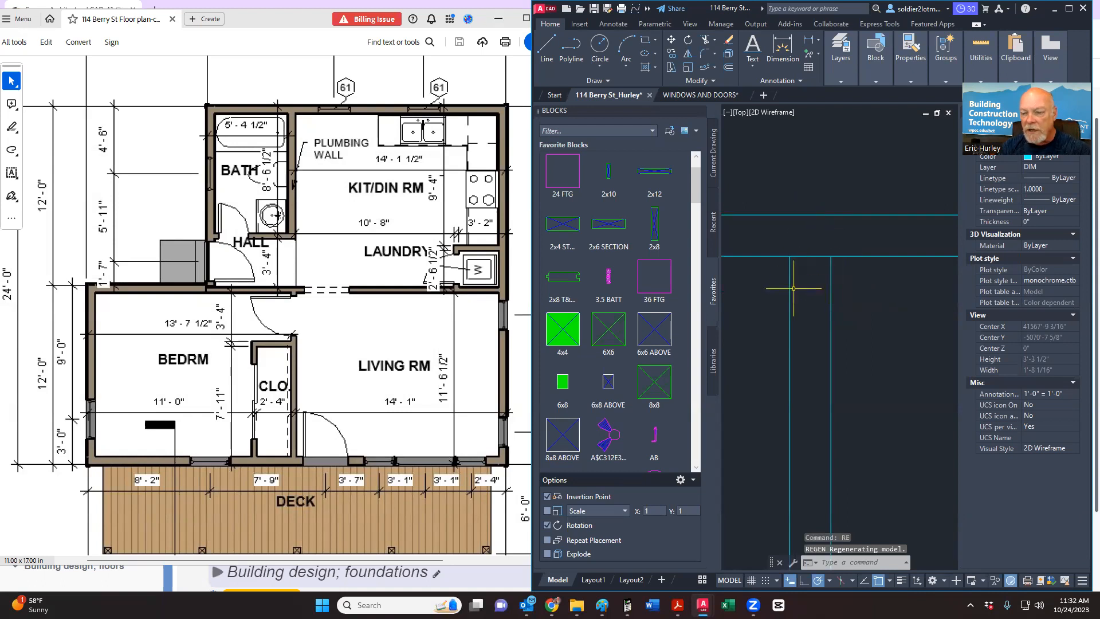
scroll(790, 292, down, 8)
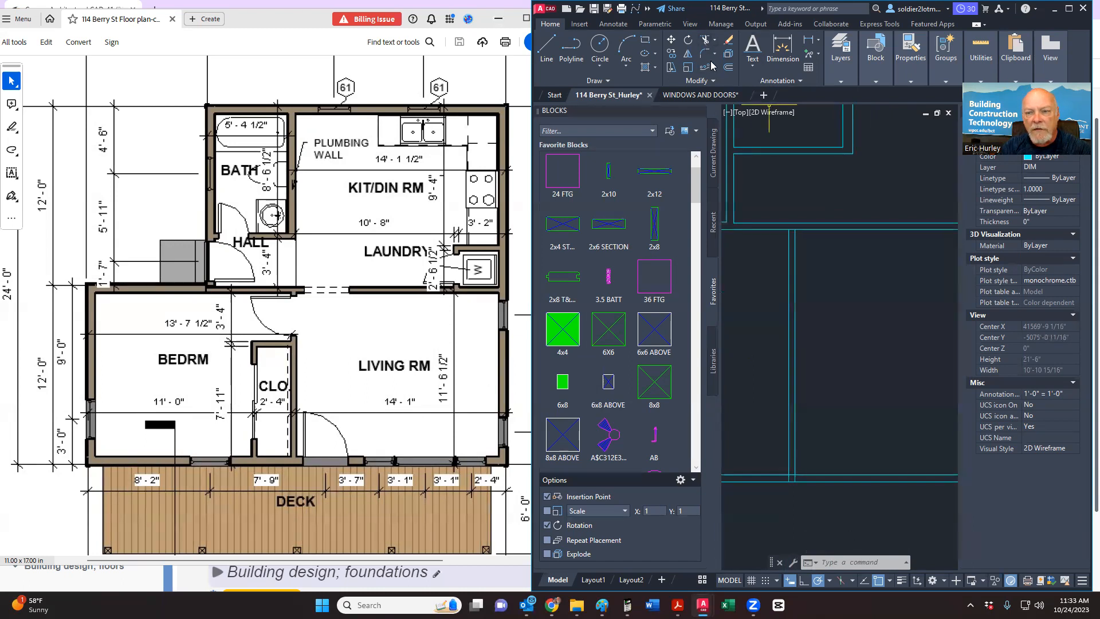
click(729, 69)
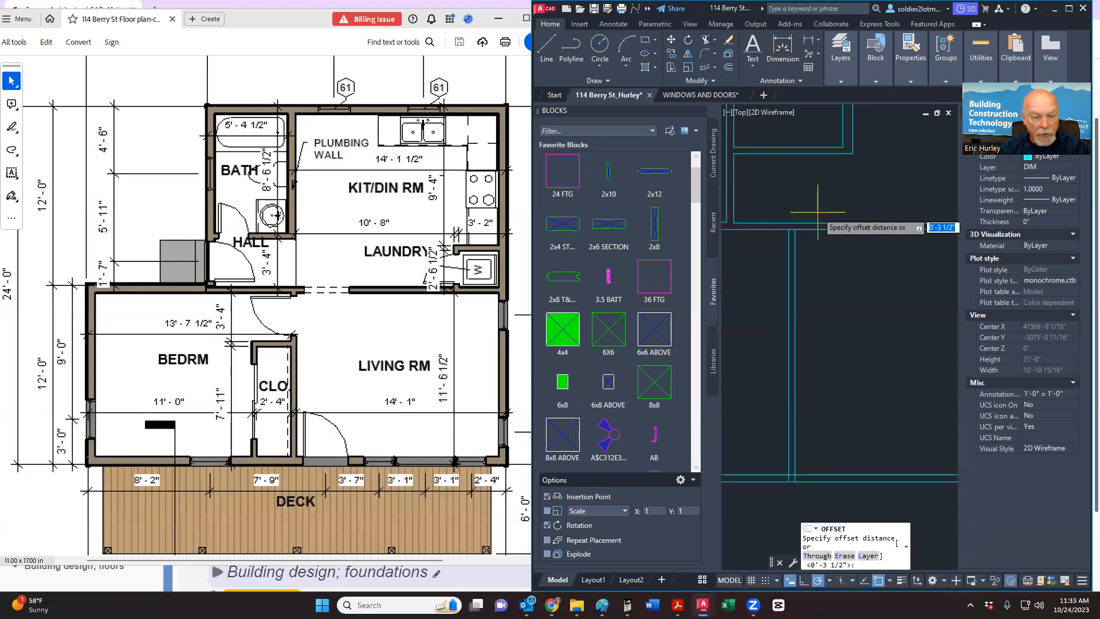
Step: Offset the horizontal wall line 3'-4" downward for a new interior wall
text(3)
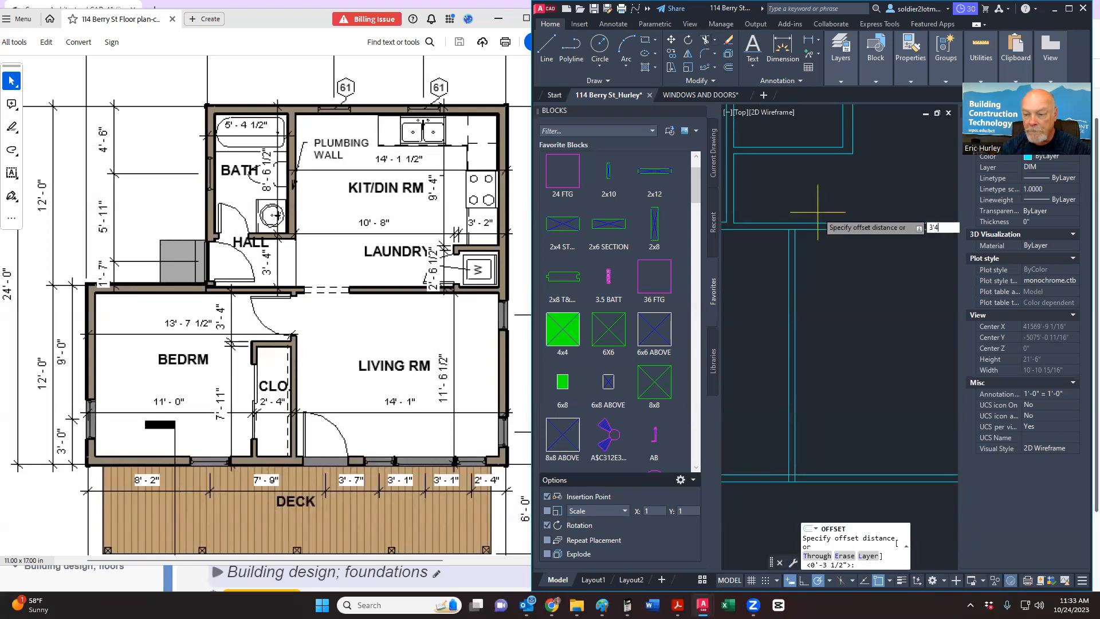
text('4)
key(Return)
click(806, 229)
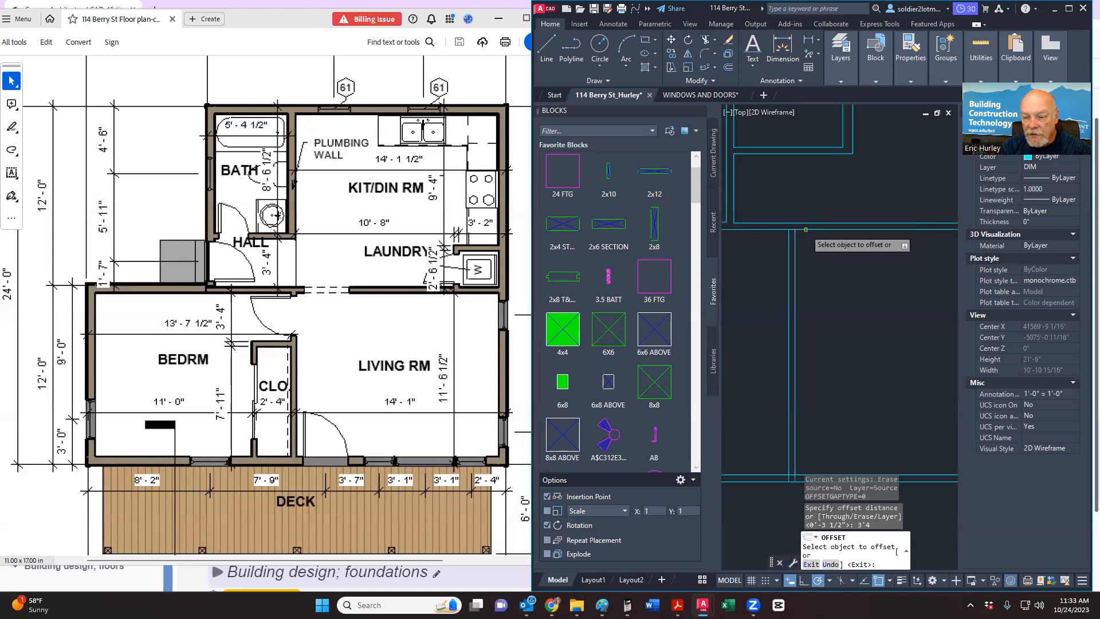
click(810, 278)
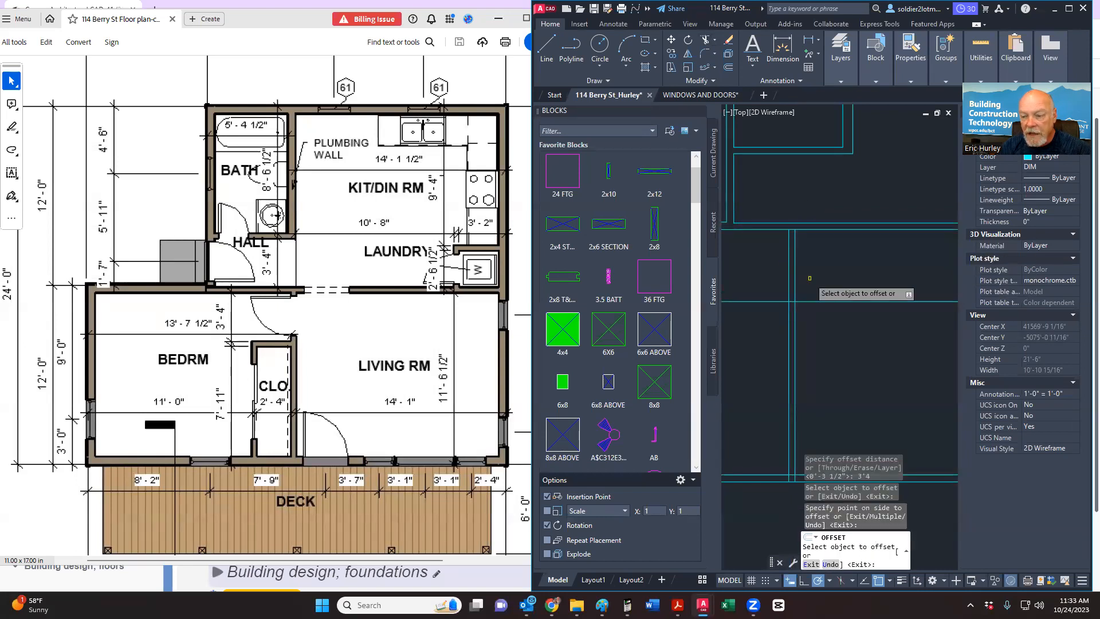
key(Escape)
Step: Offset that new horizontal line 3.5 inches below it for wall thickness
key(space)
text(3)
key(Return)
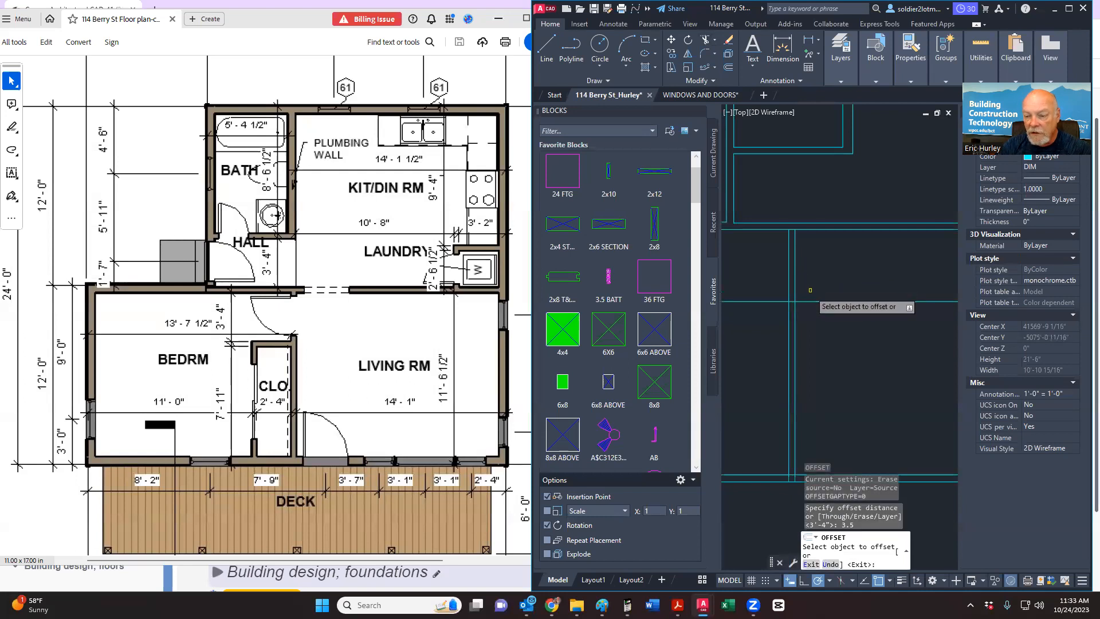
click(808, 301)
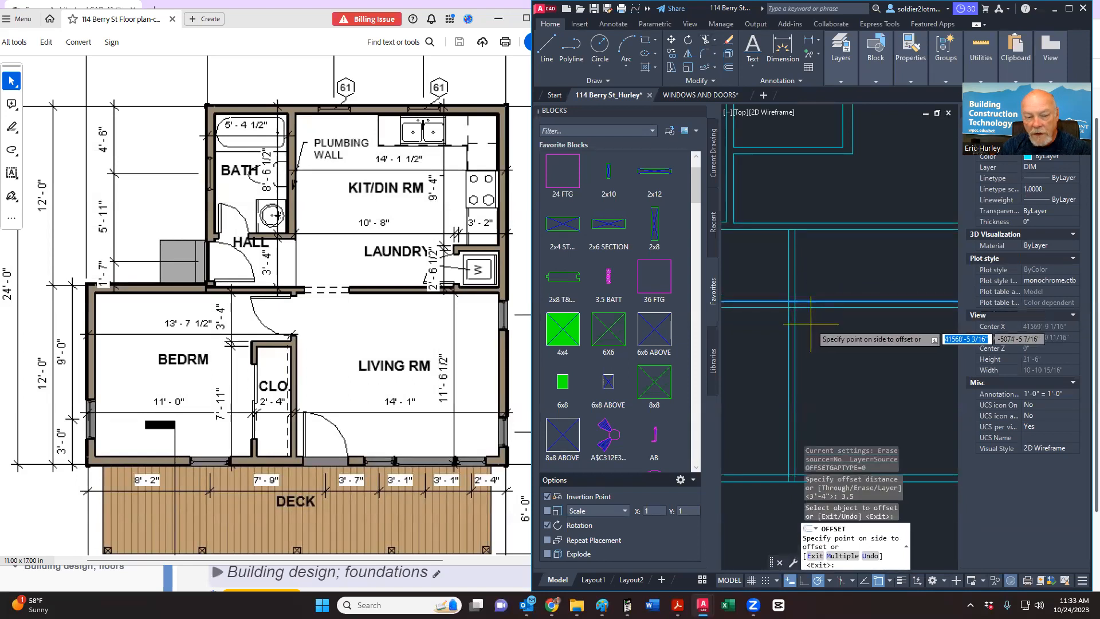
click(811, 323)
key(Escape)
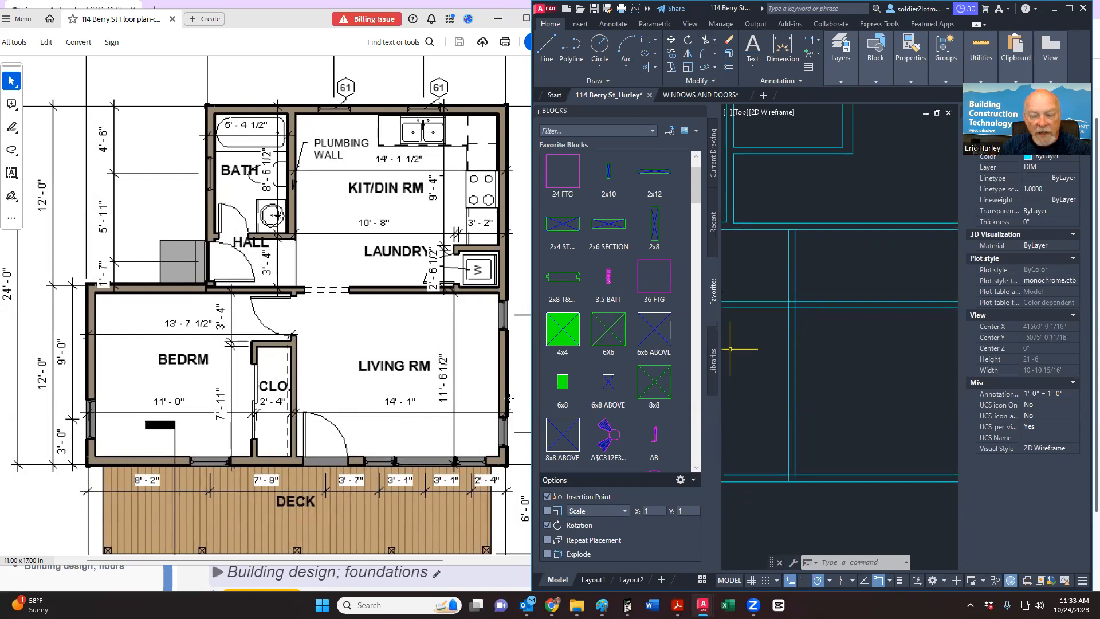
Step: Offset a vertical wall line 2'-4" to the right to frame the closet
click(728, 67)
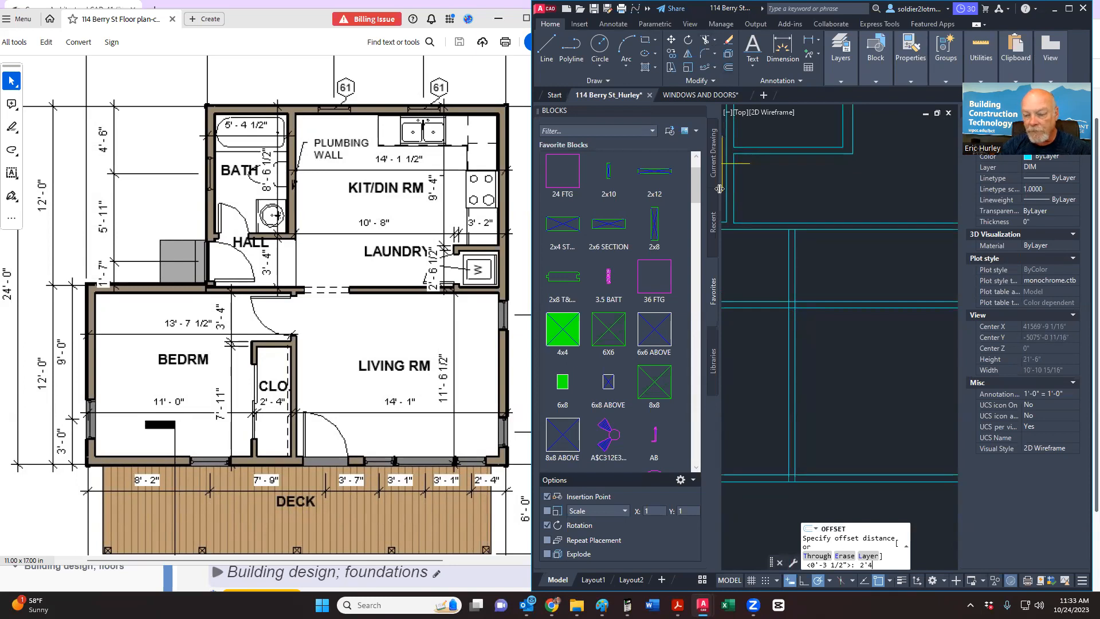
text(2'4)
key(Return)
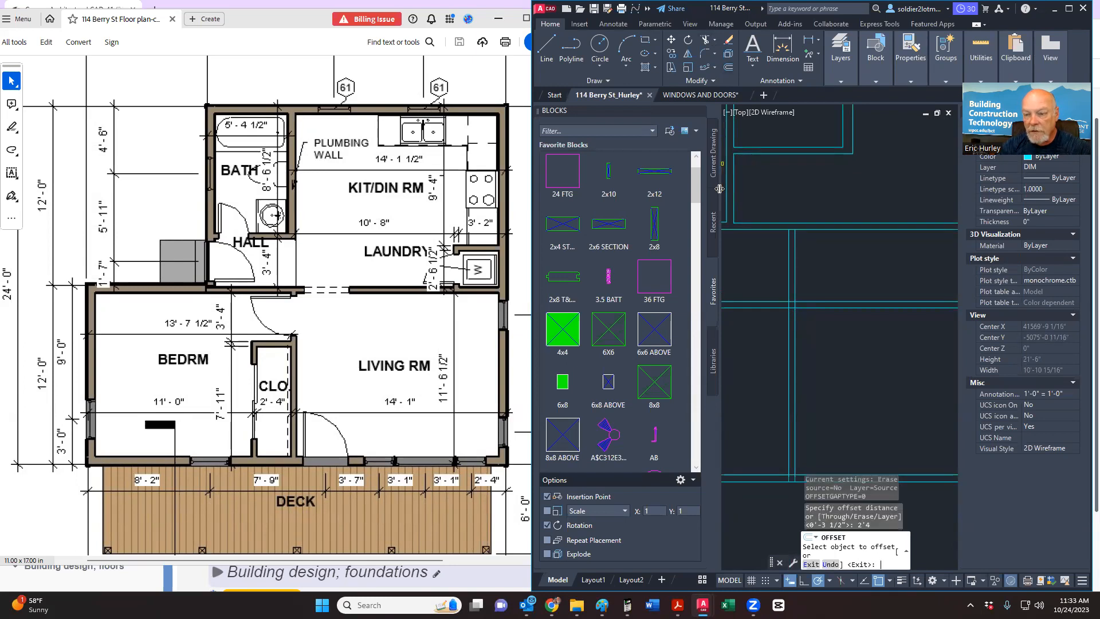
click(795, 377)
click(832, 375)
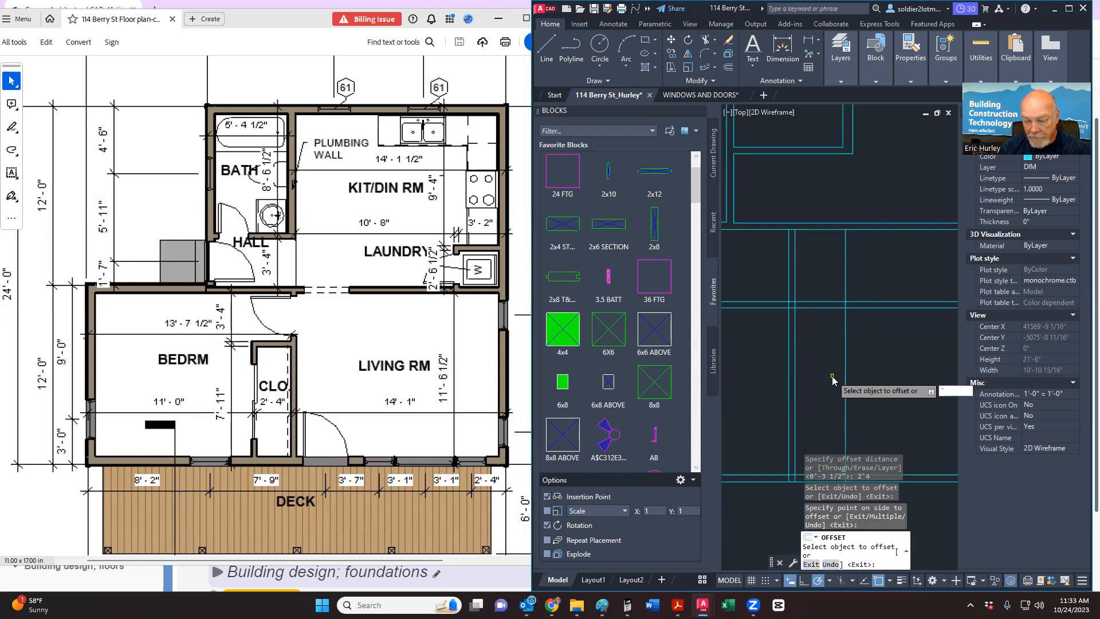
key(Escape)
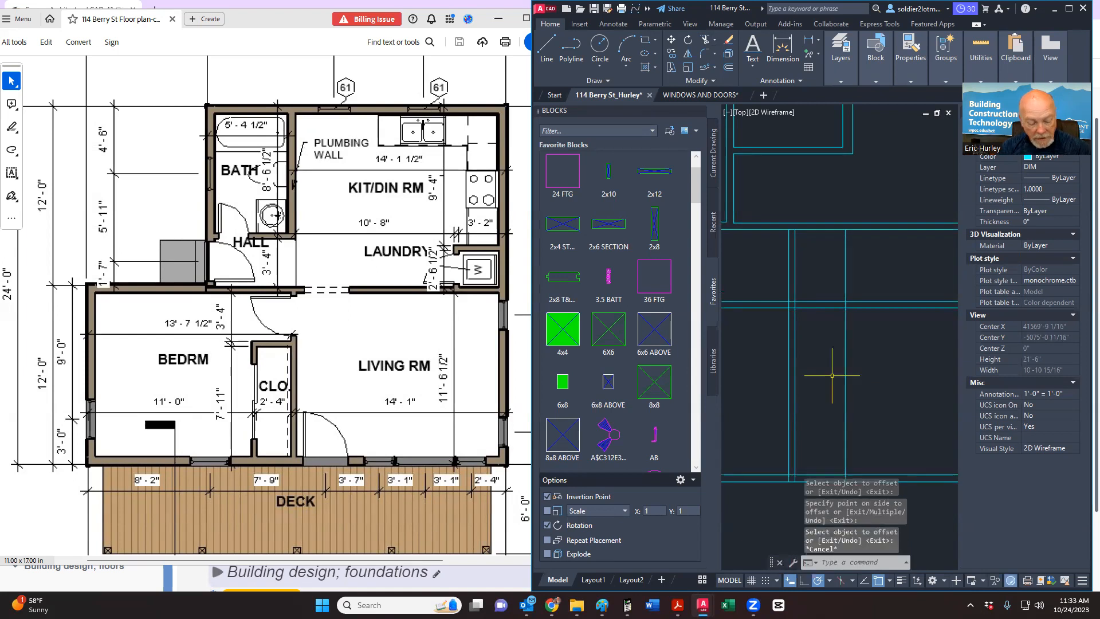
Step: Offset the new closet wall line 3.5 inches to the right for wall thickness
key(Return)
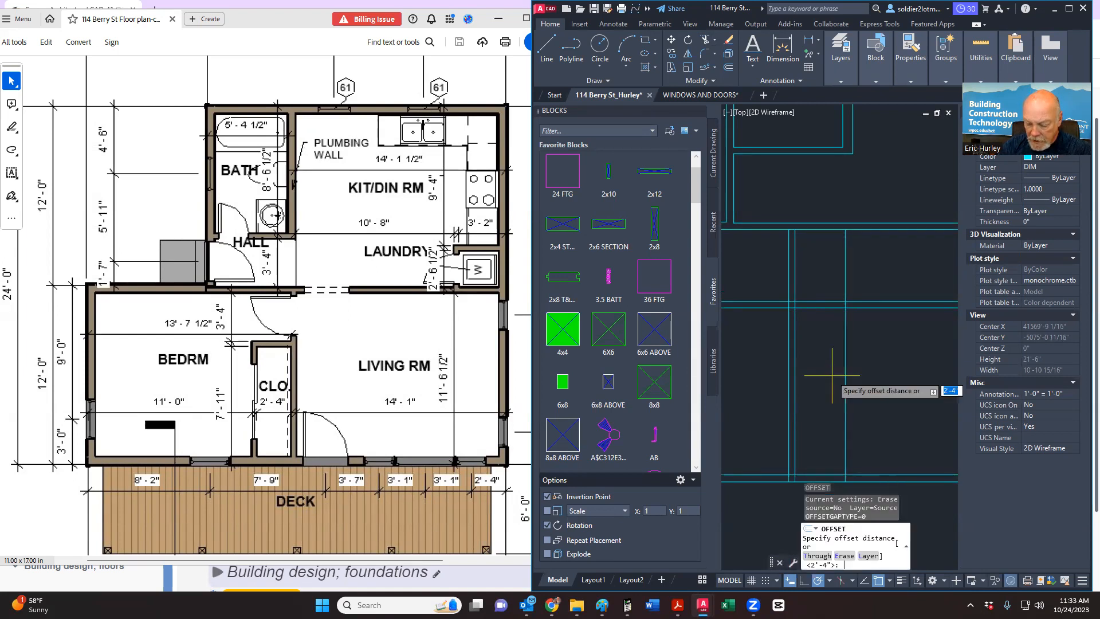
text(3.5)
key(Return)
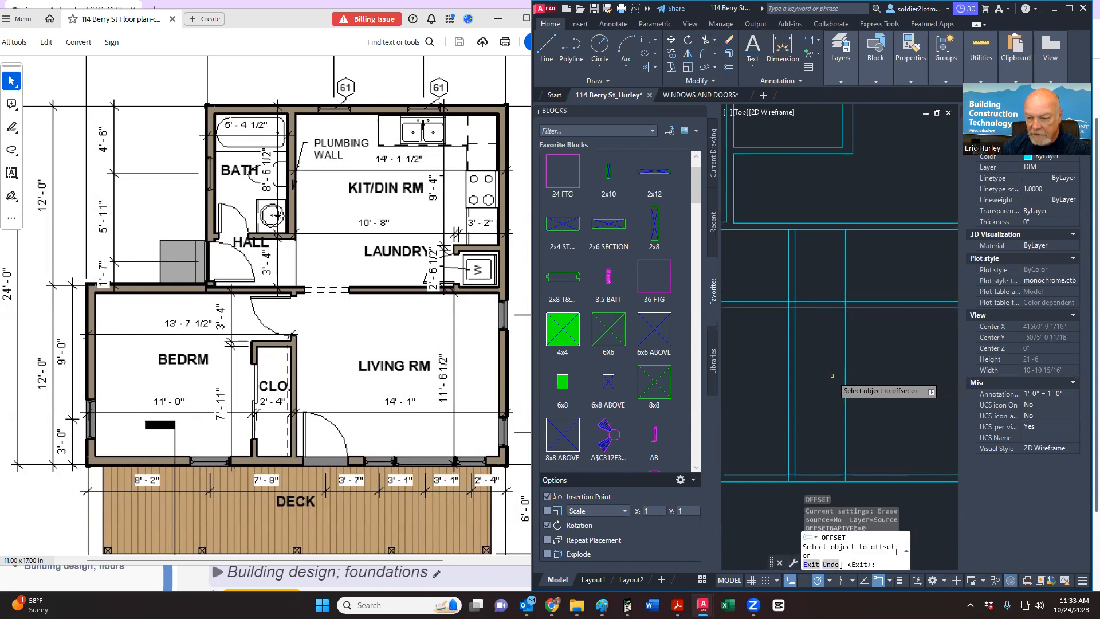
click(844, 383)
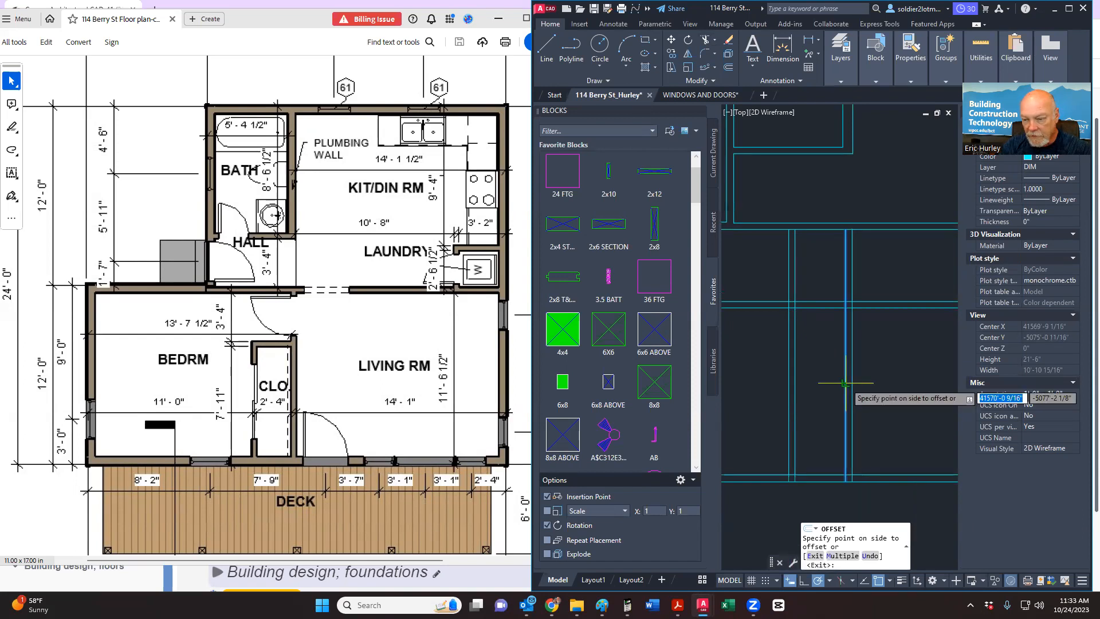
click(877, 377)
key(Escape)
middle_drag(872, 361, 868, 357)
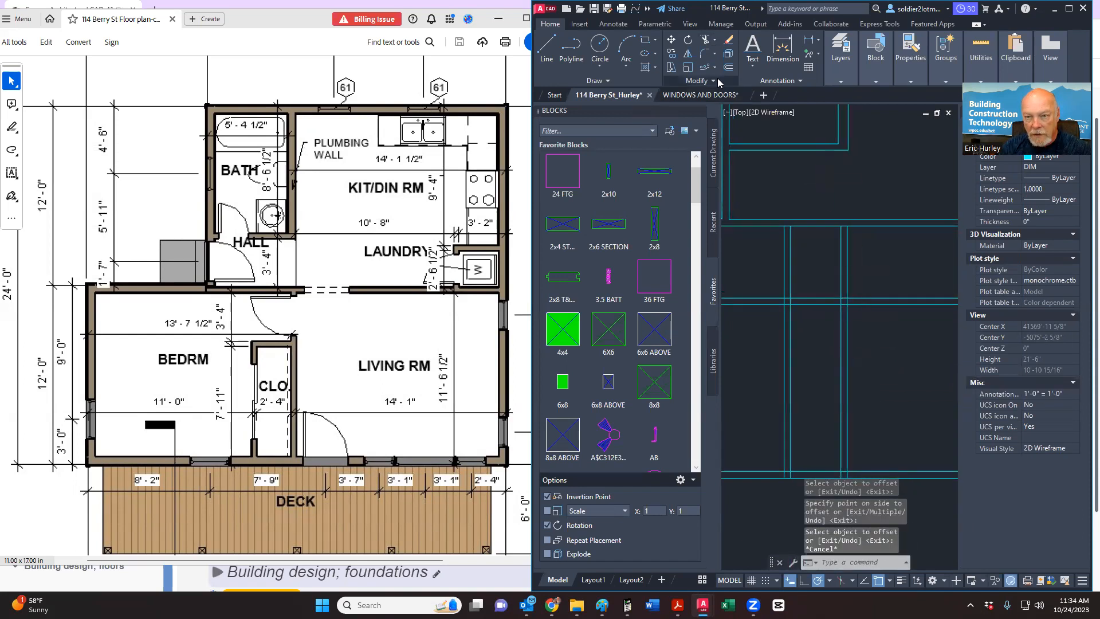
Step: Trim the closet's vertical lines above the horizontal wall and the horizontal lines past the vertical wall
click(704, 40)
drag(774, 315, 762, 317)
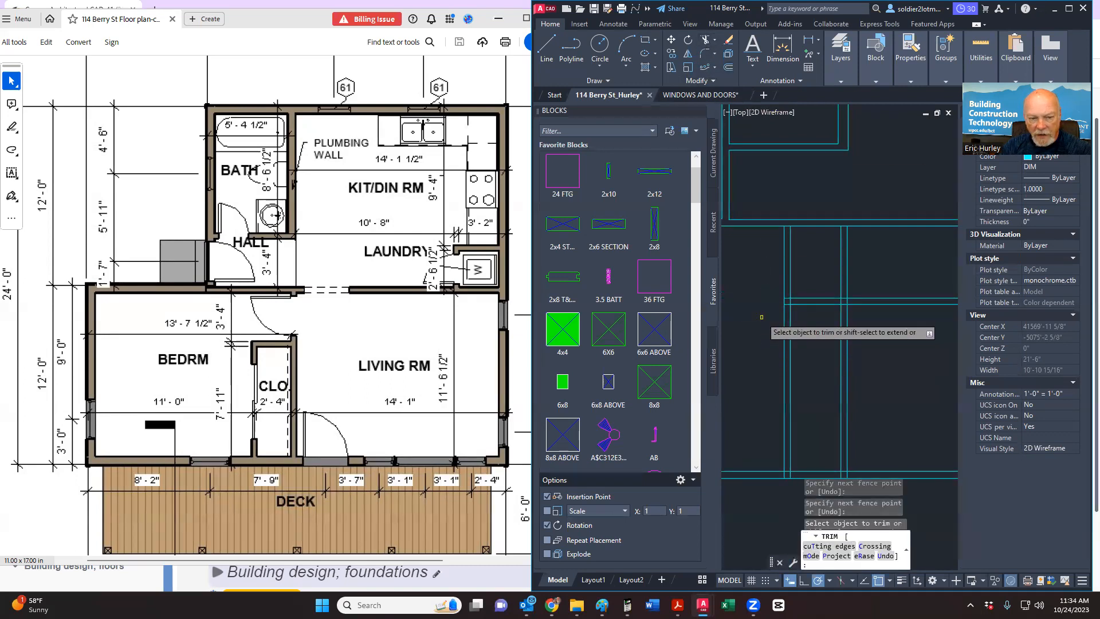
drag(801, 266, 777, 268)
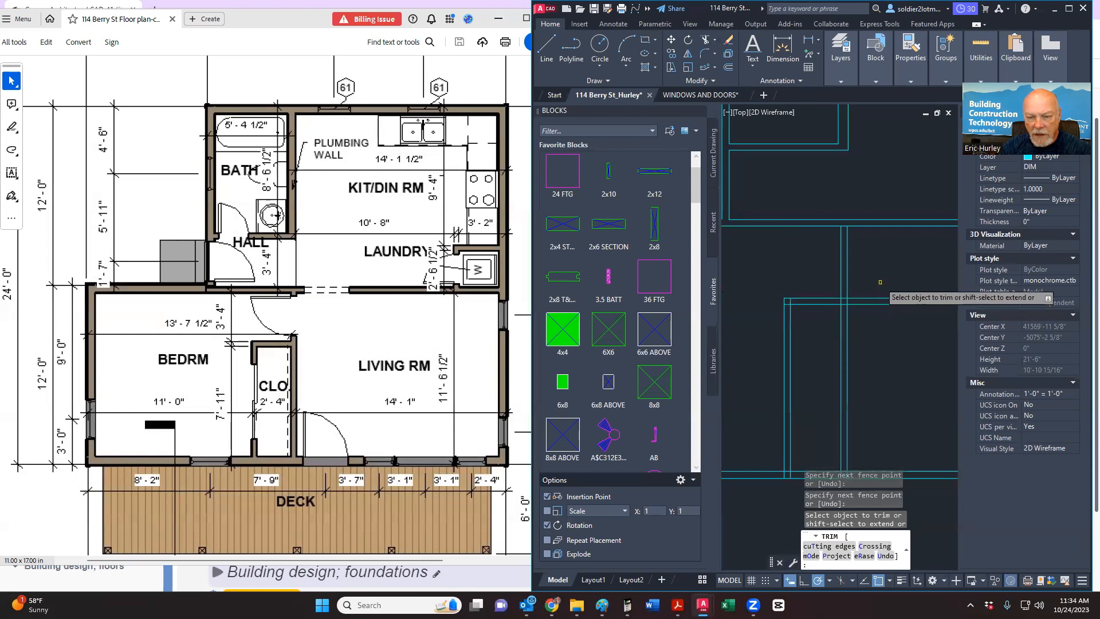
drag(880, 281, 882, 316)
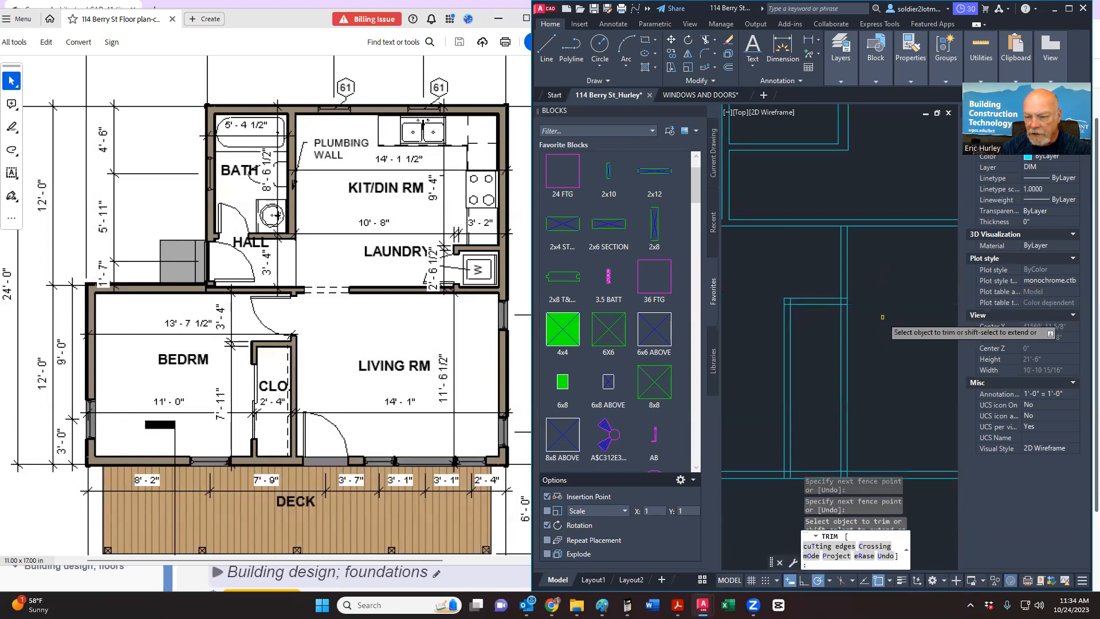
Step: Fence-trim the four vertical segments between the bottom wall's two lines
middle_drag(850, 341, 838, 292)
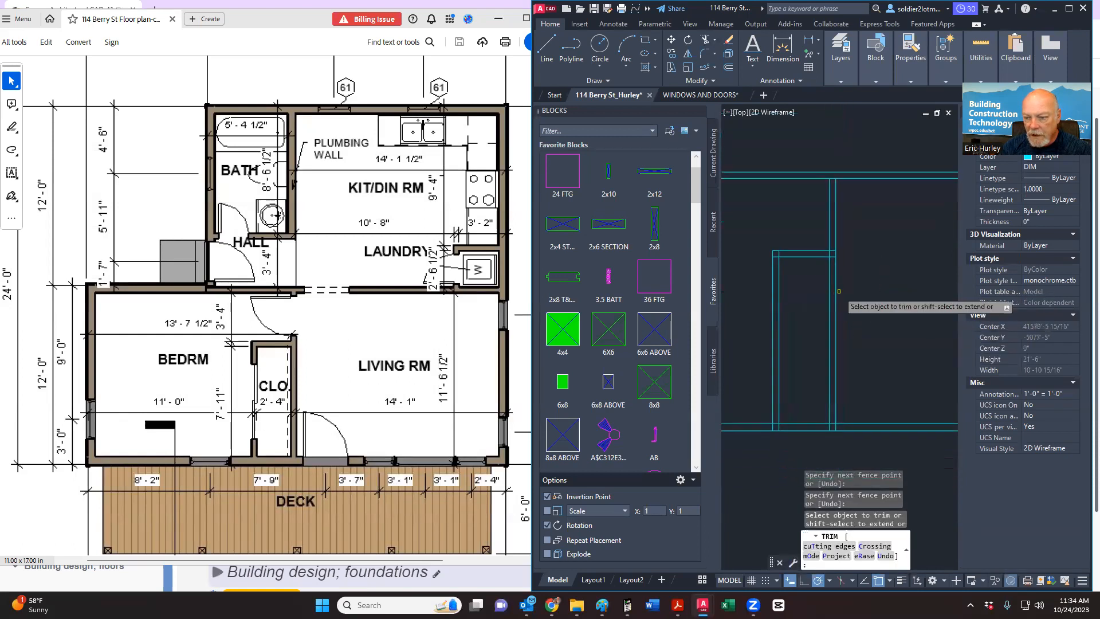
scroll(838, 250, up, 2)
scroll(838, 250, up, 8)
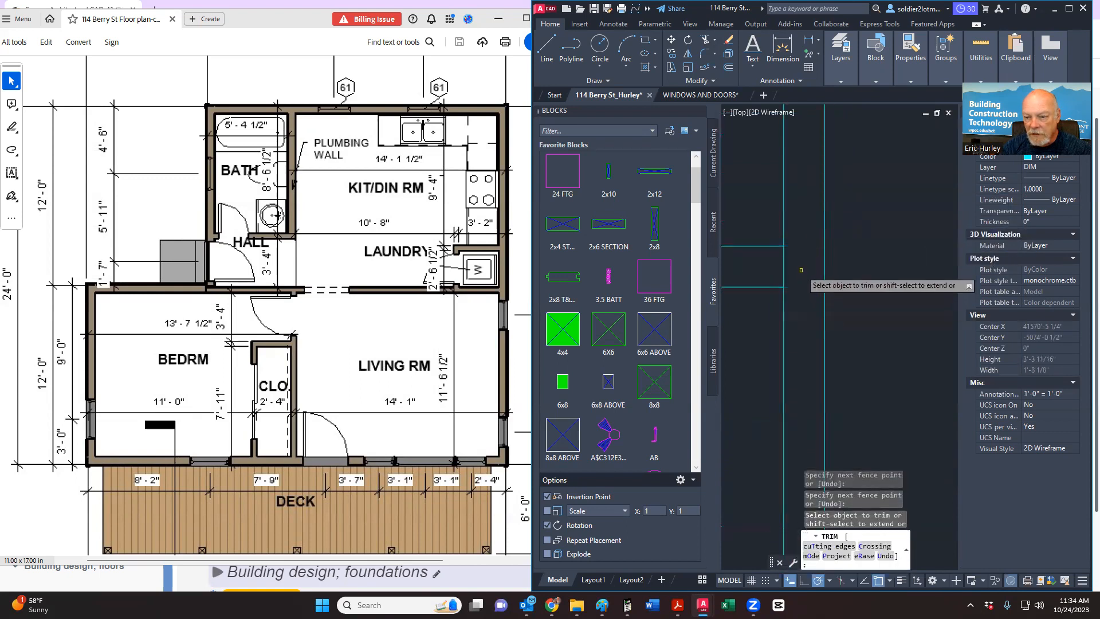
scroll(897, 301, down, 8)
scroll(803, 301, up, 6)
middle_drag(855, 303, 773, 313)
scroll(791, 253, down, 4)
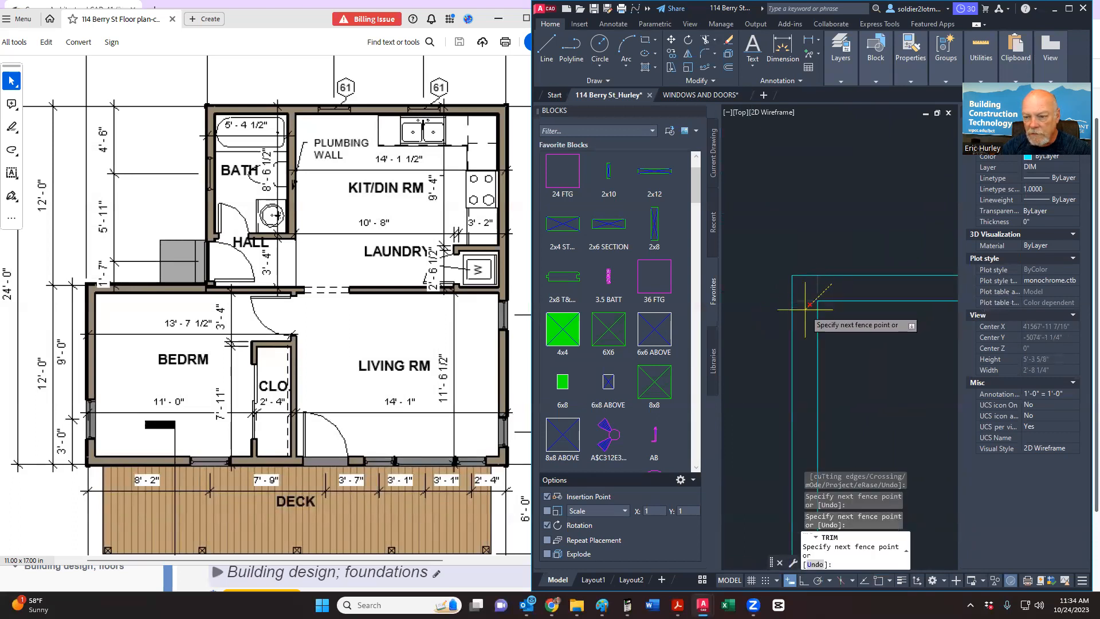
scroll(779, 240, down, 4)
scroll(786, 365, up, 8)
middle_drag(806, 329, 785, 330)
scroll(786, 329, down, 2)
click(927, 325)
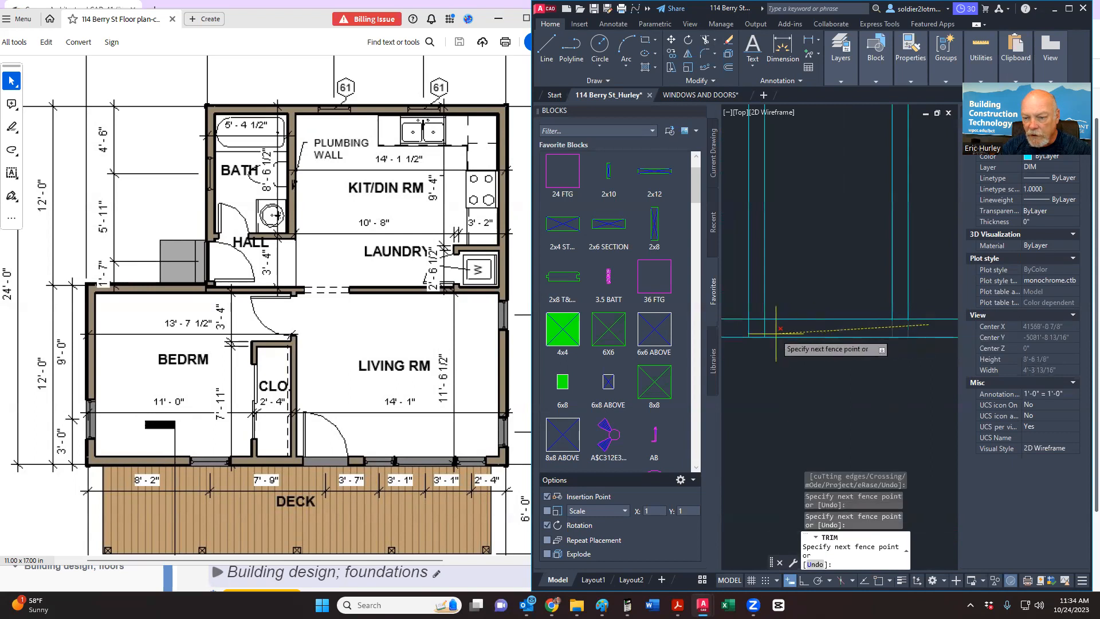
click(746, 327)
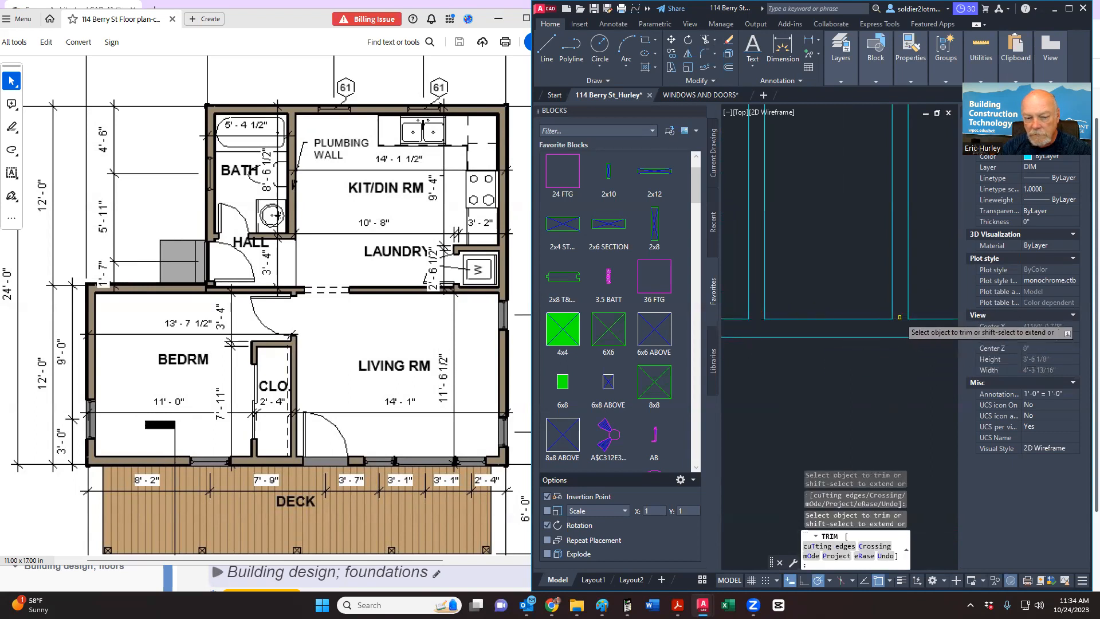
key(Return)
key(Escape)
scroll(835, 338, down, 6)
middle_drag(835, 339, 819, 368)
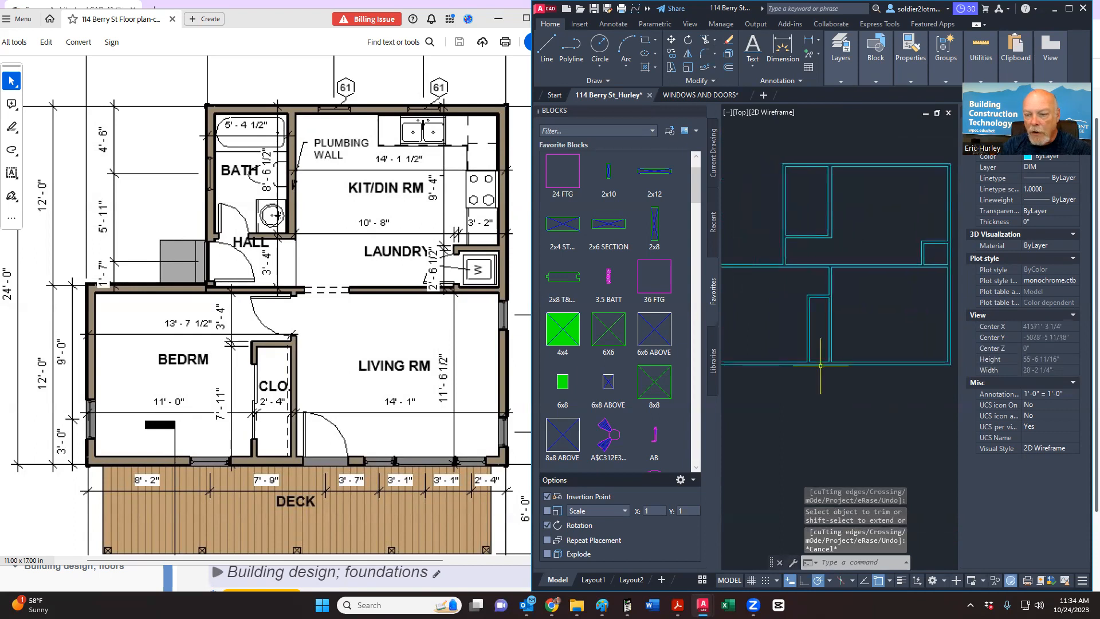
scroll(839, 370, down, 2)
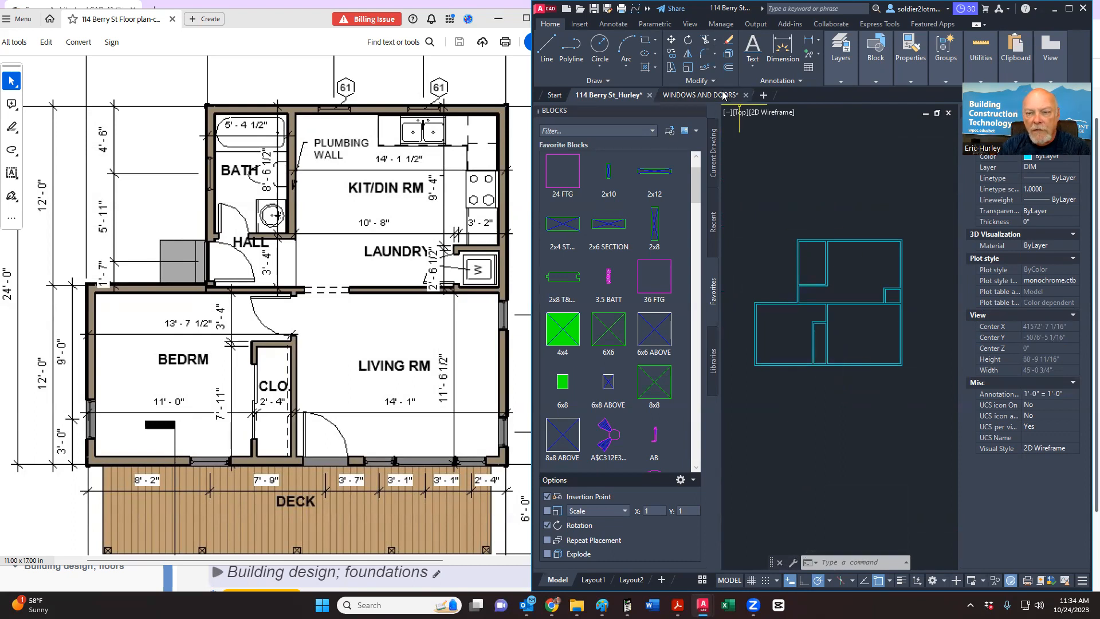
Step: Switch to the WINDOWS AND DOORS drawing and window-select the 3068 door block
click(700, 95)
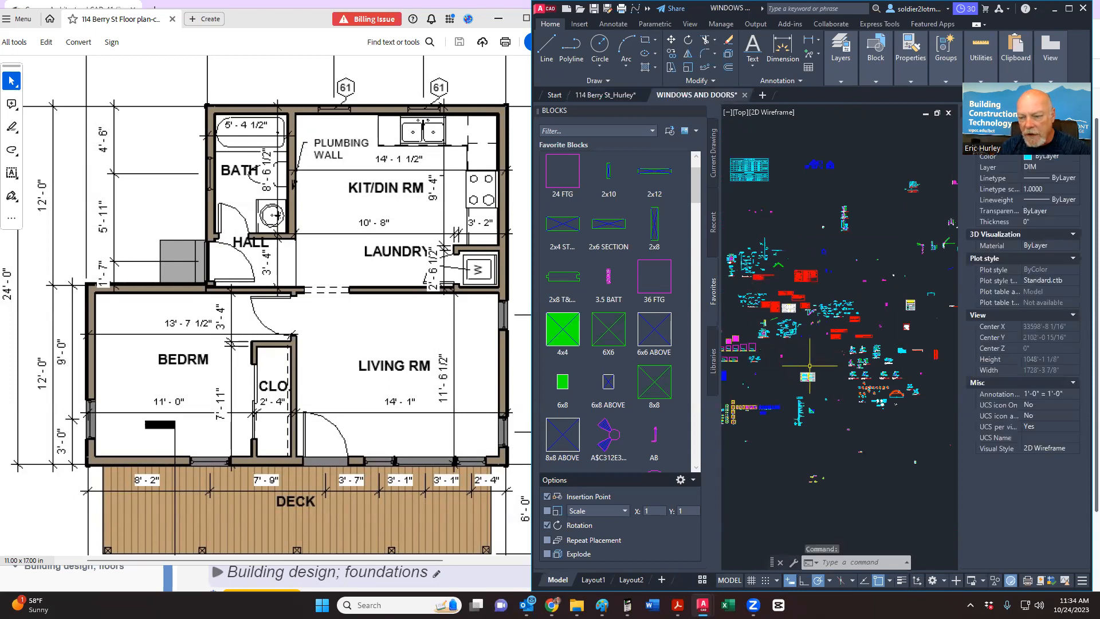
middle_drag(846, 386, 944, 374)
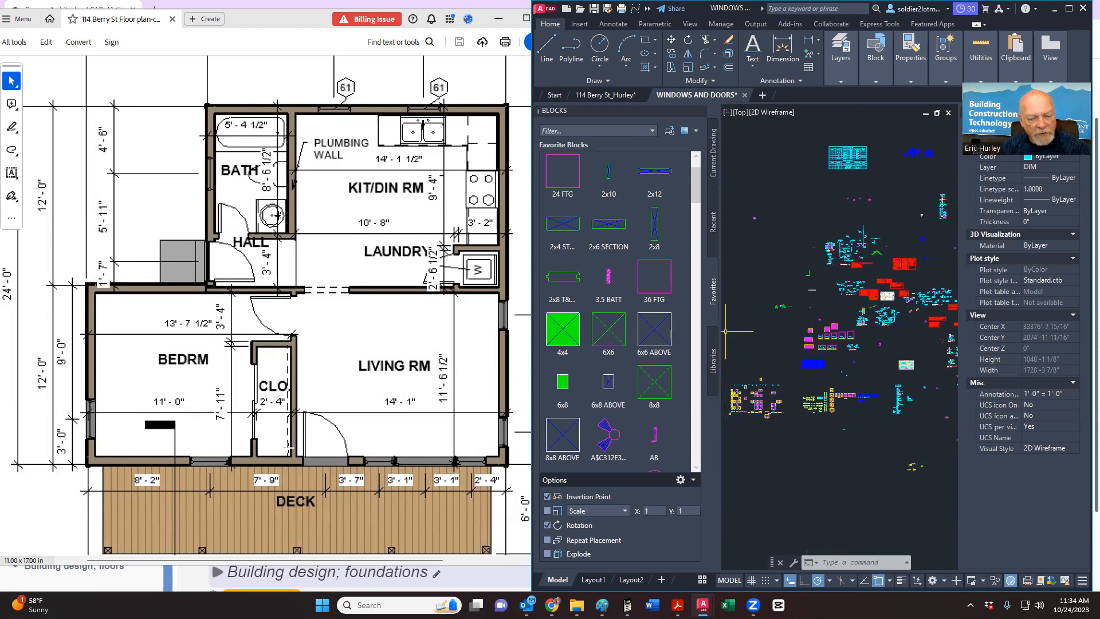
scroll(846, 412, up, 8)
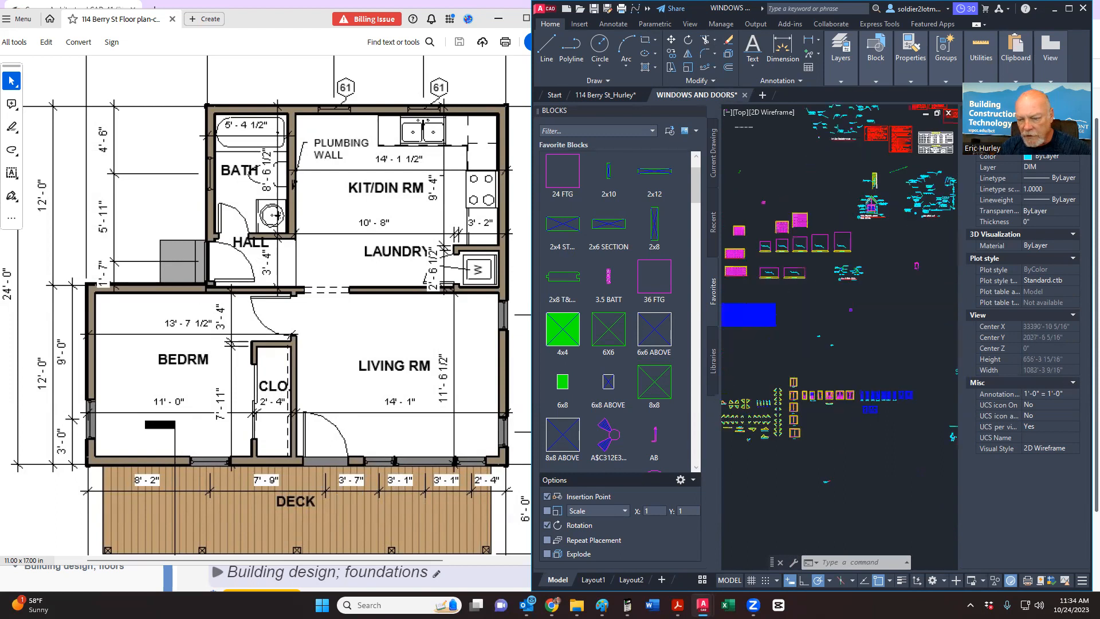
scroll(845, 413, down, 6)
scroll(790, 425, up, 8)
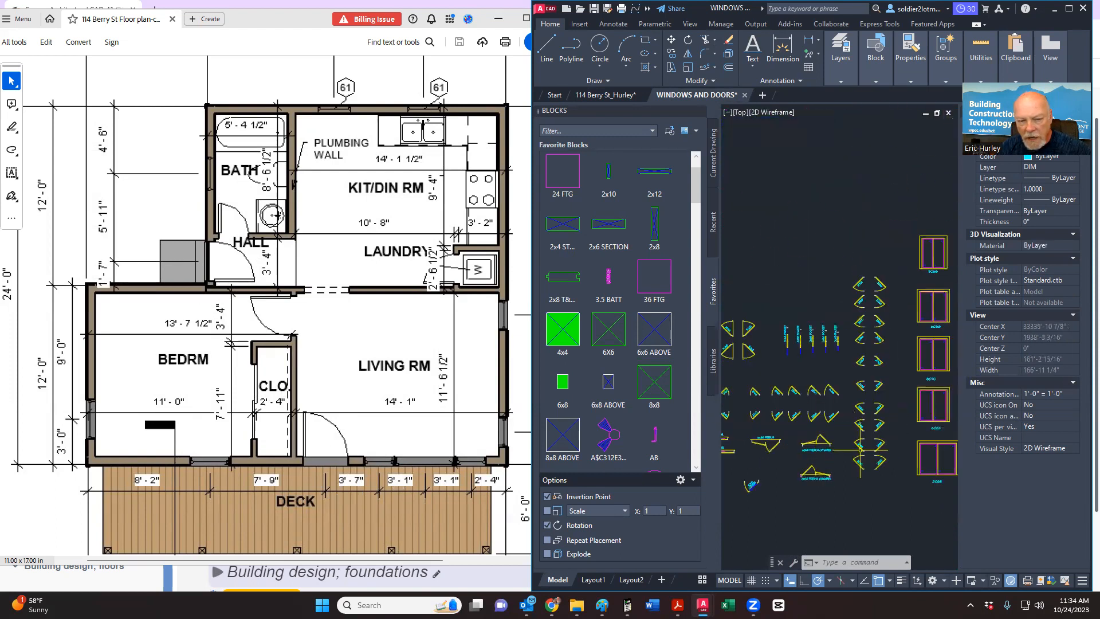
scroll(859, 446, up, 4)
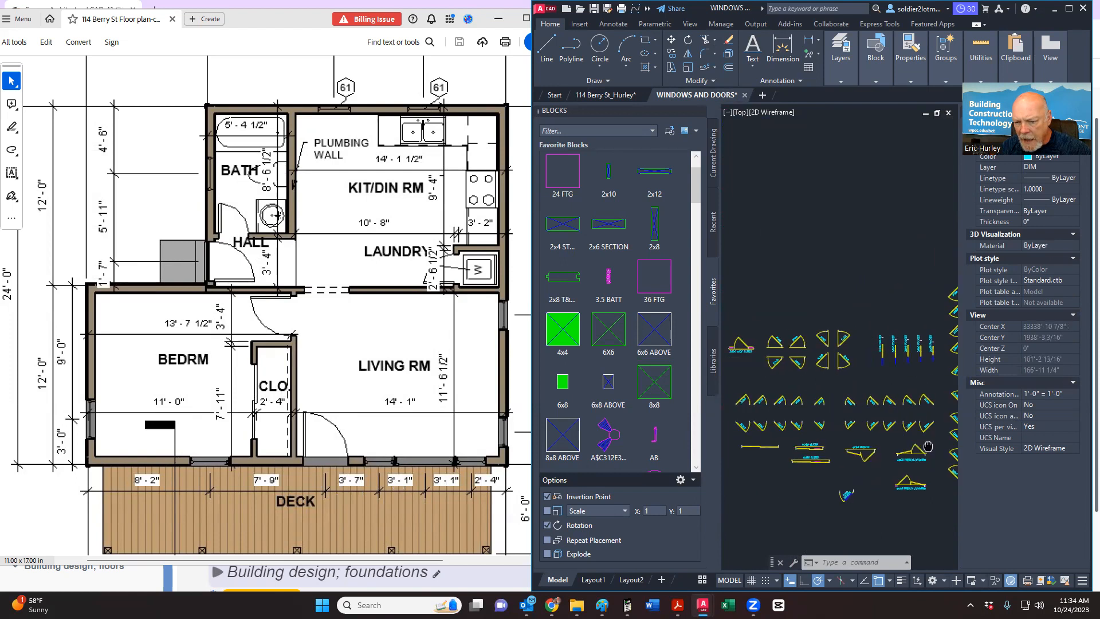
scroll(860, 446, down, 2)
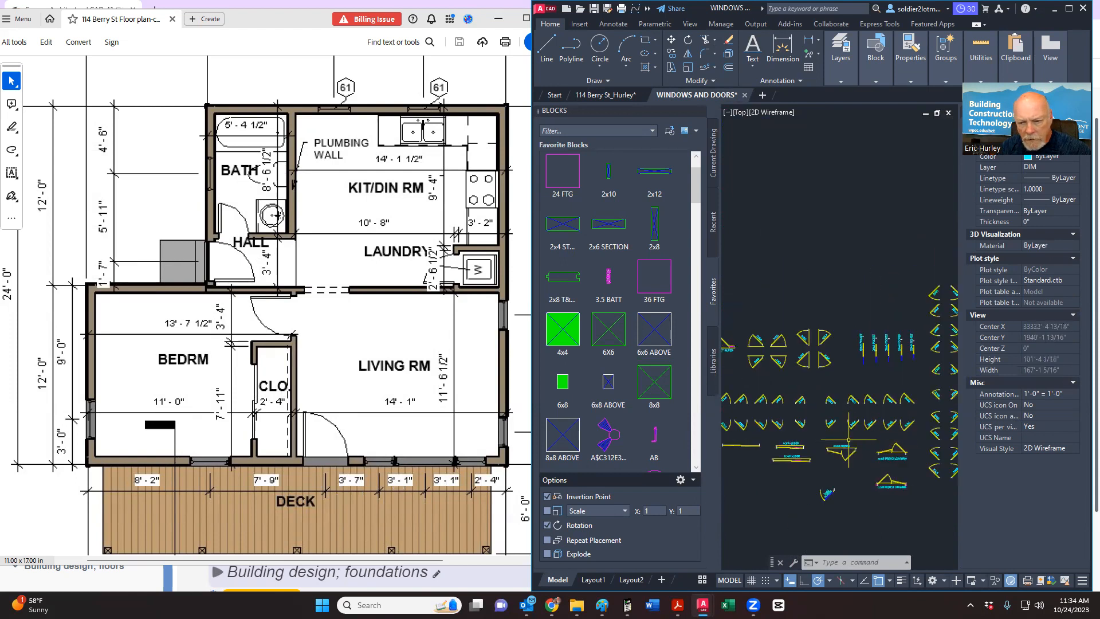
scroll(837, 408, up, 6)
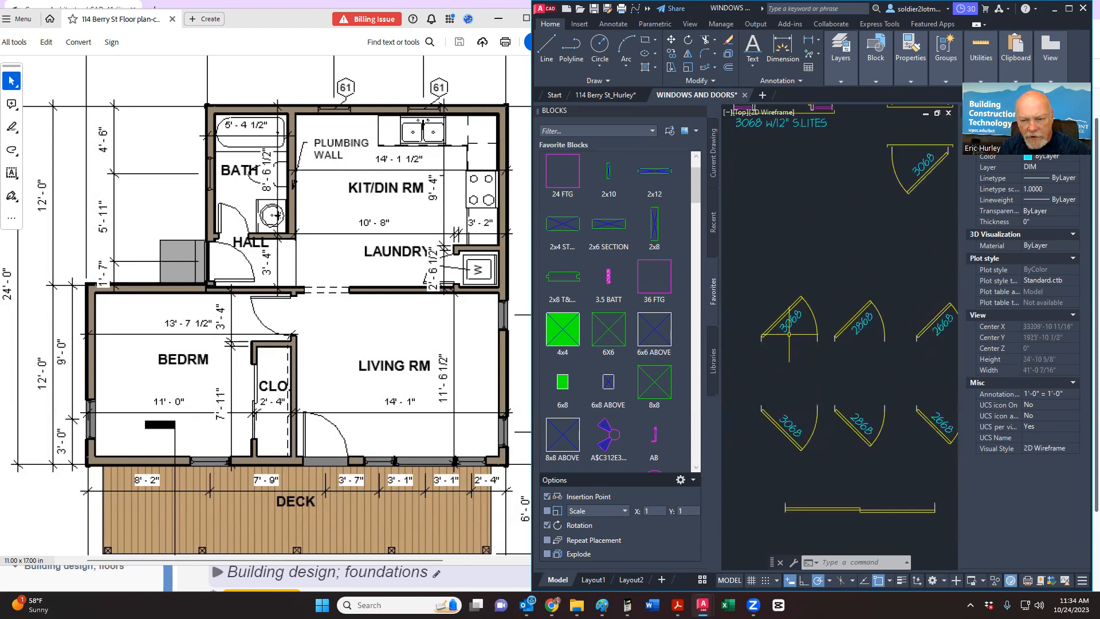
click(750, 353)
click(853, 240)
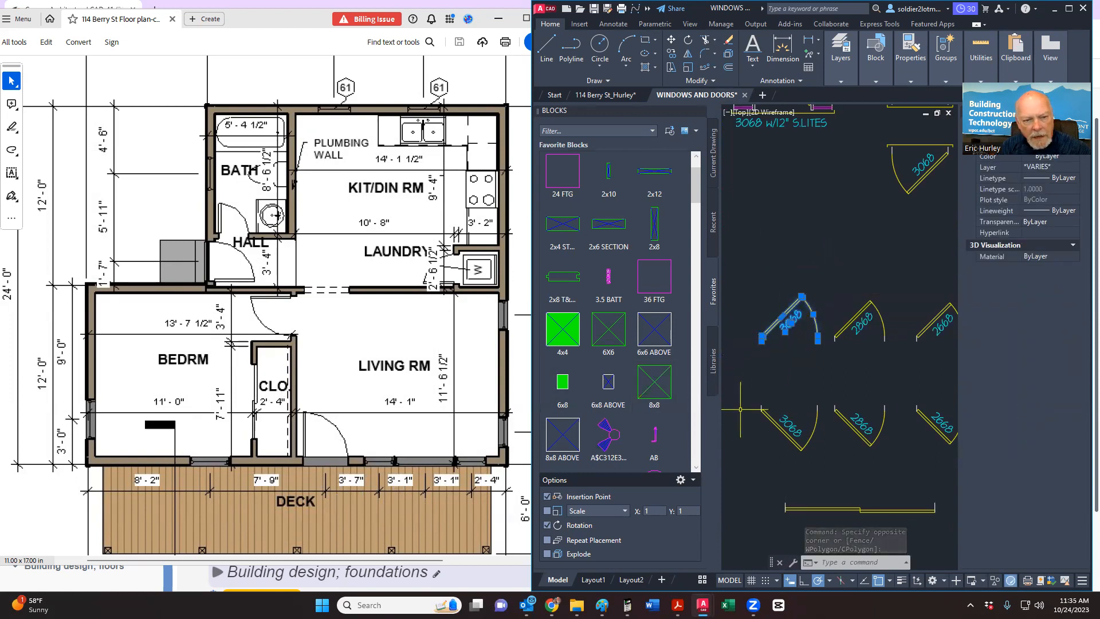
Step: Window-select the 2868 door block and copy it to the clipboard
middle_drag(740, 411, 726, 411)
click(809, 455)
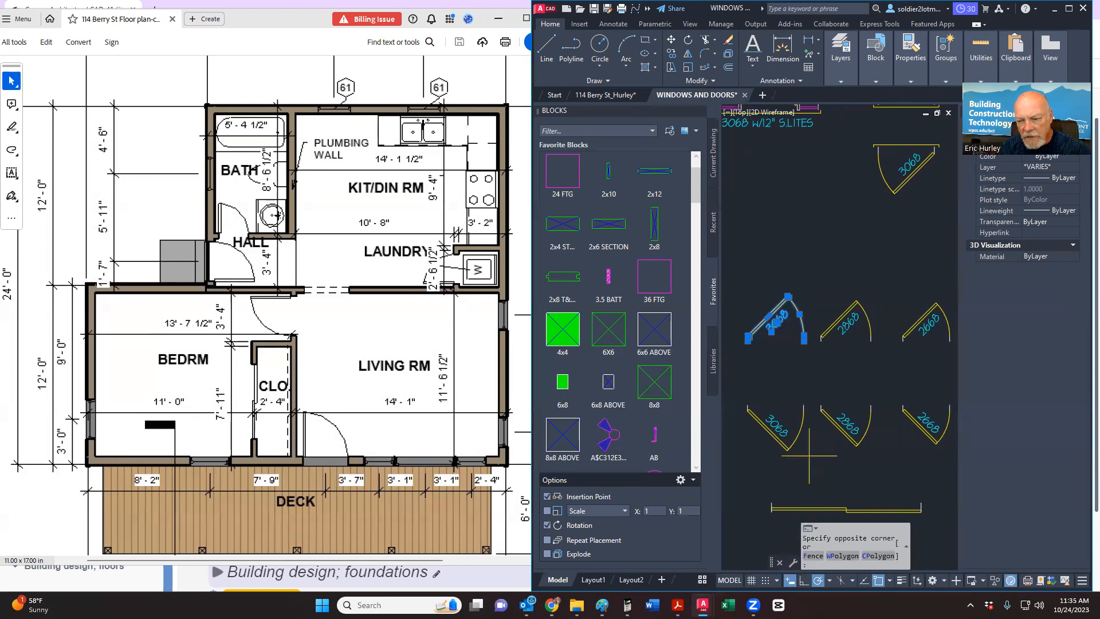
click(834, 467)
scroll(835, 424, down, 3)
middle_drag(873, 421, 749, 420)
middle_drag(902, 398, 697, 415)
middle_drag(942, 410, 861, 406)
scroll(862, 406, down, 2)
middle_drag(912, 437, 824, 415)
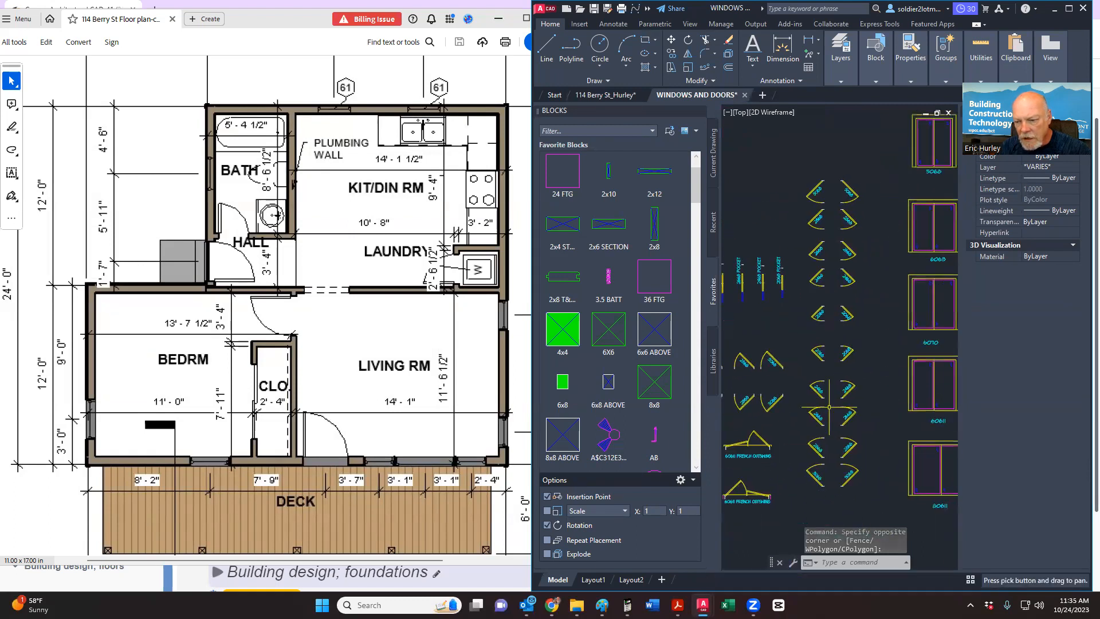
scroll(858, 429, up, 4)
click(788, 508)
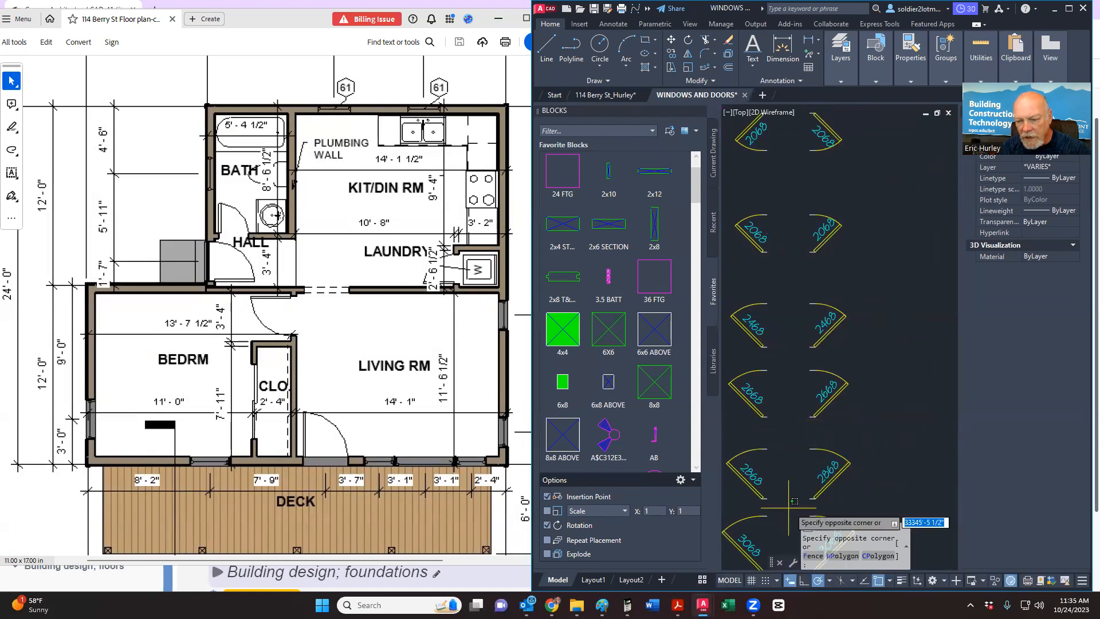
click(857, 440)
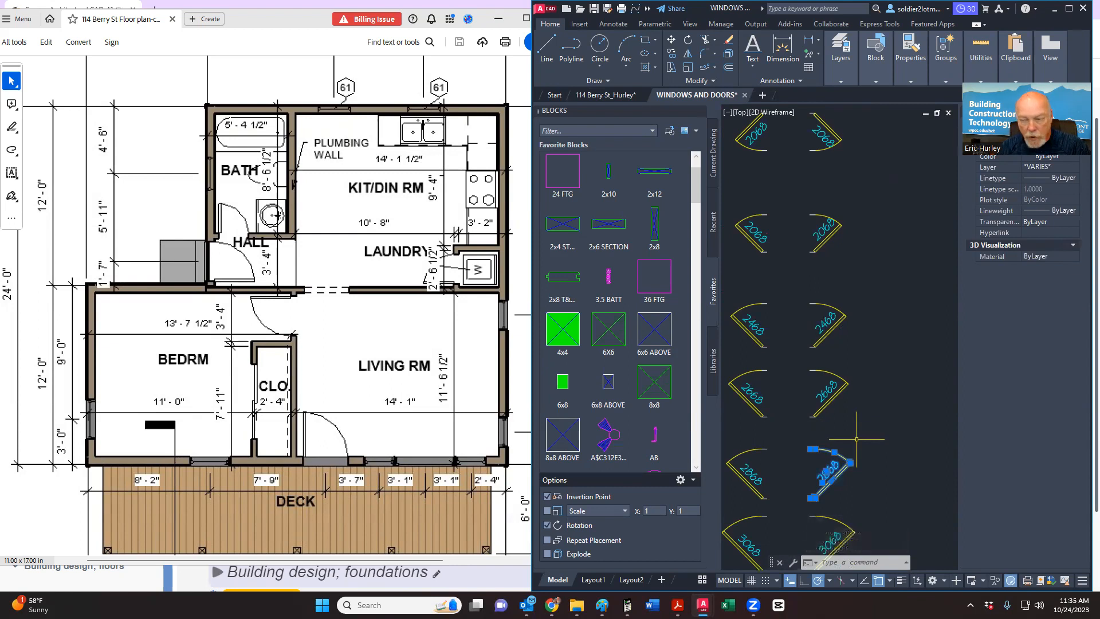
key(ctrl+c)
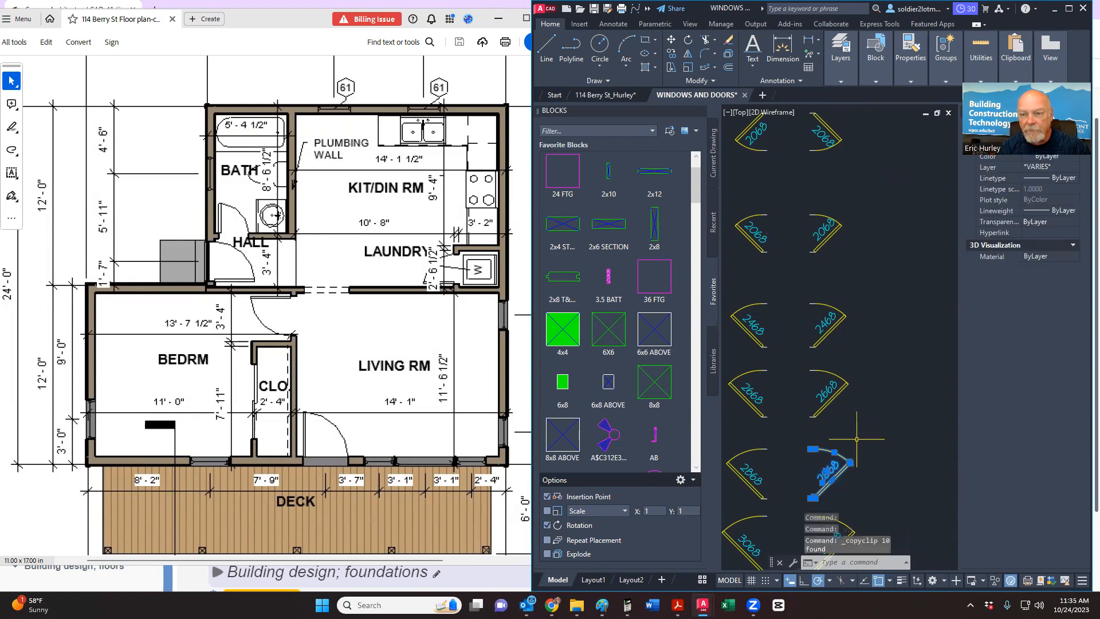
click(616, 96)
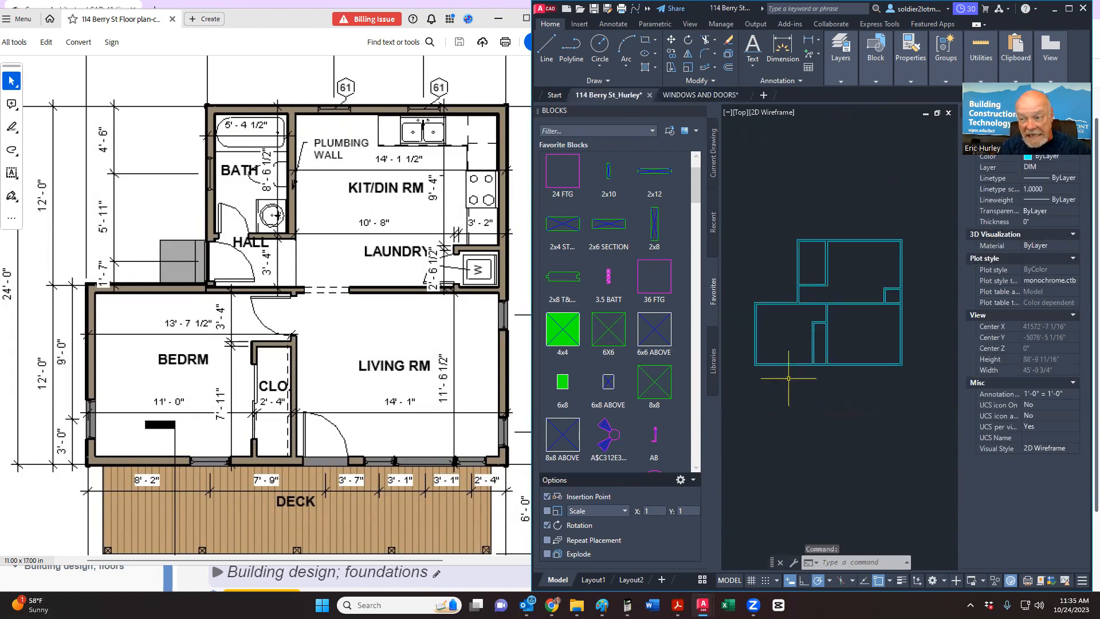
key(ctrl+v)
scroll(845, 440, down, 4)
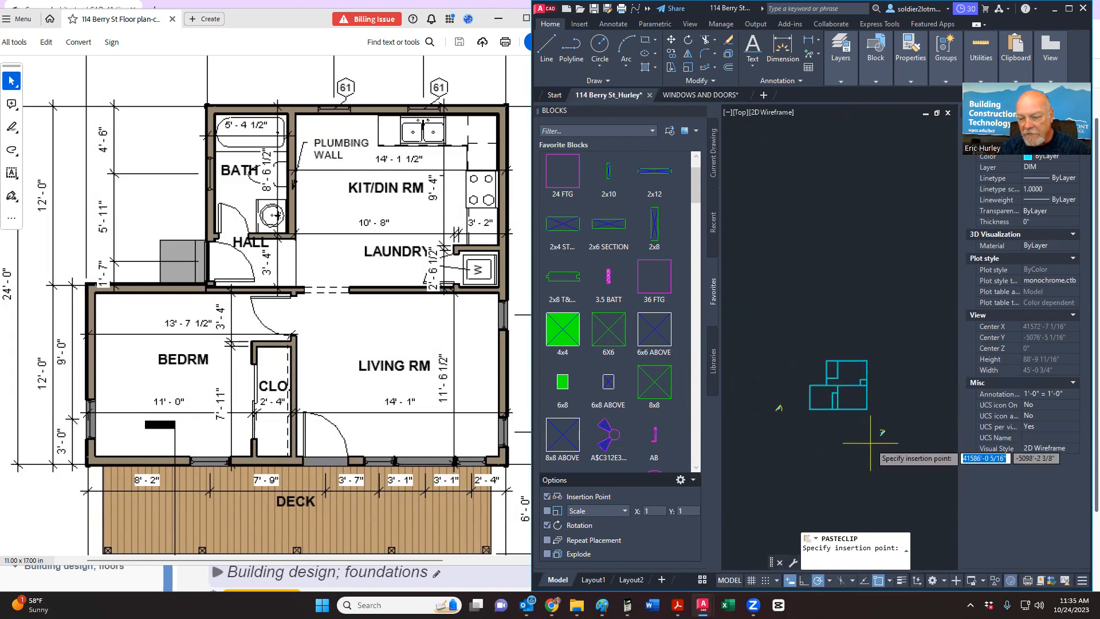
click(871, 443)
scroll(771, 410, up, 7)
Step: Move the pasted door so its jamb endpoint snaps to the wall corner
click(771, 422)
click(837, 347)
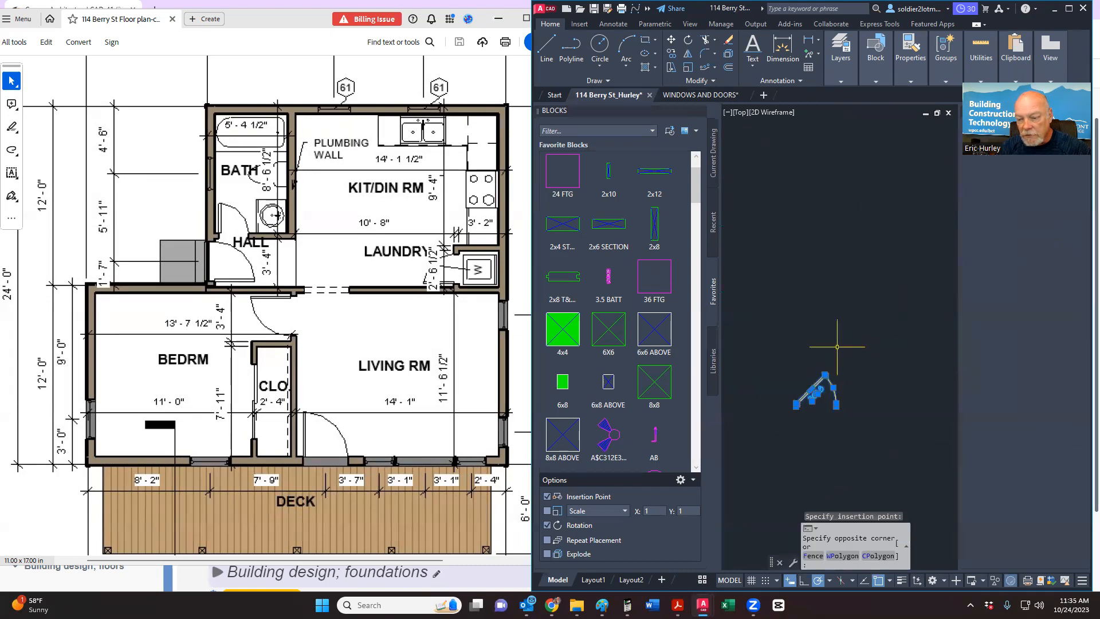
right_click(837, 347)
key(Escape)
key(Escape)
key(Escape)
click(782, 429)
click(878, 354)
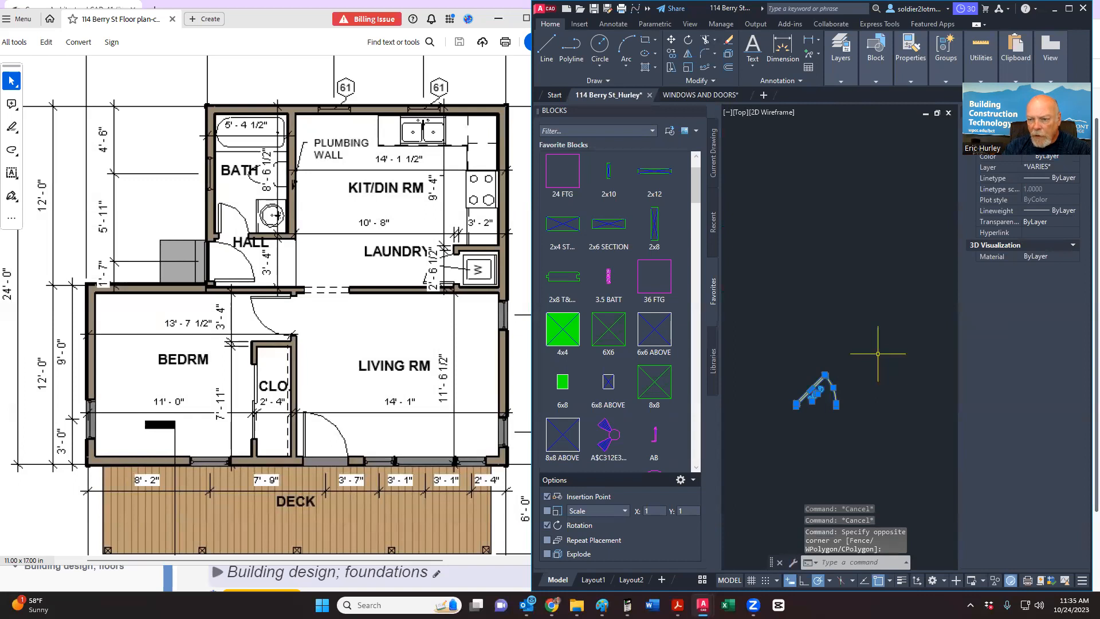
right_click(879, 358)
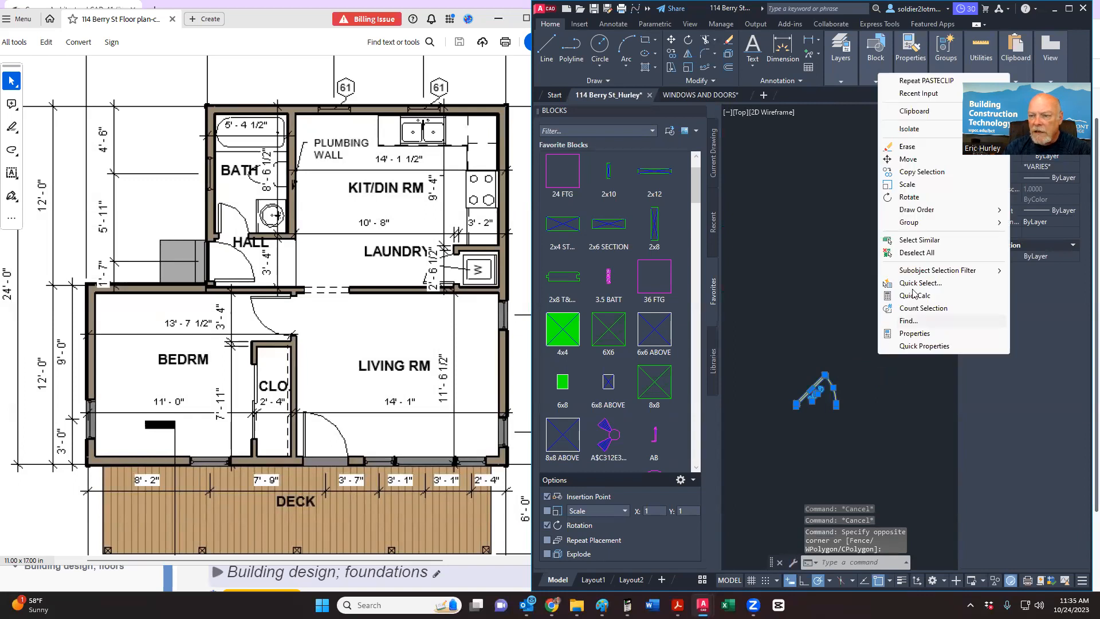
click(919, 163)
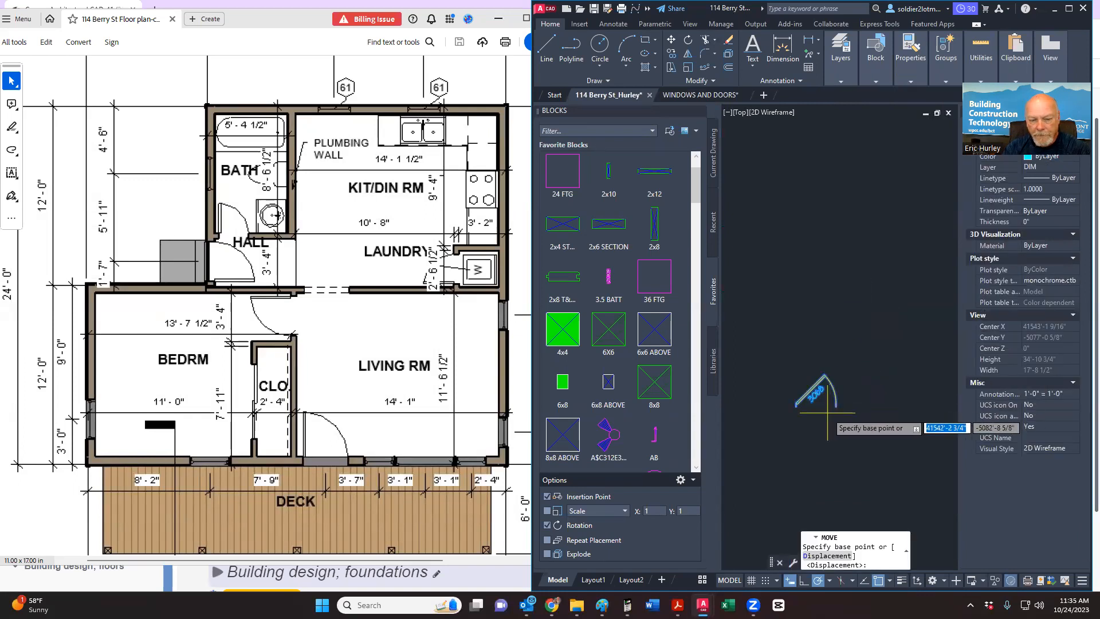
scroll(819, 410, up, 8)
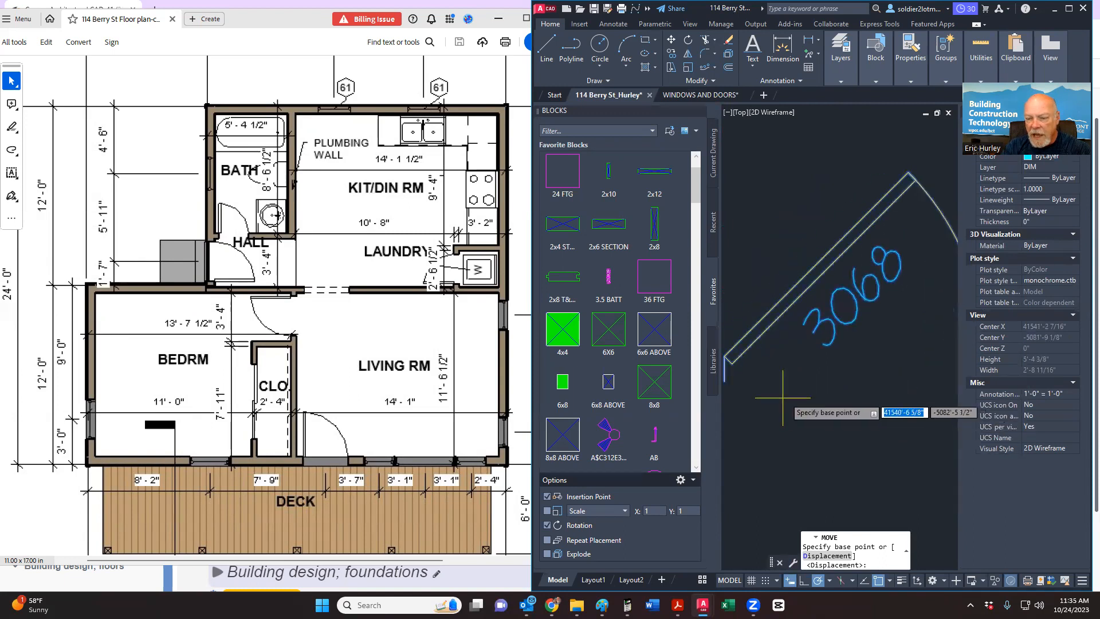
scroll(782, 397, up, 3)
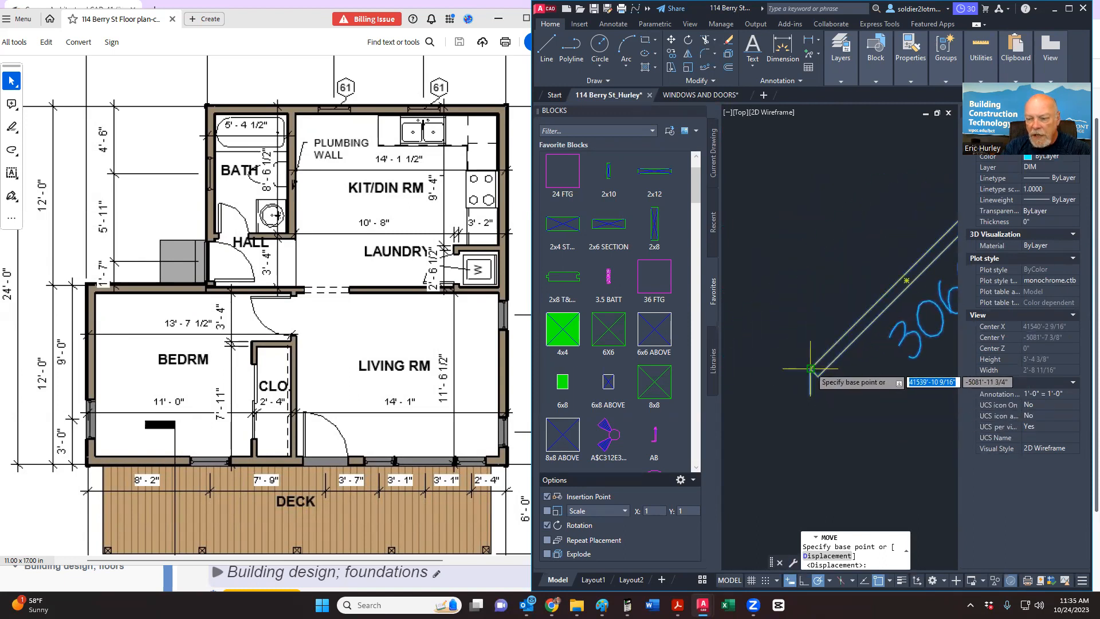
scroll(810, 368, up, 3)
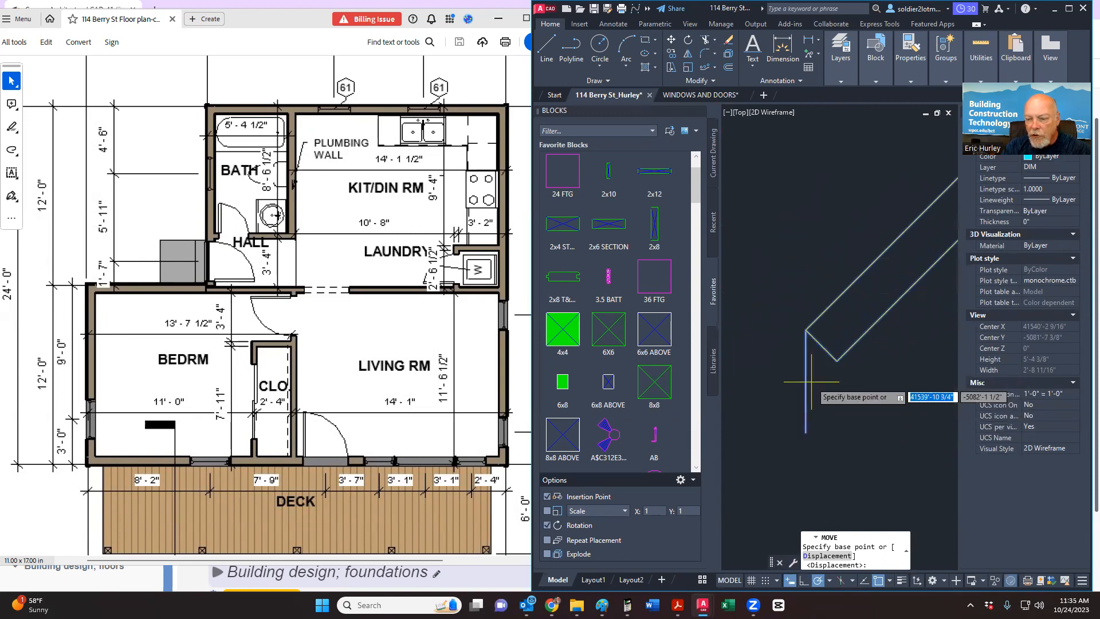
click(805, 330)
scroll(813, 344, down, 5)
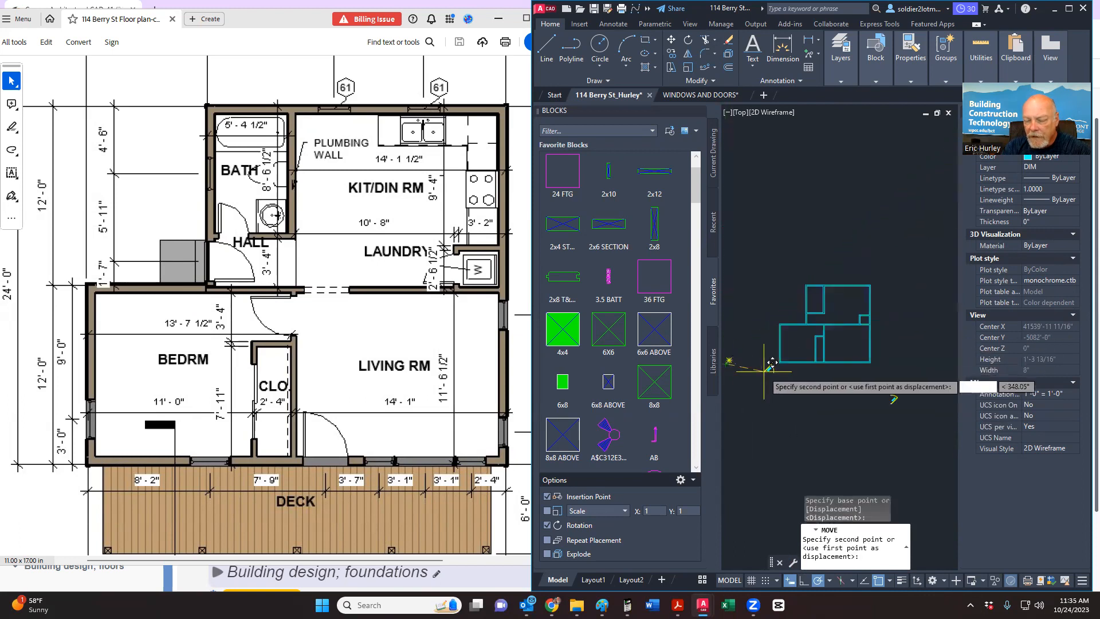
scroll(825, 370, up, 5)
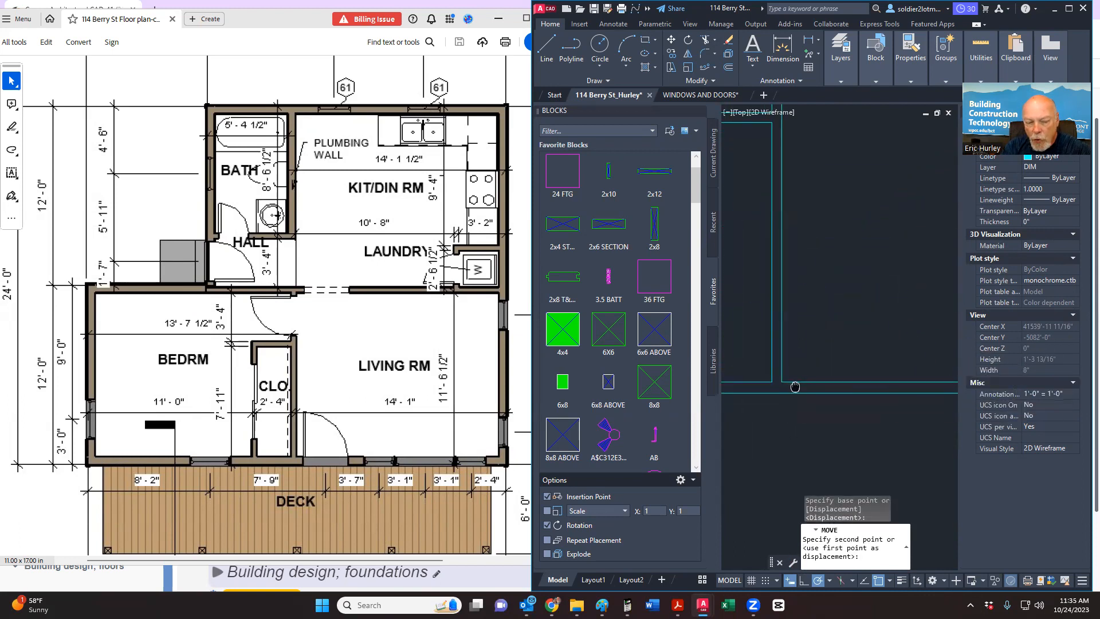
click(792, 376)
scroll(779, 320, down, 3)
scroll(785, 287, up, 4)
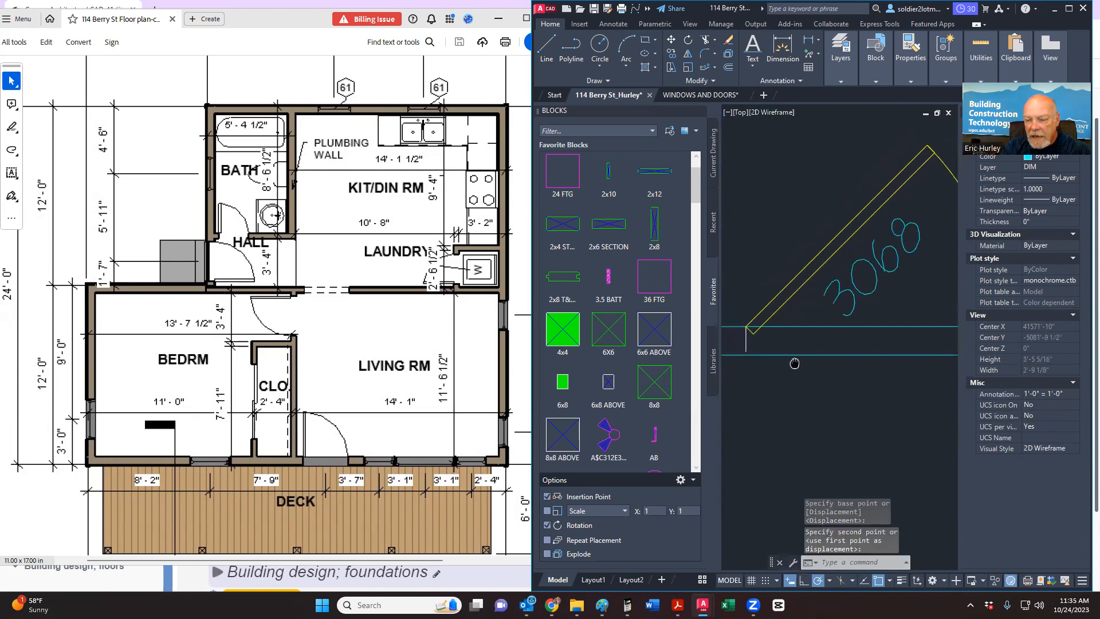
scroll(751, 355, up, 3)
scroll(771, 347, down, 3)
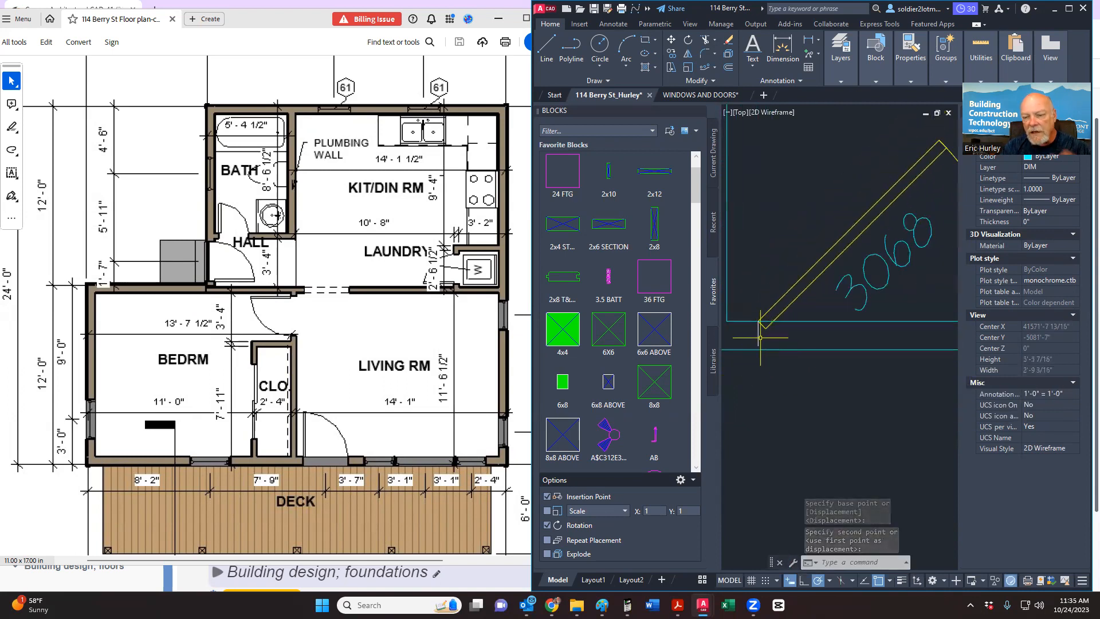
Step: Delete the door block from the floor plan
middle_drag(786, 332, 776, 329)
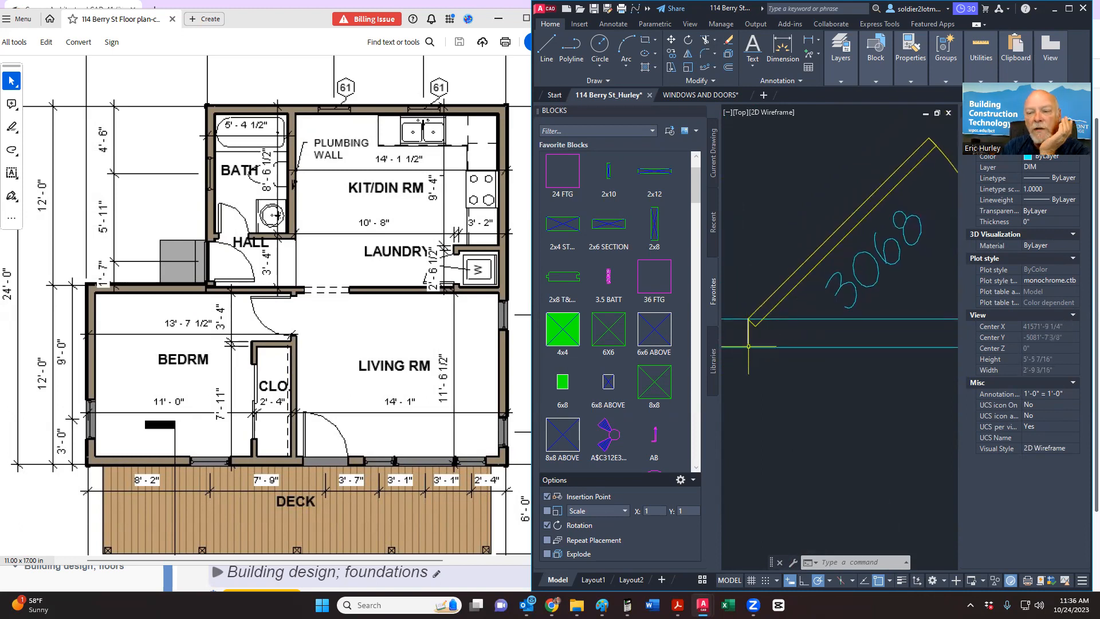
scroll(825, 327, down, 4)
click(794, 361)
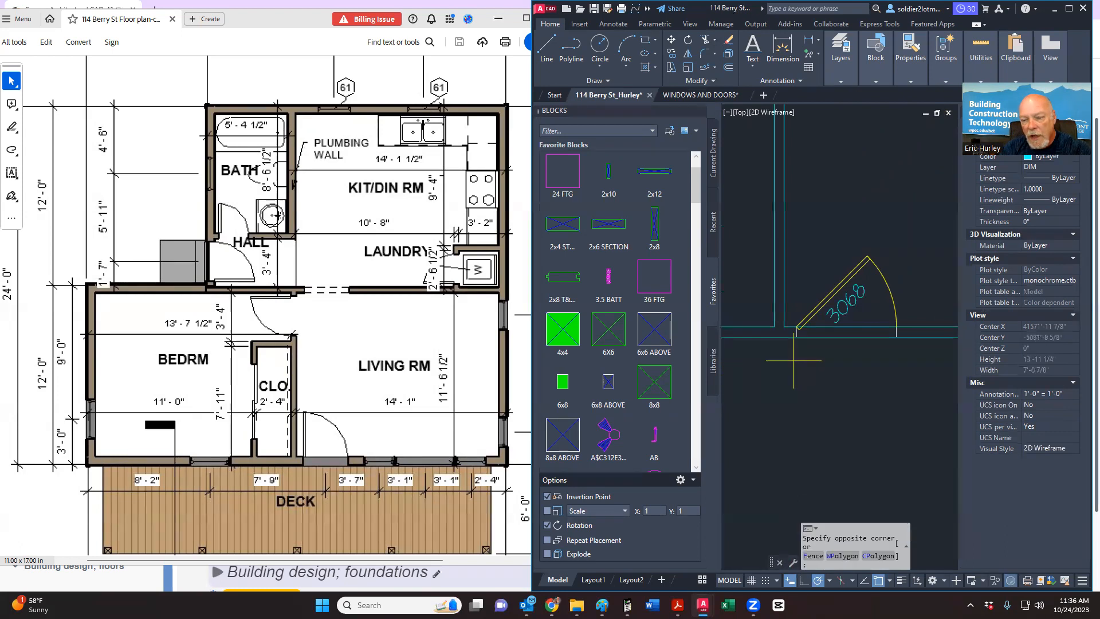
click(913, 239)
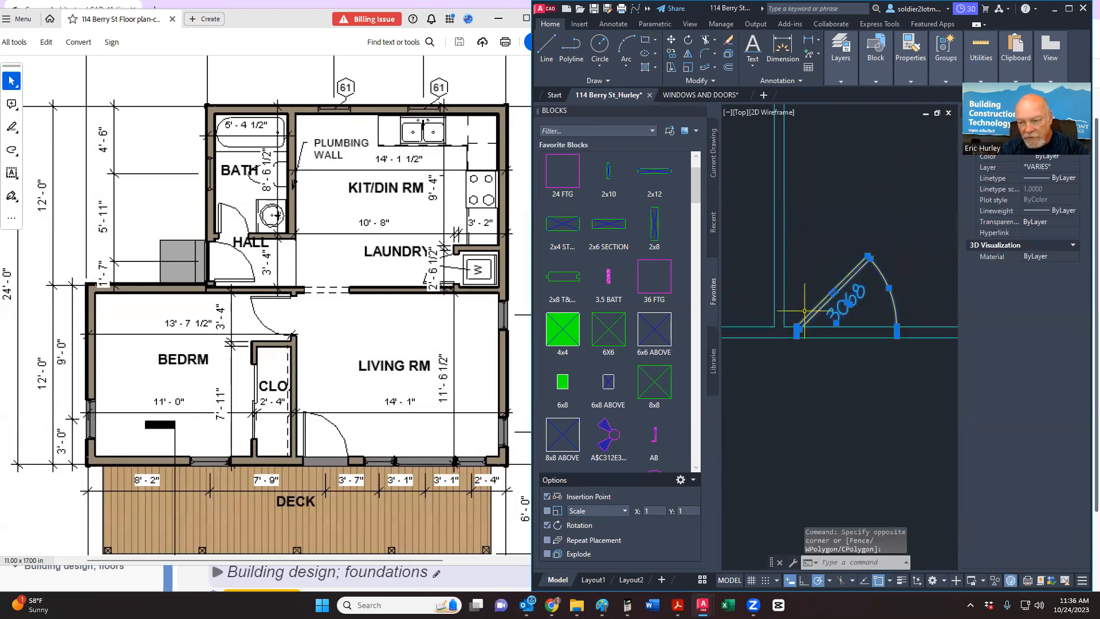
key(Delete)
click(700, 94)
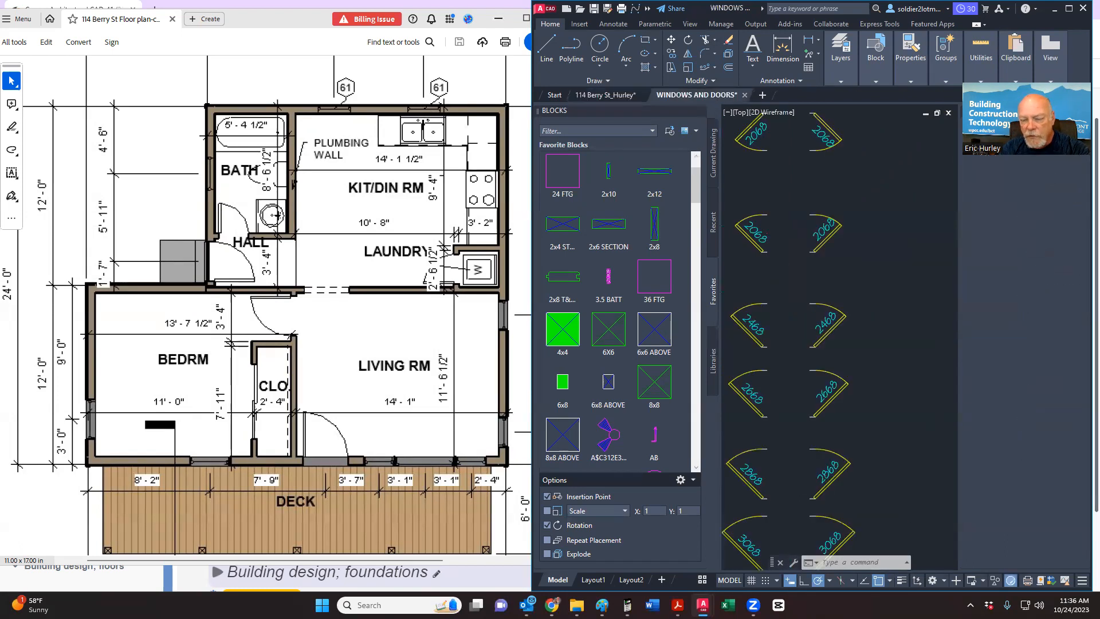
scroll(856, 298, down, 5)
middle_drag(850, 366, 884, 380)
scroll(802, 264, up, 8)
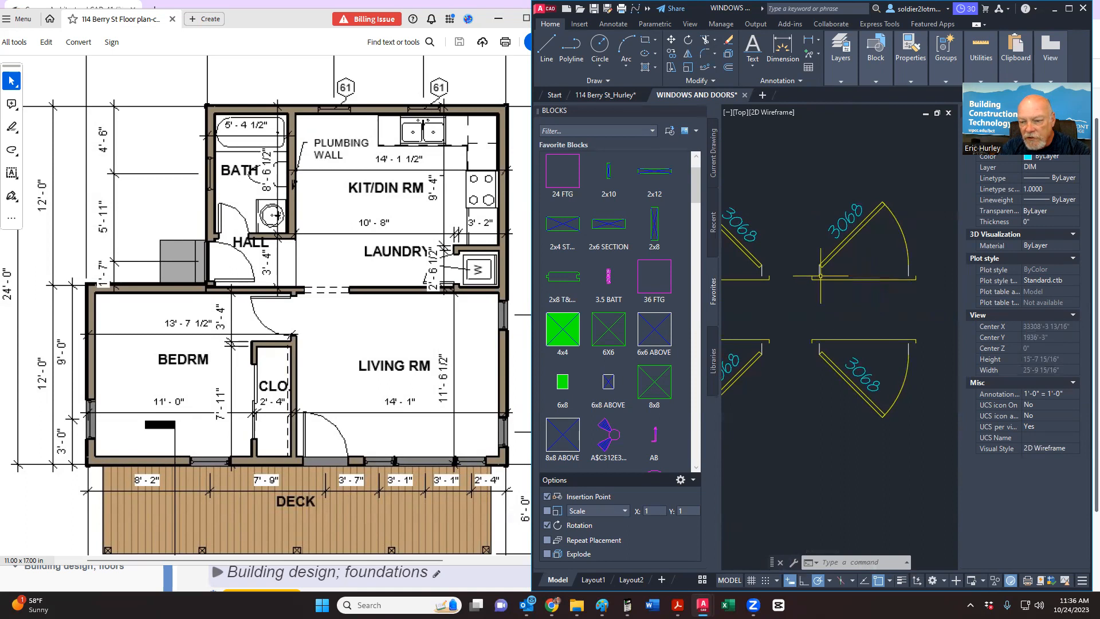
click(805, 301)
click(929, 196)
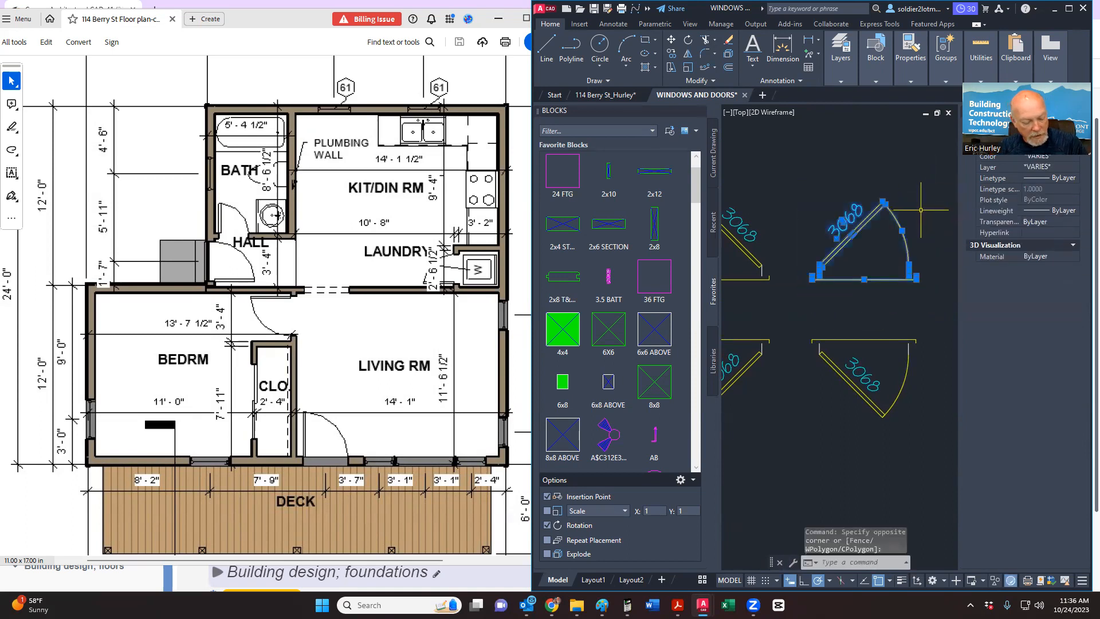
key(ctrl+c)
click(606, 95)
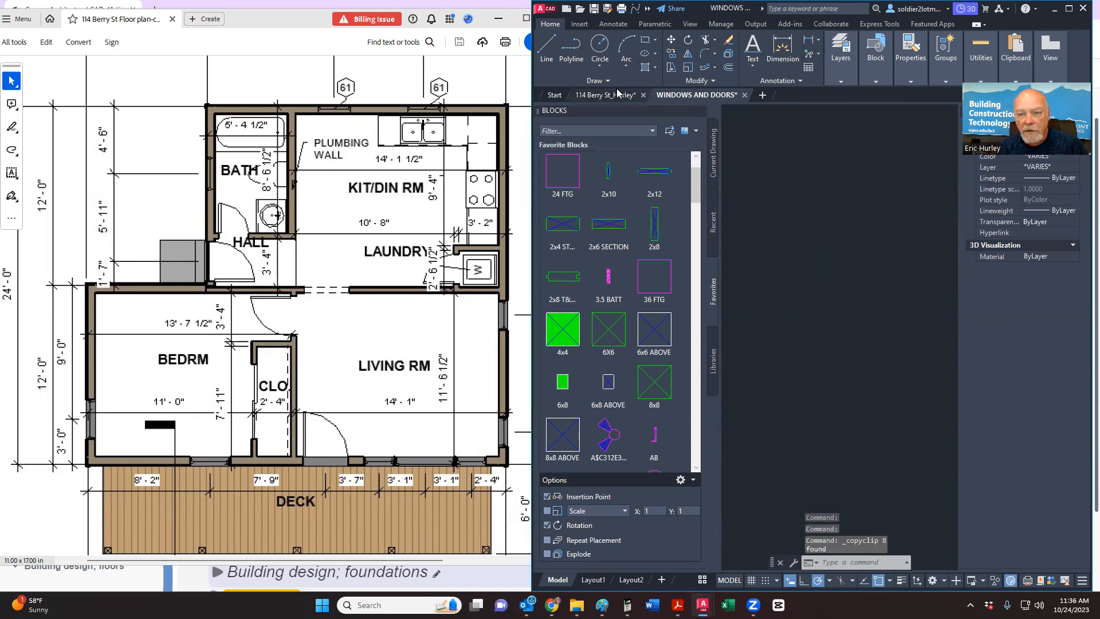
key(ctrl+v)
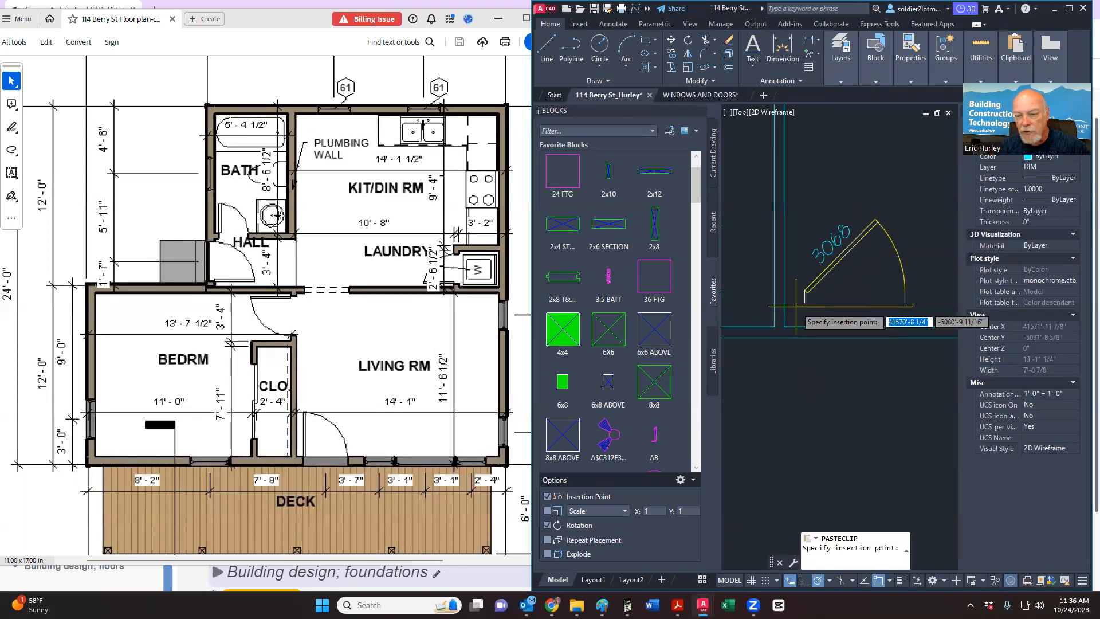
click(782, 439)
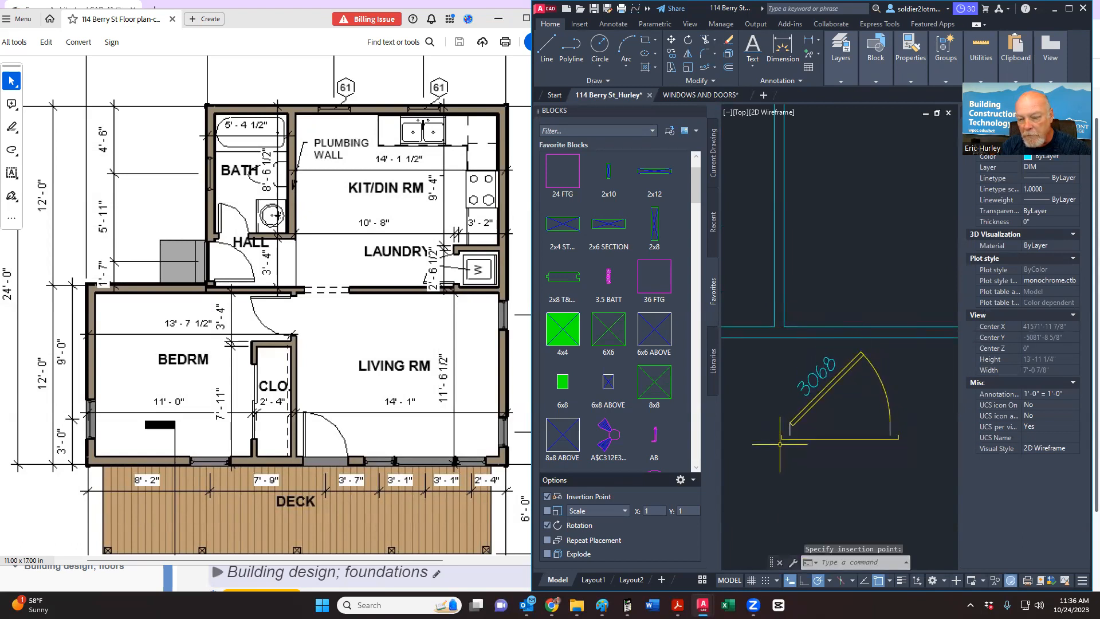
Step: Move the pasted 3068 door from its jamb point onto the wall jamb
click(777, 448)
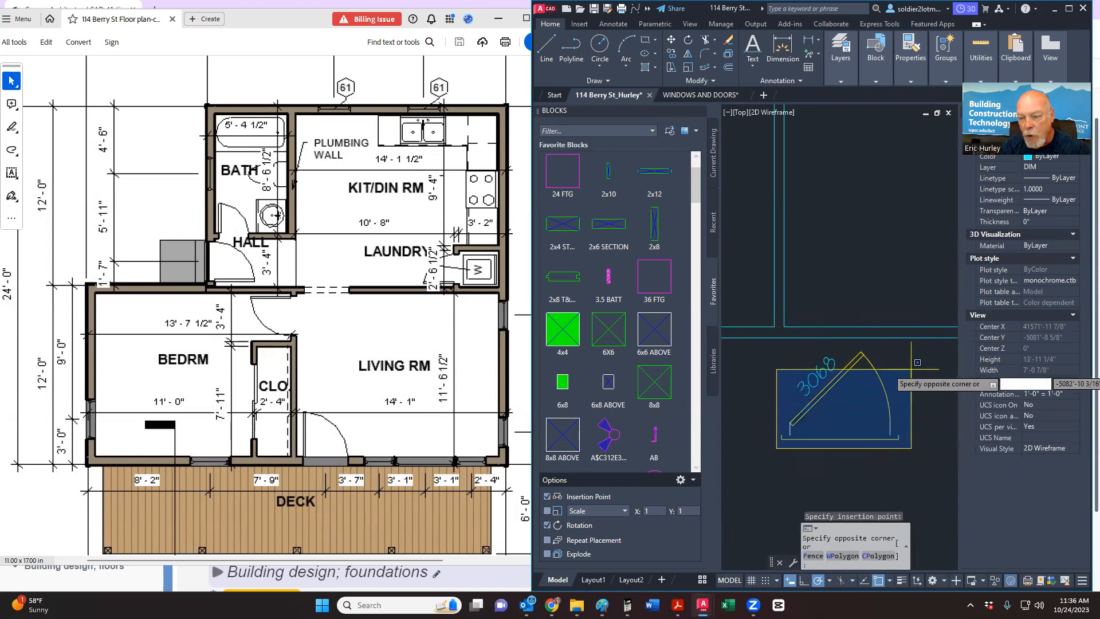
click(914, 342)
right_click(915, 342)
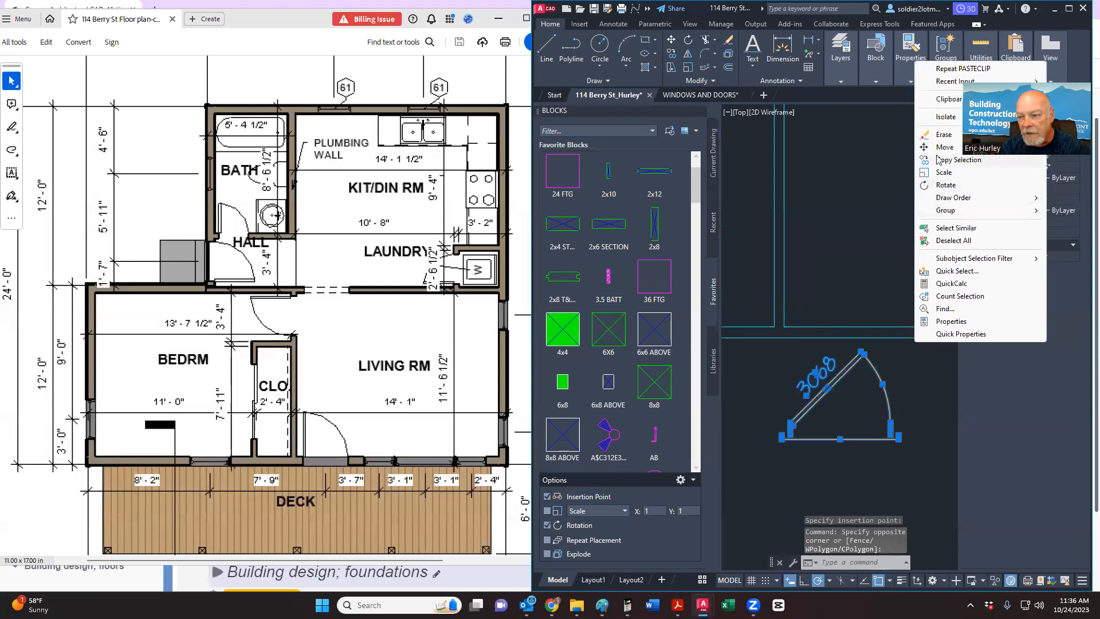
click(944, 148)
scroll(792, 446, up, 5)
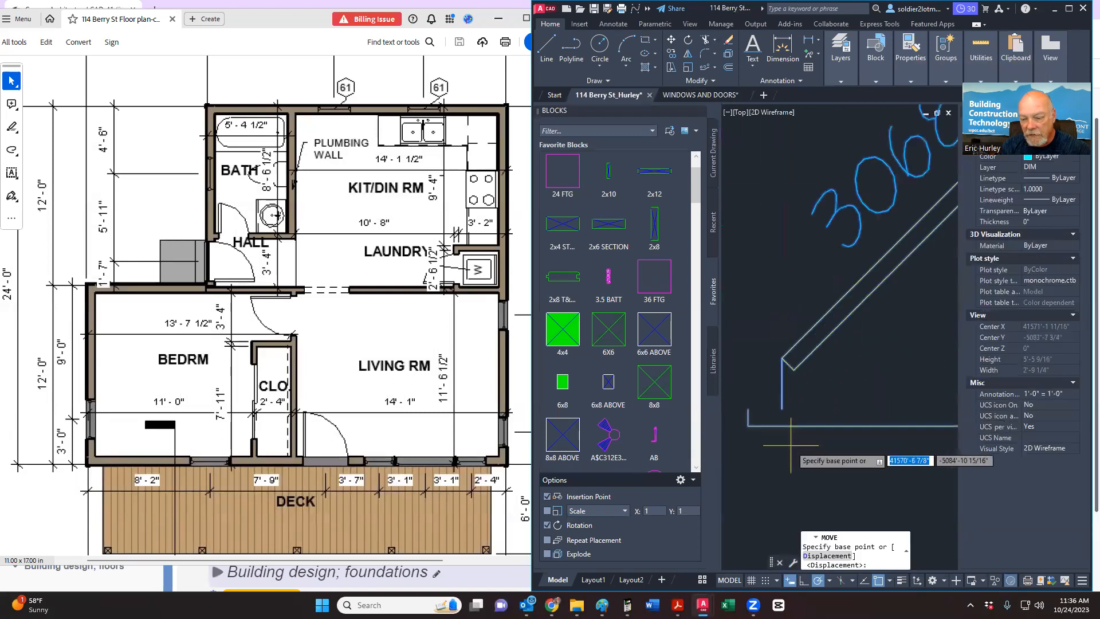
click(783, 360)
scroll(795, 428, down, 5)
scroll(804, 312, up, 3)
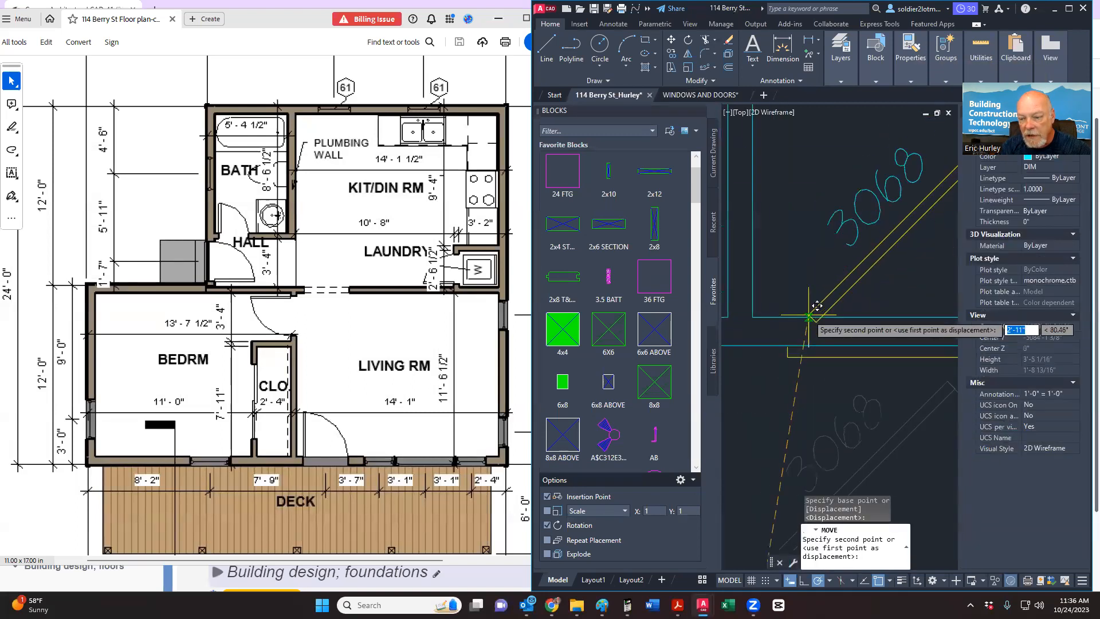
click(797, 316)
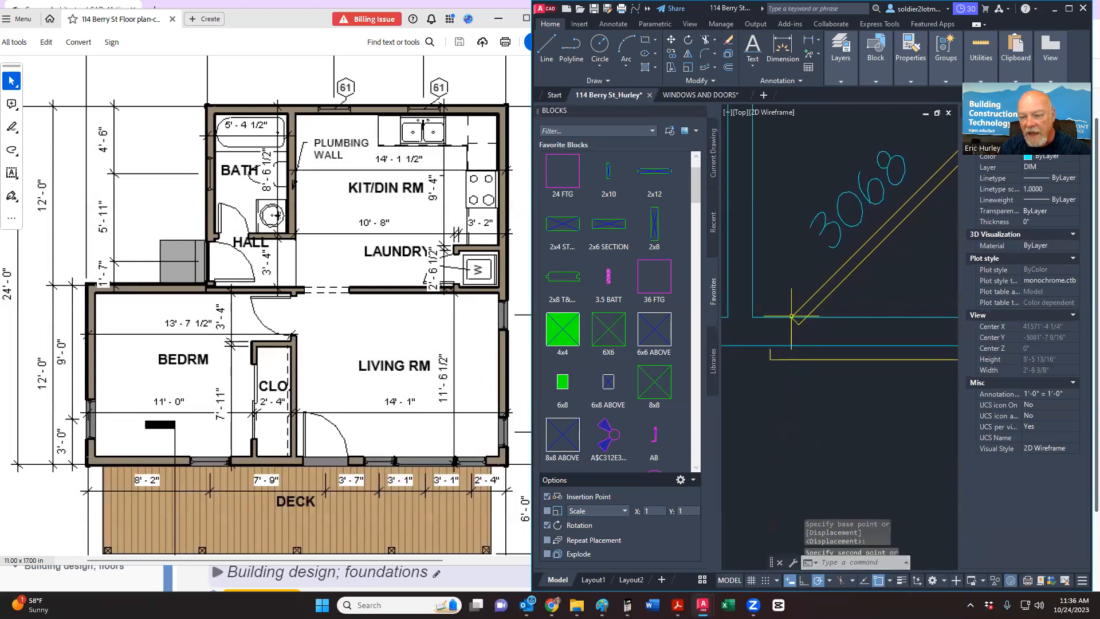
scroll(814, 418, down, 3)
middle_drag(813, 419, 800, 361)
scroll(801, 359, up, 2)
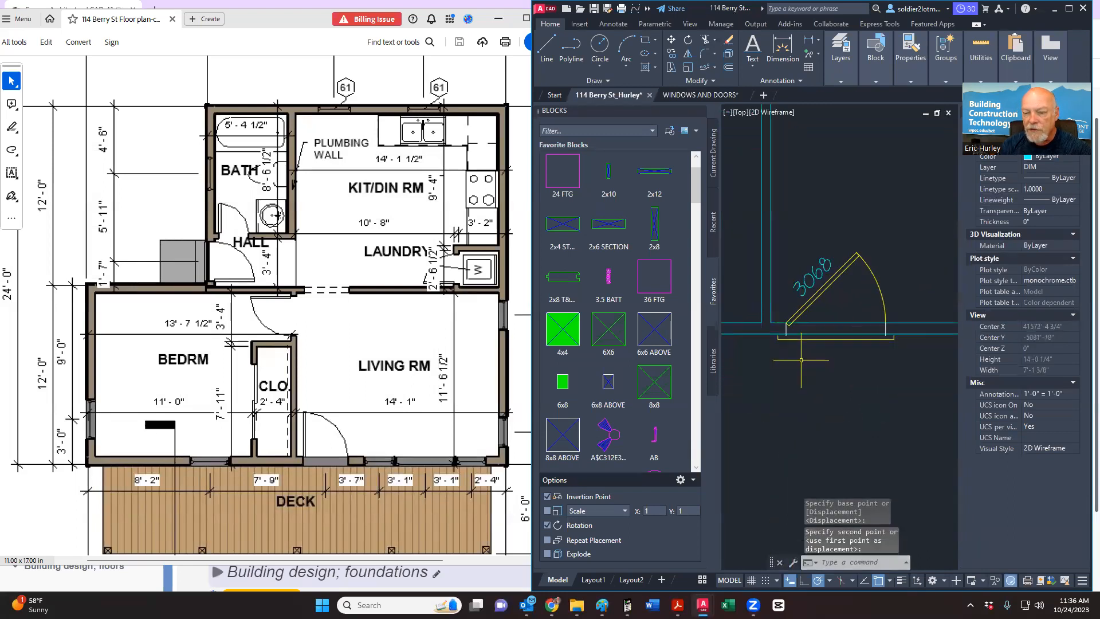
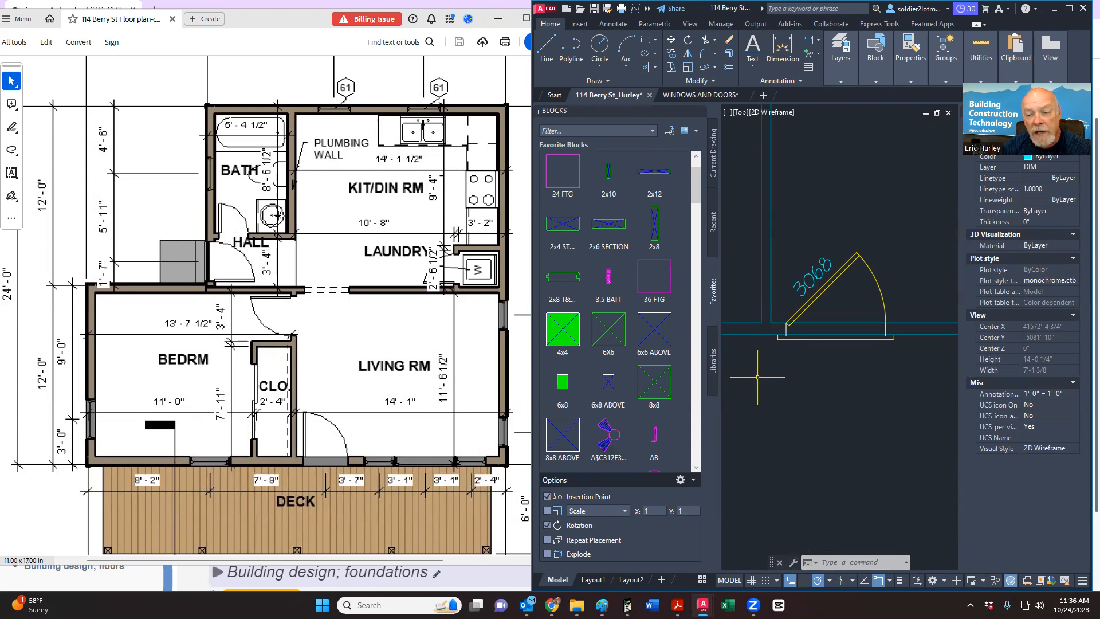
Step: Zoom out to show the whole floor-plan outline and expand the Draw panel's extra tools
scroll(774, 447, down, 4)
middle_drag(830, 443, 893, 413)
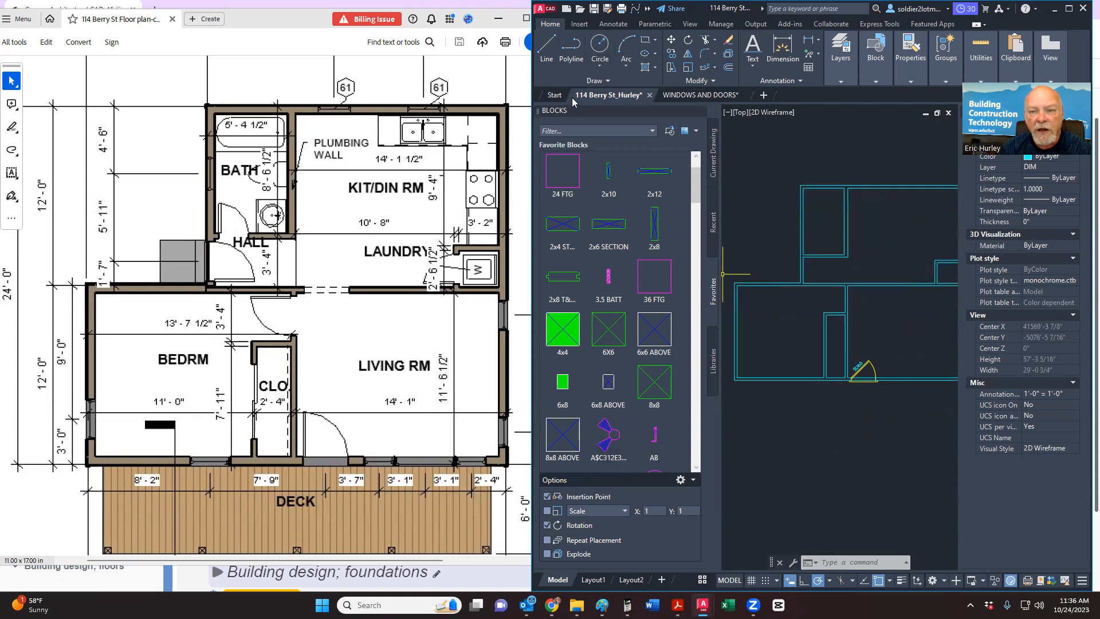
click(598, 83)
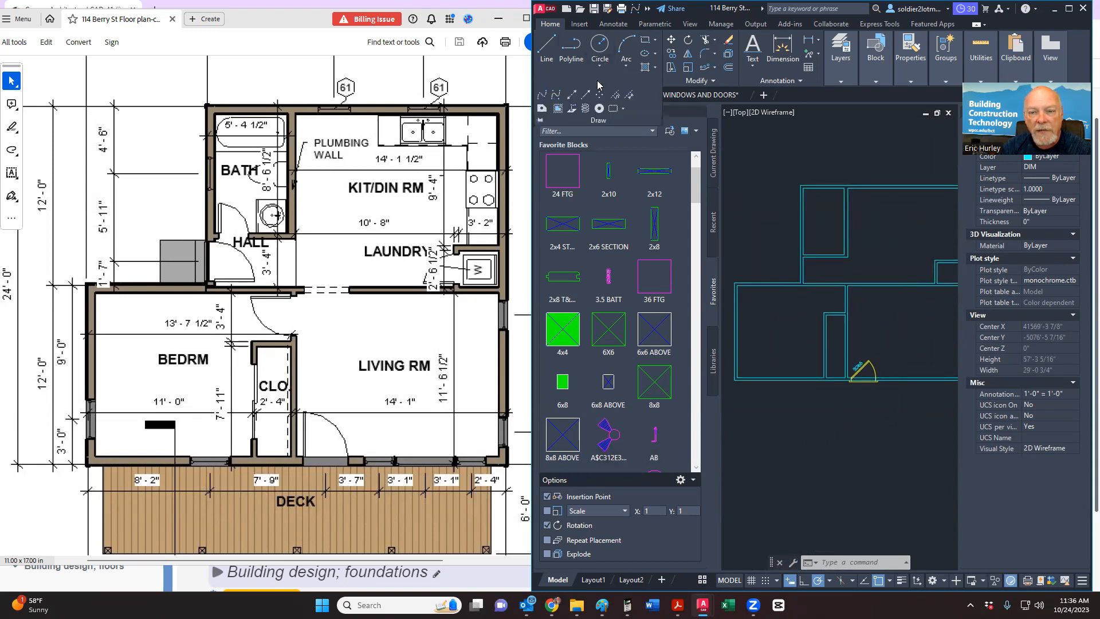
Step: Draw a vertical construction line through the lower-left wall corner of the floor plan
click(571, 95)
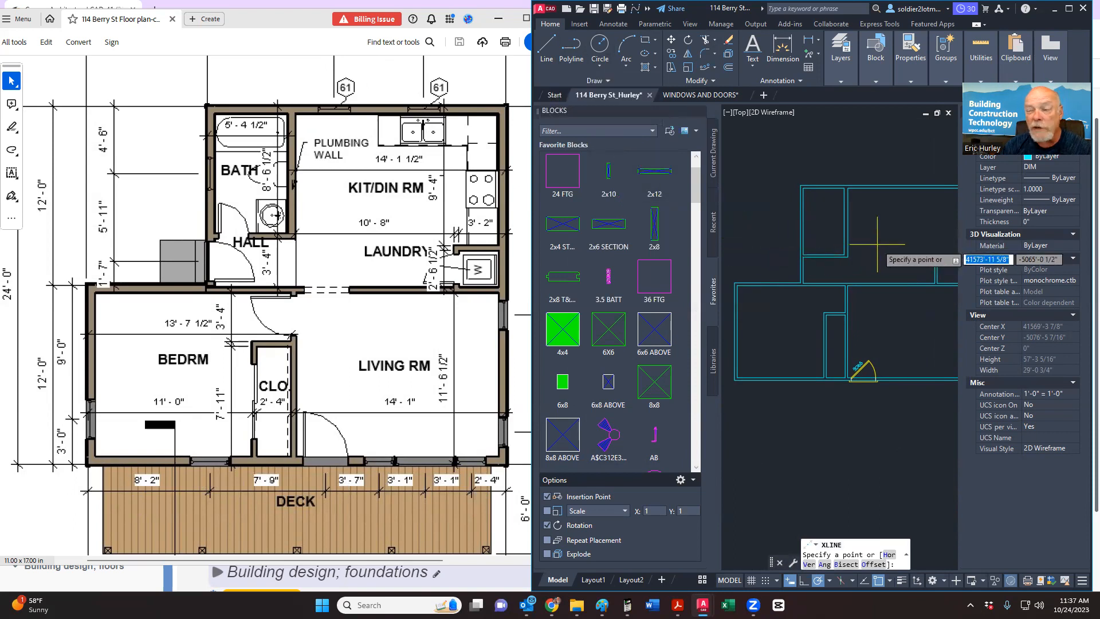
right_click(877, 245)
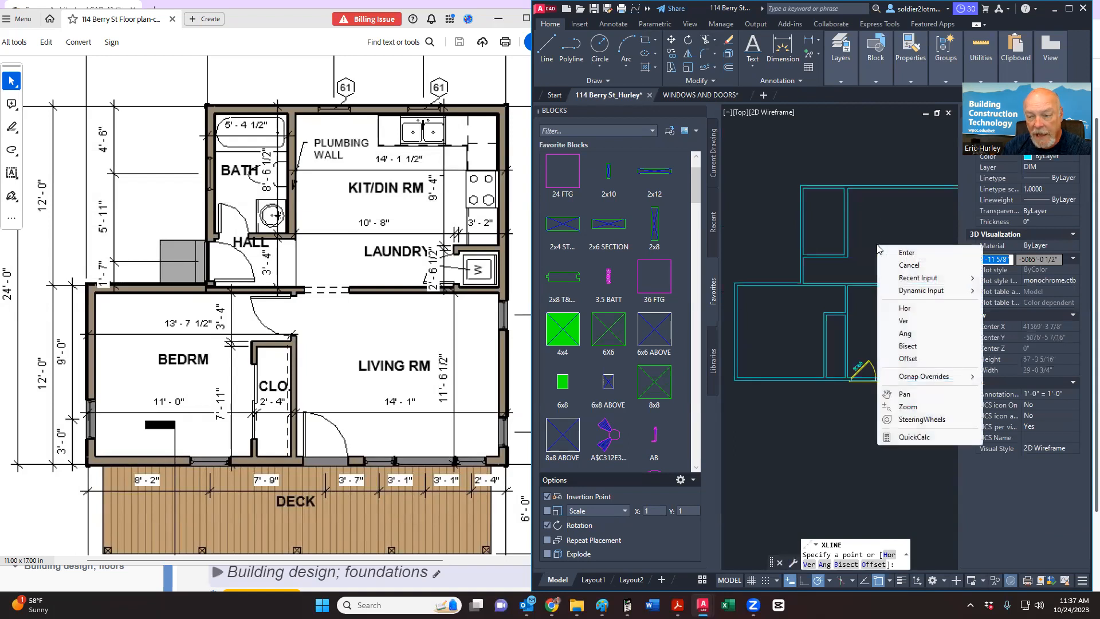
click(904, 321)
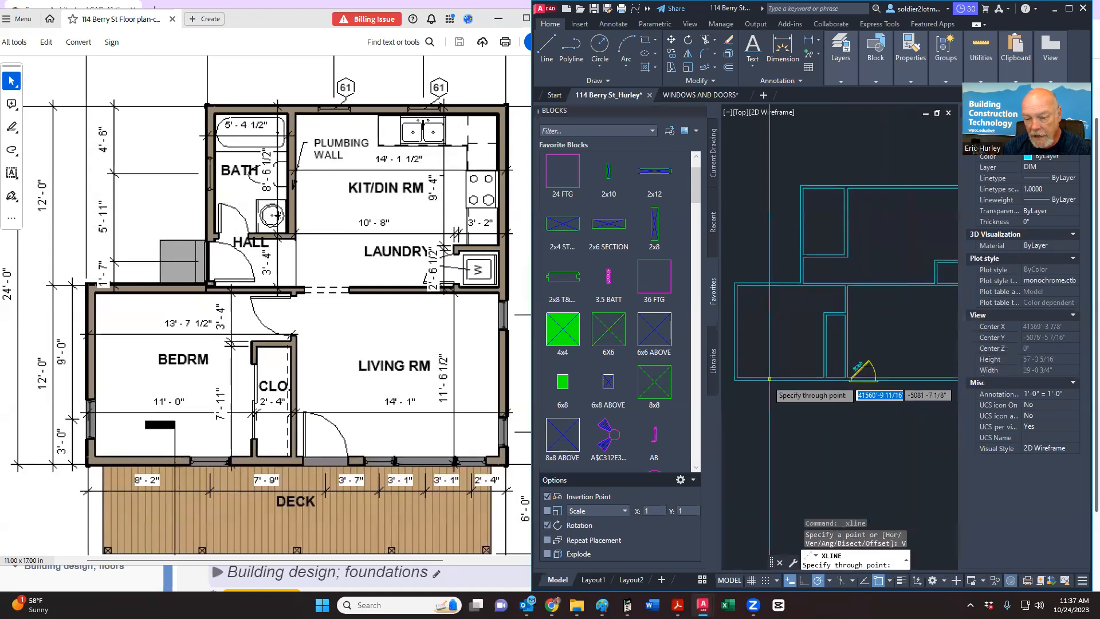
scroll(743, 389, up, 3)
click(737, 372)
scroll(790, 263, down, 5)
key(Escape)
middle_drag(818, 310, 807, 329)
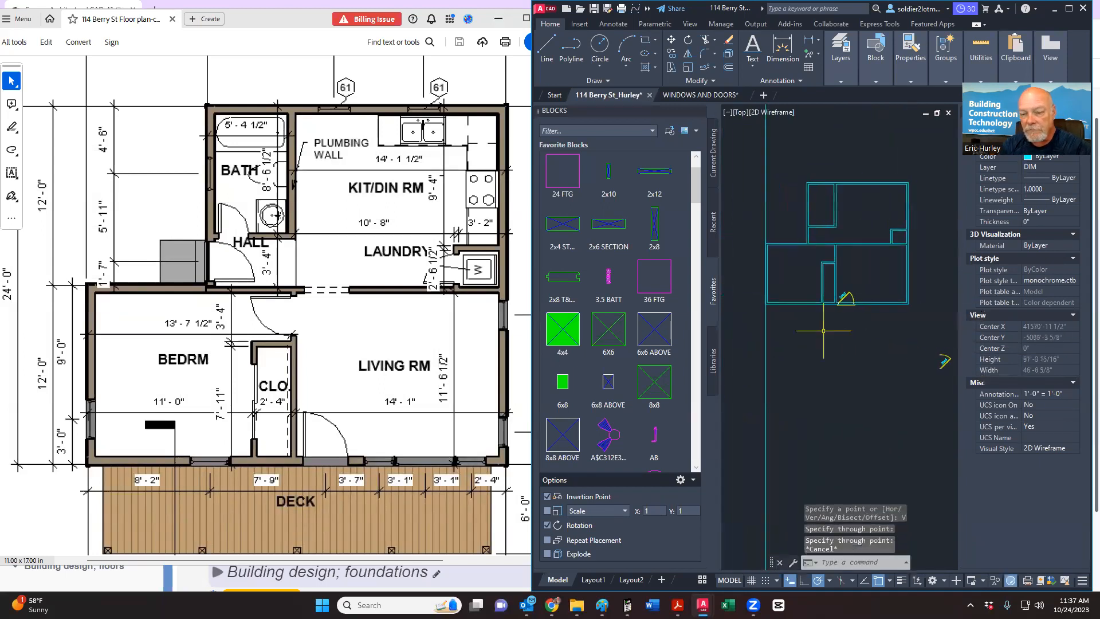
click(729, 69)
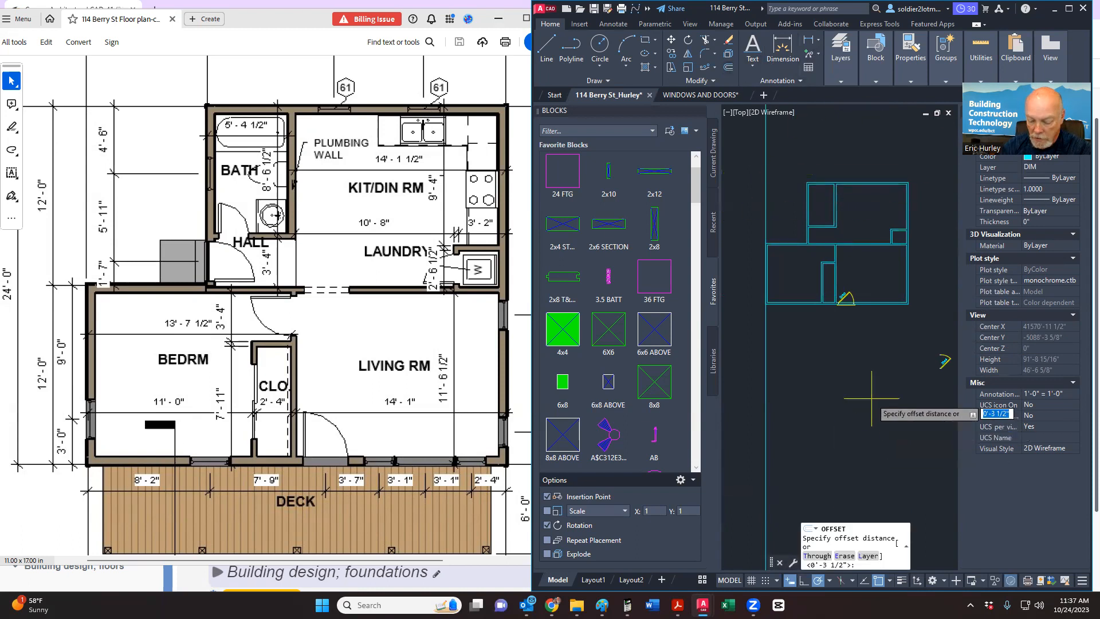
Step: Offset the vertical construction line 8'-2" to the right, then the new line 7'-9" further
text(8'2)
key(Return)
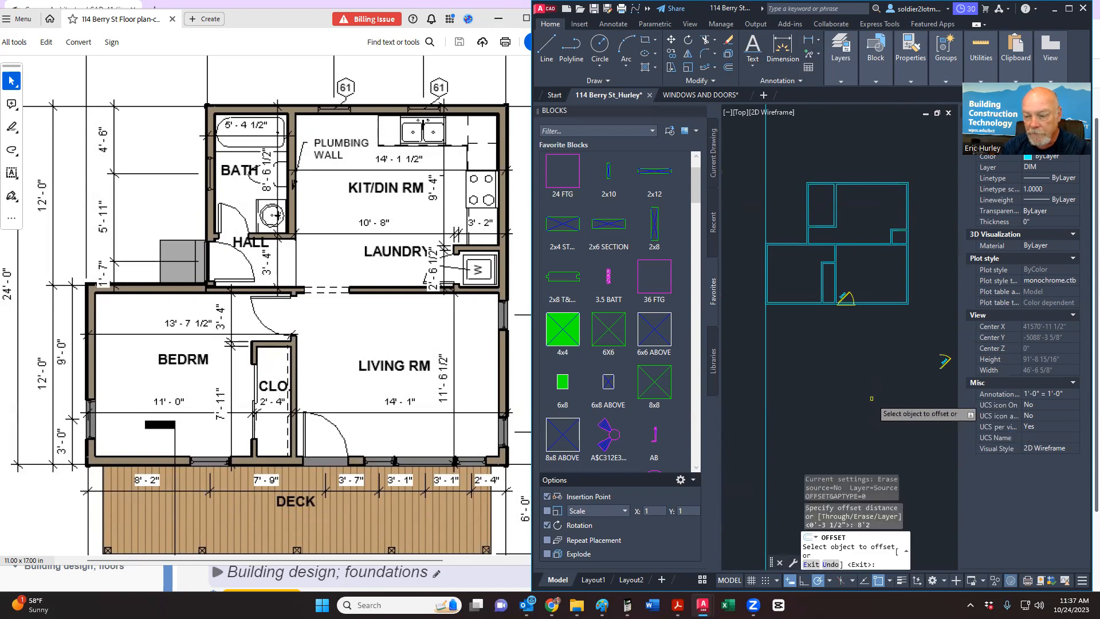
click(766, 340)
click(817, 333)
key(Return)
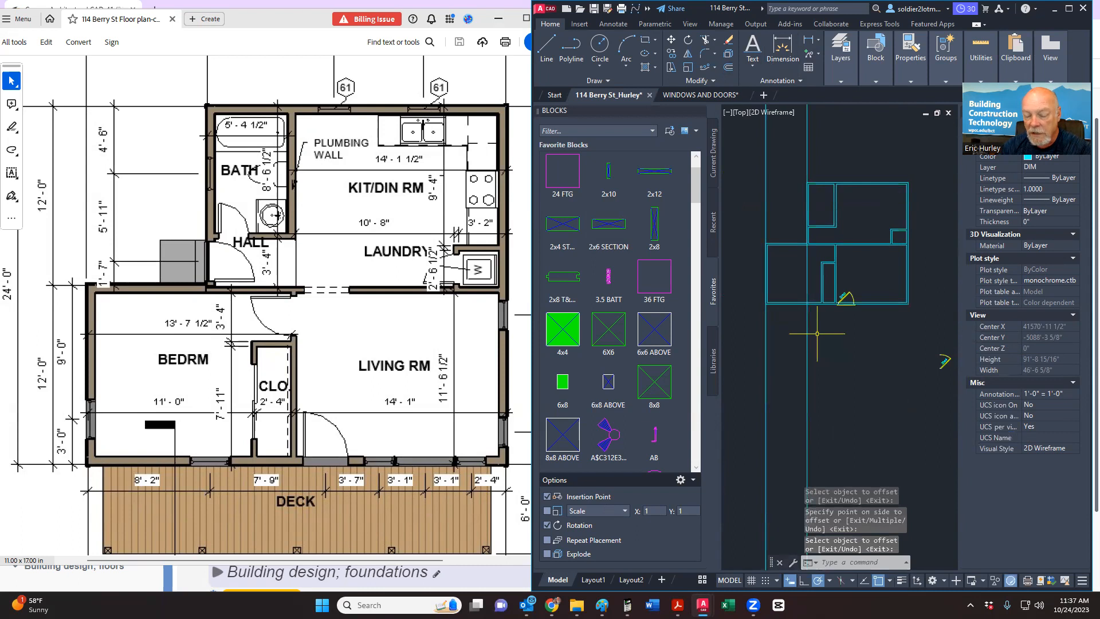
key(Return)
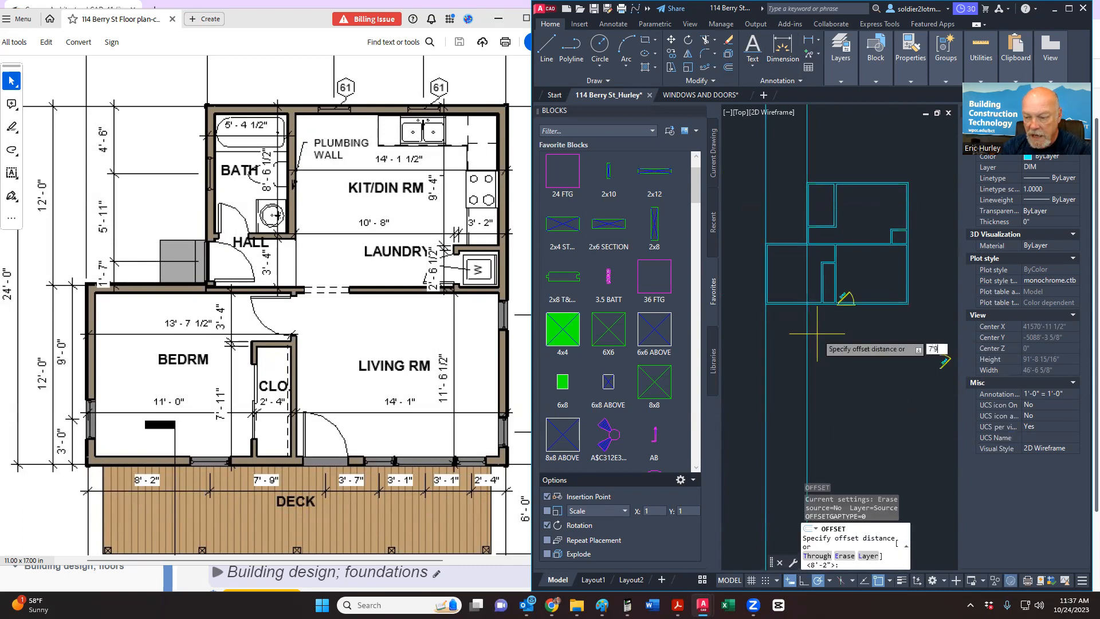
key(Return)
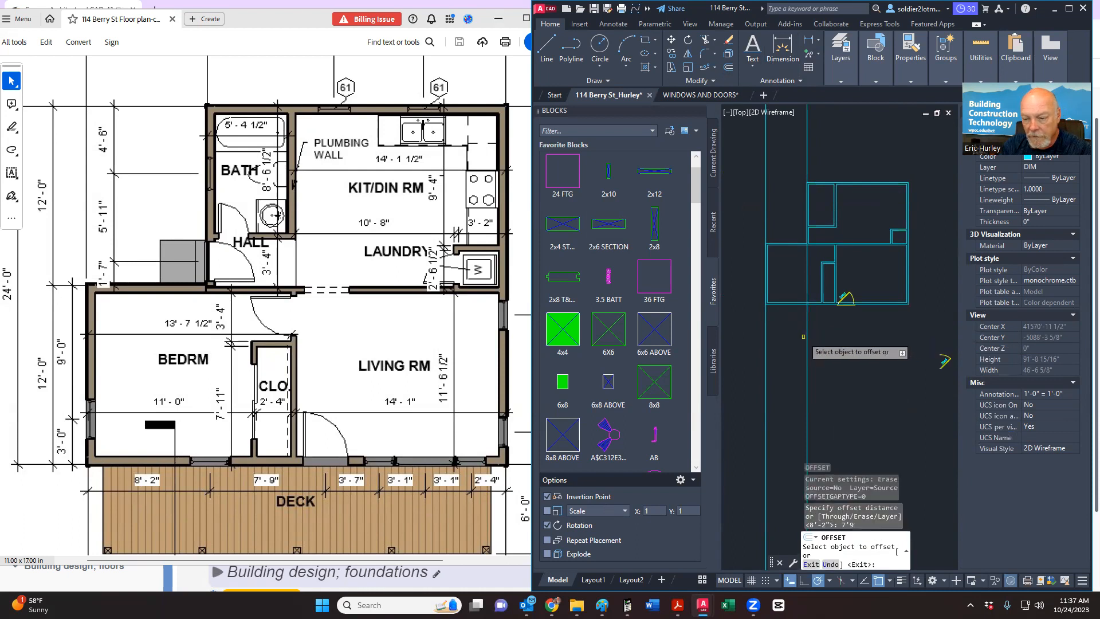
click(808, 341)
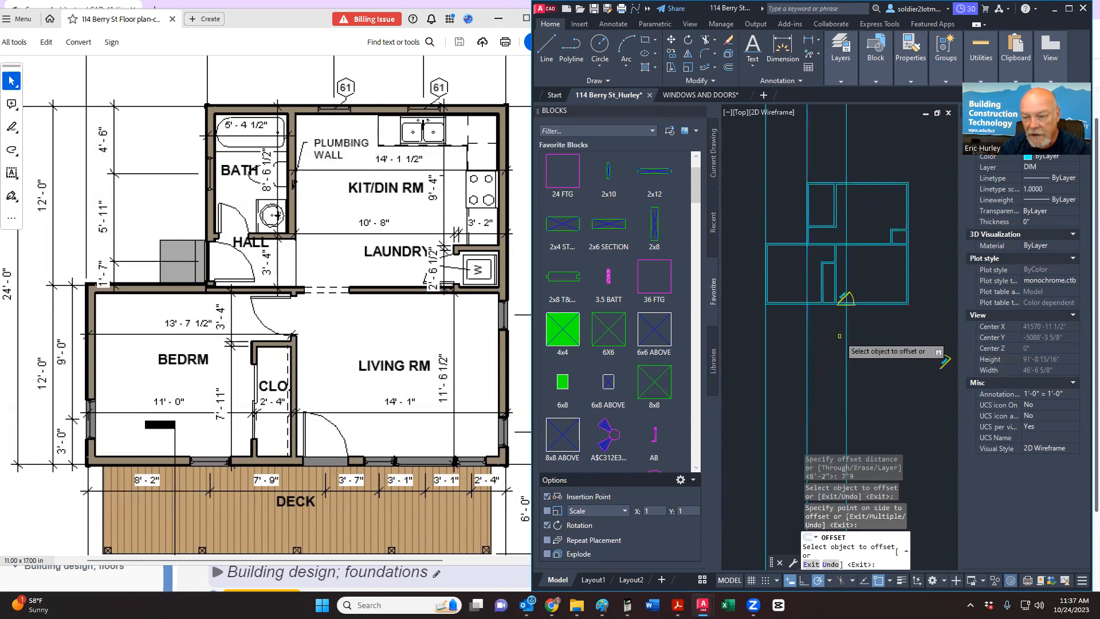
key(Return)
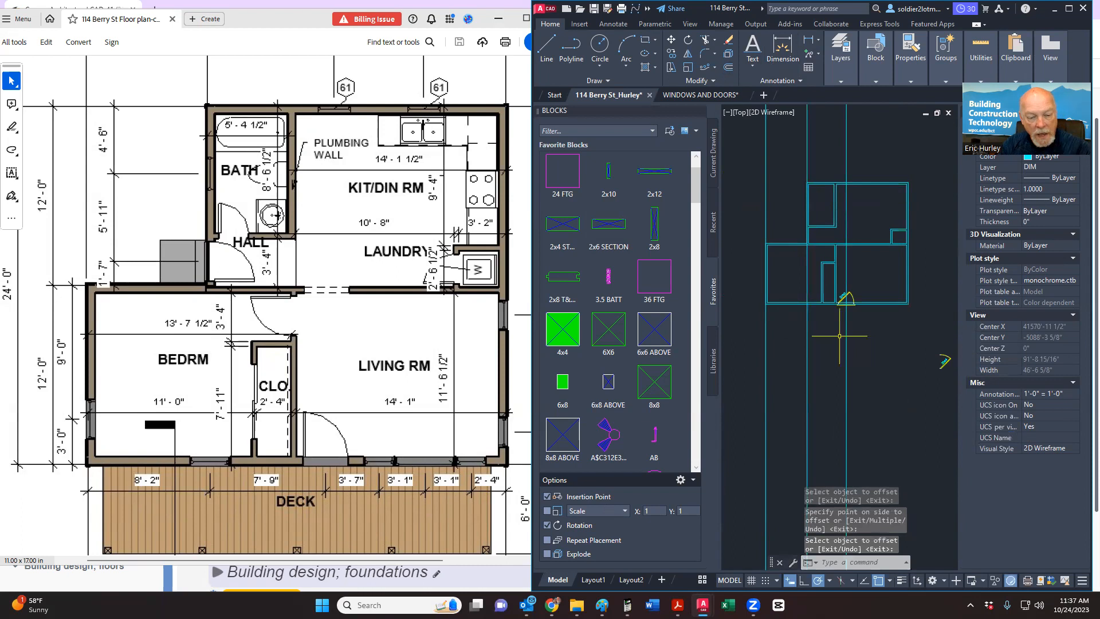
Step: Add the next parallel vertical lines at 3'-7" and 3'-1" spacing to the right
key(Return)
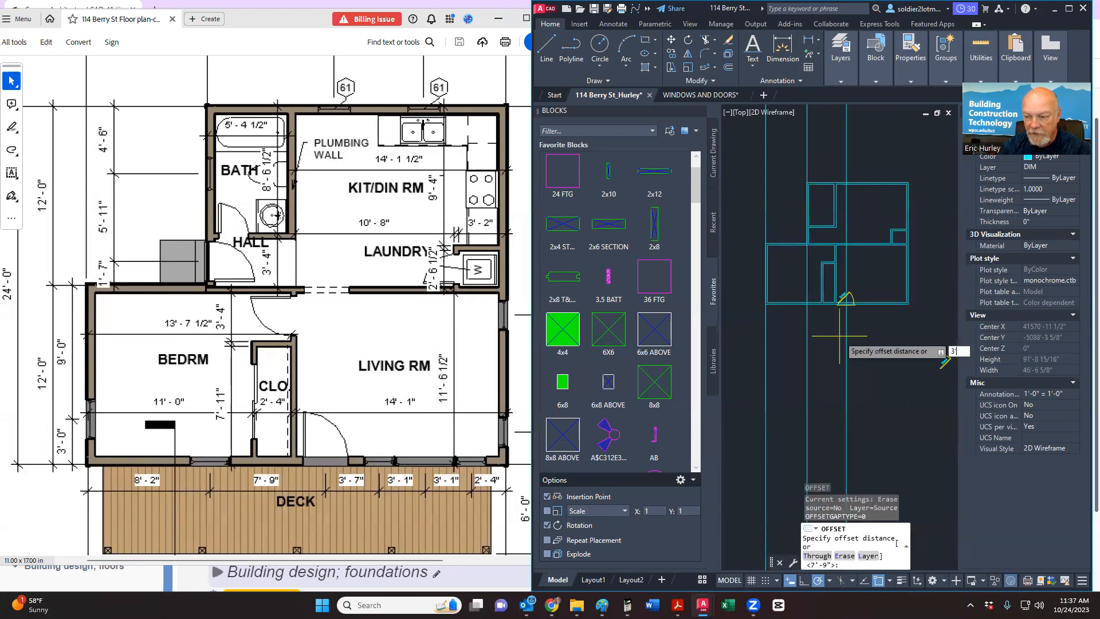
key(Return)
click(848, 339)
click(862, 339)
key(Return)
key(Return)
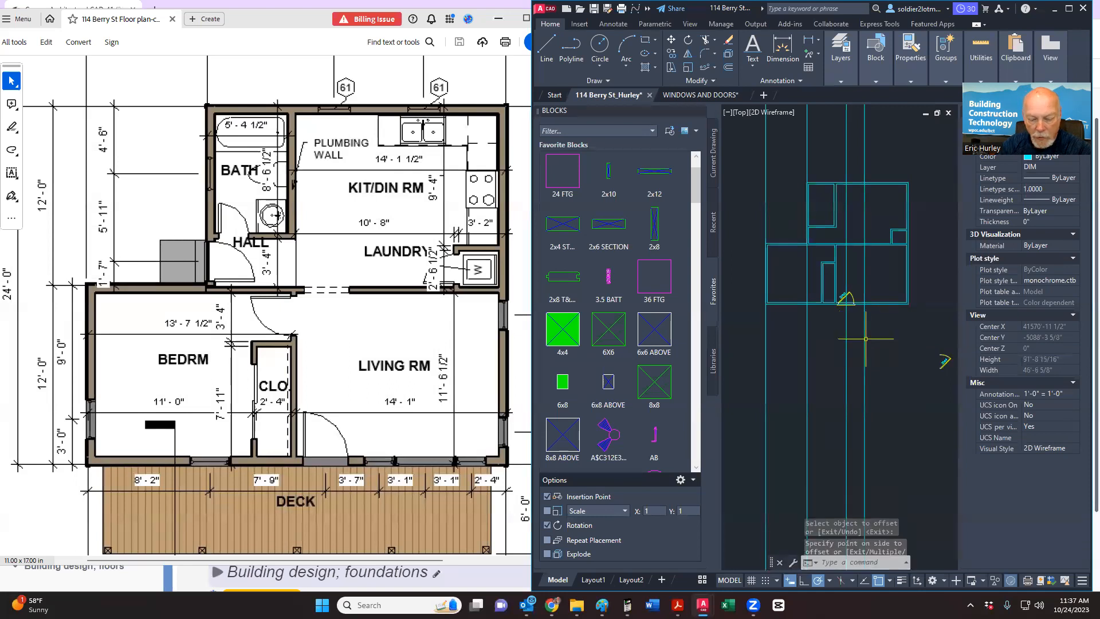
key(Return)
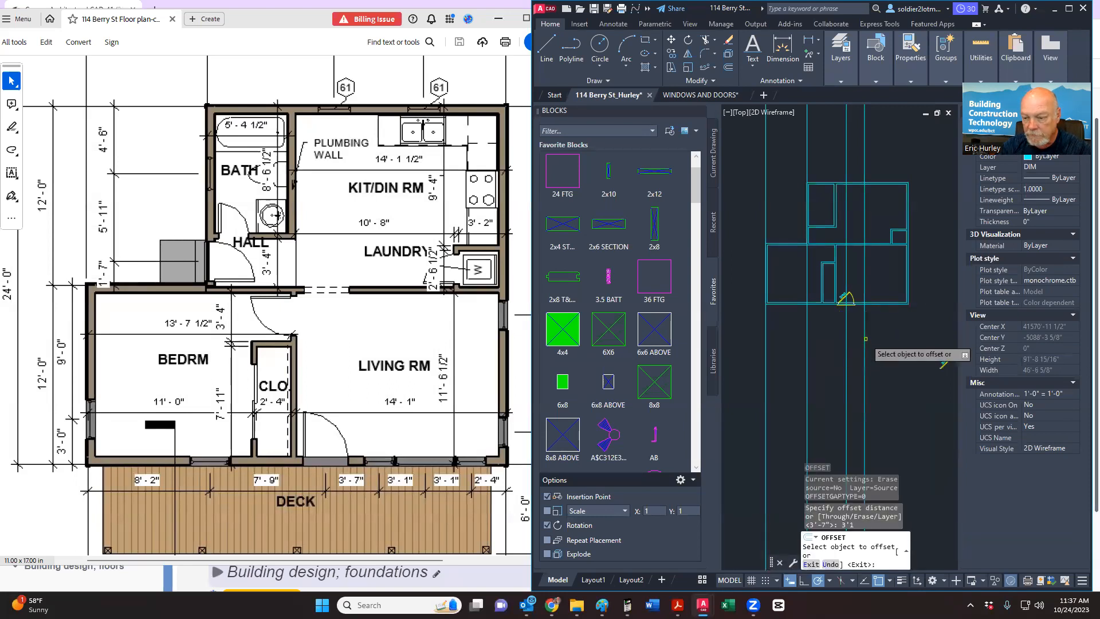
click(865, 339)
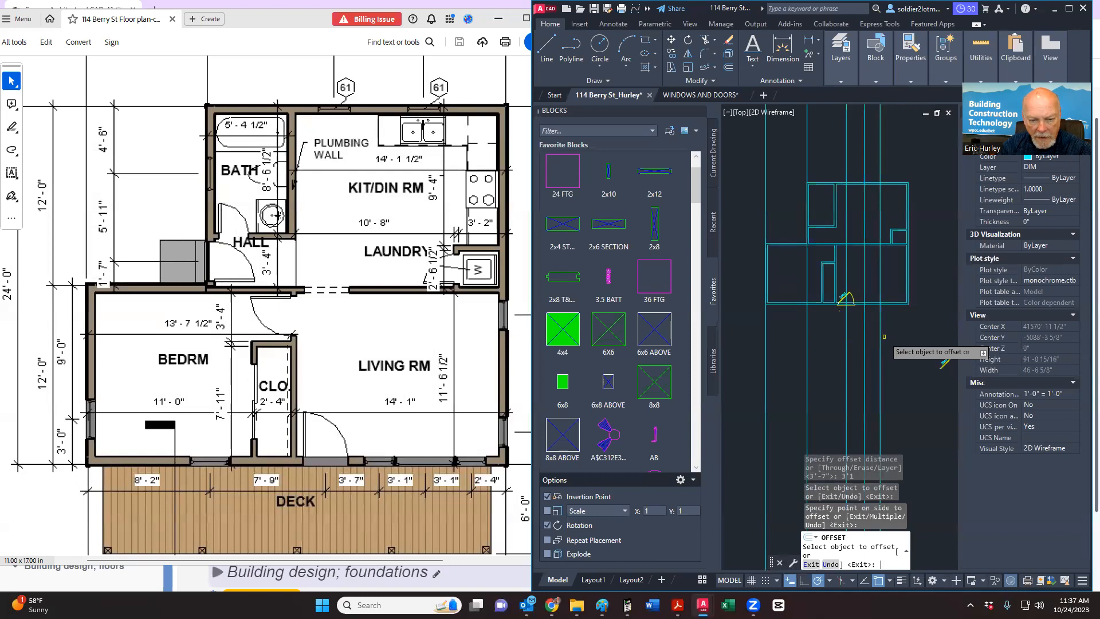
key(Return)
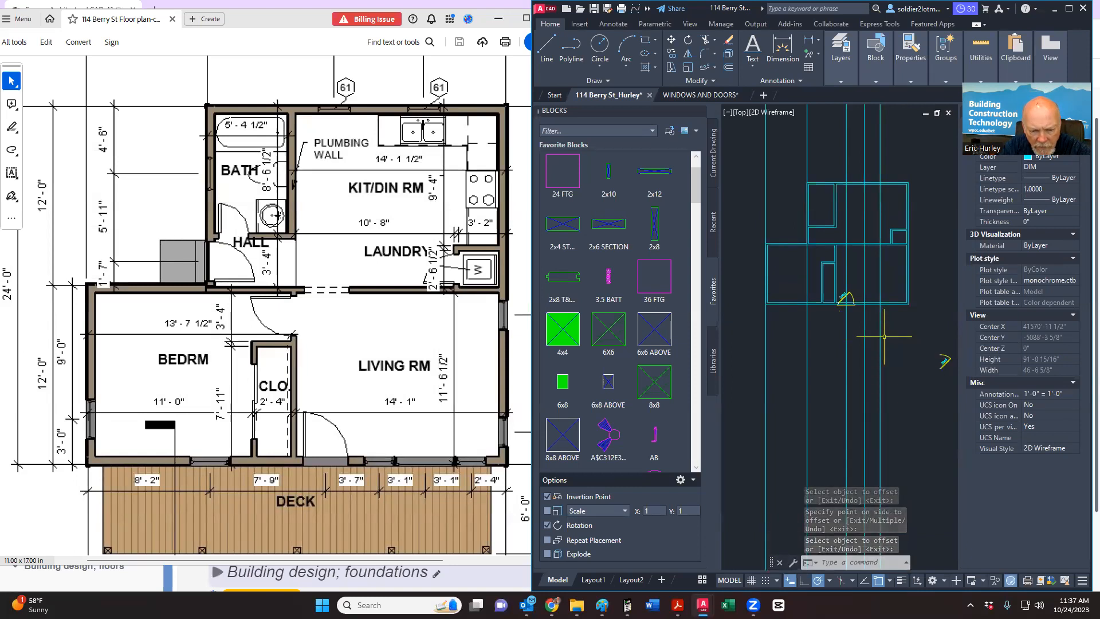
Step: Add two more parallel vertical lines at 3'-1" and 2'-4" spacing on the right
key(Return)
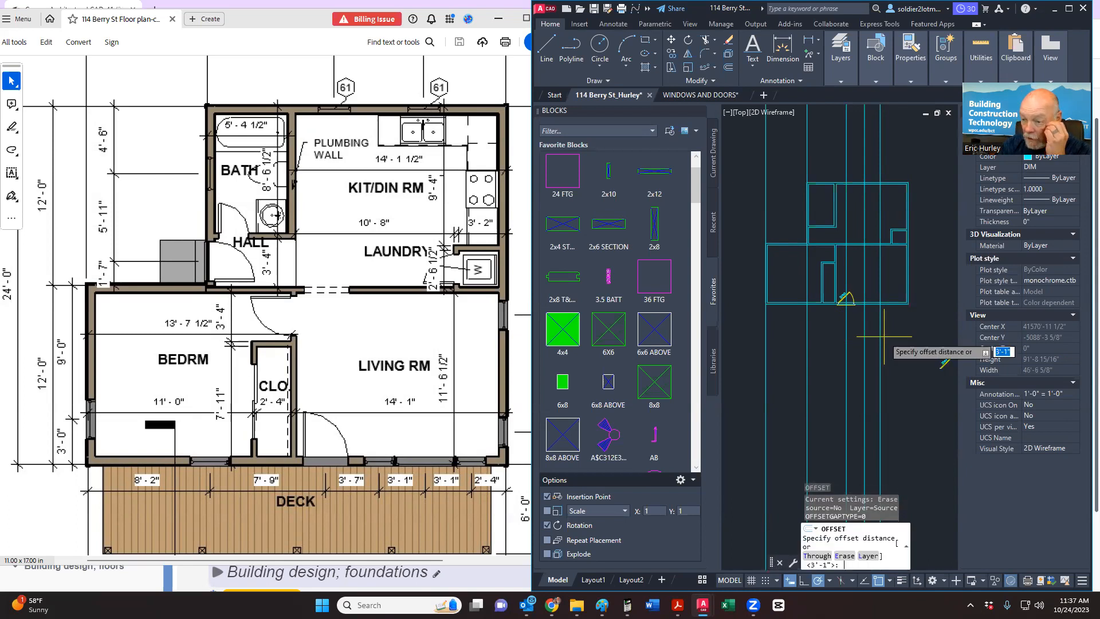
key(Return)
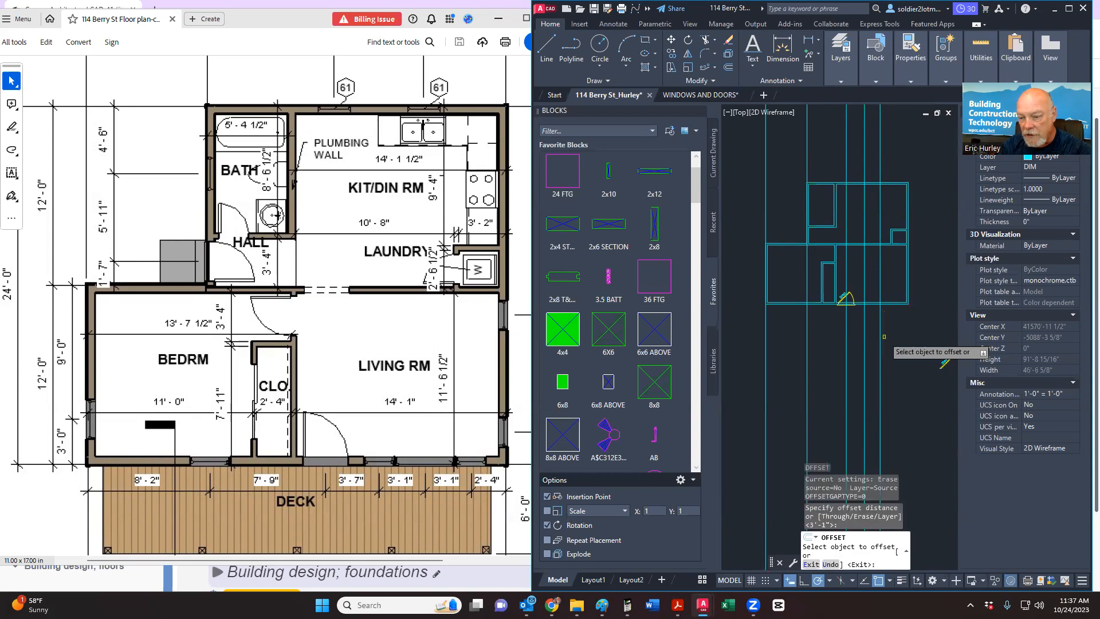
click(880, 335)
click(899, 332)
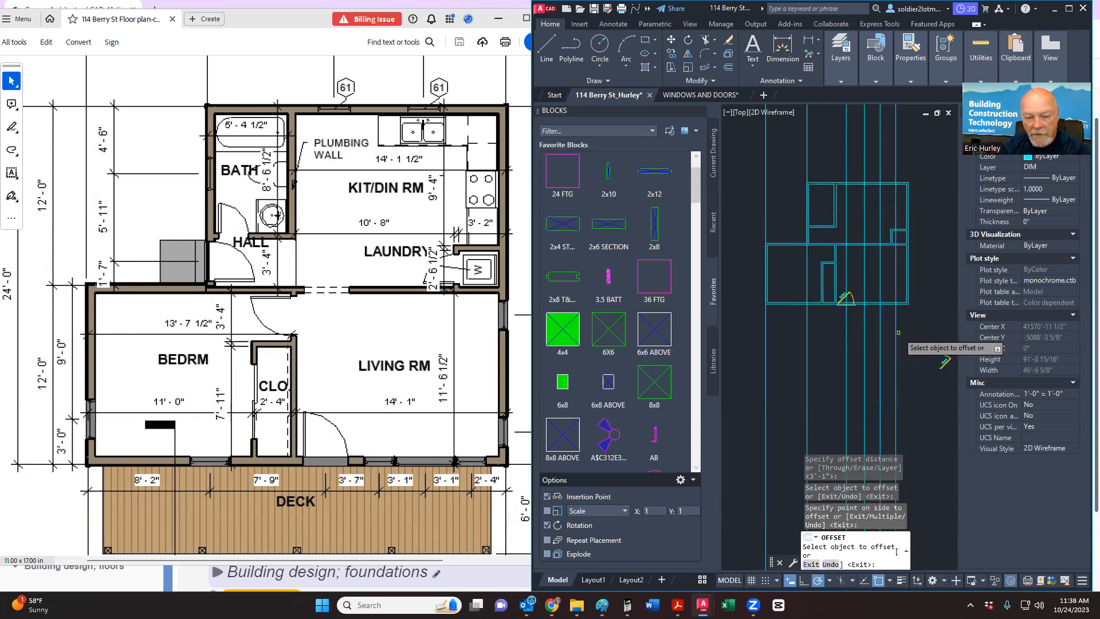
key(Return)
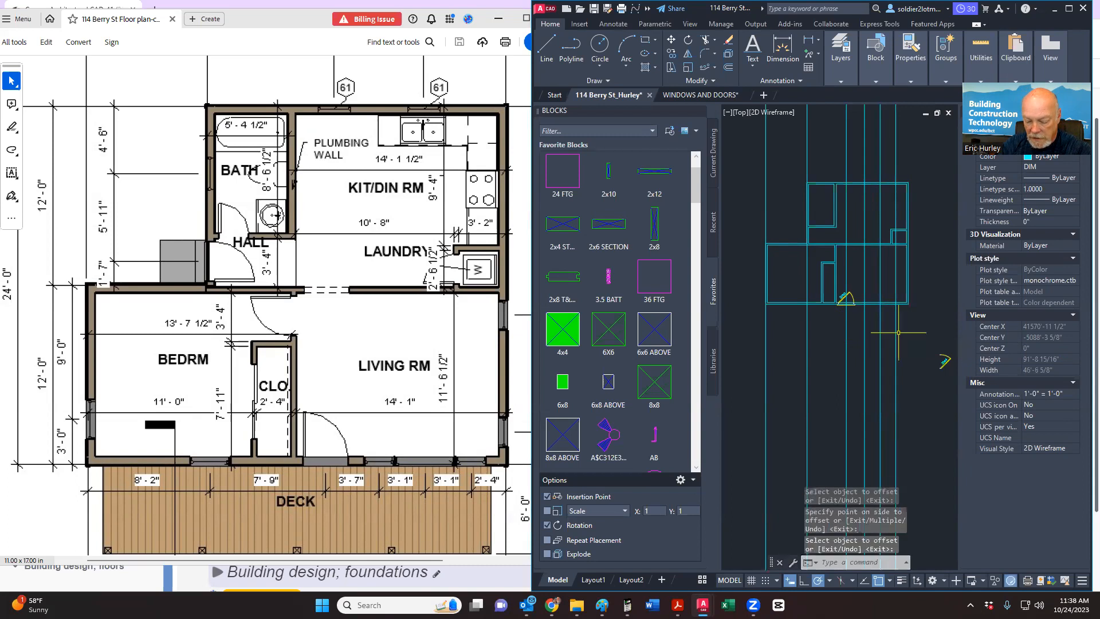
key(Return)
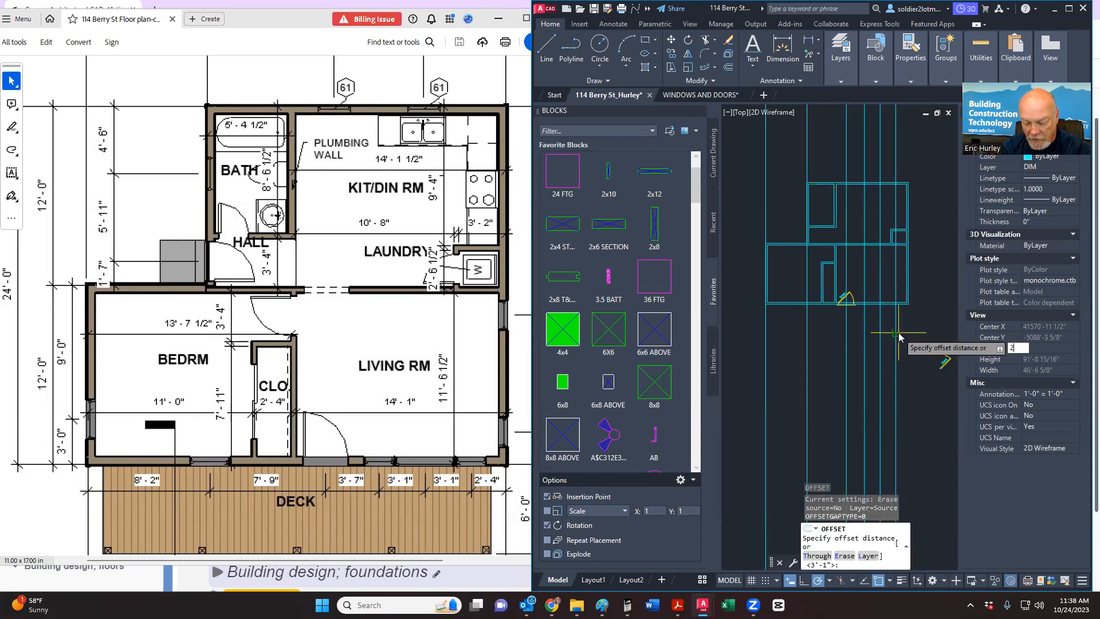
text(2'4)
key(Return)
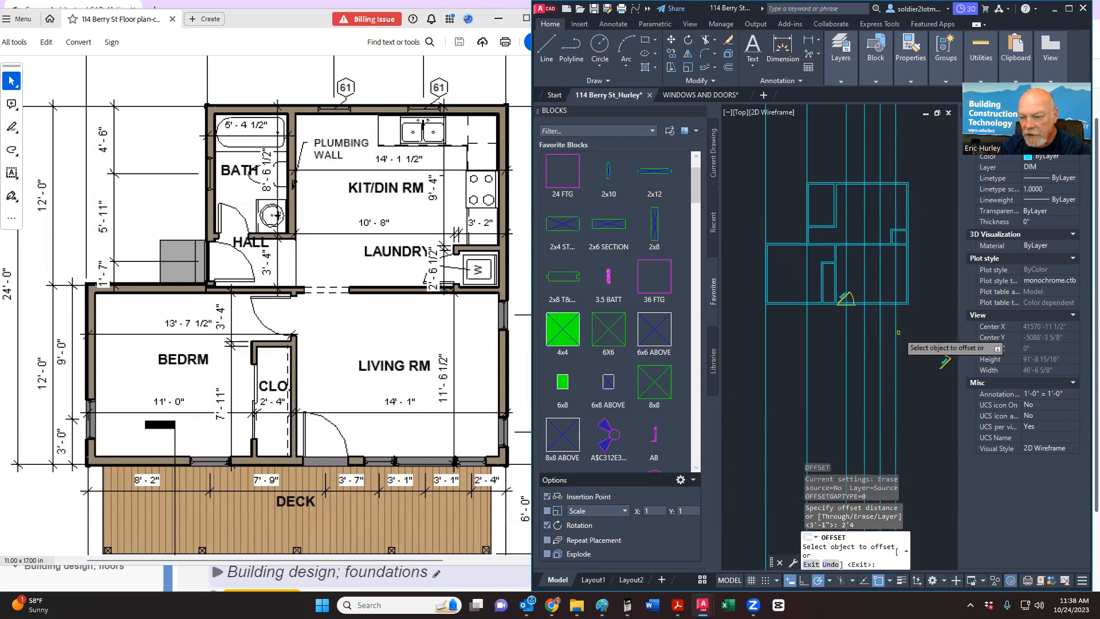
click(896, 332)
click(918, 328)
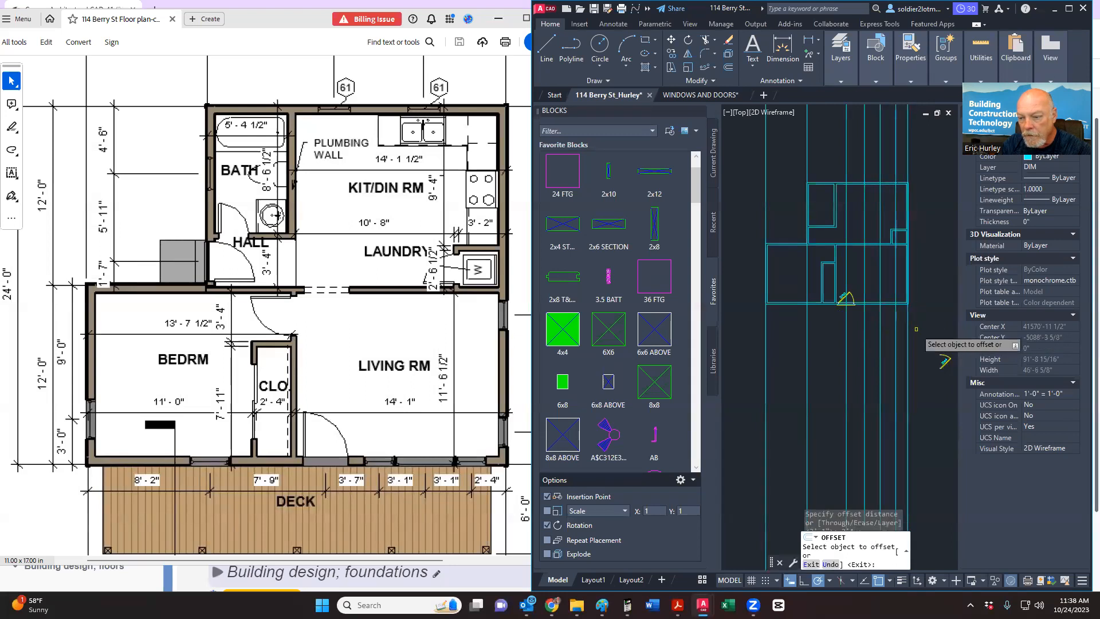
scroll(917, 305, up, 7)
scroll(860, 310, up, 6)
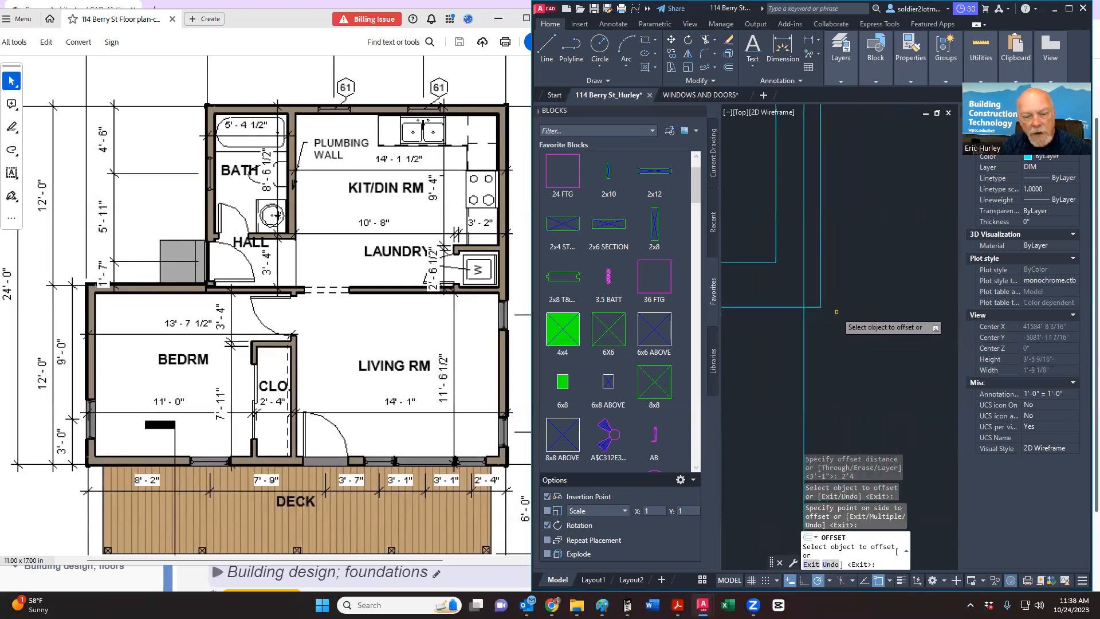
scroll(836, 312, down, 3)
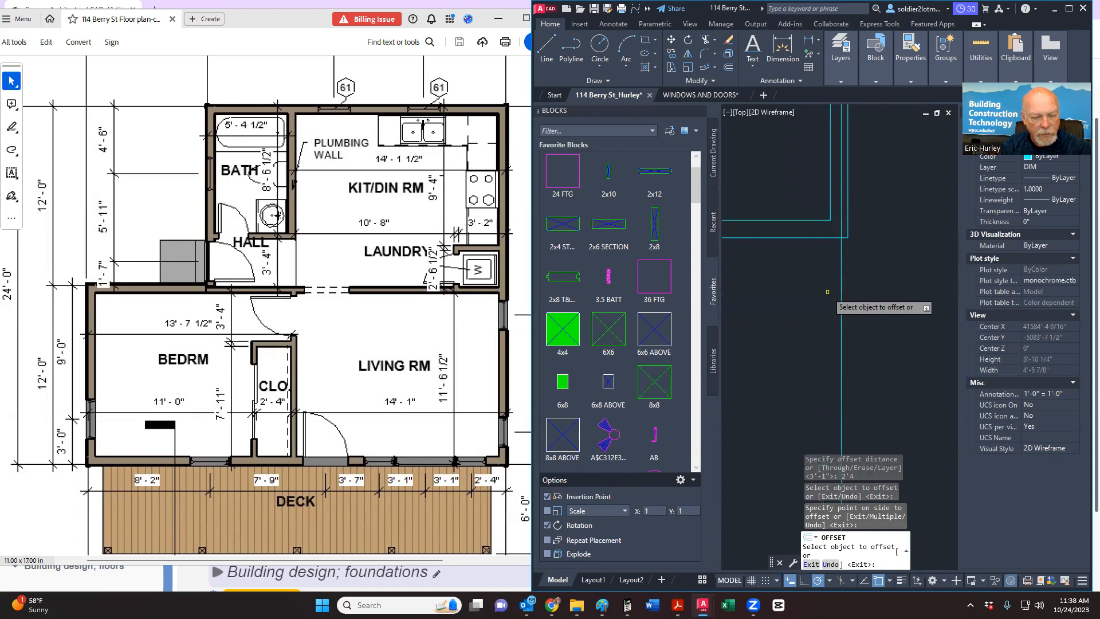
scroll(478, 443, down, 4)
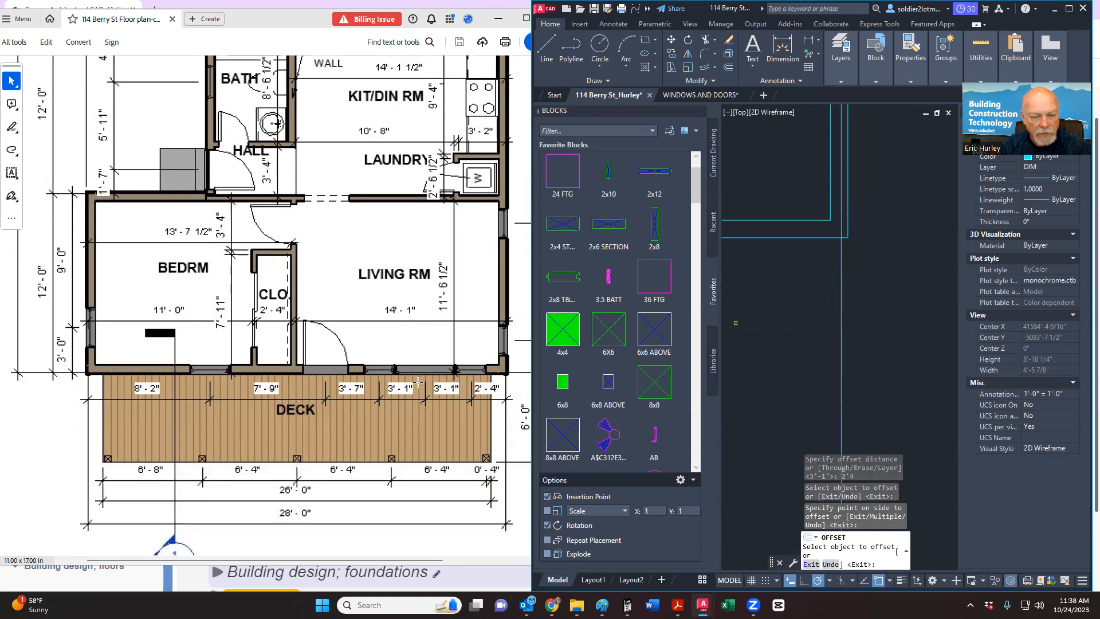
key(Escape)
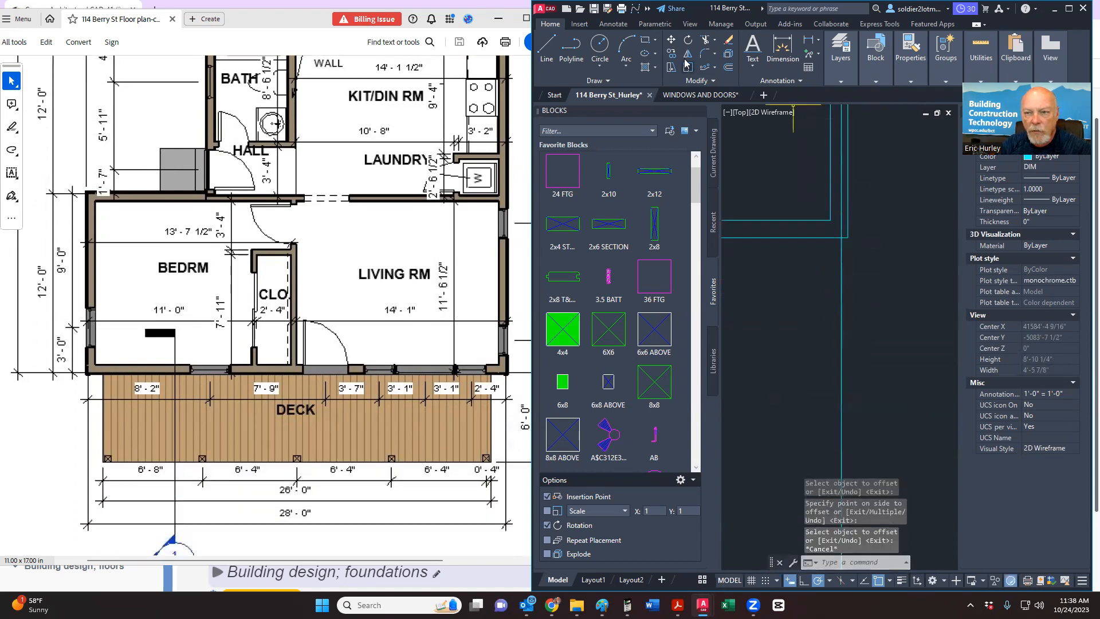
Step: Erase the stray vertical wall line from the plan
click(808, 40)
scroll(838, 267, up, 1)
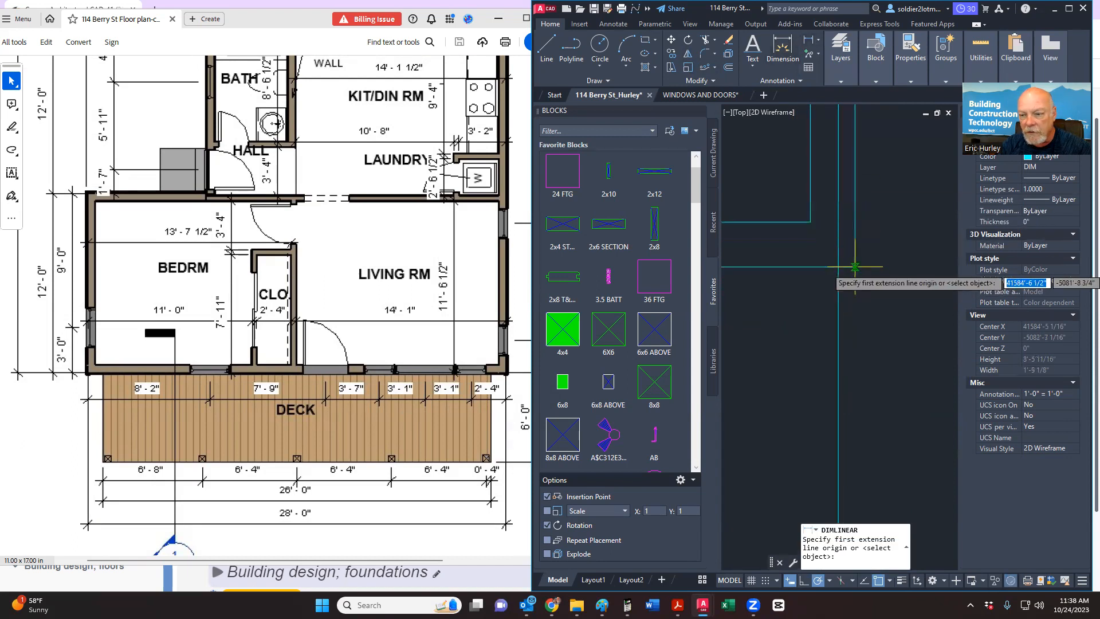
click(855, 267)
key(Escape)
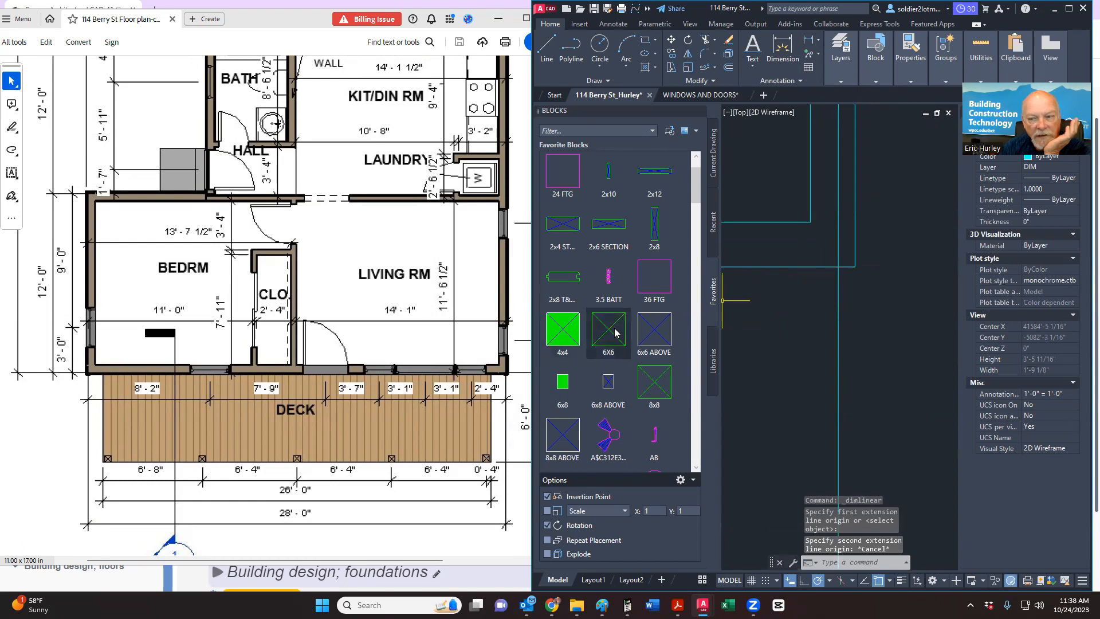
scroll(803, 299, down, 3)
click(806, 341)
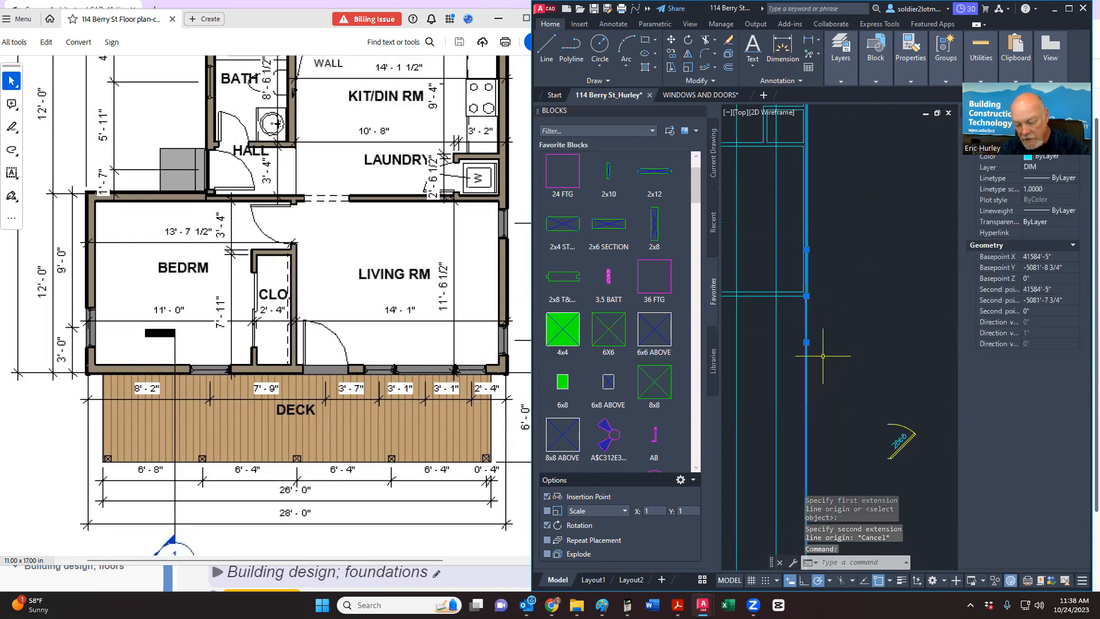
key(Delete)
scroll(829, 357, down, 5)
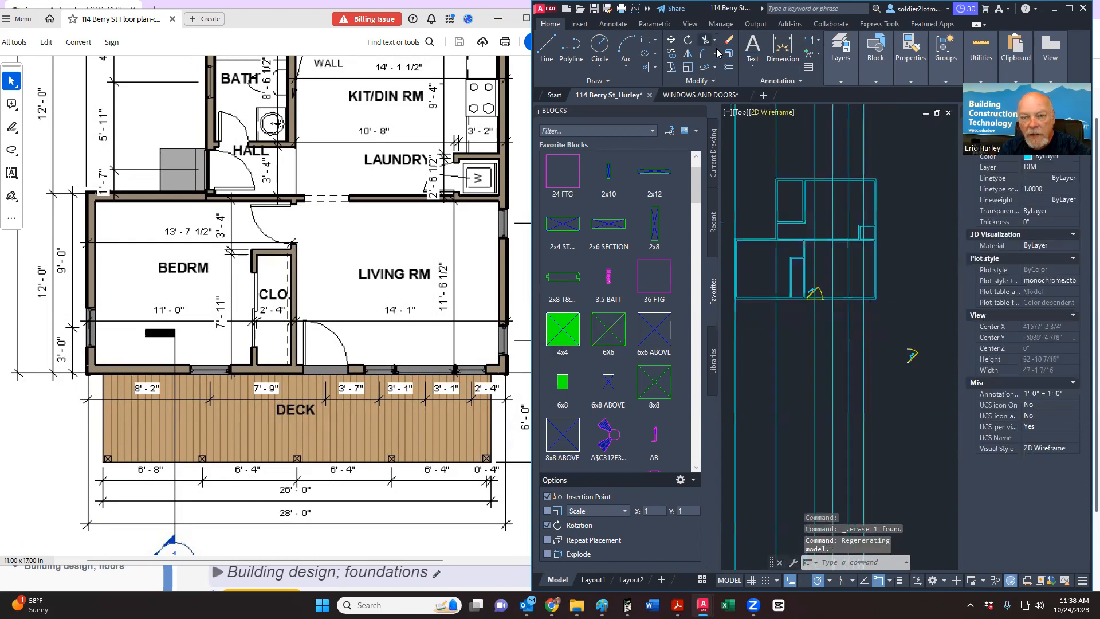
Step: Offset the lower-left plan line 28' to the right
click(728, 68)
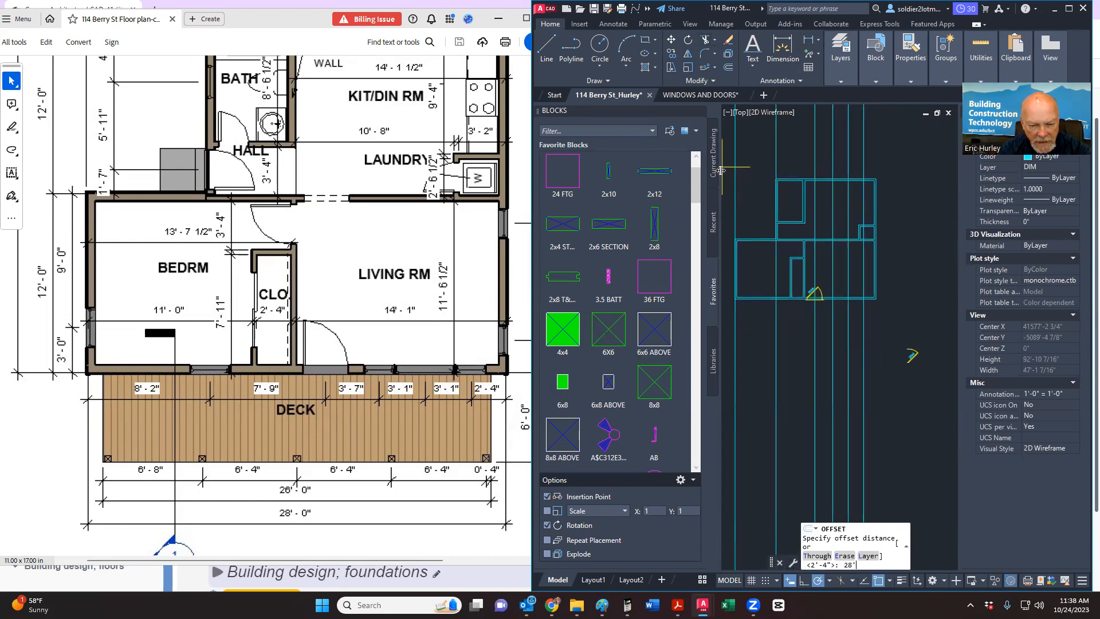
text(28')
key(Return)
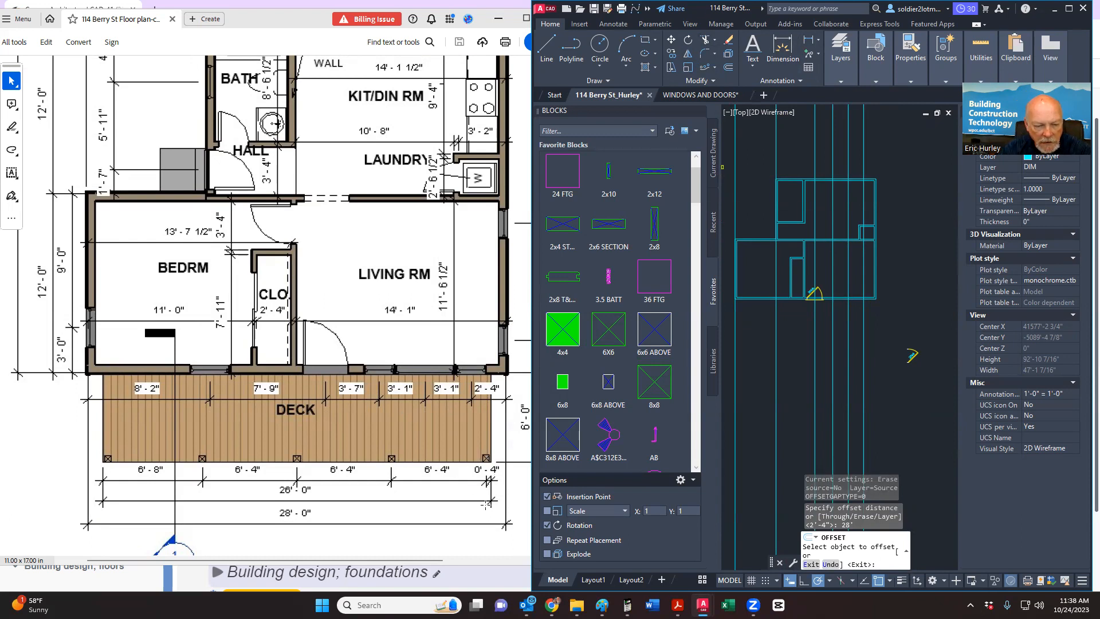
scroll(729, 433, down, 2)
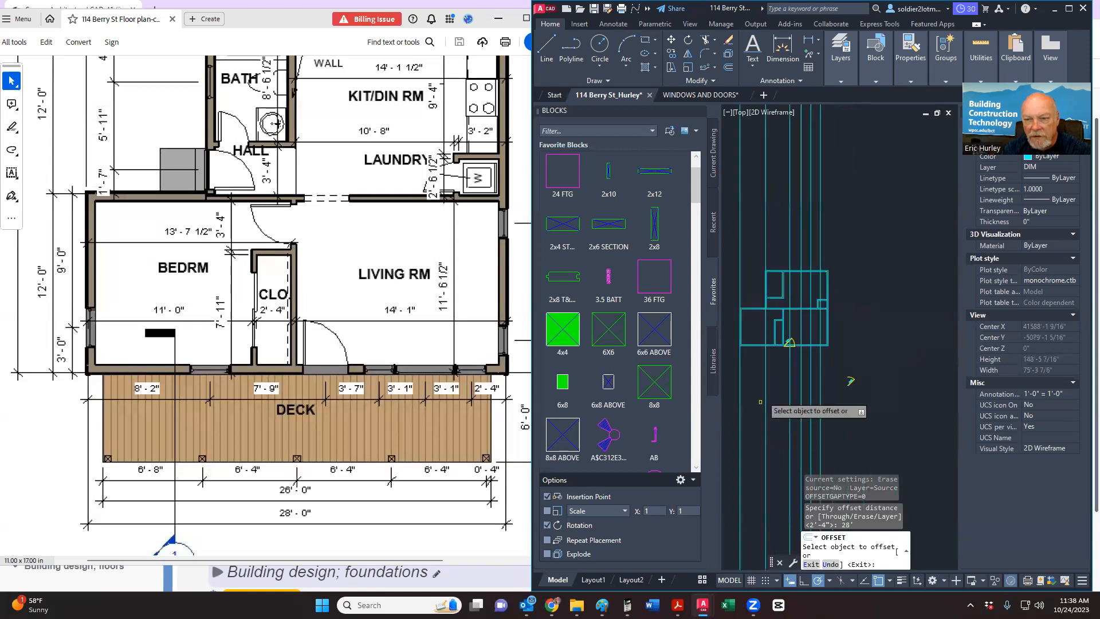
click(740, 370)
click(825, 373)
scroll(829, 377, up, 10)
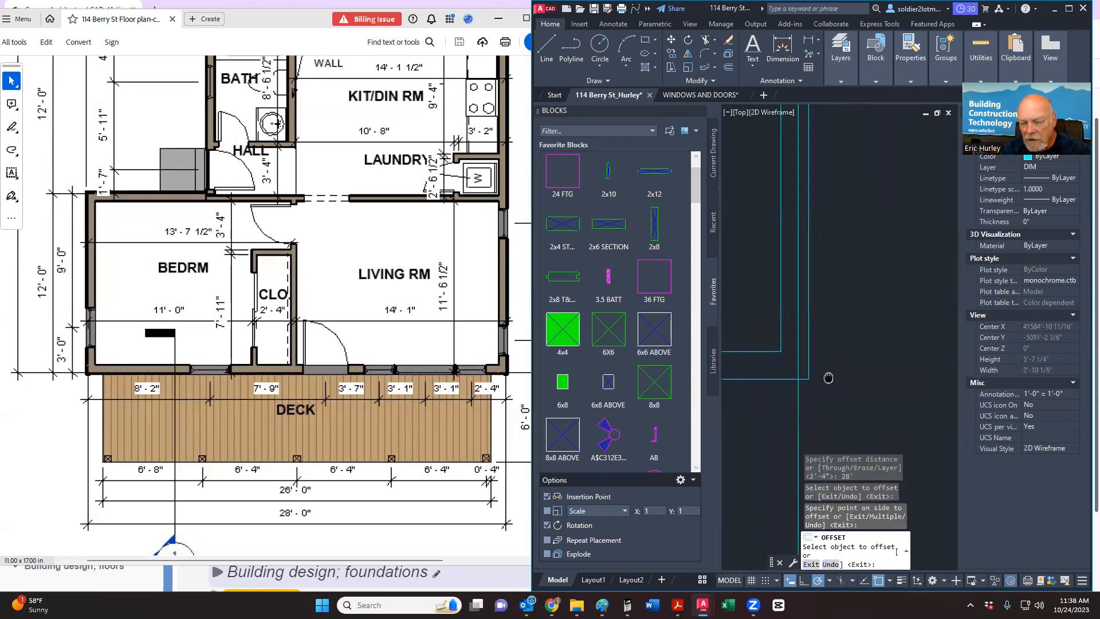
middle_drag(828, 378, 809, 343)
key(Escape)
scroll(471, 433, down, 2)
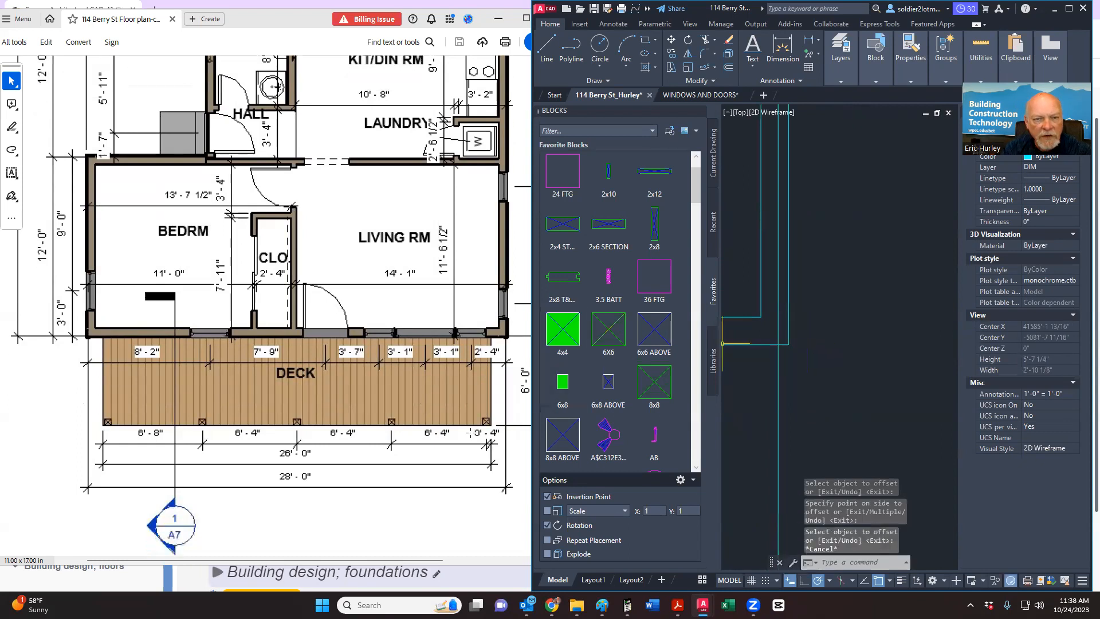
scroll(471, 433, up, 6)
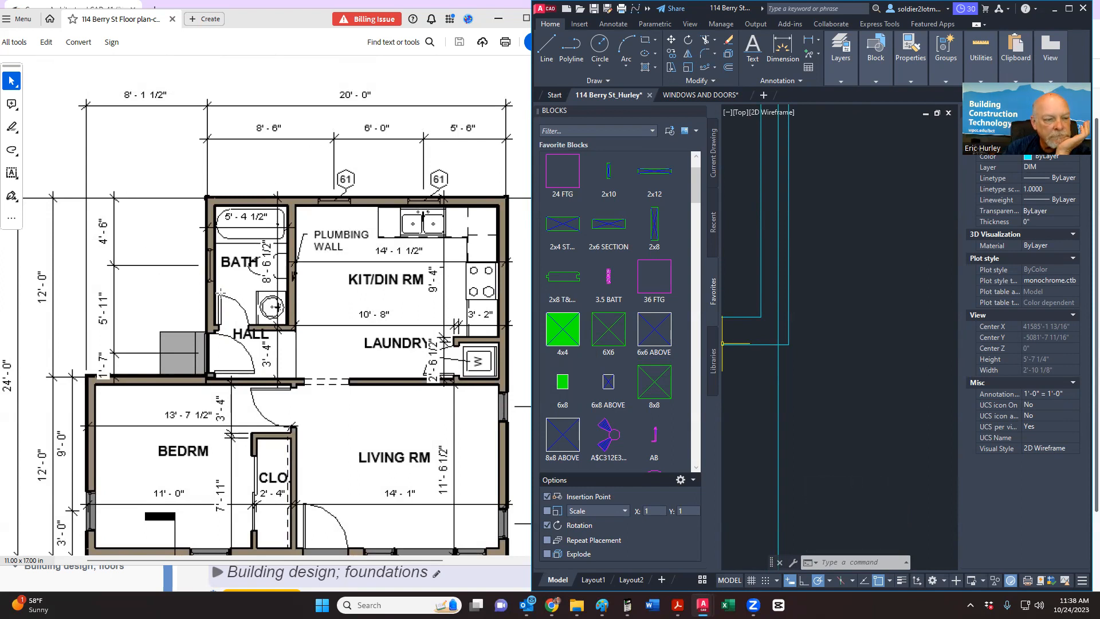
scroll(220, 293, down, 3)
scroll(220, 293, up, 2)
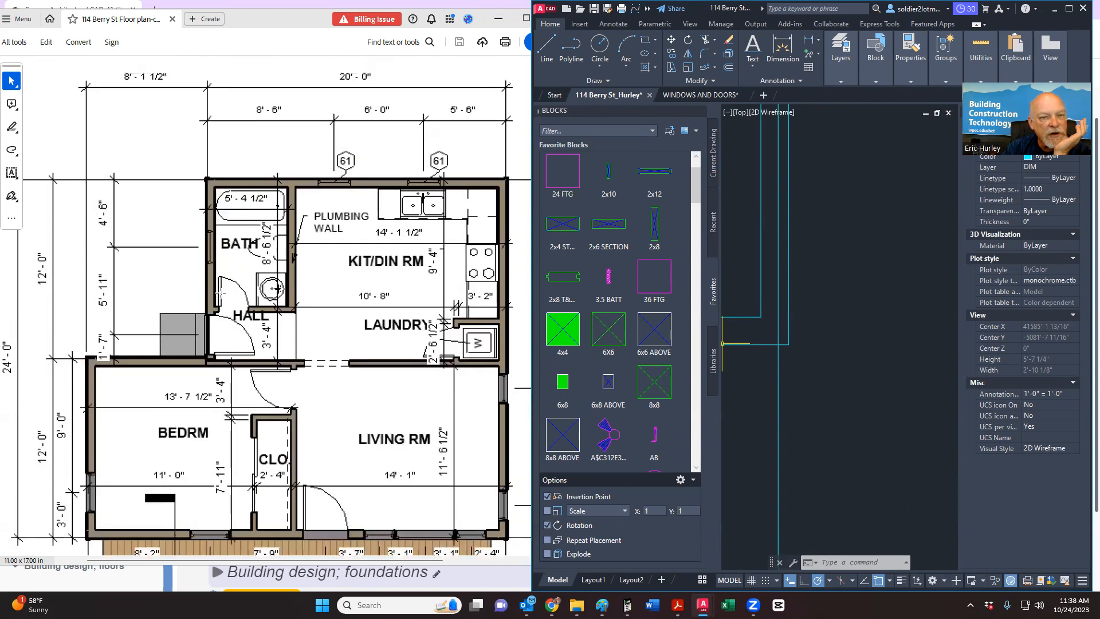
scroll(221, 293, down, 6)
scroll(221, 293, up, 5)
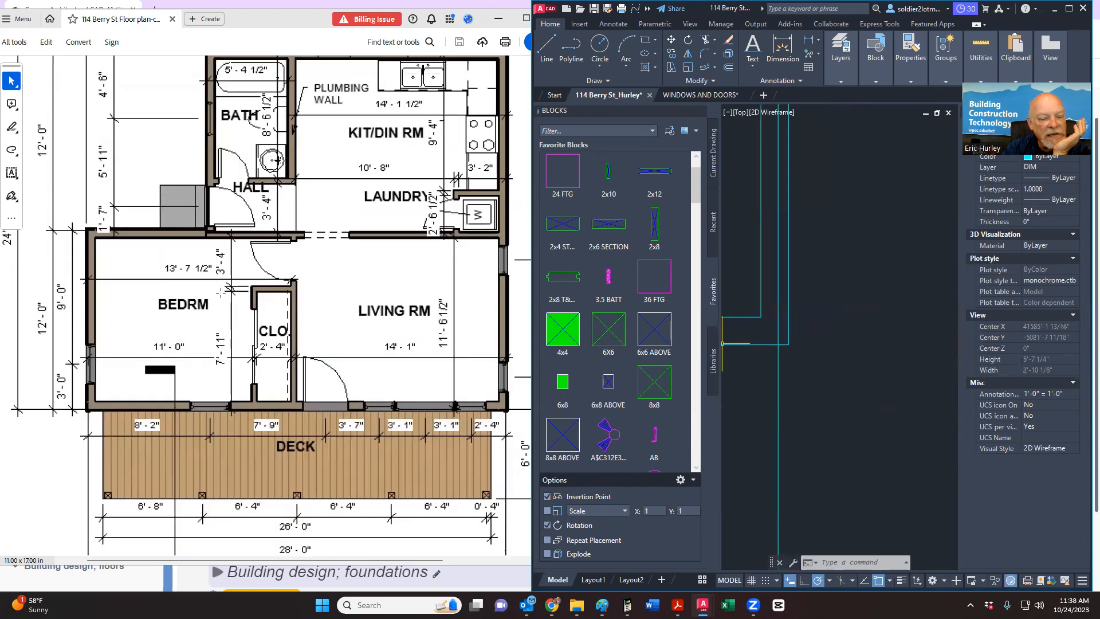
scroll(221, 293, up, 3)
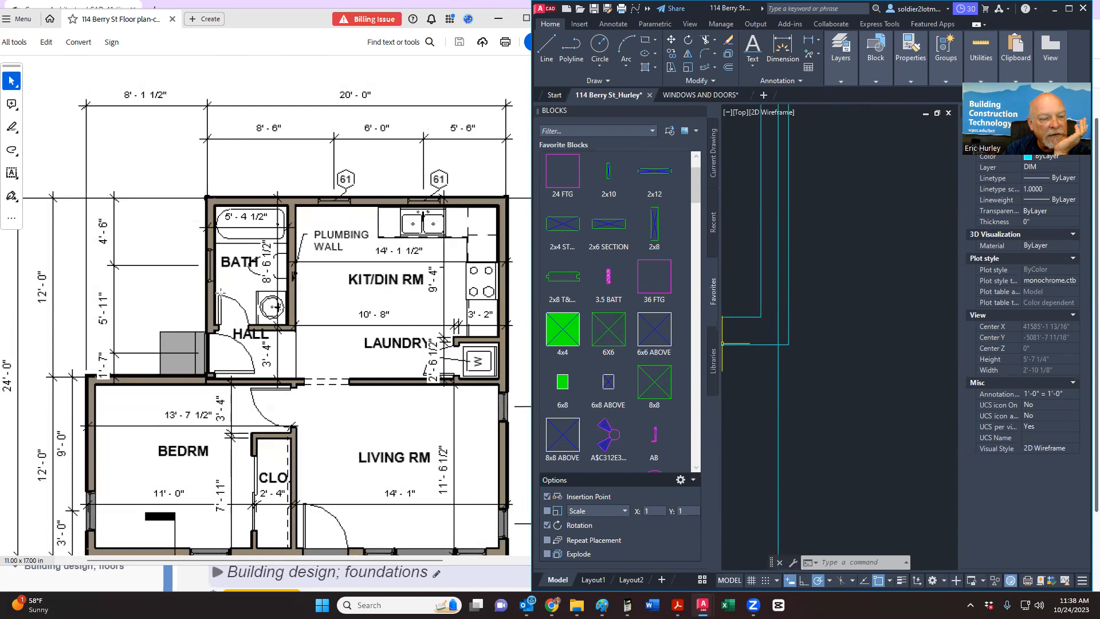
scroll(220, 293, down, 5)
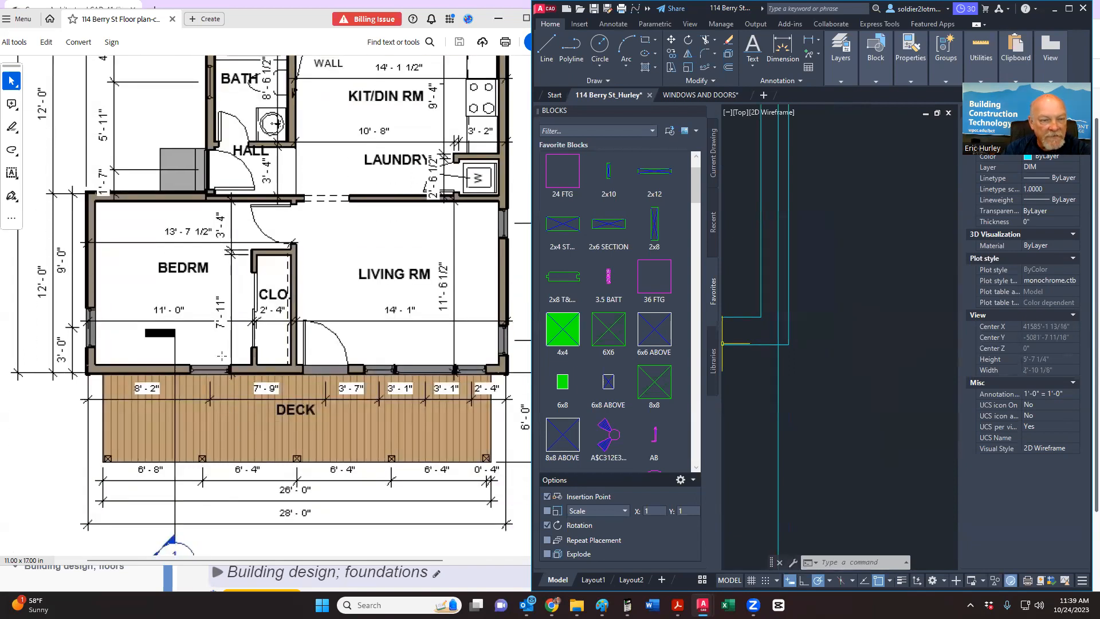
scroll(221, 356, up, 3)
scroll(133, 181, up, 2)
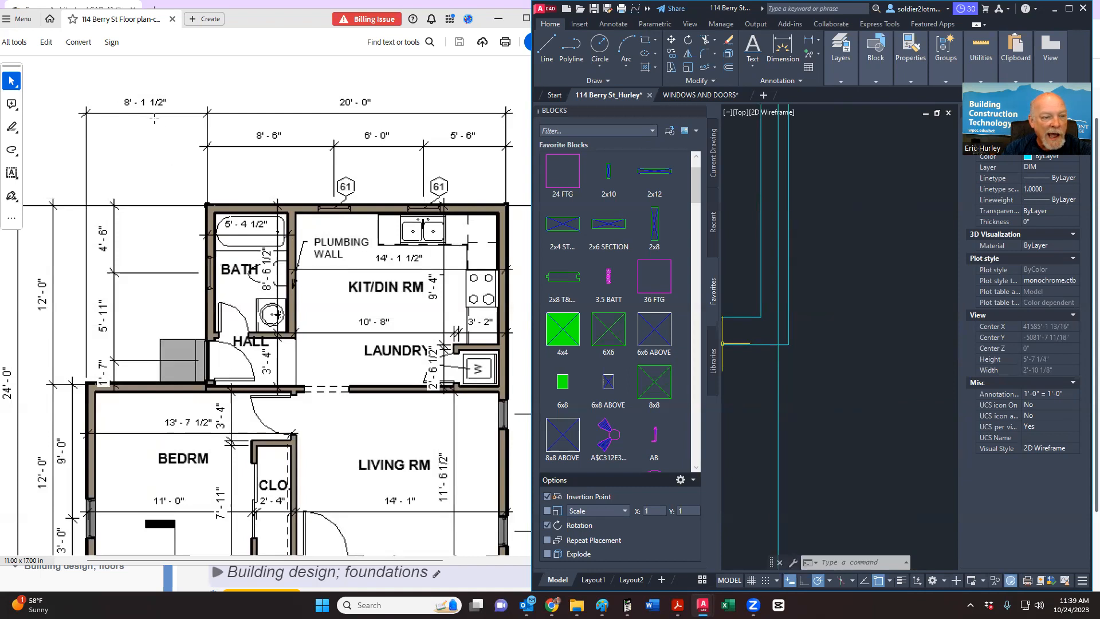
scroll(802, 336, down, 10)
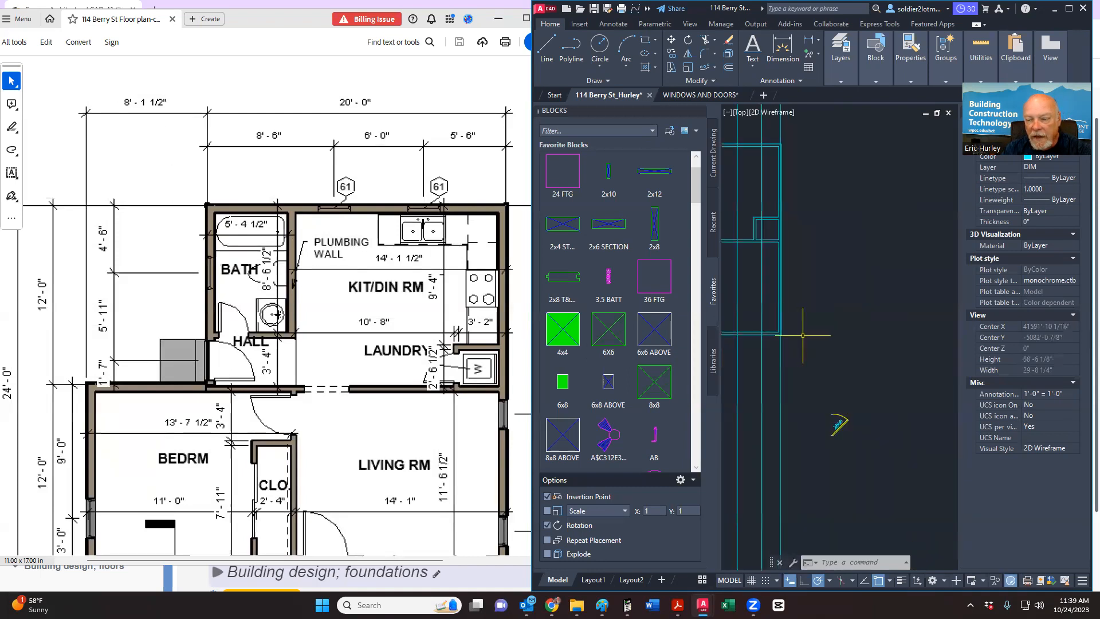
scroll(803, 336, up, 2)
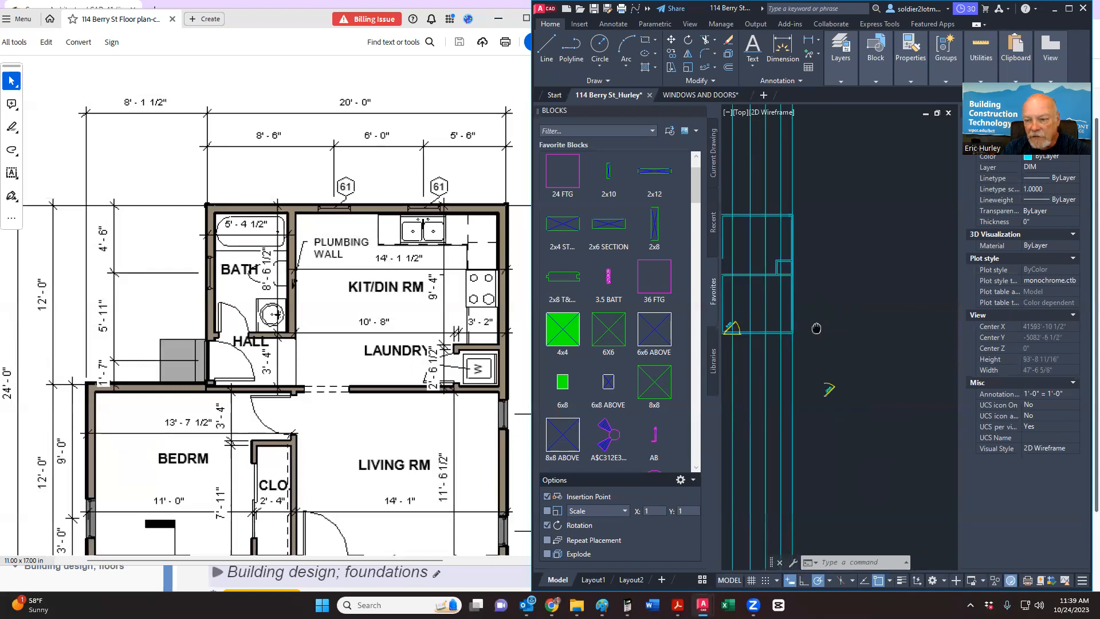
middle_drag(848, 324, 824, 345)
Step: Select a vertical outer wall line of the floor plan
scroll(825, 352, down, 4)
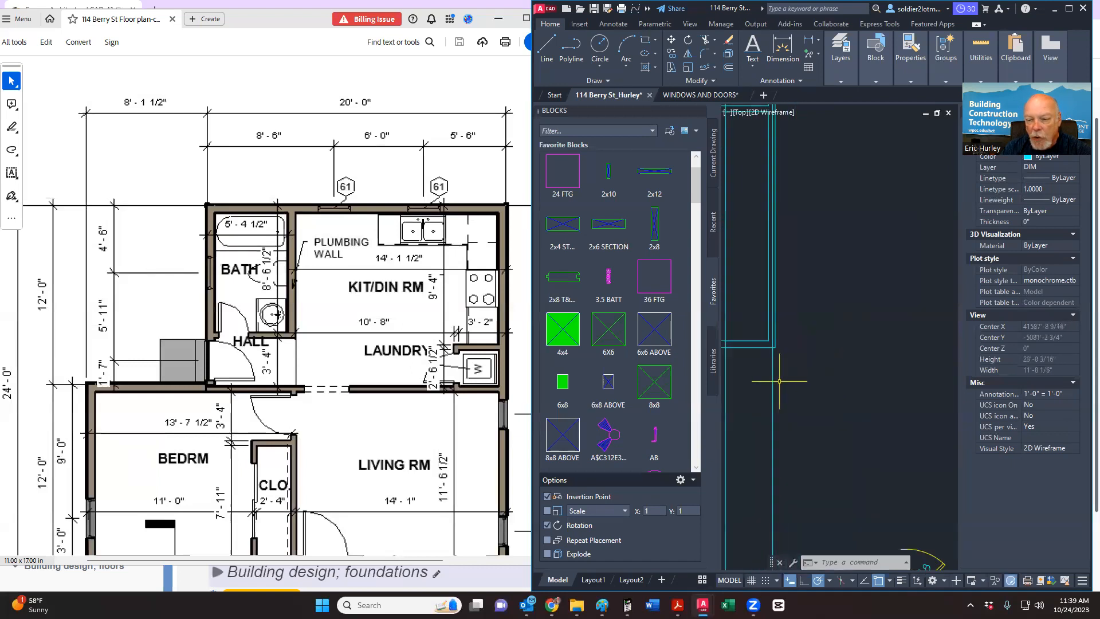
scroll(838, 356, up, 6)
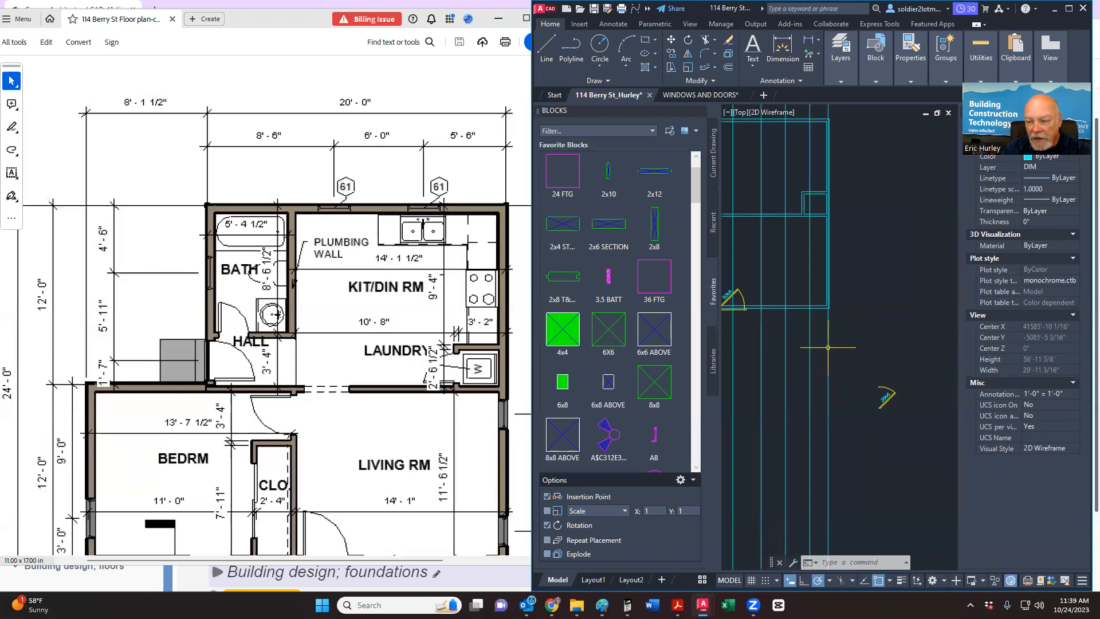
scroll(837, 350, down, 2)
key(Escape)
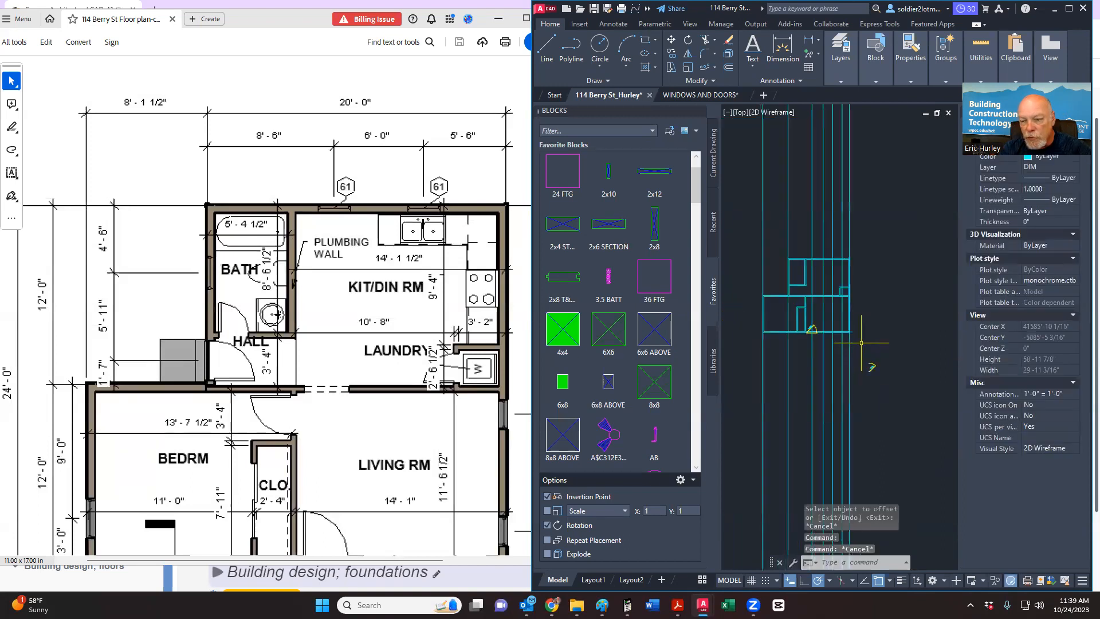
scroll(862, 343, up, 2)
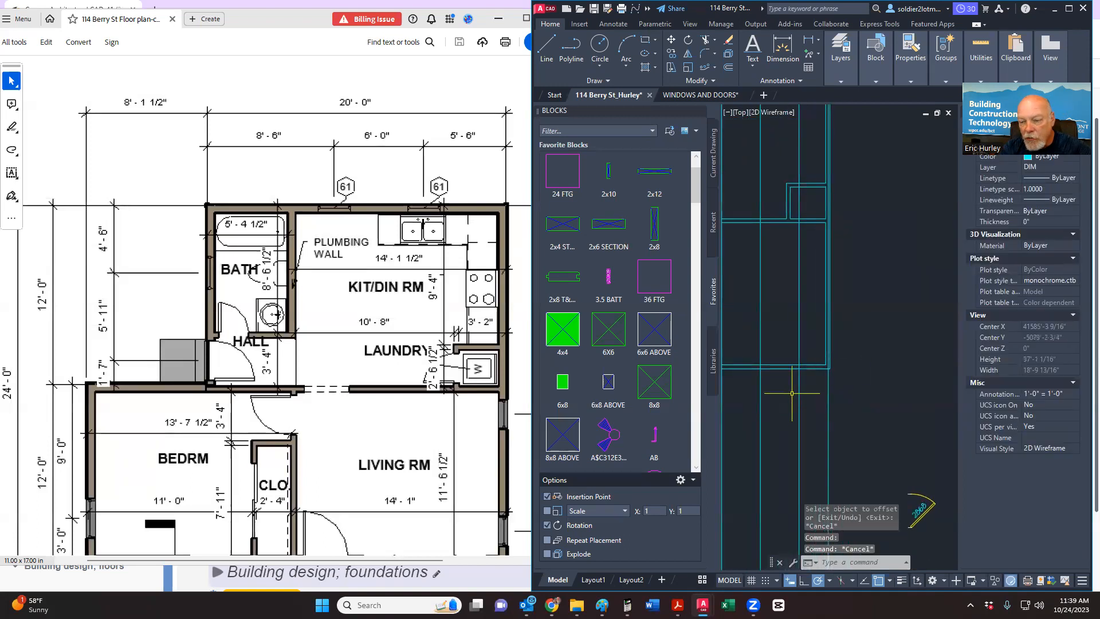
scroll(792, 393, down, 2)
click(800, 298)
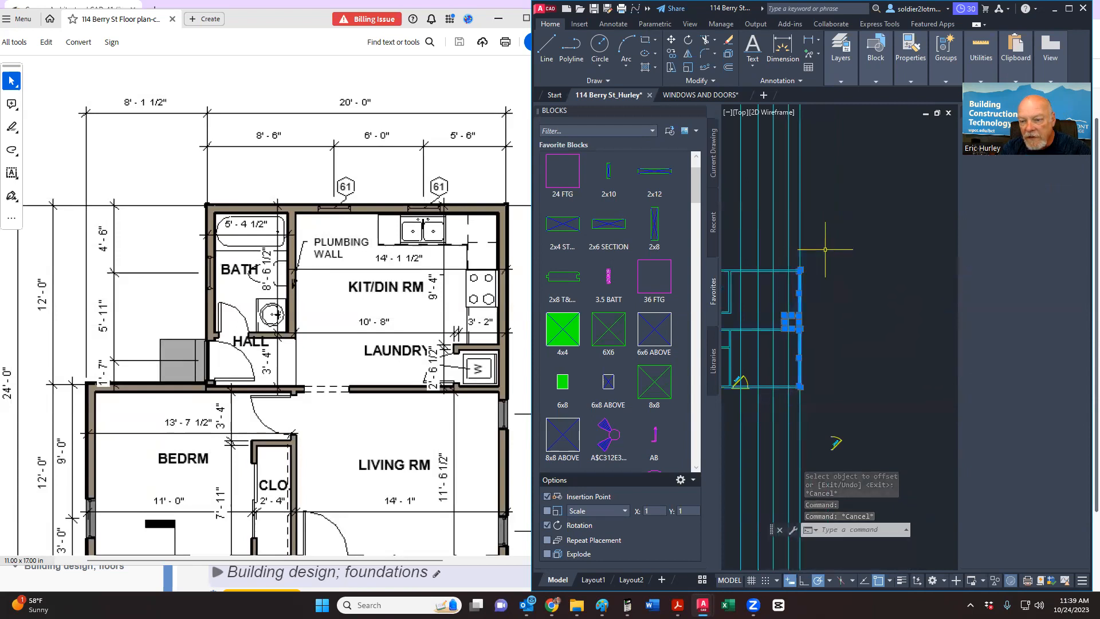
middle_drag(820, 296, 875, 302)
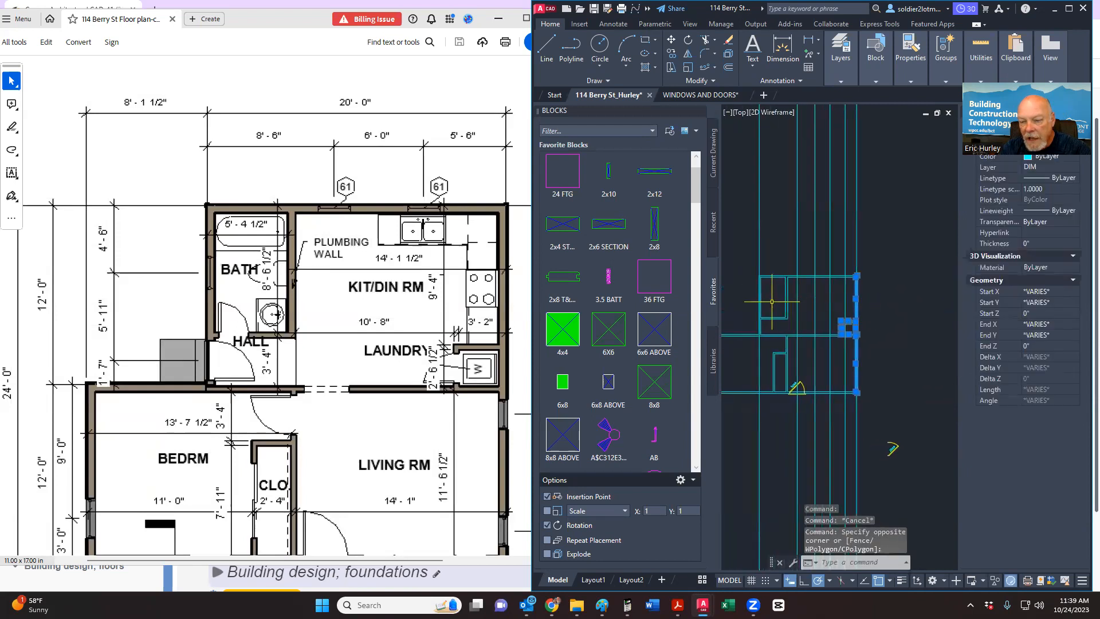
scroll(740, 323, up, 2)
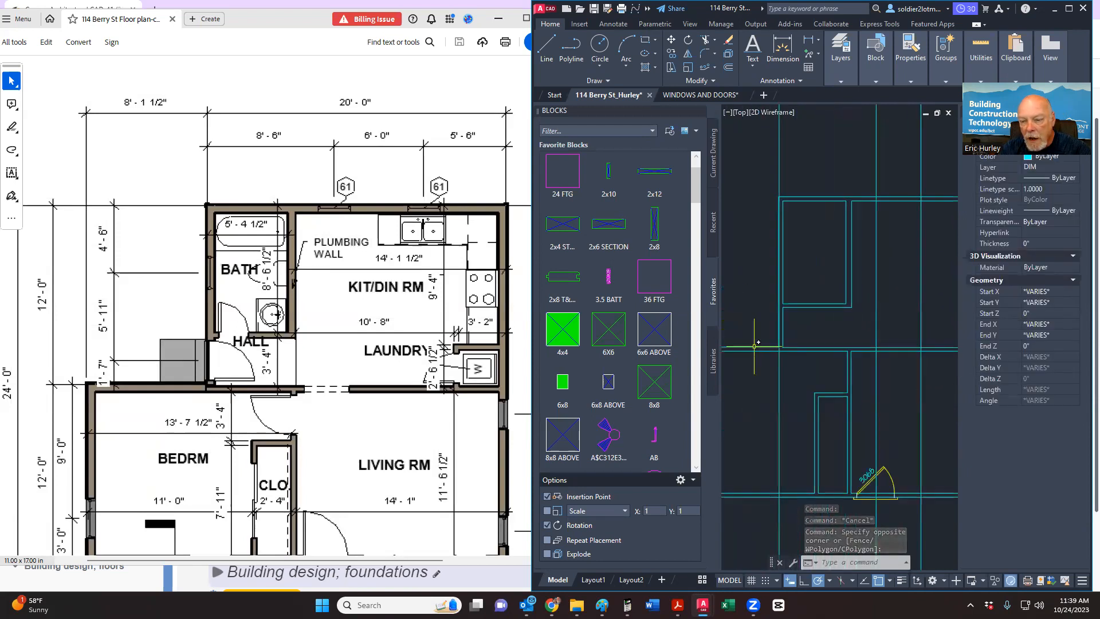
Step: Add the bathroom walls to the selection with a window and check it
click(764, 367)
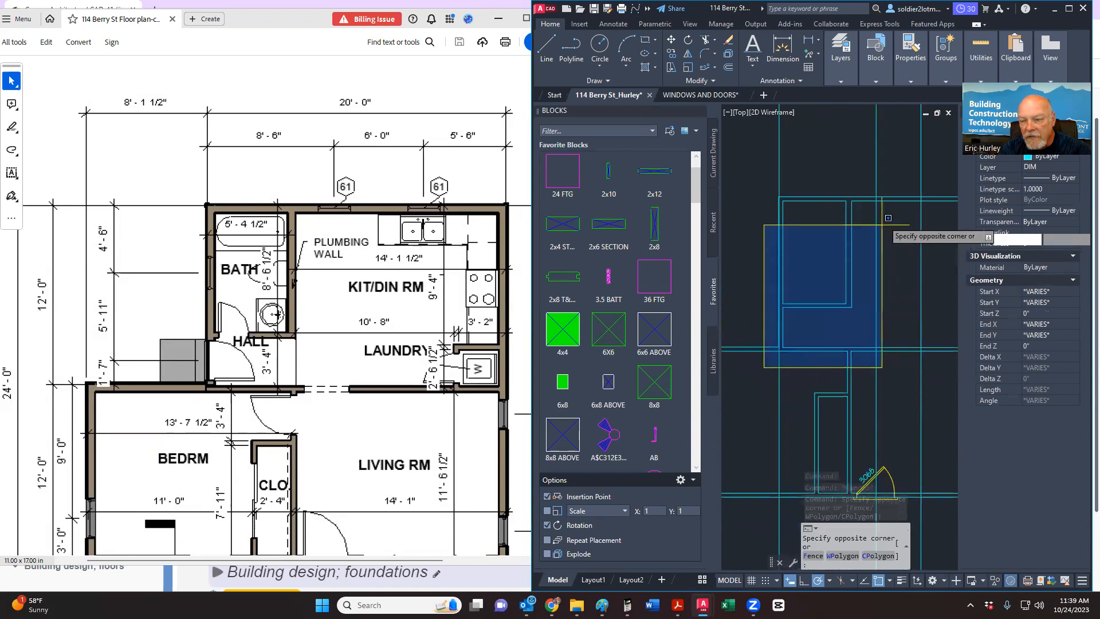
click(869, 173)
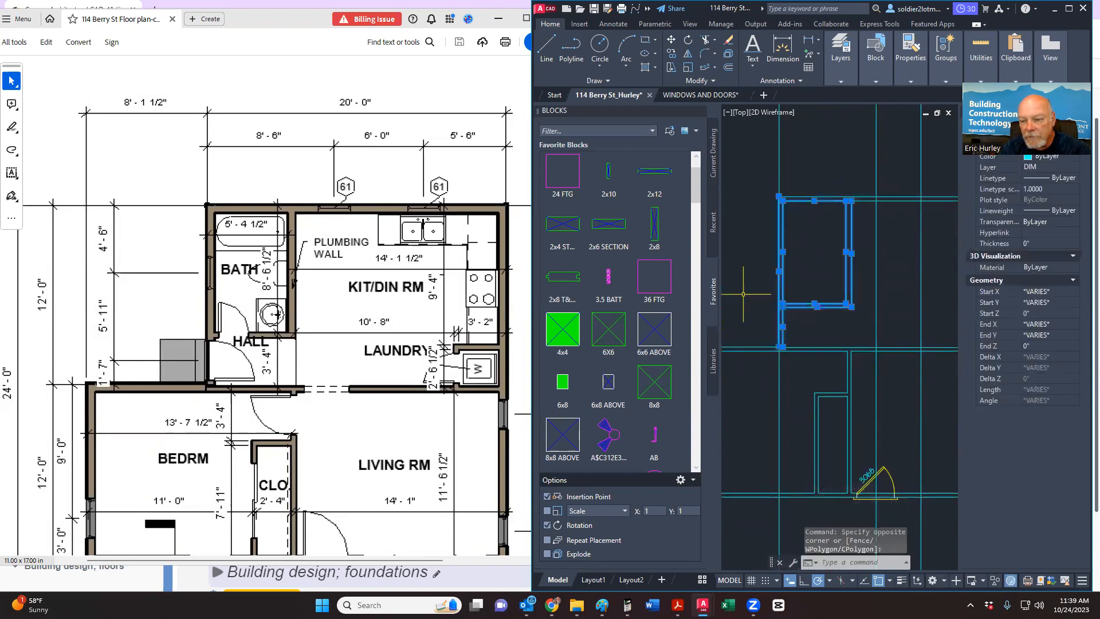
scroll(739, 291, down, 5)
scroll(786, 286, up, 4)
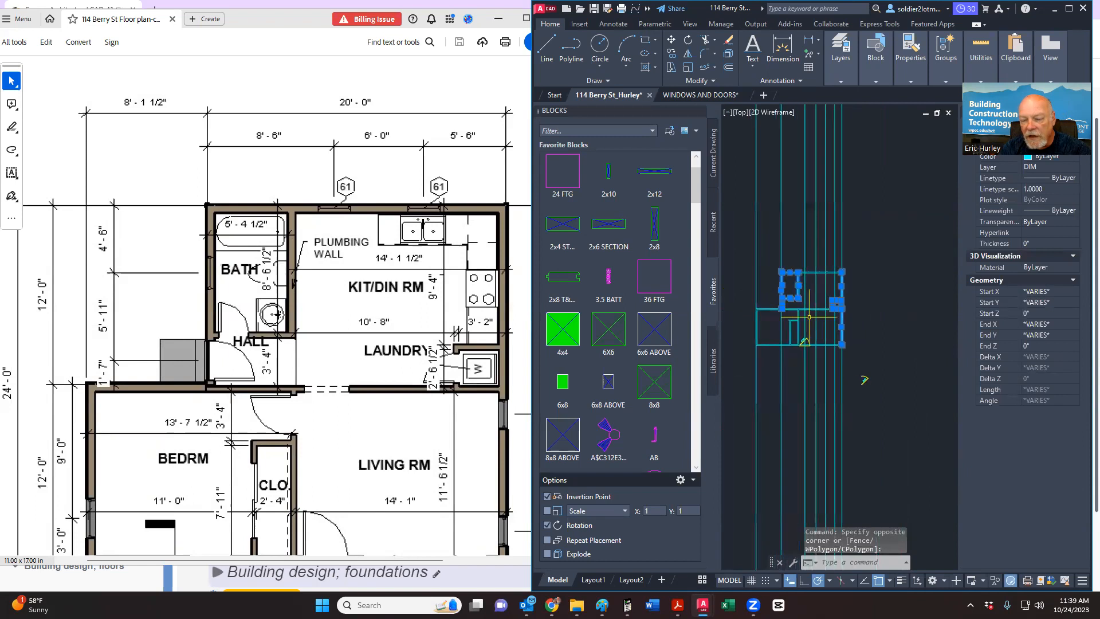
middle_drag(792, 322, 874, 324)
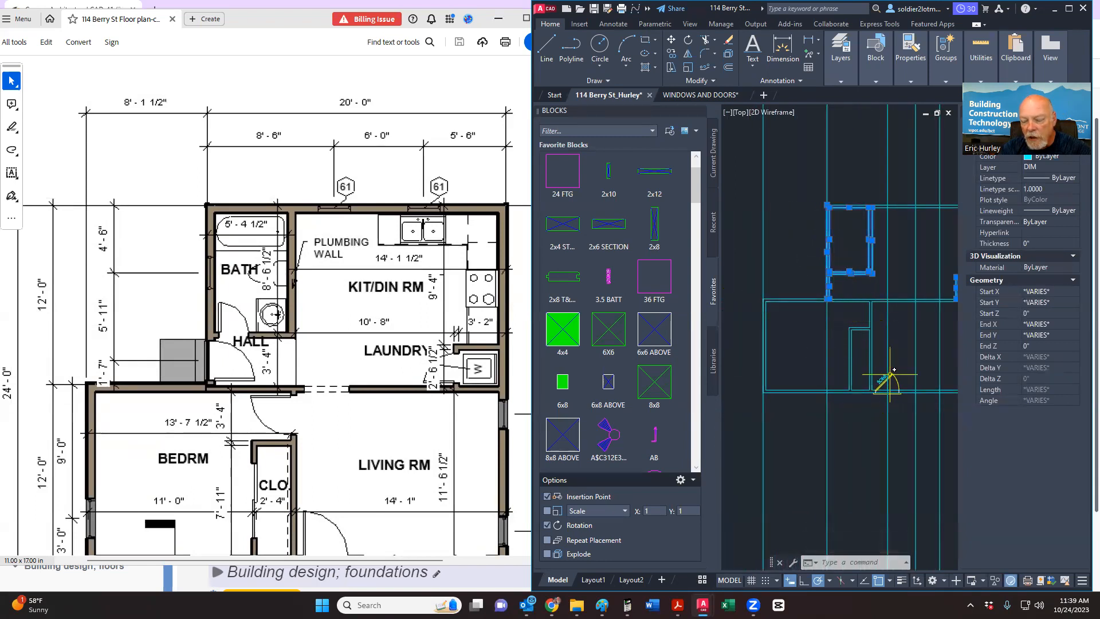
middle_drag(844, 324, 786, 347)
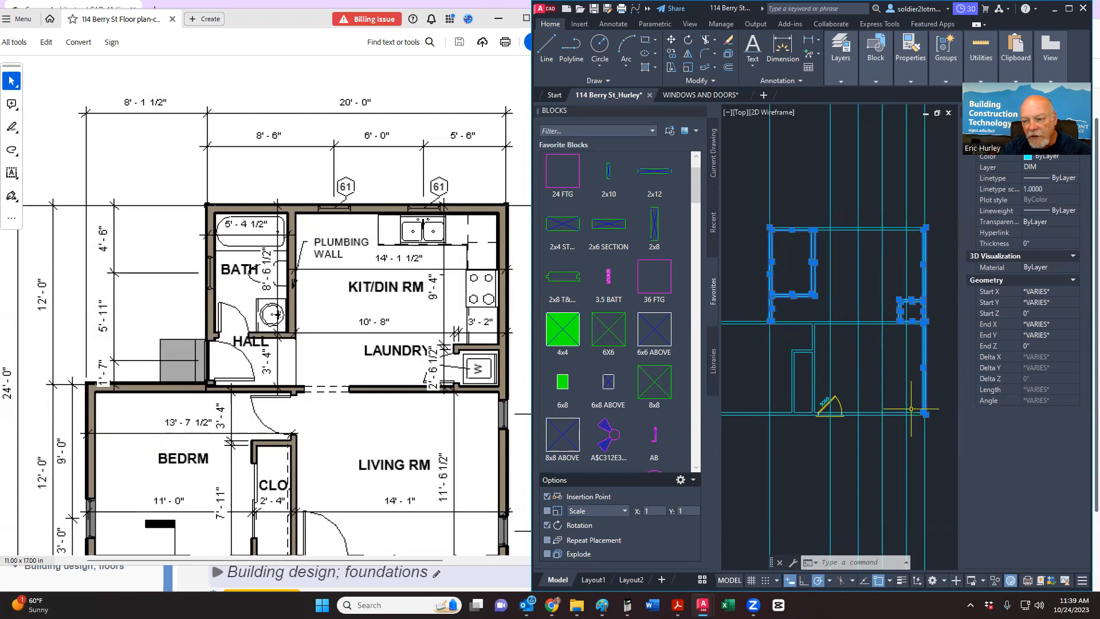
middle_drag(886, 258, 883, 272)
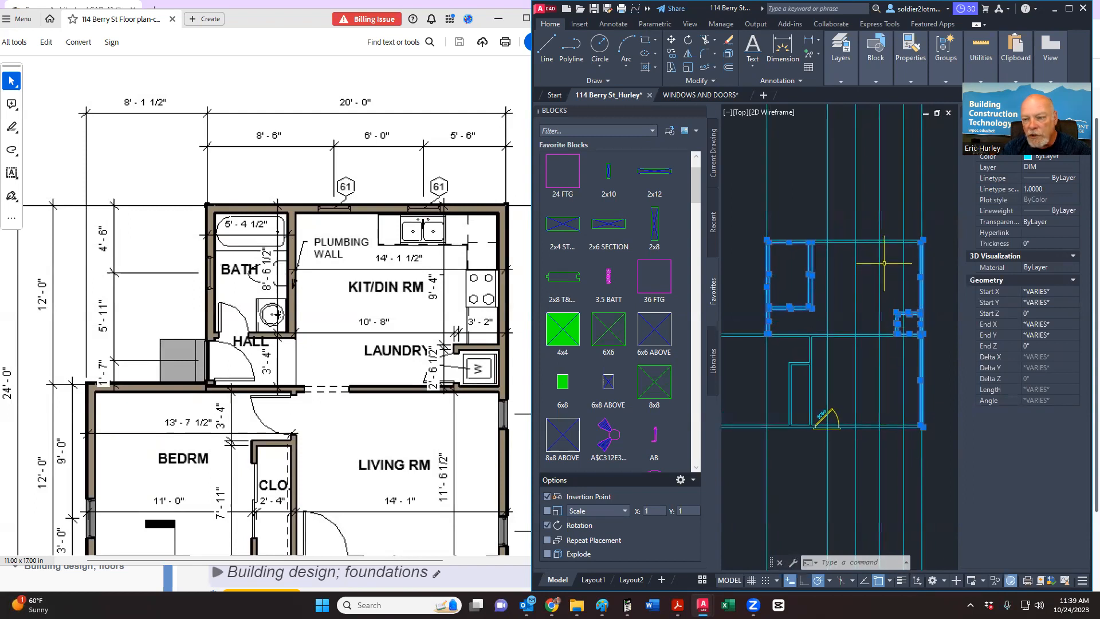
Step: Move the selected walls from the line endpoint to the new position
right_click(884, 266)
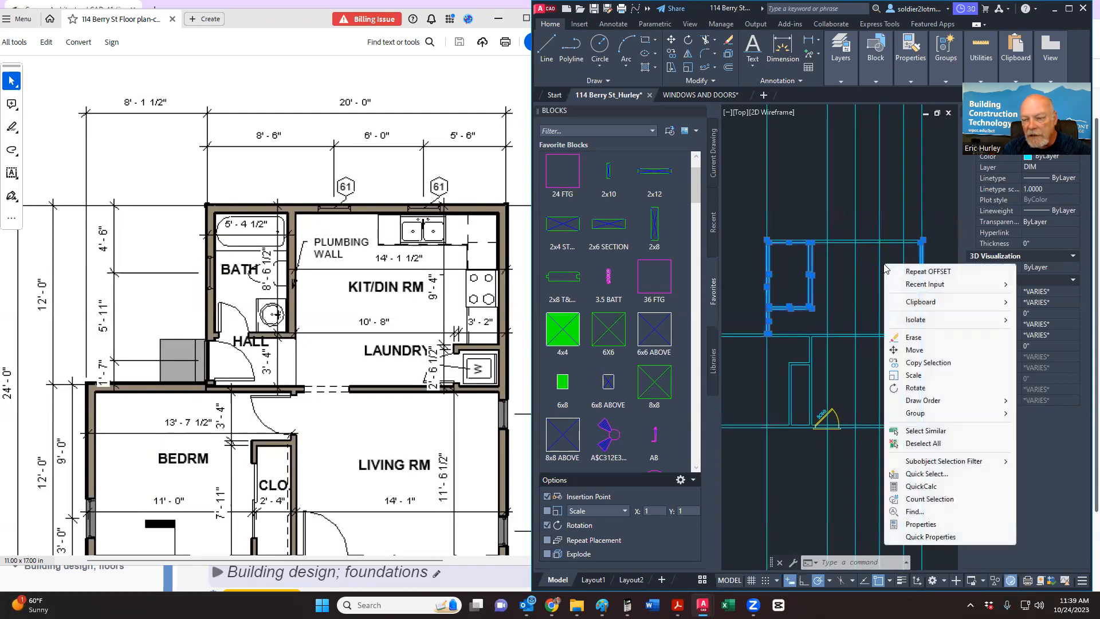
click(914, 350)
scroll(885, 338, up, 3)
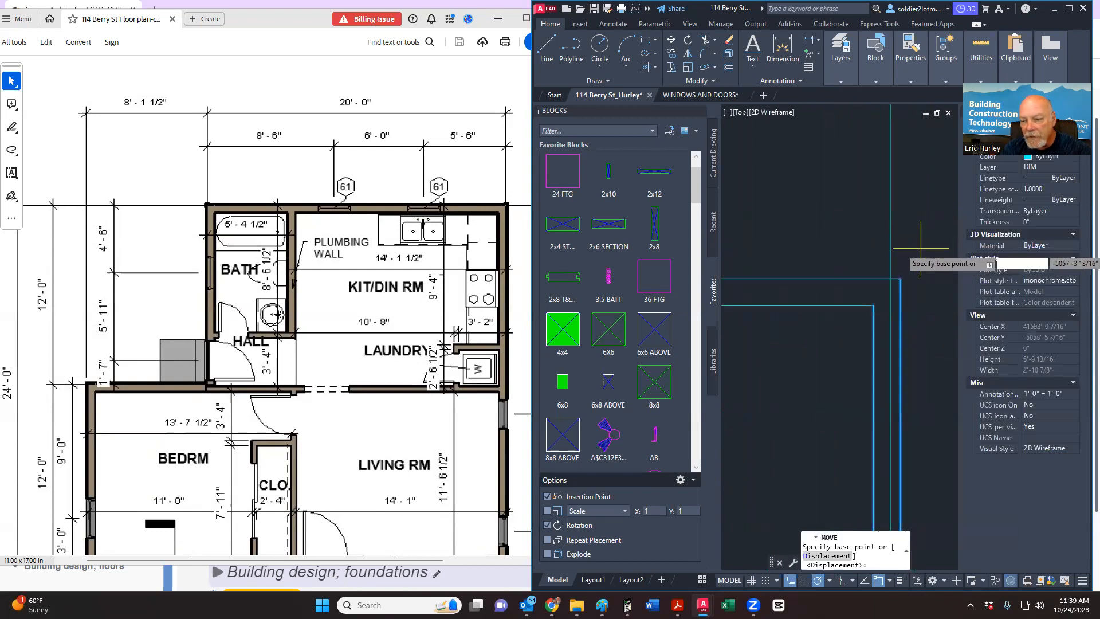
click(845, 362)
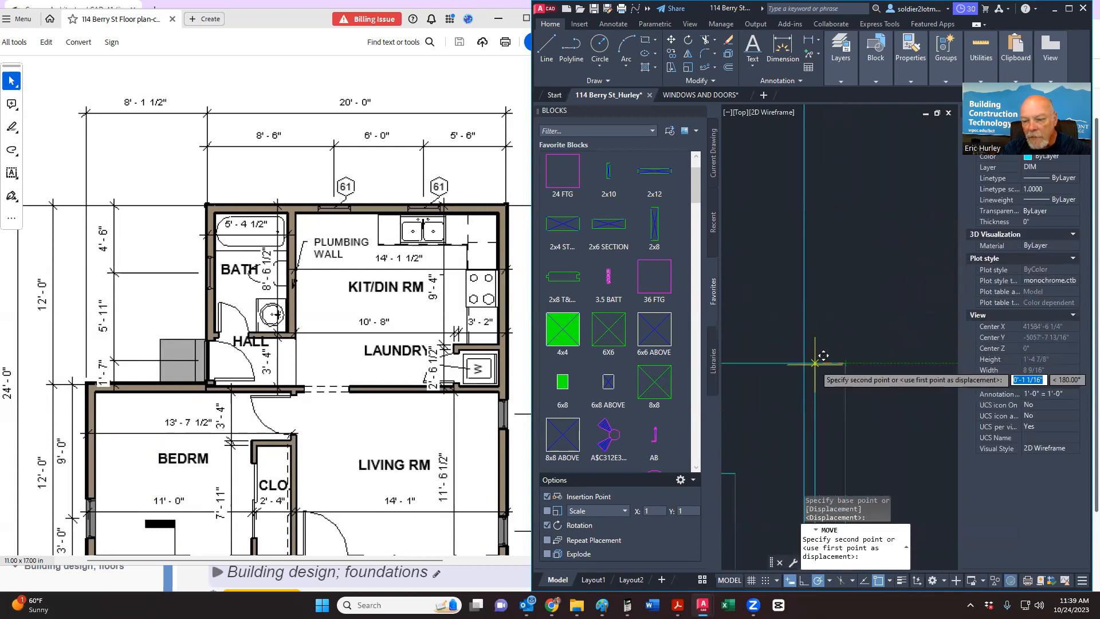
click(813, 354)
scroll(880, 314, down, 4)
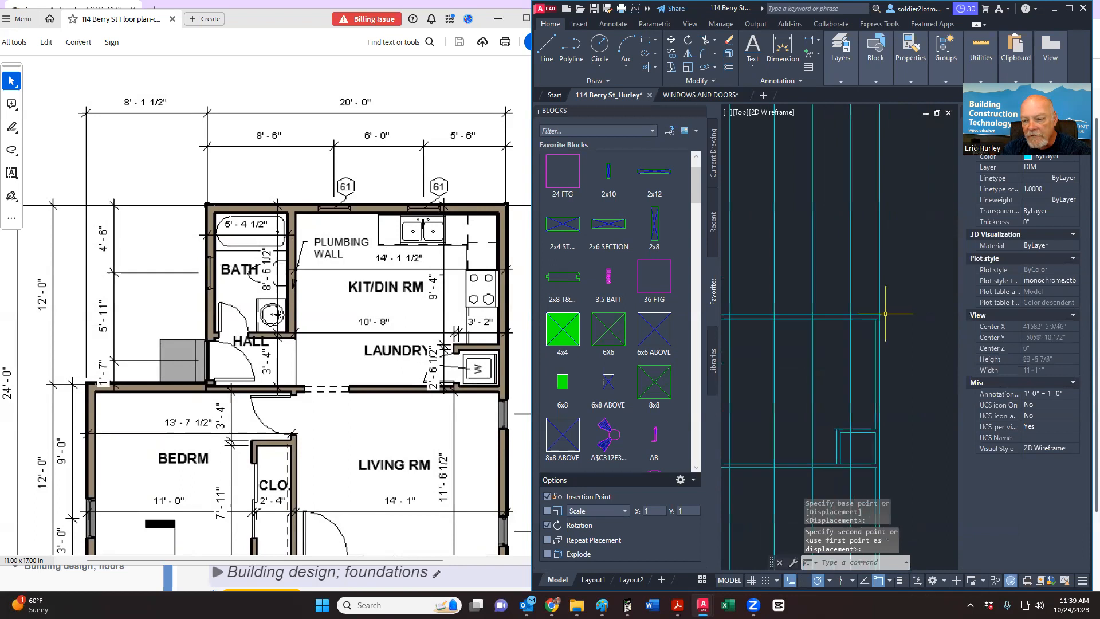
scroll(886, 316, up, 6)
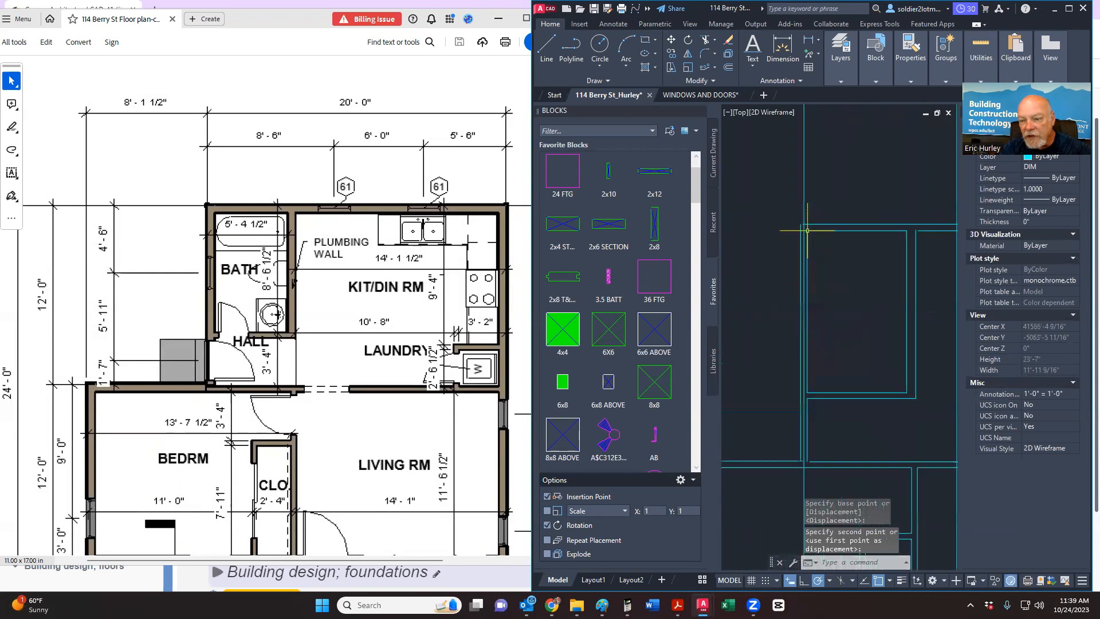
scroll(806, 230, down, 2)
Step: Measure the span from the building corner with a trial linear dimension, reading 8'-0"
click(782, 47)
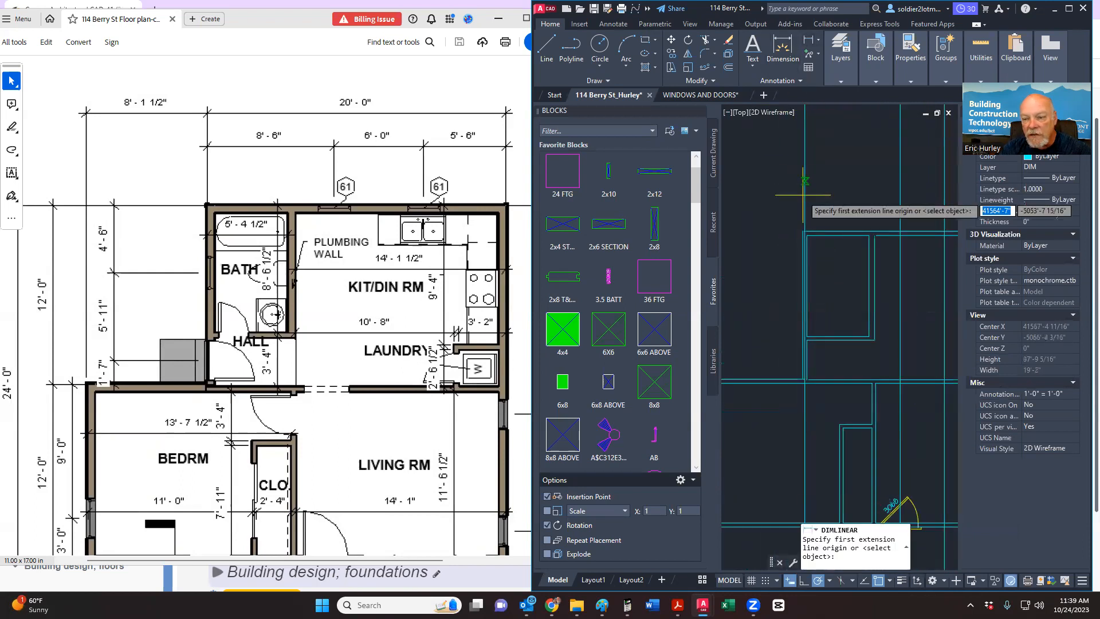
click(804, 232)
scroll(799, 339, down, 3)
scroll(800, 339, up, 8)
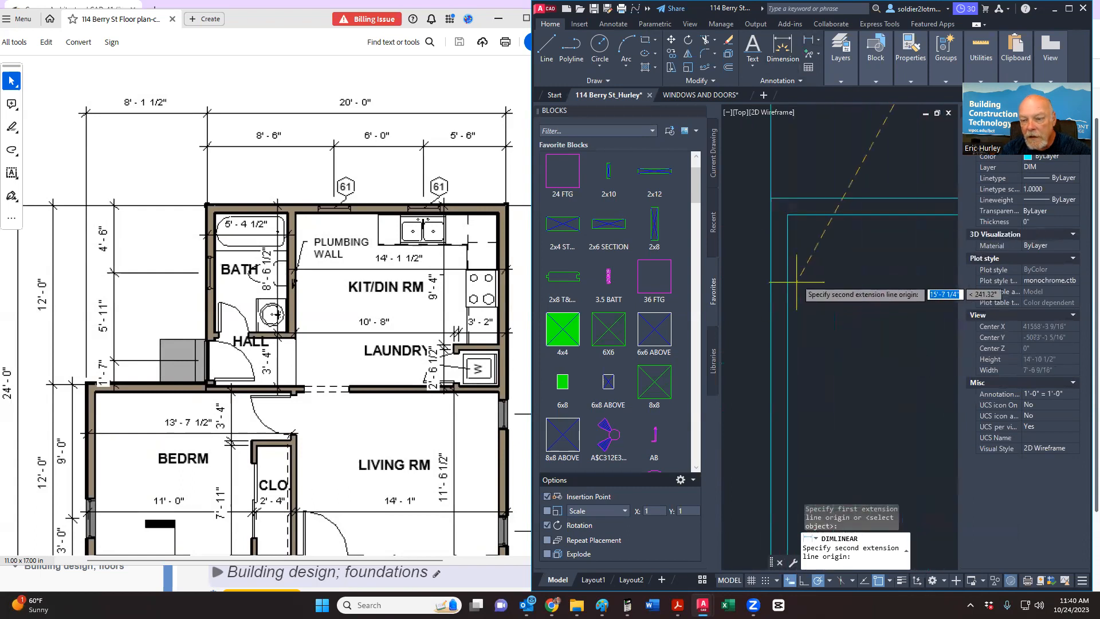
click(771, 198)
scroll(774, 207, down, 3)
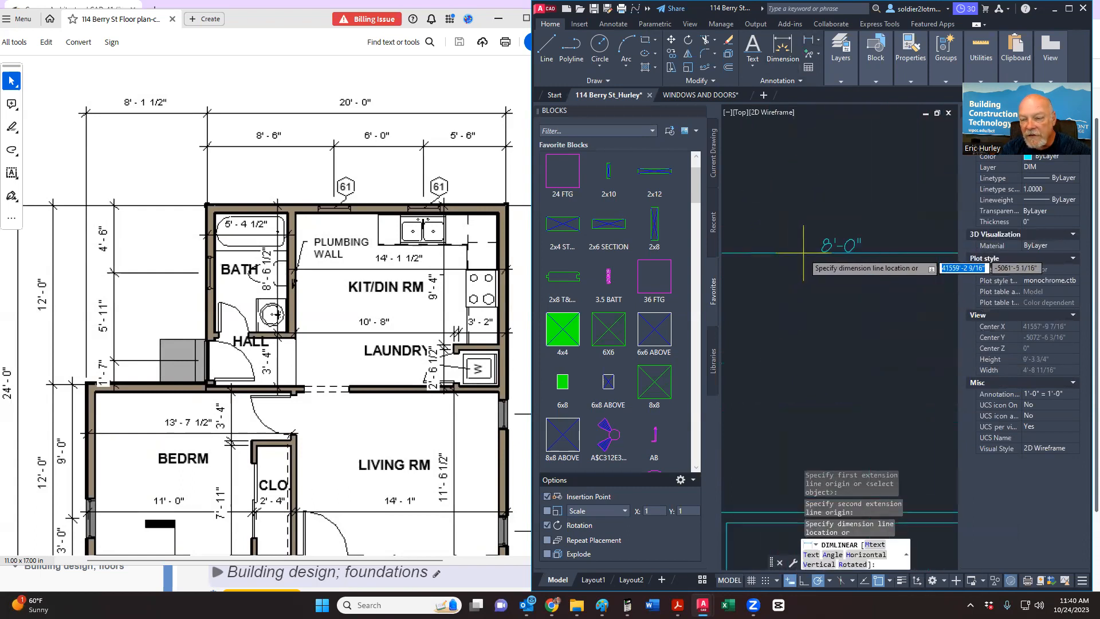
scroll(803, 252, down, 8)
key(Escape)
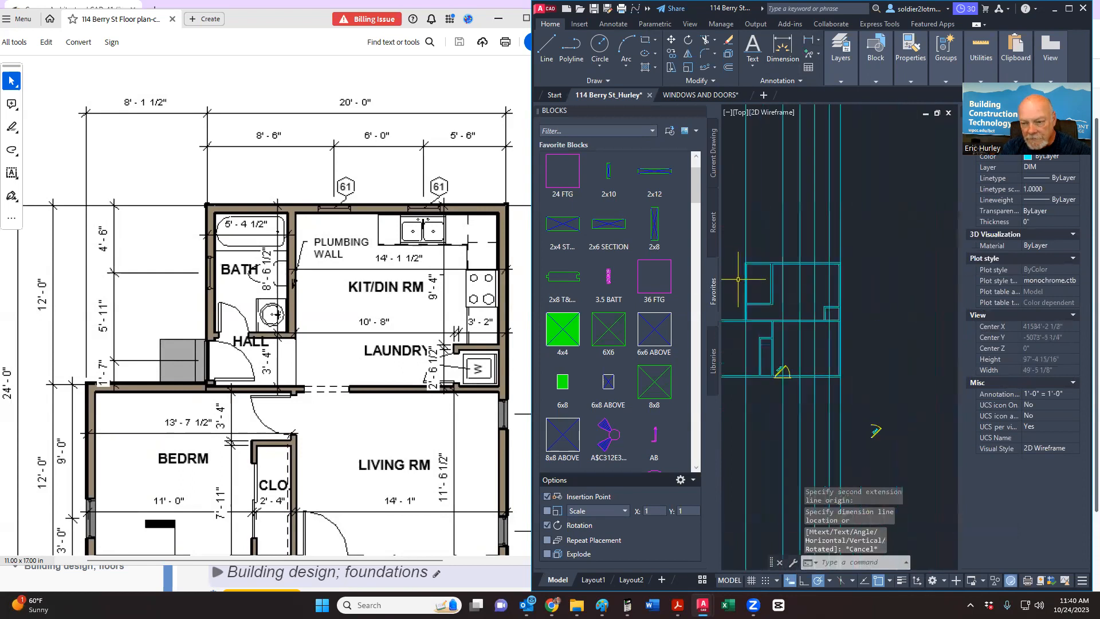
scroll(762, 261, up, 5)
middle_drag(764, 262, 860, 268)
scroll(834, 246, down, 5)
scroll(826, 329, up, 3)
scroll(802, 390, down, 3)
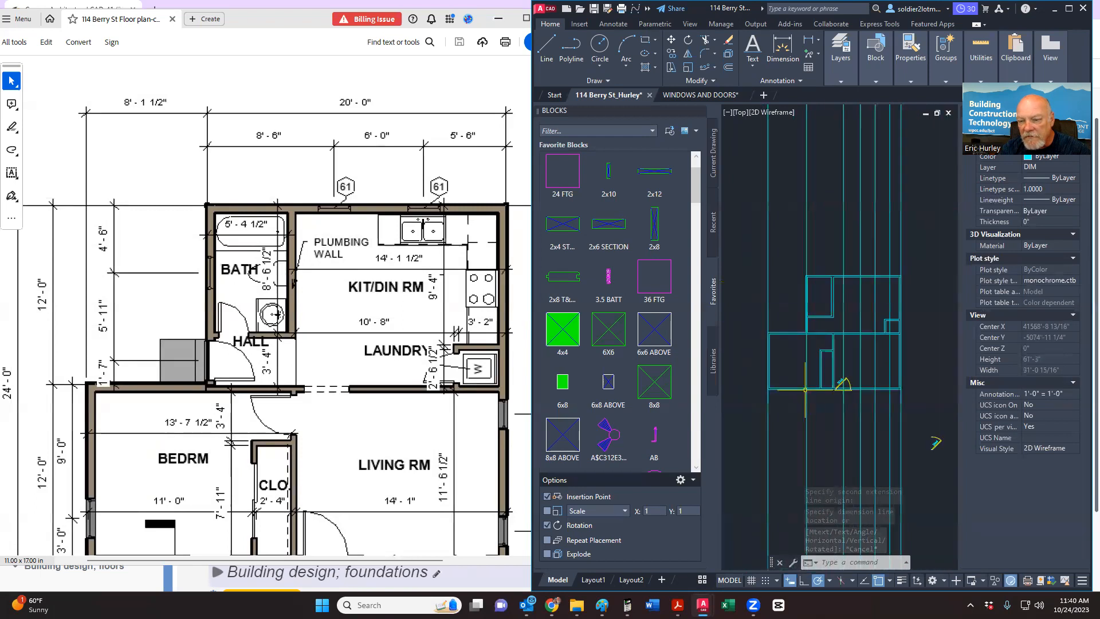
scroll(916, 269, up, 5)
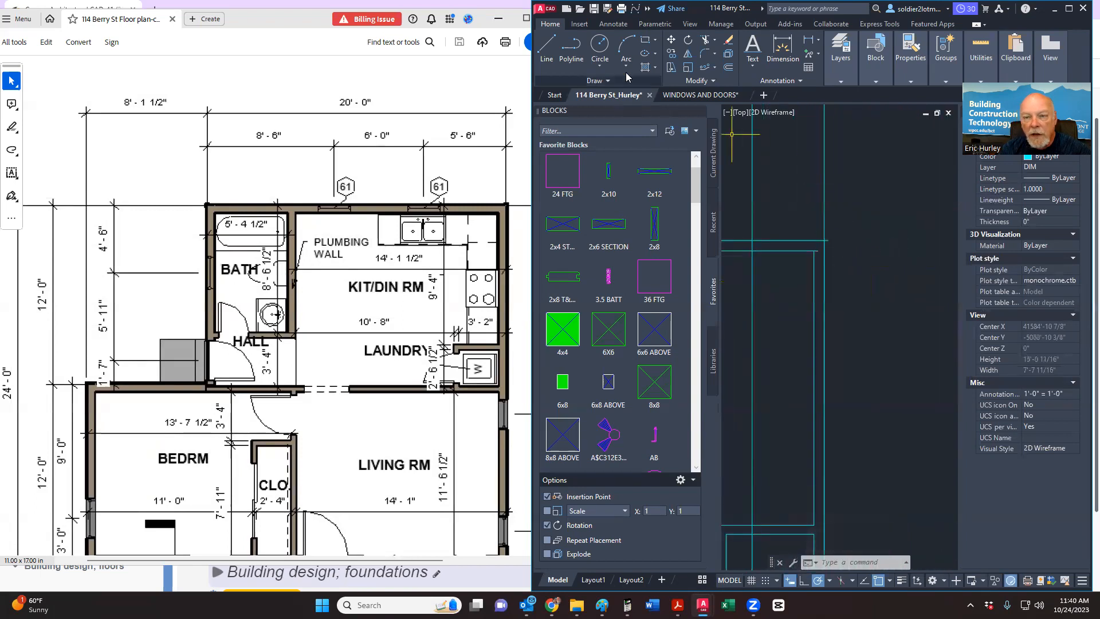
Step: Trim the two overhanging horizontal wall line ends at the corner
click(704, 39)
scroll(830, 254, up, 5)
click(828, 201)
click(785, 244)
scroll(796, 215, down, 5)
scroll(796, 215, down, 4)
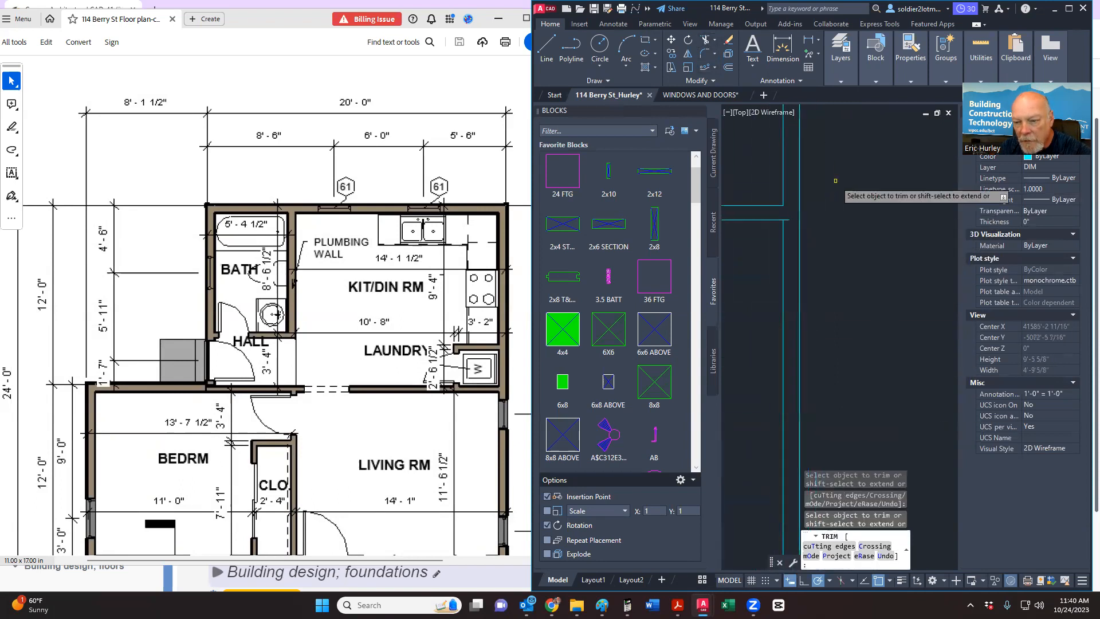
scroll(813, 217, down, 4)
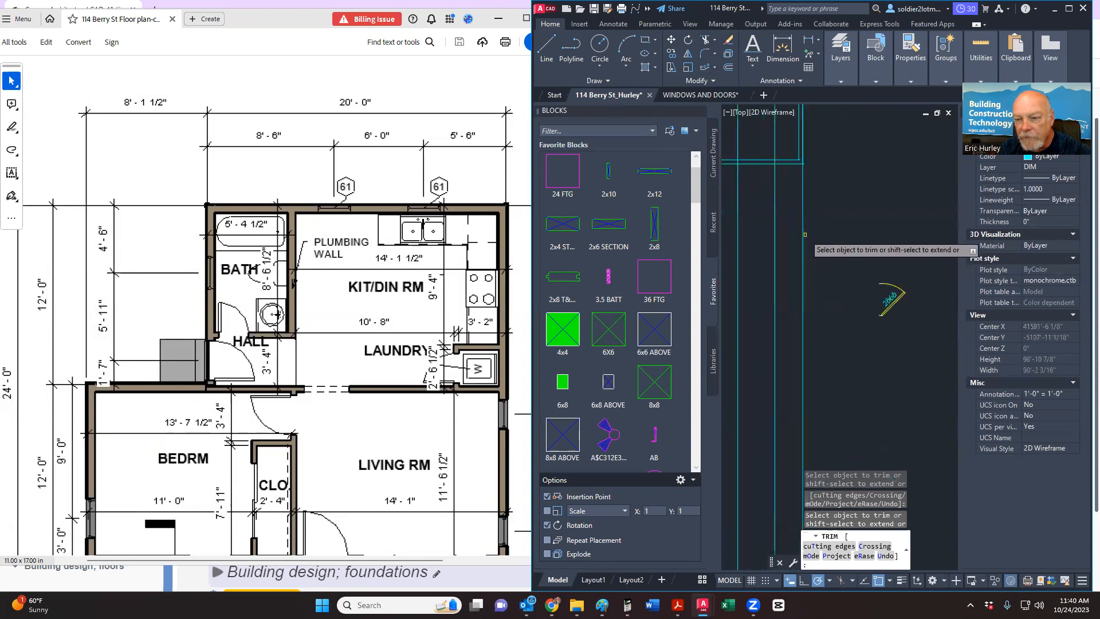
scroll(824, 312, up, 8)
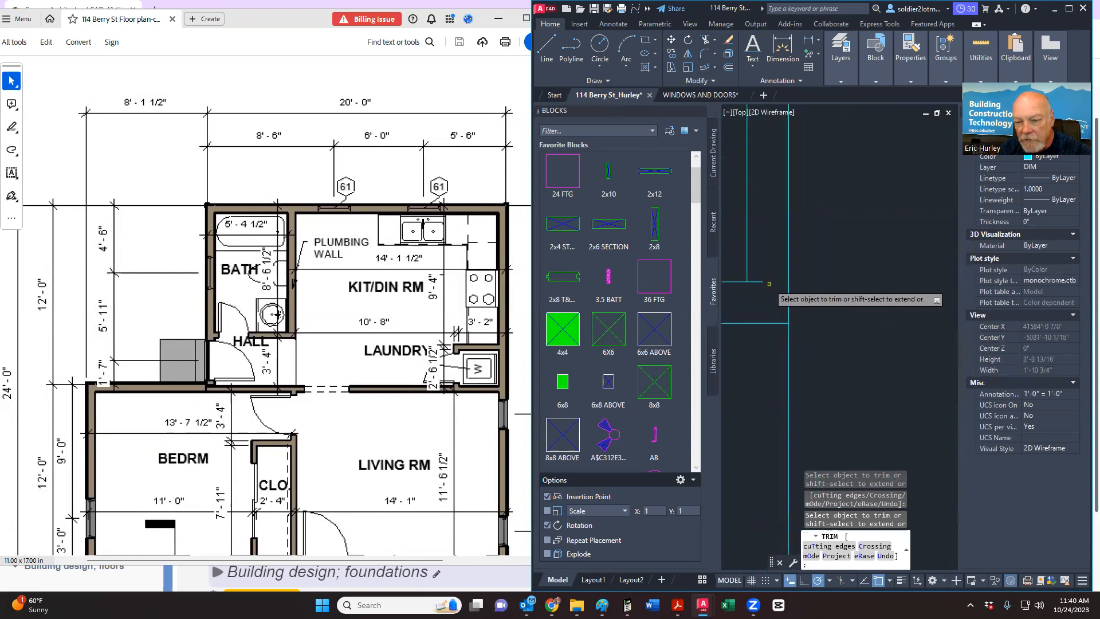
scroll(755, 281, down, 6)
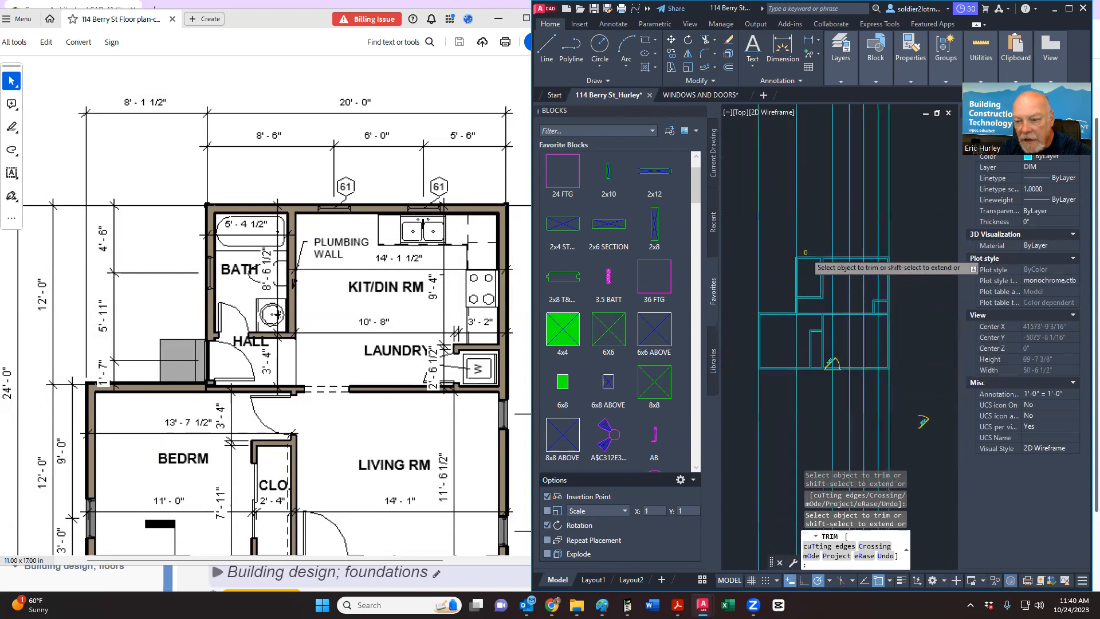
scroll(789, 270, up, 2)
scroll(791, 268, up, 3)
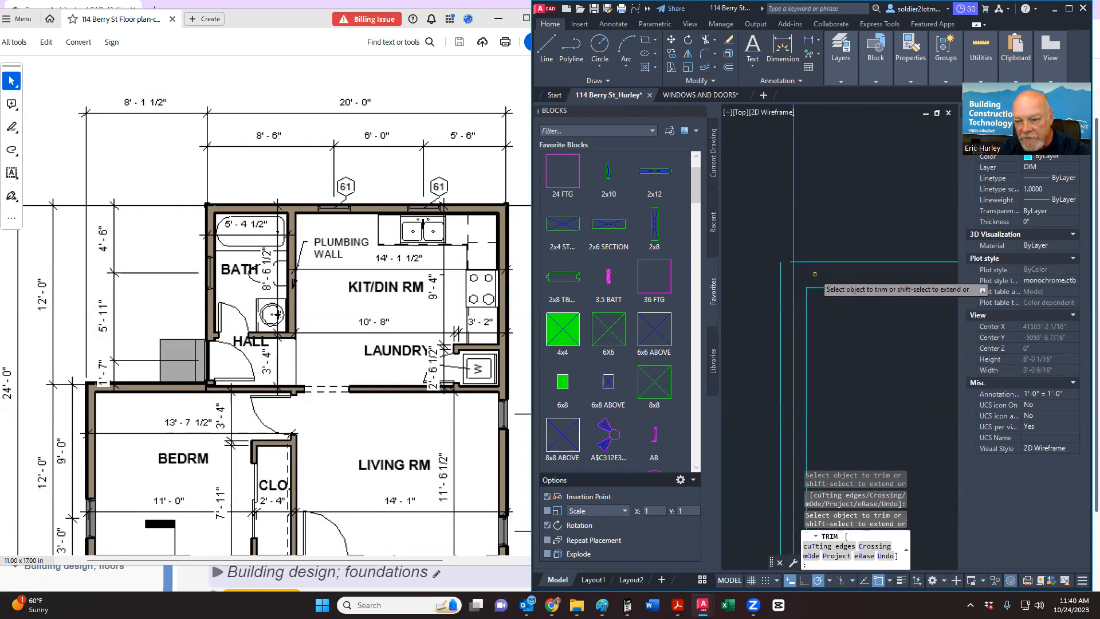
Step: Fence-trim the remaining crossing wall lines and cut off the left wall stub
click(815, 247)
click(814, 242)
scroll(820, 215, down, 4)
scroll(832, 389, up, 3)
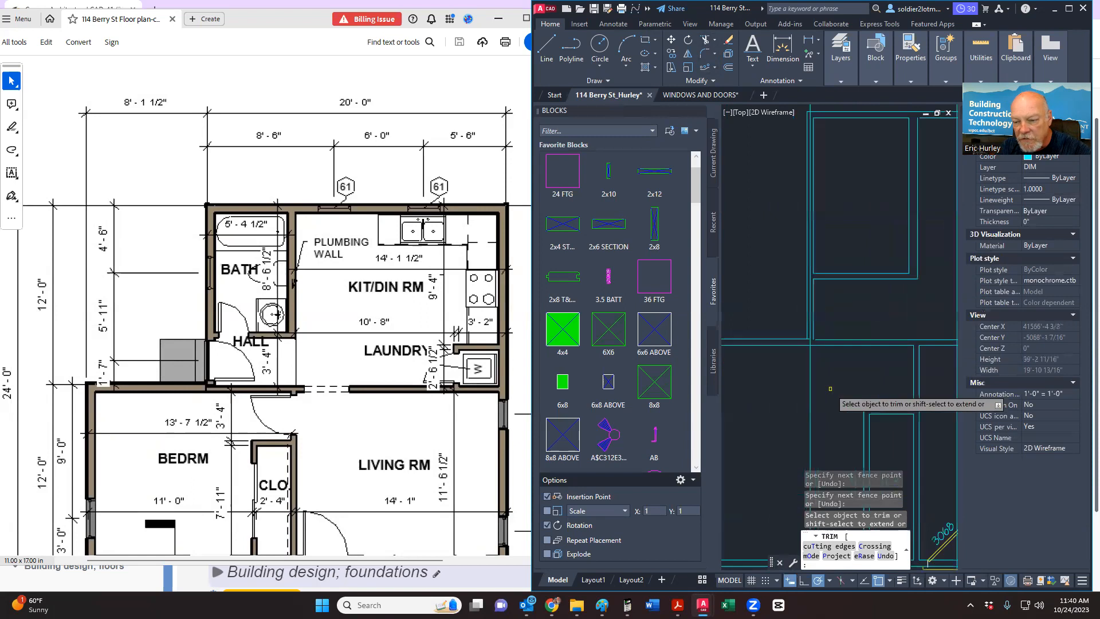
scroll(836, 327, up, 8)
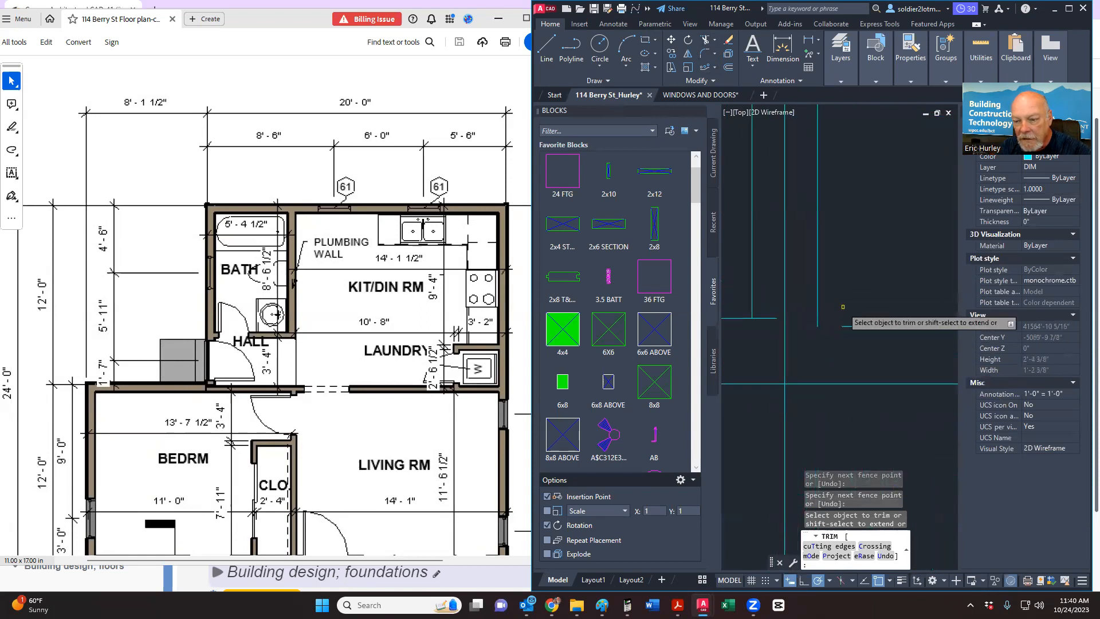
click(853, 338)
shift+click(852, 302)
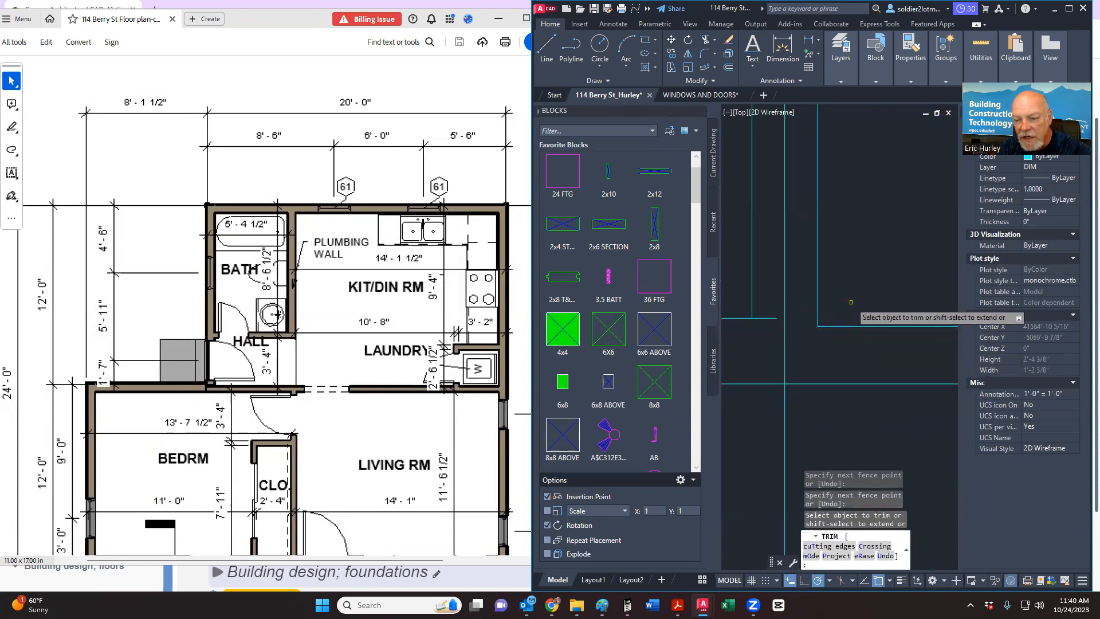
click(770, 318)
scroll(748, 354, down, 10)
middle_drag(781, 388, 796, 313)
scroll(796, 313, down, 1)
key(Escape)
scroll(844, 395, up, 3)
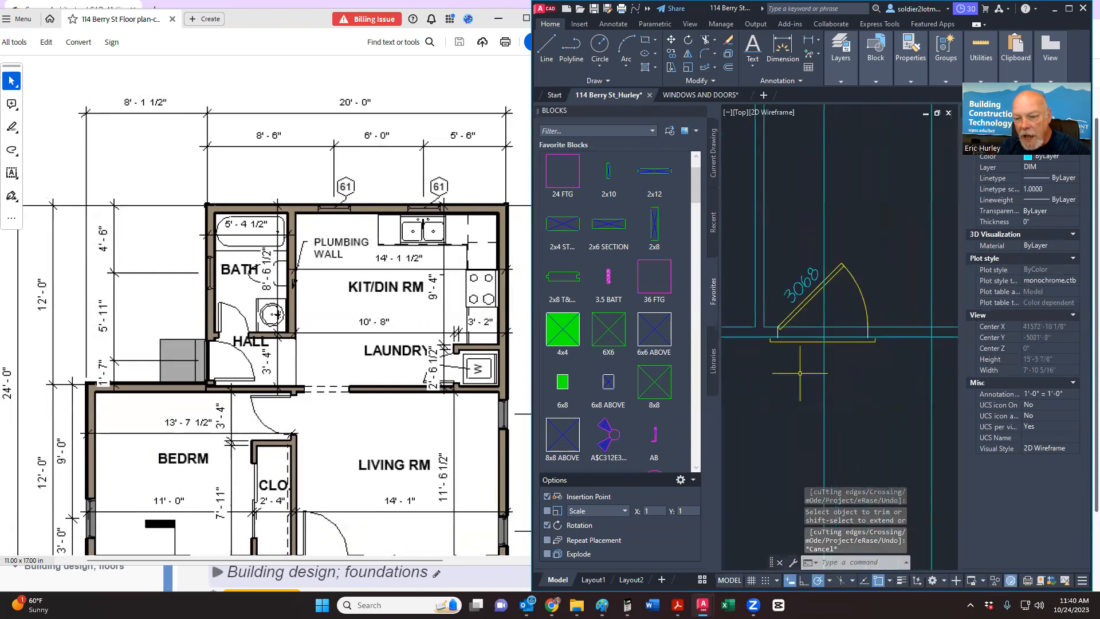
Step: Move the 3068 door block from the line intersection onto the wall line
click(769, 354)
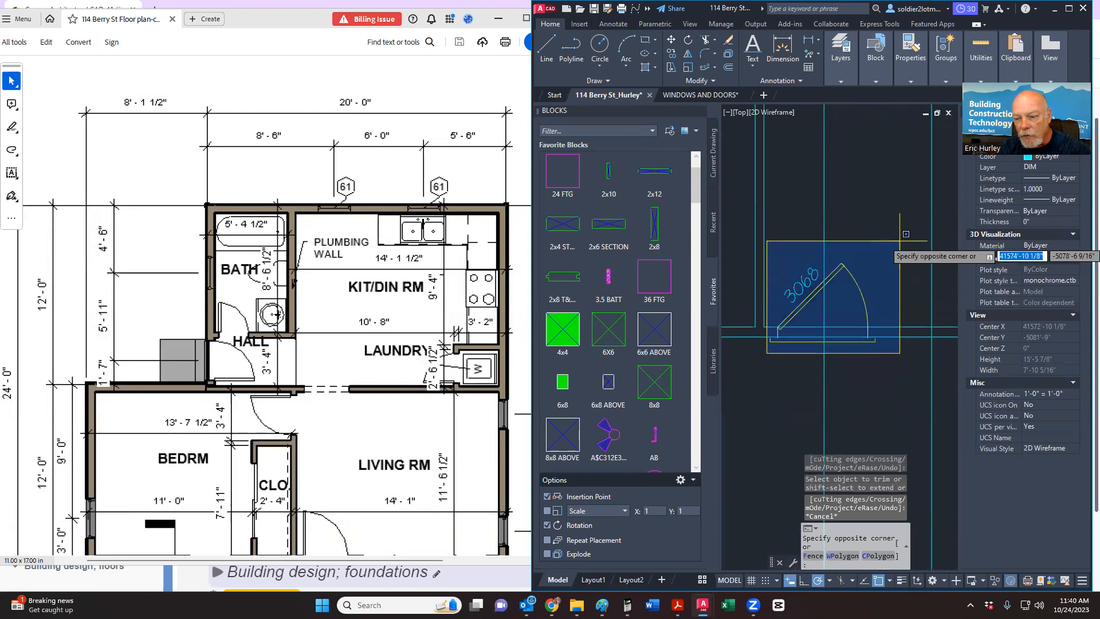
click(892, 223)
scroll(839, 344, up, 6)
middle_drag(825, 343, 896, 351)
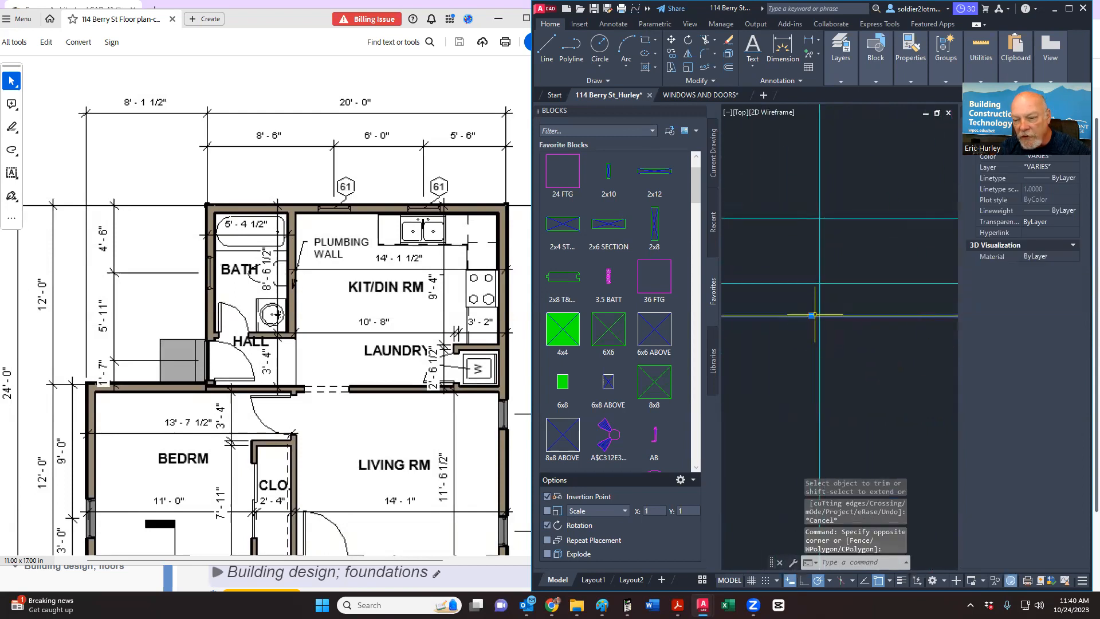
scroll(803, 350, down, 4)
mouse_move(805, 350)
middle_down()
mouse_move(879, 350)
mouse_move(841, 351)
middle_up()
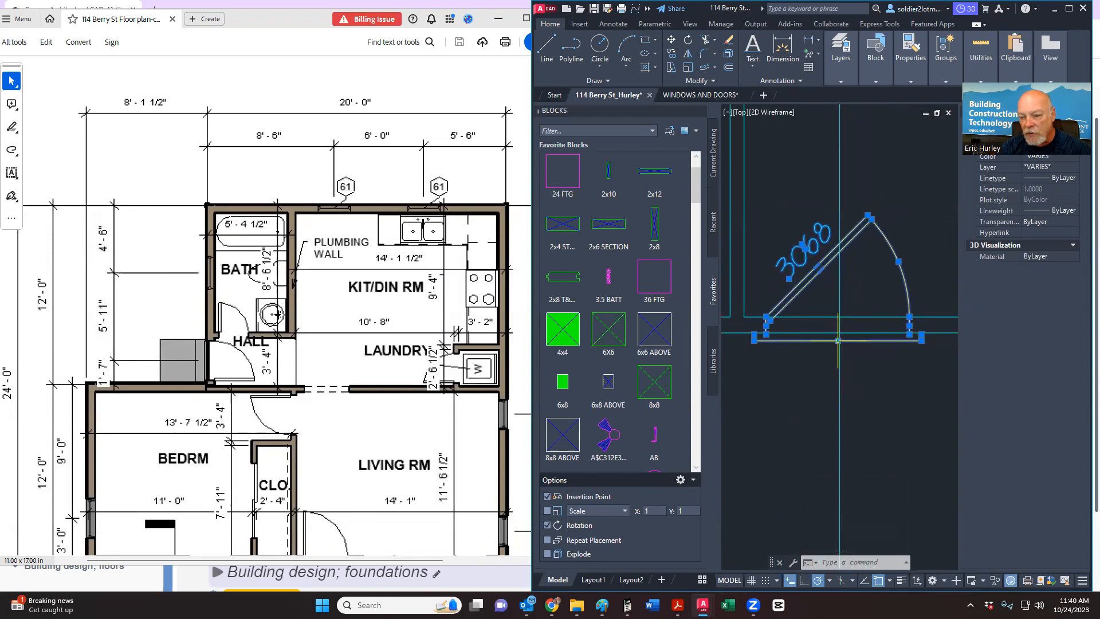
scroll(838, 340, up, 5)
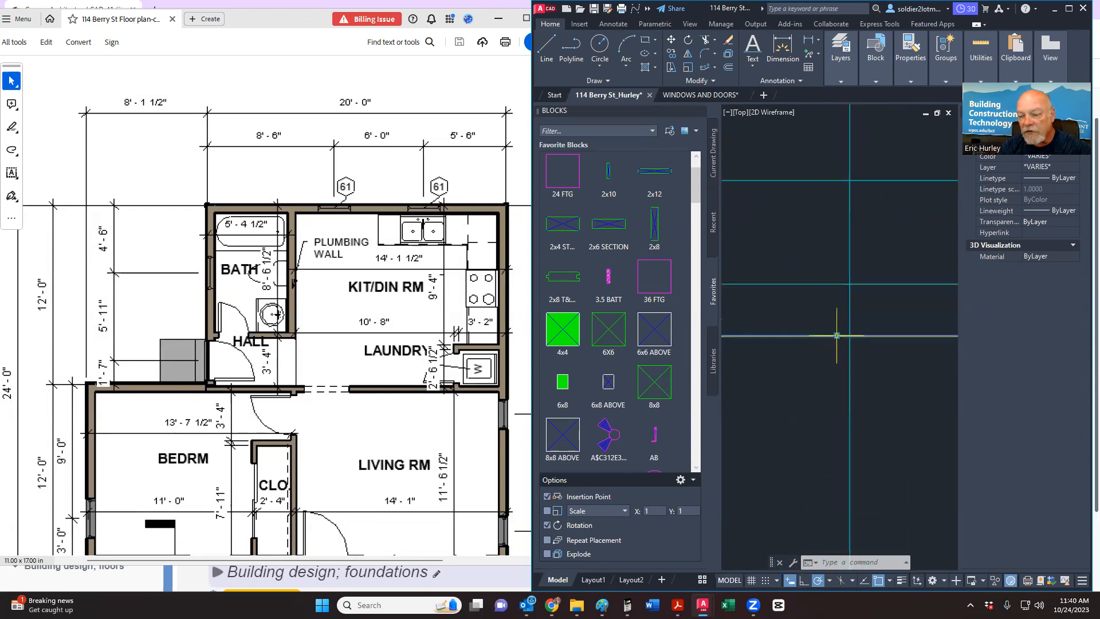
scroll(837, 335, down, 4)
right_click(819, 369)
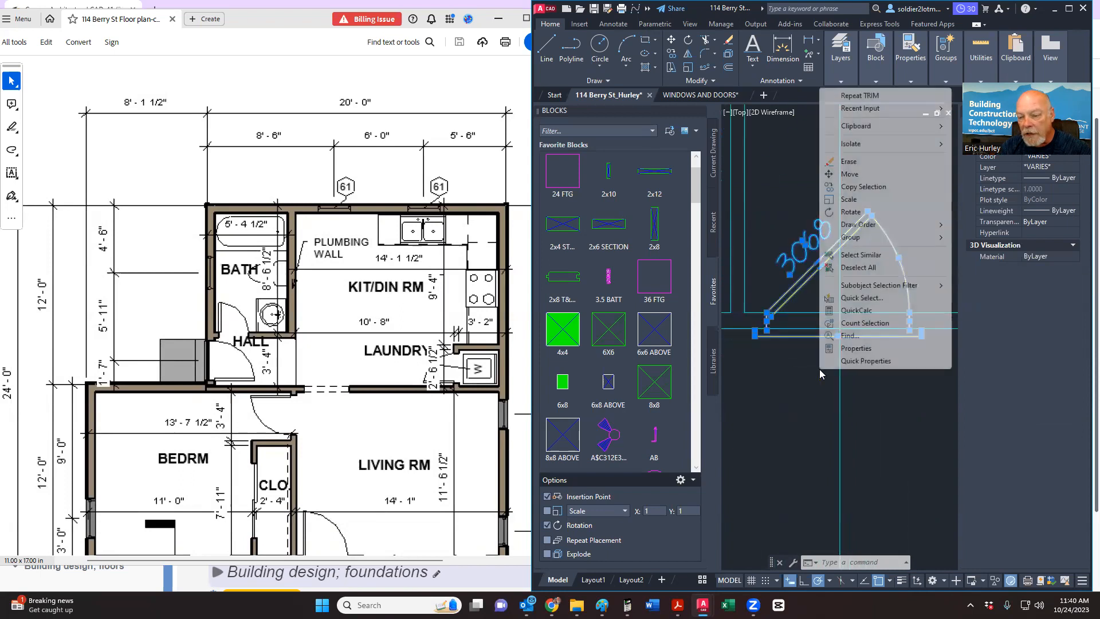
click(850, 174)
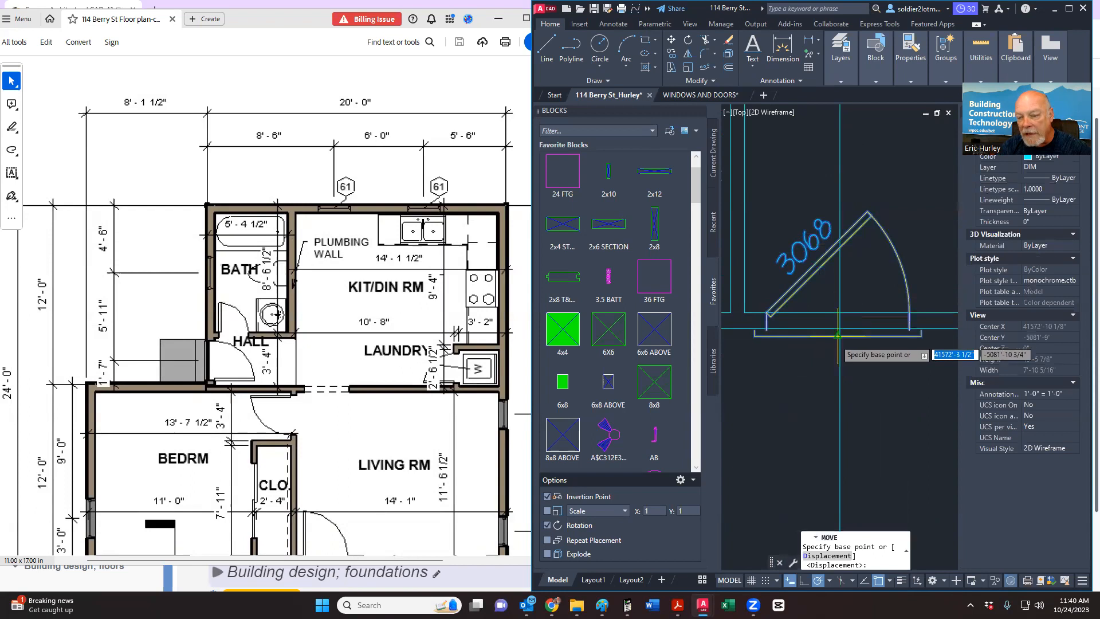
scroll(838, 336, up, 6)
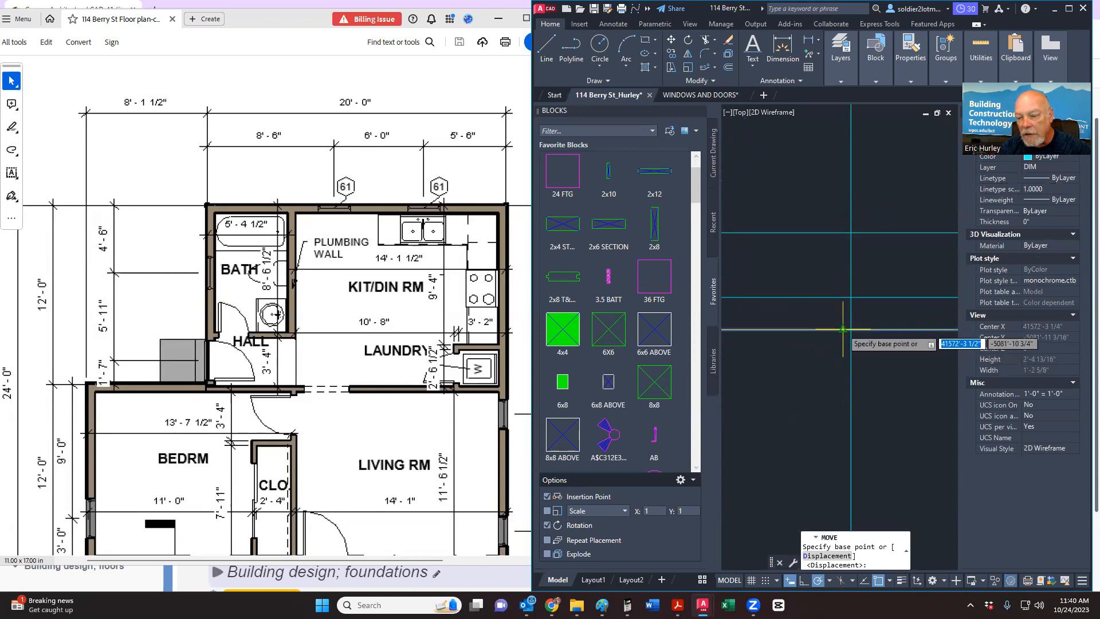
click(850, 329)
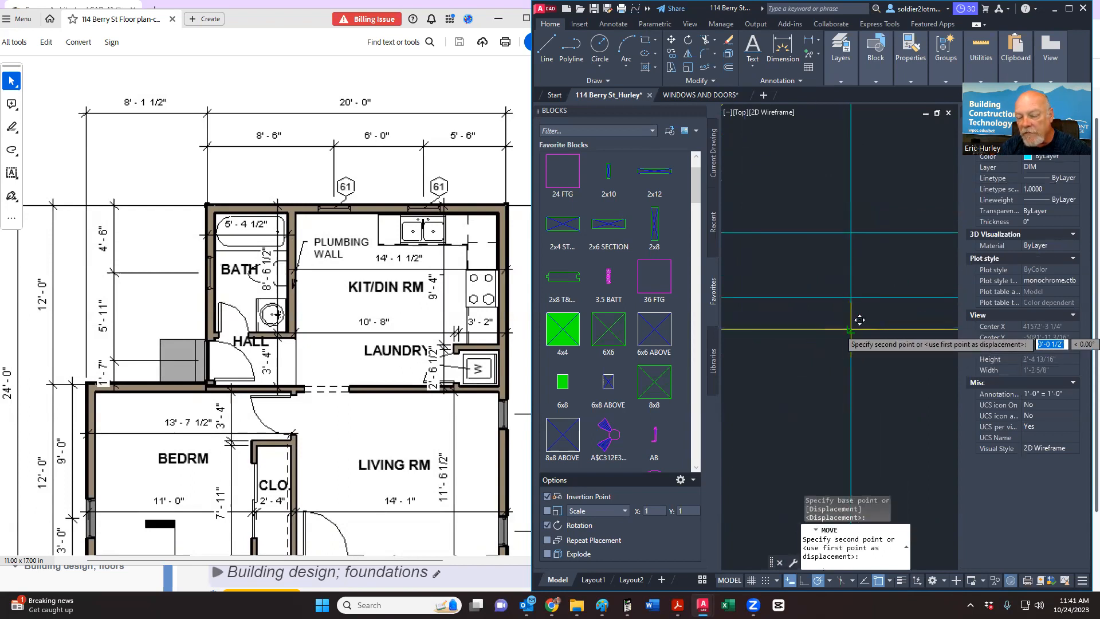
click(859, 320)
scroll(803, 358, down, 5)
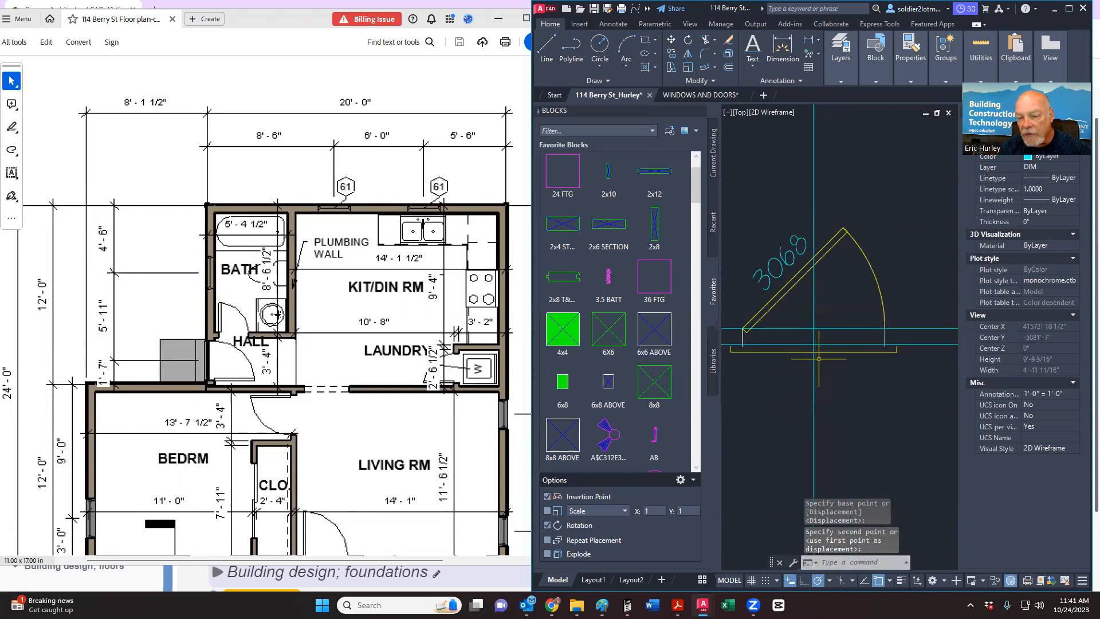
Step: Erase the stray vertical line running through the door
click(830, 351)
scroll(822, 351, up, 3)
scroll(822, 351, down, 3)
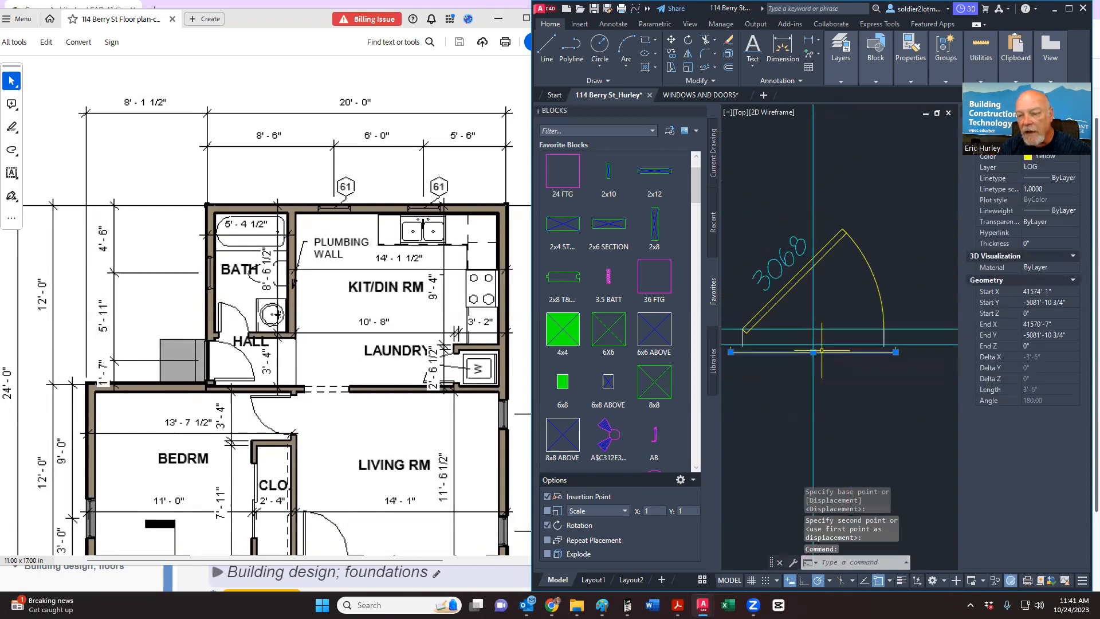
scroll(823, 352, down, 4)
key(Escape)
click(820, 292)
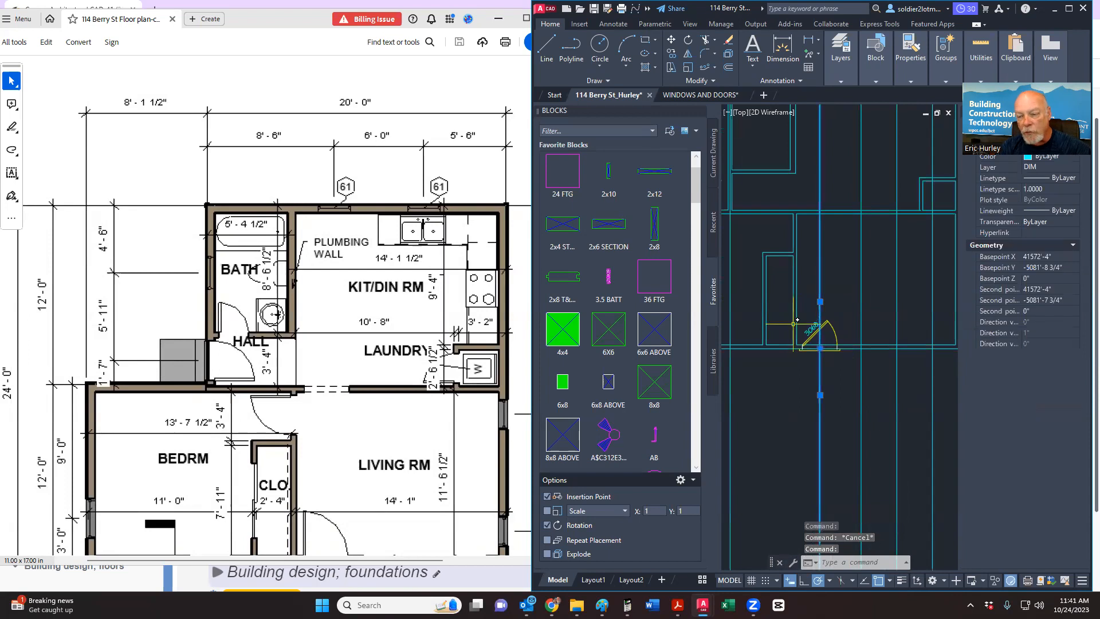
key(Delete)
scroll(835, 373, down, 2)
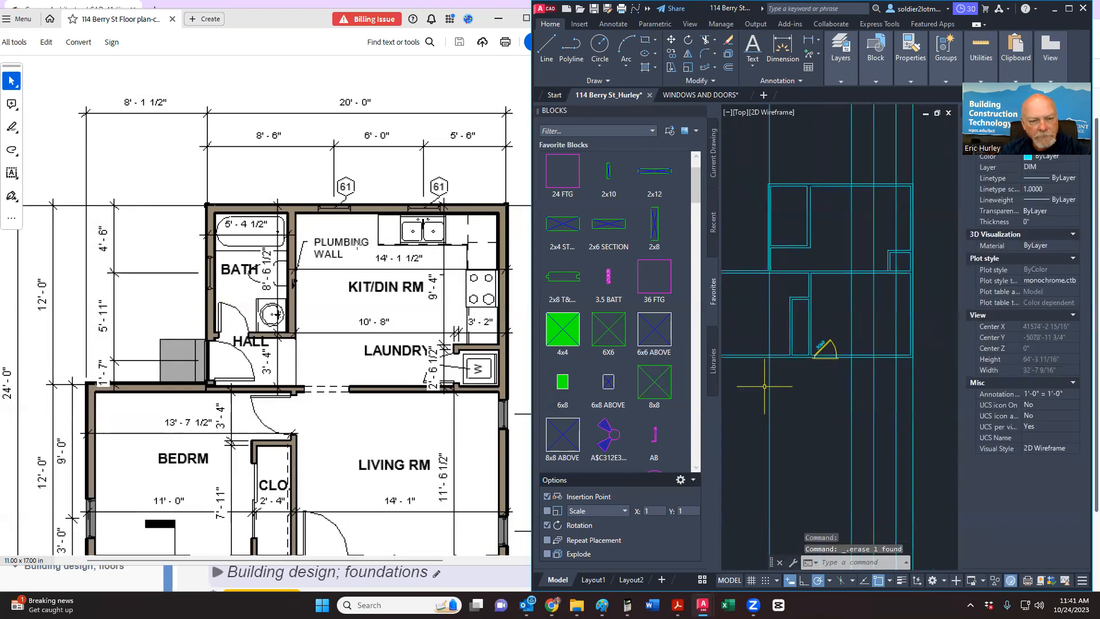
Step: Scroll the reference PDF down to show the DECK and bottom dimension strings
scroll(356, 244, down, 3)
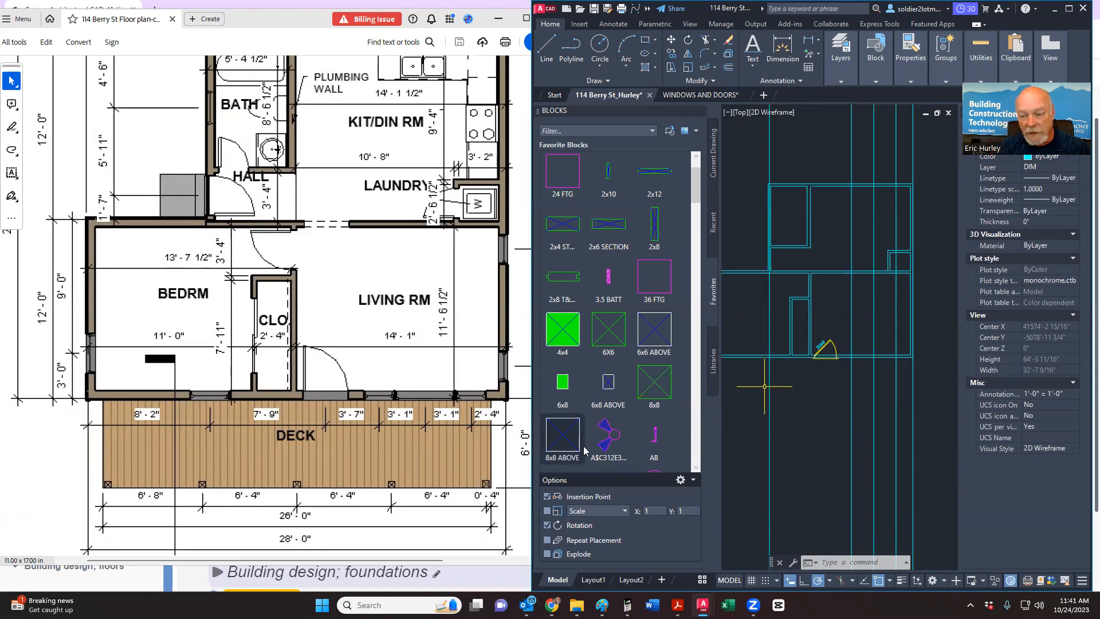
scroll(834, 468, down, 6)
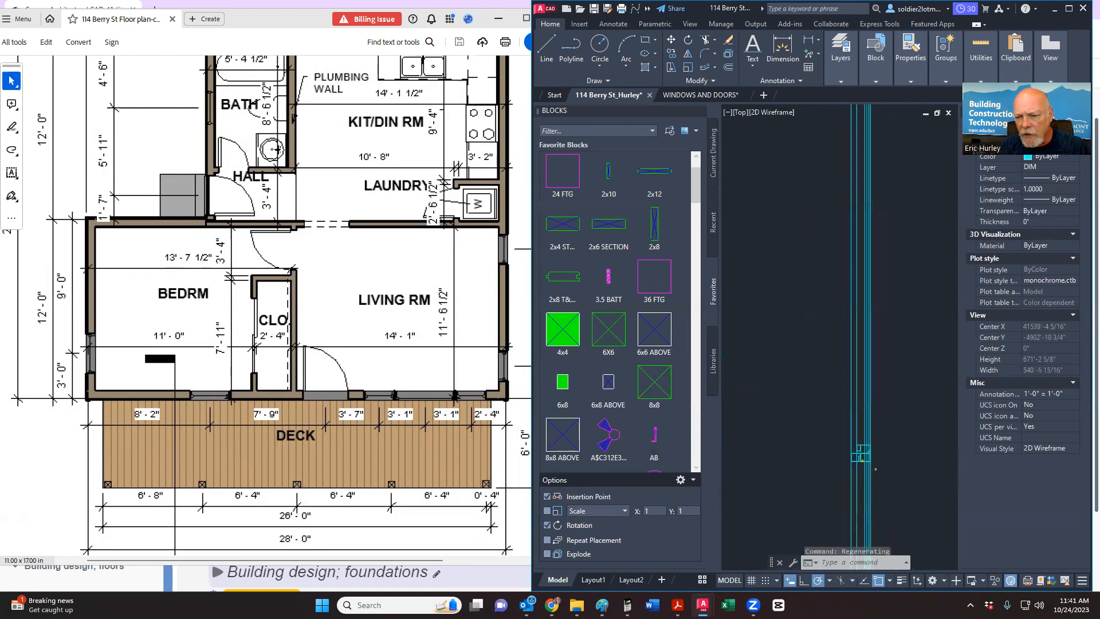
Step: Copy the 30XX window block and its label from the WINDOWS AND DOORS drawing
click(701, 95)
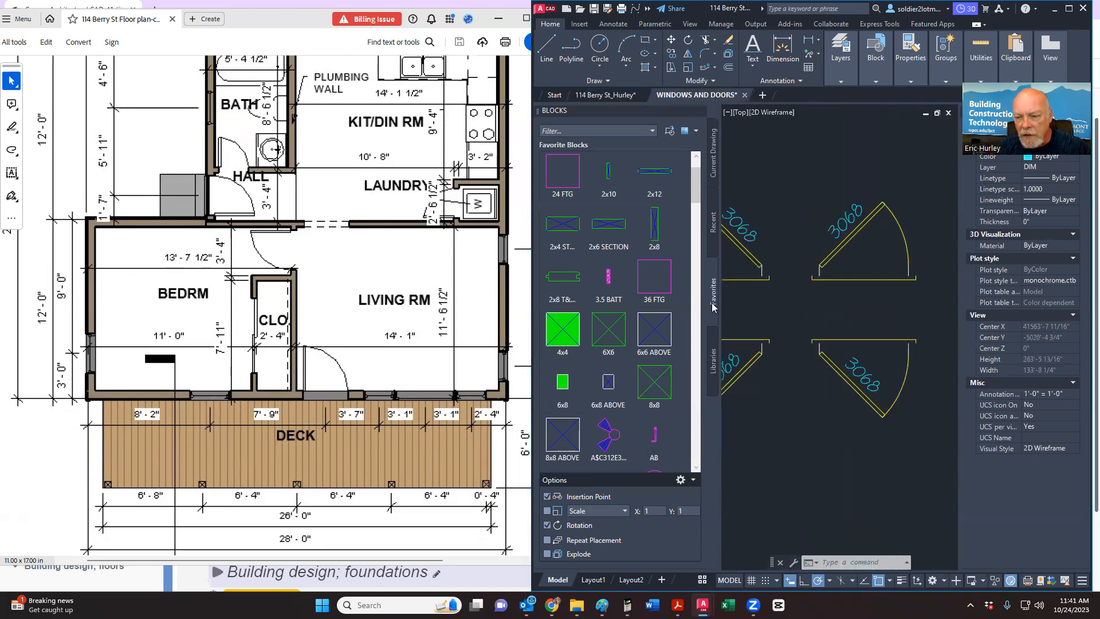
scroll(757, 369, down, 8)
scroll(808, 386, down, 8)
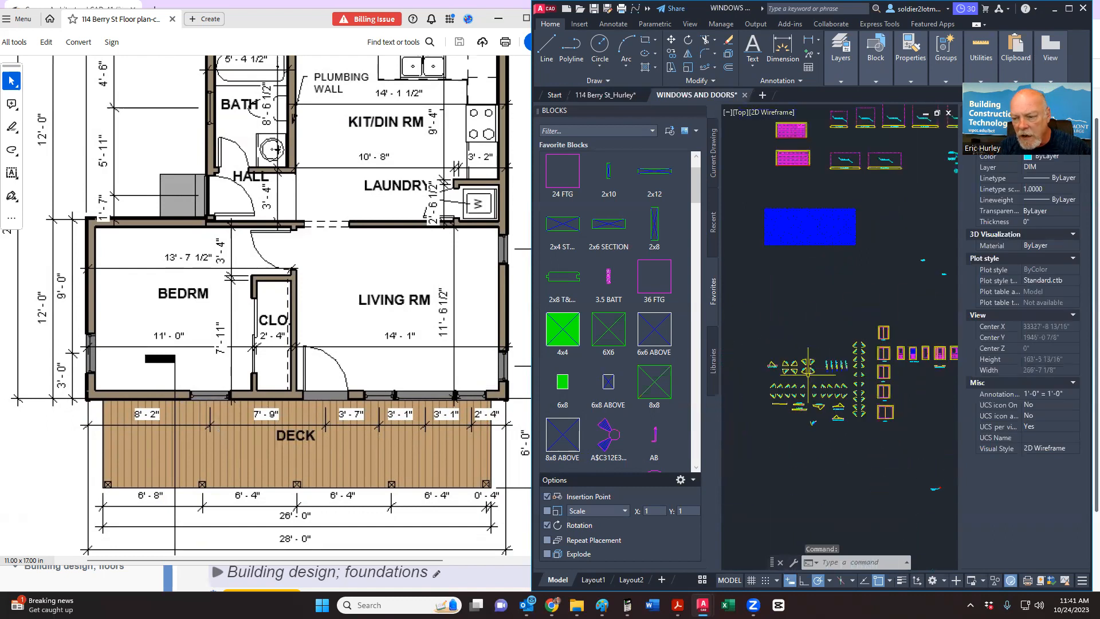
scroll(777, 392, up, 8)
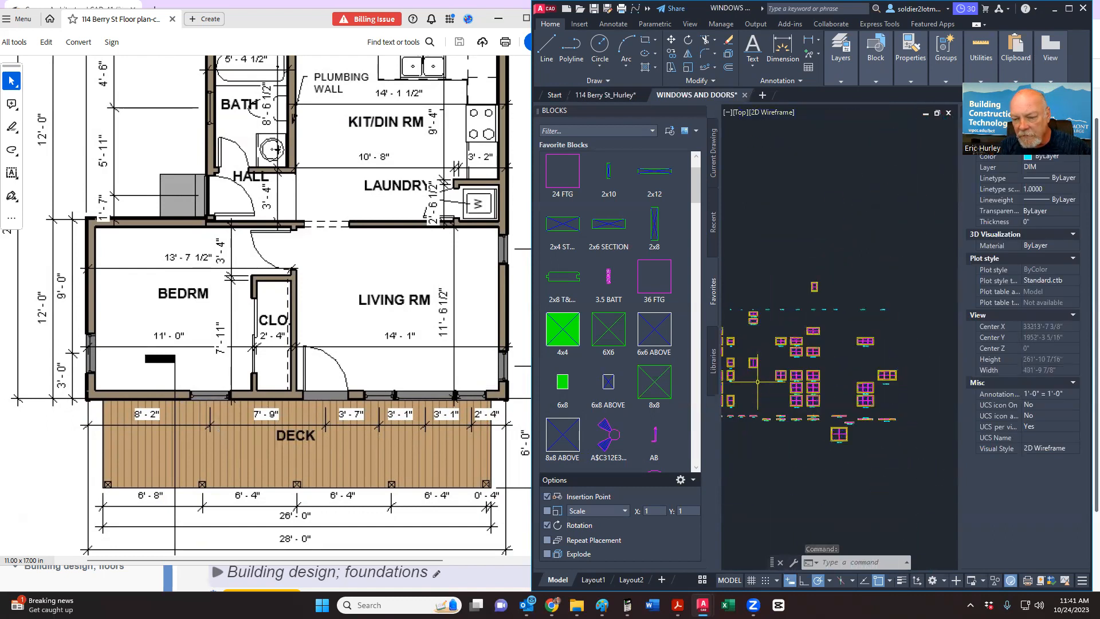
scroll(808, 426, up, 6)
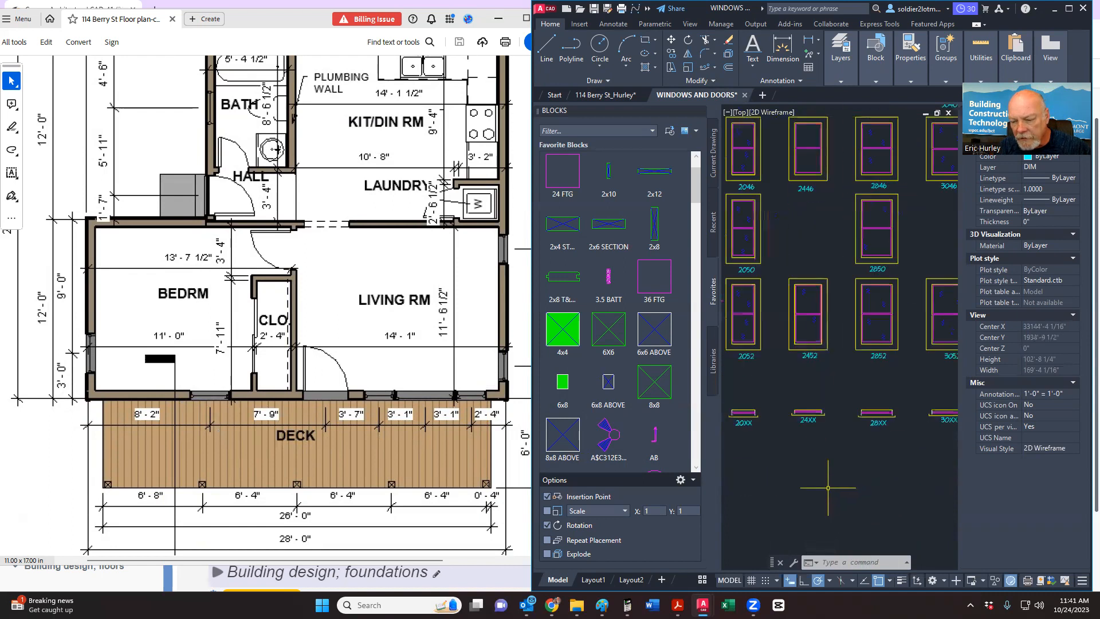
middle_drag(954, 417, 757, 428)
click(764, 423)
click(846, 360)
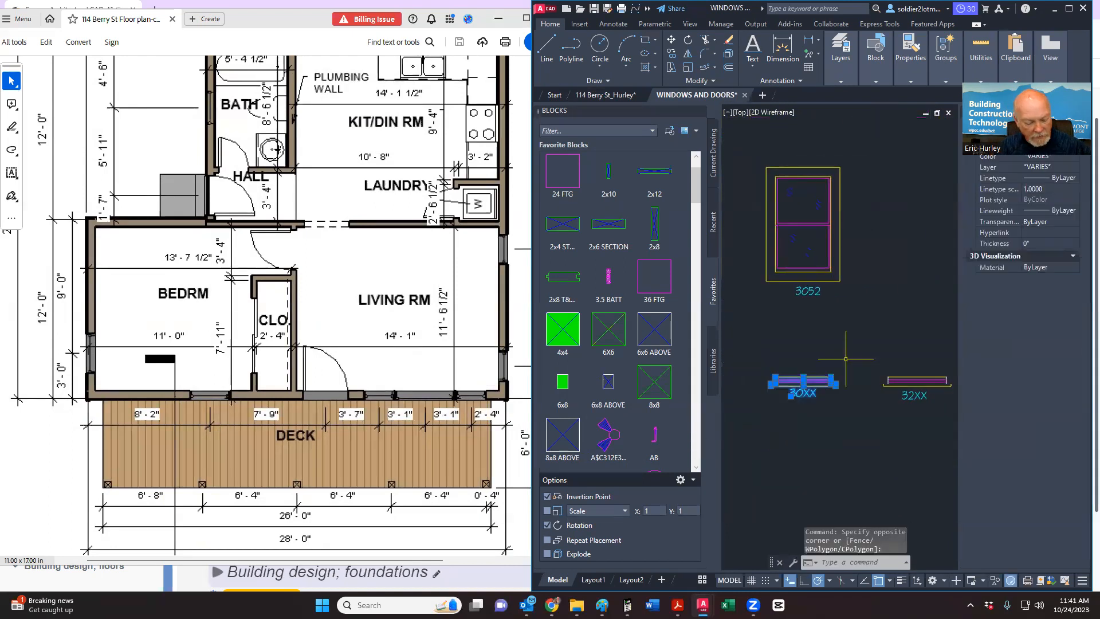
key(ctrl+c)
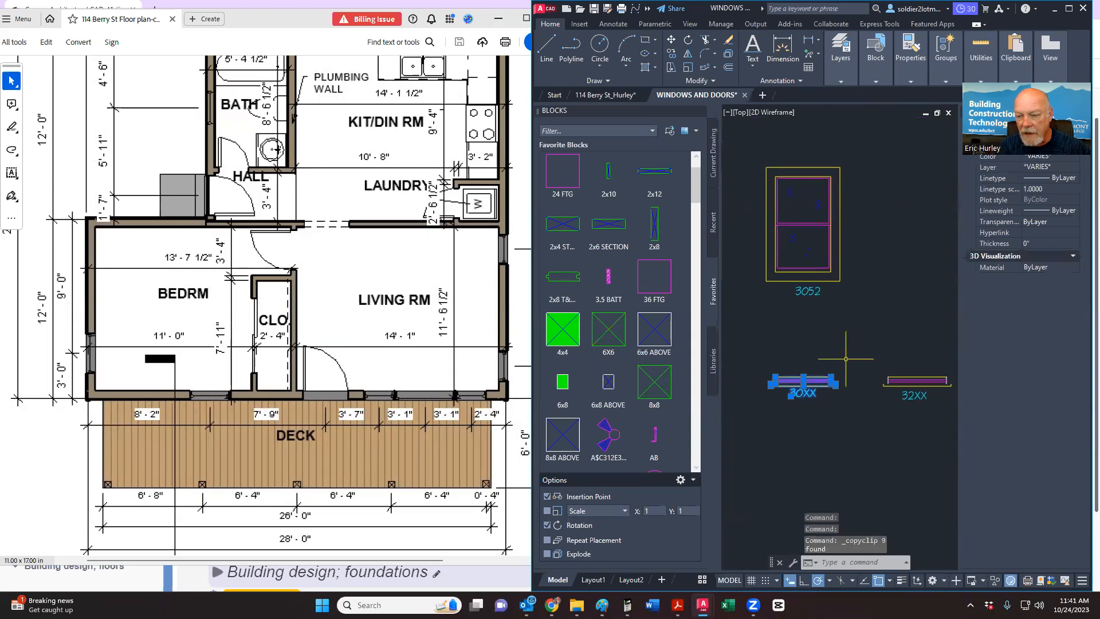
click(610, 95)
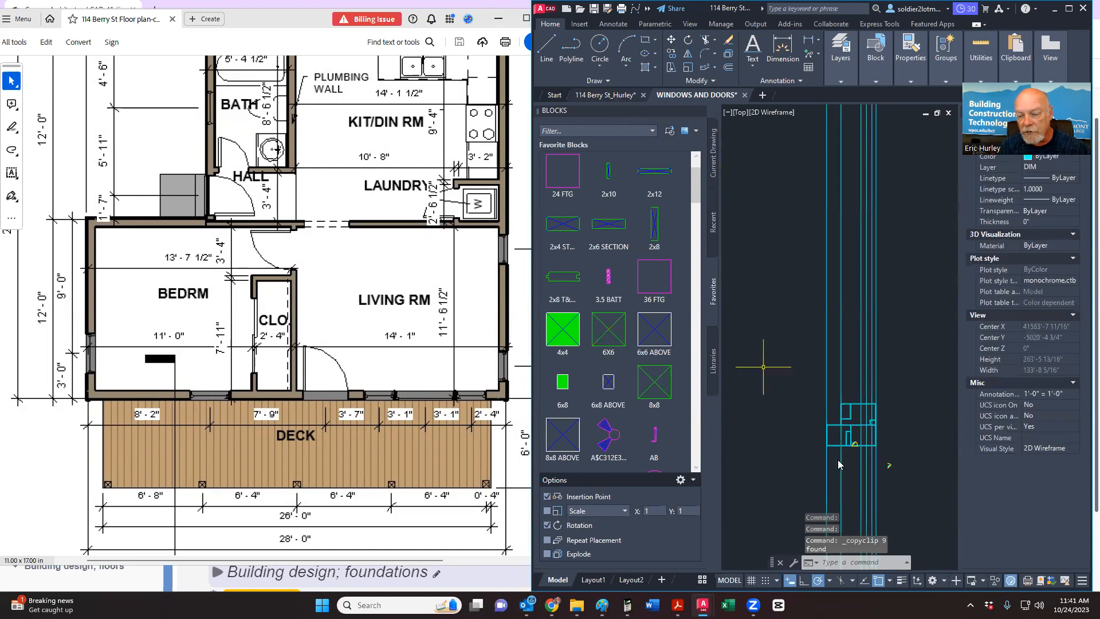
scroll(837, 459, up, 8)
middle_drag(827, 434, 786, 336)
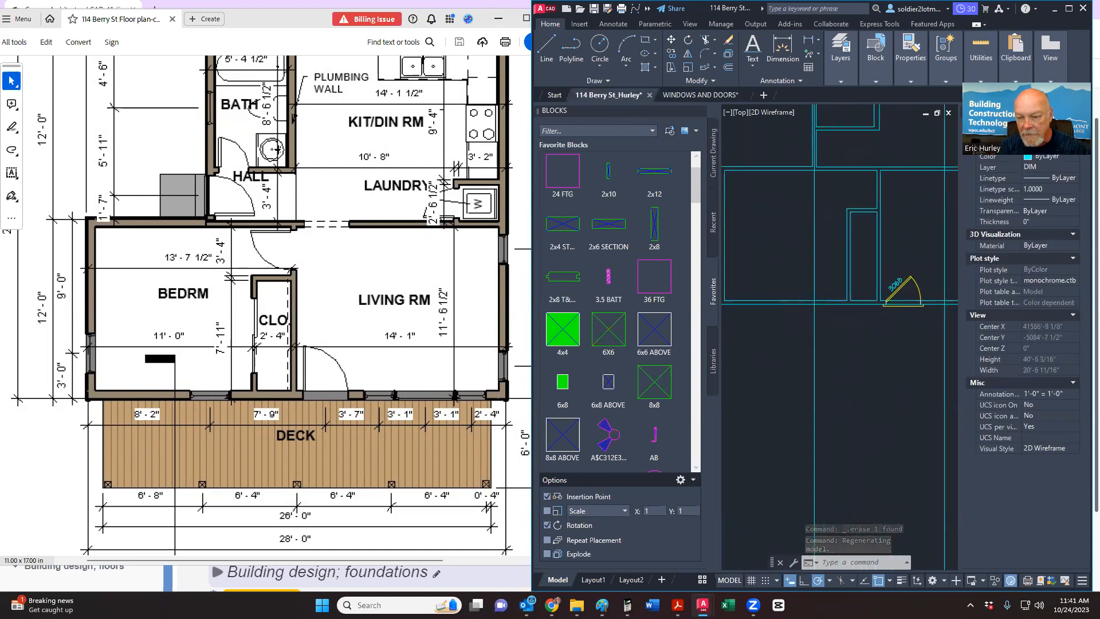
Step: Paste the copied window block just below the wall
key(ctrl+v)
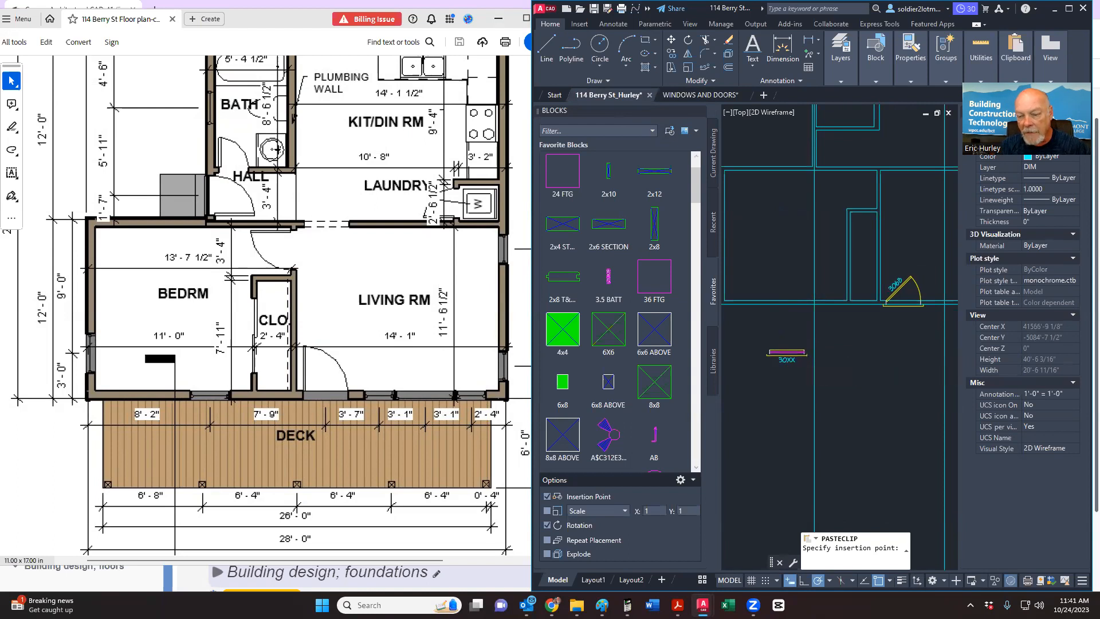
click(786, 354)
scroll(786, 355, up, 5)
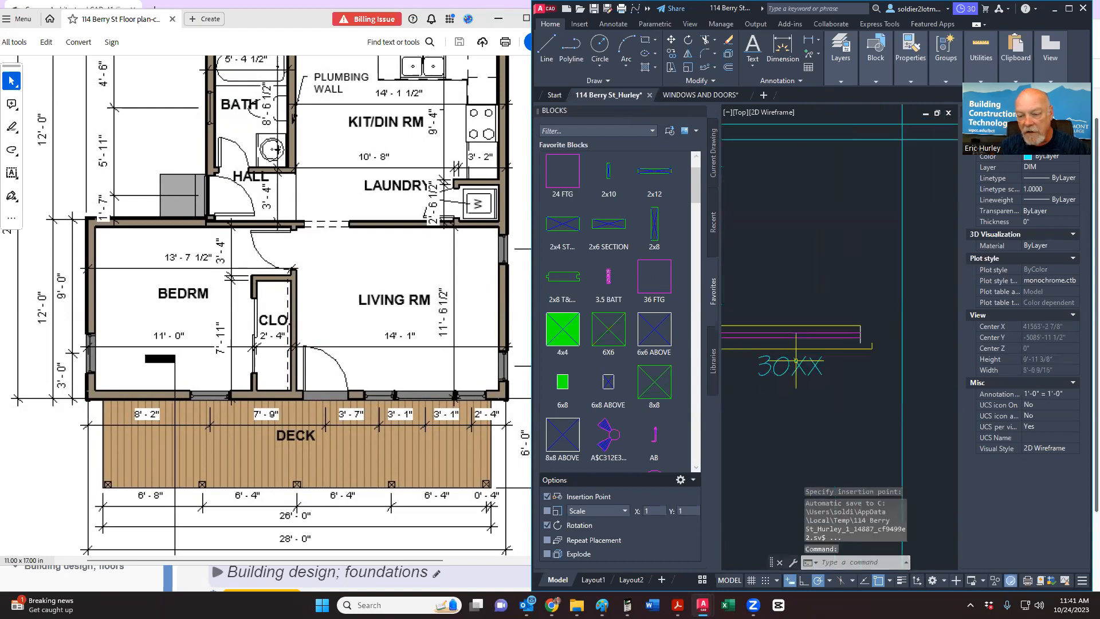
Step: Change the pasted label from 30XX to 3052 and window-select the block
double_click(795, 360)
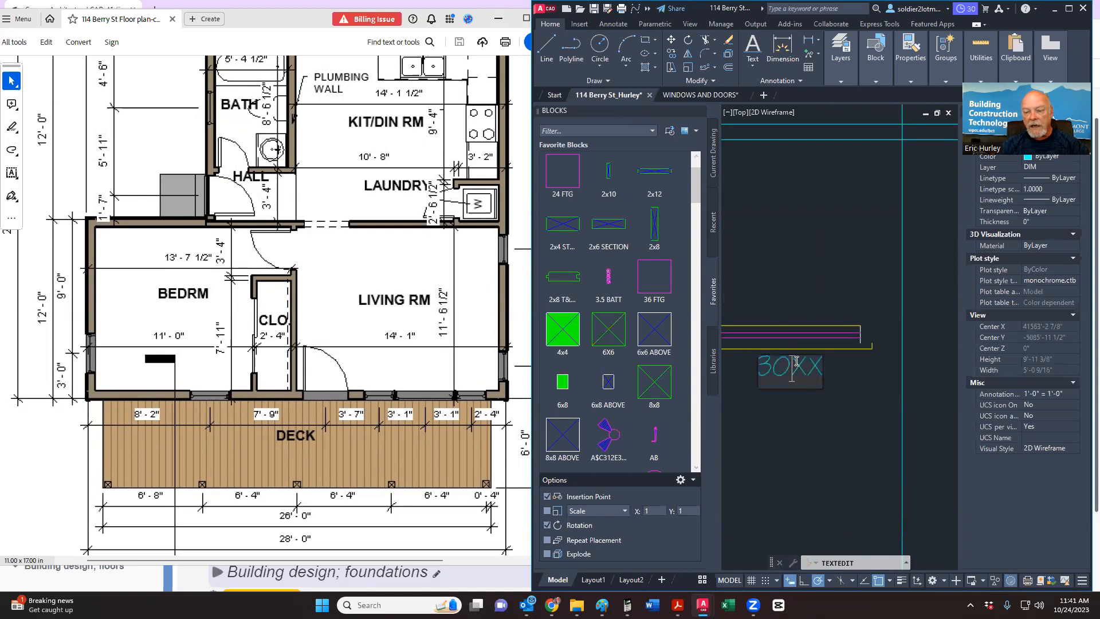
key(Delete)
key(Delete)
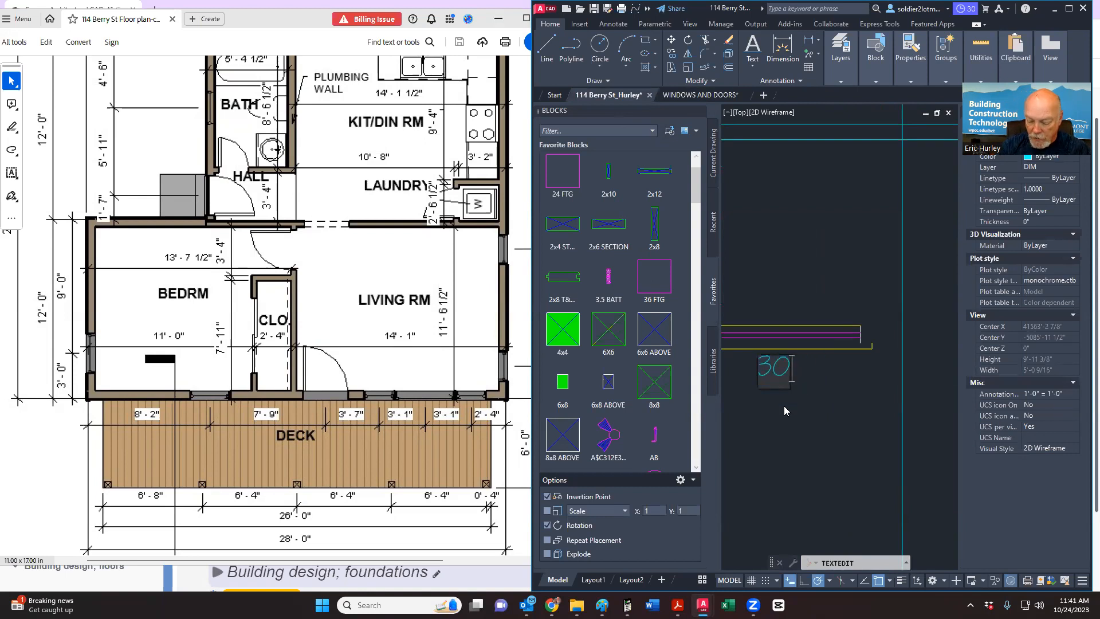
text(52)
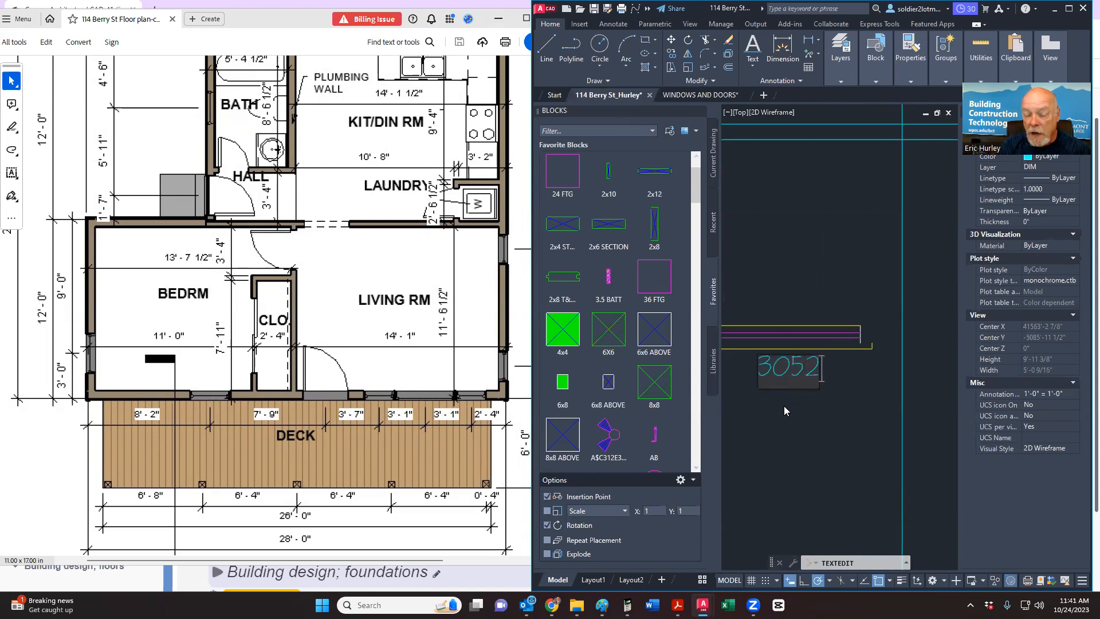
key(Return)
scroll(756, 403, down, 4)
key(Escape)
click(756, 404)
click(848, 358)
Step: Move the 3052 window block up onto the wall line
right_click(898, 227)
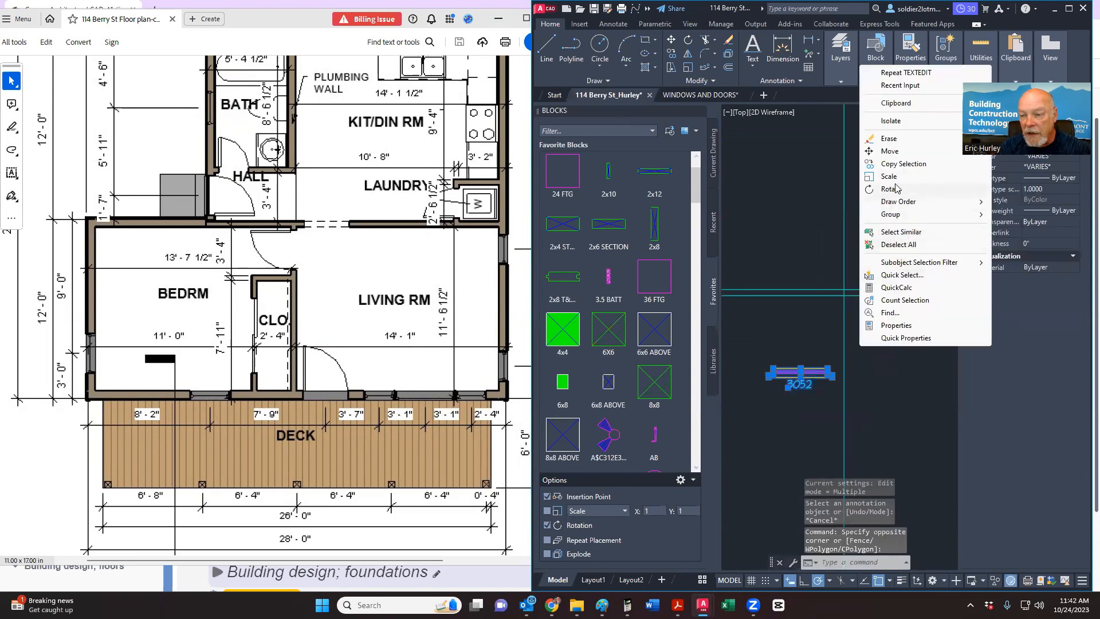
click(892, 152)
scroll(809, 344, up, 3)
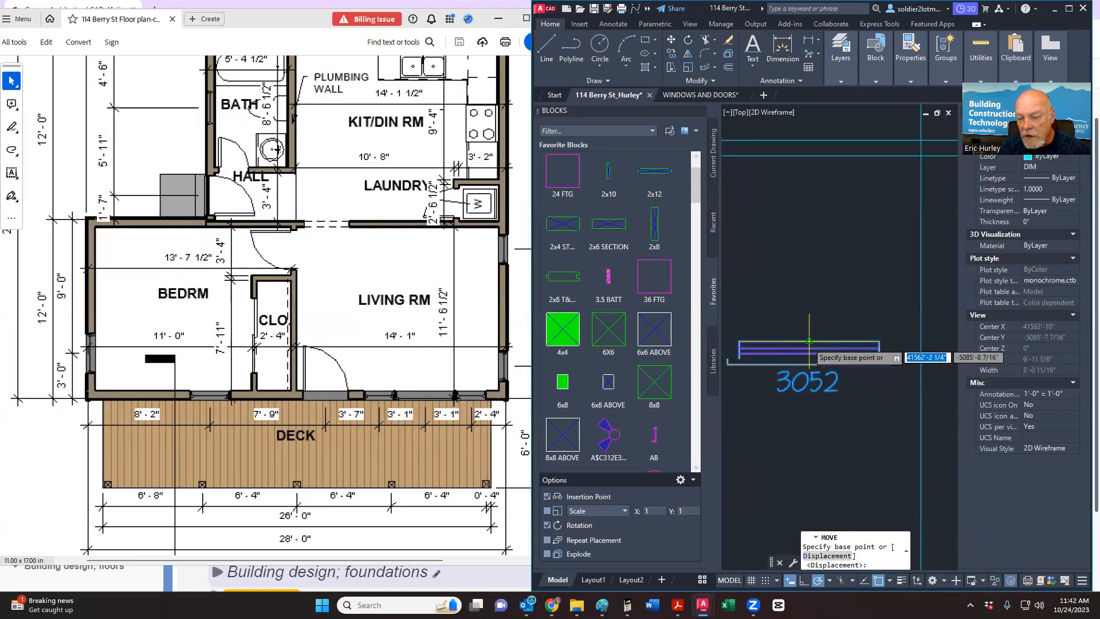
click(809, 342)
scroll(856, 390, down, 2)
scroll(855, 390, up, 5)
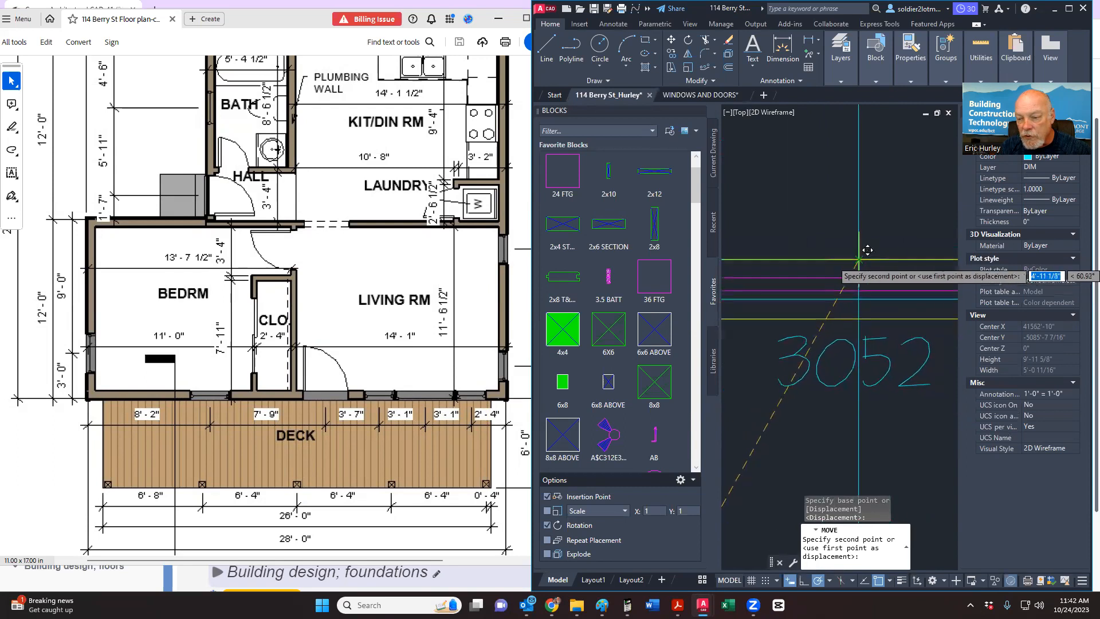
click(858, 259)
scroll(849, 336, down, 3)
Step: Erase the vertical guide line crossing the window
click(853, 352)
click(828, 377)
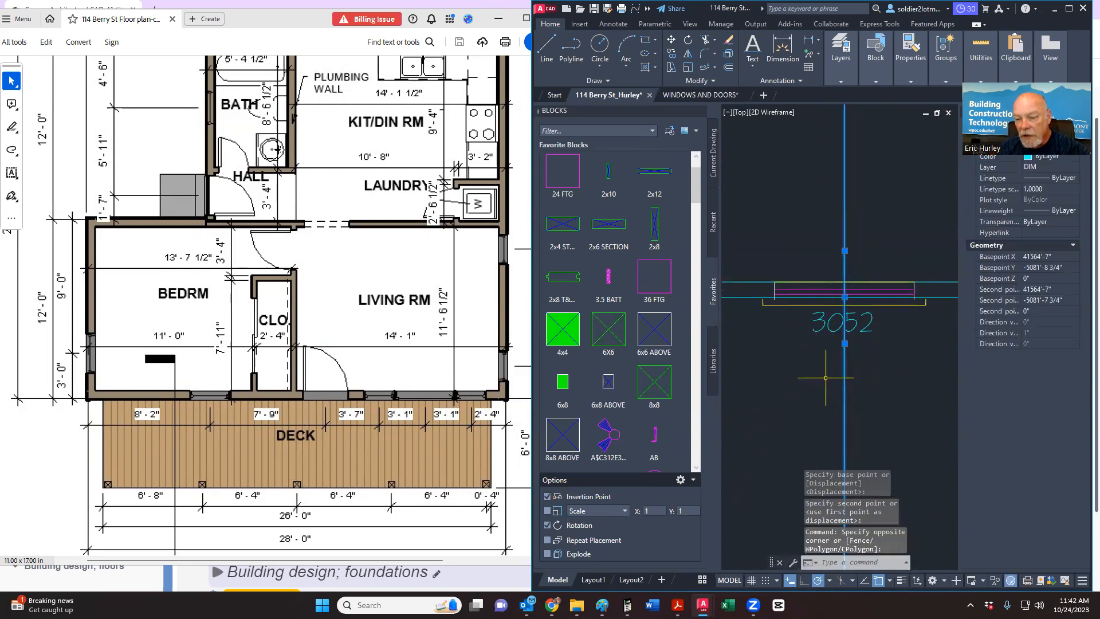
key(Delete)
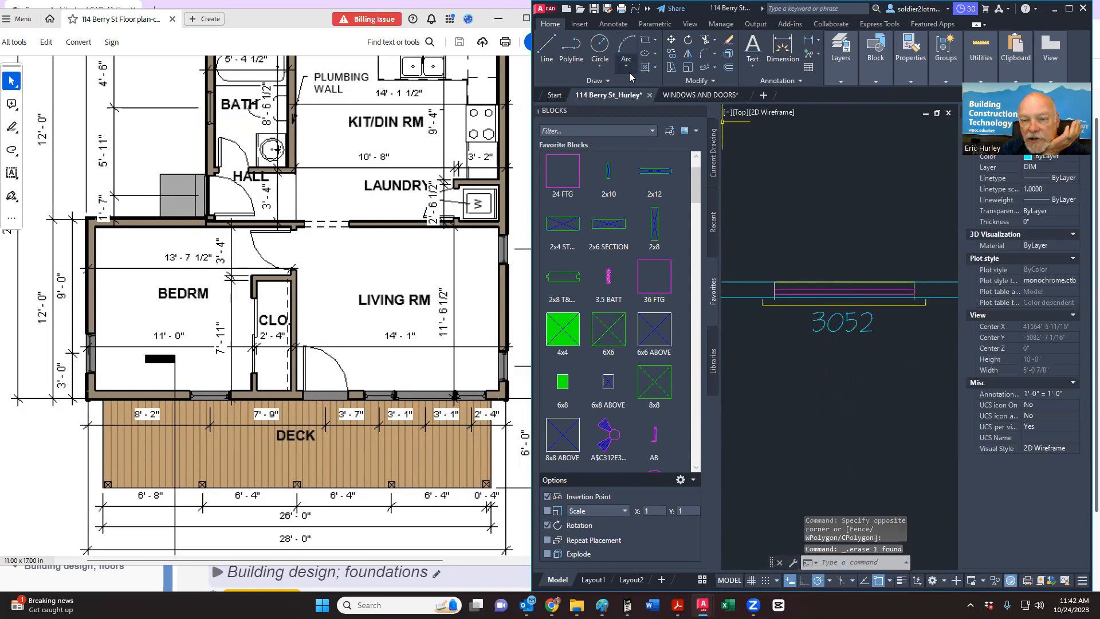
Step: Trim the wall and yellow lines inside the 3052 window opening
click(707, 43)
scroll(810, 305, up, 5)
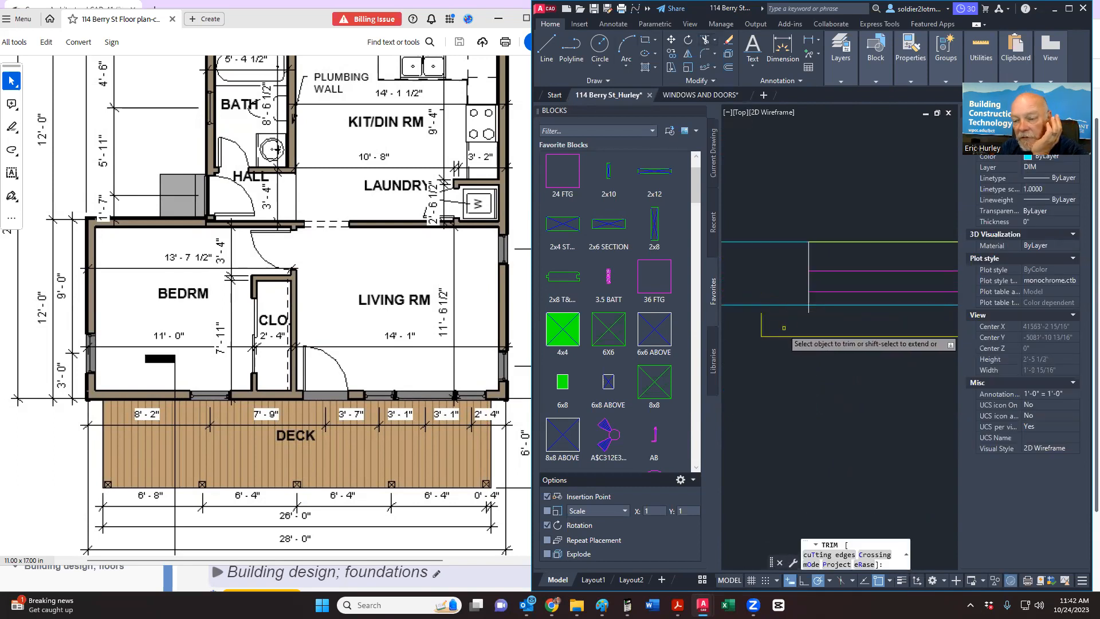
click(810, 308)
middle_drag(810, 308, 910, 320)
scroll(872, 330, down, 3)
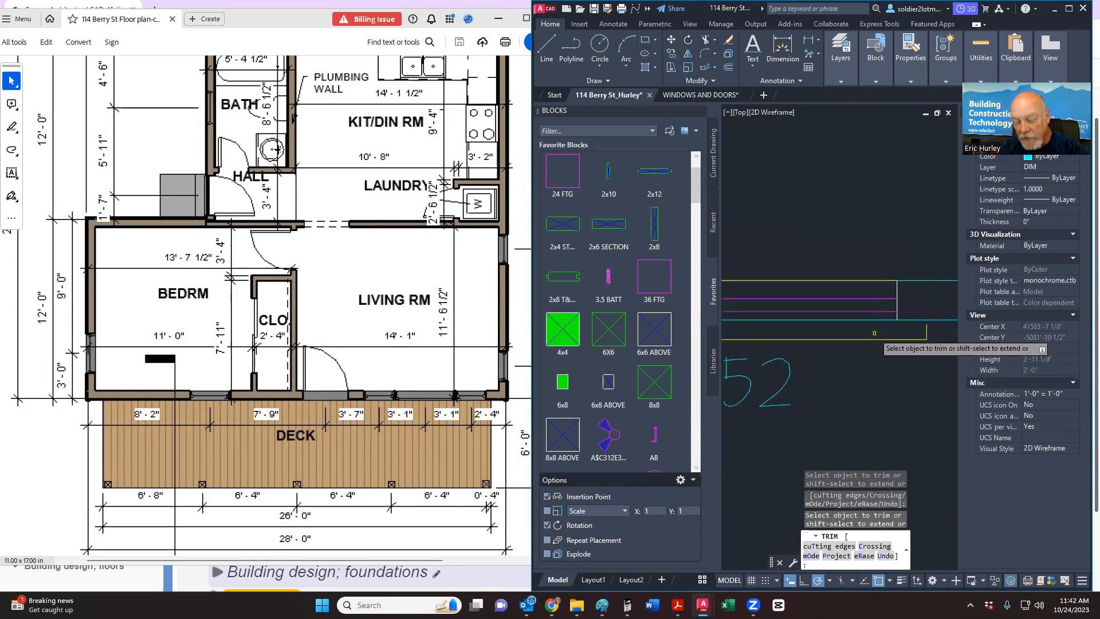
scroll(905, 330, up, 3)
shift+click(905, 327)
scroll(906, 367, down, 5)
scroll(835, 371, up, 5)
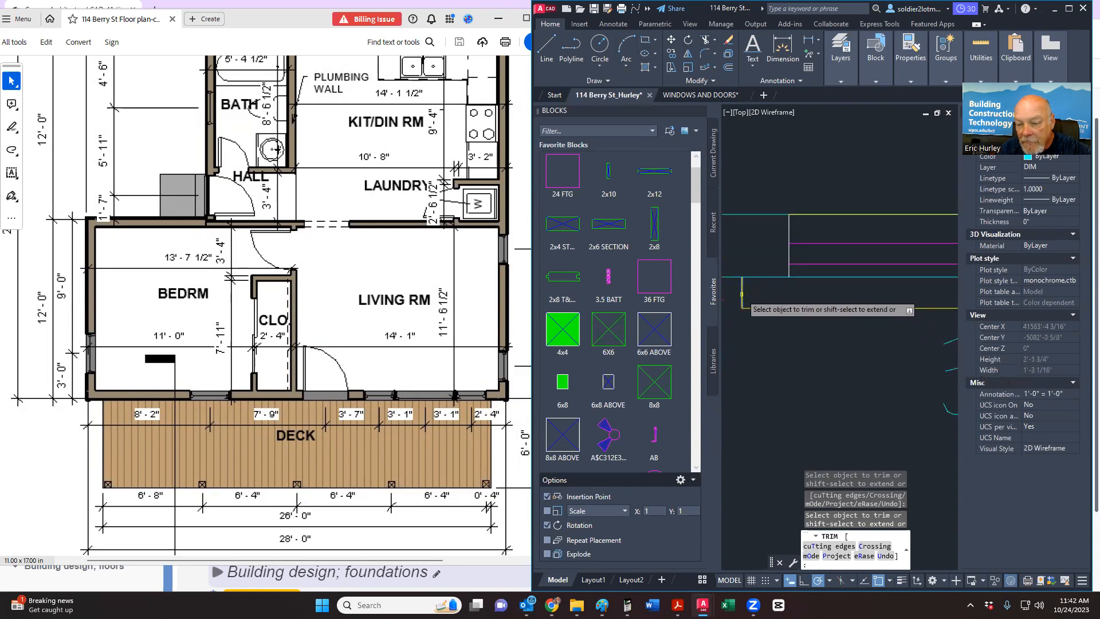
scroll(759, 370, down, 6)
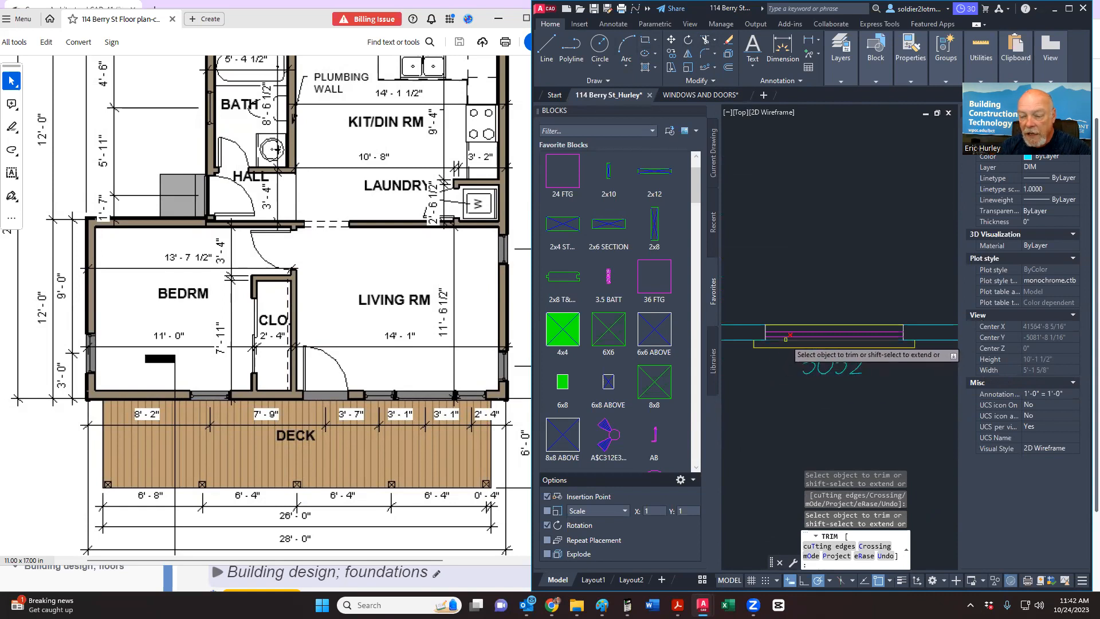
key(Escape)
Step: Move the 3'-0" window line up into the wall
click(746, 351)
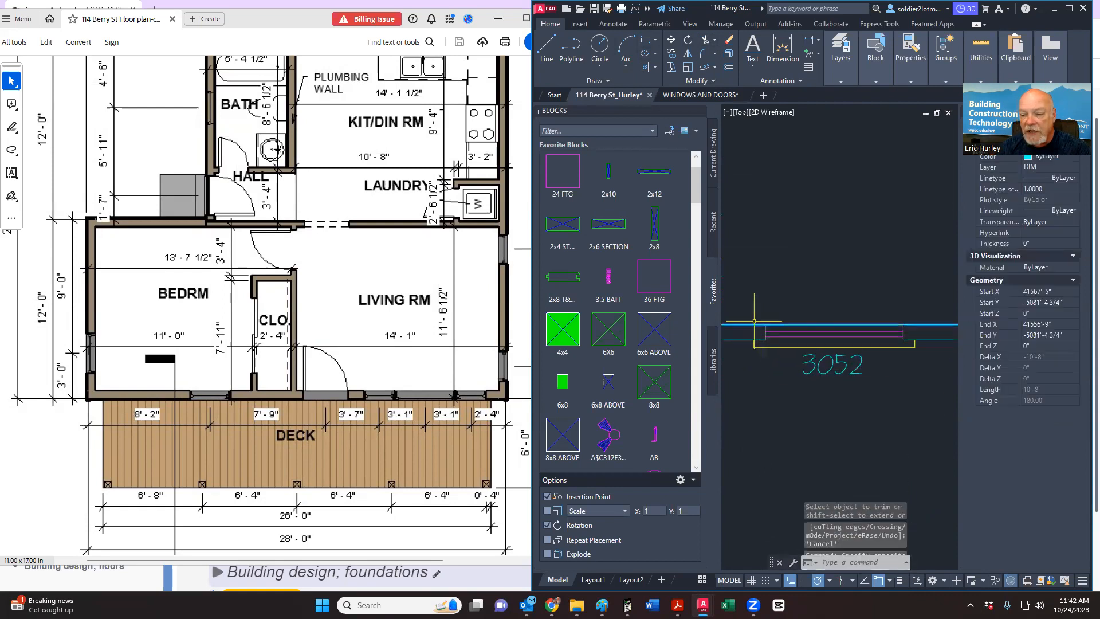
key(Escape)
click(831, 323)
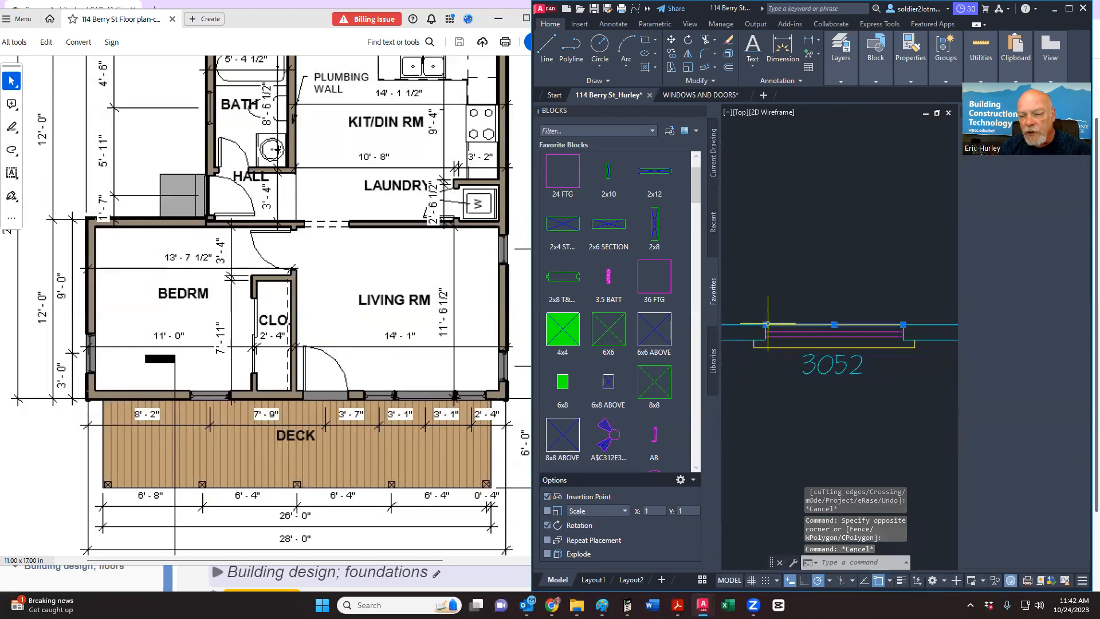
click(835, 324)
click(832, 298)
key(Escape)
key(Escape)
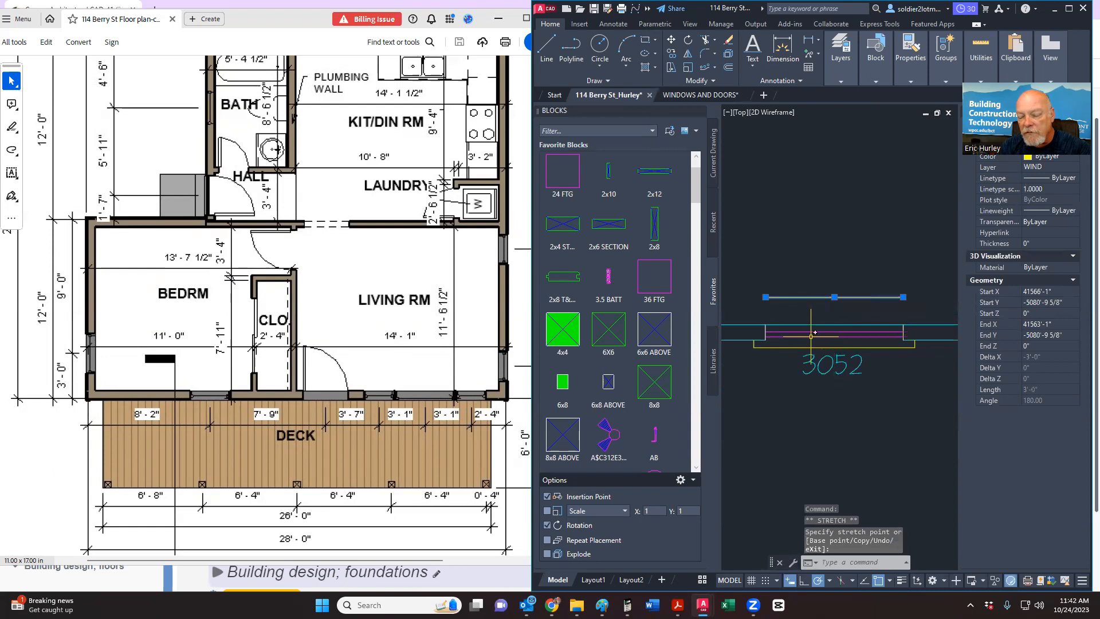
Step: Move the upper yellow window line by its endpoint to align with the trimmed wall
click(709, 44)
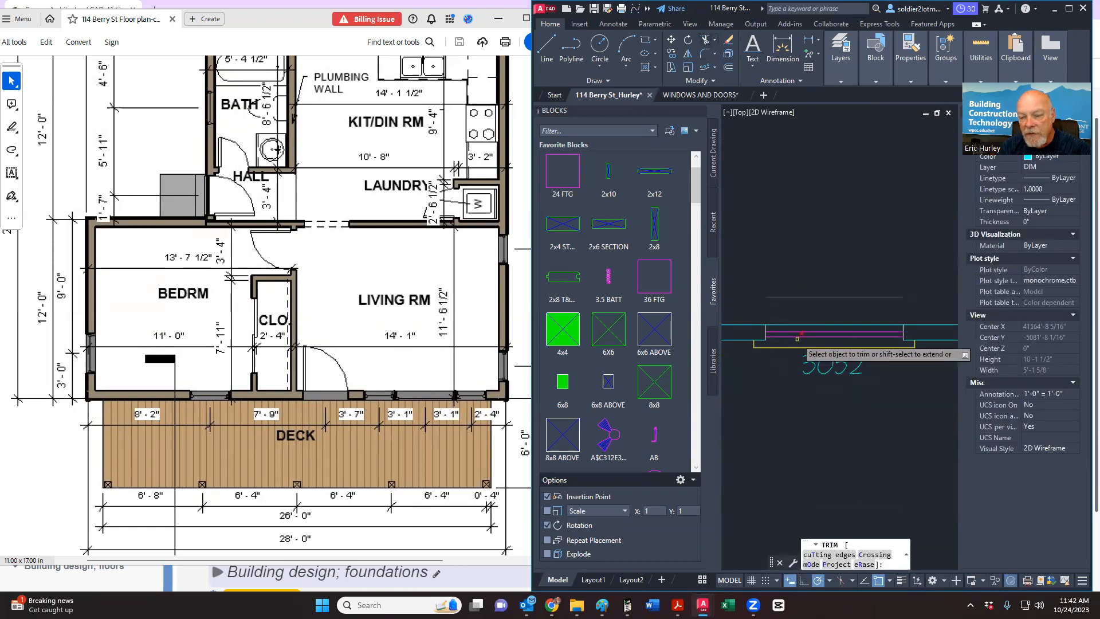
key(Escape)
click(806, 298)
right_click(801, 282)
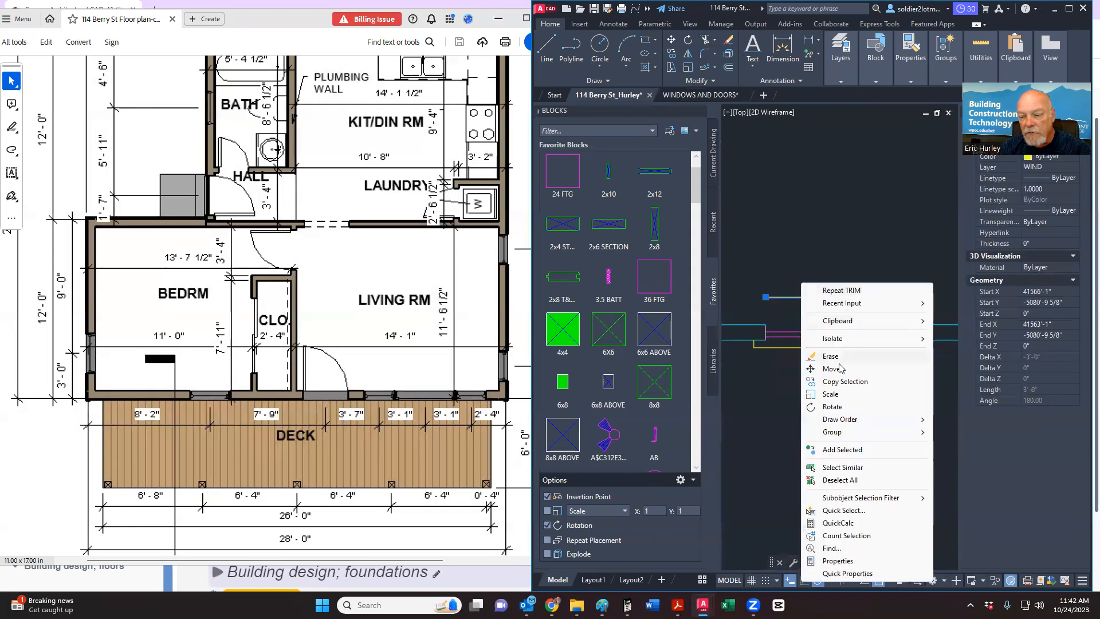
click(831, 370)
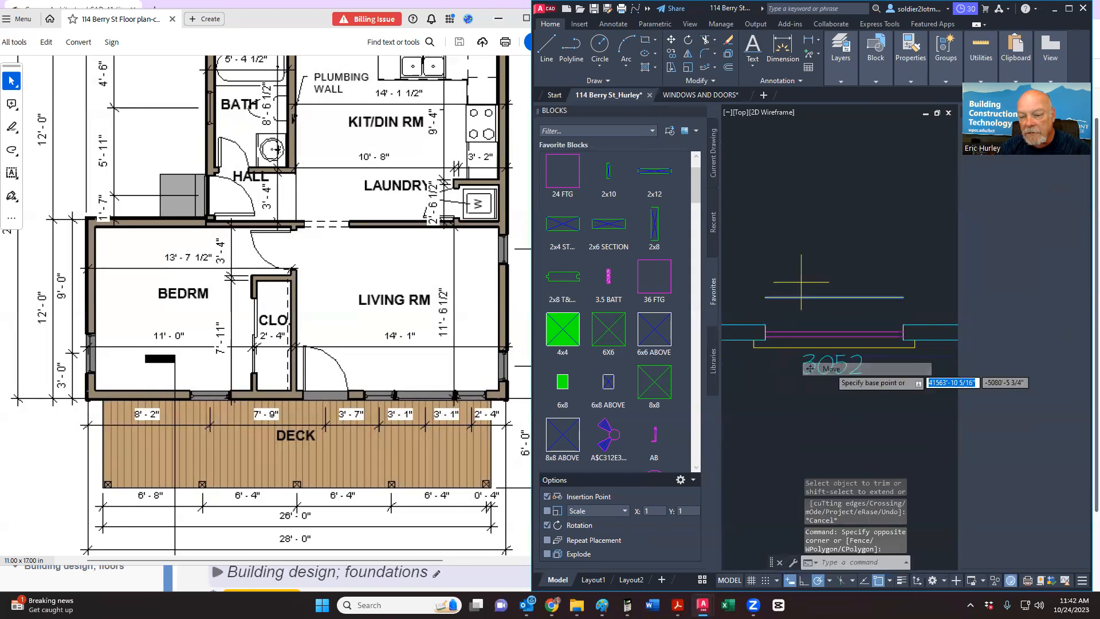
click(766, 312)
click(766, 337)
scroll(791, 371, down, 3)
scroll(784, 324, up, 5)
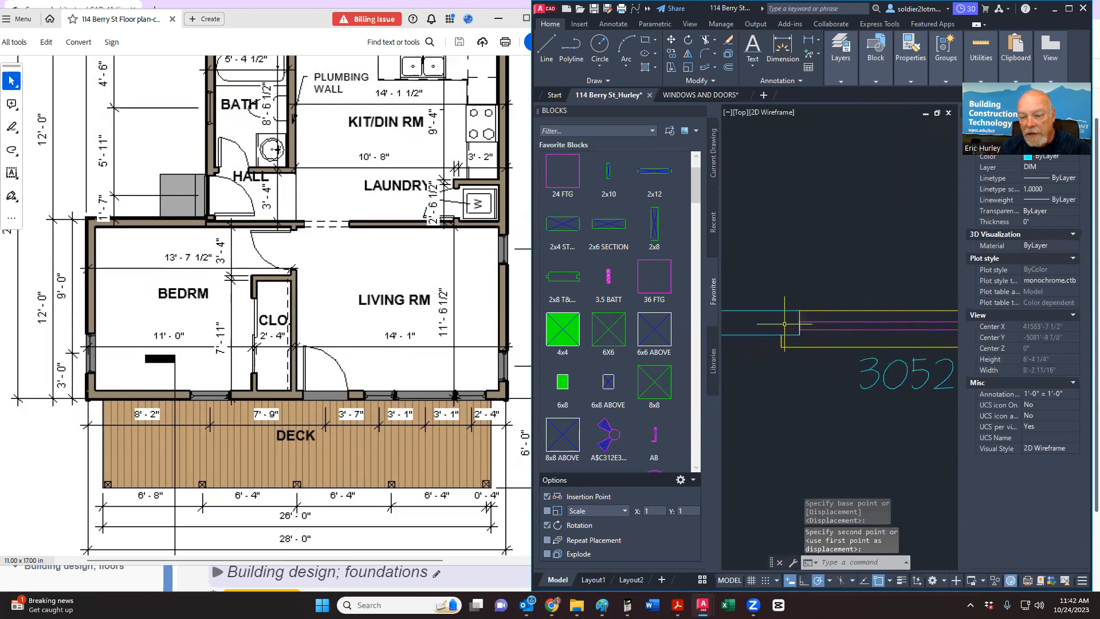
Step: Select the upper-left and upper-right wall lines, then clear the selection
click(785, 324)
click(763, 299)
scroll(762, 347, down, 4)
click(882, 333)
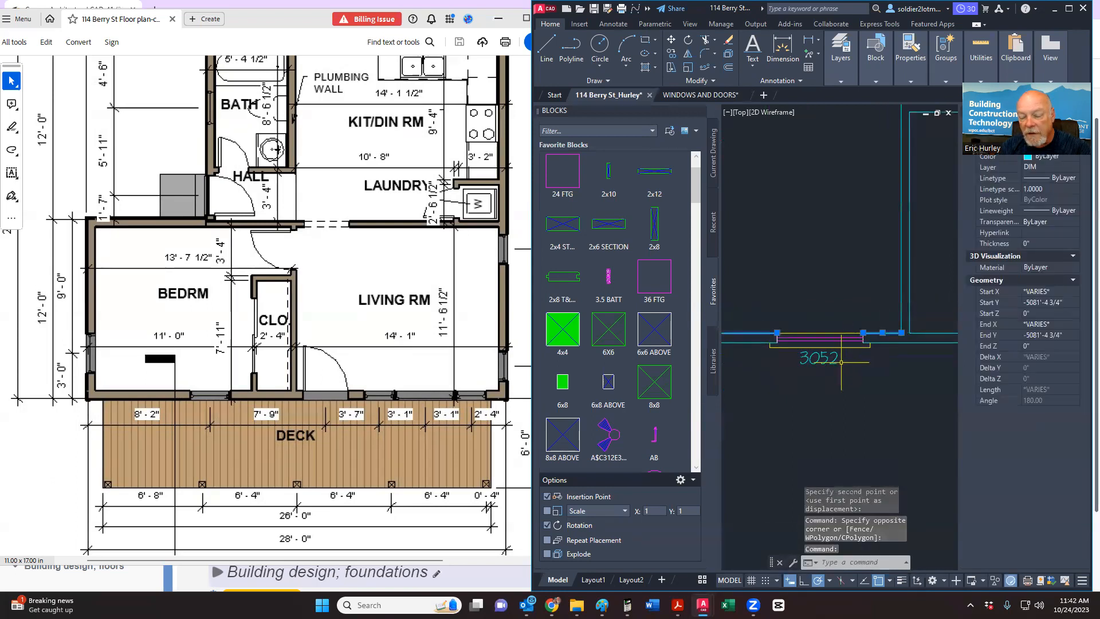
key(Escape)
scroll(803, 358, down, 4)
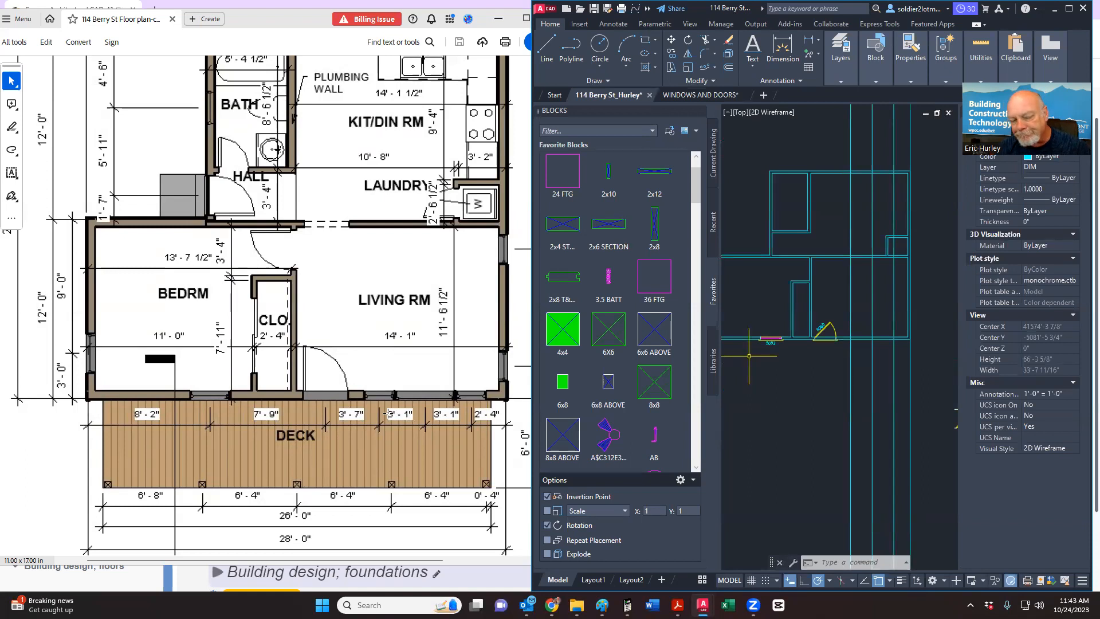
click(679, 95)
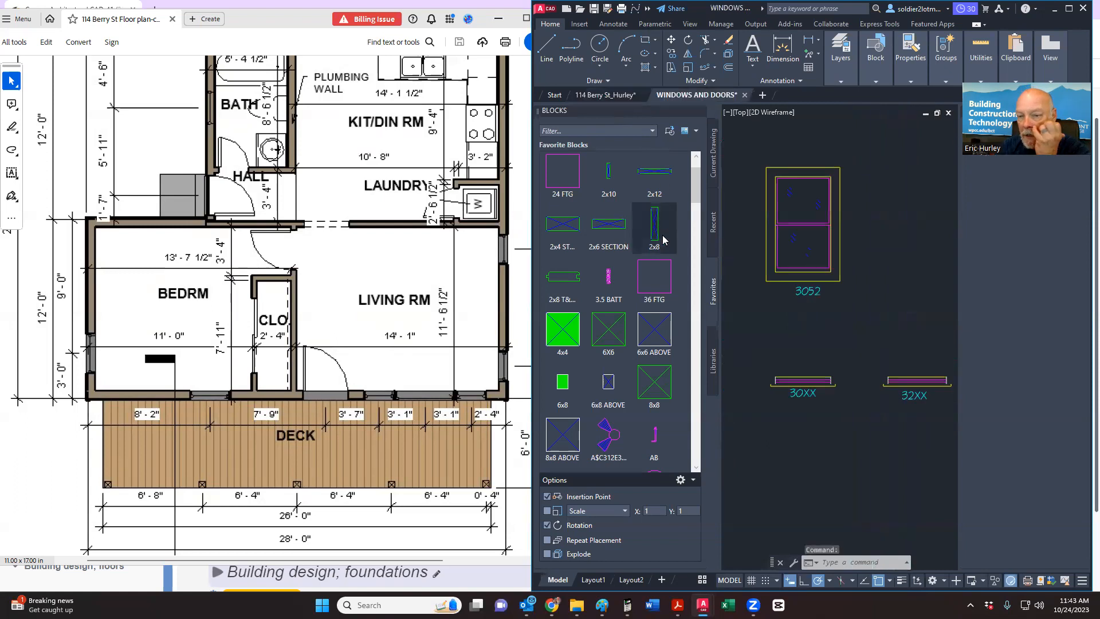
scroll(836, 319, down, 5)
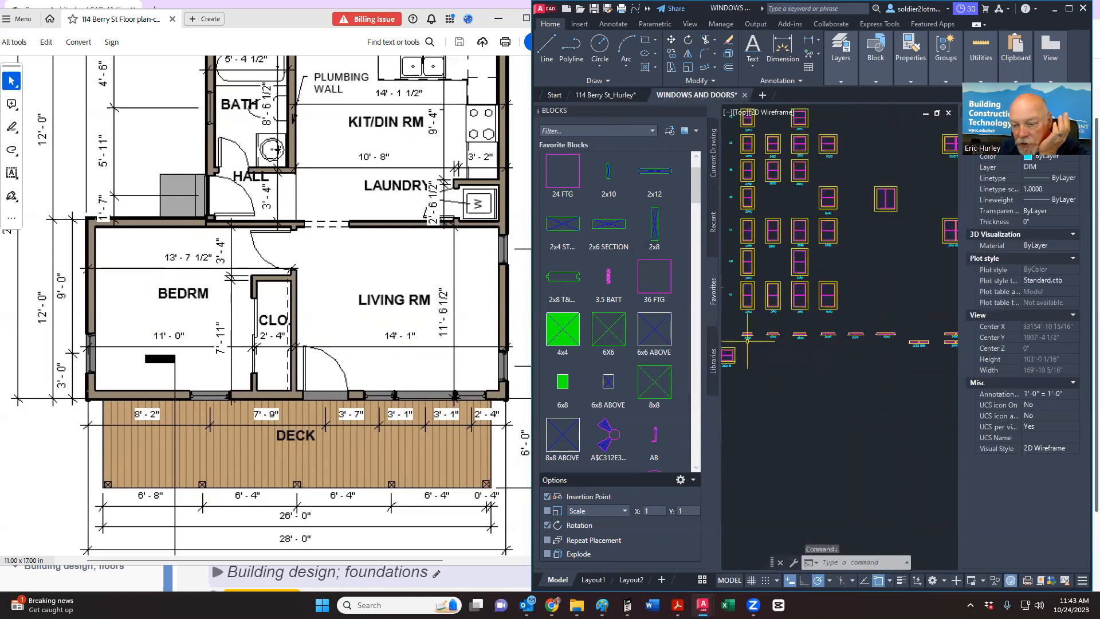
scroll(747, 340, up, 10)
middle_drag(764, 345, 819, 350)
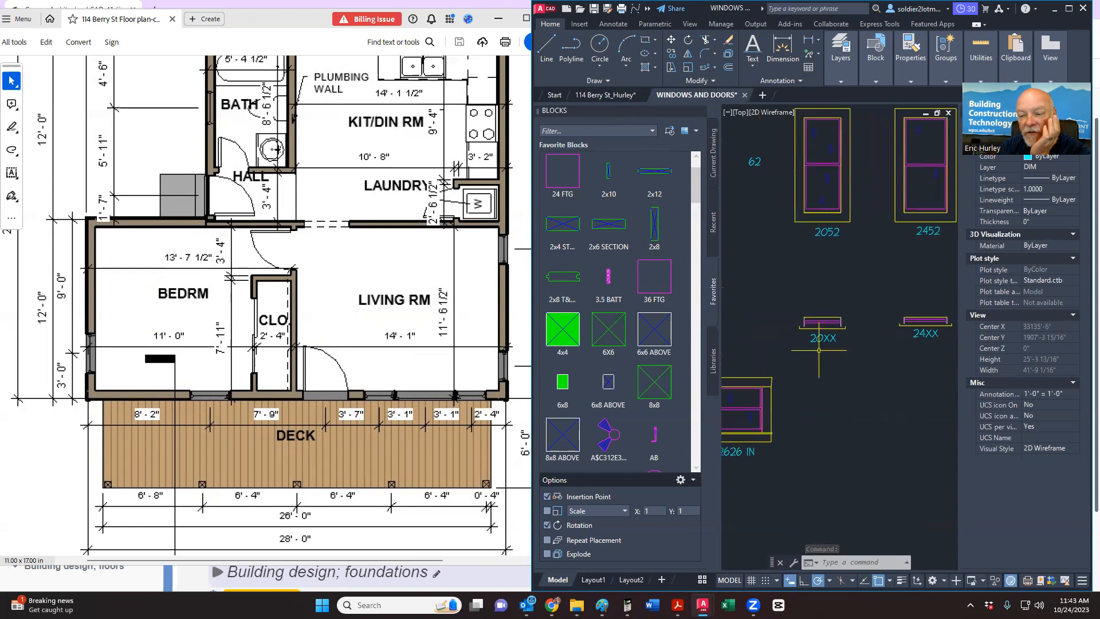
scroll(819, 350, up, 2)
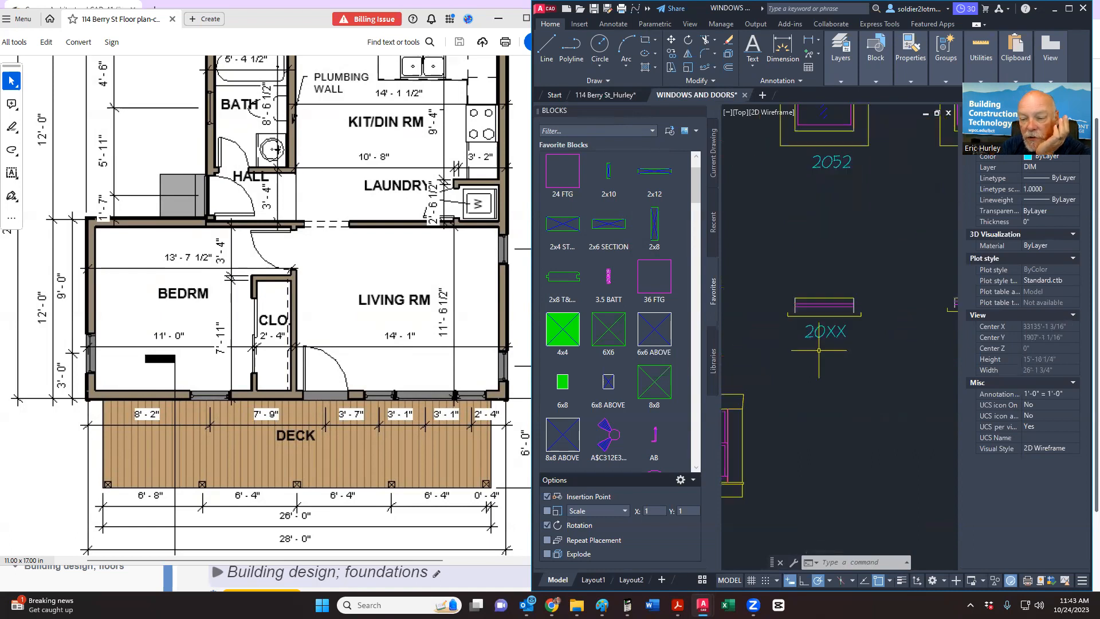
click(771, 358)
click(879, 272)
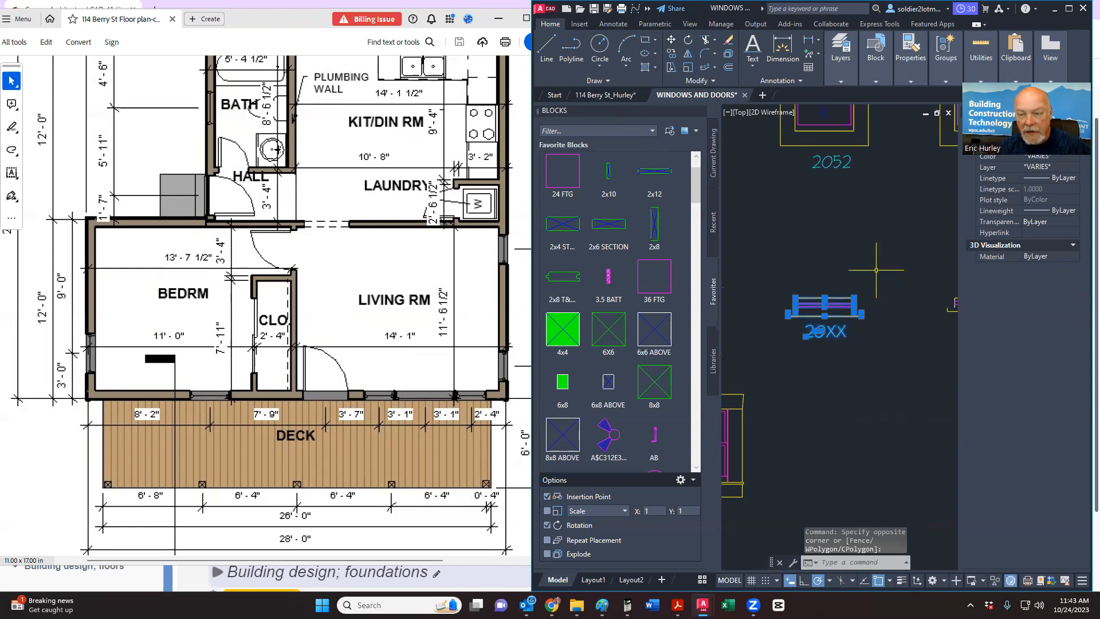
key(ctrl+c)
click(605, 94)
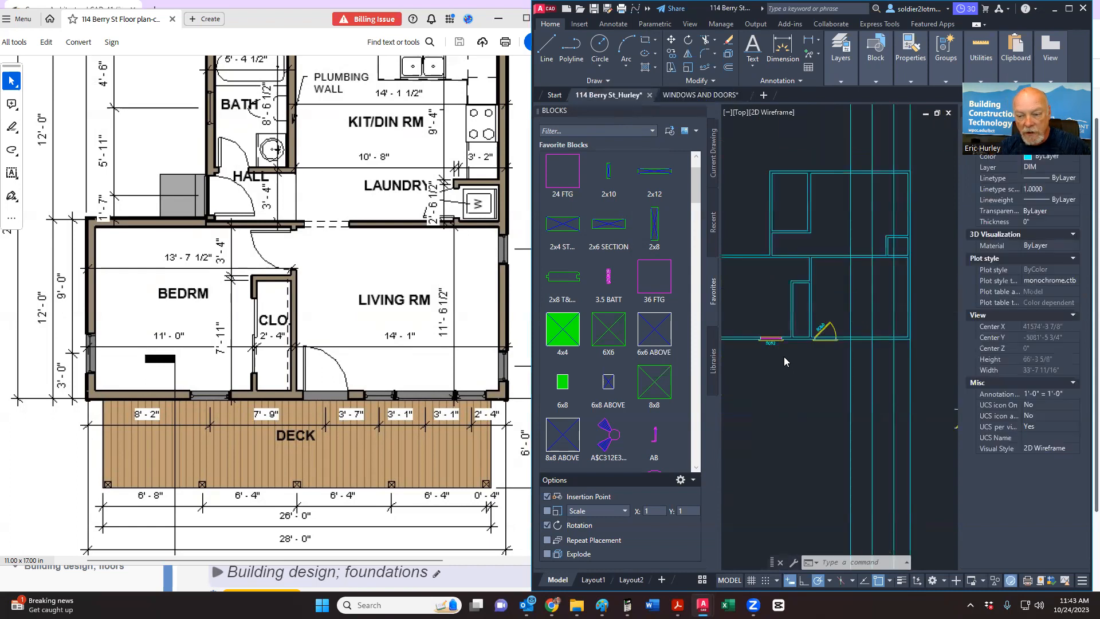
Step: Paste the 20XX window block below the wall by the door and relabel it 2052
key(ctrl+v)
scroll(825, 356, up, 4)
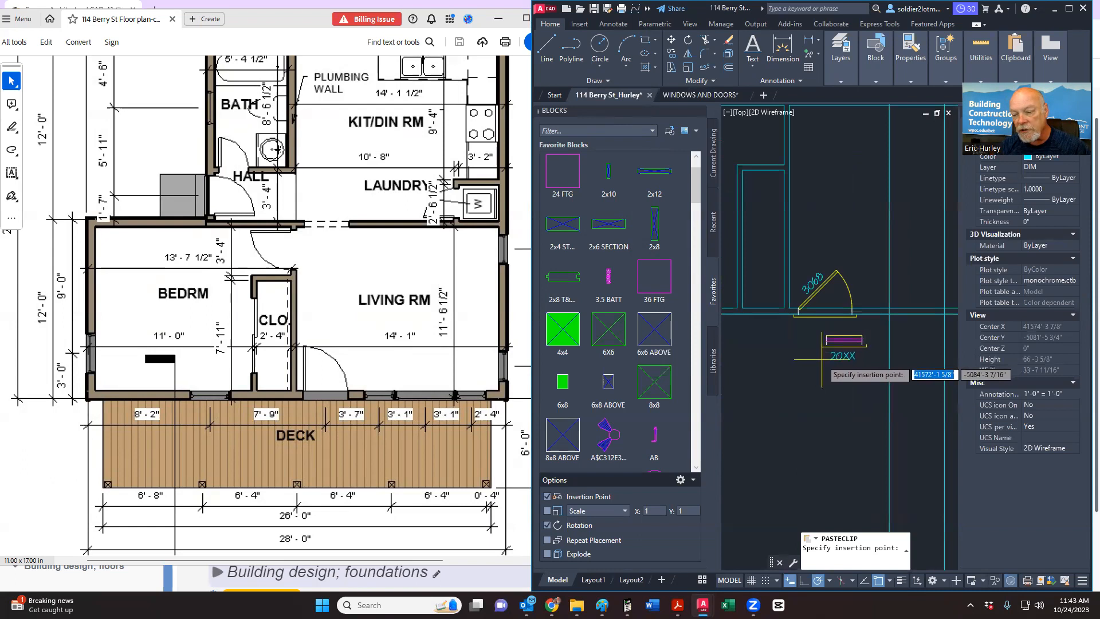
click(822, 360)
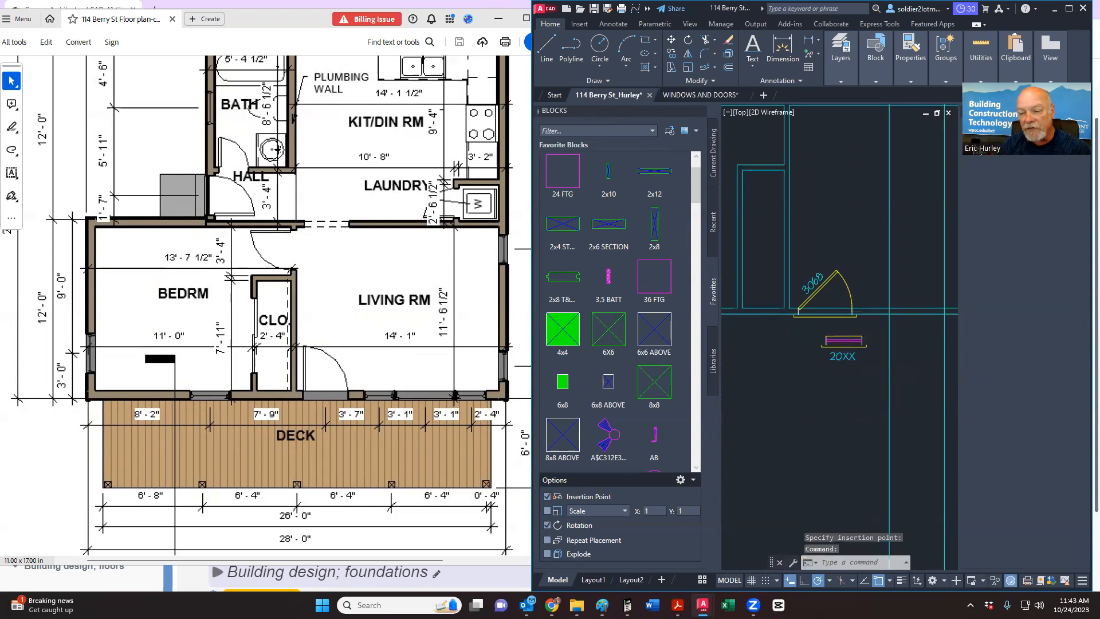
double_click(840, 357)
click(849, 361)
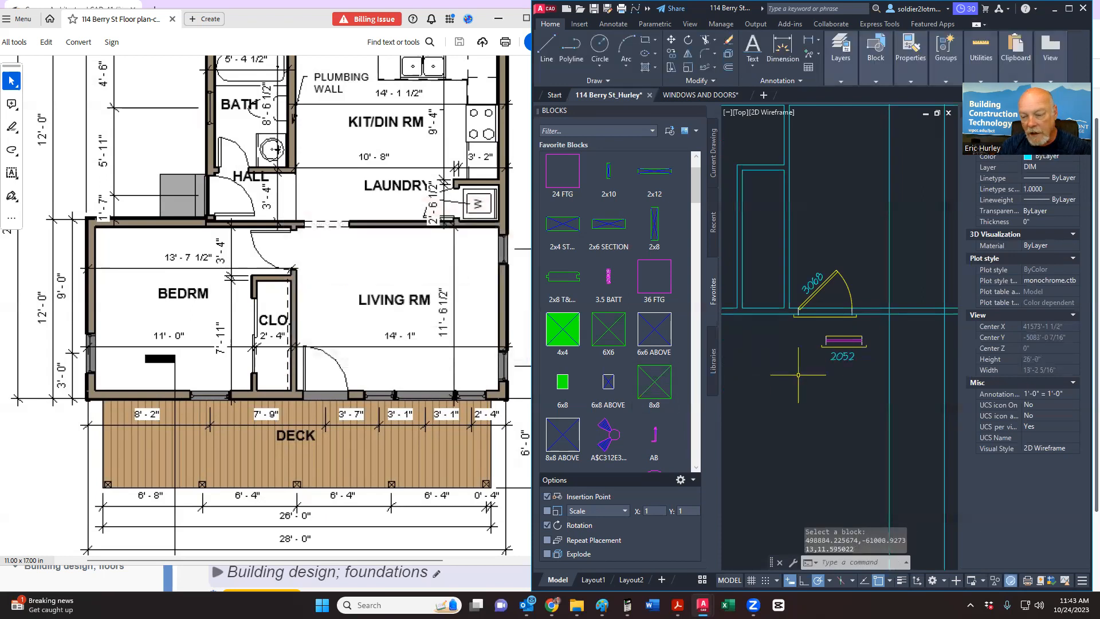
Step: Move the 2052 window block into the wall beside the door
right_click(880, 331)
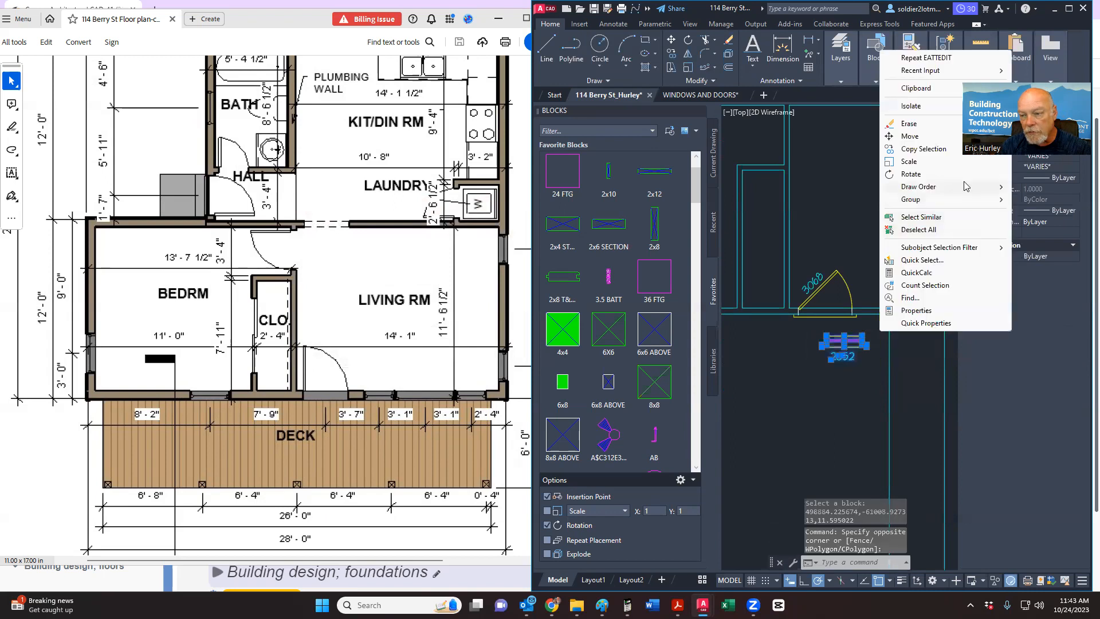
click(911, 136)
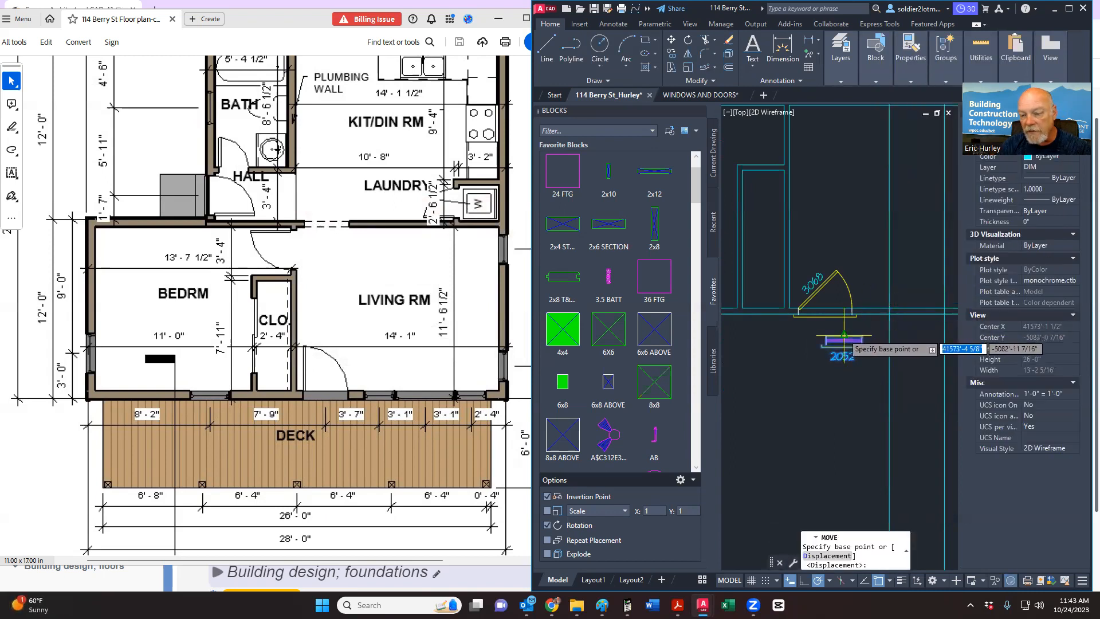
click(831, 337)
scroll(951, 309, up, 4)
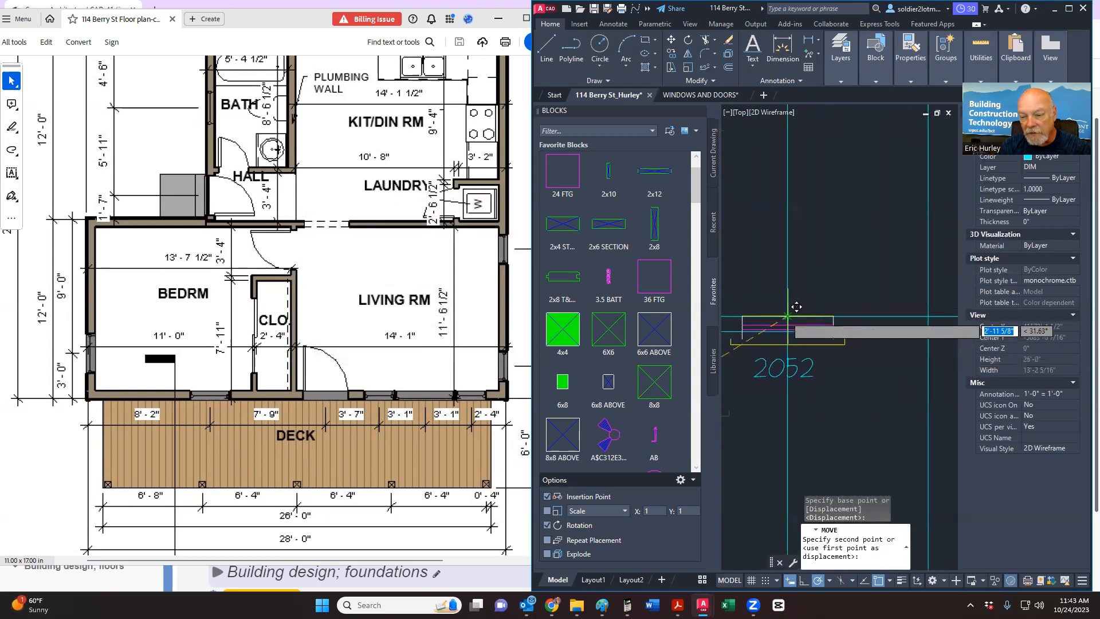
click(796, 307)
scroll(836, 310, up, 3)
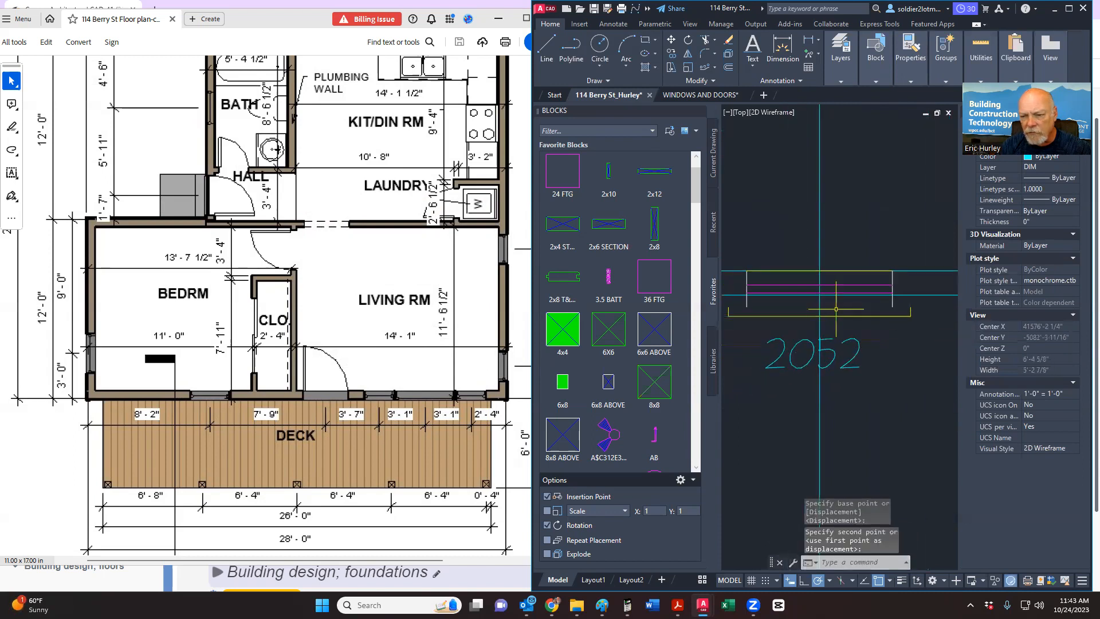
key(Escape)
scroll(796, 298, up, 2)
middle_drag(795, 299, 804, 294)
scroll(839, 279, down, 2)
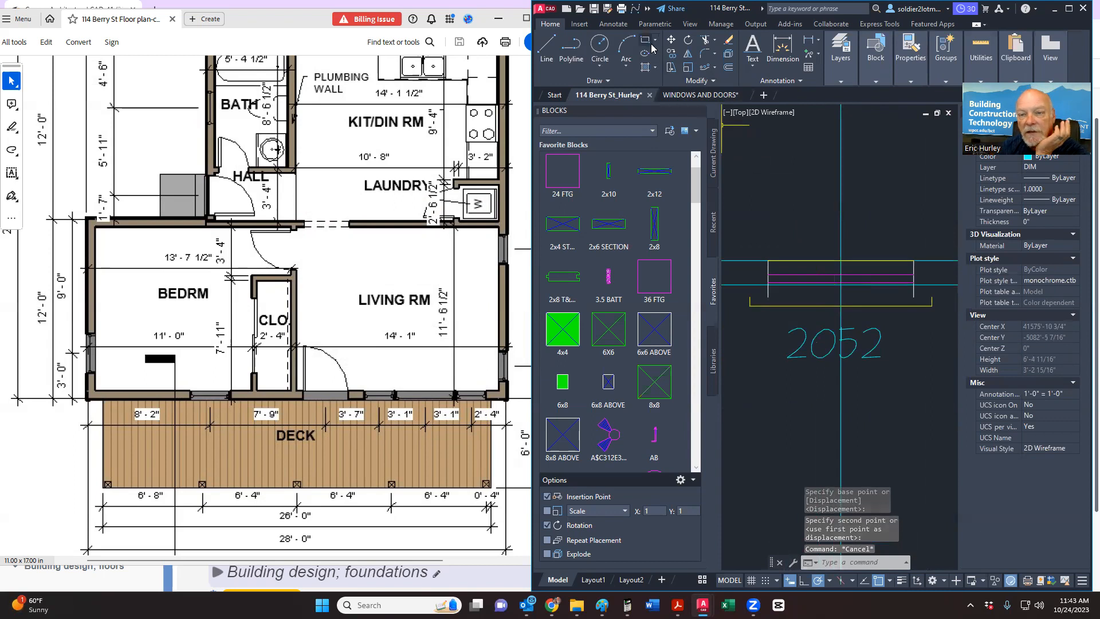
Step: Trim the wall line inside the 2052 window opening
click(708, 41)
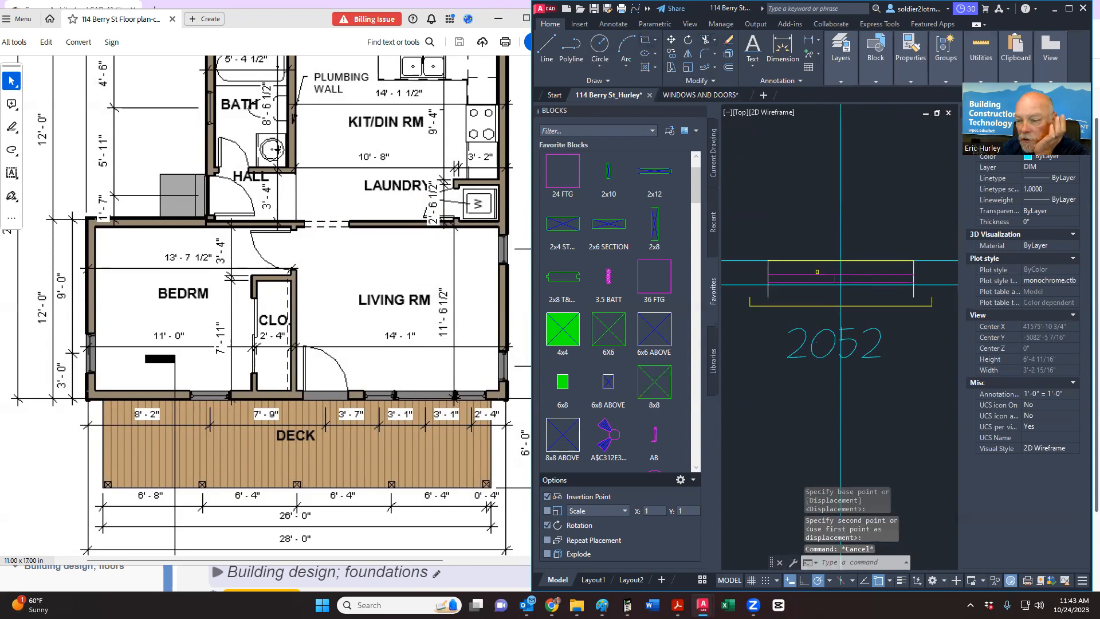
click(914, 296)
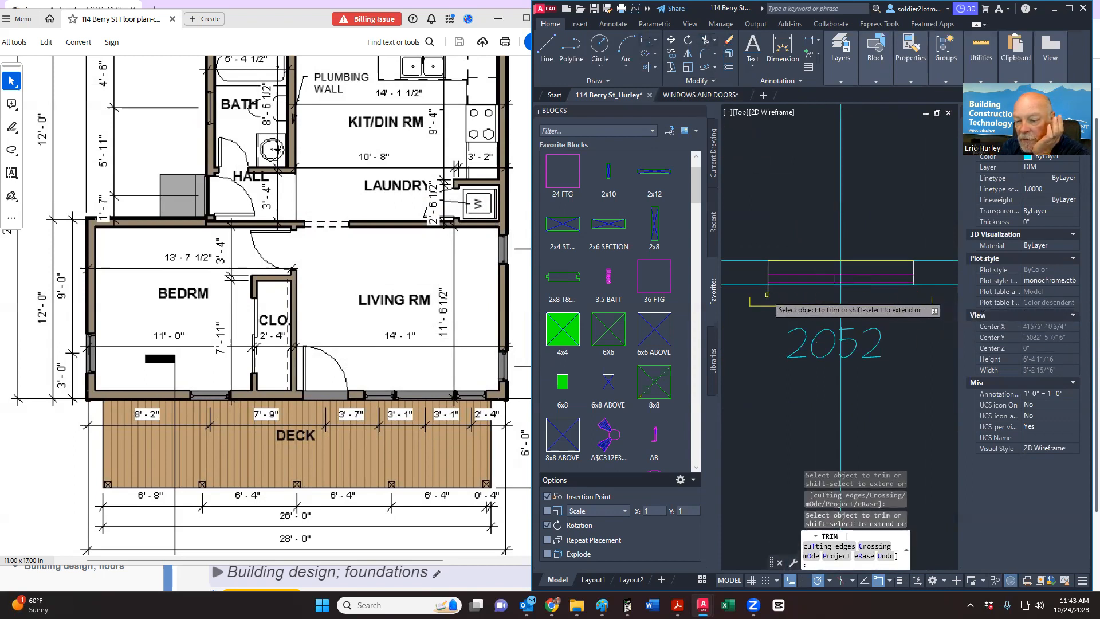
key(Escape)
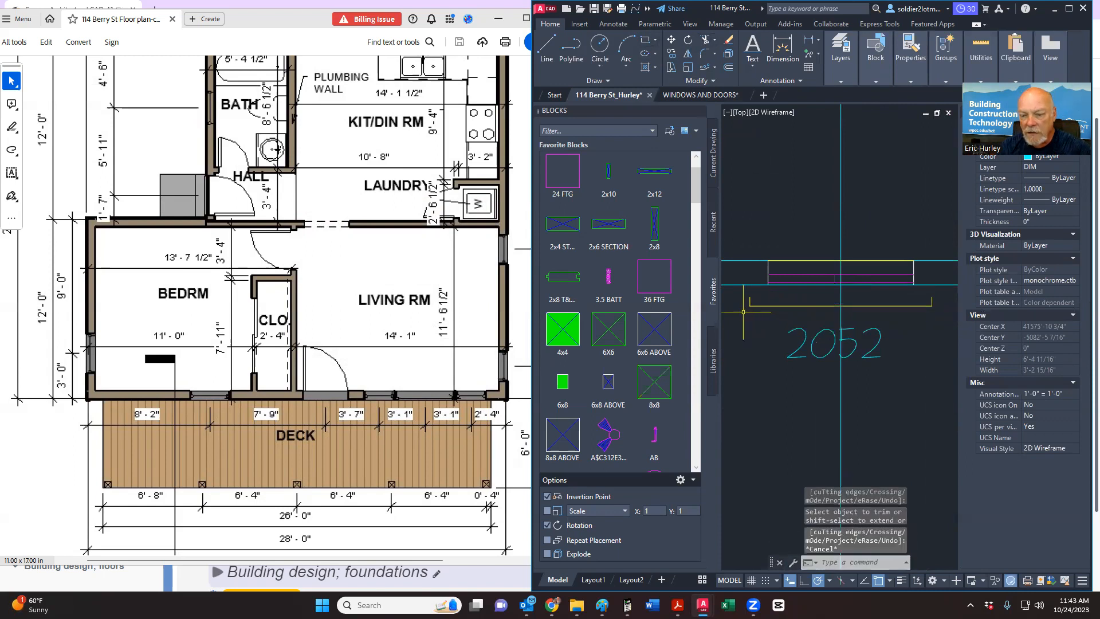
Step: Move the yellow window line into place along the wall
click(743, 311)
click(944, 293)
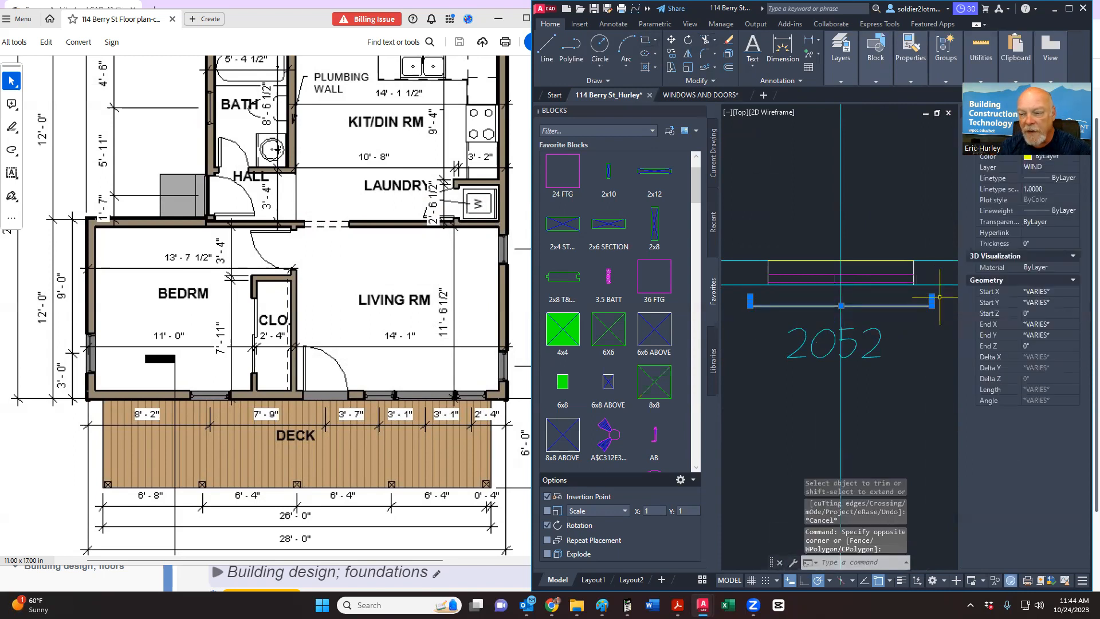
right_click(968, 297)
click(970, 385)
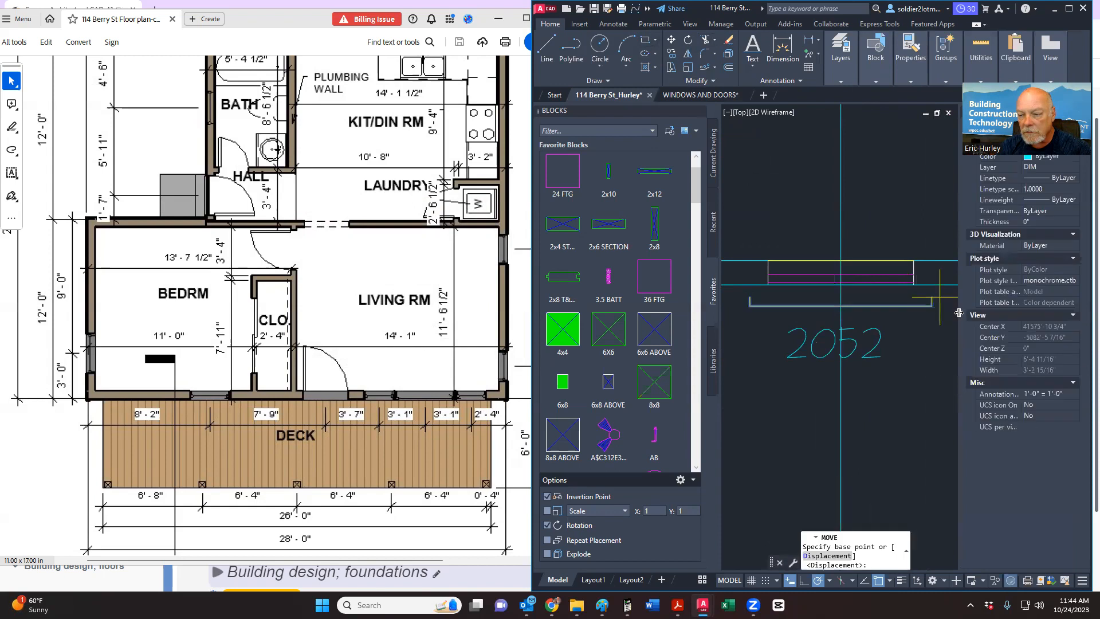
click(934, 296)
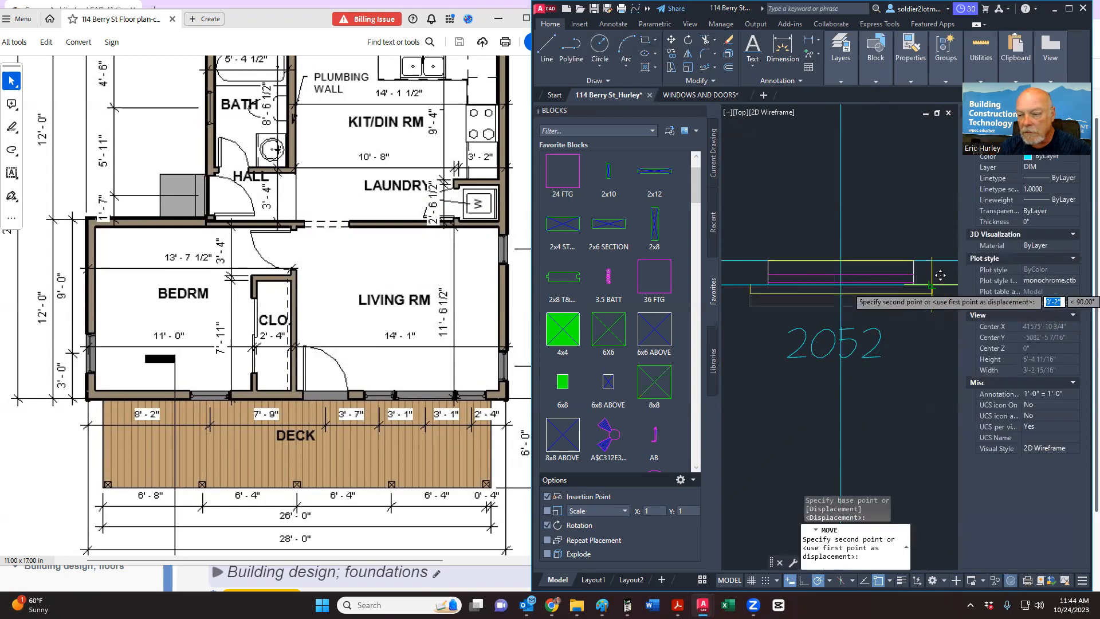
click(917, 286)
scroll(877, 284, up, 3)
Step: Move both magenta window lines into the wall
click(865, 268)
click(852, 252)
scroll(851, 258, down, 3)
right_click(851, 268)
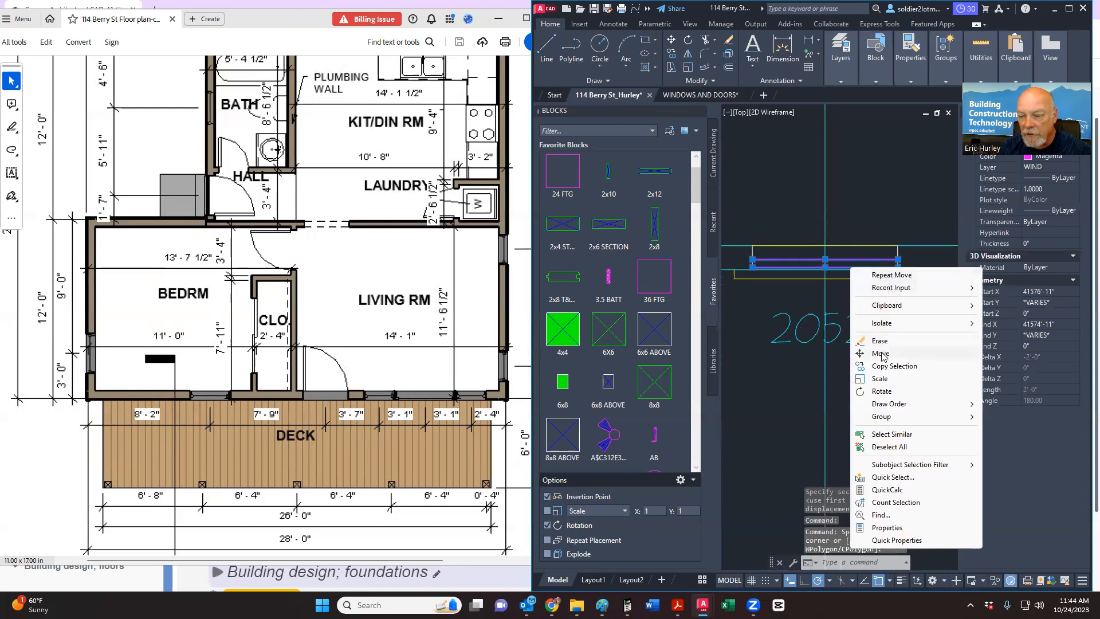
click(881, 353)
scroll(900, 303, up, 2)
click(902, 305)
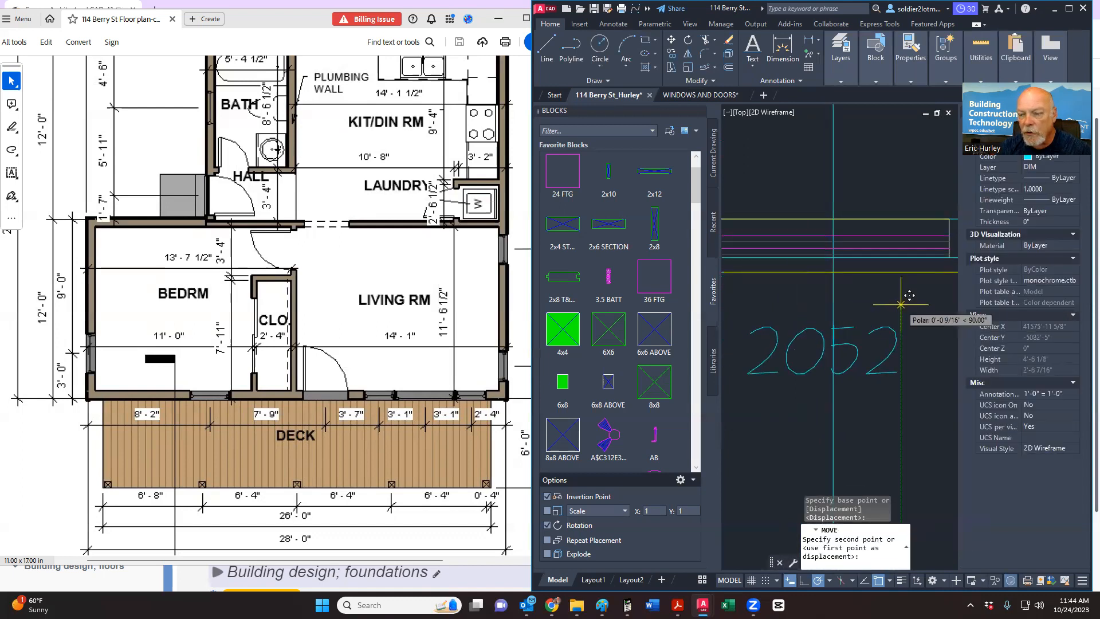
click(901, 305)
scroll(899, 298, down, 2)
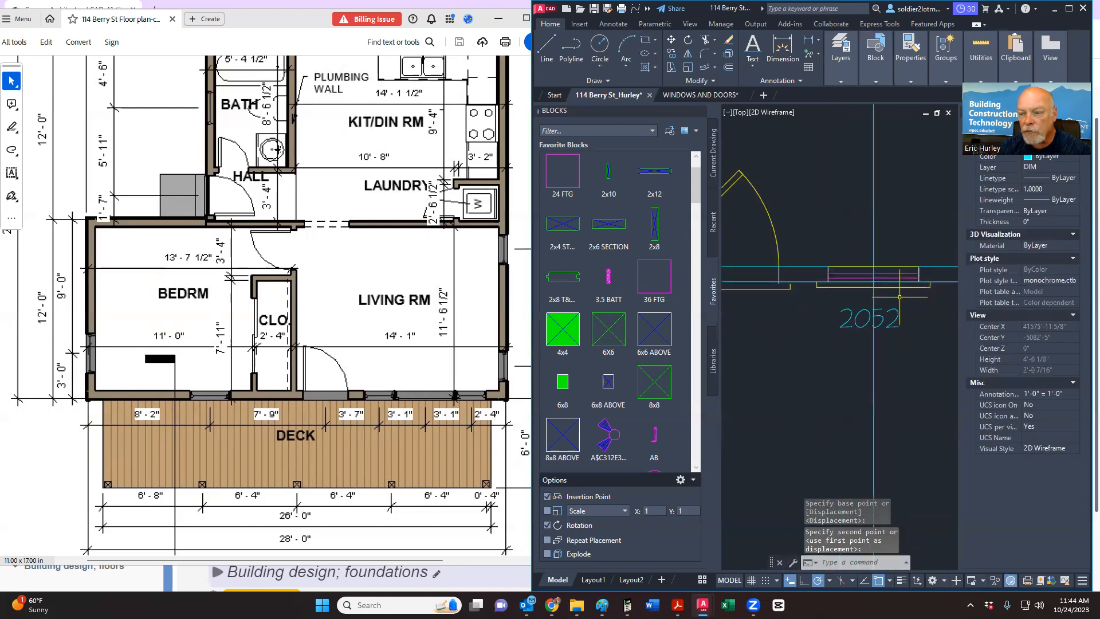
Step: Erase the vertical construction line beside the 2052 window
click(708, 45)
key(Escape)
click(878, 228)
click(842, 208)
scroll(842, 334, down, 2)
middle_drag(841, 334, 786, 354)
key(Delete)
scroll(798, 344, down, 2)
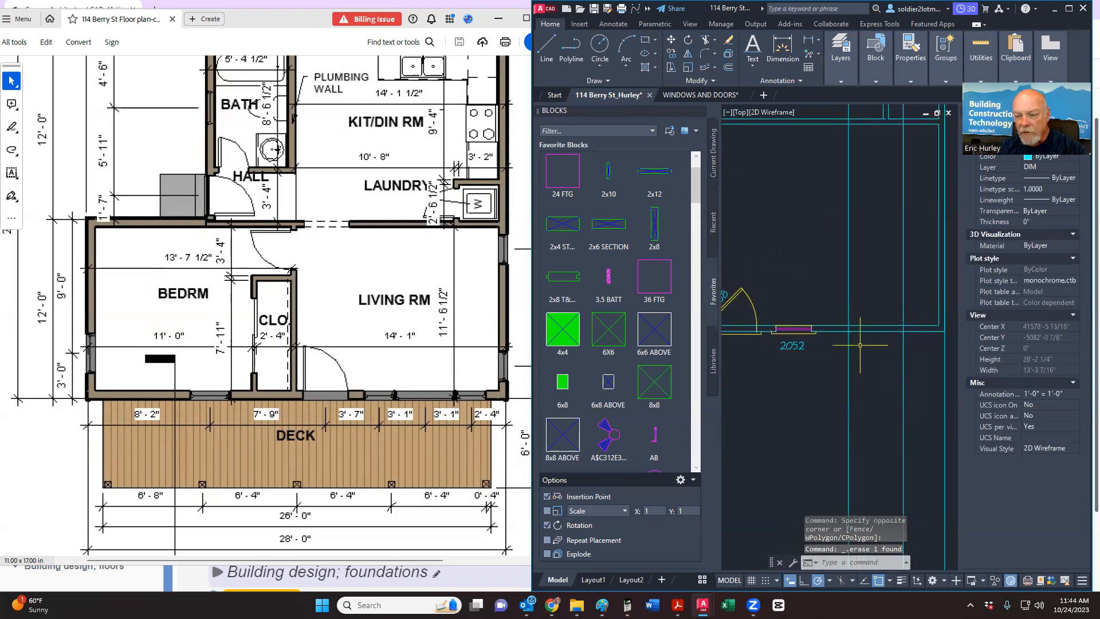
click(769, 365)
Step: Copy the 2052 window block to the next opening further right along the wall
click(830, 297)
right_click(830, 298)
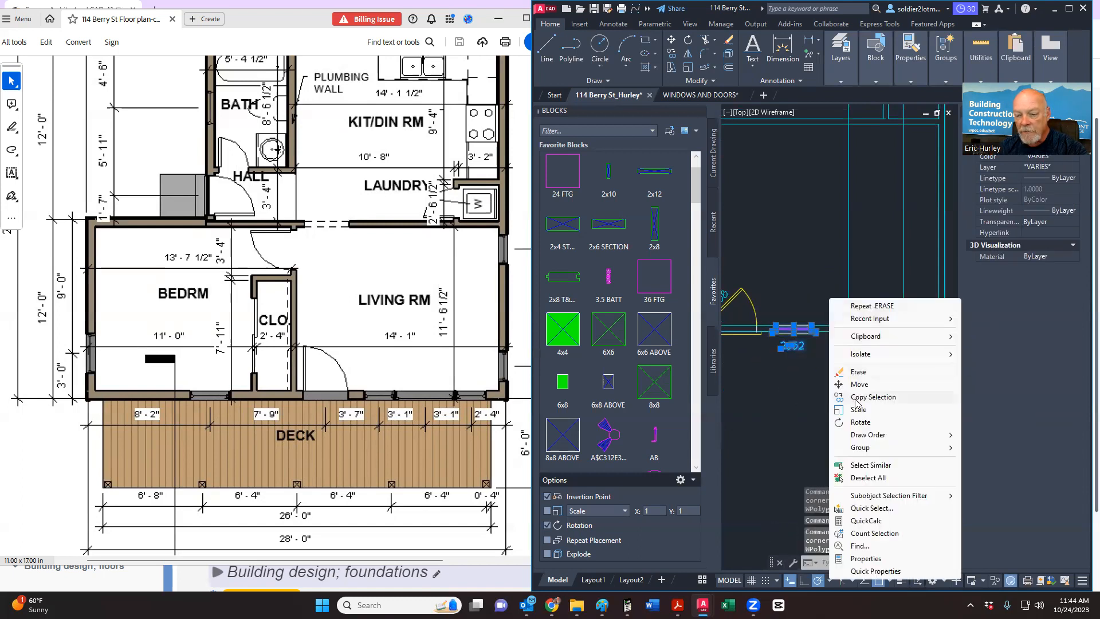
click(873, 396)
scroll(793, 312, up, 4)
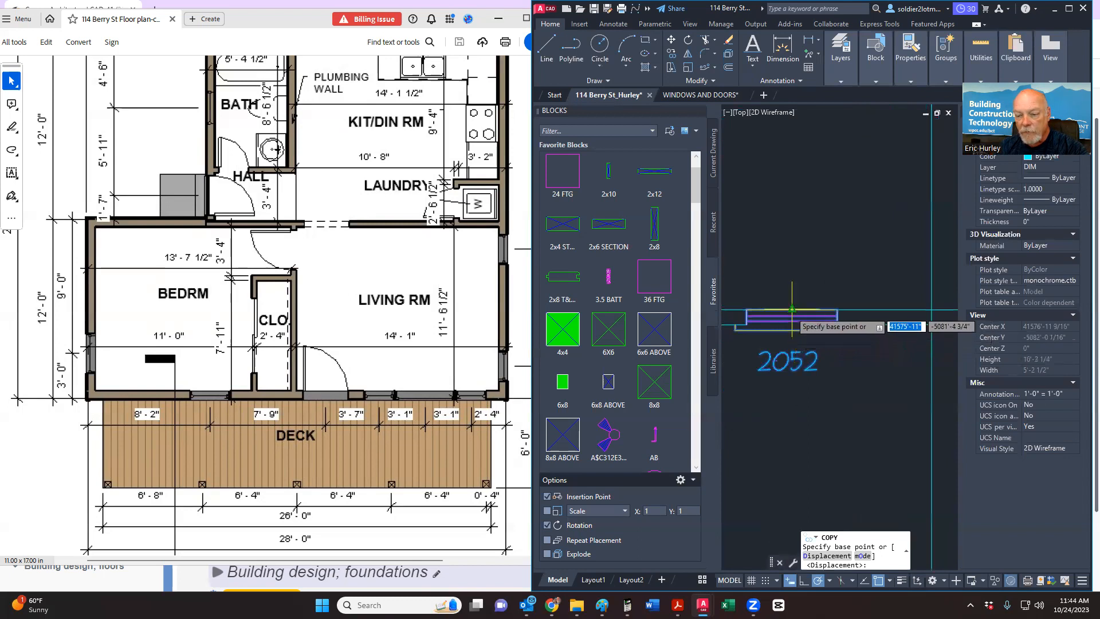
click(792, 310)
scroll(766, 332, down, 3)
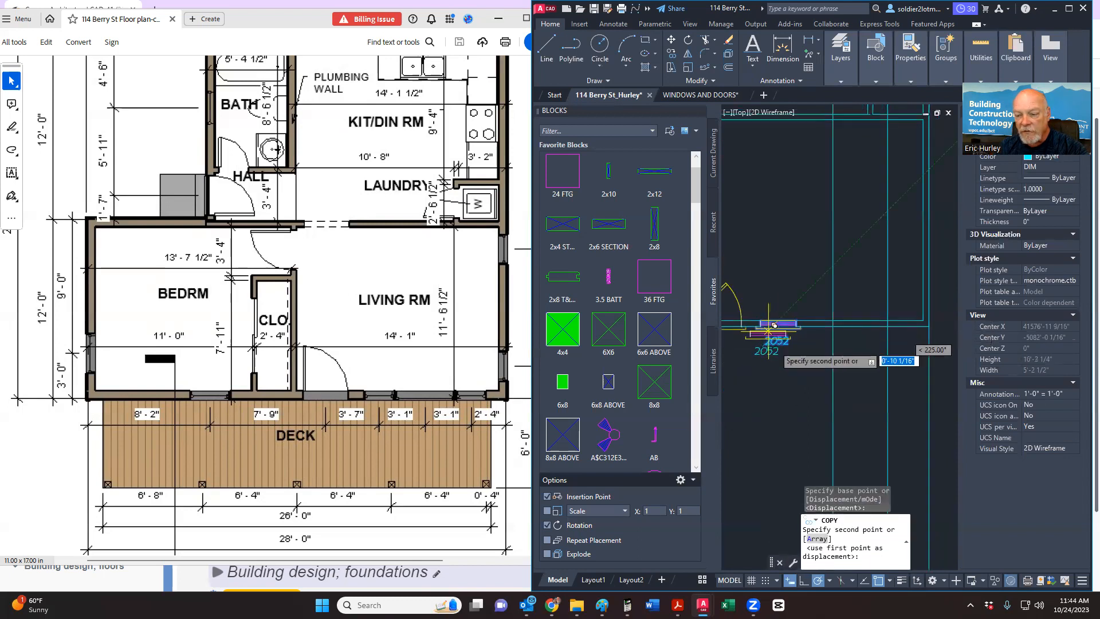
click(893, 314)
key(Escape)
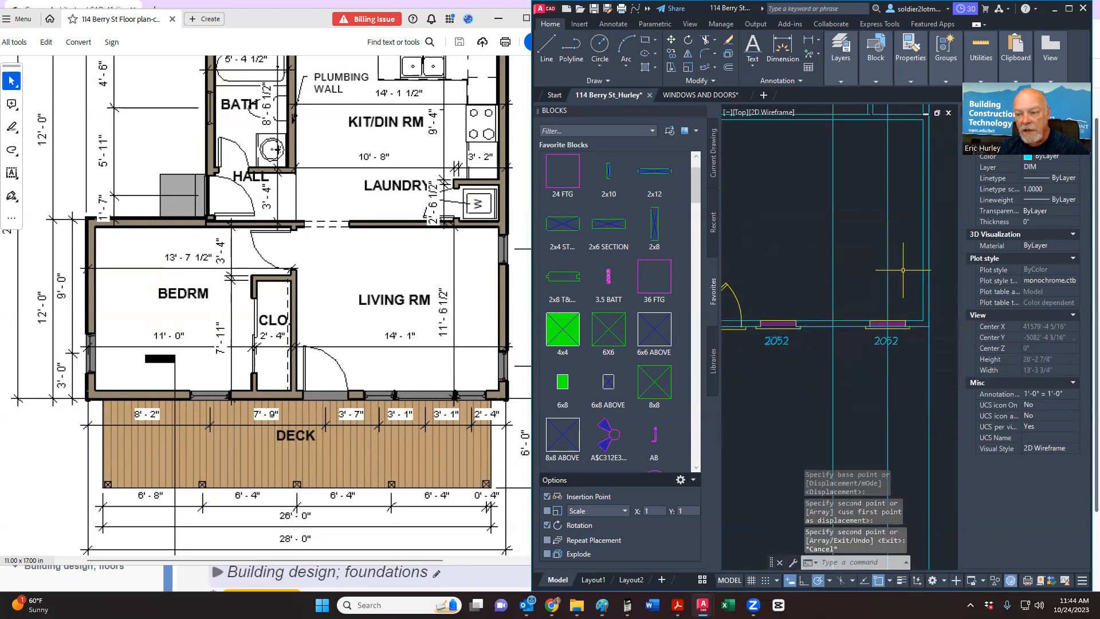
Step: Delete the stray vertical line crossing the wall near the copied window
drag(903, 269, 878, 263)
key(Delete)
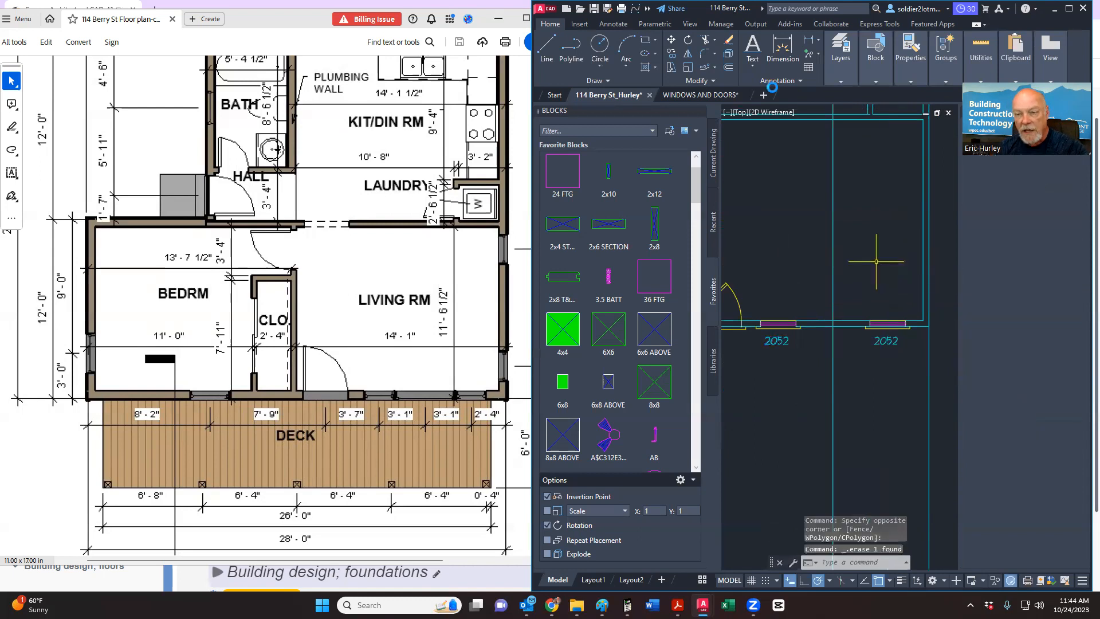
click(705, 39)
scroll(903, 333, up, 4)
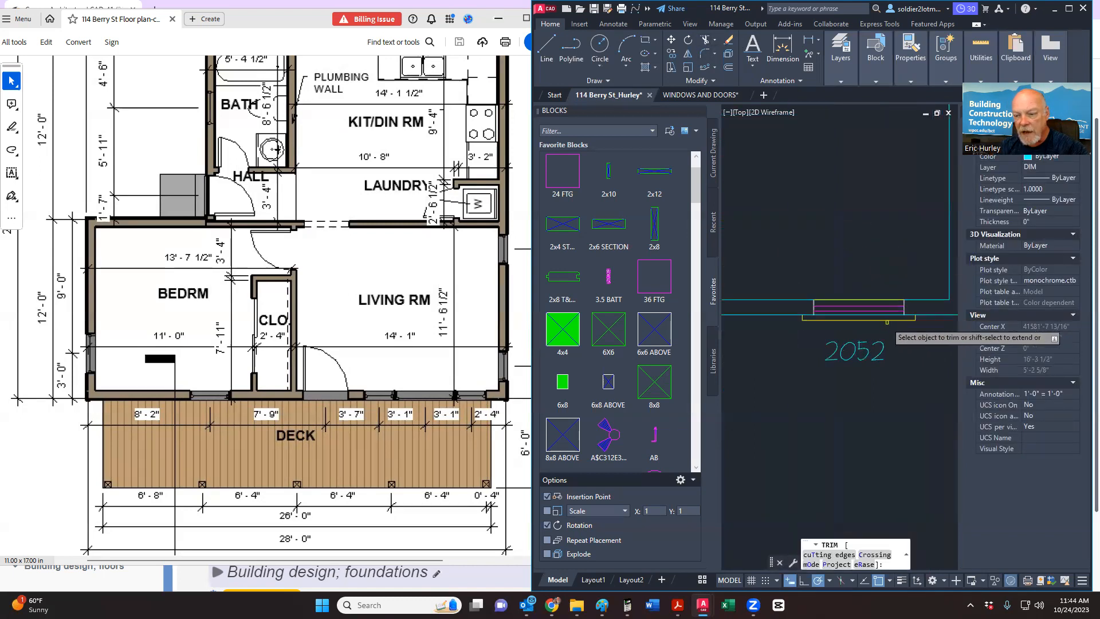
scroll(877, 320, down, 4)
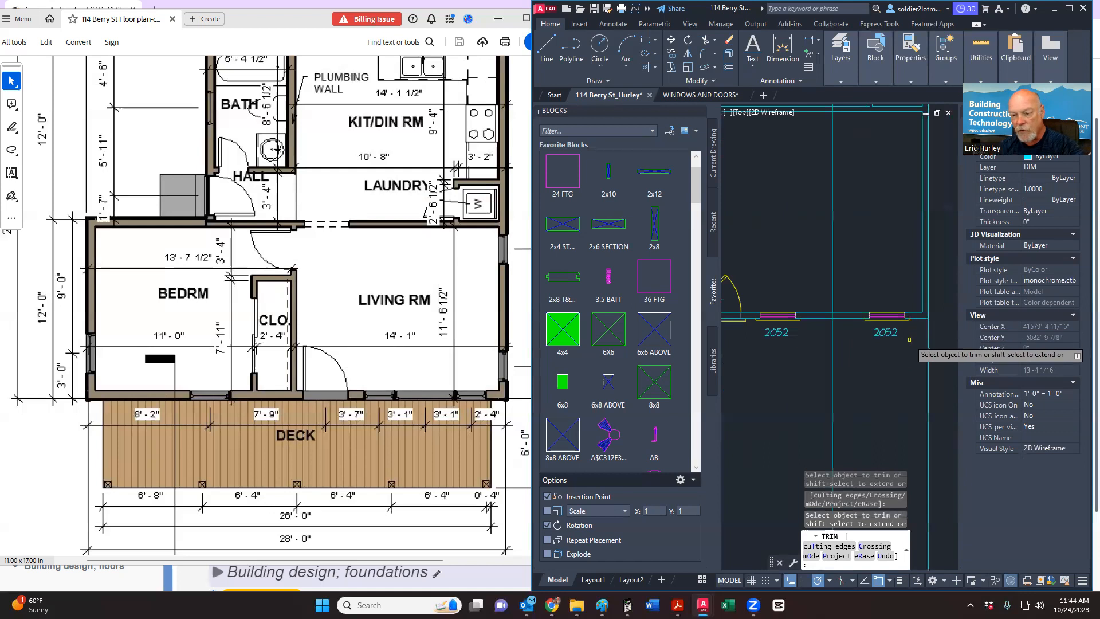
scroll(882, 315, up, 2)
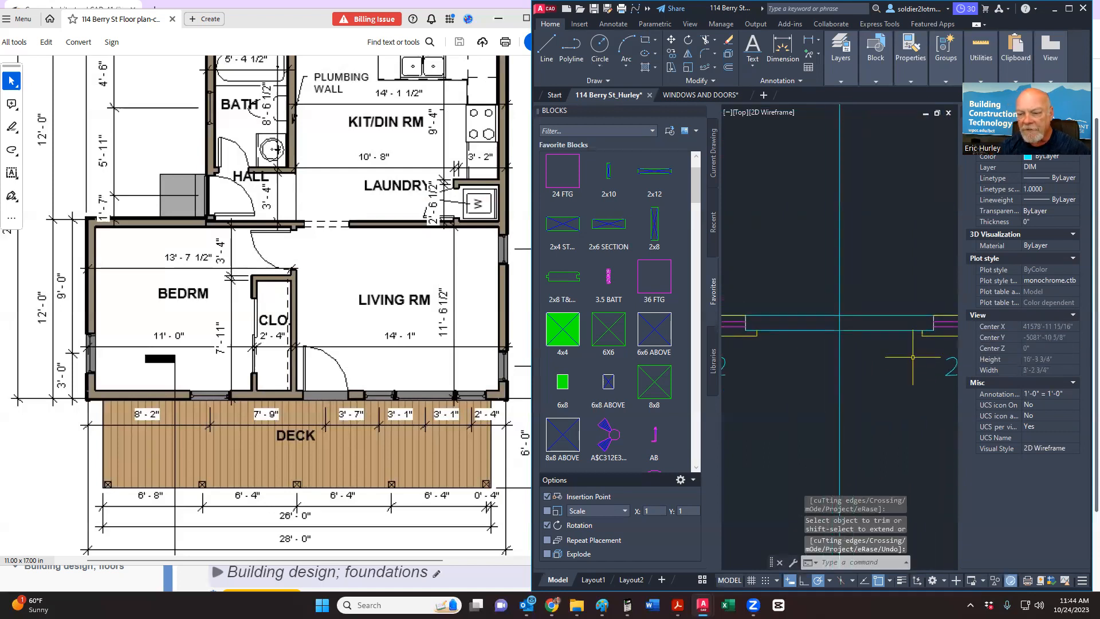
click(783, 47)
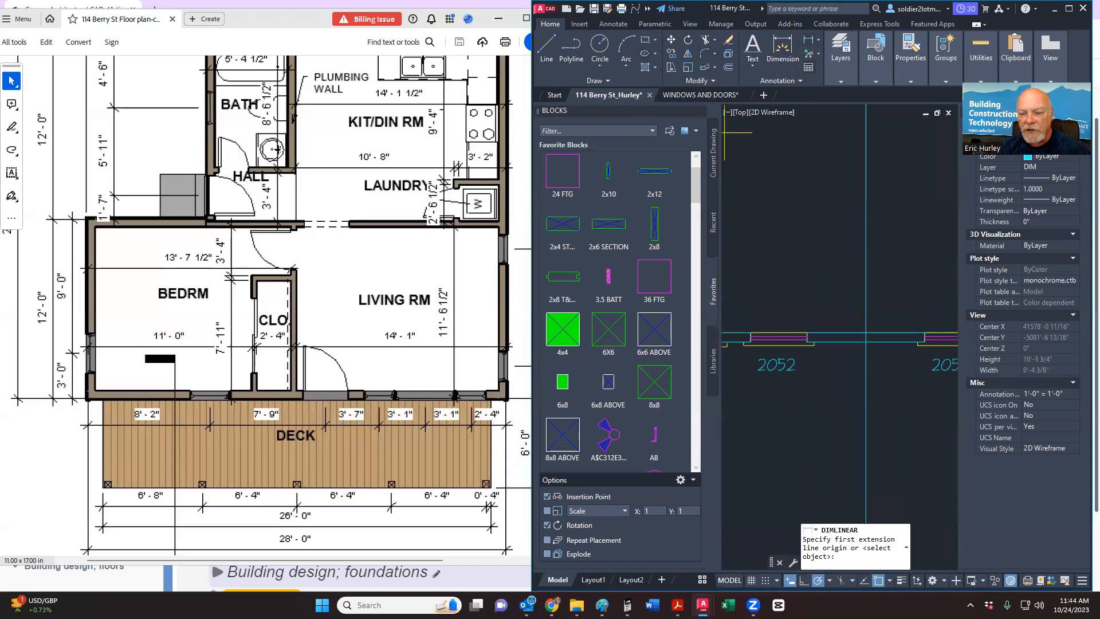
Step: Measure the wall opening as 4'-2" without placing a dimension
click(808, 333)
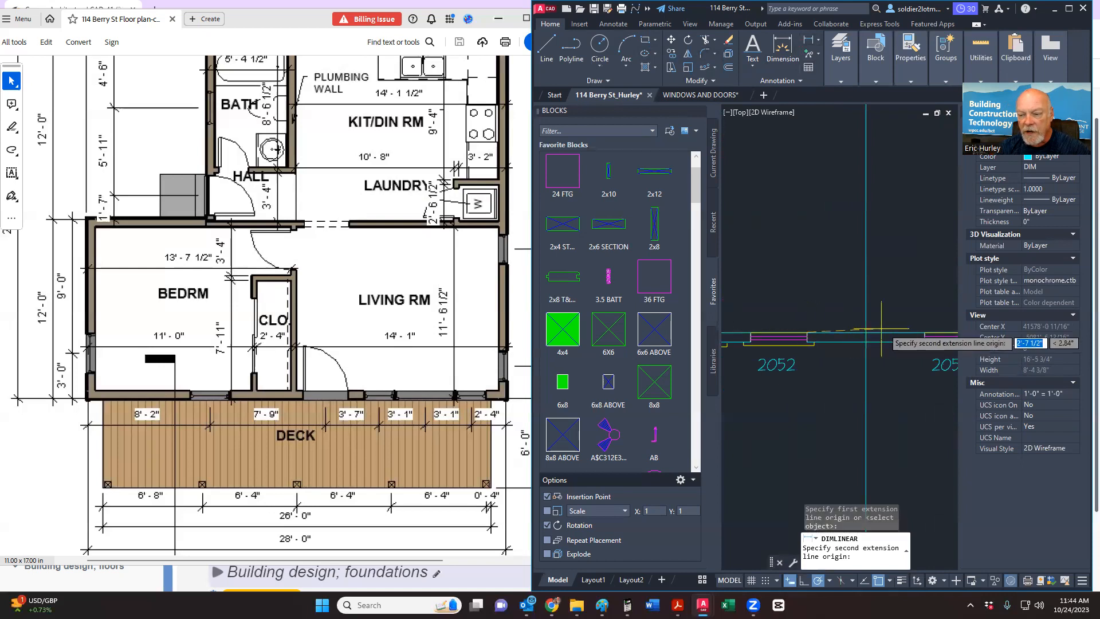
click(924, 333)
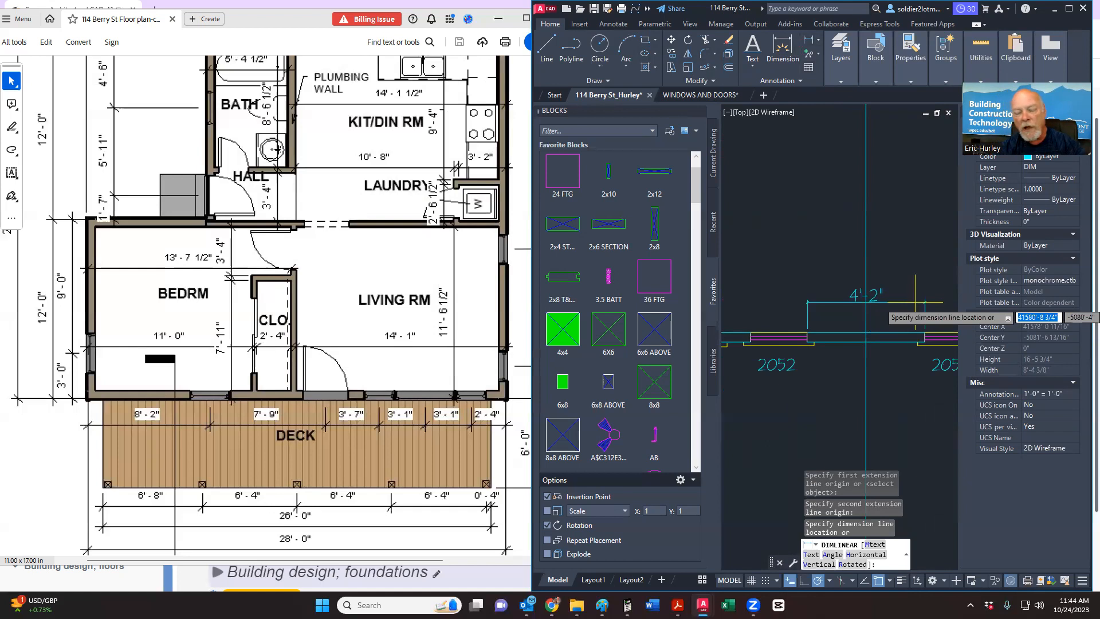
key(Escape)
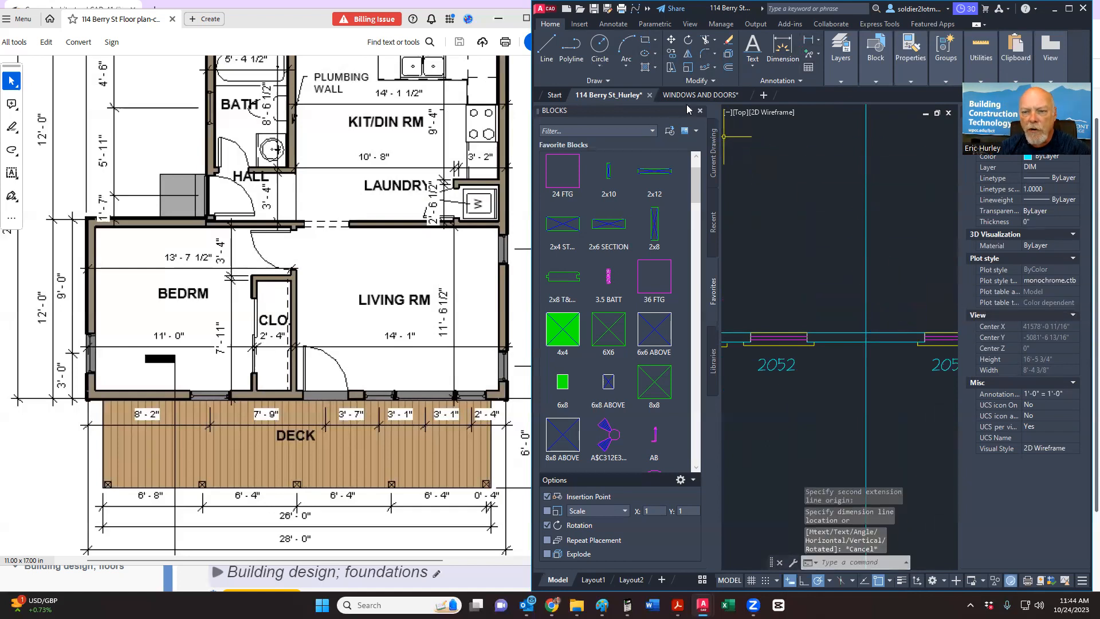
Step: Switch to the WINDOWS AND DOORS drawing and bring the 40XX window block into view
click(683, 99)
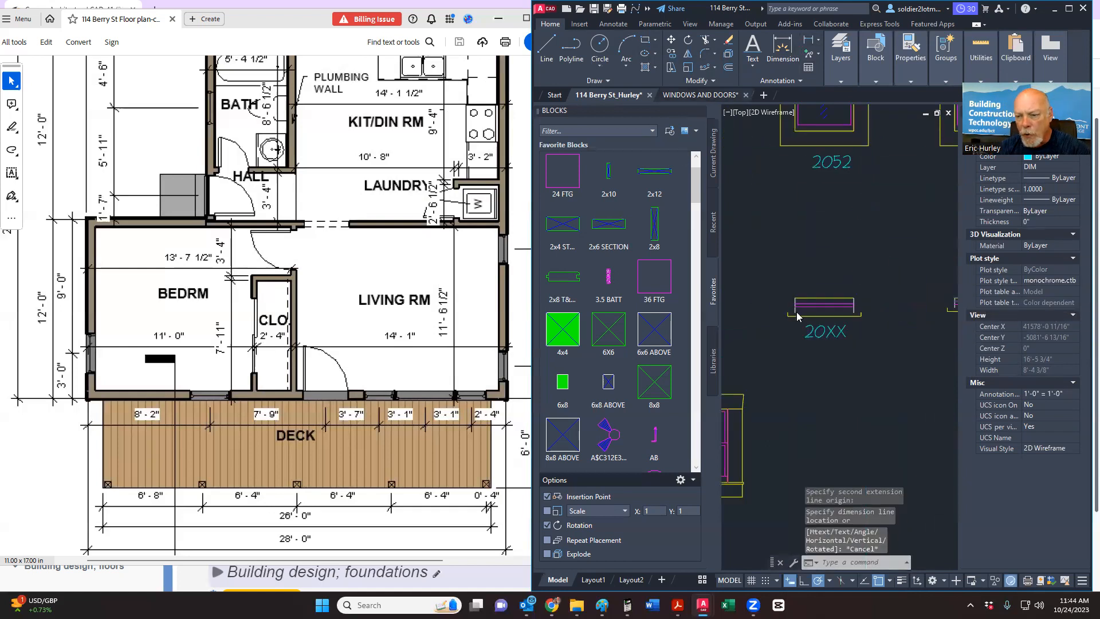
scroll(798, 304, down, 6)
click(800, 279)
middle_drag(804, 285, 778, 320)
key(Escape)
scroll(852, 339, up, 3)
middle_drag(848, 339, 735, 347)
scroll(817, 335, up, 5)
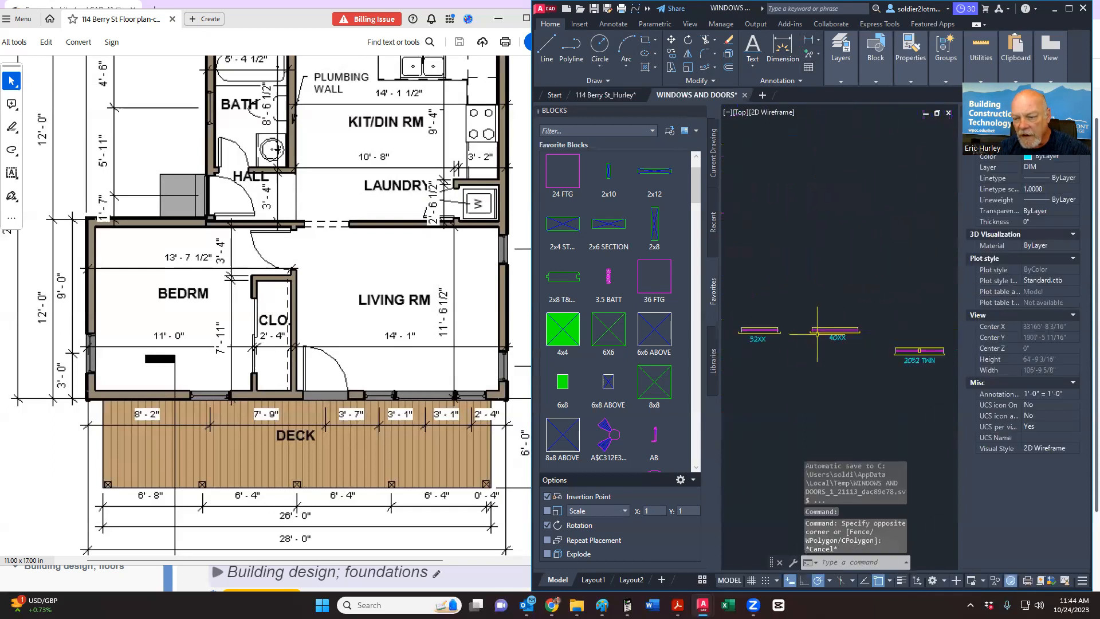
scroll(813, 348, down, 2)
click(794, 373)
click(902, 305)
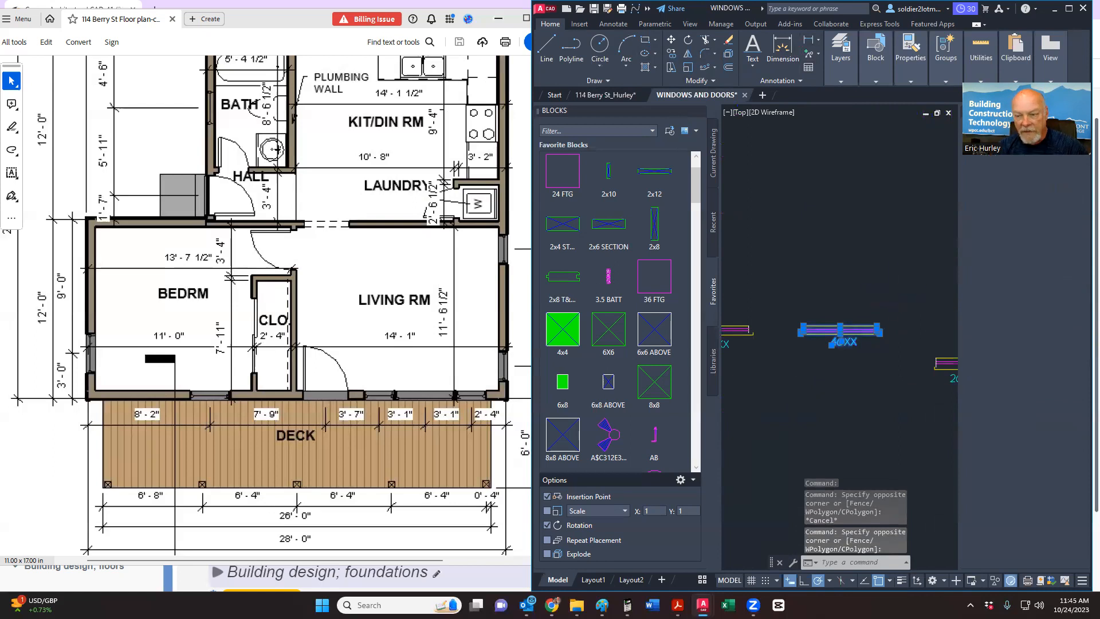
key(ctrl+c)
click(602, 95)
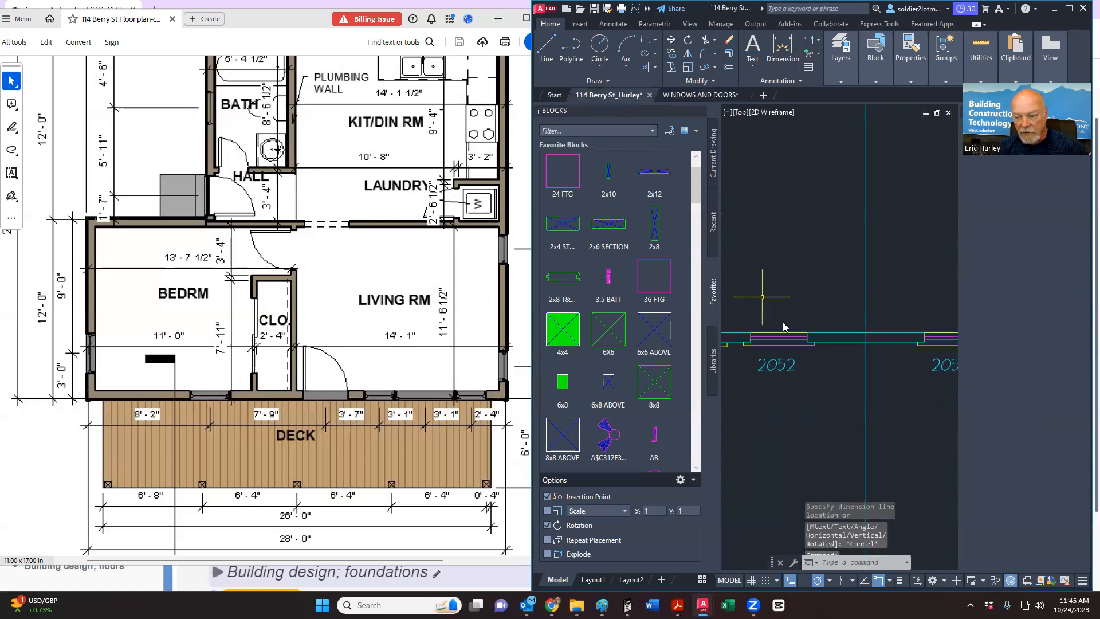
Step: Paste the 40XX window and move it onto the wall between the two 2052 windows
key(ctrl+v)
click(763, 299)
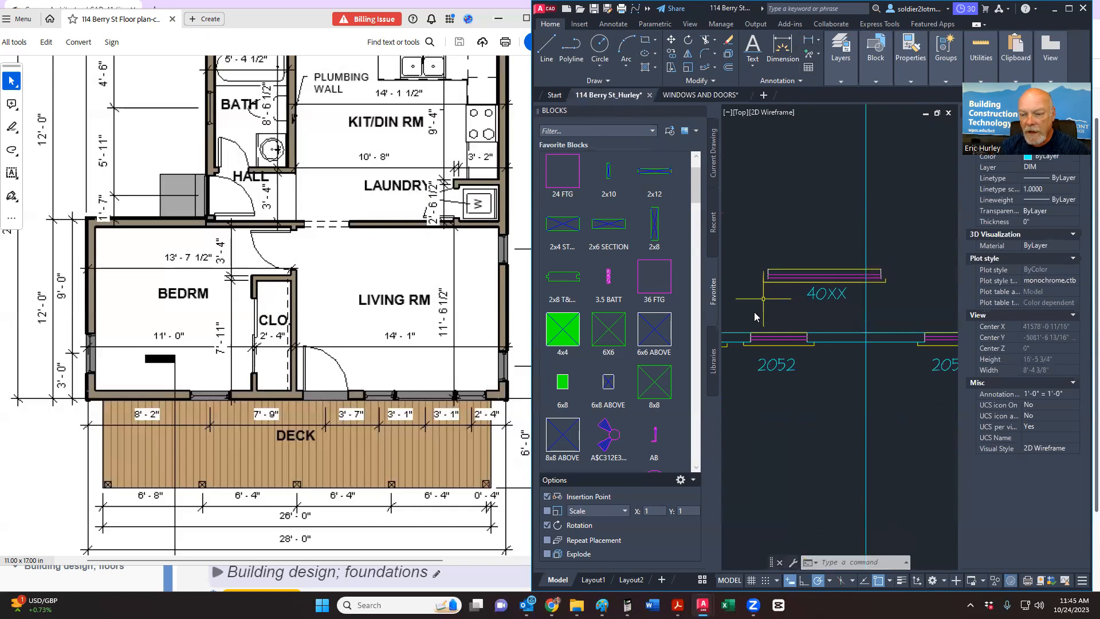
click(751, 315)
click(903, 234)
right_click(909, 245)
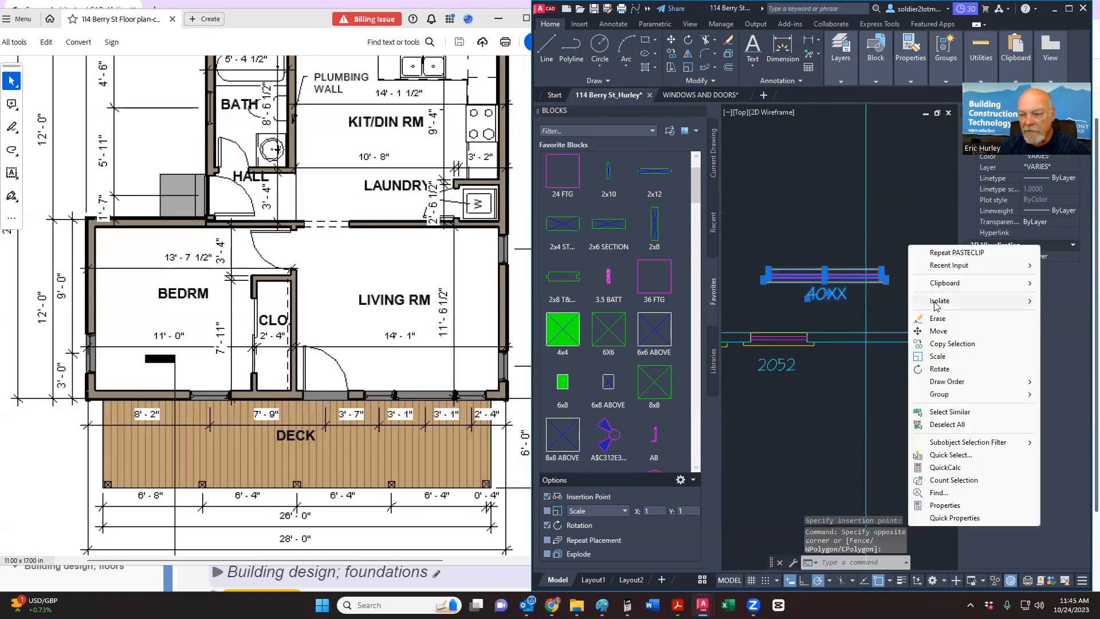
click(938, 332)
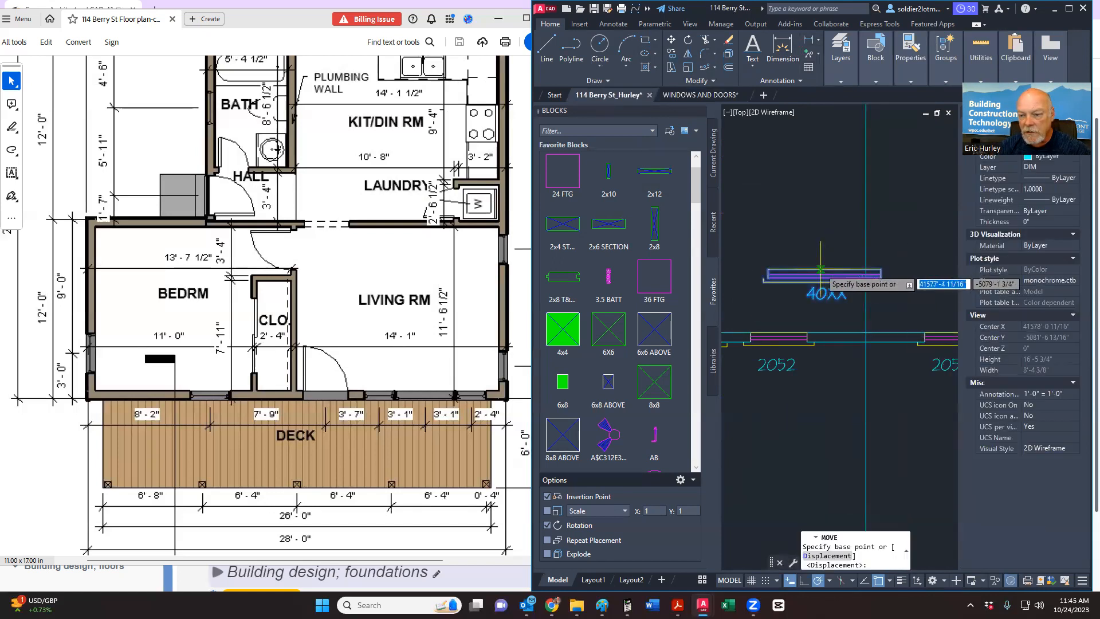
click(824, 269)
scroll(825, 270, up, 4)
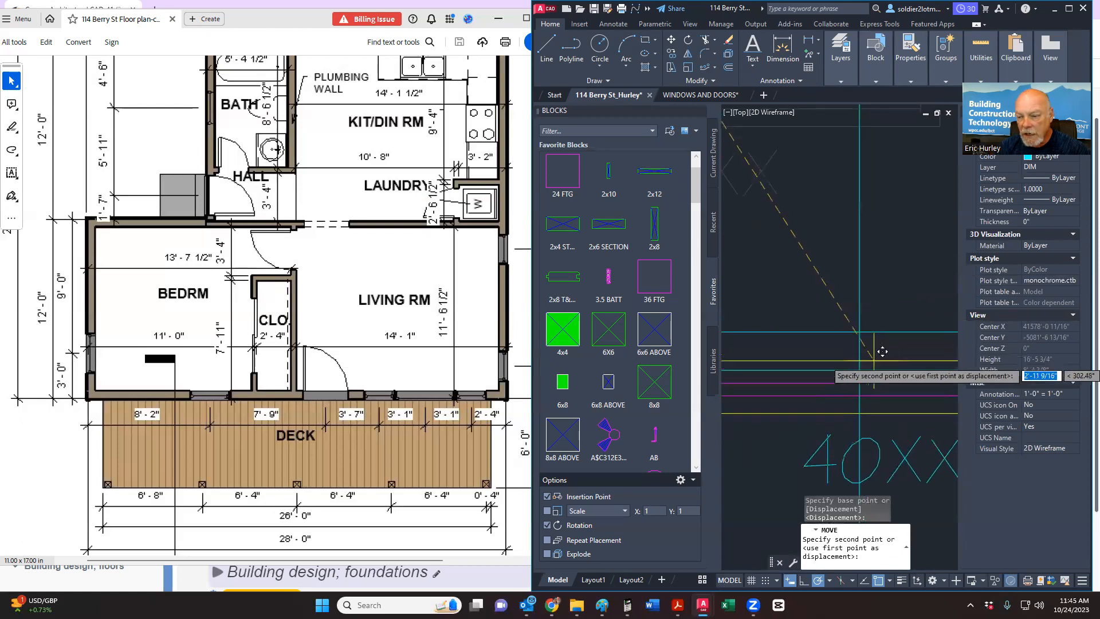
click(868, 322)
scroll(859, 324, down, 3)
Step: Delete the two short wall end lines at one jamb of the 40XX window
scroll(757, 317, up, 4)
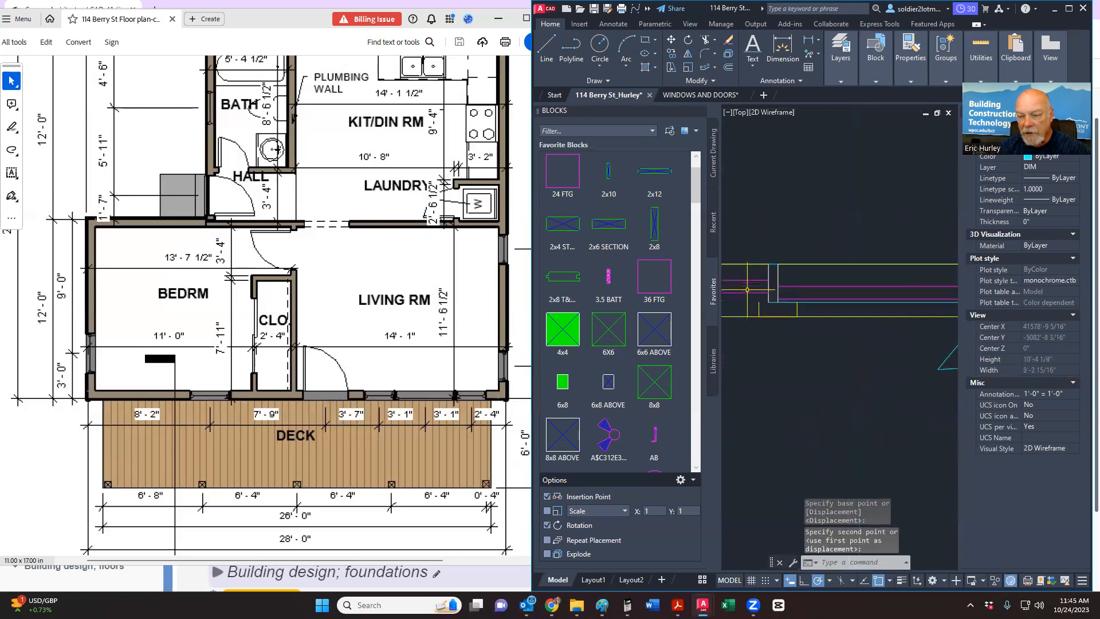
scroll(759, 259, down, 2)
mouse_move(768, 296)
middle_down()
mouse_move(789, 328)
mouse_move(848, 332)
middle_up()
scroll(789, 329, up, 2)
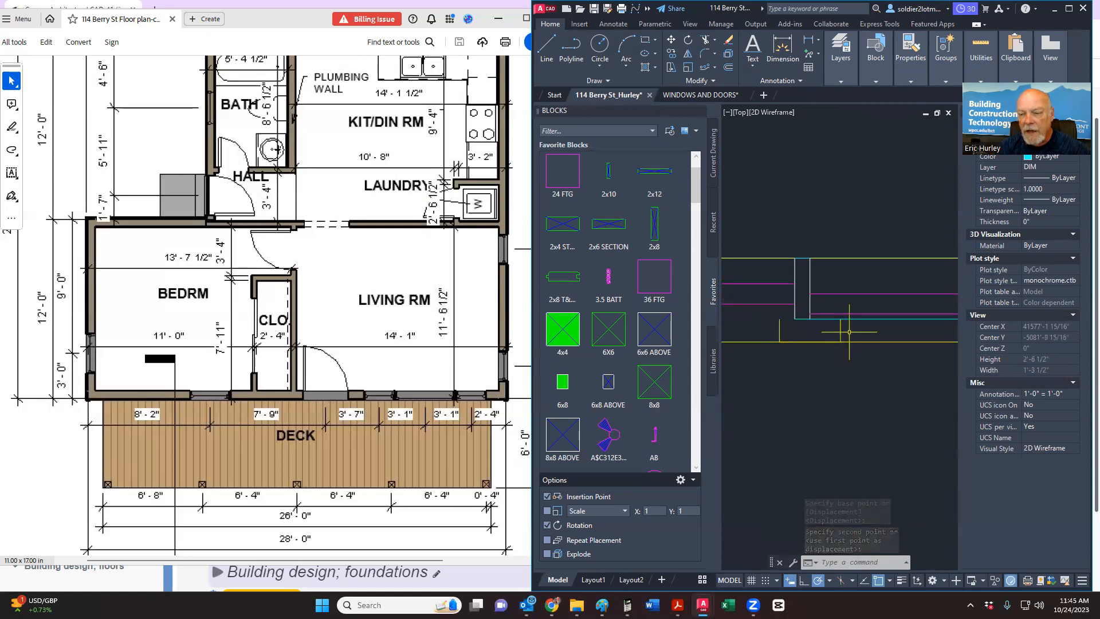
scroll(847, 330, up, 2)
scroll(847, 330, down, 2)
click(847, 330)
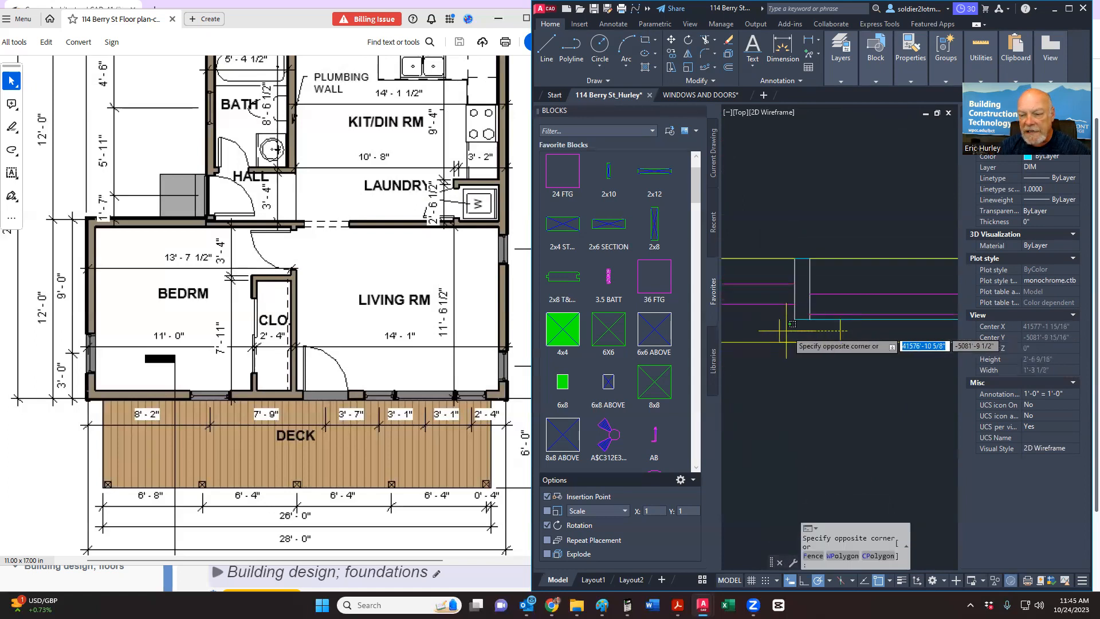
click(771, 331)
key(Delete)
Step: Delete the two short wall end lines at the other jamb
scroll(784, 360, down, 3)
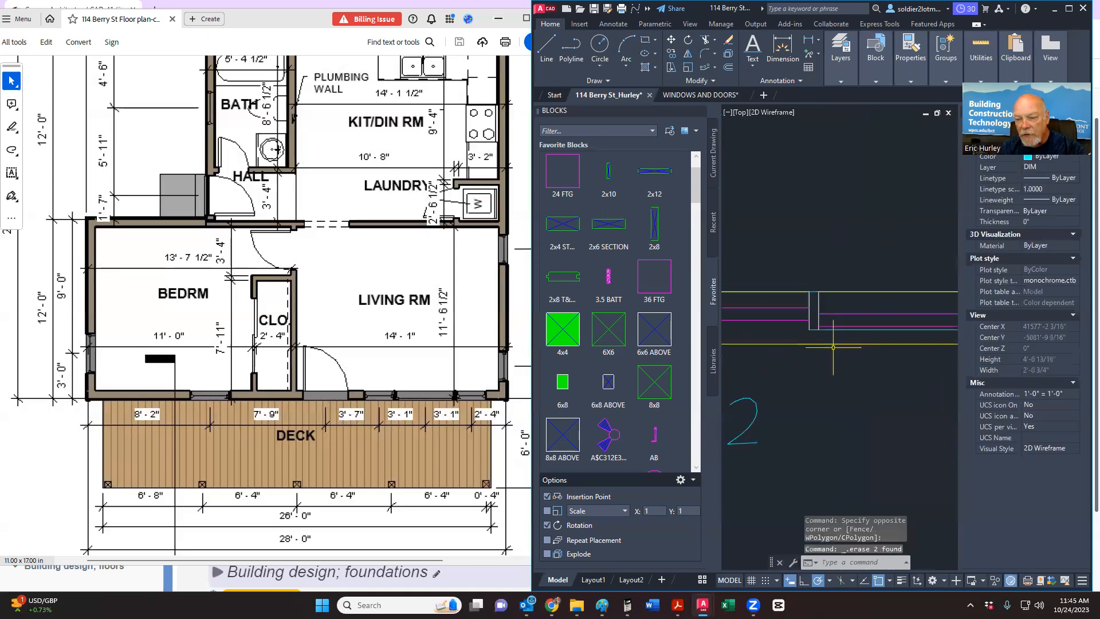
scroll(785, 359, down, 2)
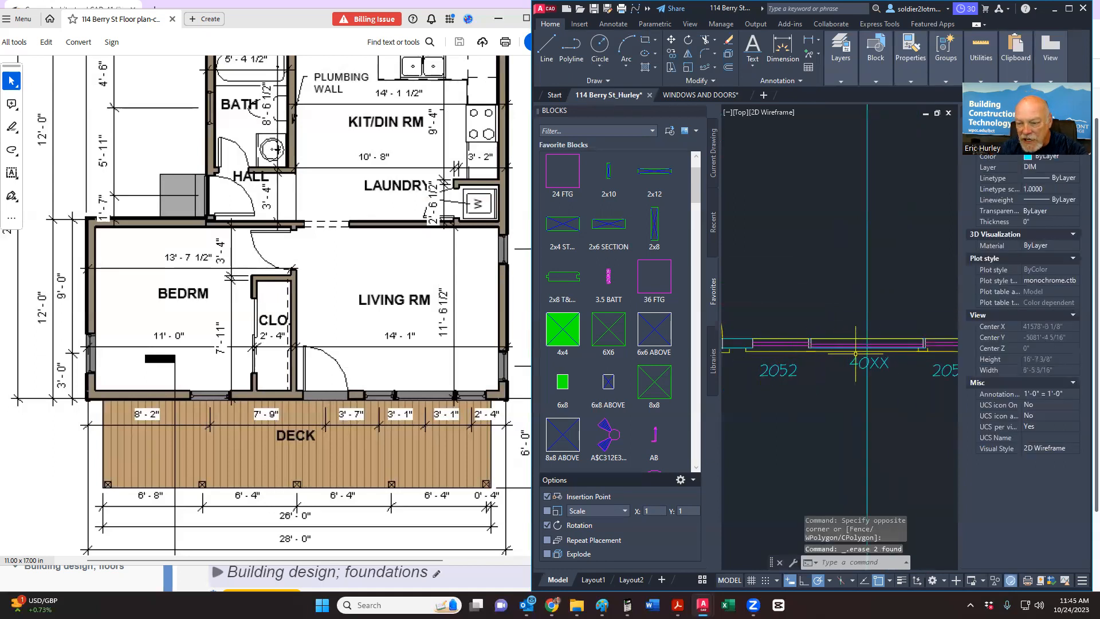
scroll(917, 343, up, 8)
click(845, 325)
click(840, 330)
key(Delete)
scroll(805, 364, down, 8)
middle_drag(874, 365, 940, 358)
middle_drag(799, 367, 822, 367)
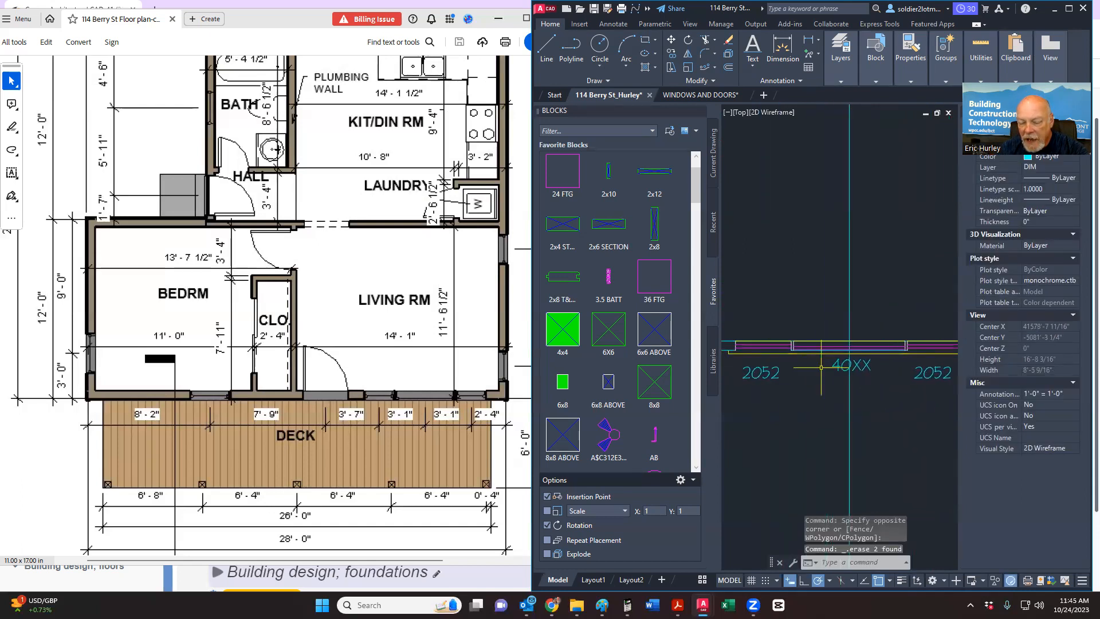
scroll(821, 367, up, 5)
scroll(815, 349, down, 2)
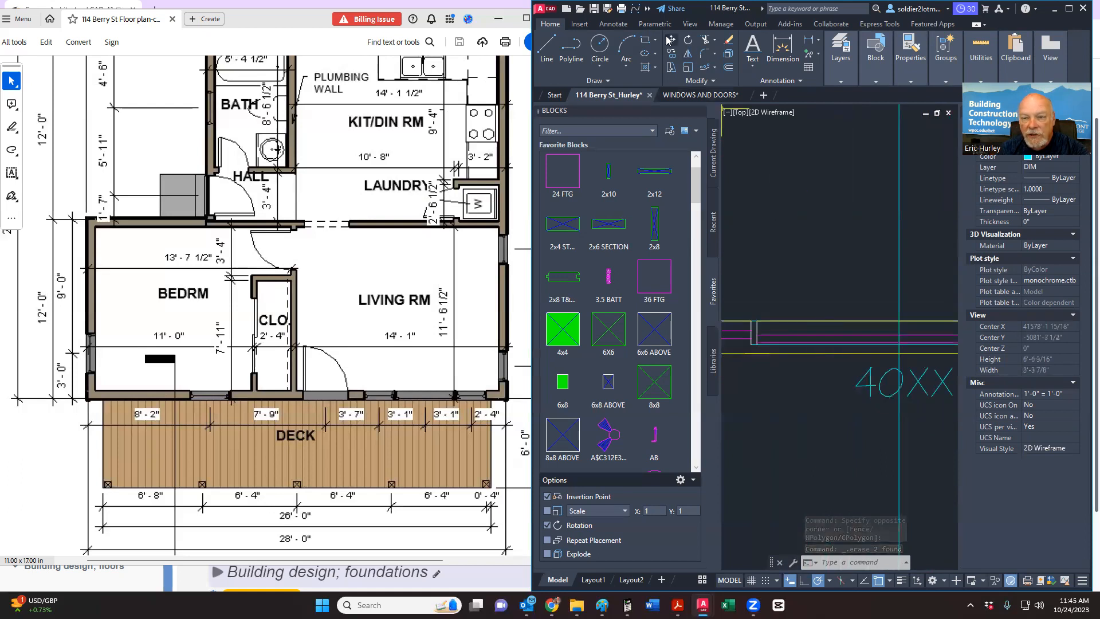
click(709, 42)
Step: Select the vertical line through the 40XX window, trim a wall line there, then undo it
middle_drag(910, 365, 874, 379)
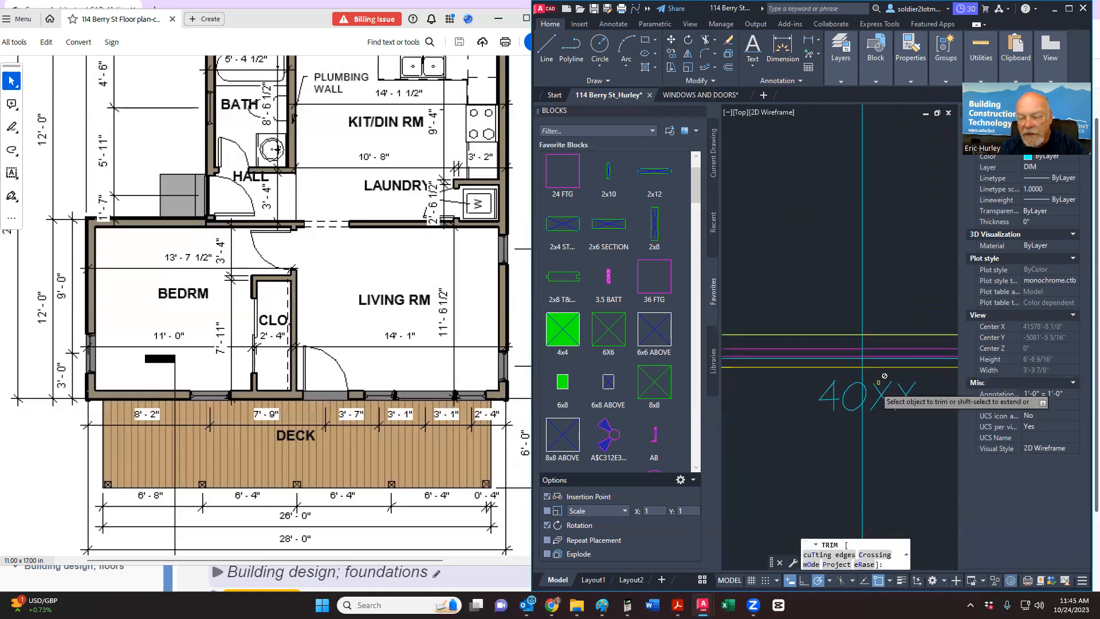
key(Escape)
click(900, 283)
click(851, 255)
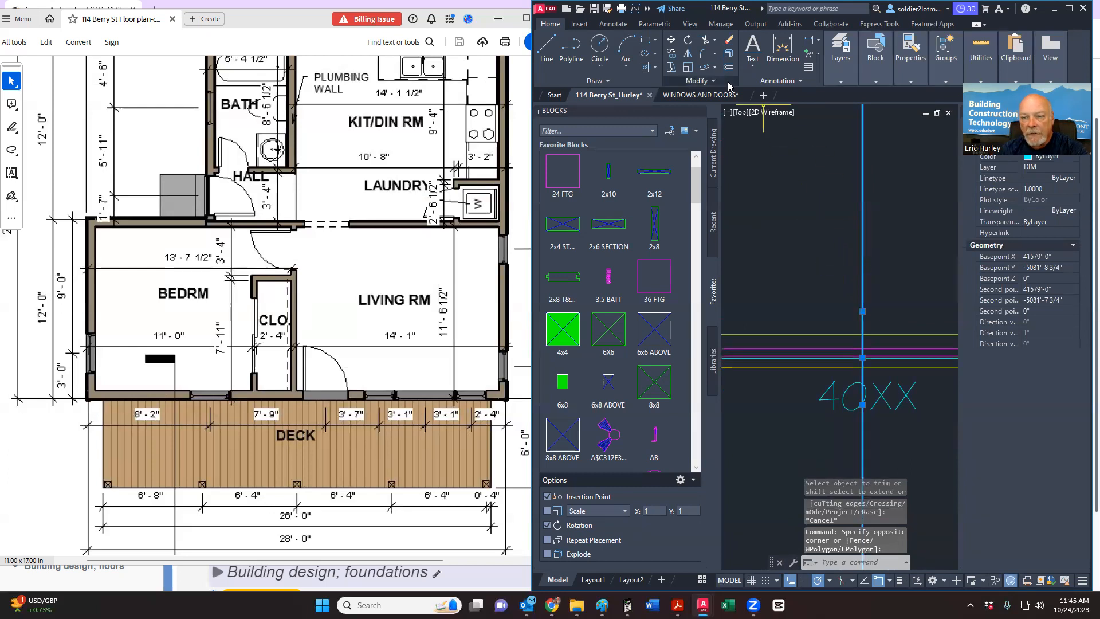
click(706, 43)
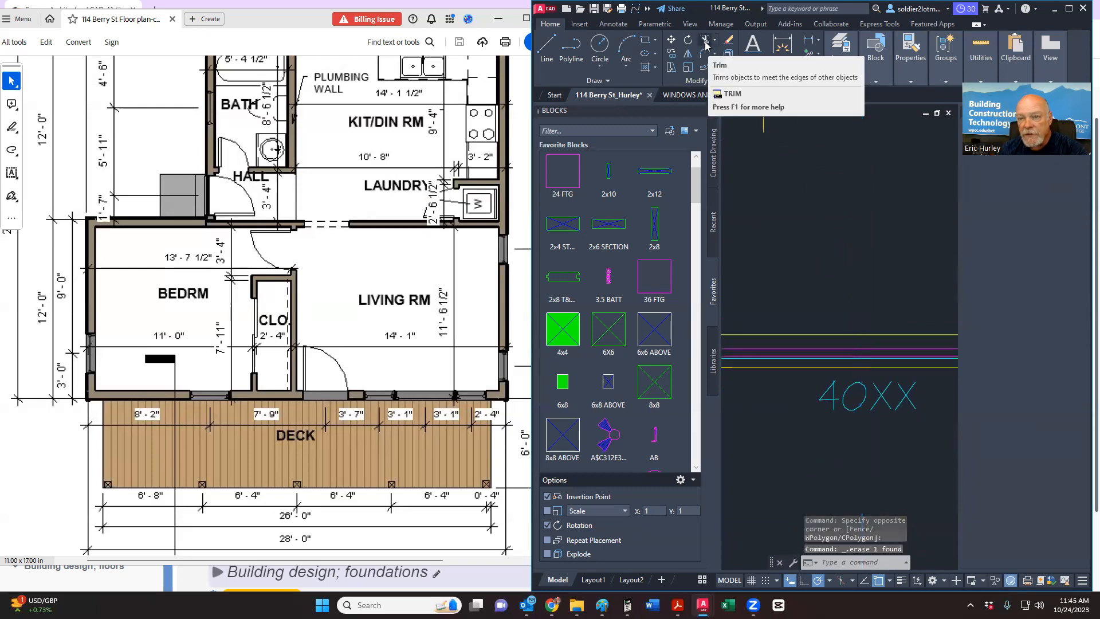
scroll(809, 262, down, 4)
scroll(828, 306, up, 4)
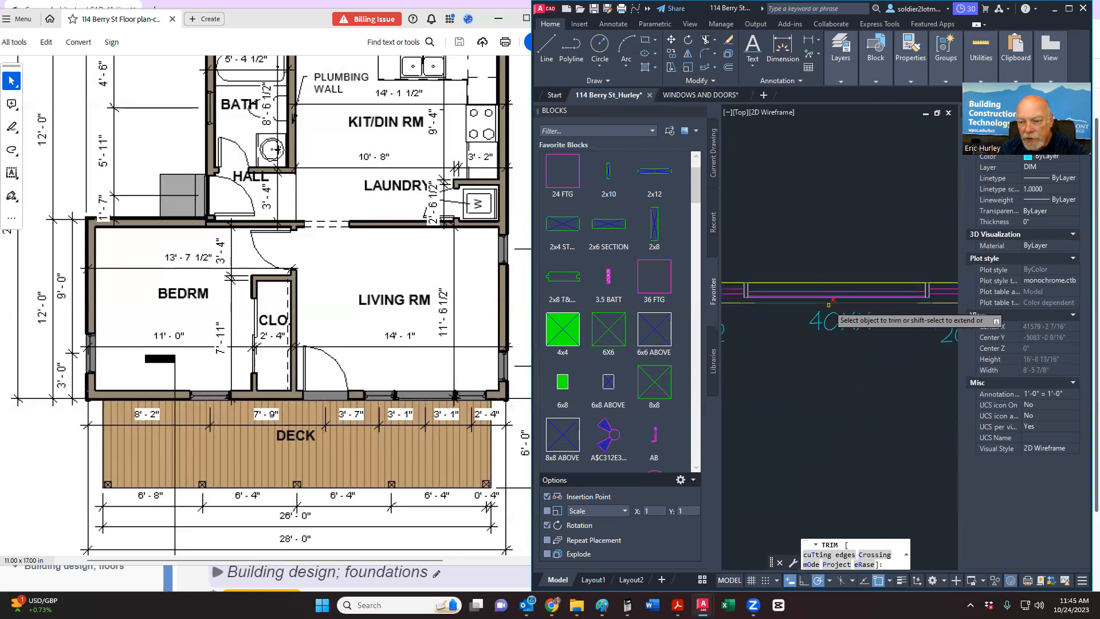
scroll(831, 296, down, 2)
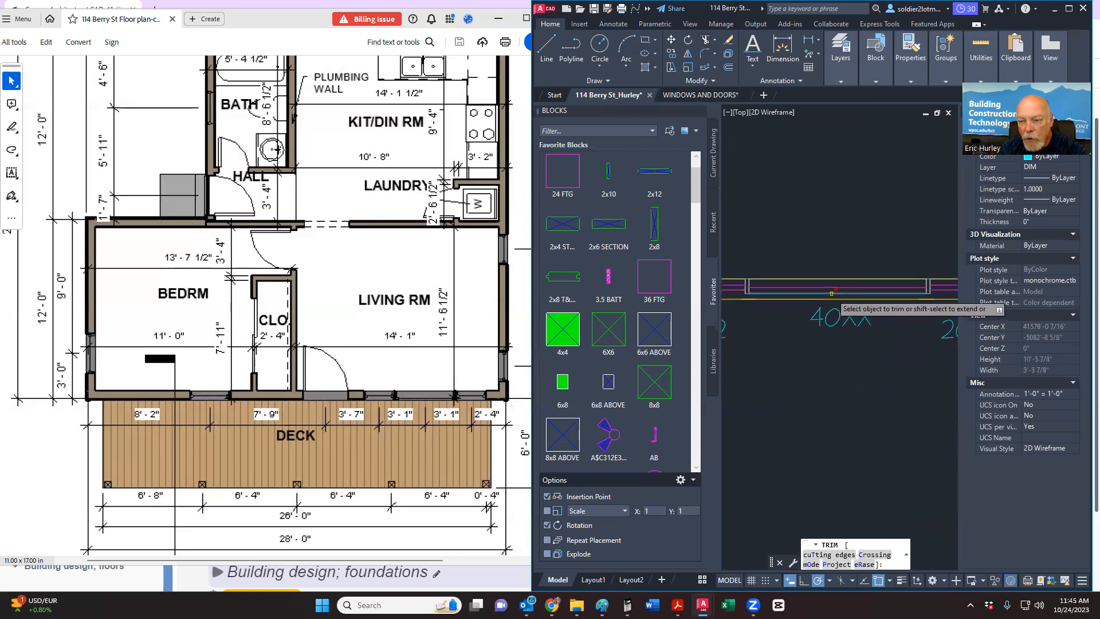
click(831, 294)
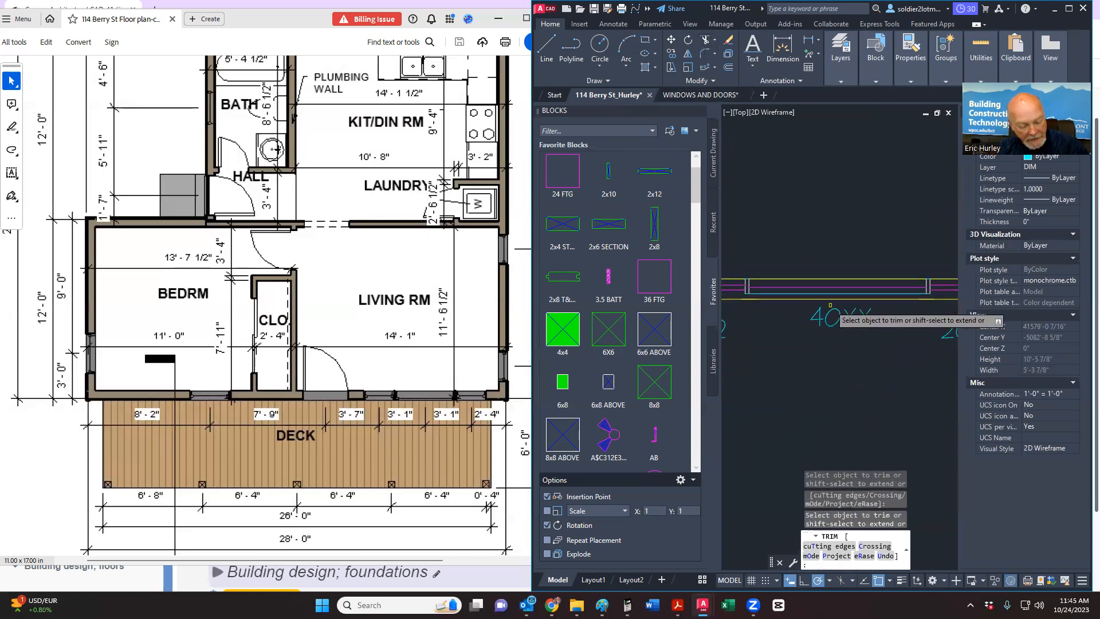
key(ctrl+z)
scroll(856, 369, up, 4)
scroll(856, 372, down, 3)
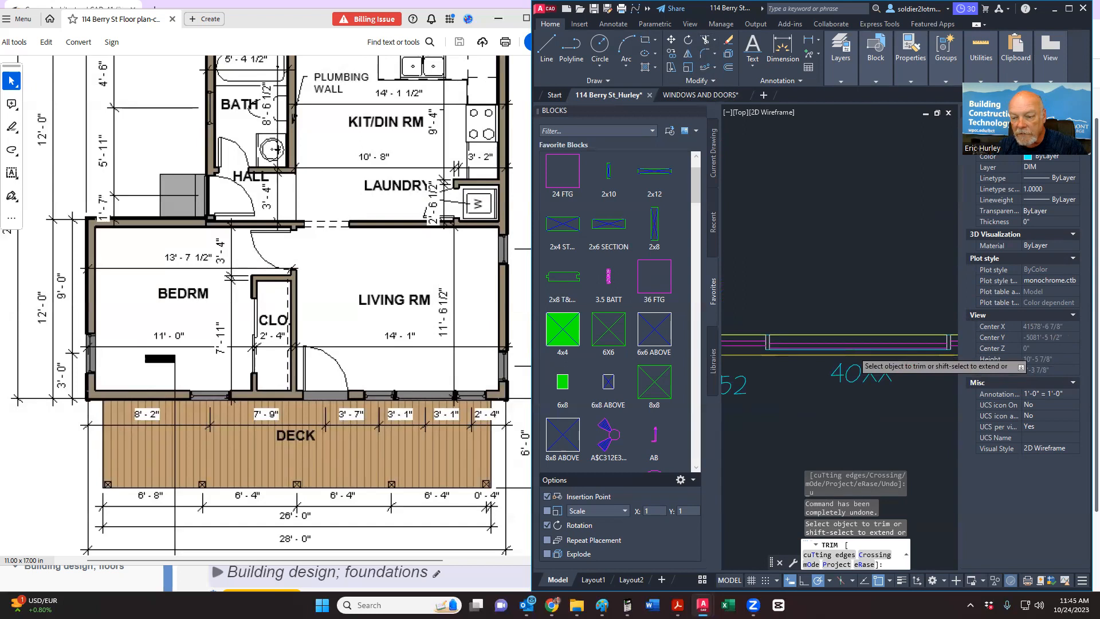
key(Escape)
key(Escape)
key(Escape)
Step: Move the magenta WIND-layer window lines into position at the 40XX window
scroll(828, 351, up, 2)
scroll(827, 351, up, 2)
click(828, 346)
click(824, 328)
click(823, 331)
scroll(874, 328, down, 4)
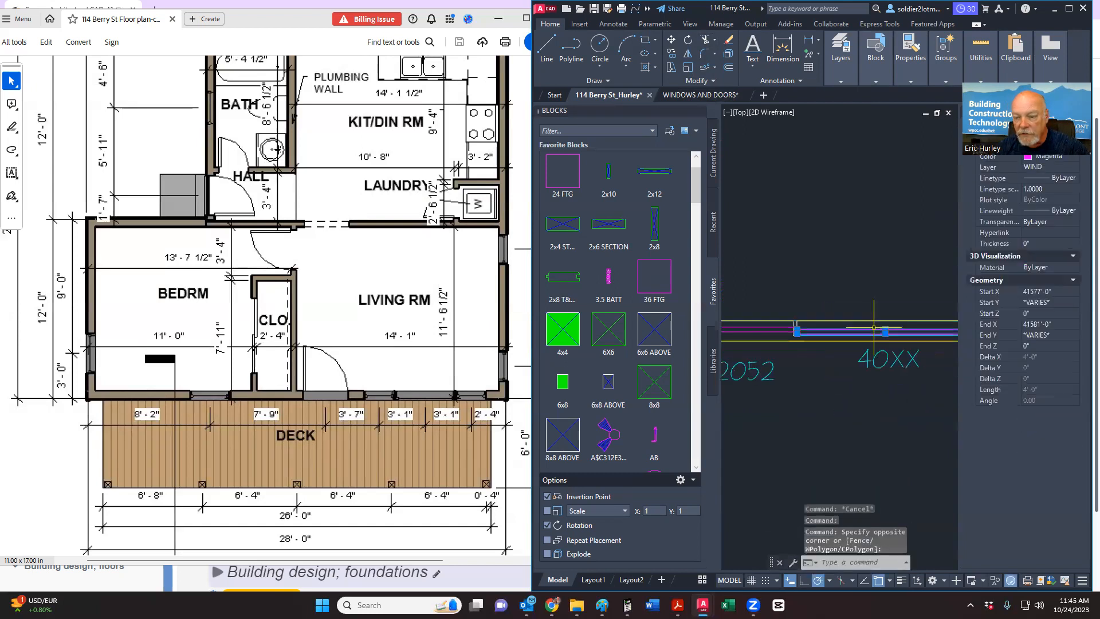
scroll(819, 337, up, 4)
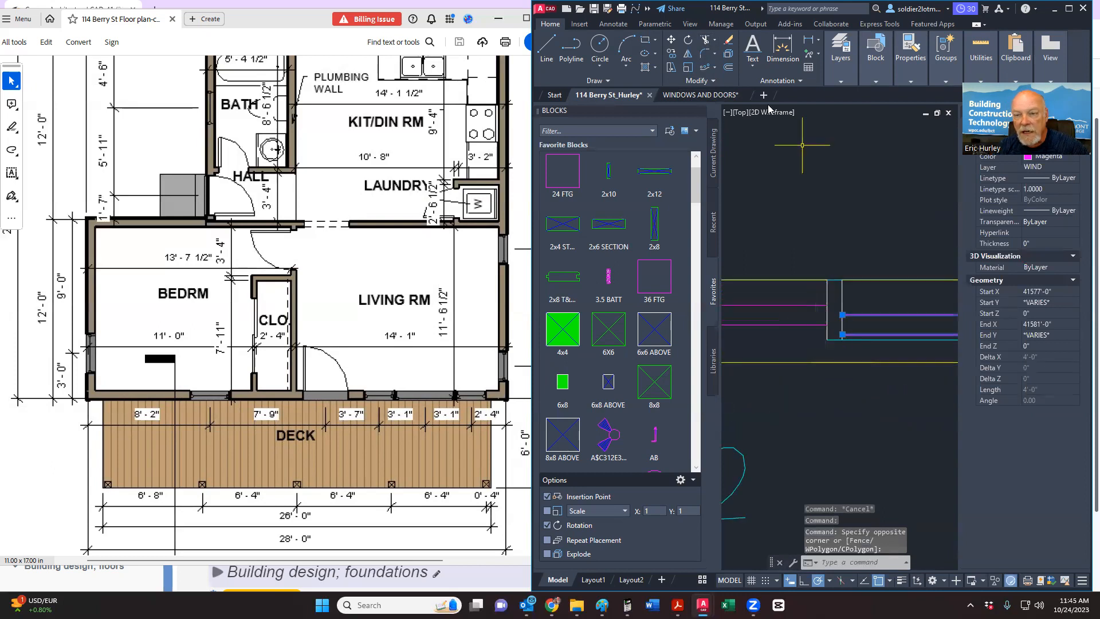
right_click(791, 190)
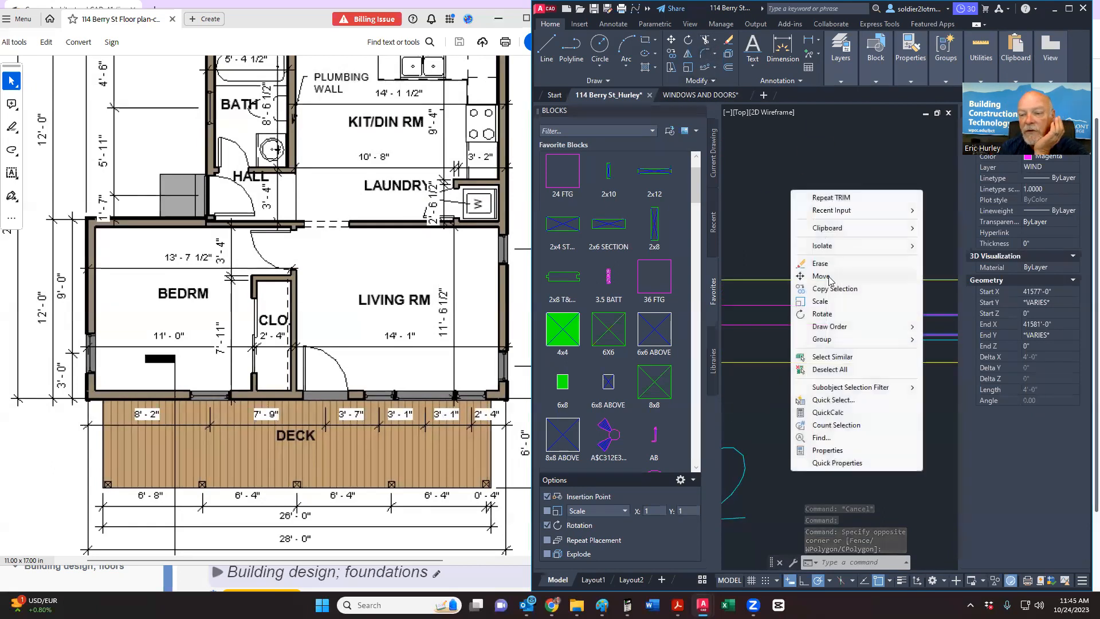
click(826, 277)
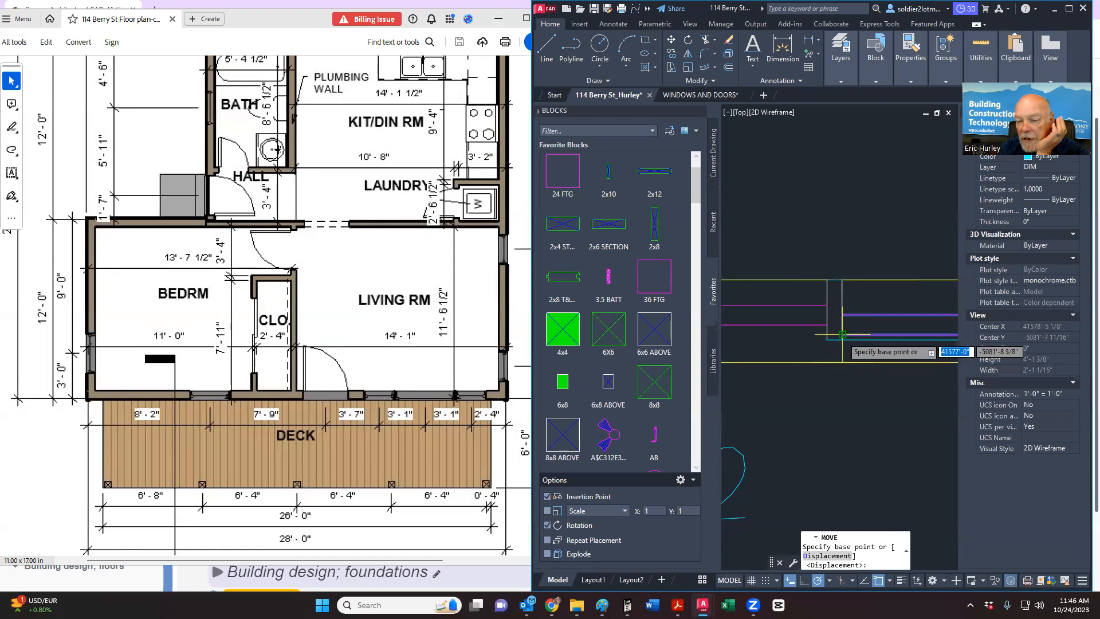
click(785, 333)
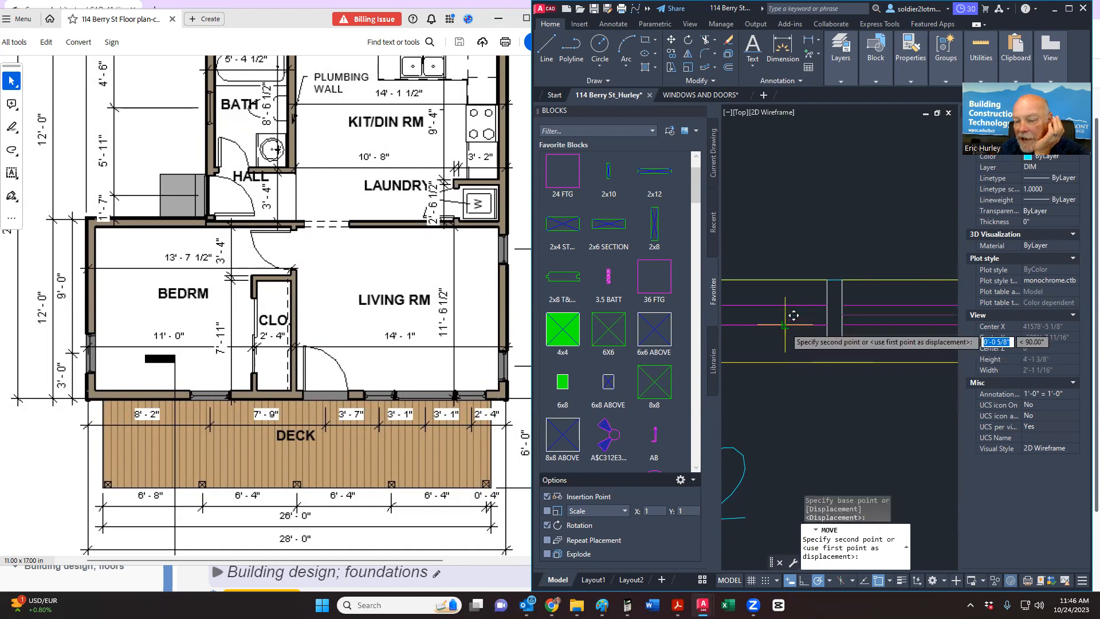
scroll(766, 340, down, 5)
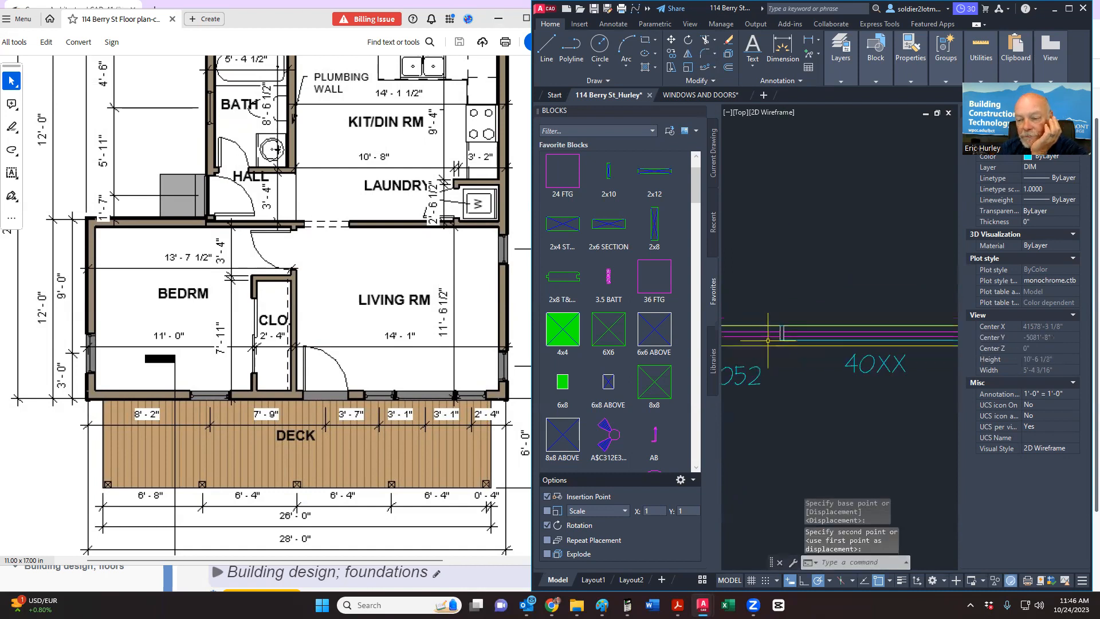
Step: Select the two yellow horizontal lines and grab an endpoint grip to stretch them
click(704, 40)
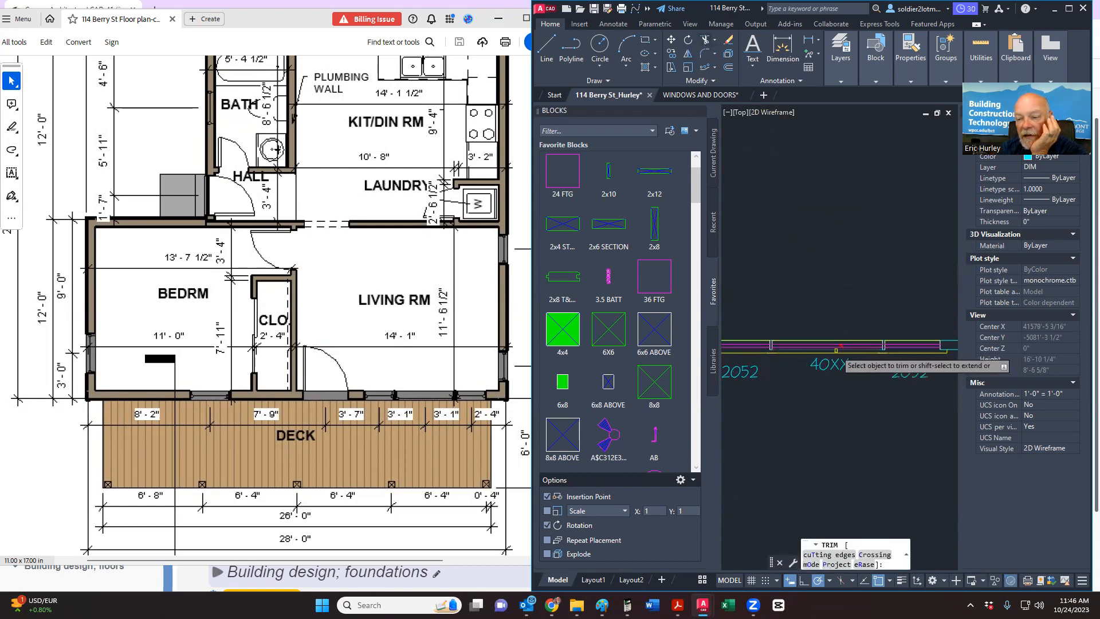
key(Escape)
scroll(776, 351, up, 5)
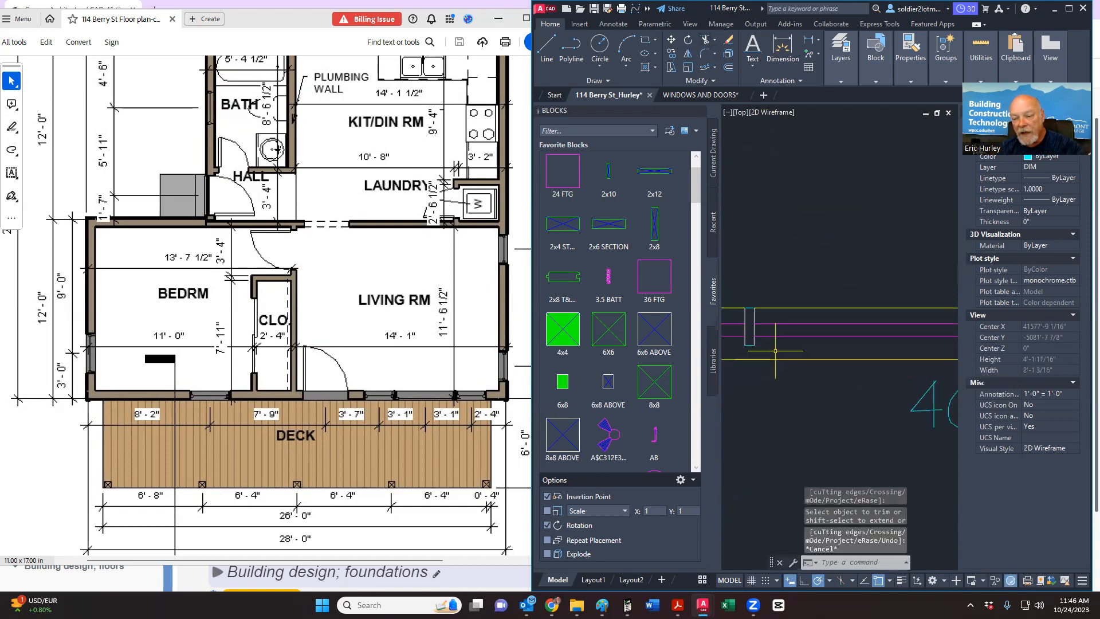
scroll(775, 351, down, 5)
scroll(798, 339, up, 5)
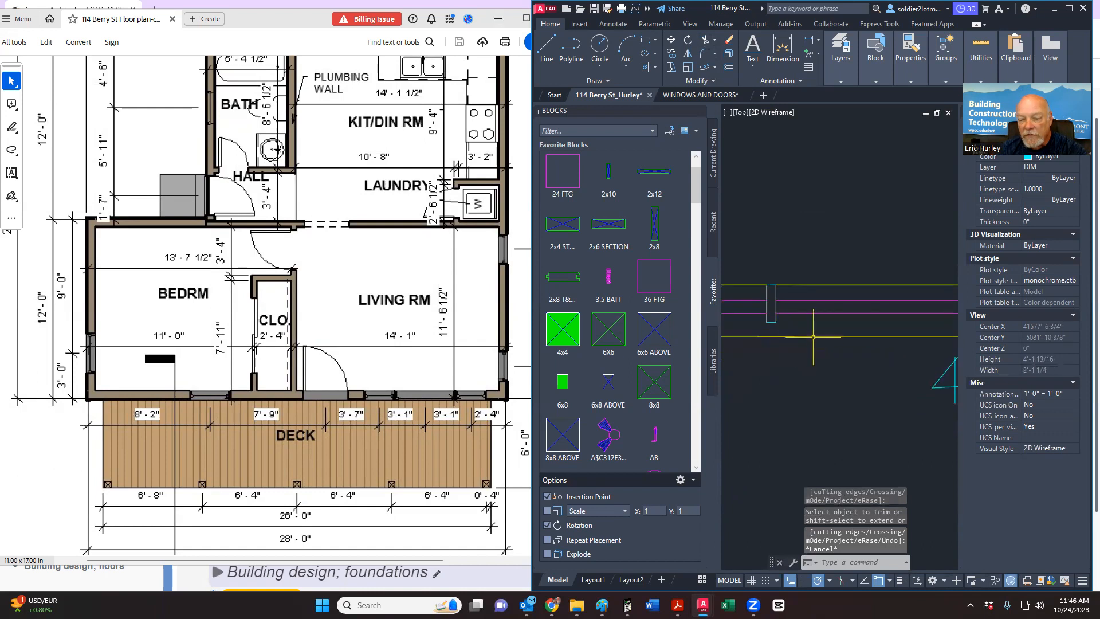
click(753, 339)
click(734, 336)
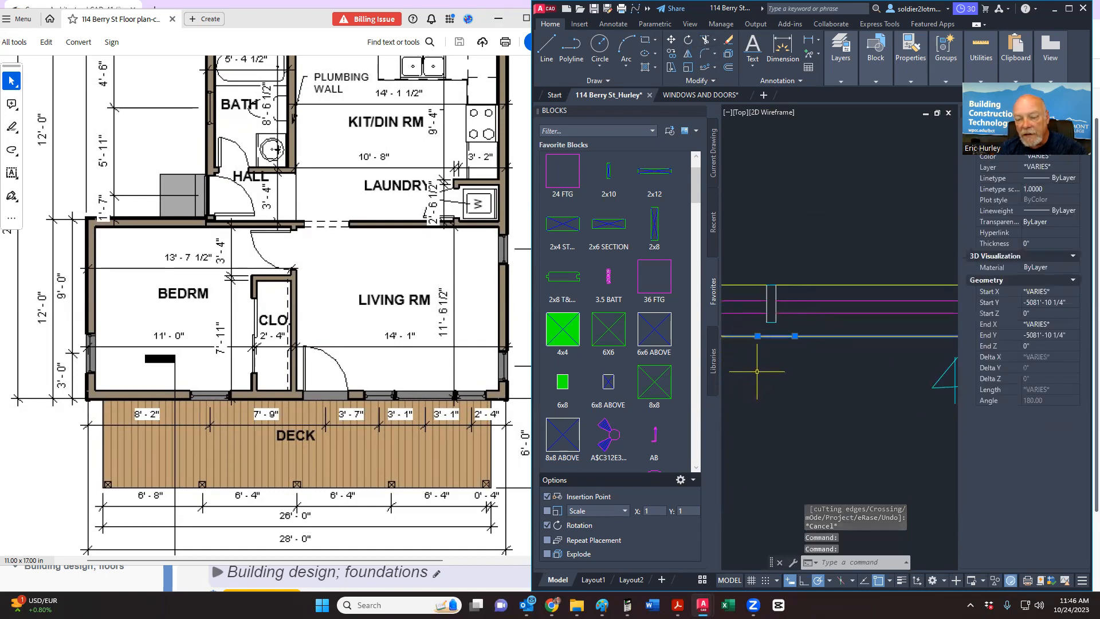
click(794, 337)
key(Escape)
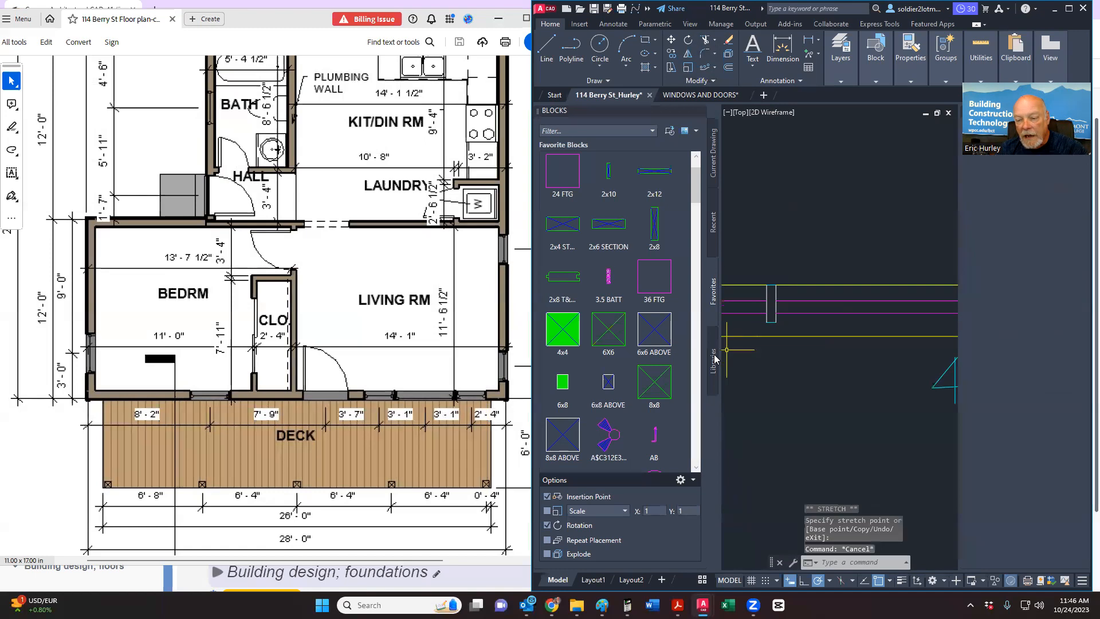
Step: Reselect the yellow line and stretch its left end with the grip
scroll(820, 356, down, 4)
scroll(876, 352, up, 4)
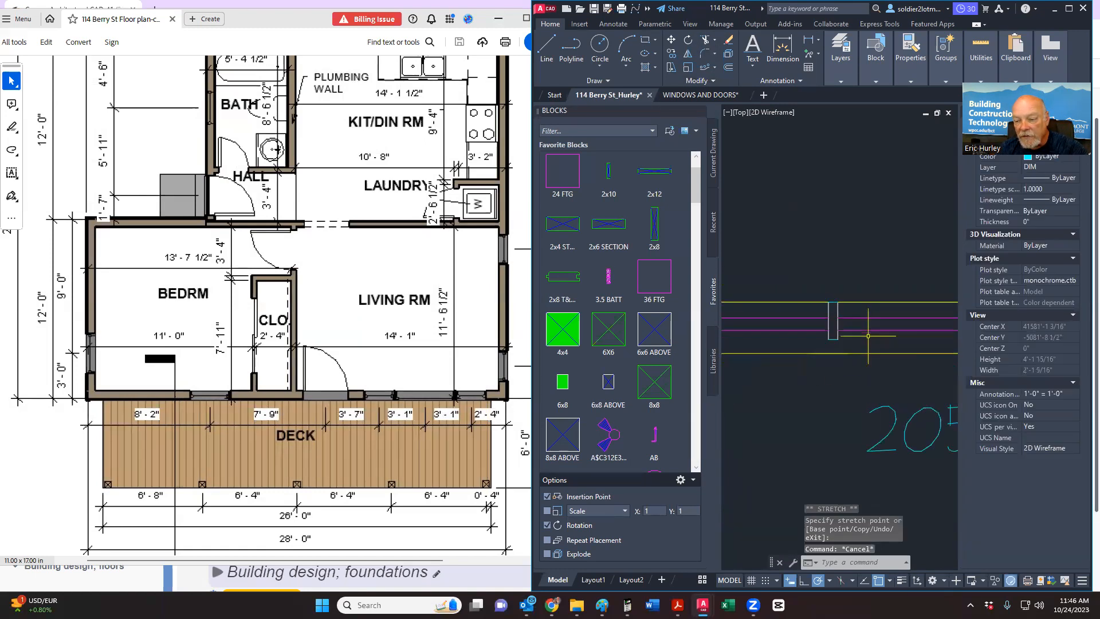
click(876, 353)
click(811, 353)
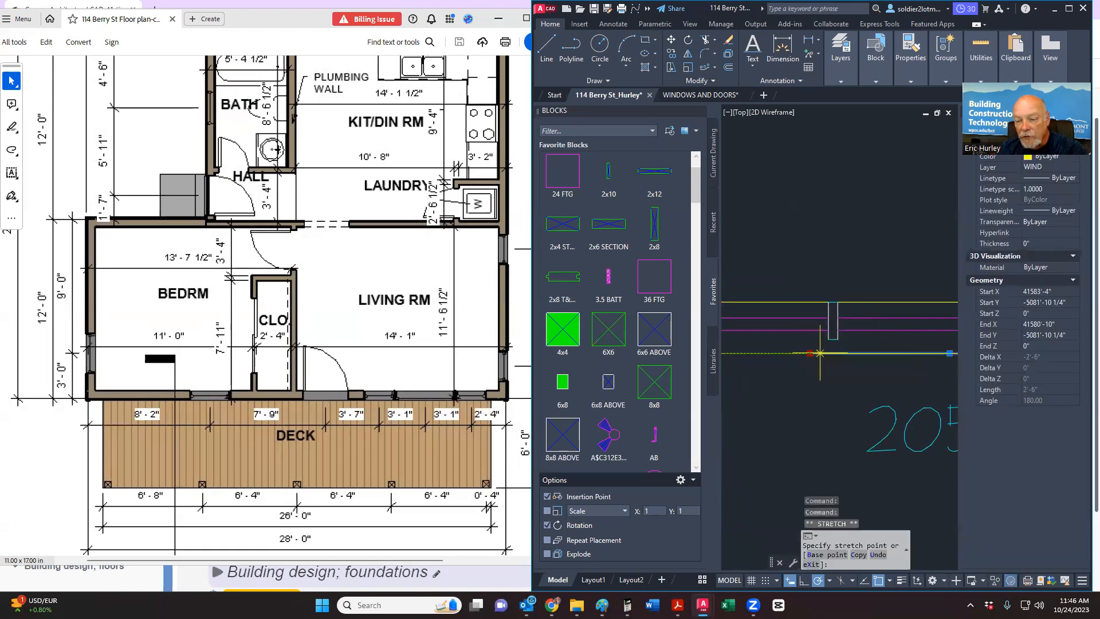
key(Escape)
scroll(832, 361, down, 8)
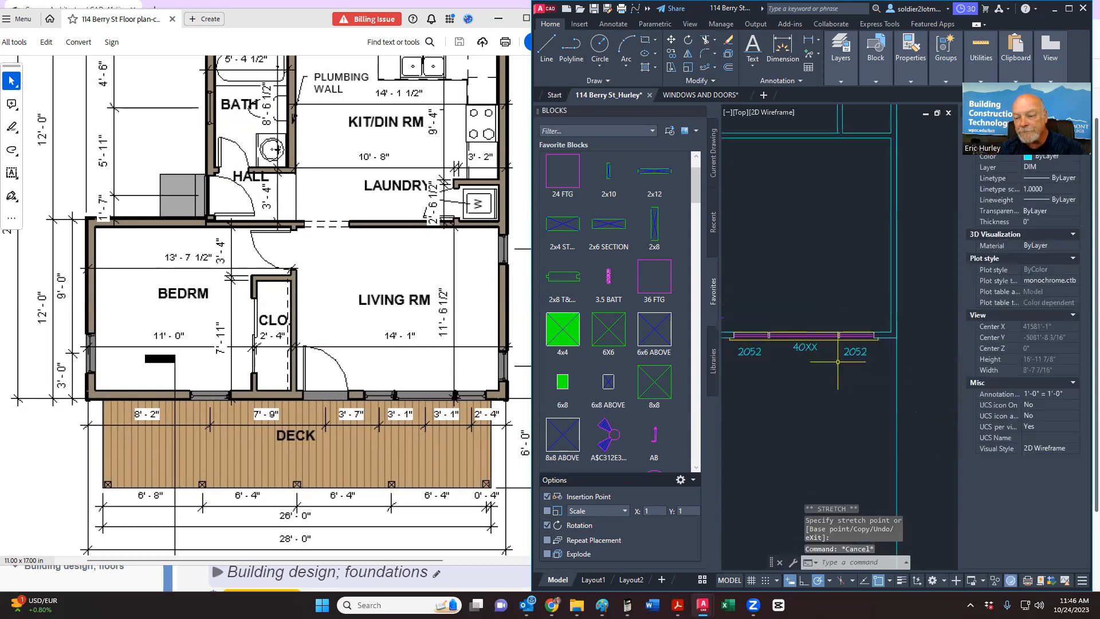
Step: Crossing-select the stray vertical cyan line and delete it
middle_drag(848, 372, 863, 379)
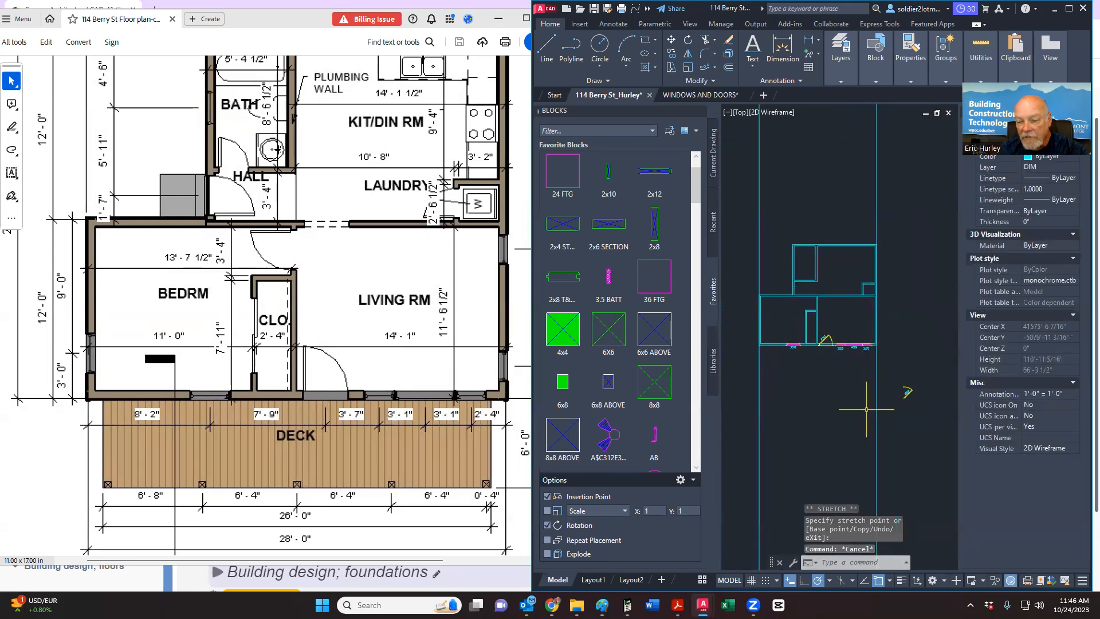
click(886, 430)
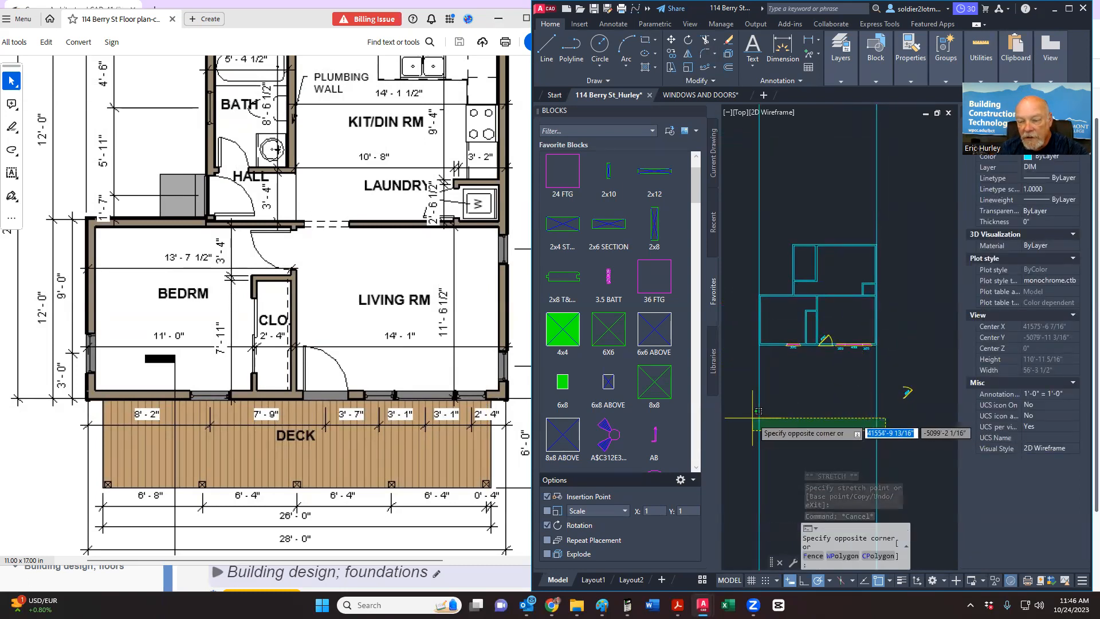
key(Escape)
key(Escape)
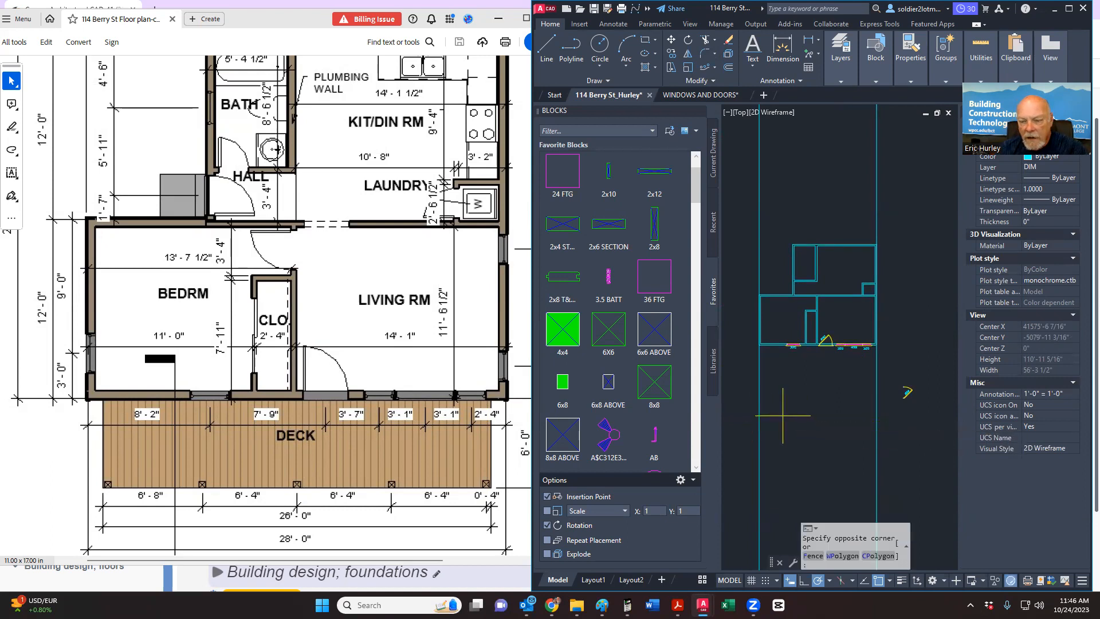
click(783, 415)
click(753, 409)
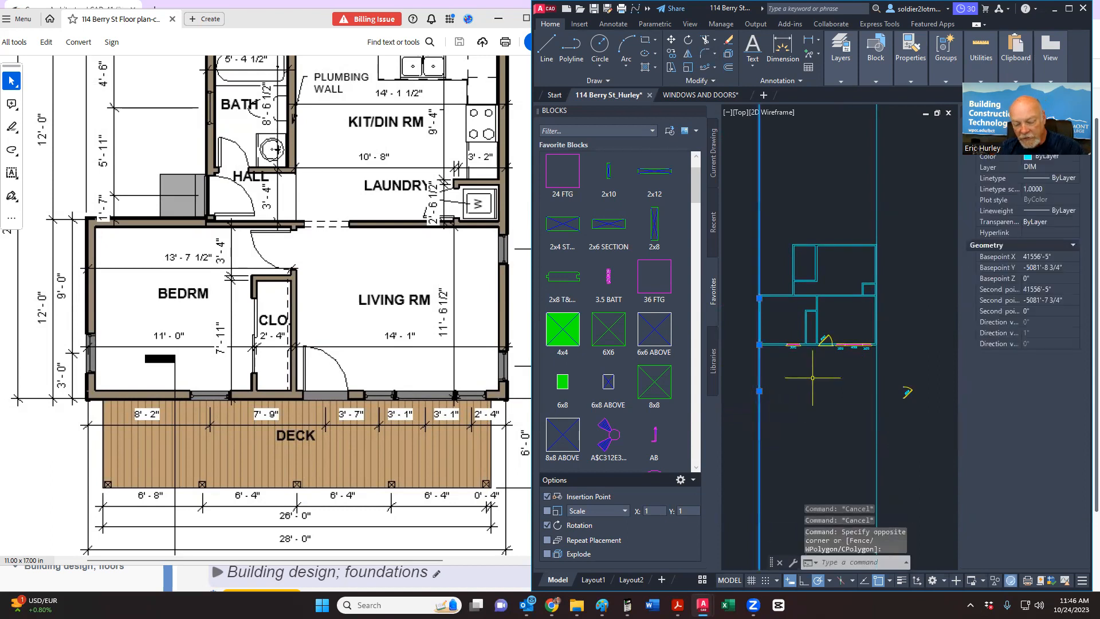
key(Delete)
Step: Try moving the 2868 door toward the wall opening, then cancel the move
middle_drag(812, 378, 808, 422)
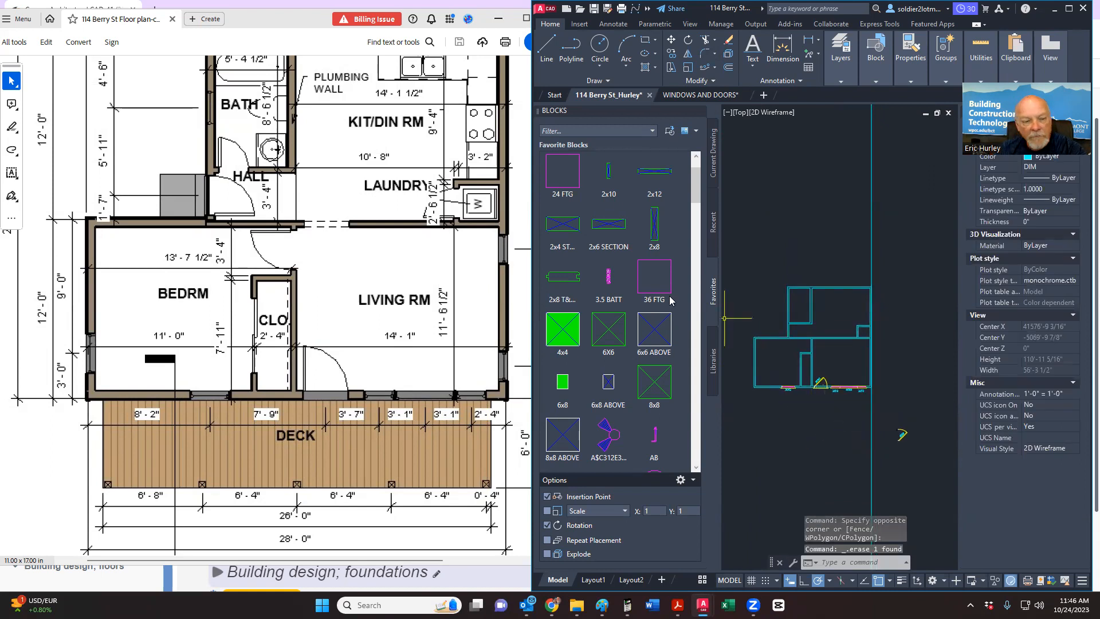
scroll(889, 441, up, 5)
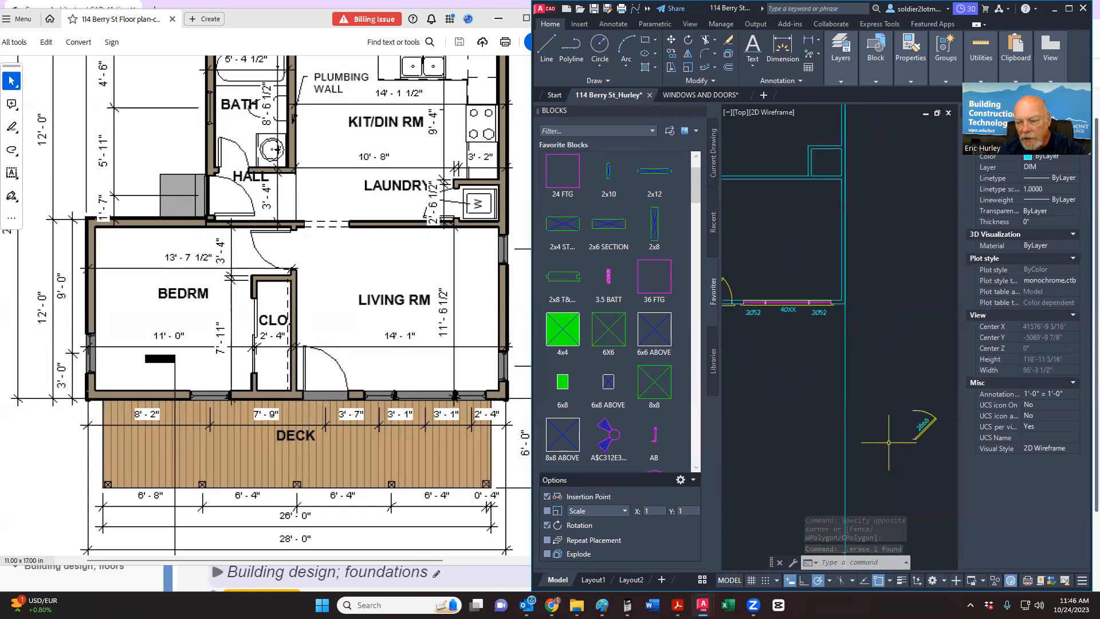
middle_drag(884, 452, 780, 445)
click(780, 444)
click(870, 368)
right_click(870, 368)
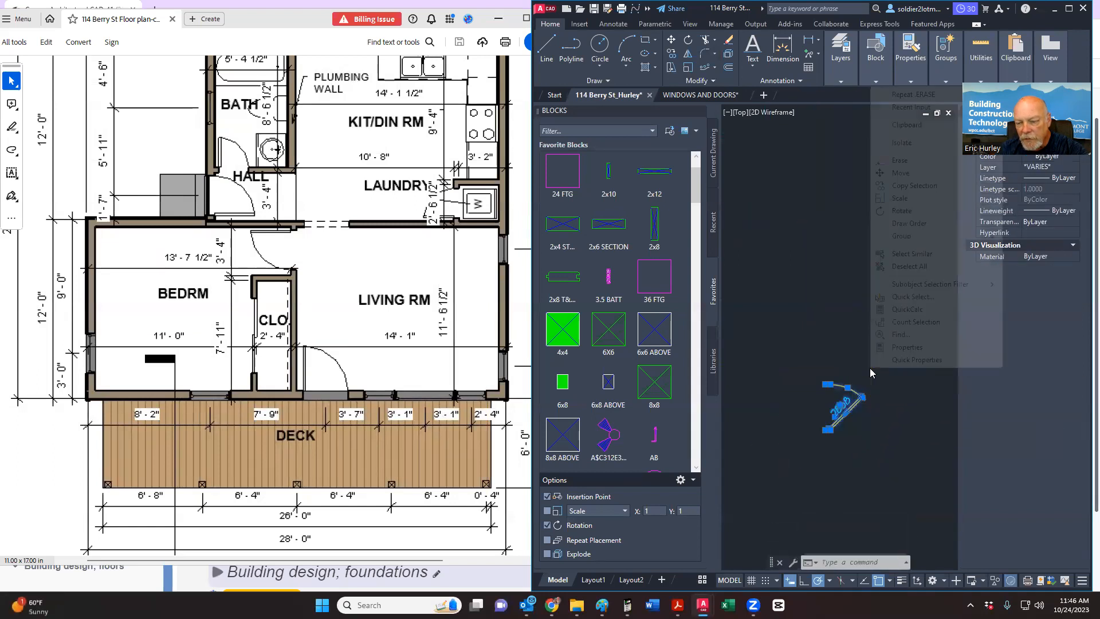
click(901, 173)
scroll(835, 364, up, 4)
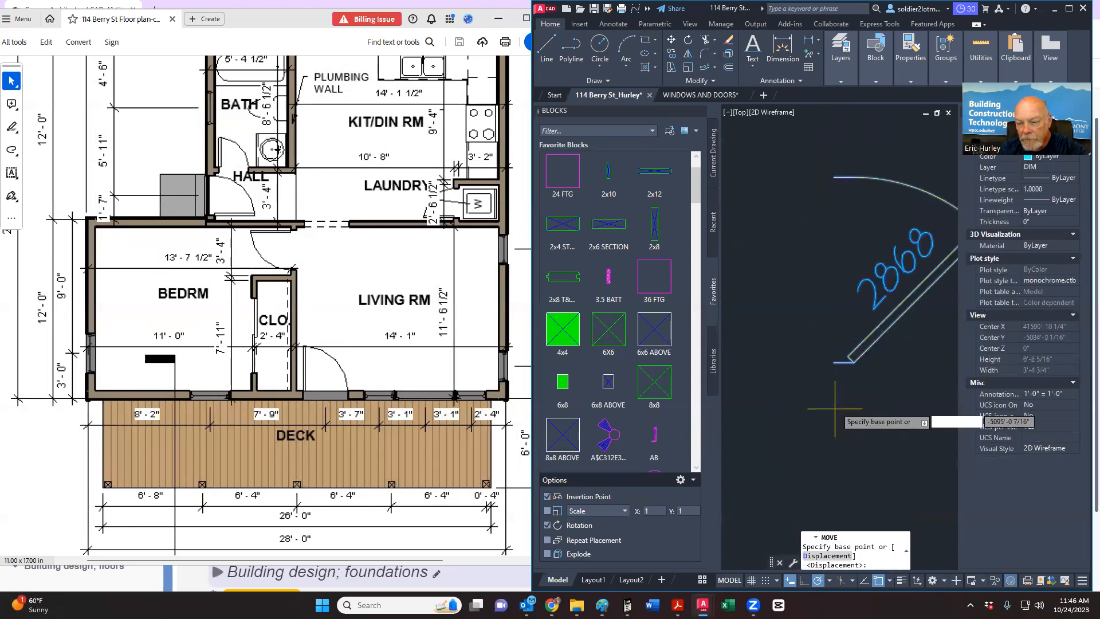
click(835, 364)
scroll(831, 375, down, 6)
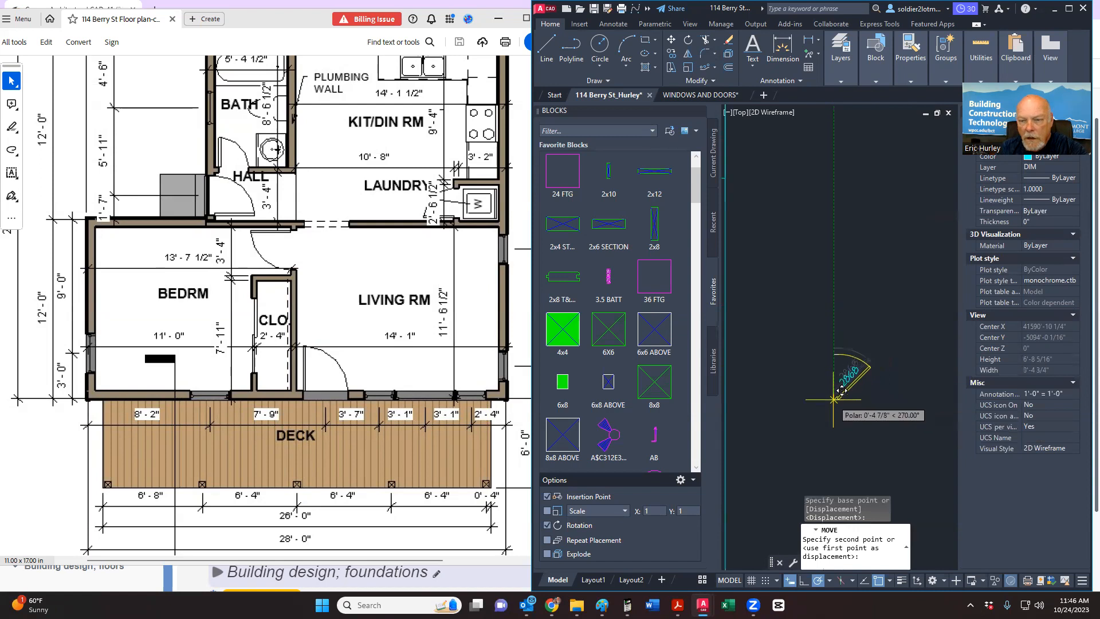
scroll(831, 378, up, 5)
mouse_move(837, 332)
middle_down()
mouse_move(785, 308)
mouse_move(800, 306)
middle_up()
scroll(805, 299, up, 3)
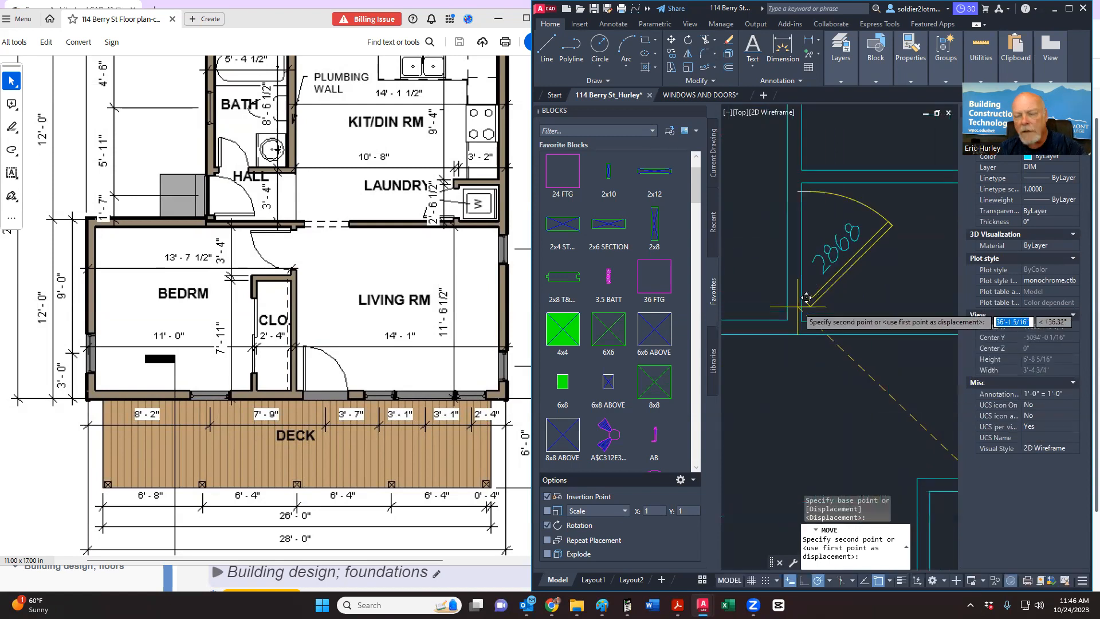
key(Escape)
Step: Window-select the five objects of the 2868 door and erase them
scroll(781, 296, down, 4)
click(863, 367)
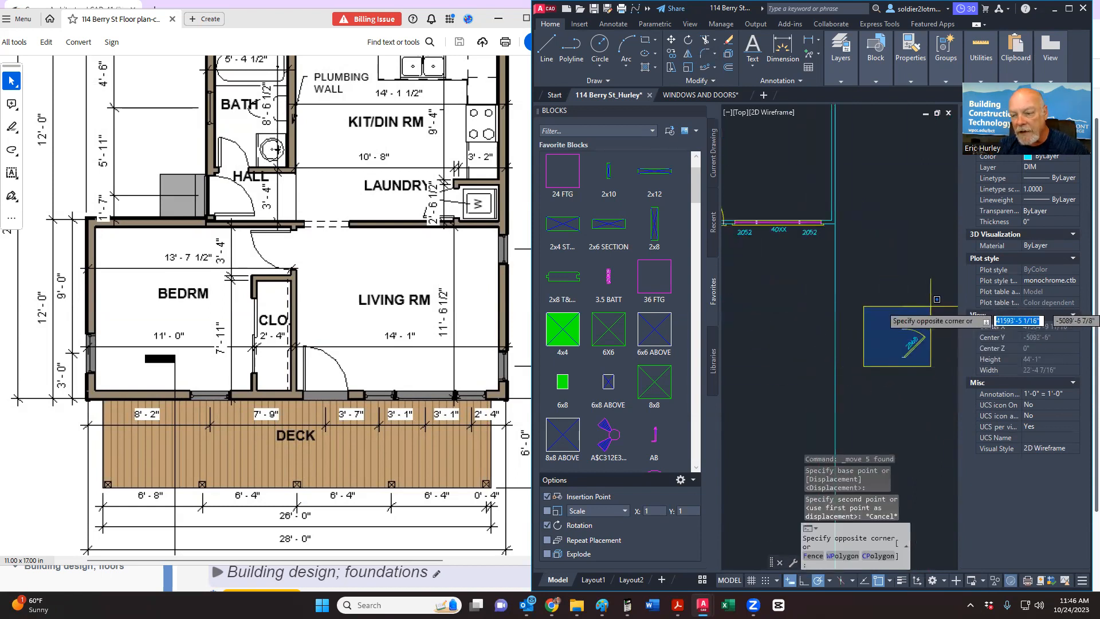
click(931, 306)
key(Delete)
scroll(751, 177, up, 5)
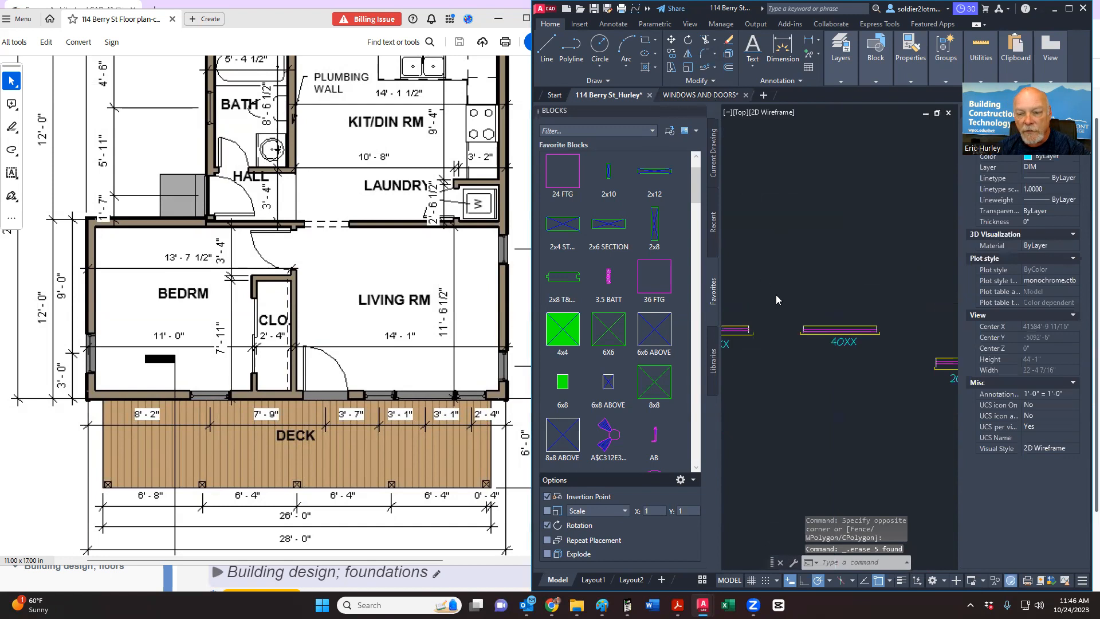
Step: Bring up the WINDOWS AND DOORS drawing and zoom into its door and window blocks
key(ctrl+Tab)
mouse_move(766, 295)
middle_down()
mouse_move(892, 327)
mouse_move(708, 336)
middle_up()
scroll(768, 322, up, 6)
scroll(786, 246, up, 4)
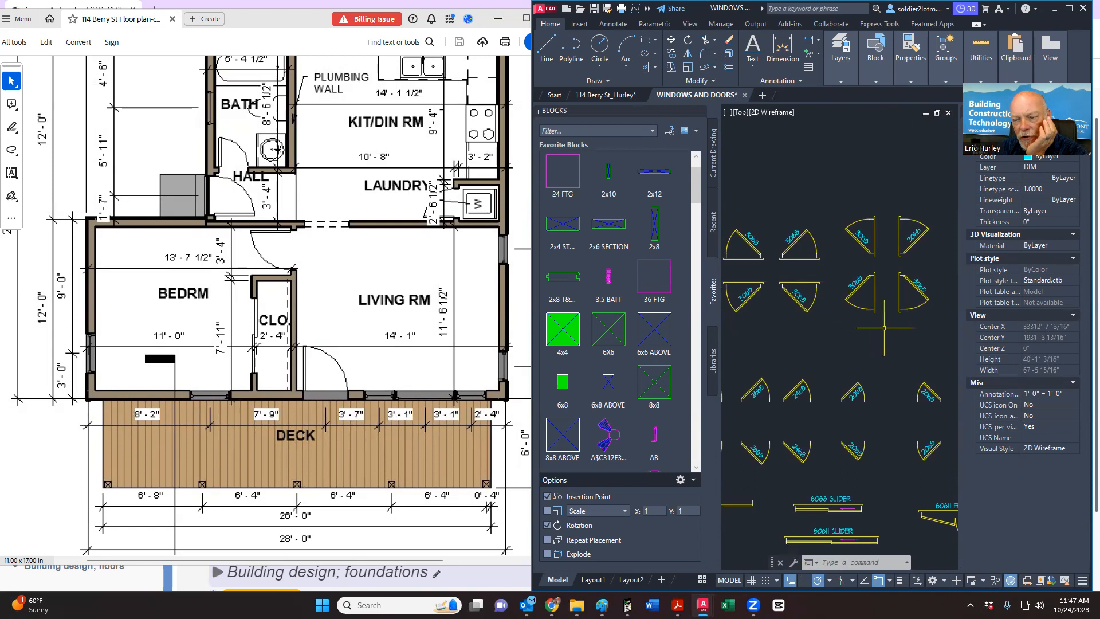
click(888, 264)
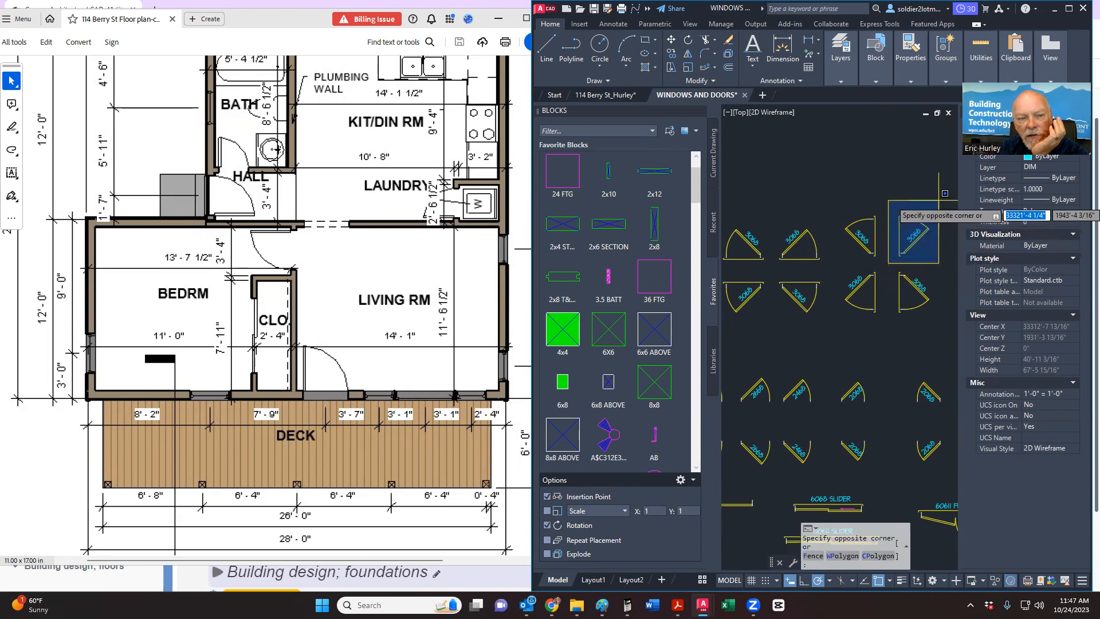
click(938, 200)
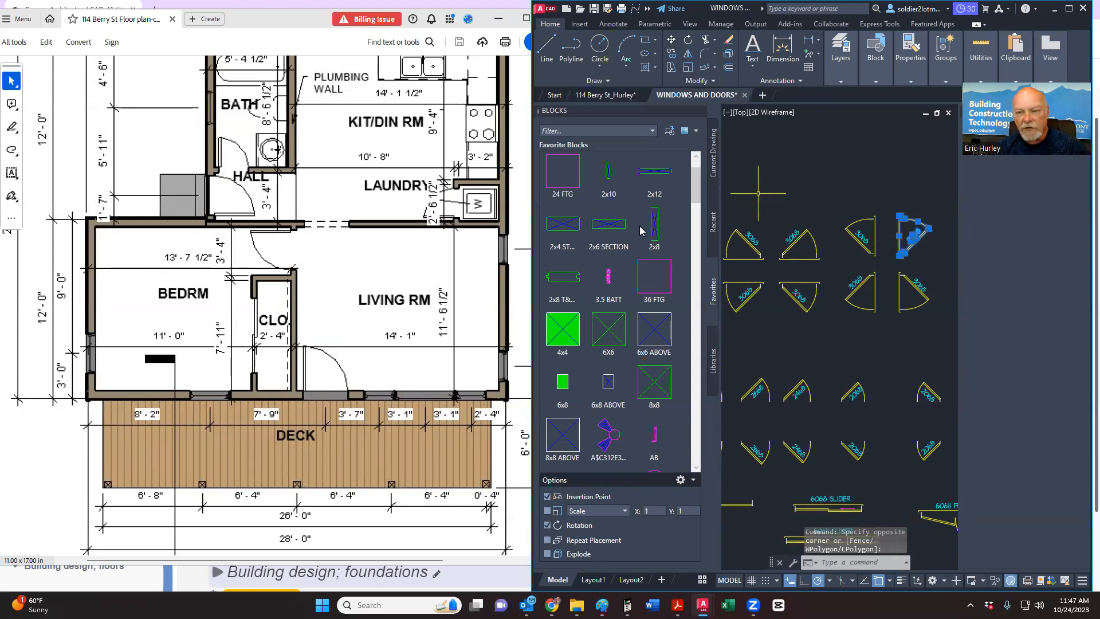
key(ctrl+c)
key(ctrl+Tab)
key(ctrl+Tab)
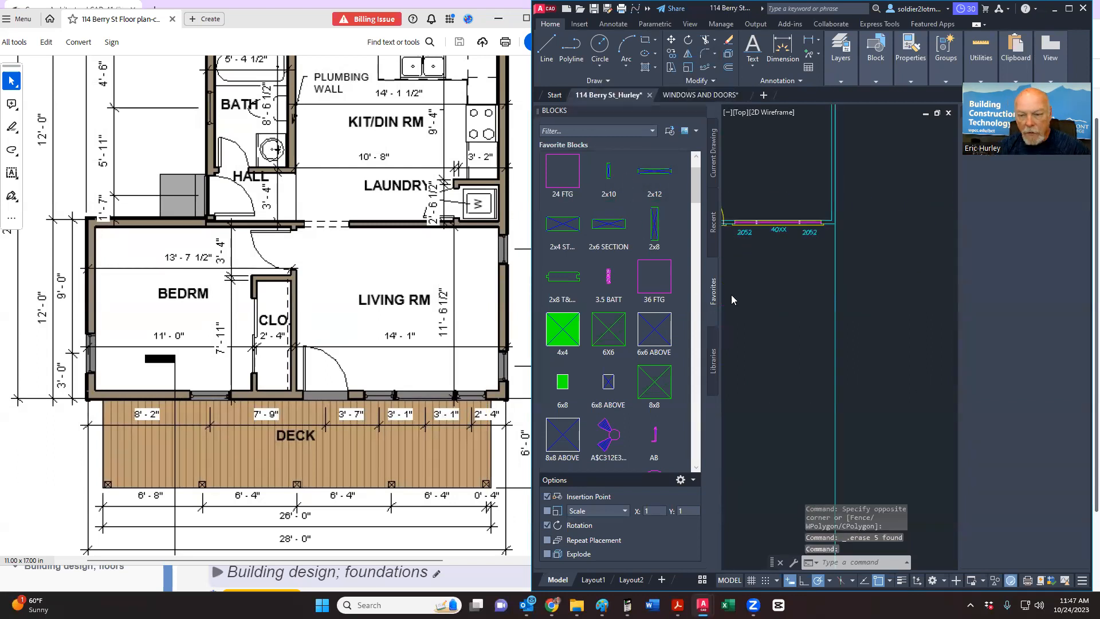
scroll(849, 315, down, 5)
Step: Paste the copied 3068 door at the wall opening in the floor plan
middle_drag(792, 269, 836, 328)
scroll(793, 285, up, 7)
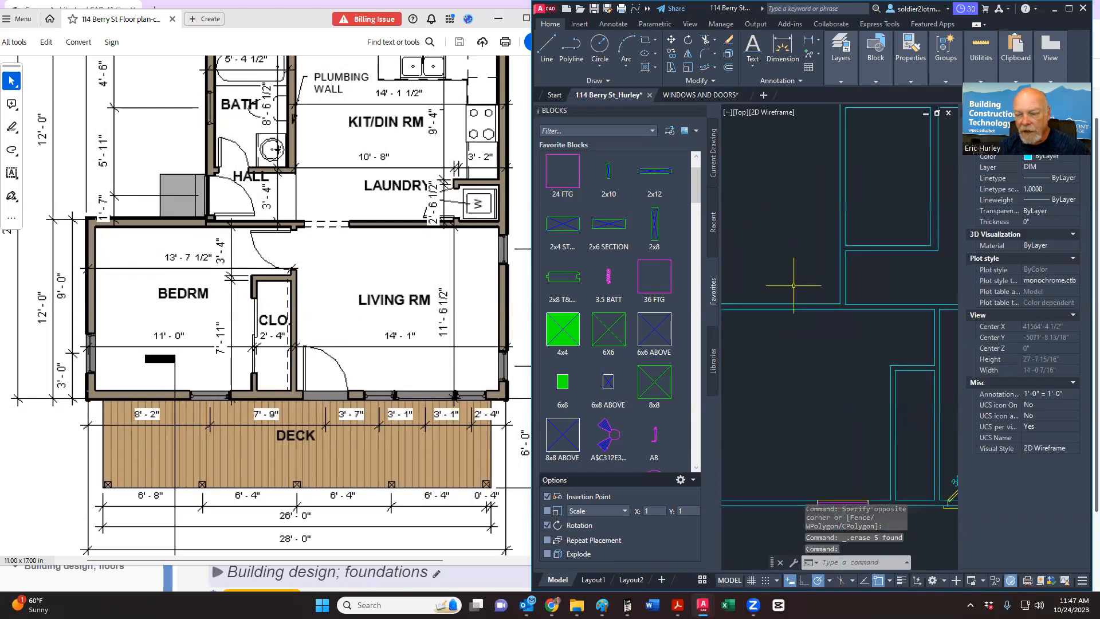
key(ctrl+v)
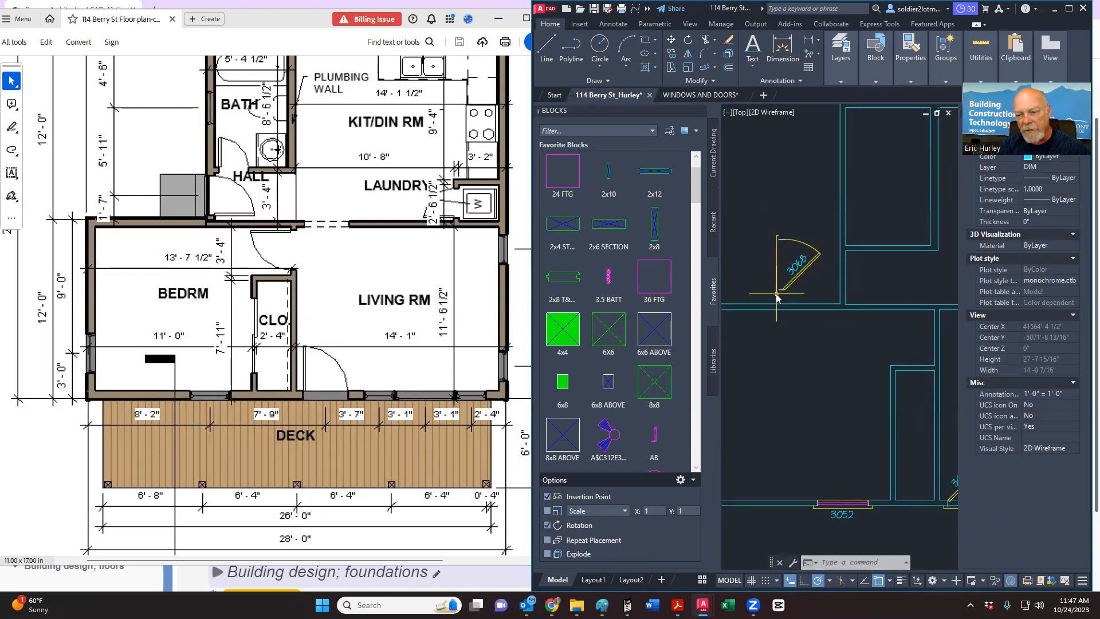
scroll(777, 294, up, 2)
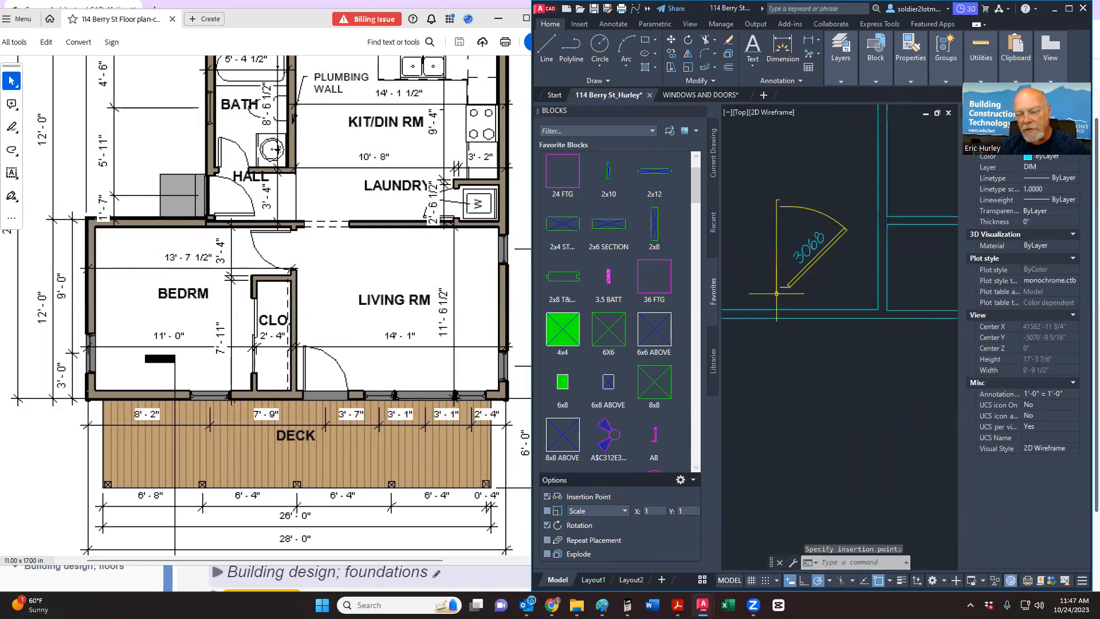
Step: Offset the door's bottom jamb line 2'8" upward to form the new jamb
click(730, 69)
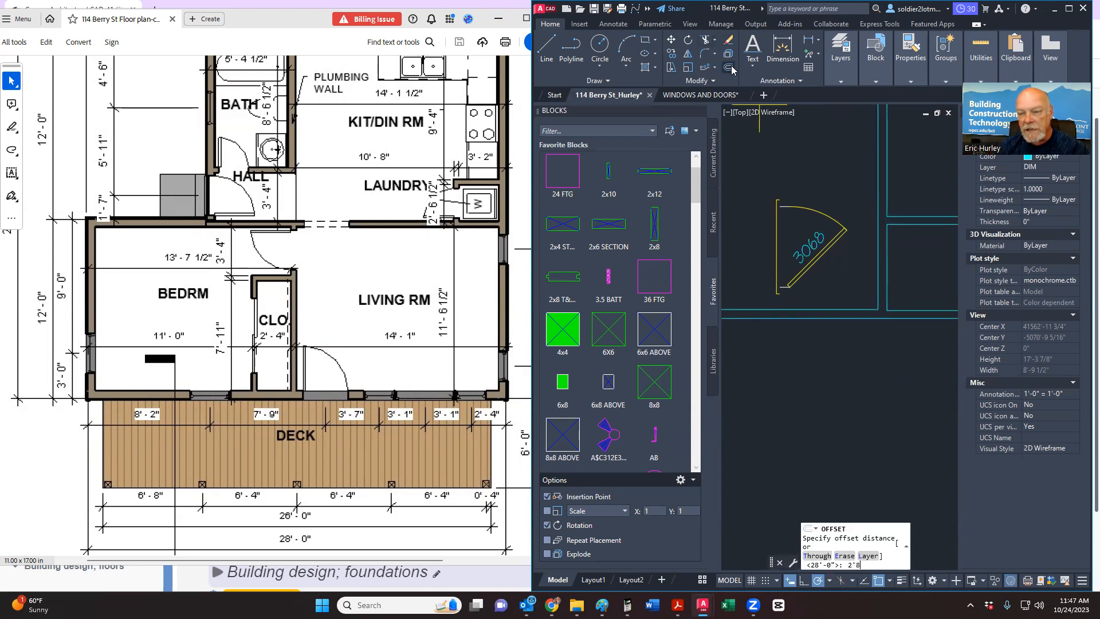
key(Return)
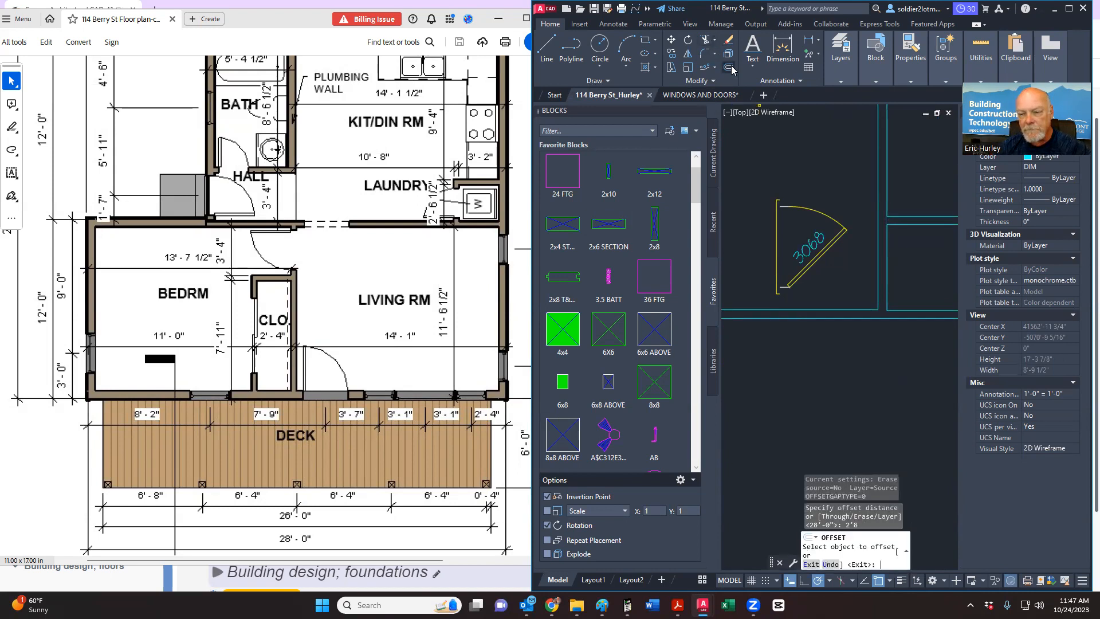
click(784, 286)
click(783, 252)
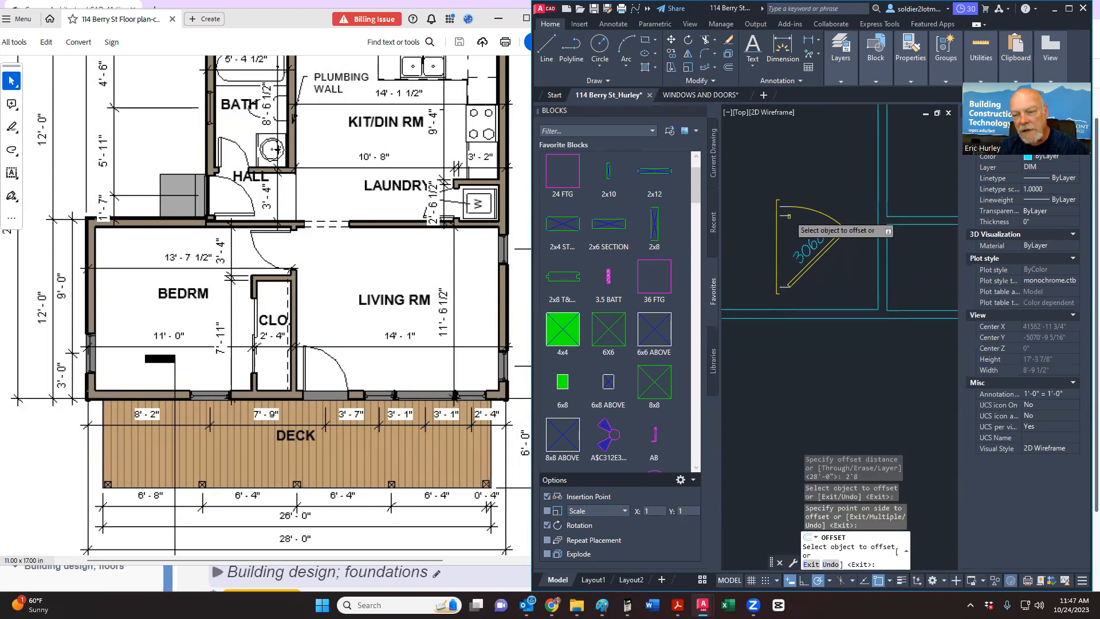
key(Escape)
scroll(783, 208, up, 4)
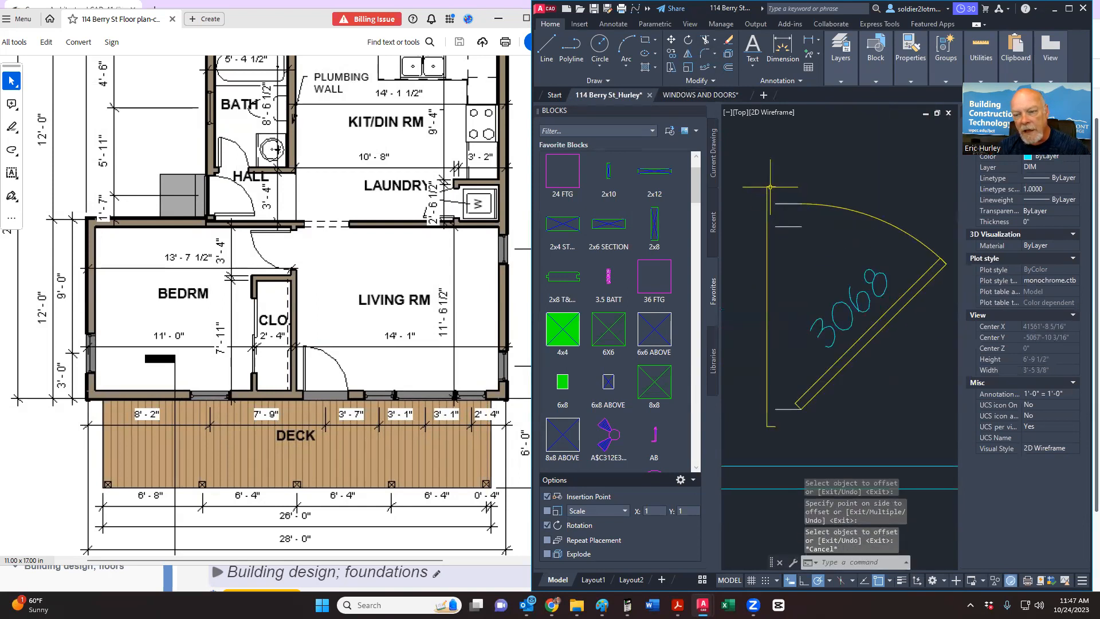
Step: Move the short line at the jamb top down to its new position
click(770, 187)
right_click(799, 180)
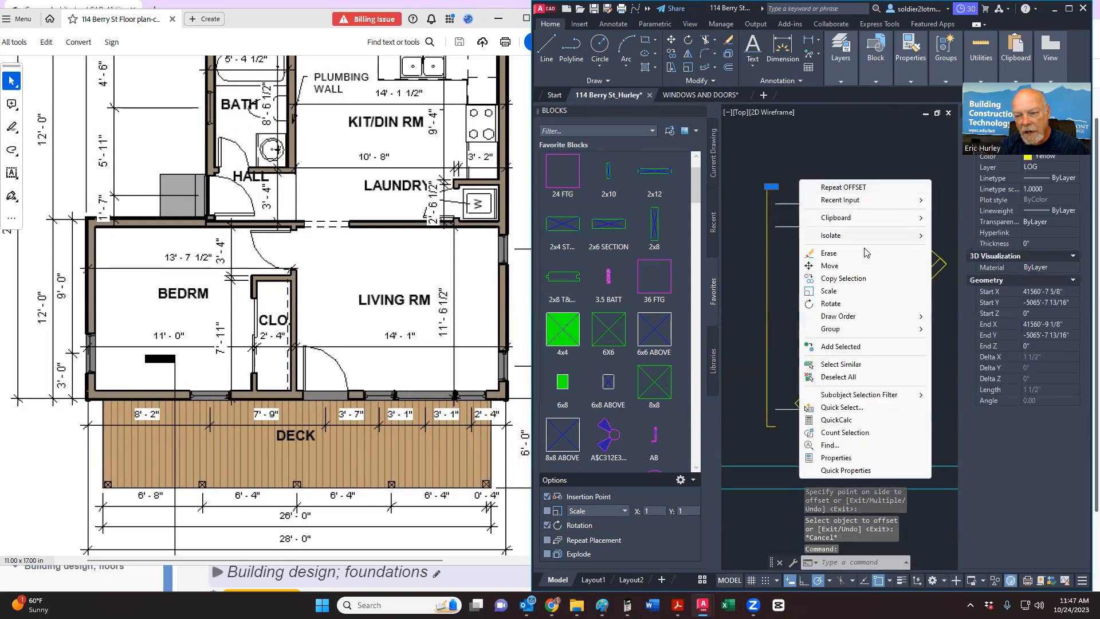
click(830, 266)
click(776, 205)
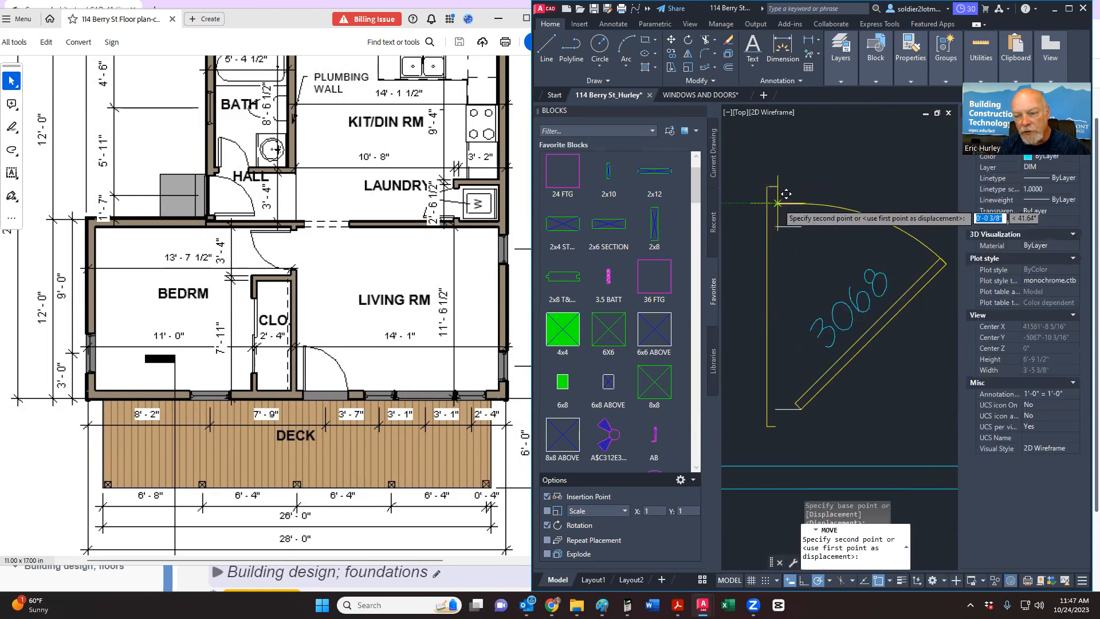
click(786, 218)
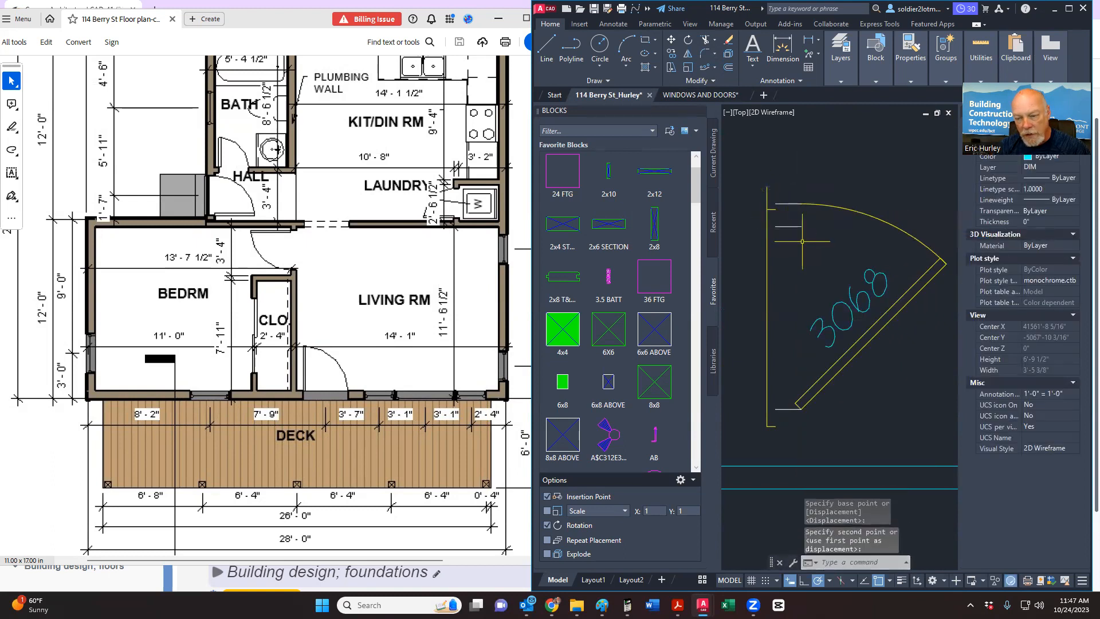
Step: Delete the old top jamb line and the door swing arc
click(787, 204)
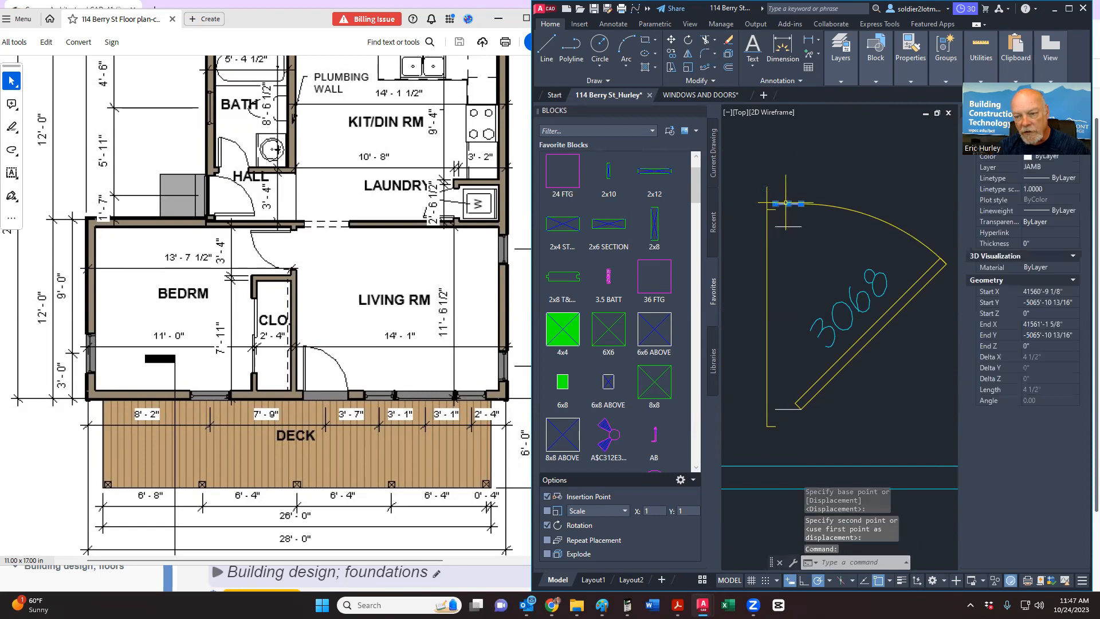
click(832, 205)
key(Delete)
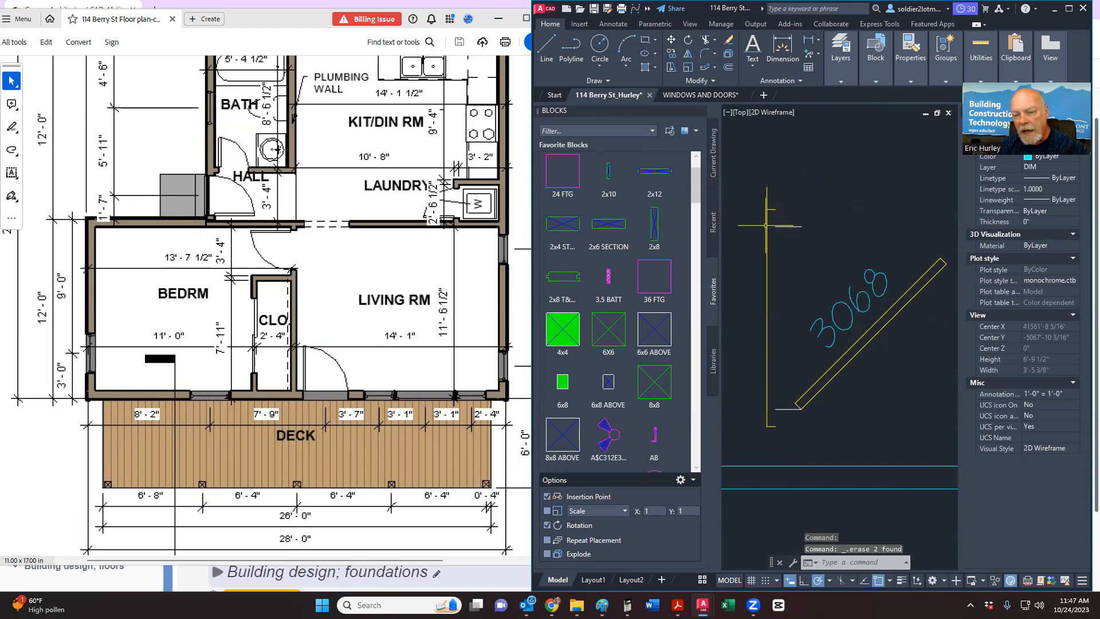
click(707, 39)
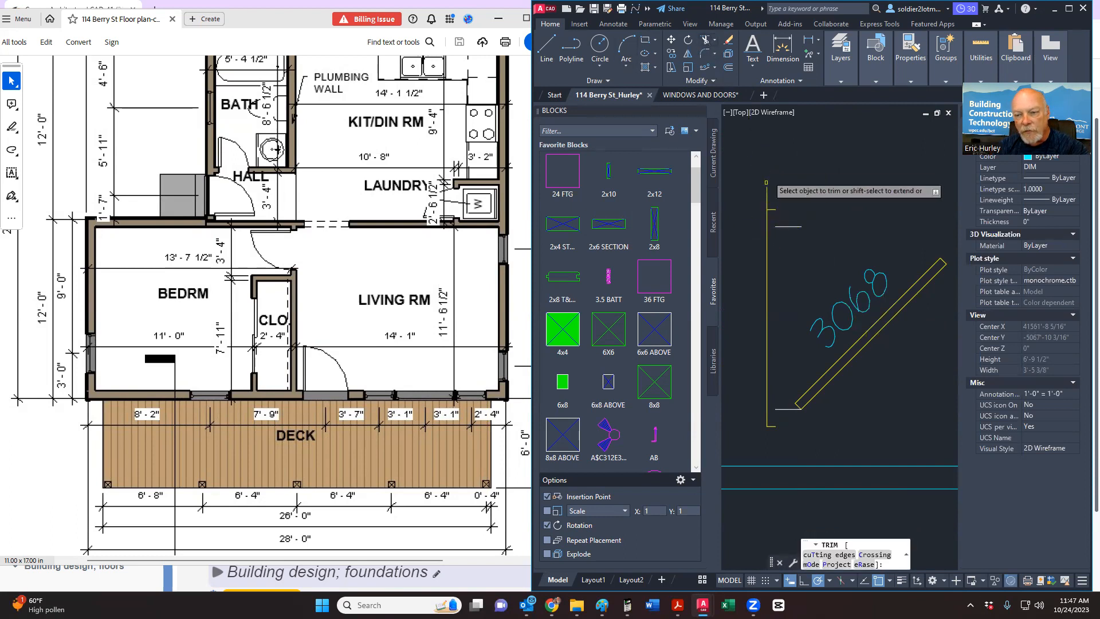
key(Escape)
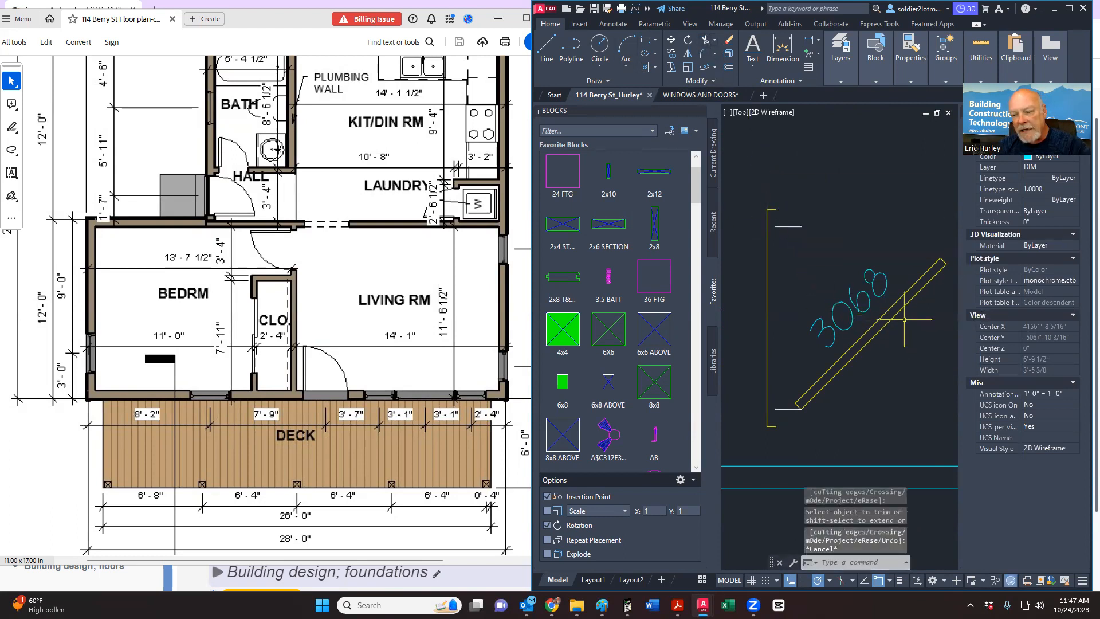
Step: Edit the door tag attribute value to 2868, re-entering it to confirm
double_click(837, 325)
text(28)
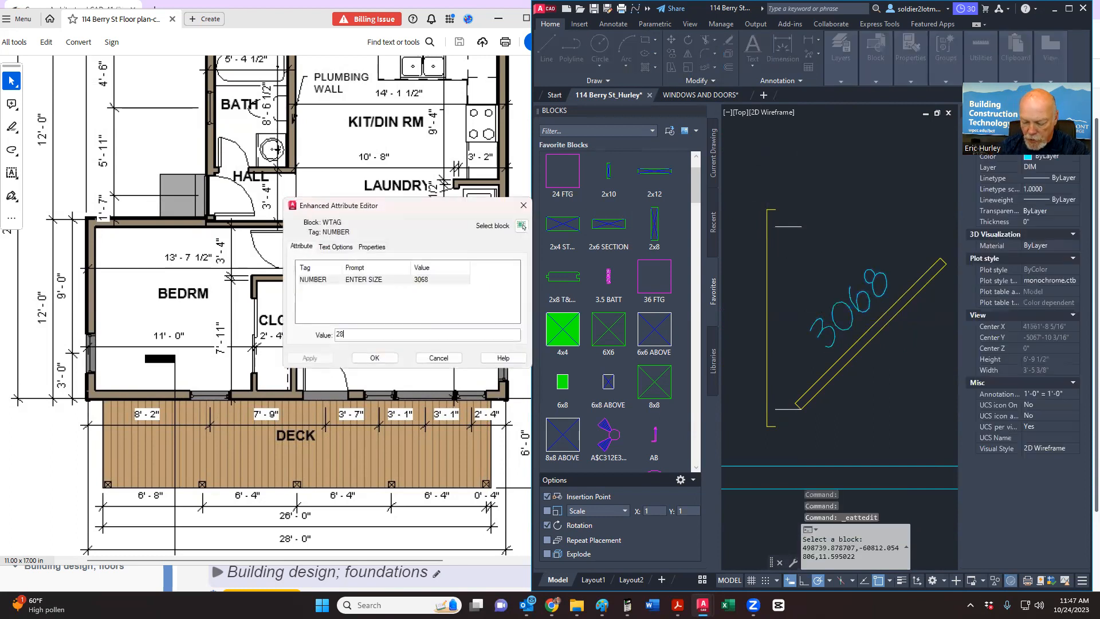
text(68)
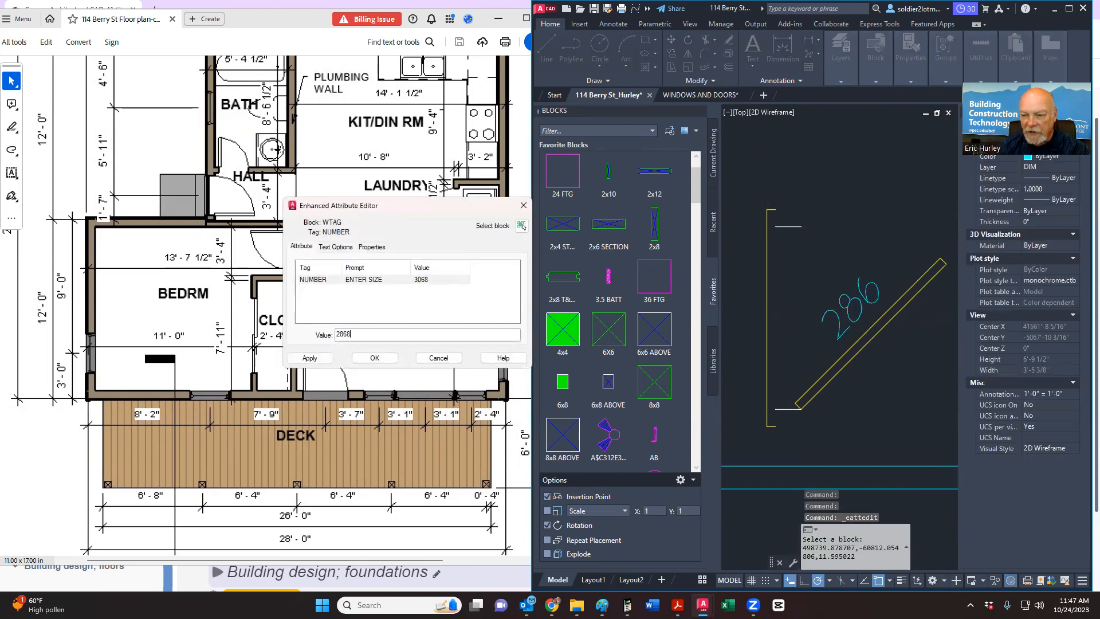
key(Return)
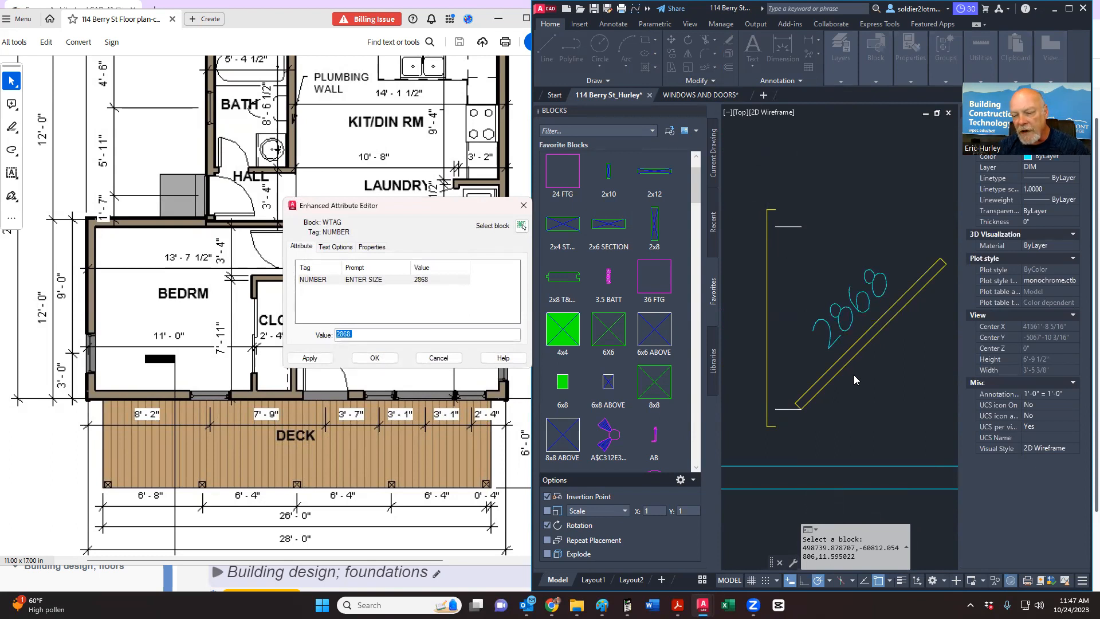
key(Escape)
click(849, 358)
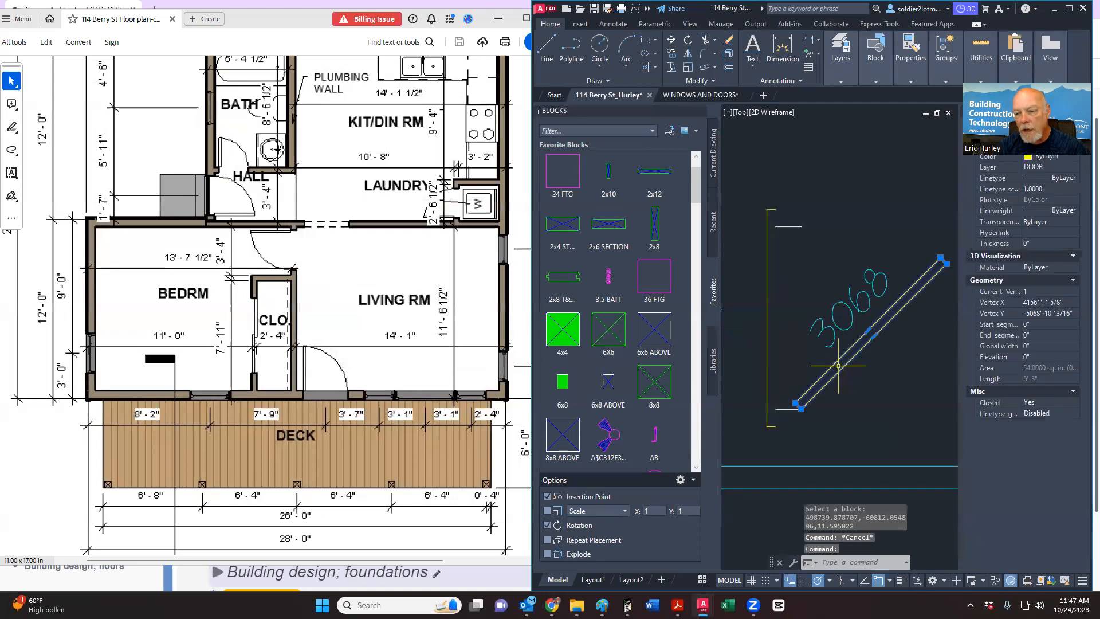
double_click(836, 326)
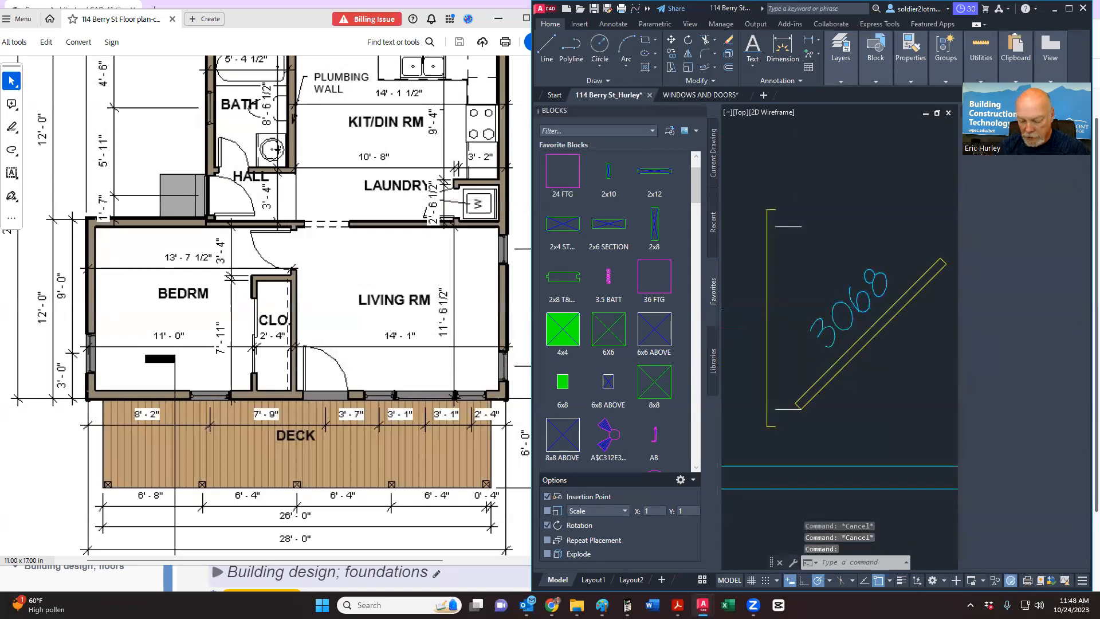
text(2868)
key(Return)
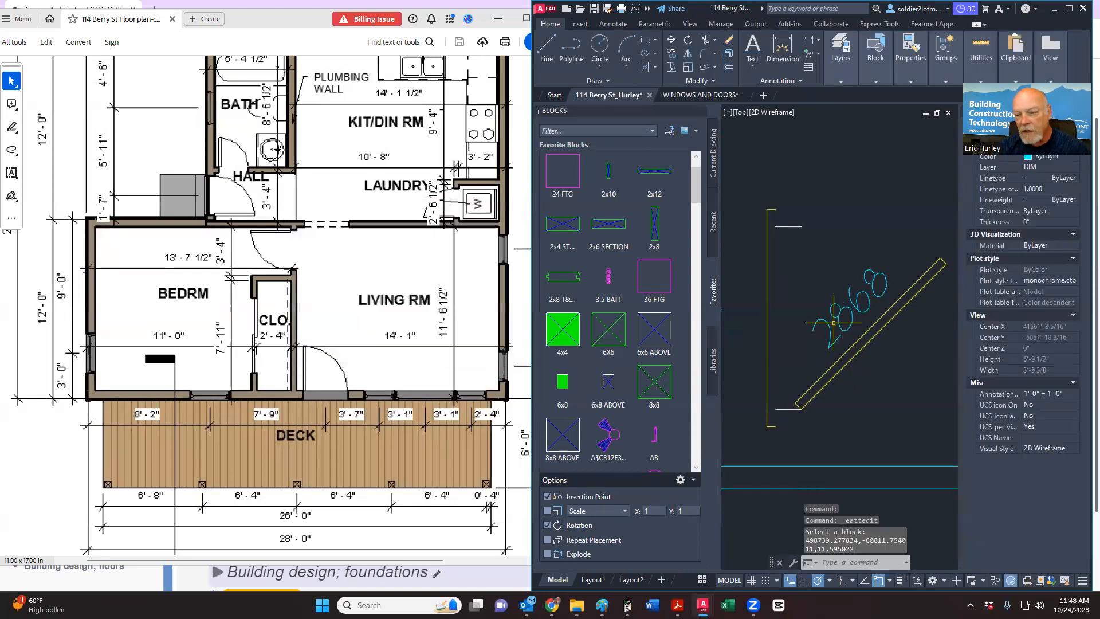
click(839, 373)
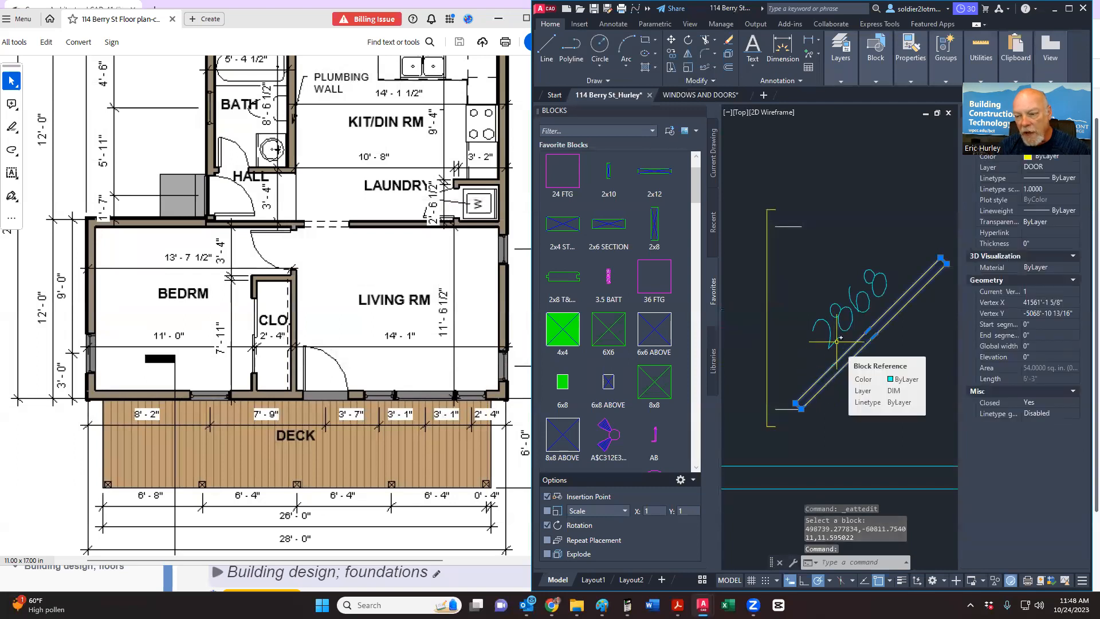
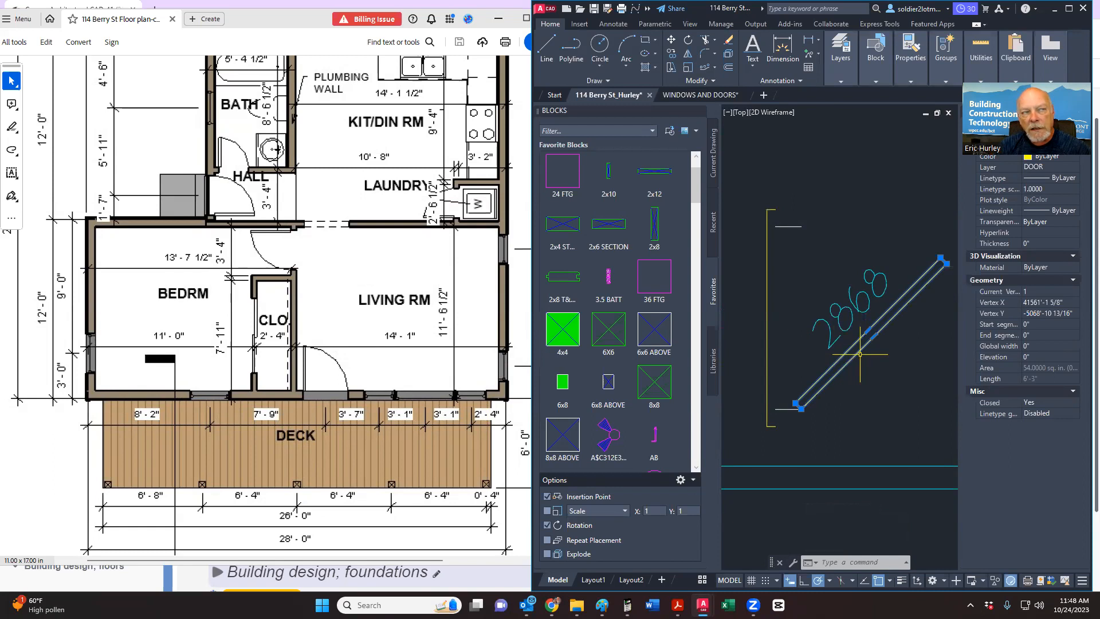
Step: Stretch the 2868 door leaf rectangle 6 inches shorter from its grip
scroll(939, 300, up, 5)
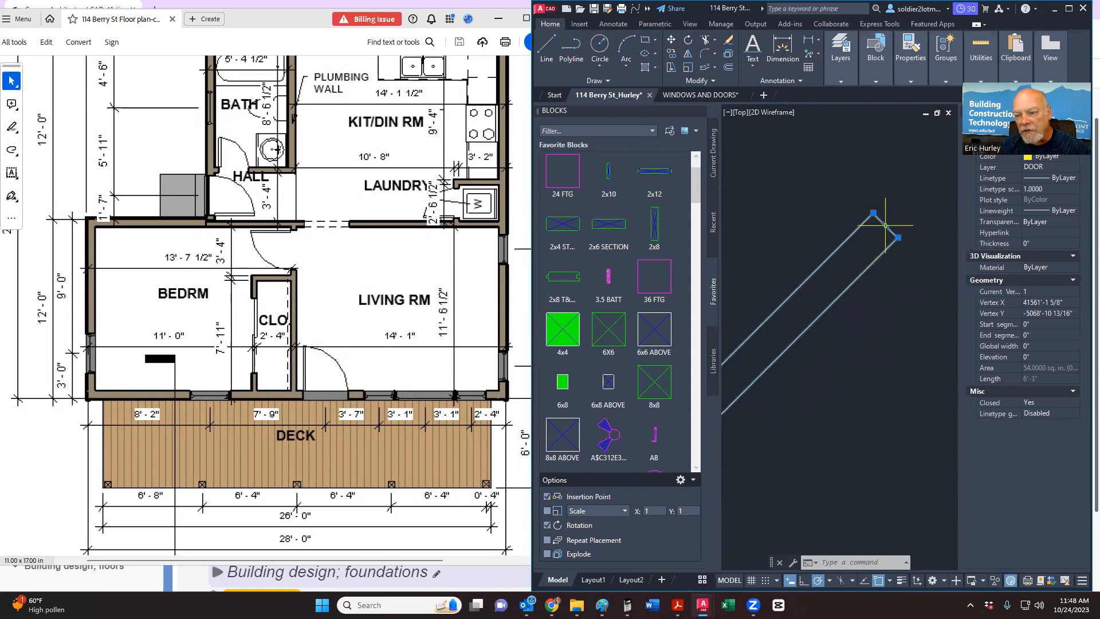
click(885, 226)
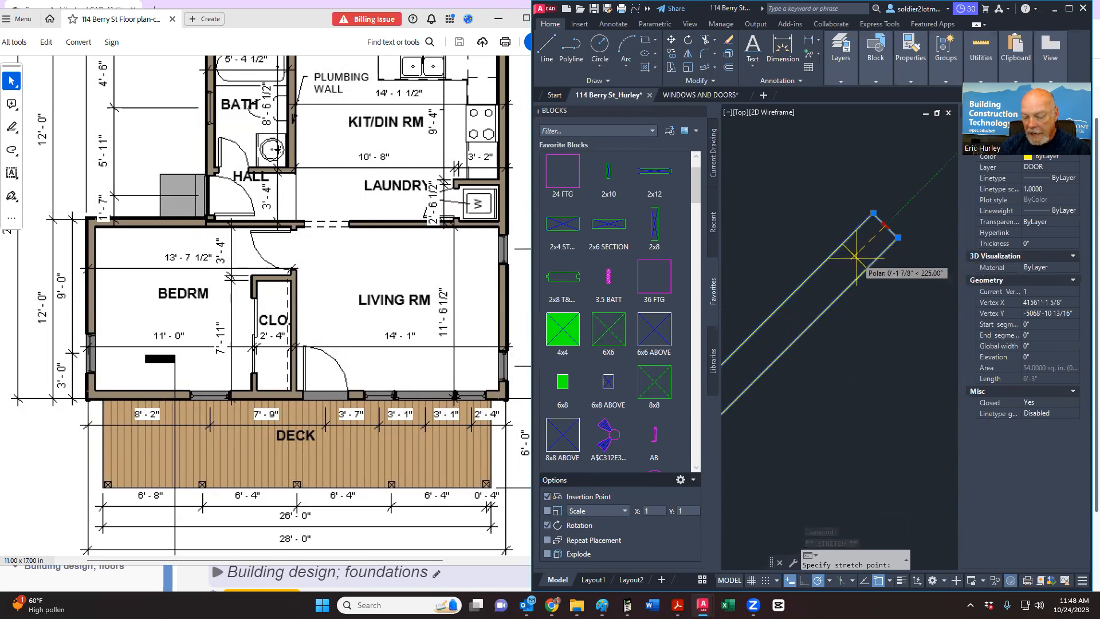
text(6)
key(Return)
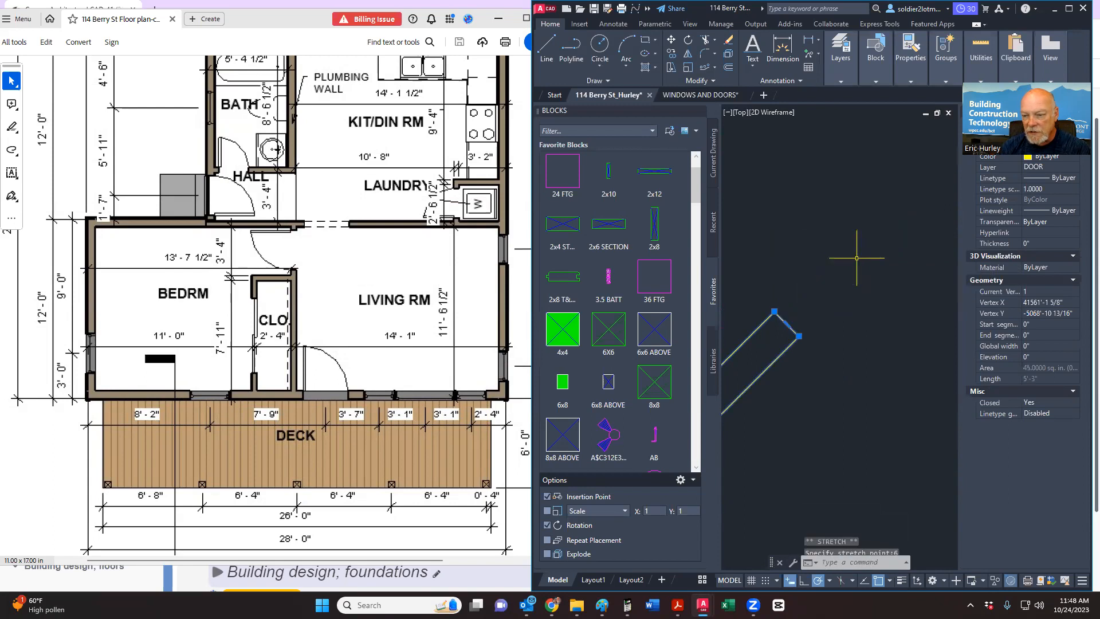
scroll(888, 247, down, 5)
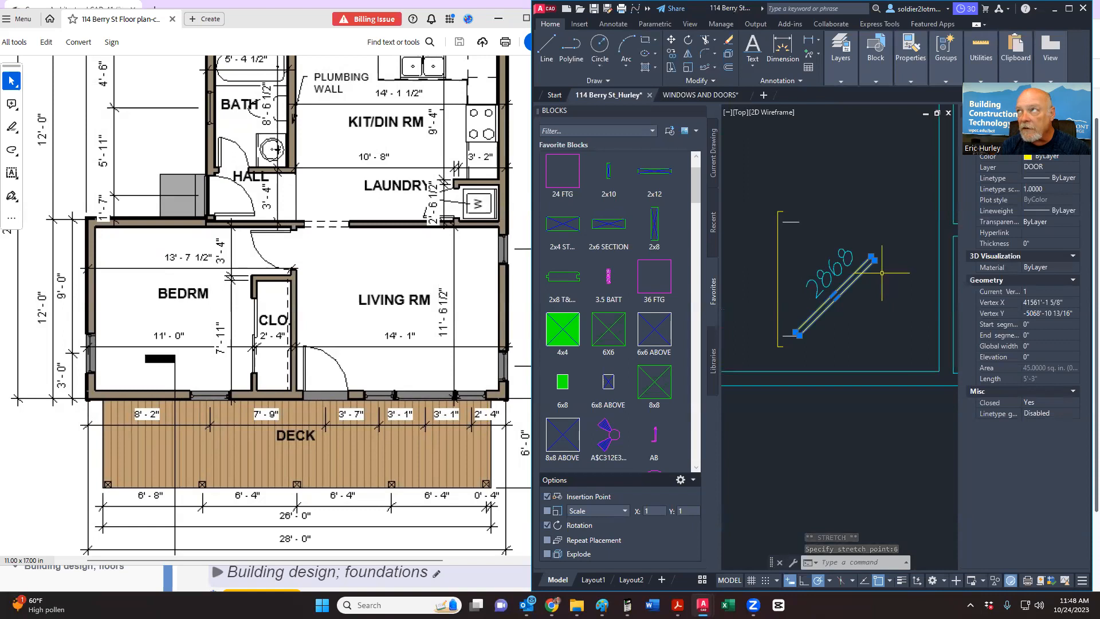
key(Escape)
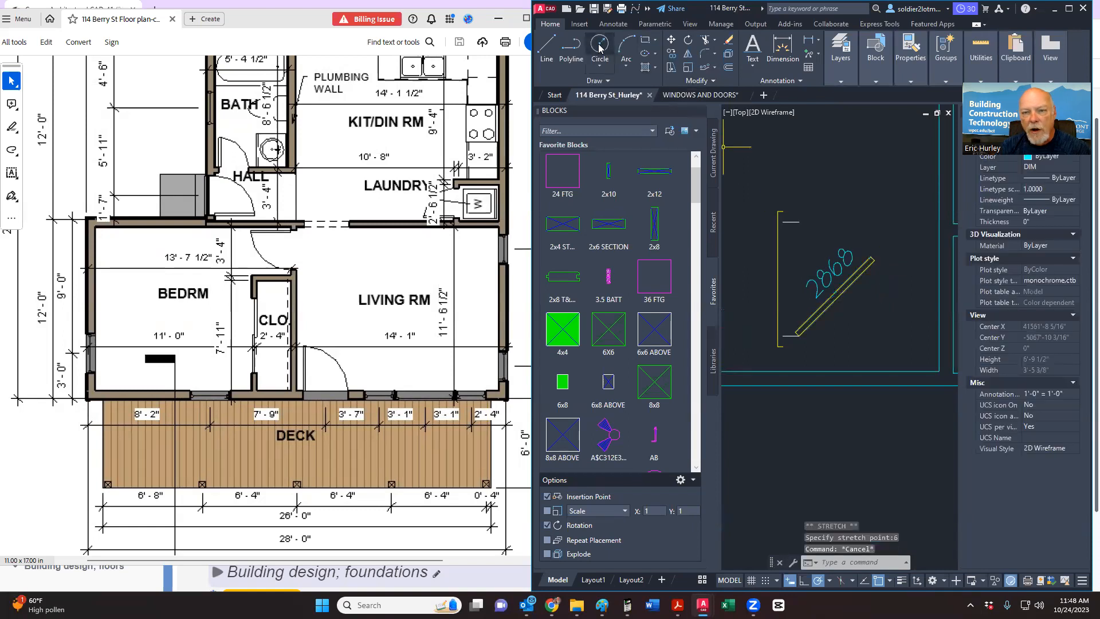
click(600, 49)
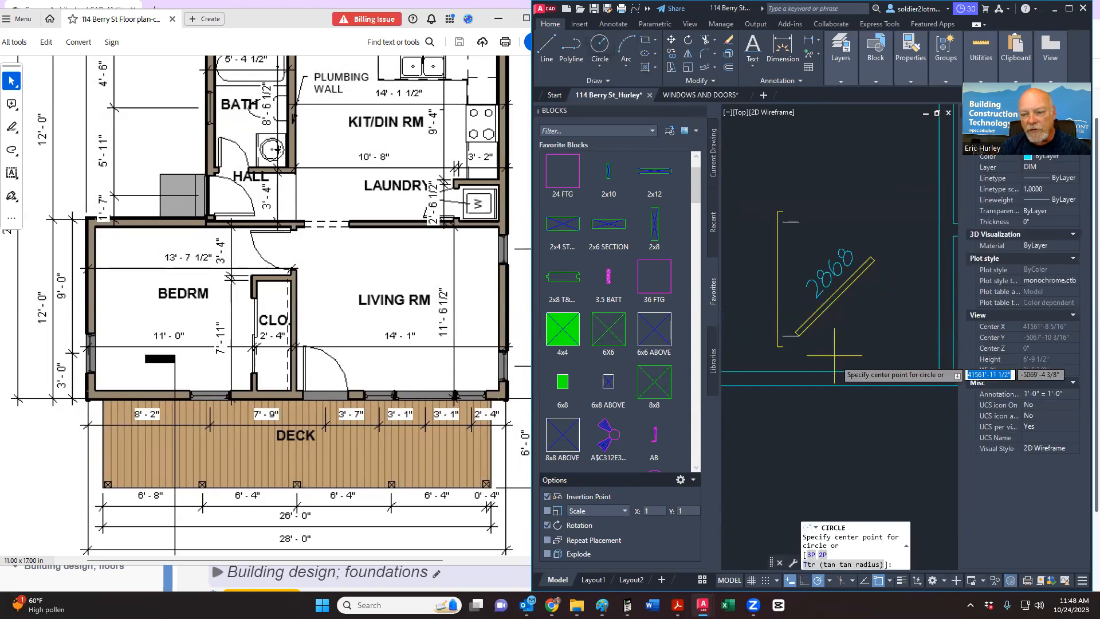
Step: Undo the trial circle, its resize and the earlier 6-inch door leaf shortening
click(799, 335)
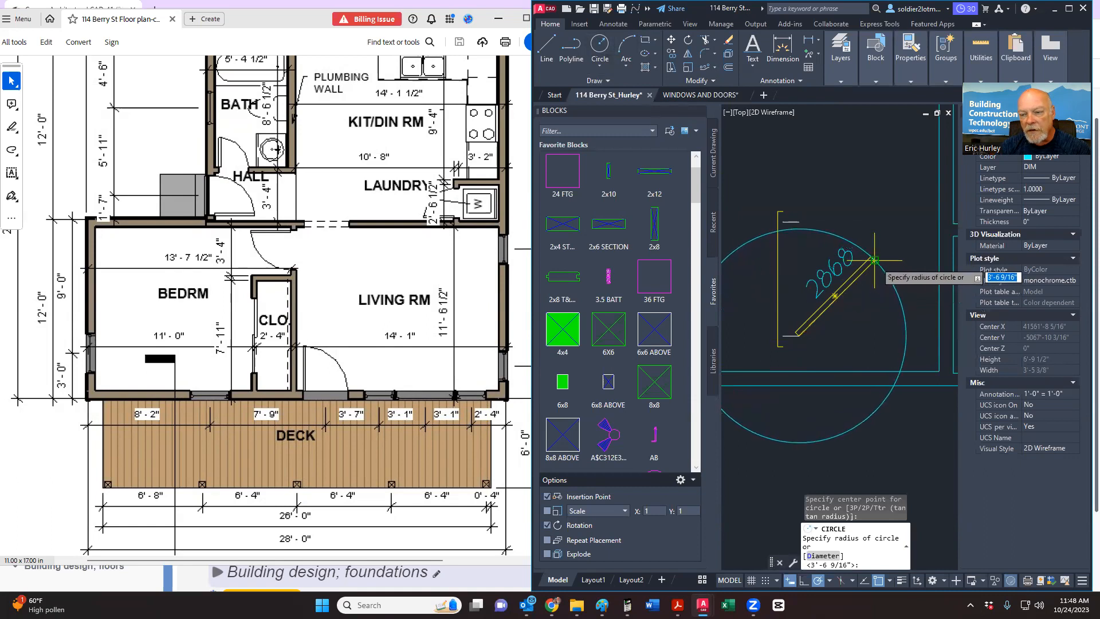
key(Escape)
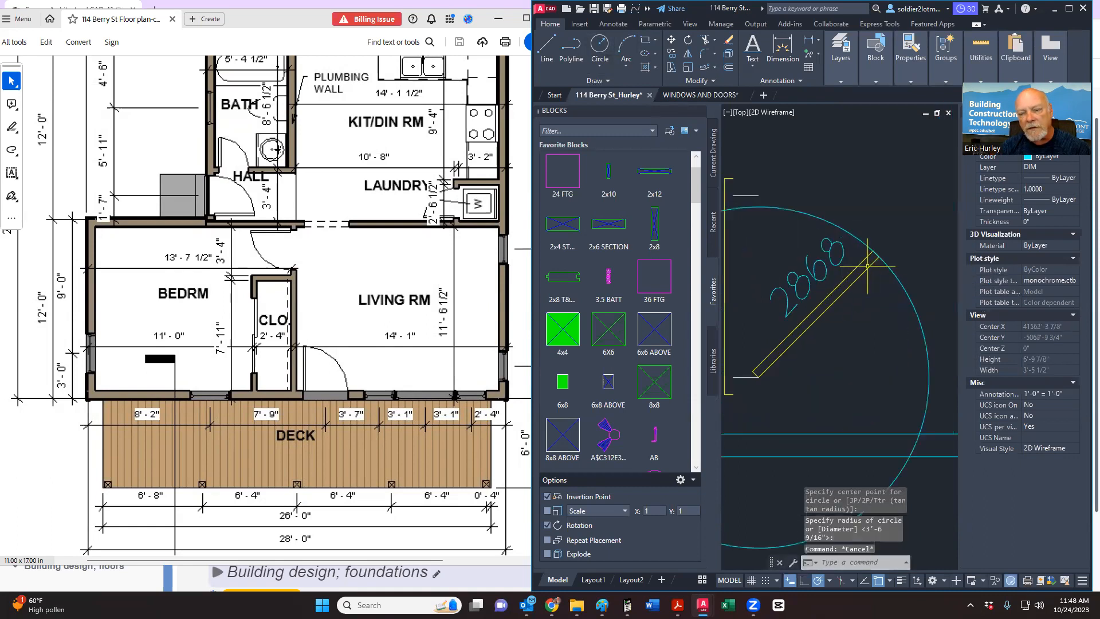
middle_drag(868, 265, 863, 276)
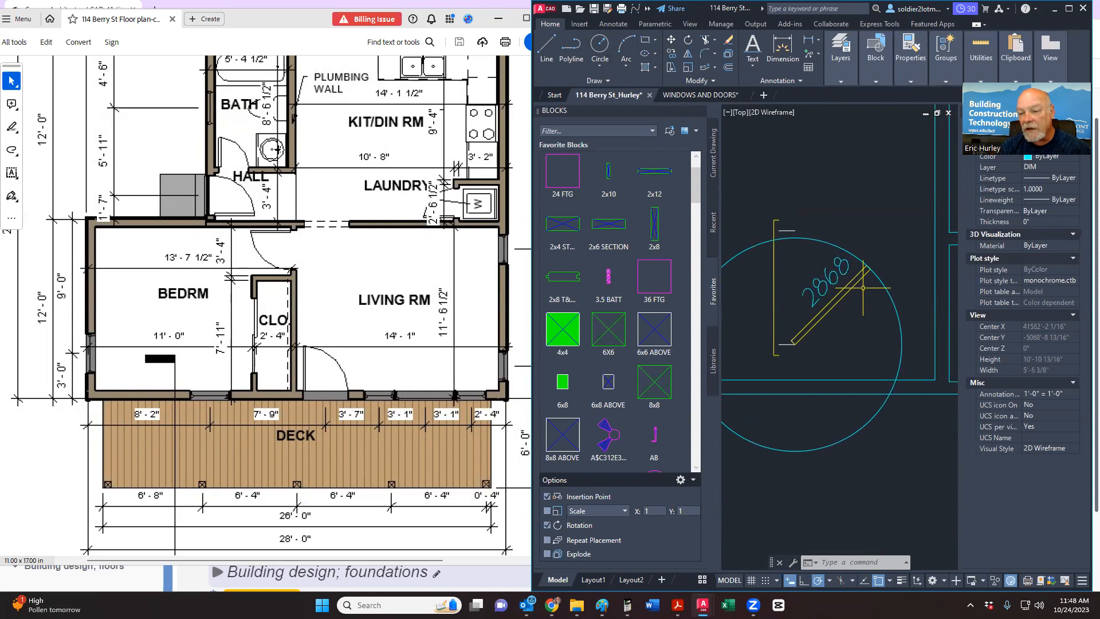
scroll(873, 281, up, 2)
click(875, 266)
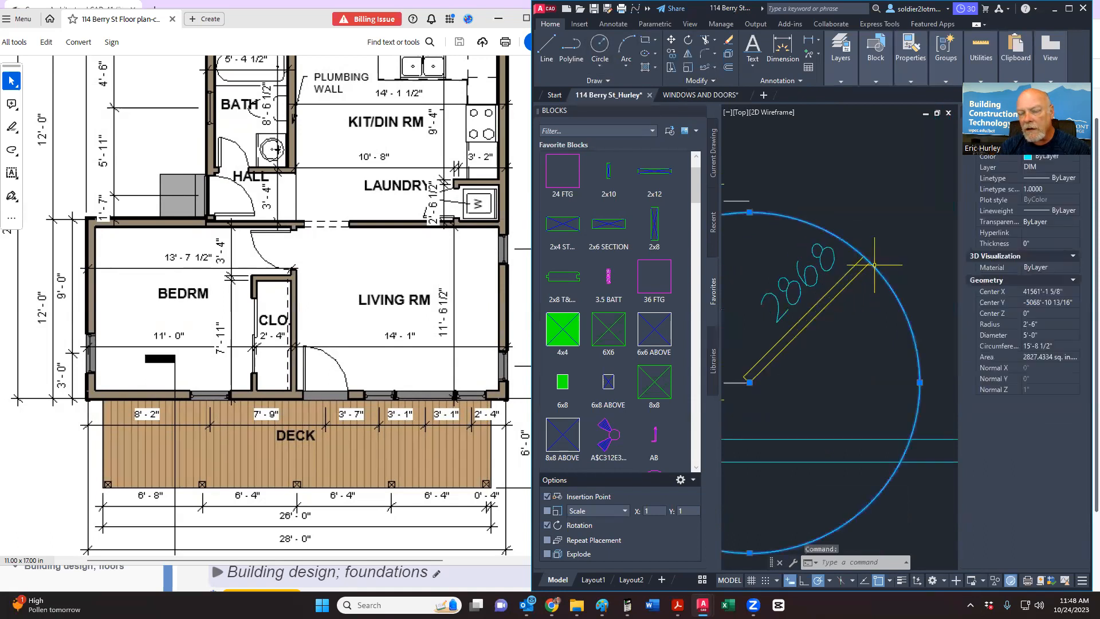
click(750, 212)
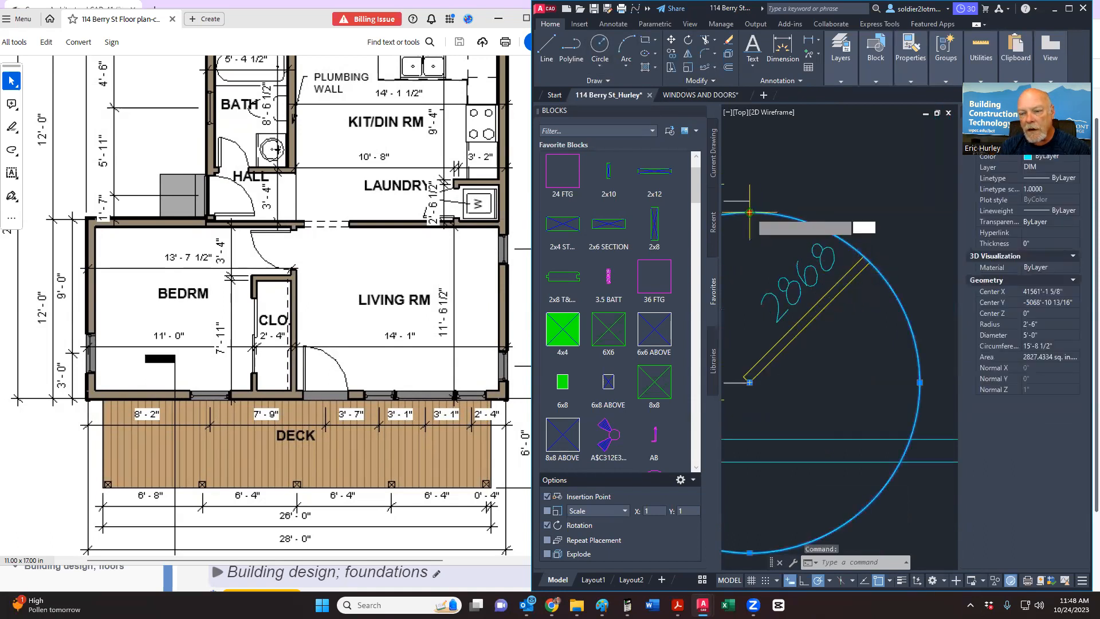
click(751, 200)
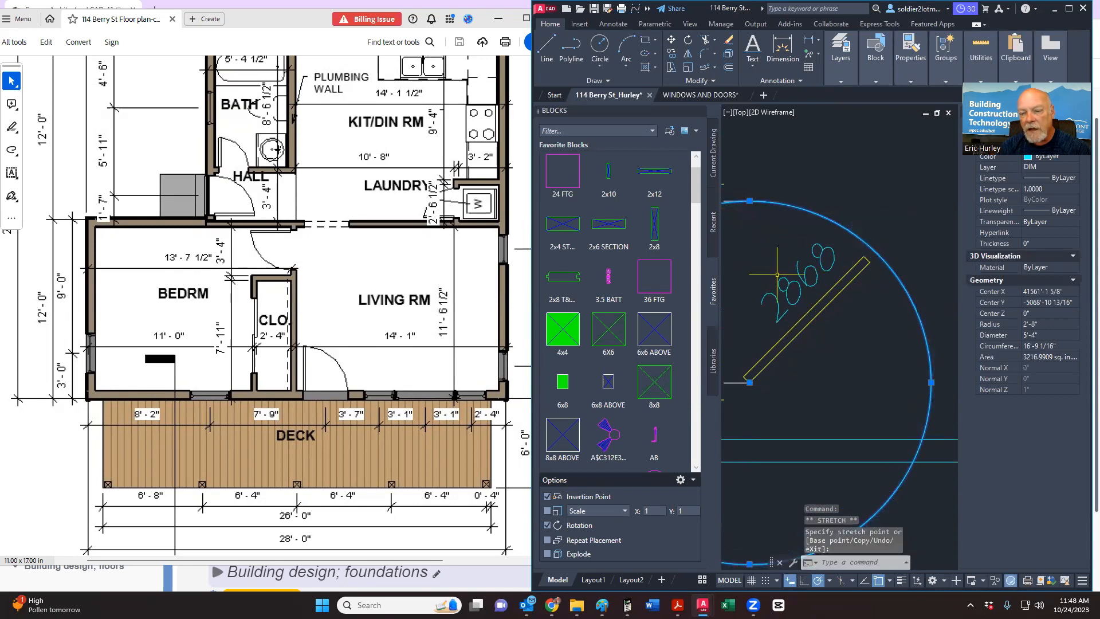
scroll(872, 254, down, 2)
key(Escape)
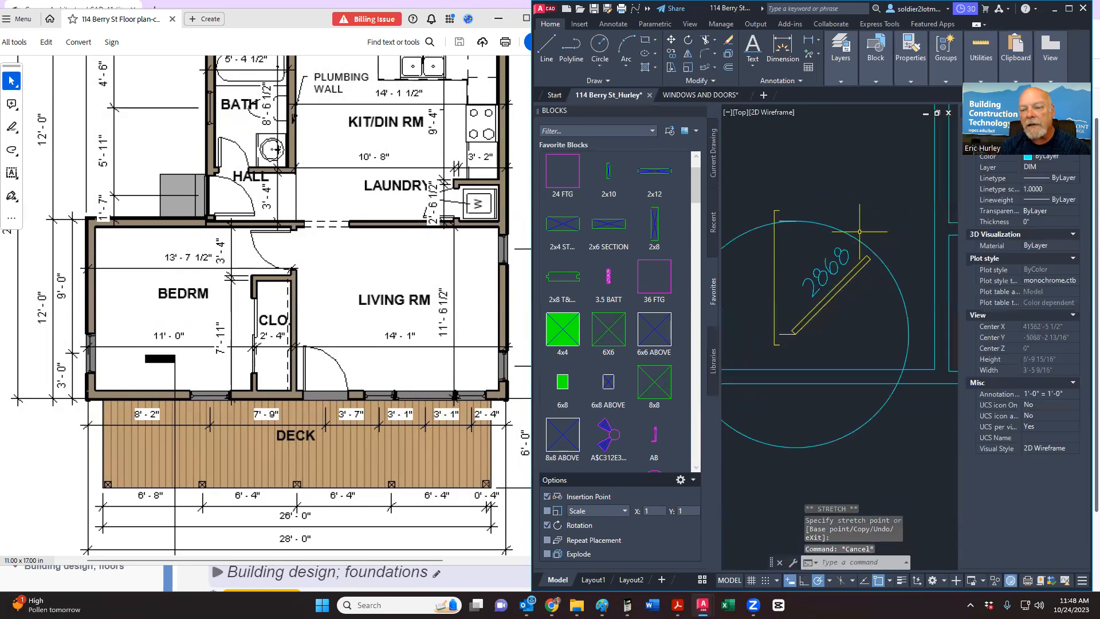
key(ctrl+z)
key(ctrl+z)
key(ctrl+z)
key(ctrl+z)
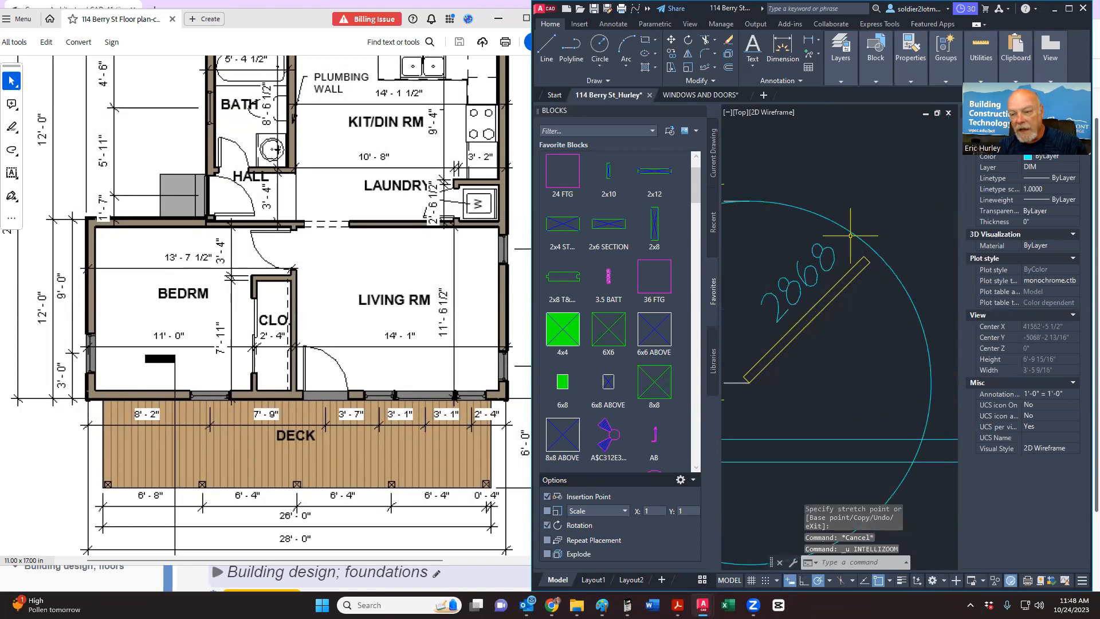
key(ctrl+z)
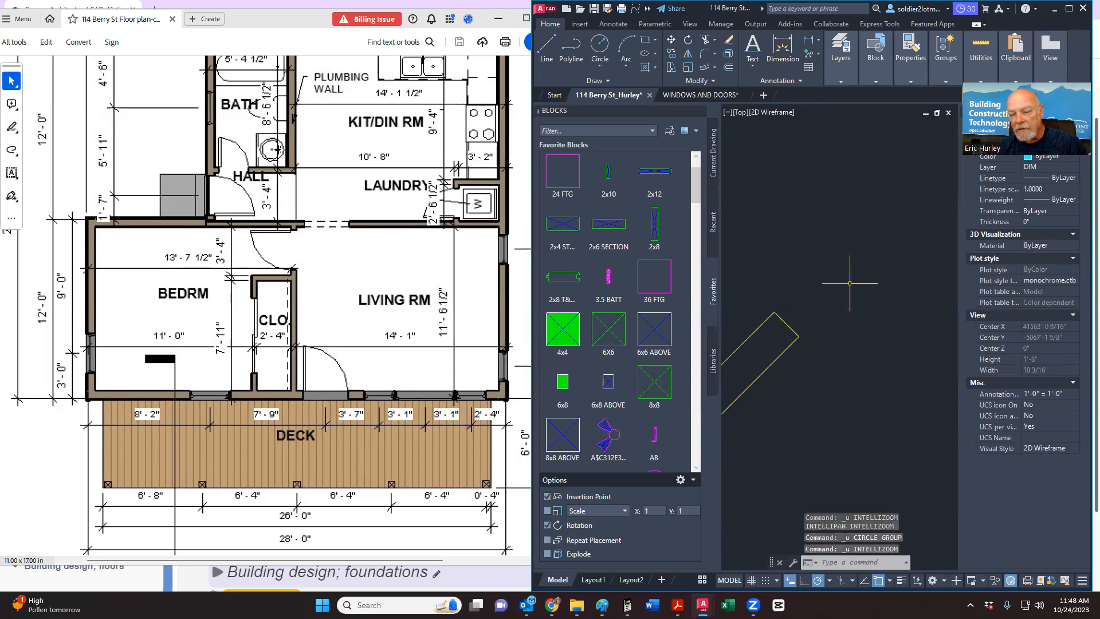
key(ctrl+z)
key(ctrl+z)
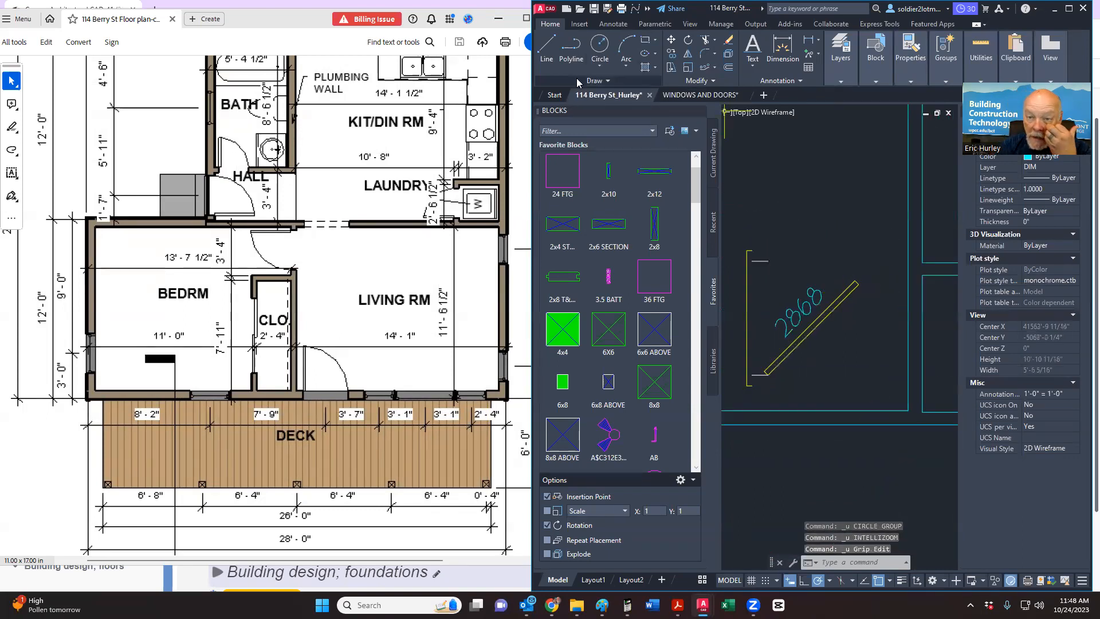
Step: Draw a circle centred on the door leaf's end with its radius reaching the jamb
click(601, 45)
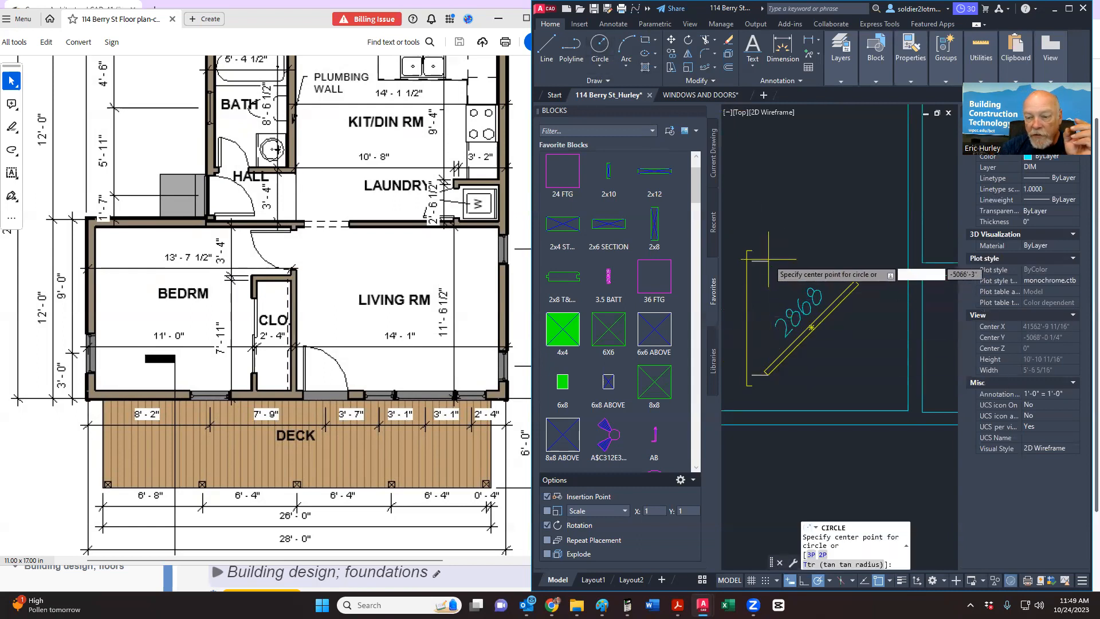
click(769, 373)
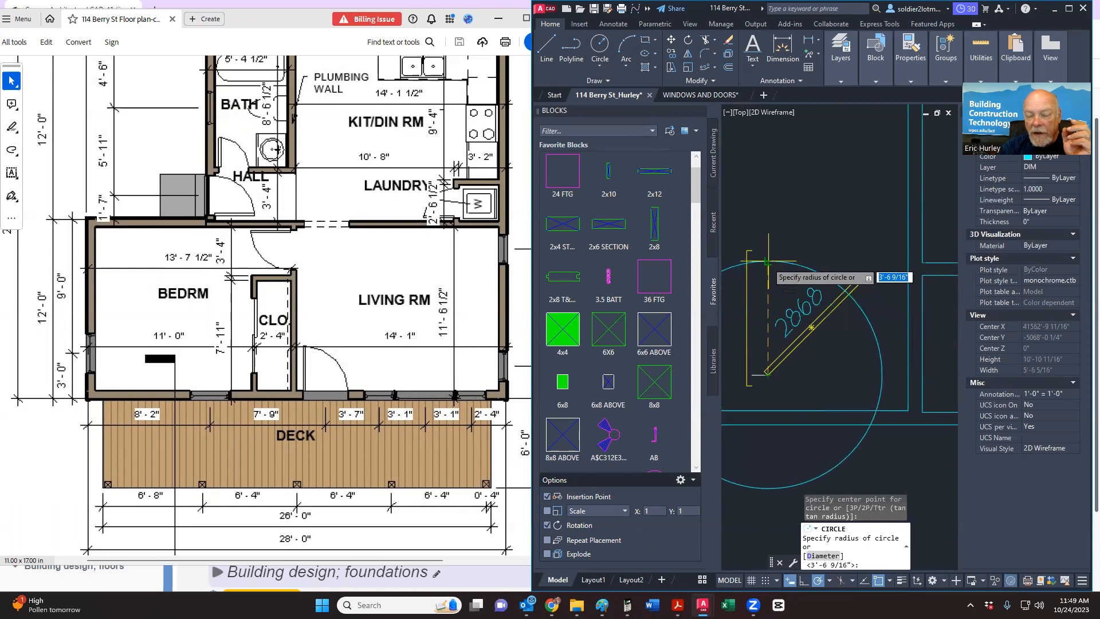
click(768, 264)
scroll(857, 308, up, 4)
scroll(862, 295, up, 2)
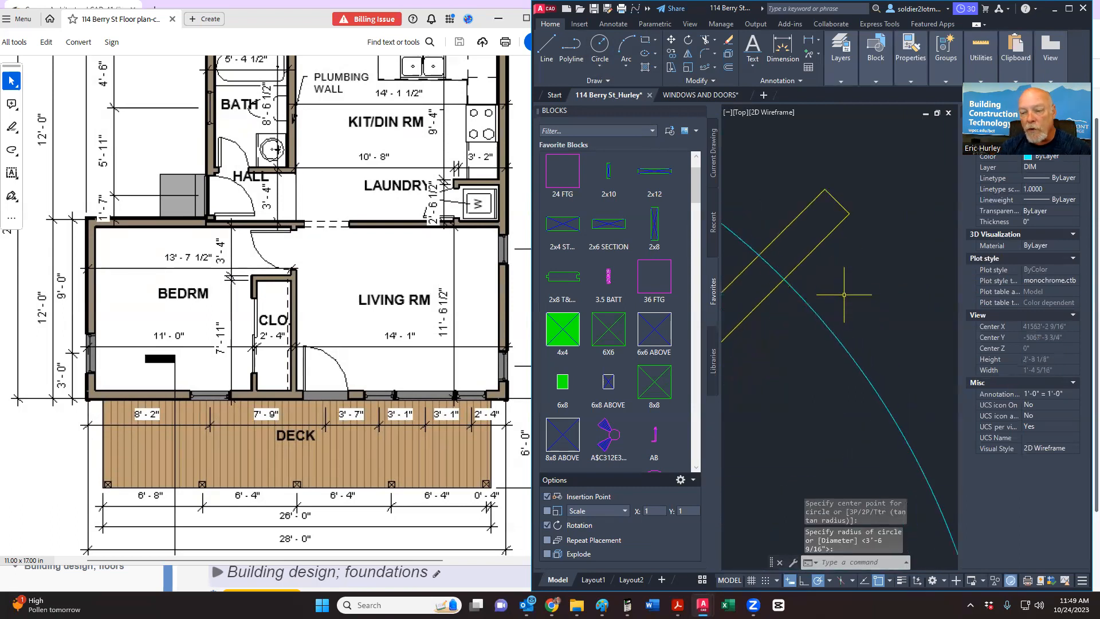
Step: Select the short jamb line and the door leaf line as trim edges
click(839, 221)
click(838, 201)
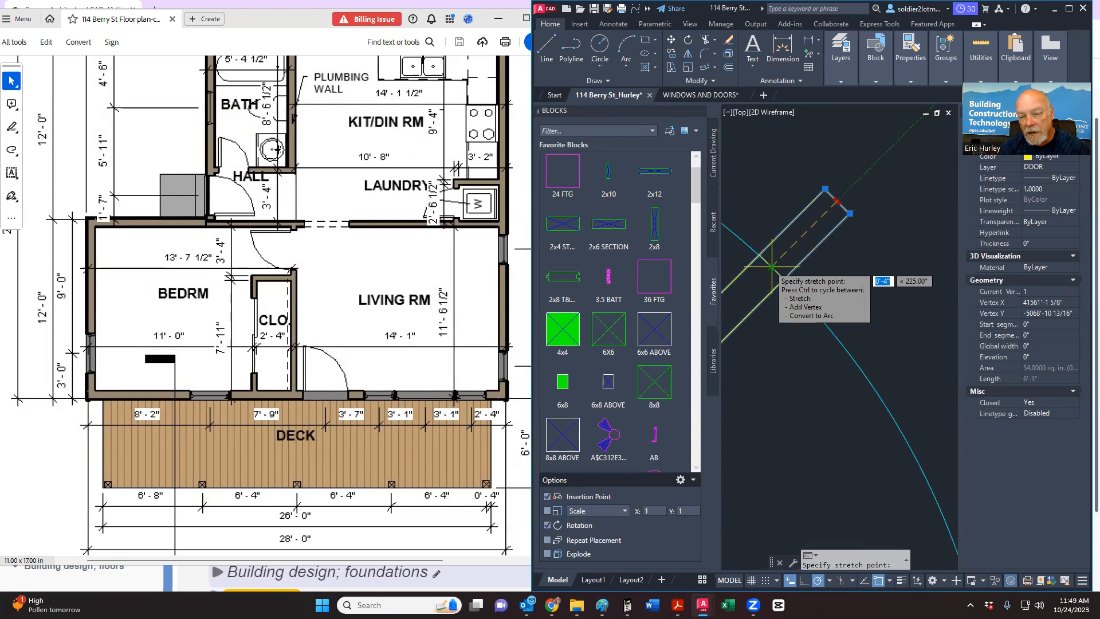
key(Escape)
key(Escape)
scroll(829, 303, down, 2)
scroll(830, 303, up, 4)
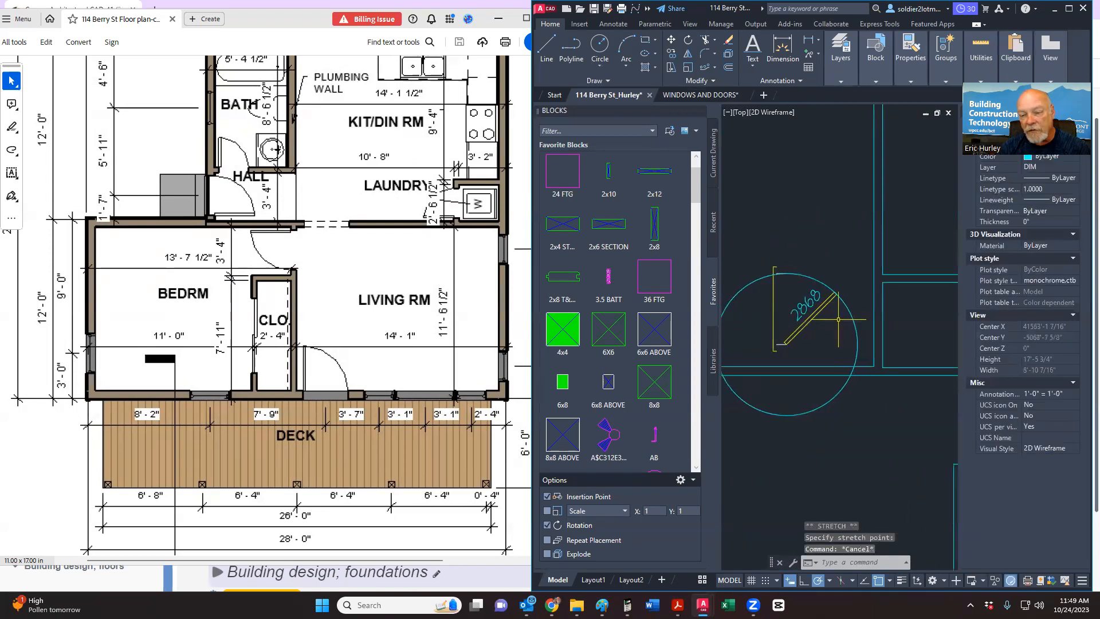
scroll(772, 285, up, 2)
click(771, 296)
scroll(745, 270, down, 3)
scroll(740, 264, up, 2)
scroll(742, 269, down, 3)
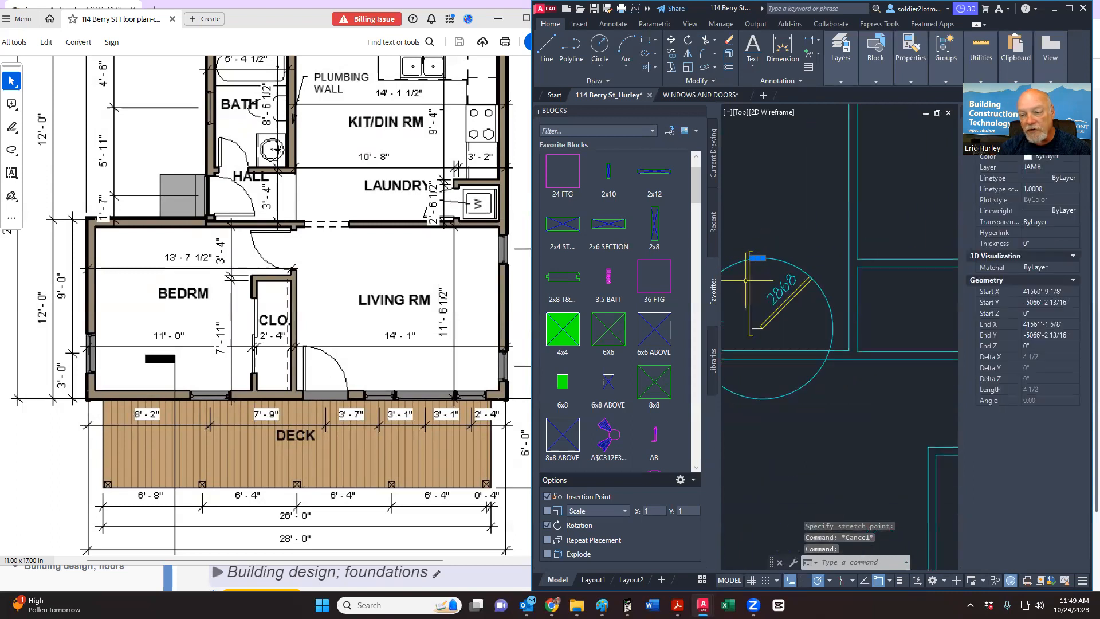
click(799, 293)
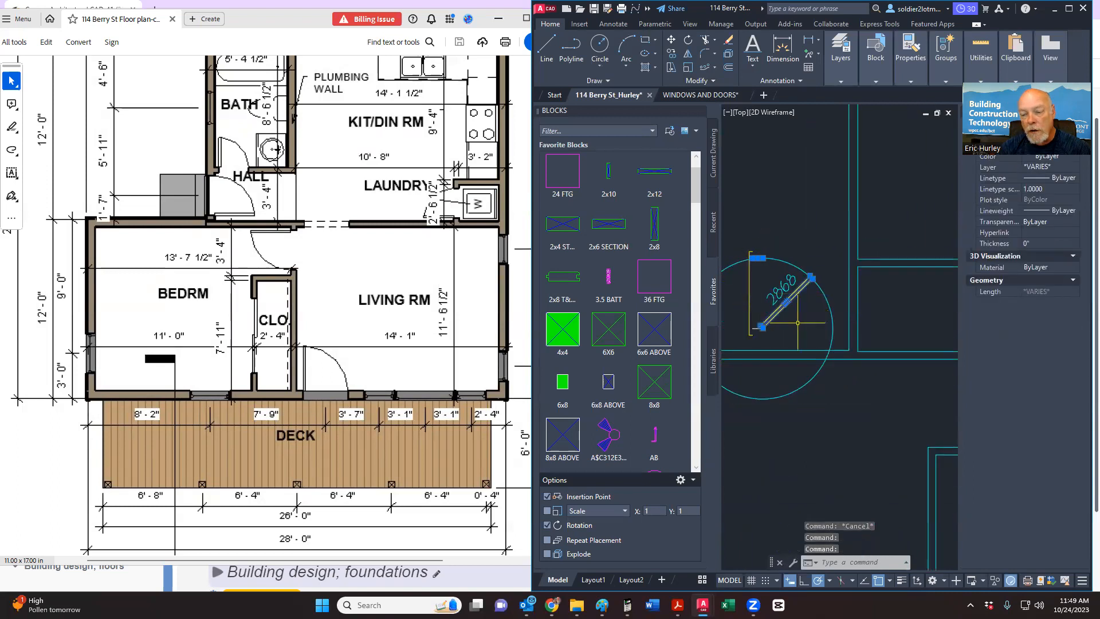
click(704, 40)
Step: Trim the circle down to the door's quarter swing arc
click(822, 294)
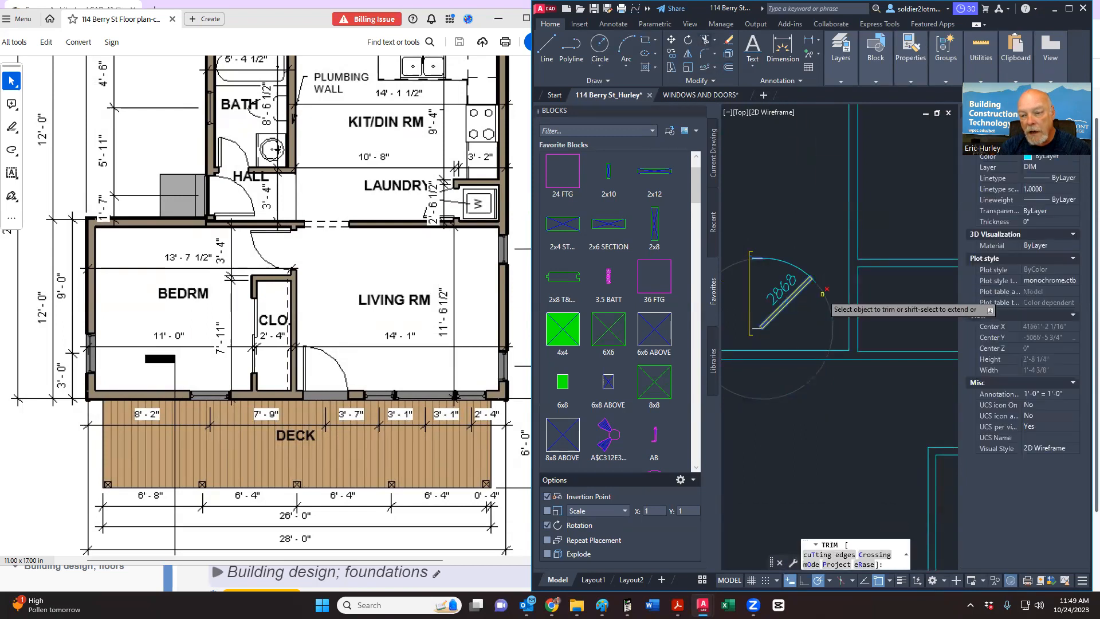
key(Escape)
scroll(747, 267, up, 5)
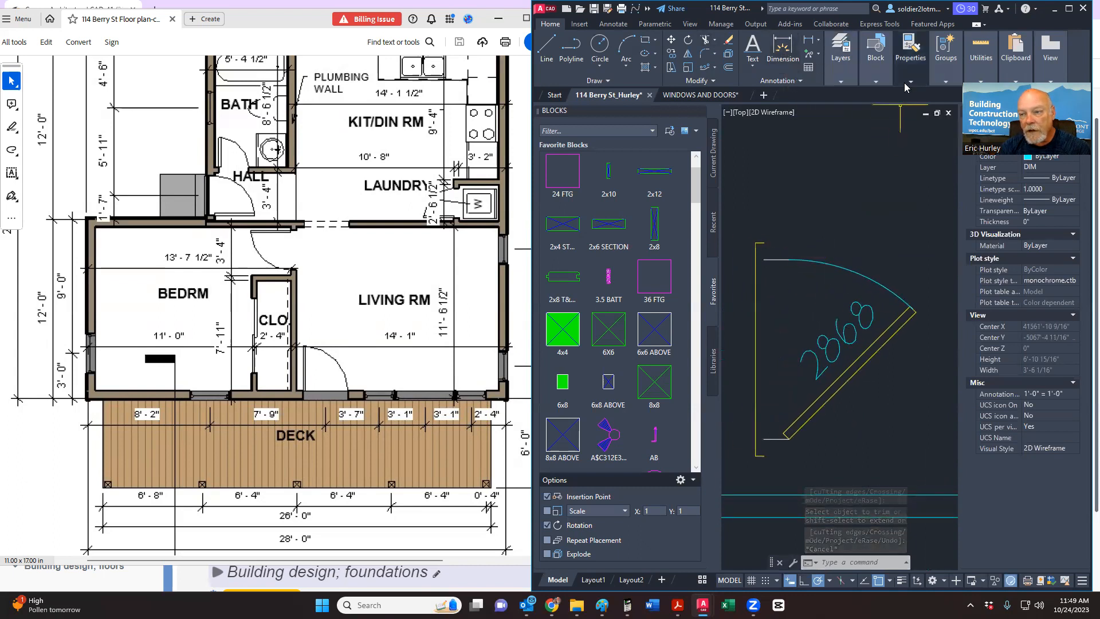
click(911, 49)
click(906, 106)
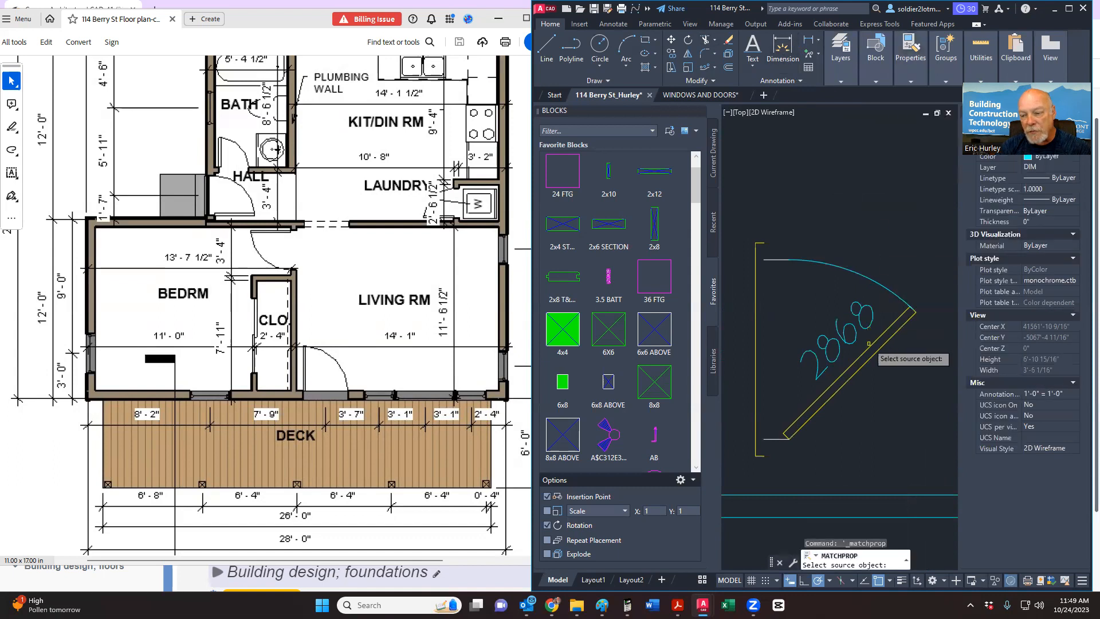
click(863, 278)
key(Escape)
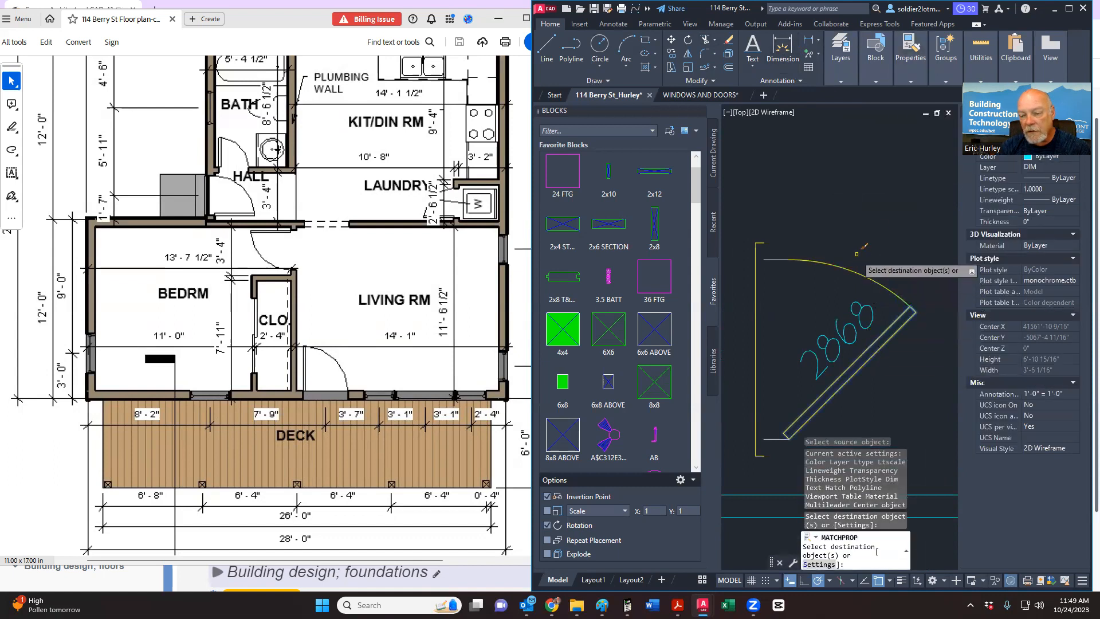
scroll(854, 233, down, 2)
middle_drag(855, 233, 815, 226)
scroll(815, 226, down, 2)
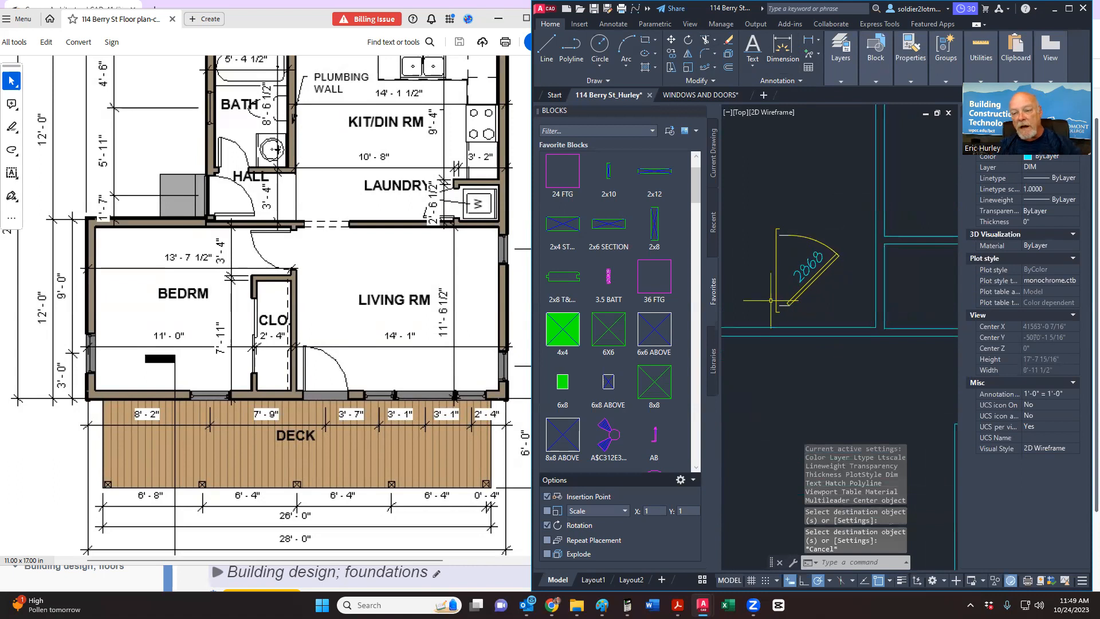
Step: Window-select the 2868 door block and move it into the wall opening
click(757, 319)
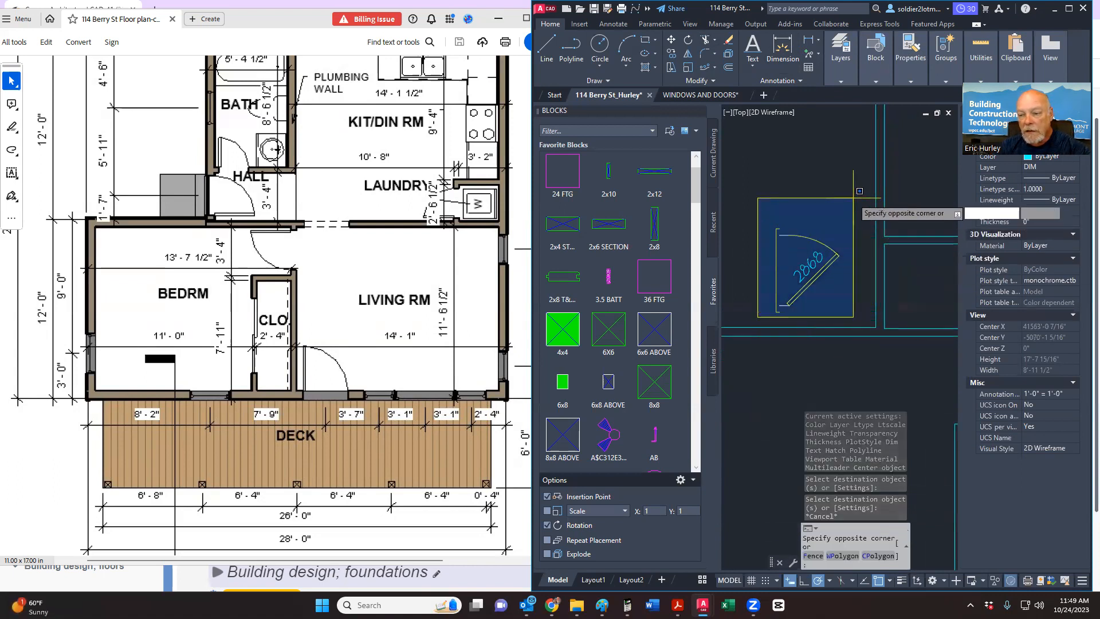
click(882, 169)
right_click(854, 200)
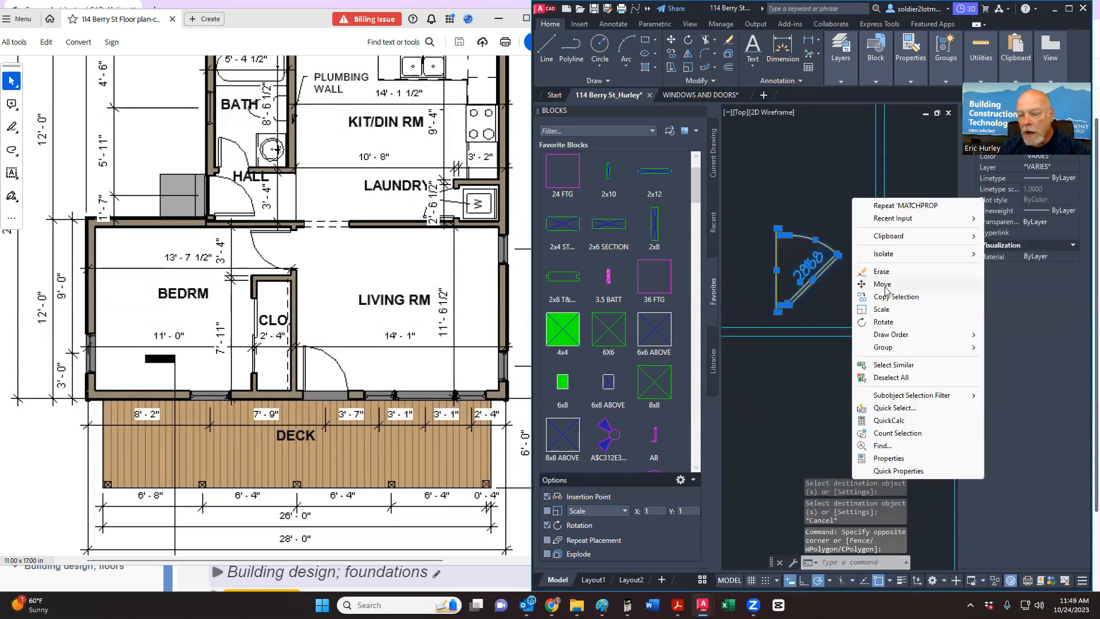
click(882, 284)
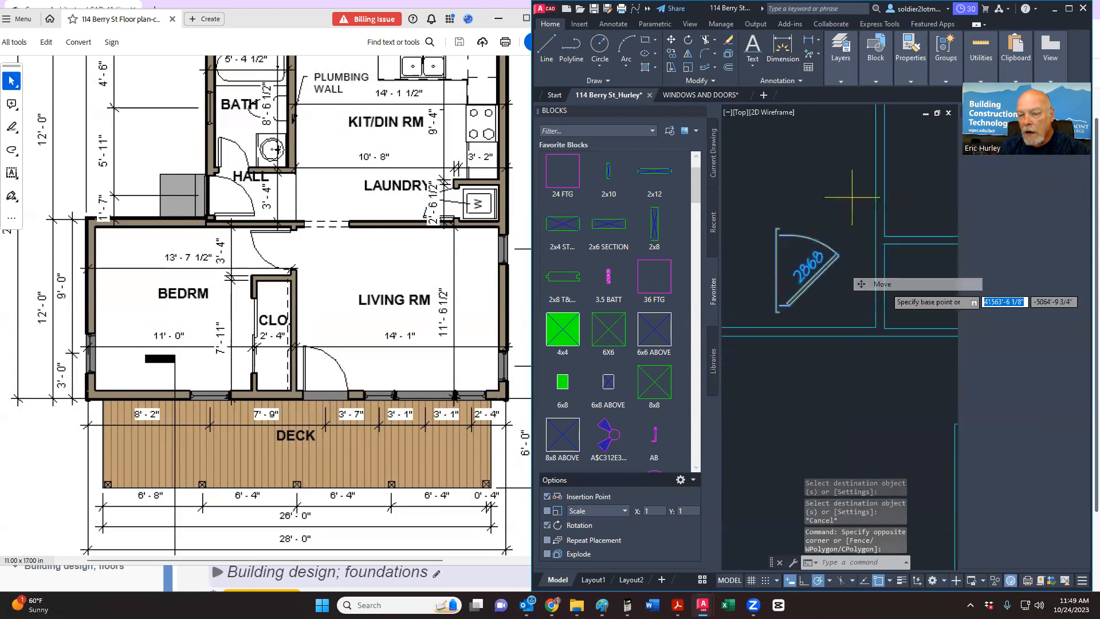
scroll(789, 294, up, 3)
click(788, 295)
scroll(831, 287, down, 3)
scroll(894, 287, up, 4)
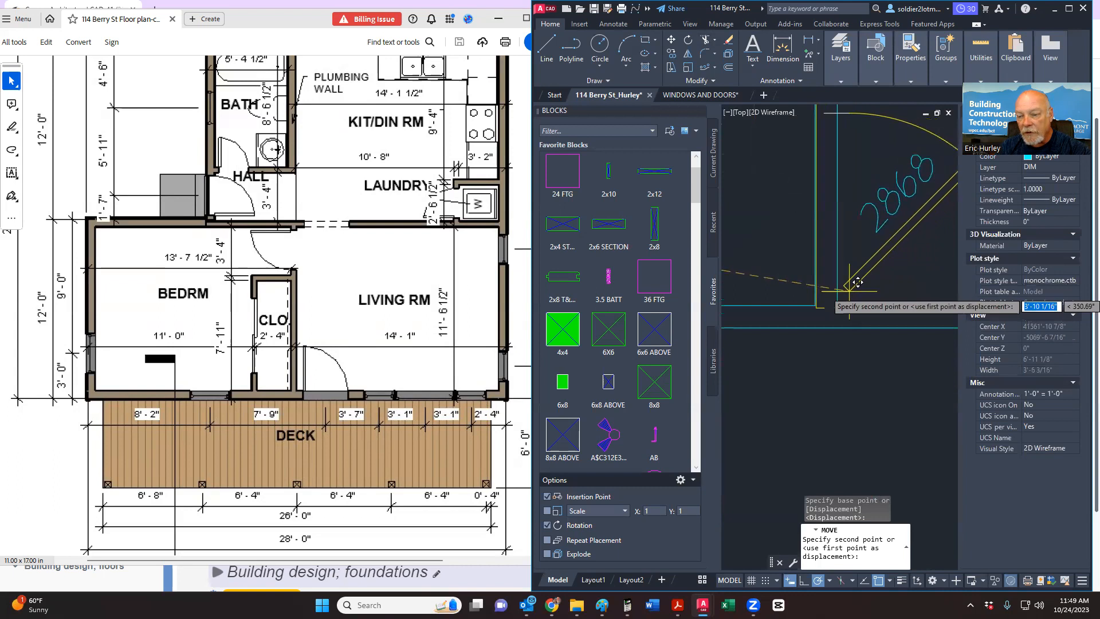
click(821, 307)
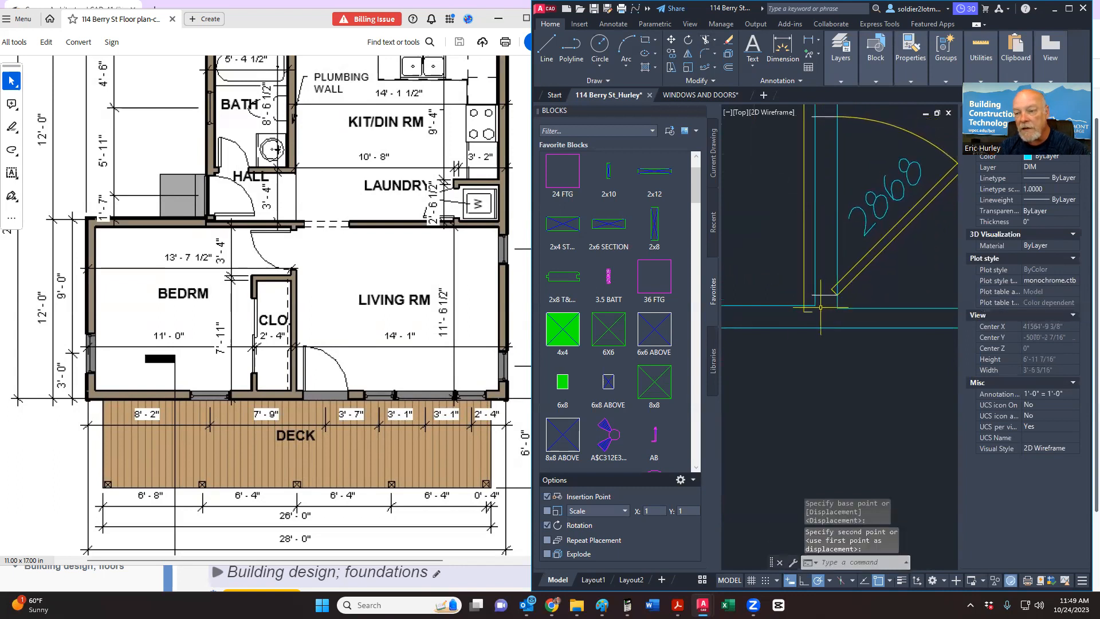
scroll(833, 297, up, 3)
scroll(796, 298, down, 4)
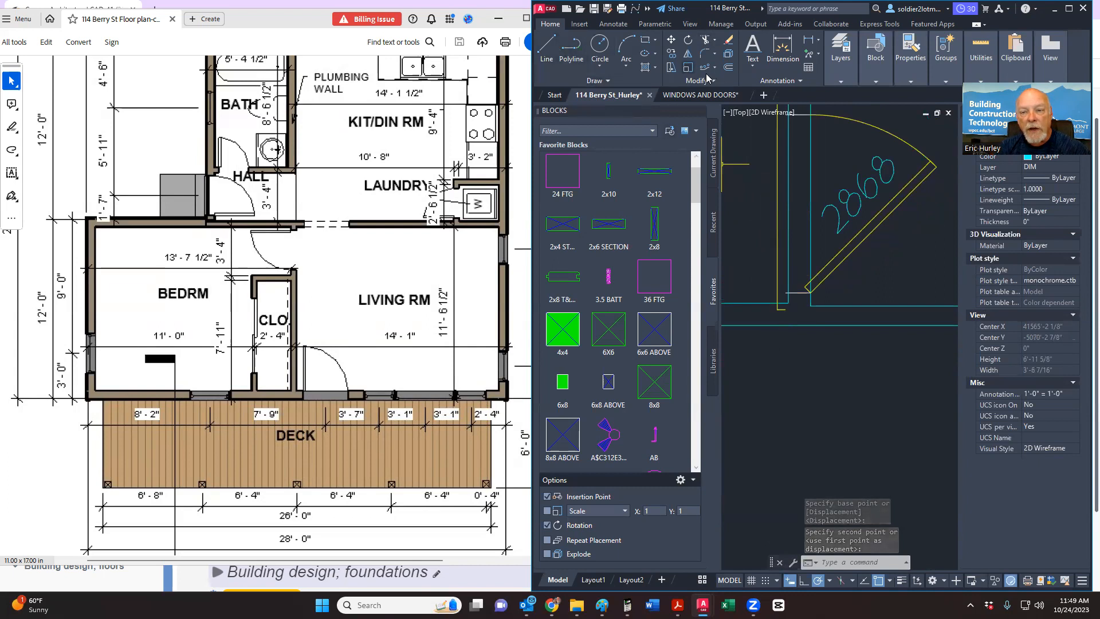
Step: Offset the horizontal wall line by 1'7" to make a temporary guide line
click(727, 68)
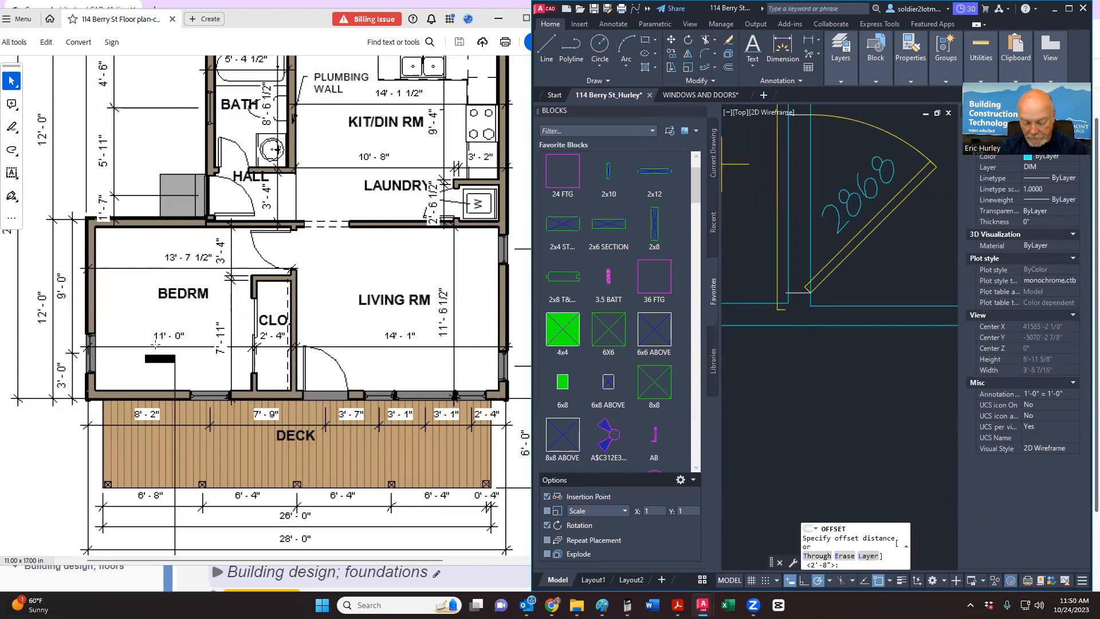
text(1'7)
key(Return)
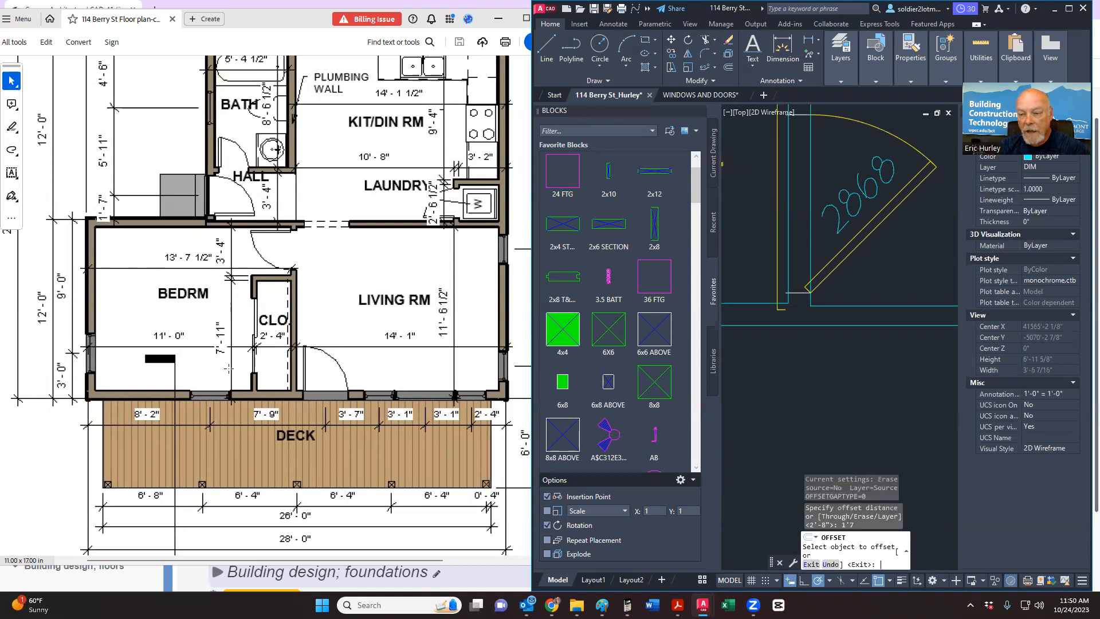
middle_drag(738, 371, 755, 420)
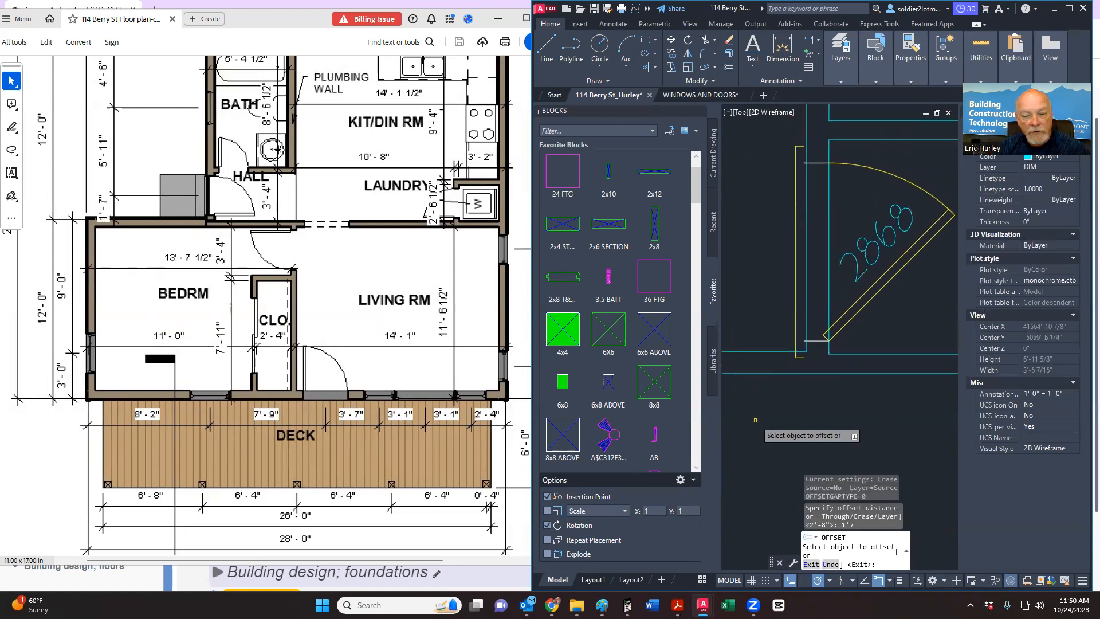
click(762, 350)
click(760, 325)
key(Escape)
Step: Move the door with its label and lines onto the offset guide line
click(796, 325)
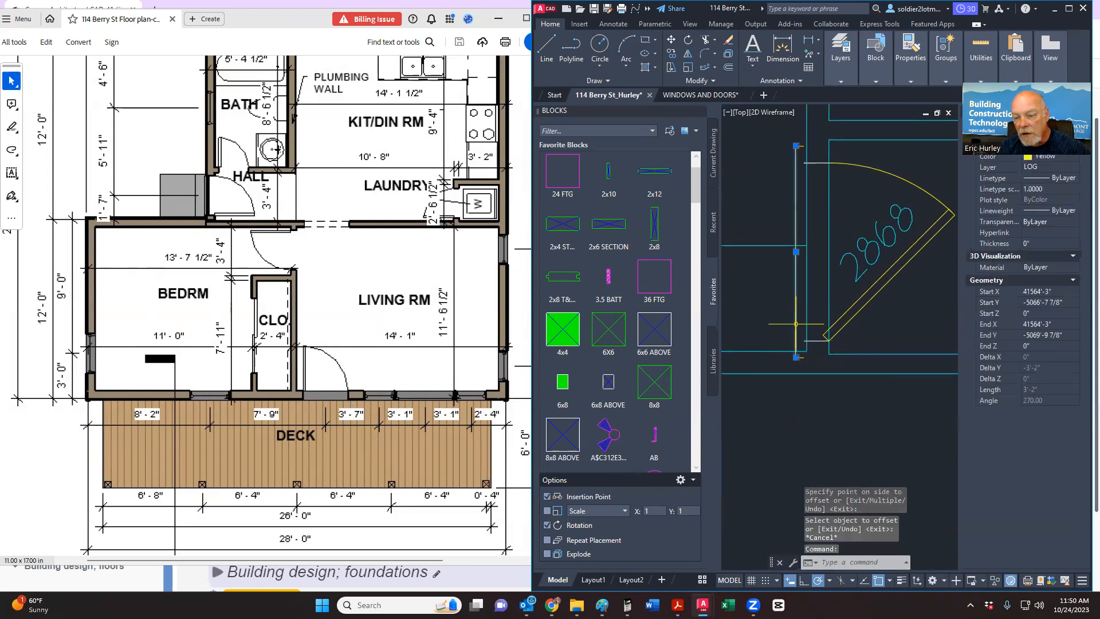
click(760, 366)
scroll(846, 199, down, 2)
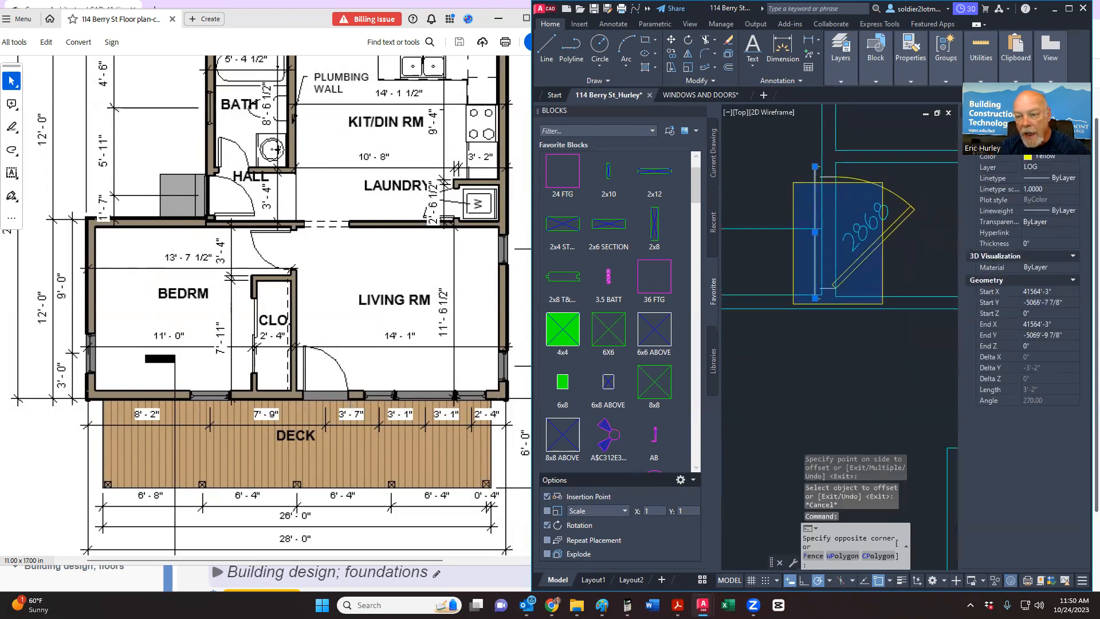
click(931, 152)
right_click(866, 216)
click(900, 308)
scroll(820, 233, up, 2)
scroll(820, 233, up, 2)
click(801, 230)
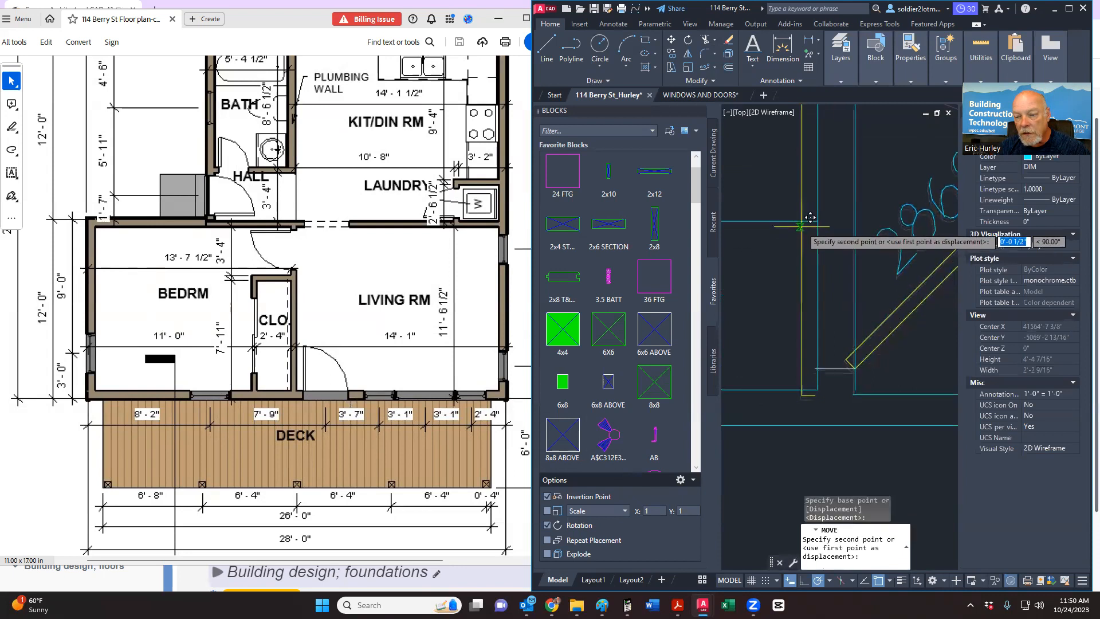
click(801, 221)
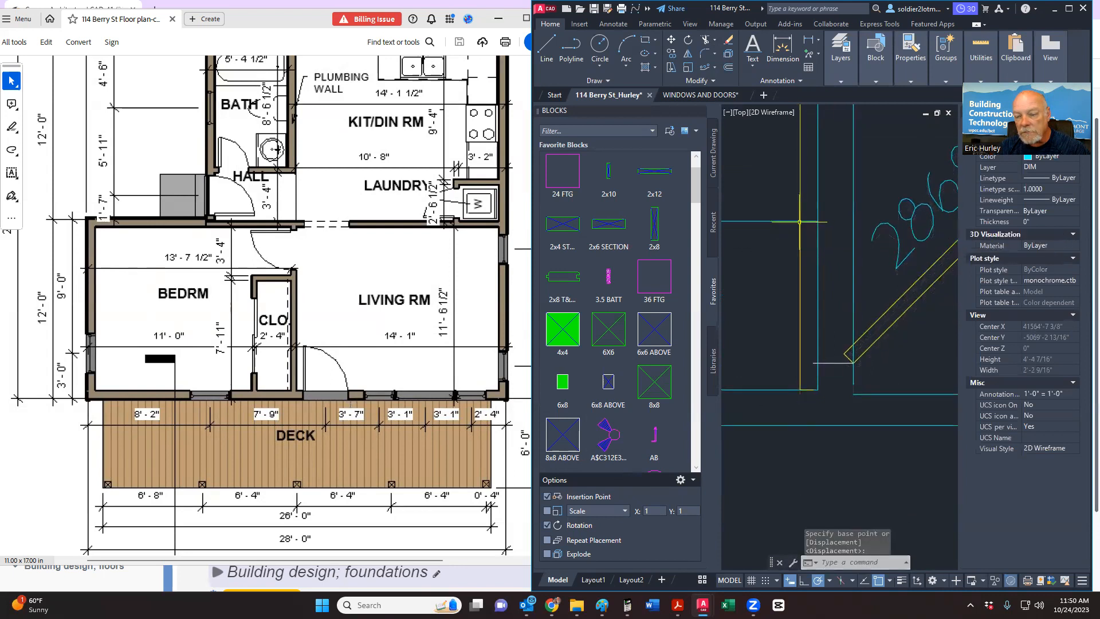
Step: Delete the temporary horizontal guide line
click(773, 221)
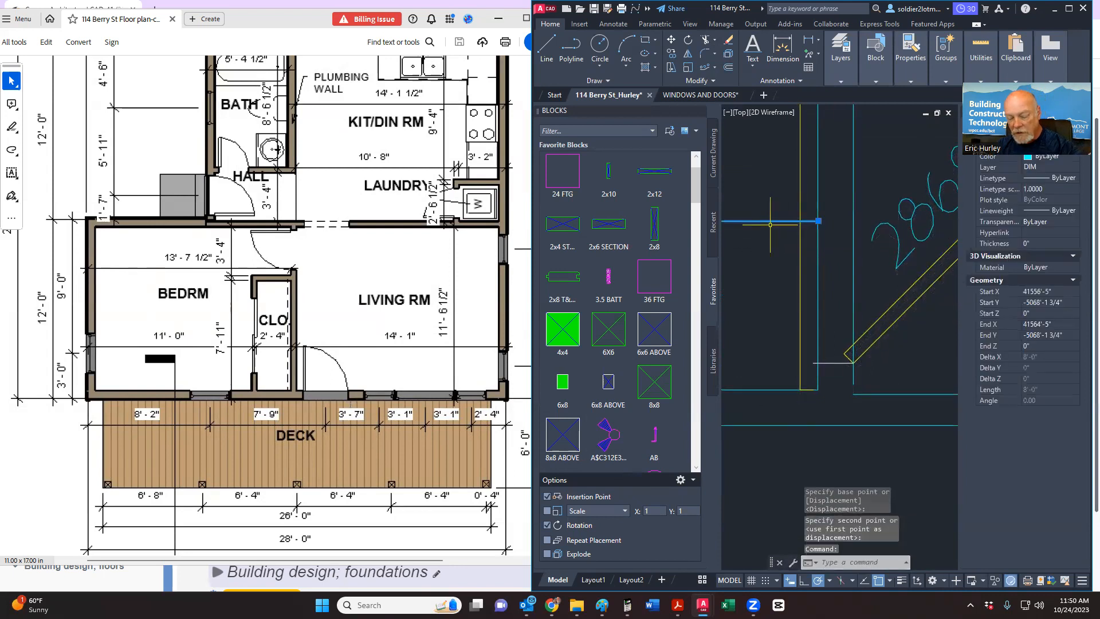
key(Delete)
scroll(766, 251, down, 3)
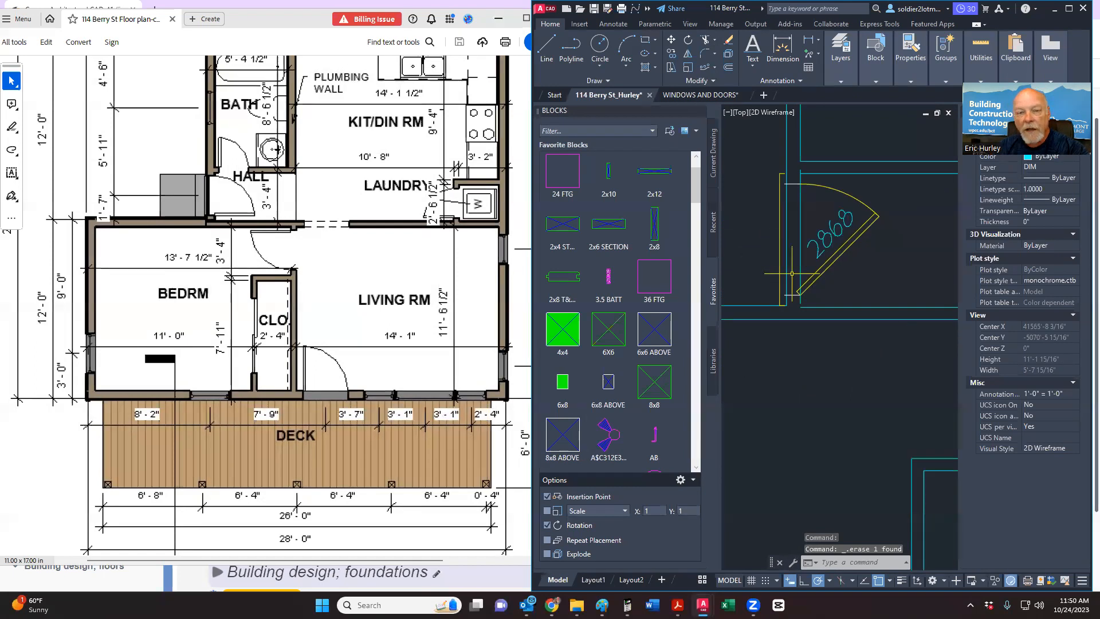
middle_drag(792, 274, 790, 282)
click(704, 42)
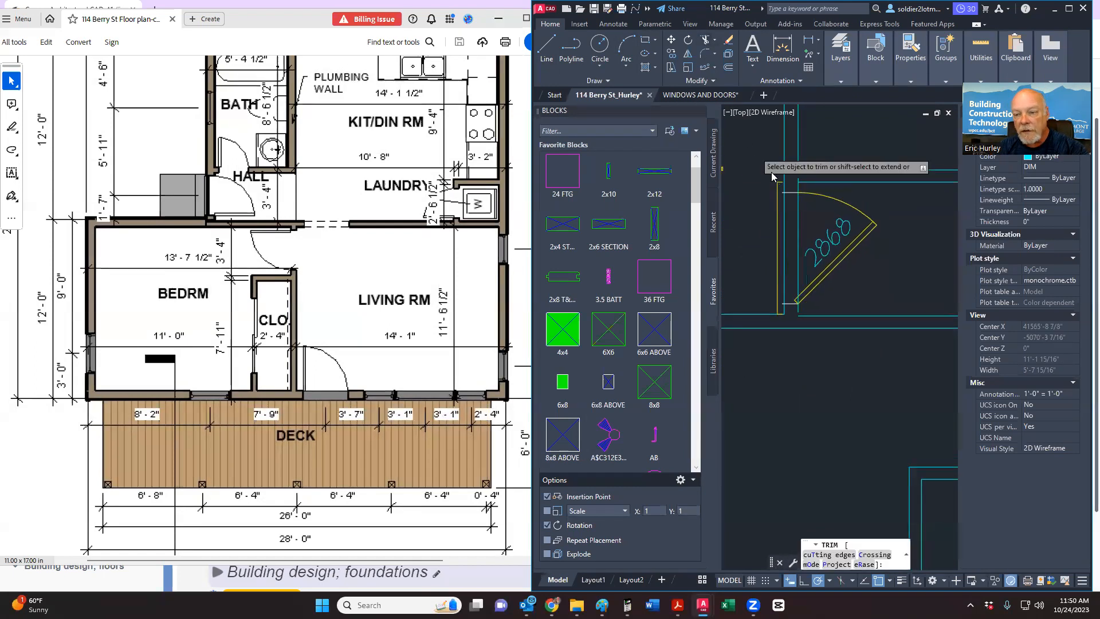
Step: Move the yellow jamb lines to the right so they align with the 2868 door
scroll(782, 179, up, 3)
scroll(786, 182, down, 3)
scroll(780, 322, up, 3)
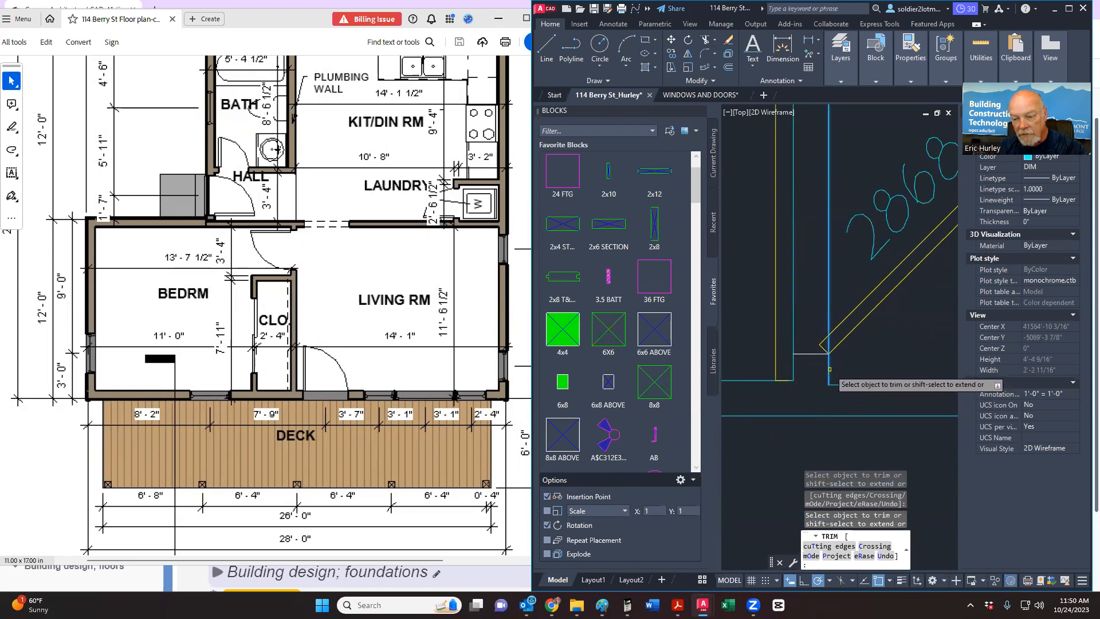
scroll(829, 406, down, 3)
scroll(831, 189, up, 3)
scroll(819, 240, down, 3)
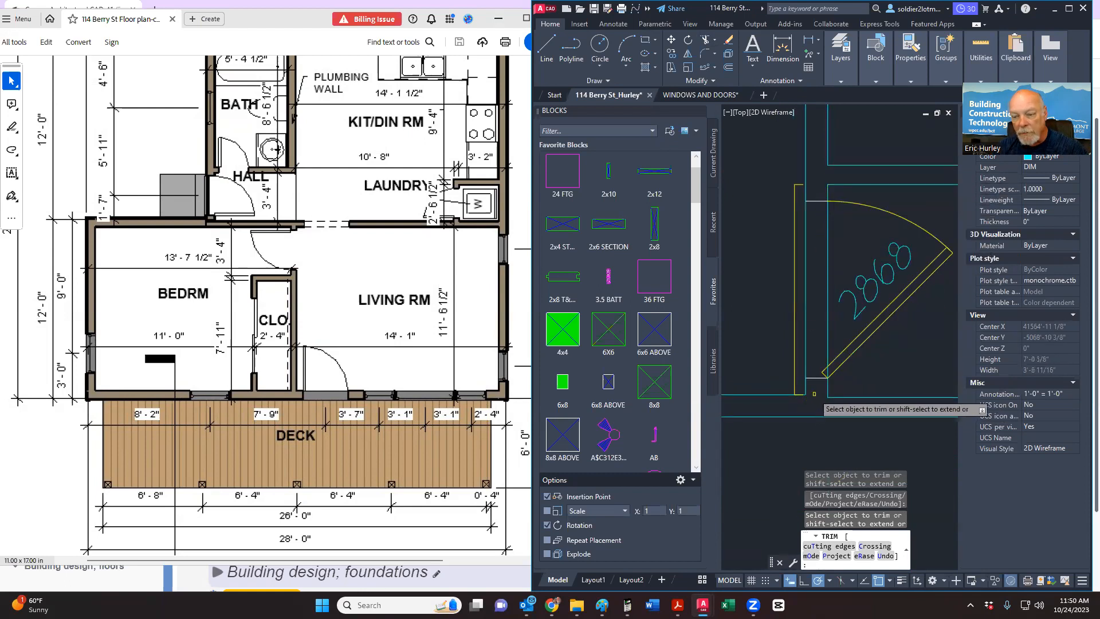
scroll(805, 402, up, 3)
scroll(805, 403, down, 3)
key(Escape)
click(779, 403)
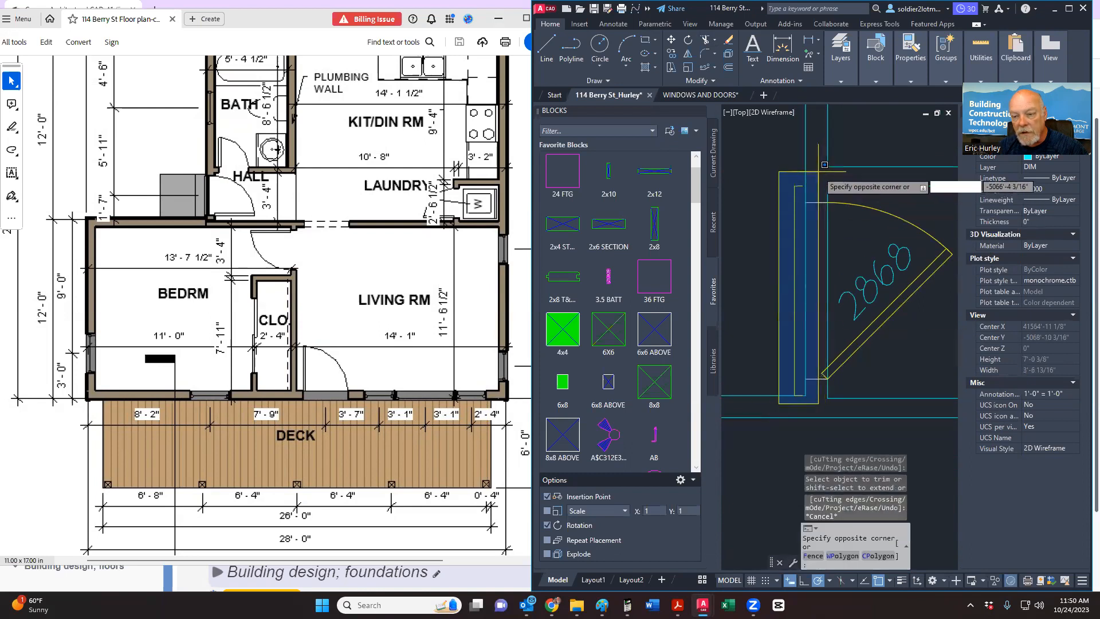
click(853, 144)
right_click(821, 173)
click(849, 258)
scroll(779, 199, up, 3)
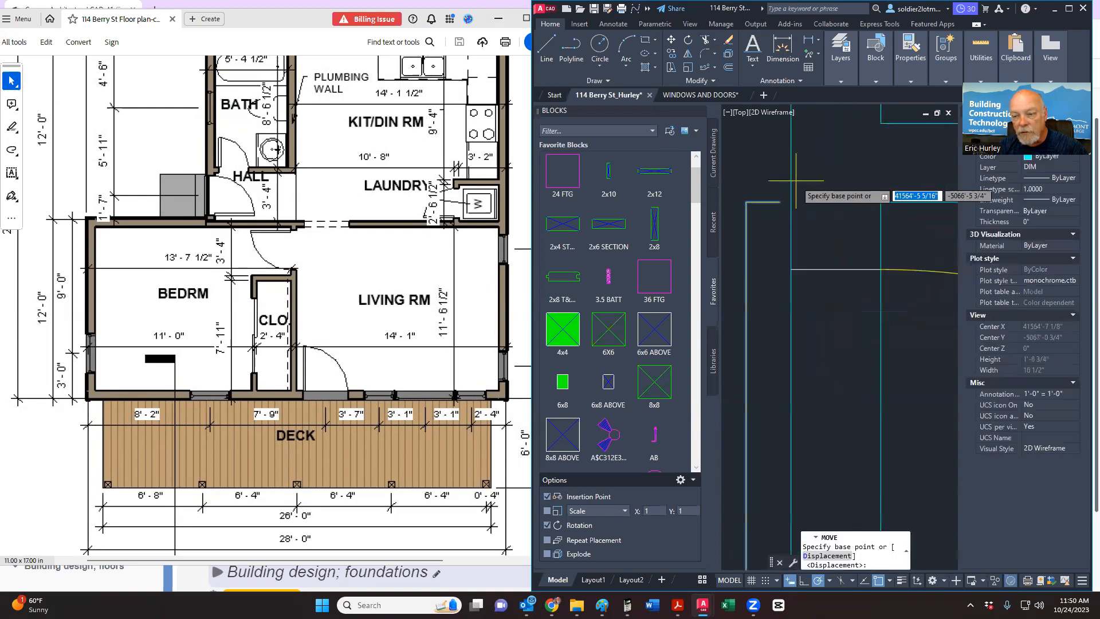
click(780, 201)
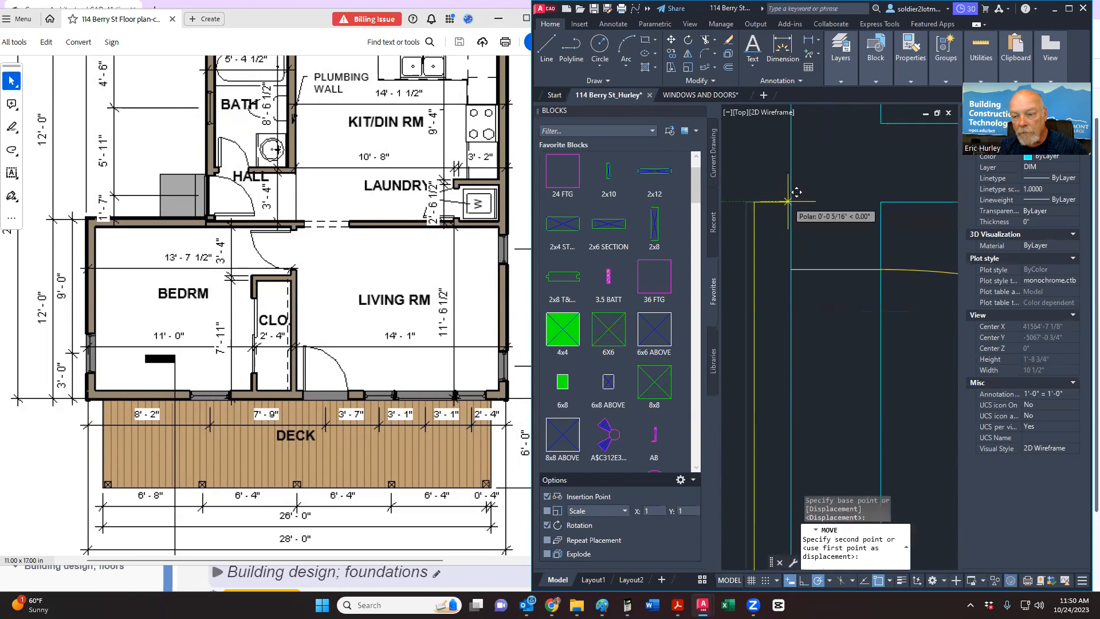
click(789, 201)
click(790, 201)
scroll(790, 201, down, 3)
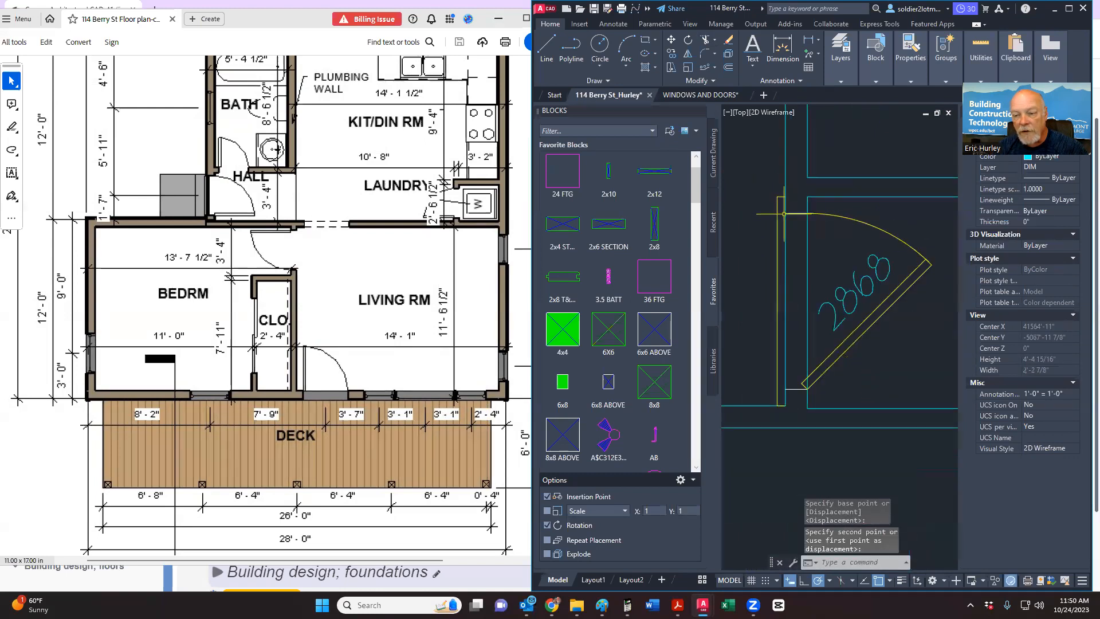
Step: Trim the wall lines and leftover jamb segment crossing the door opening
click(707, 40)
click(808, 269)
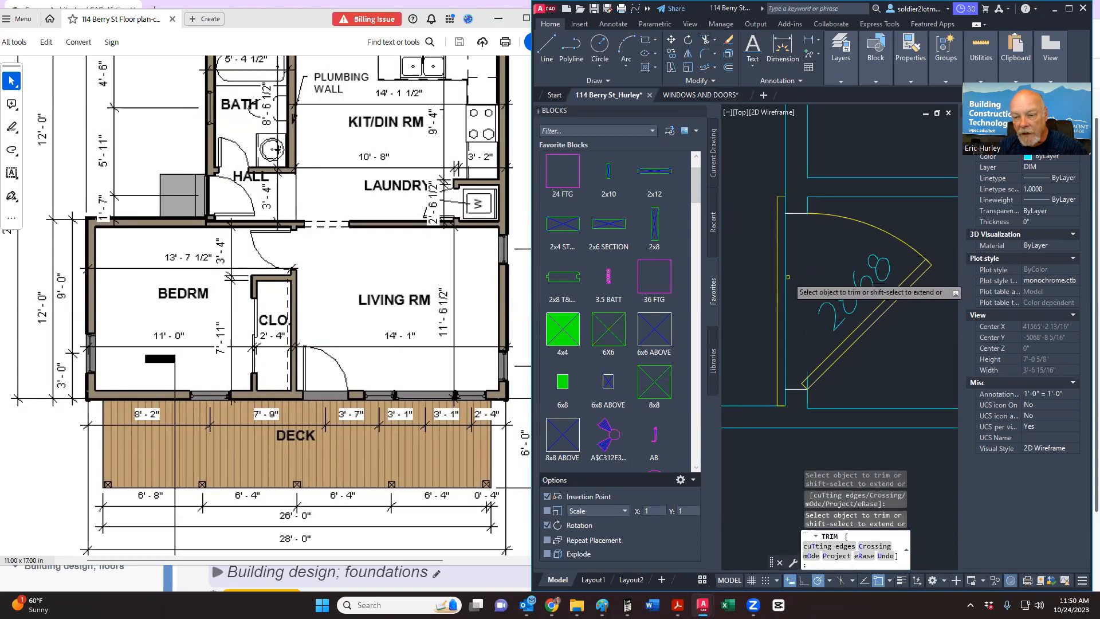
click(786, 279)
scroll(810, 393, up, 5)
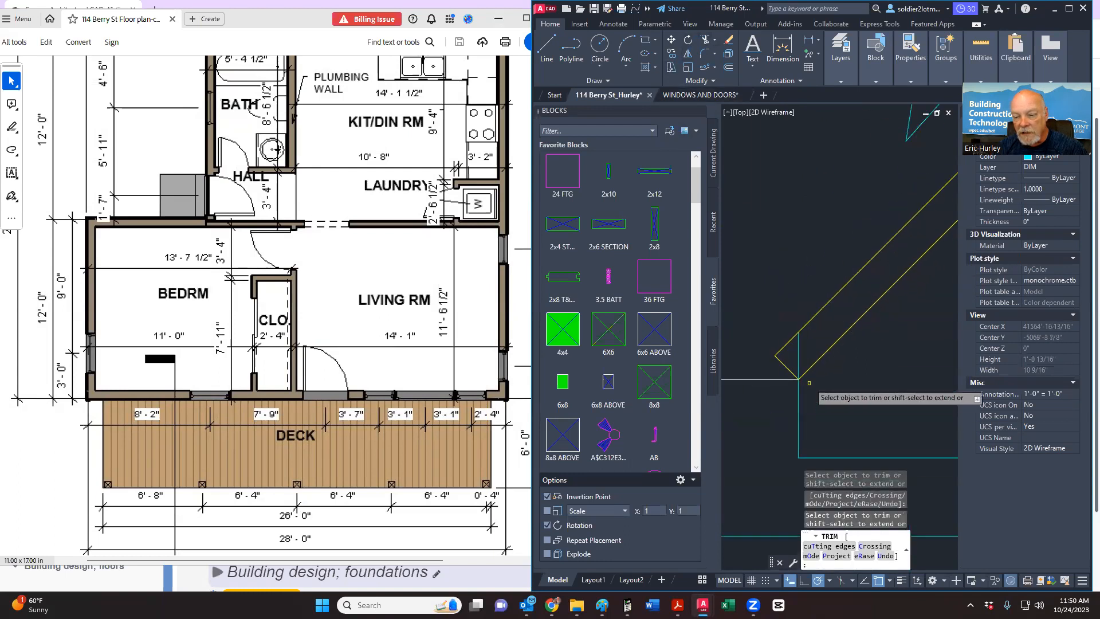
click(799, 350)
scroll(820, 366, down, 7)
key(Escape)
scroll(860, 347, down, 4)
middle_drag(860, 349, 817, 352)
scroll(781, 350, up, 5)
scroll(782, 350, down, 5)
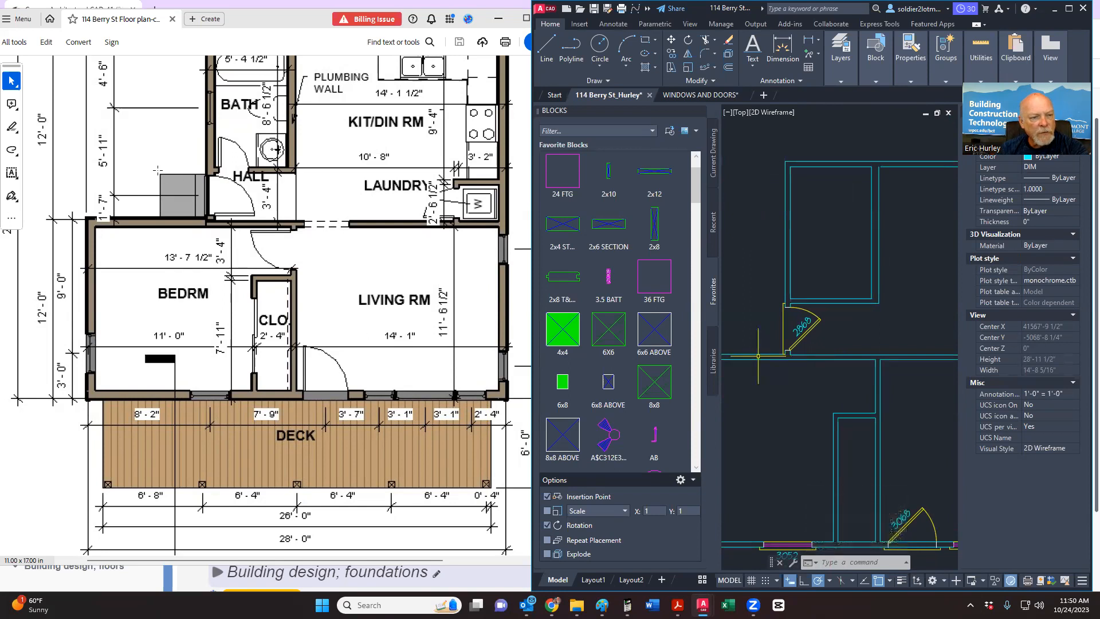
Step: Offset the wall line 5'11" upward to create a parallel copy above it
scroll(191, 258, up, 3)
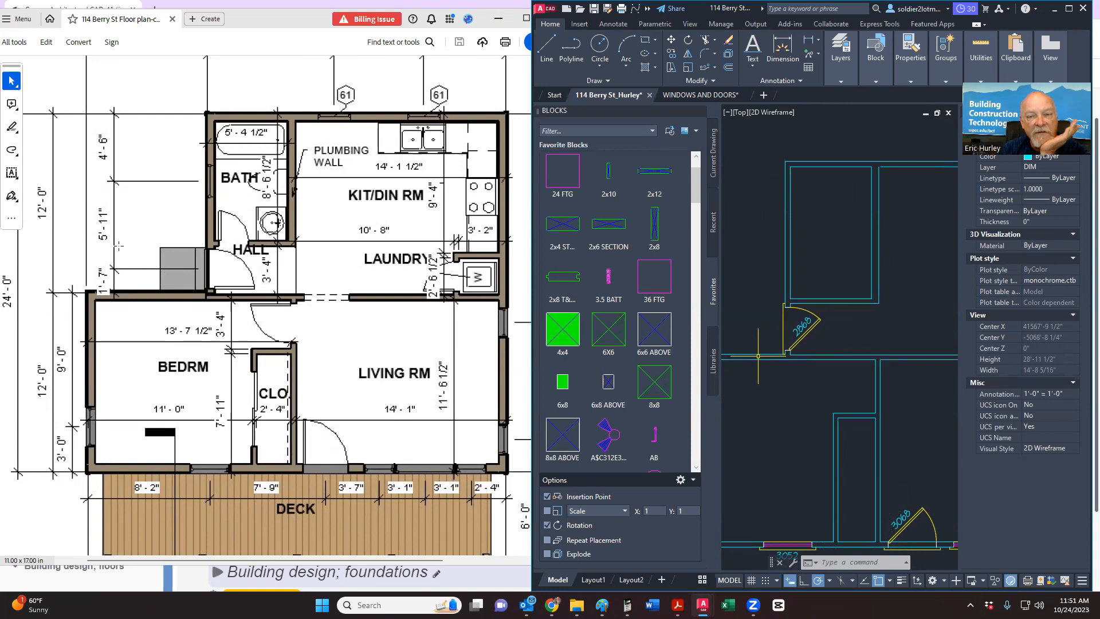
click(727, 69)
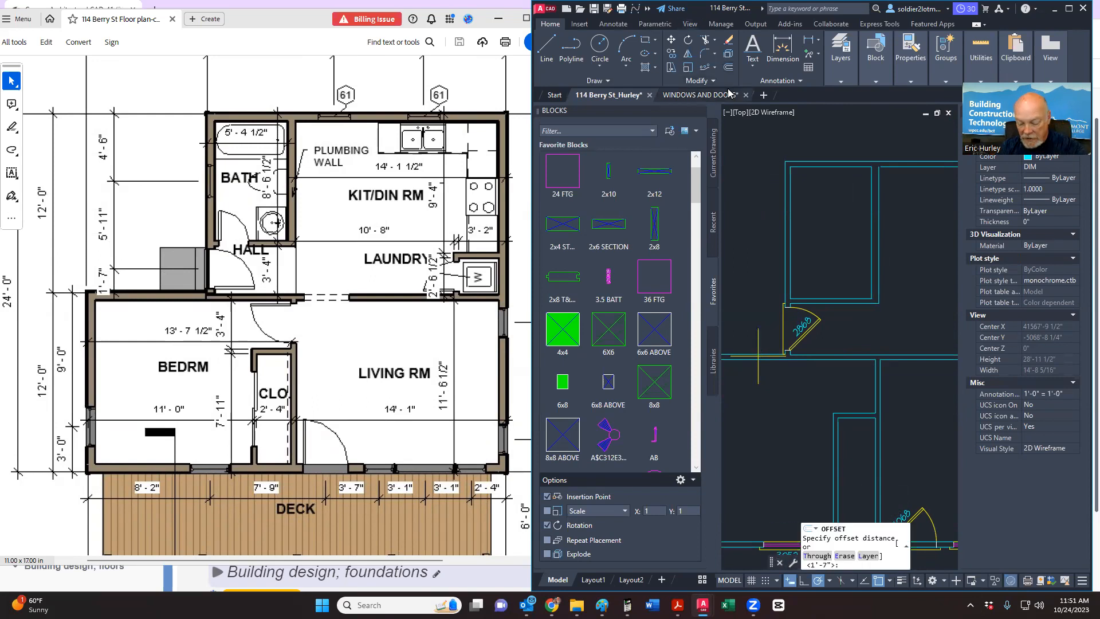
mouse_move(730, 94)
key(Return)
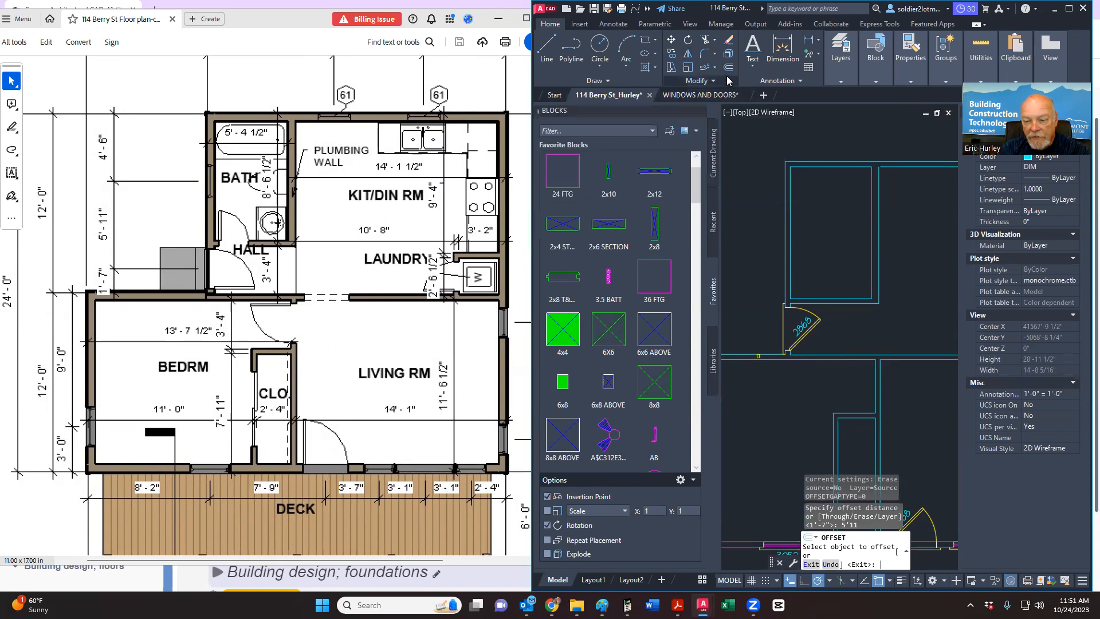
click(759, 355)
click(759, 296)
key(Escape)
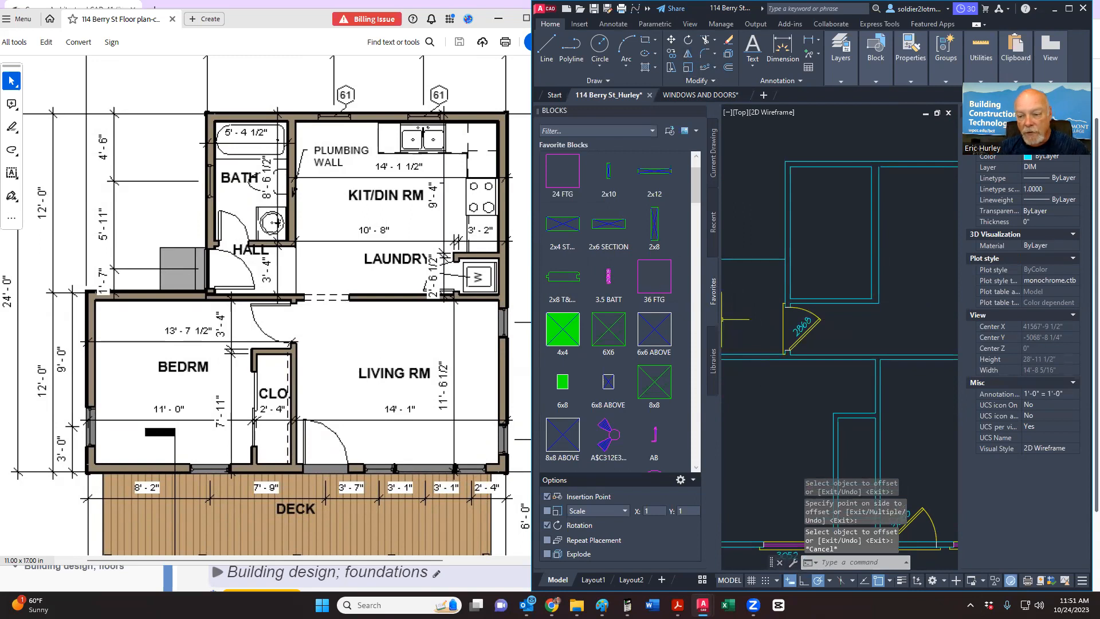
middle_drag(789, 340, 794, 167)
scroll(795, 394, up, 6)
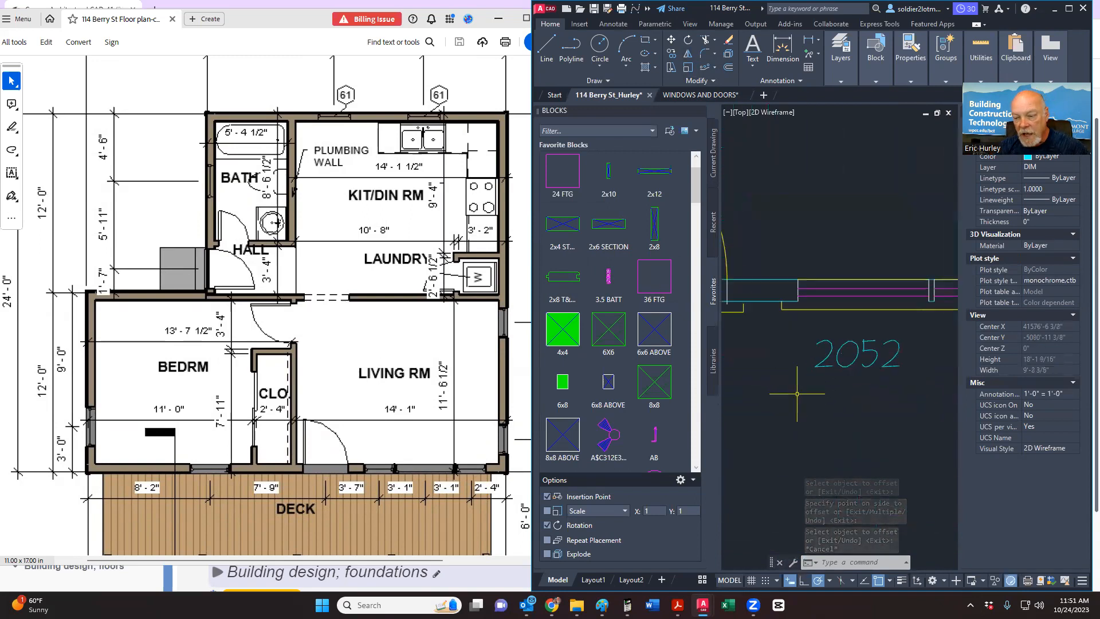
scroll(901, 414, down, 10)
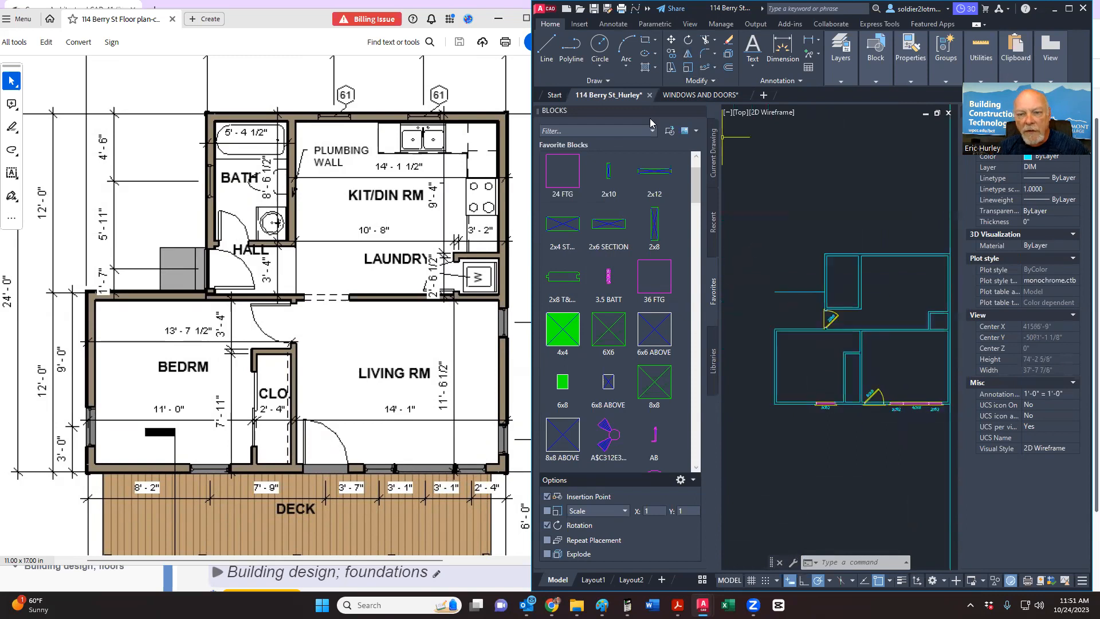
click(687, 95)
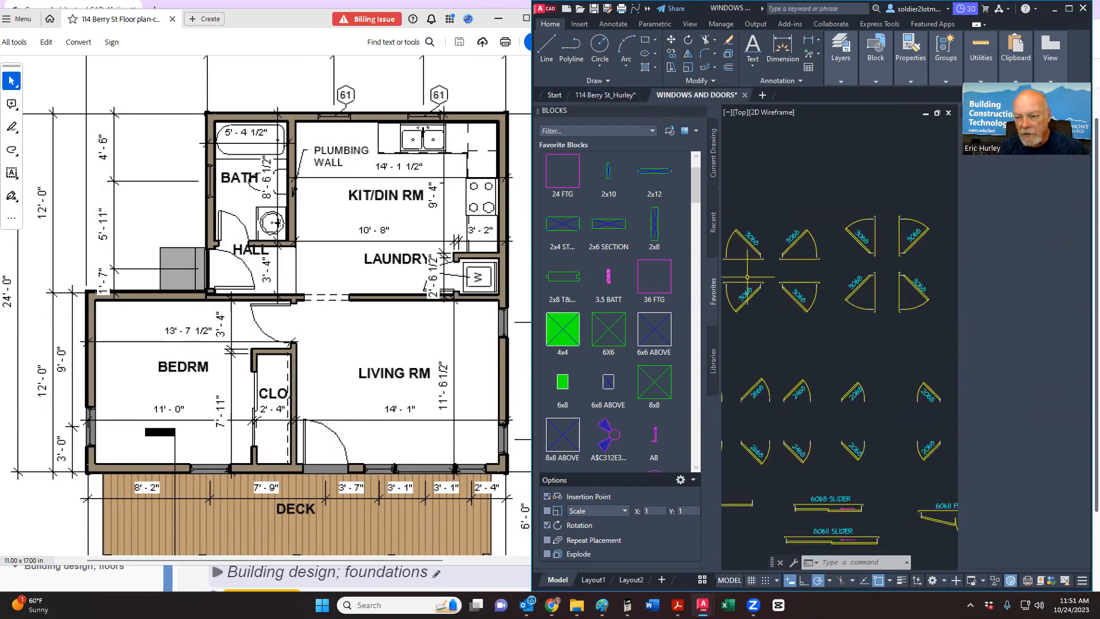
scroll(855, 308, down, 8)
scroll(815, 321, down, 4)
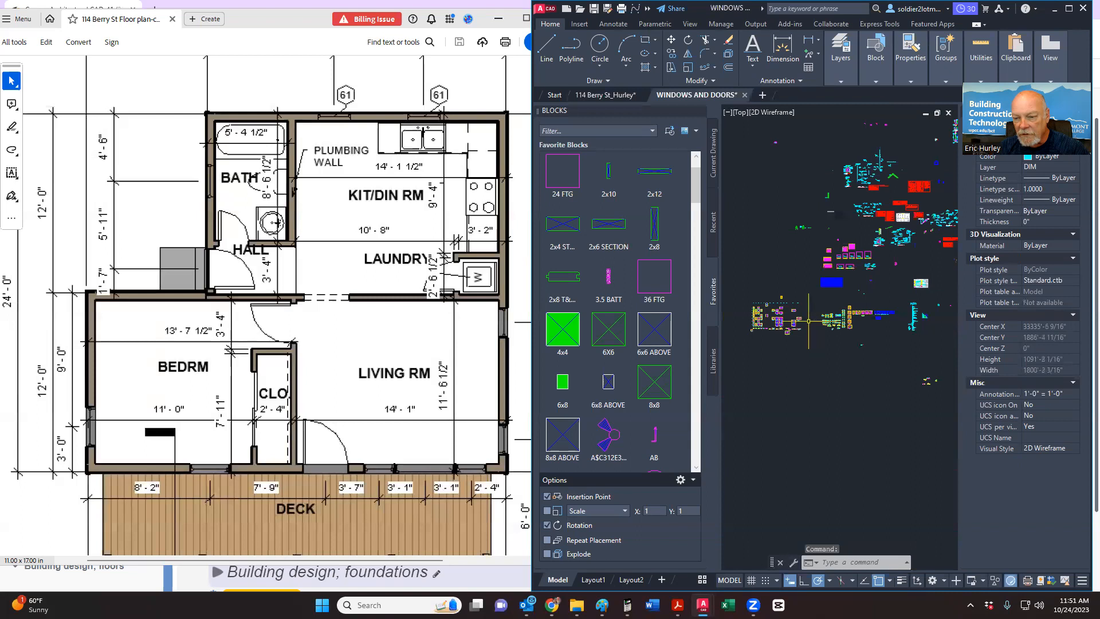
scroll(756, 323, up, 10)
scroll(808, 404, up, 6)
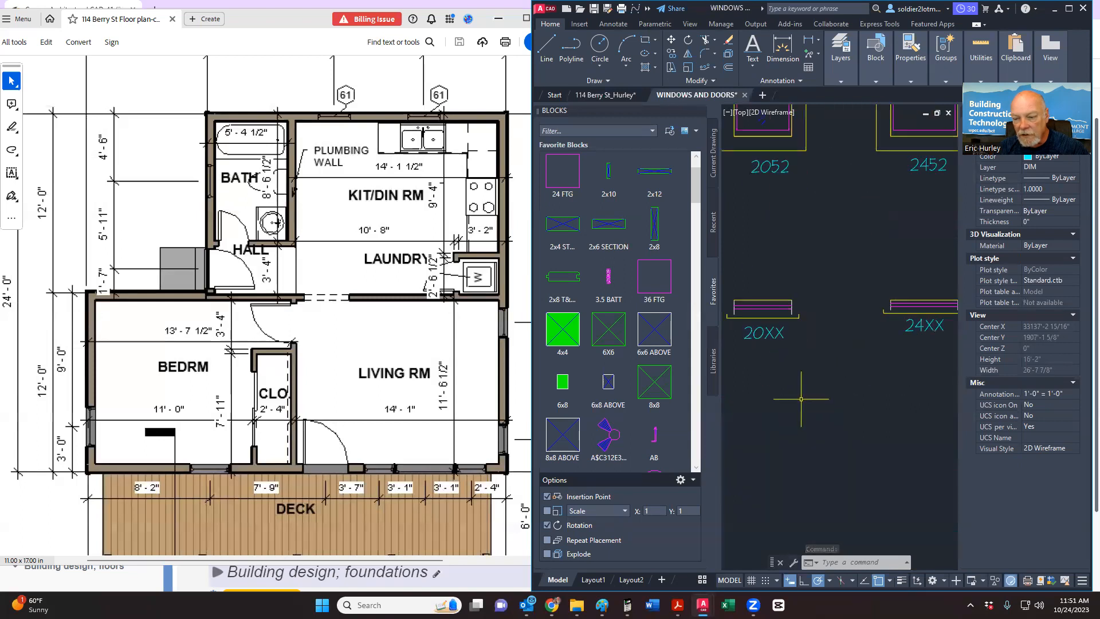
click(747, 367)
click(848, 291)
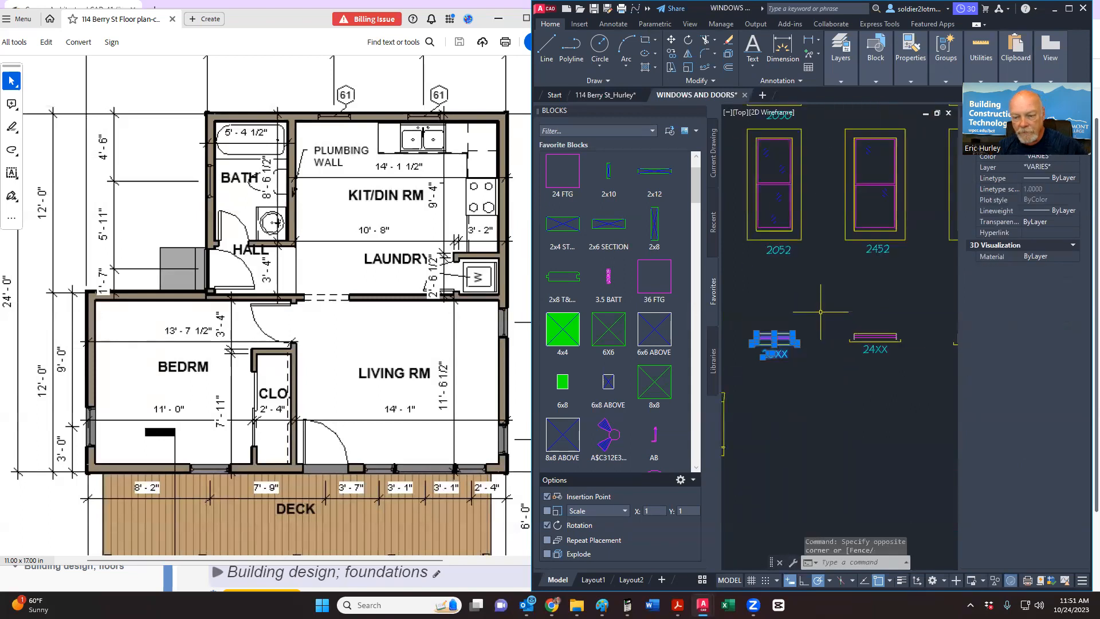
key(ctrl+c)
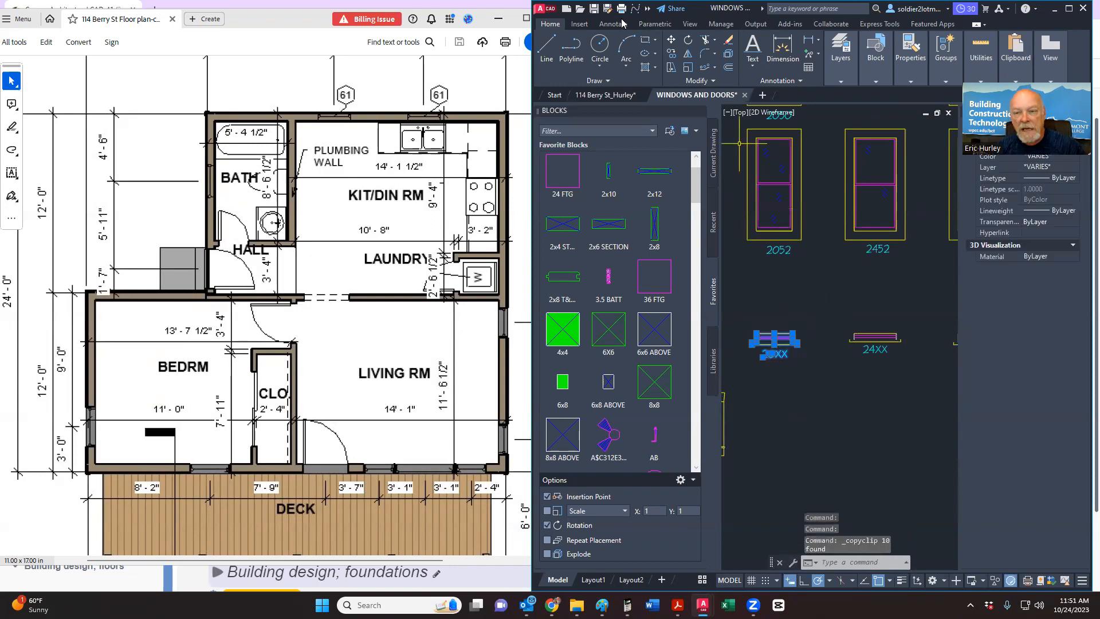
click(606, 94)
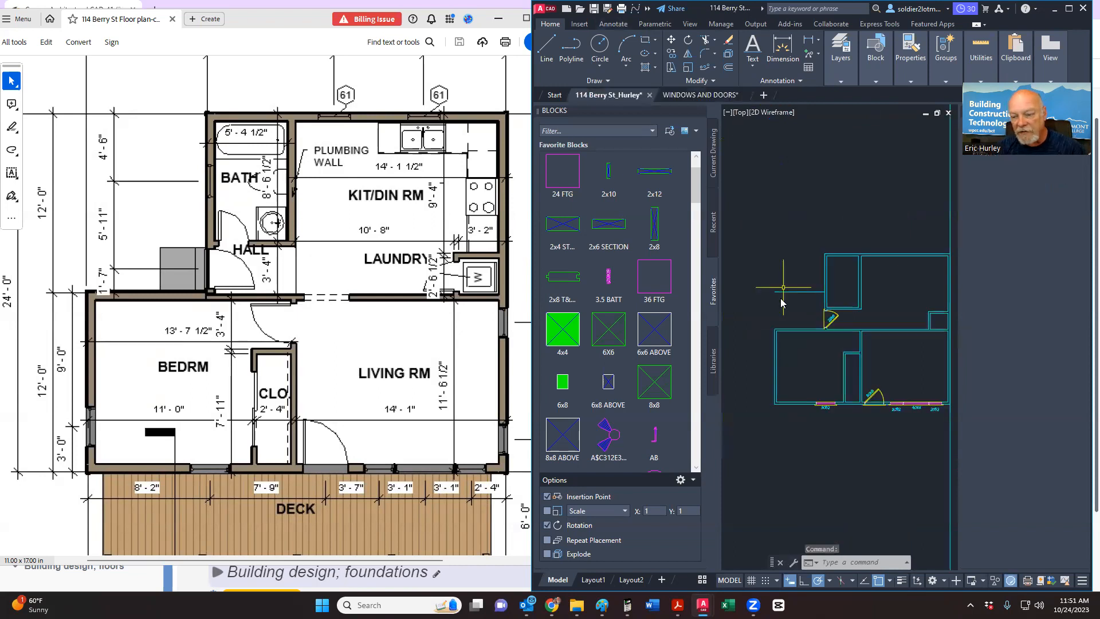
Step: Paste the 20XX tag beside the door and change its value to 2030 TEMP
key(ctrl+v)
click(757, 293)
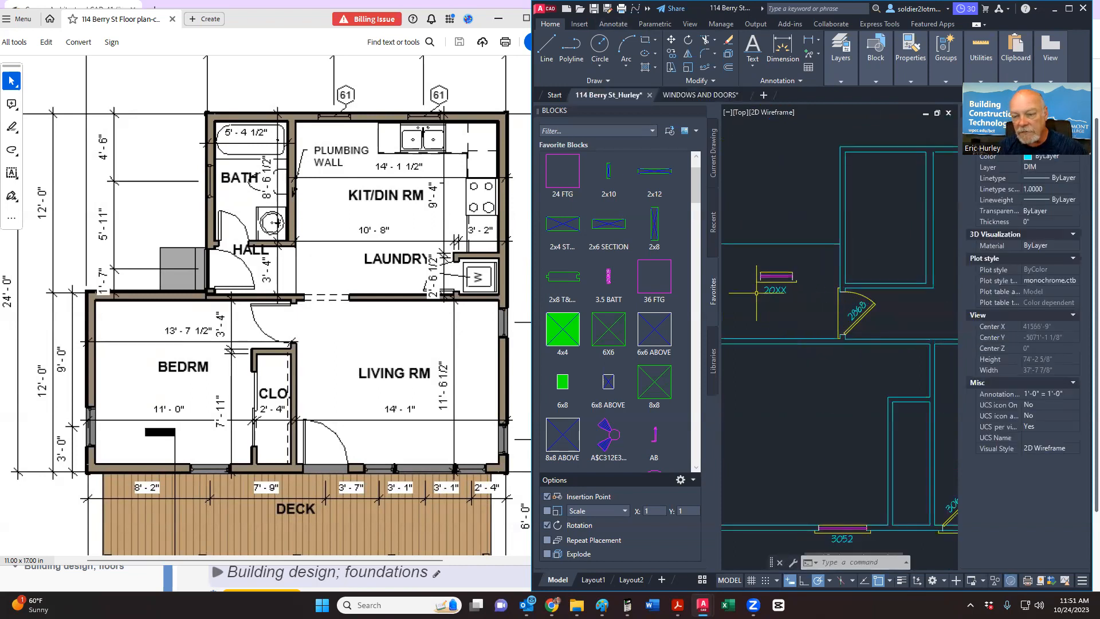
click(775, 289)
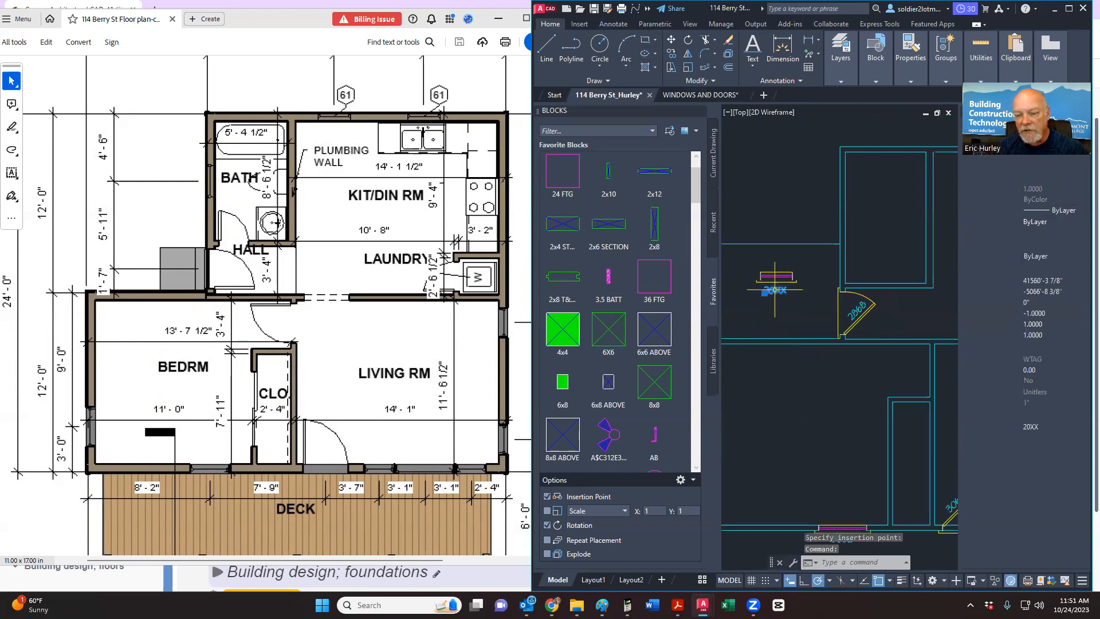
double_click(758, 301)
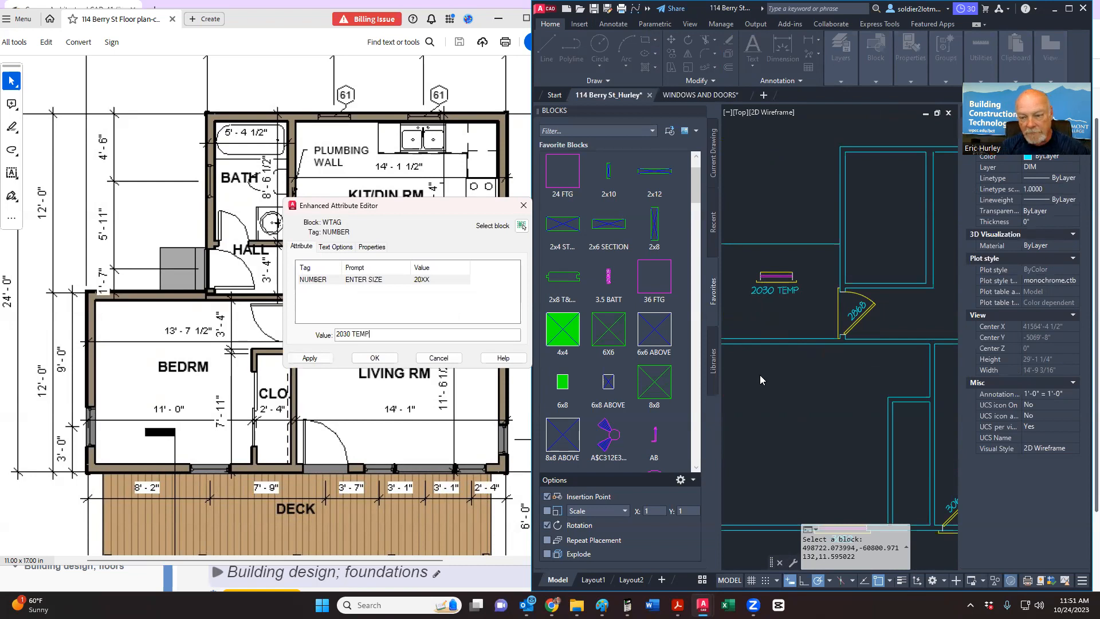
click(390, 361)
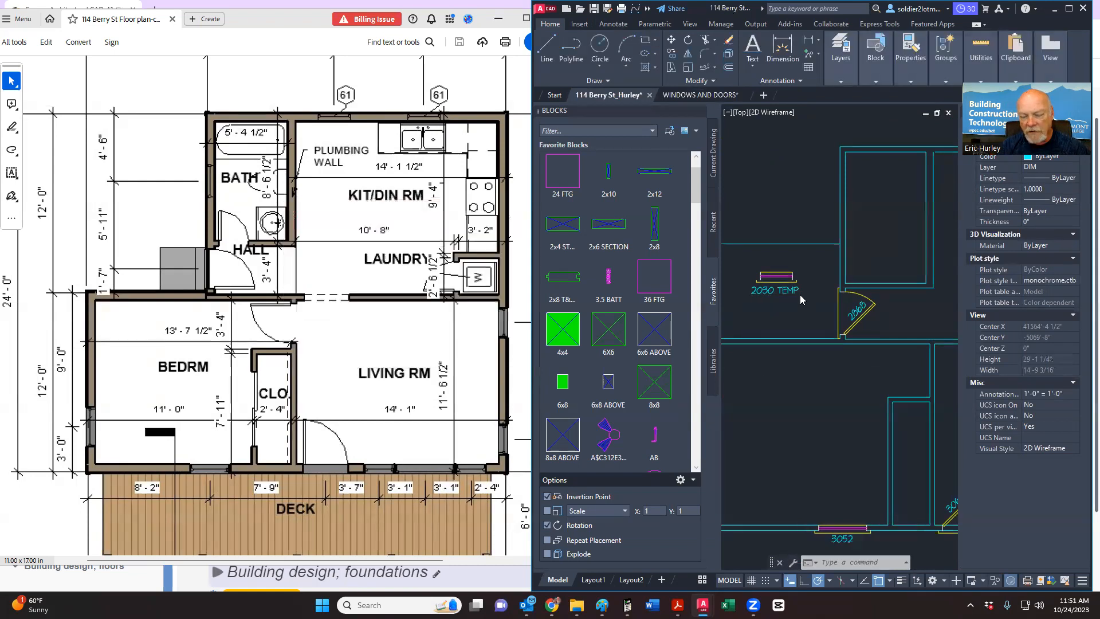
scroll(788, 285, up, 2)
scroll(788, 284, down, 2)
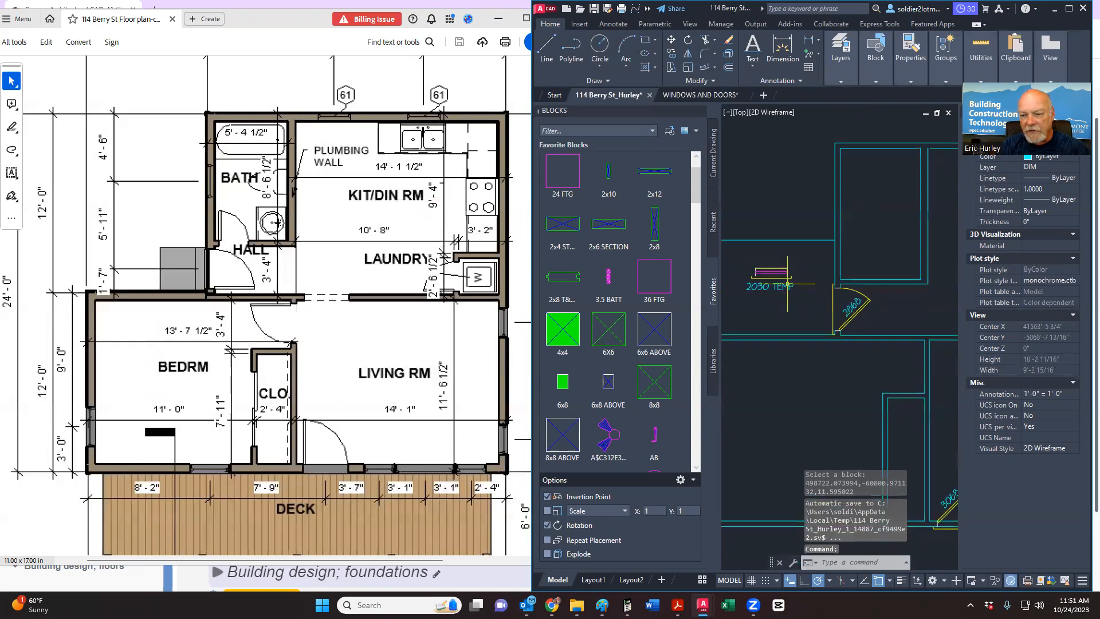
Step: Rotate the 2030 TEMP window block 270° about its midpoint so it runs vertically
click(738, 303)
click(812, 262)
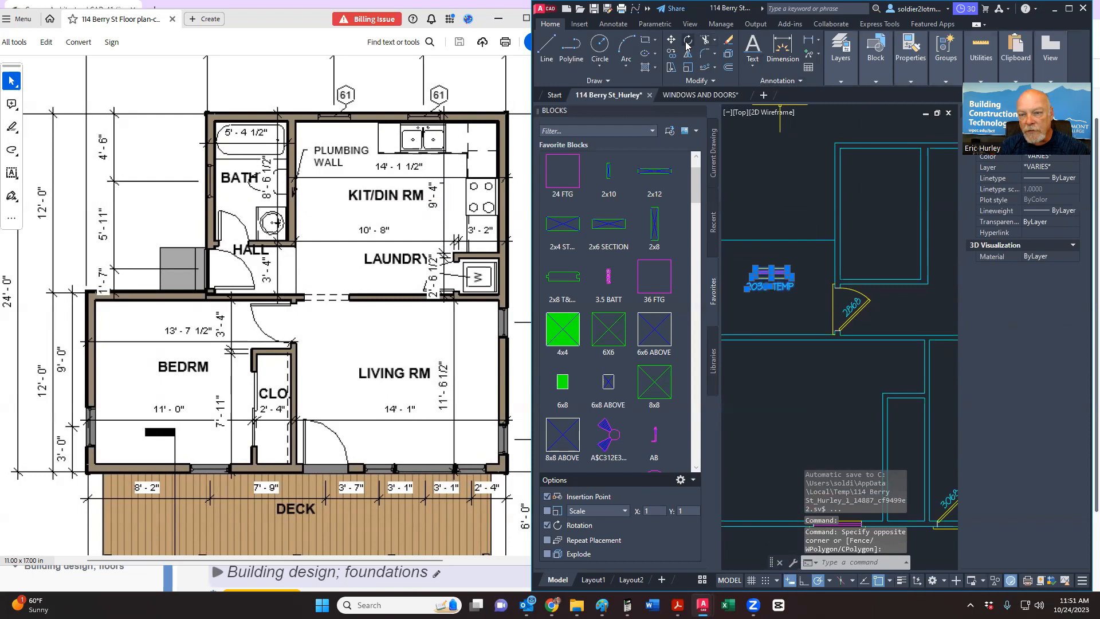
right_click(764, 213)
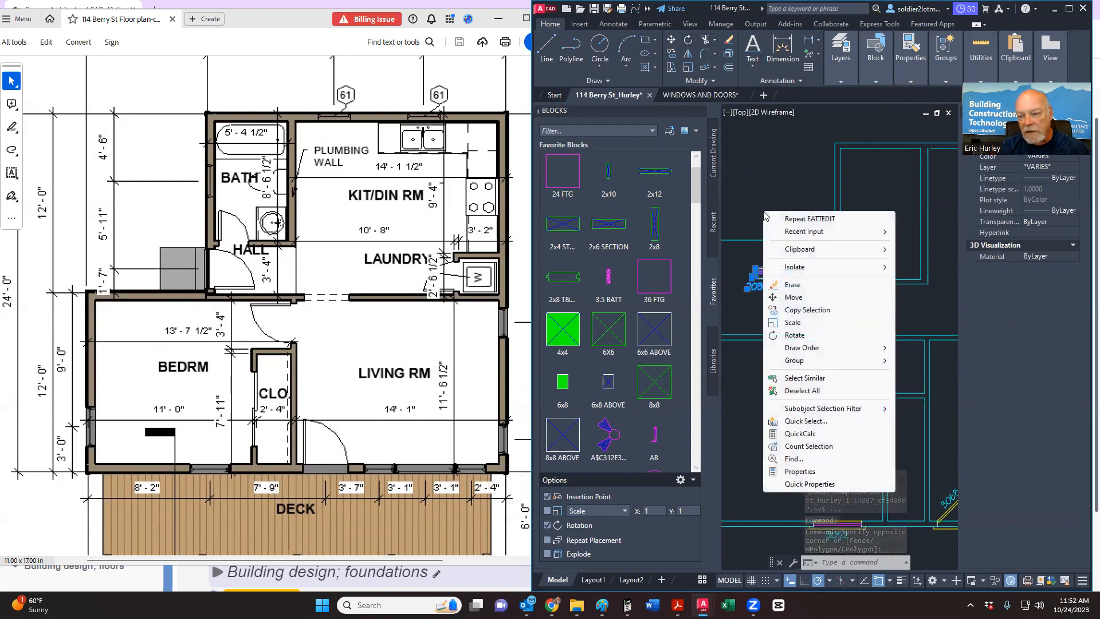
click(797, 335)
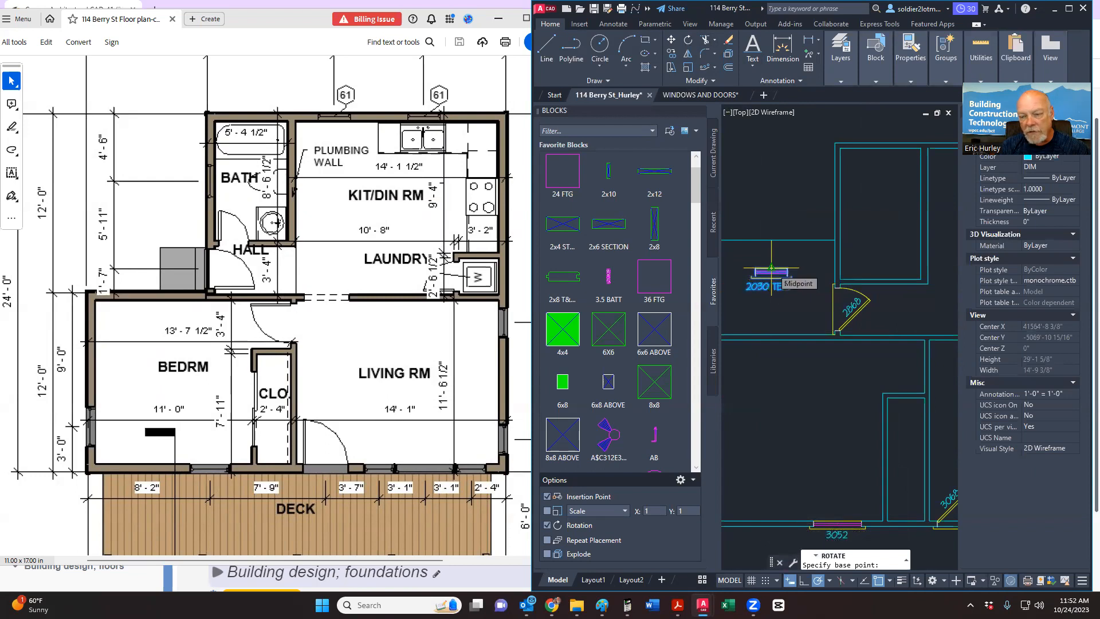
click(771, 268)
click(776, 338)
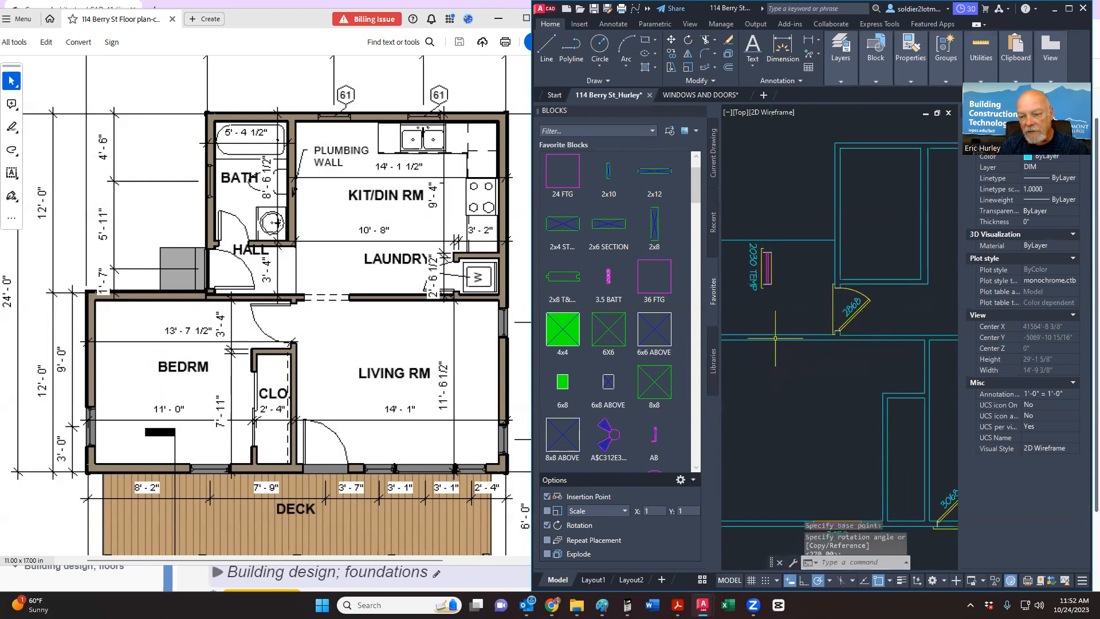
Step: Reselect the rotated 2030 TEMP block and start moving it beside the vertical wall
middle_drag(745, 298, 740, 317)
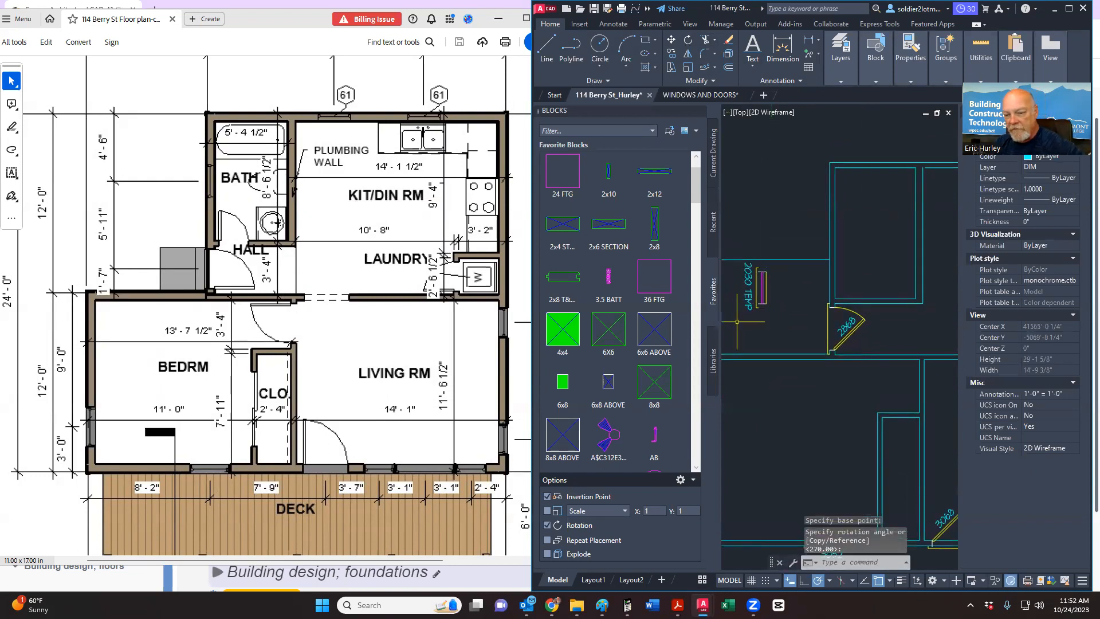
click(738, 324)
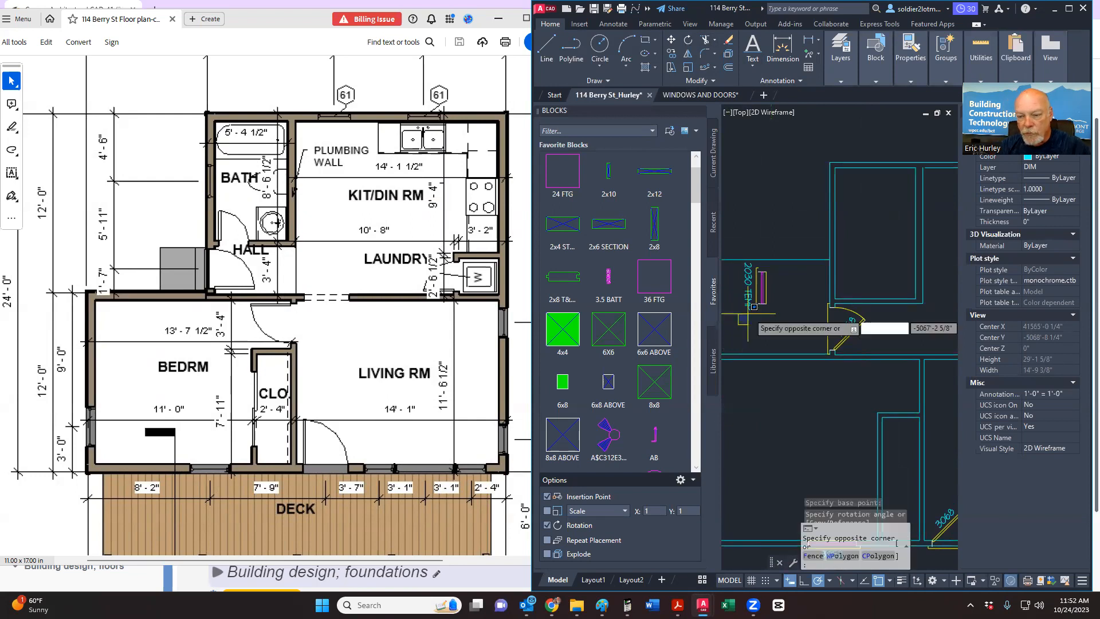
click(788, 241)
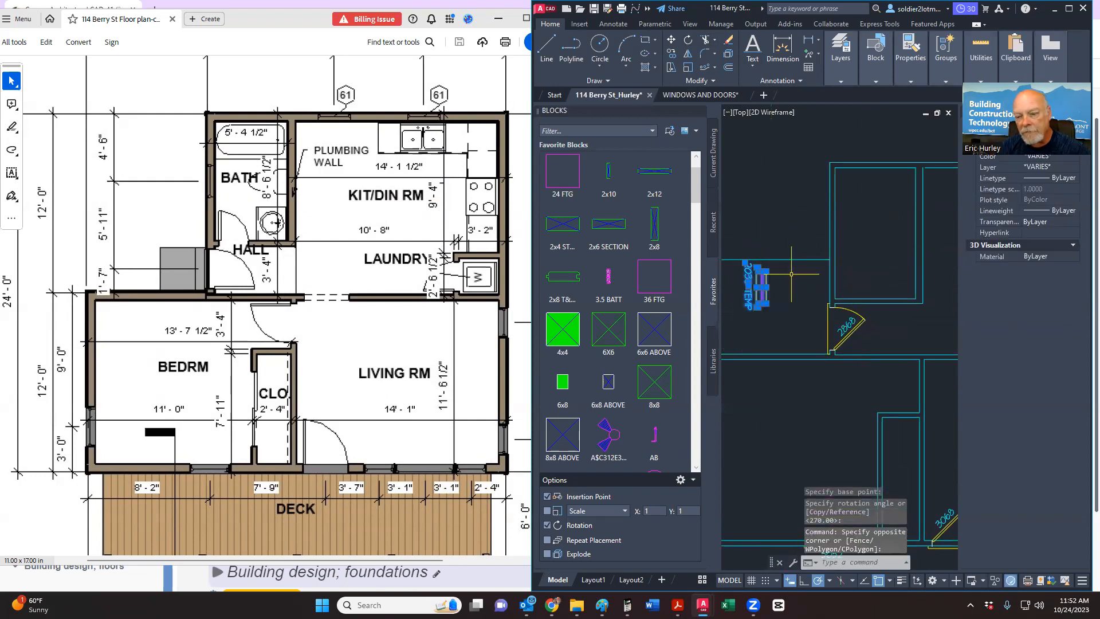
key(Escape)
click(807, 260)
click(812, 253)
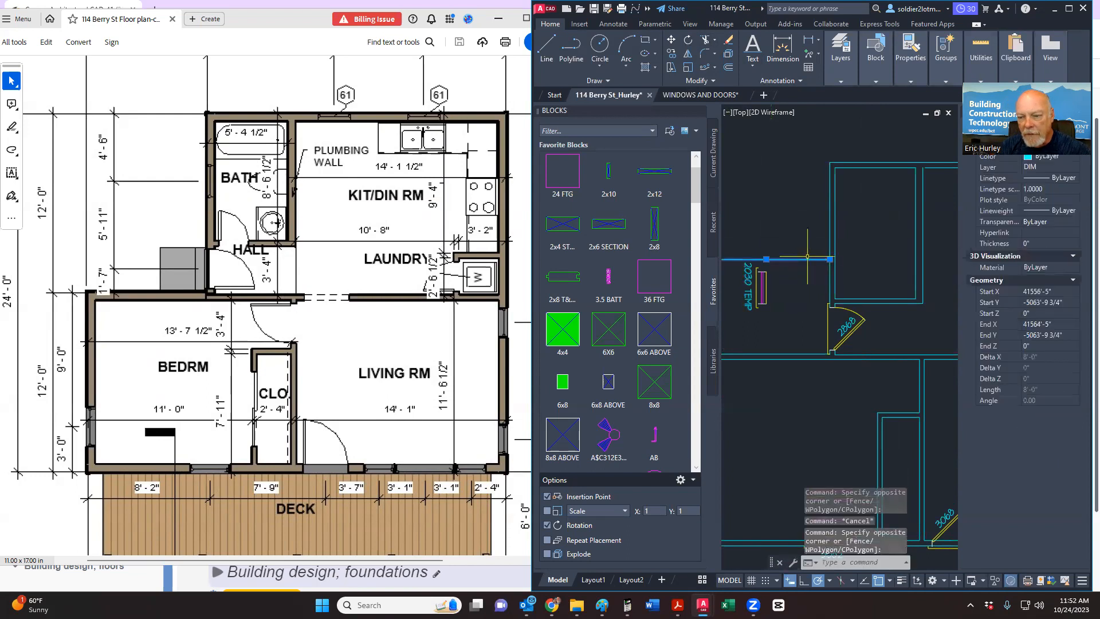
click(830, 260)
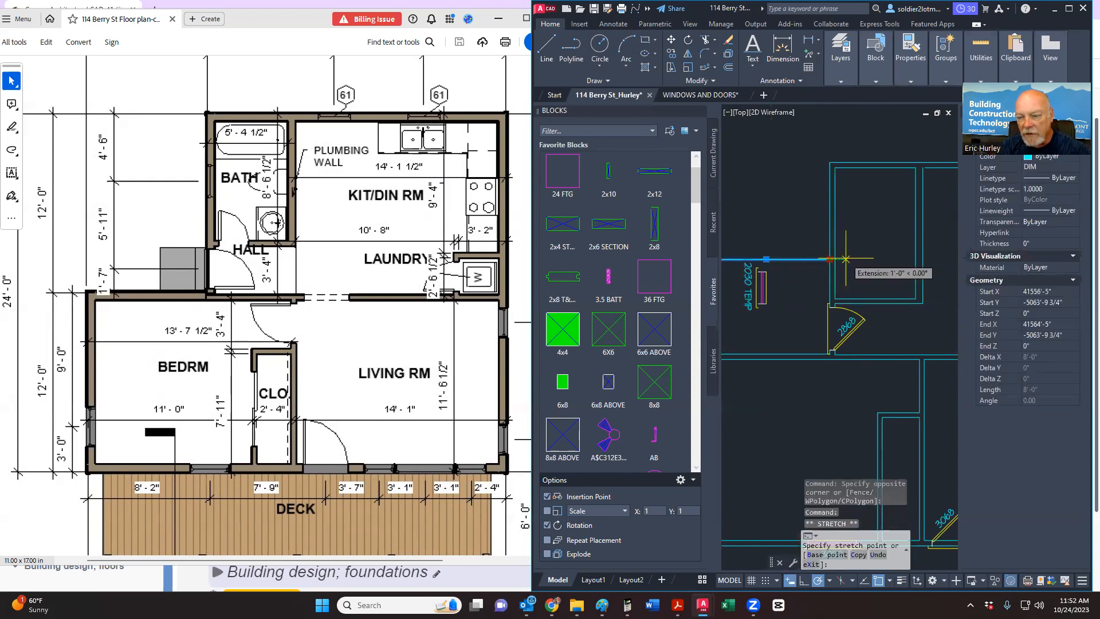
key(Escape)
click(735, 315)
click(778, 251)
right_click(779, 251)
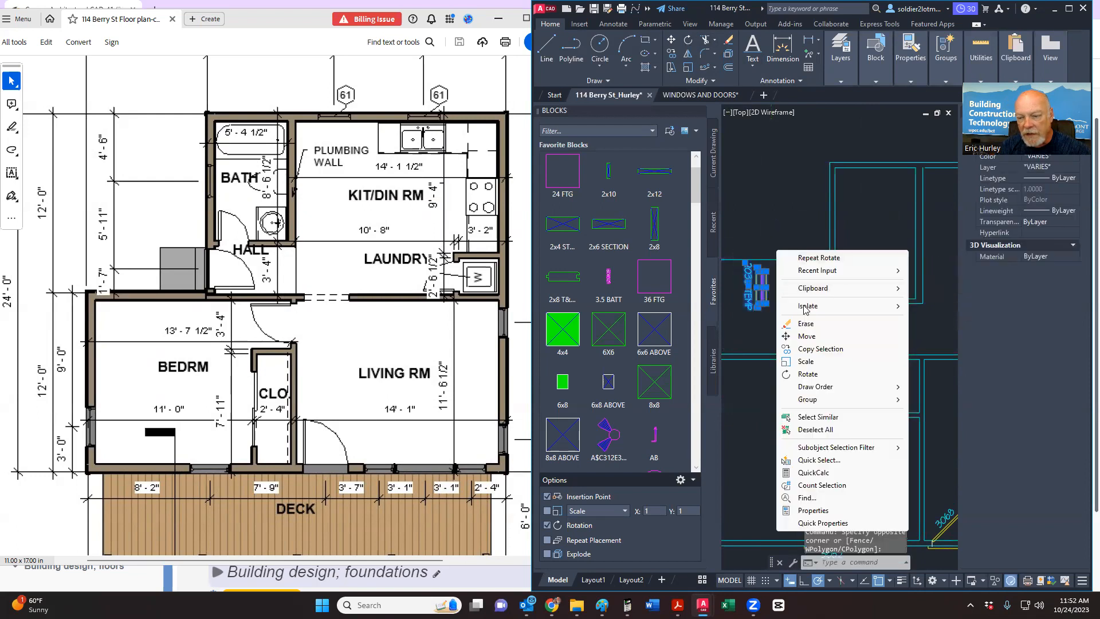
click(807, 336)
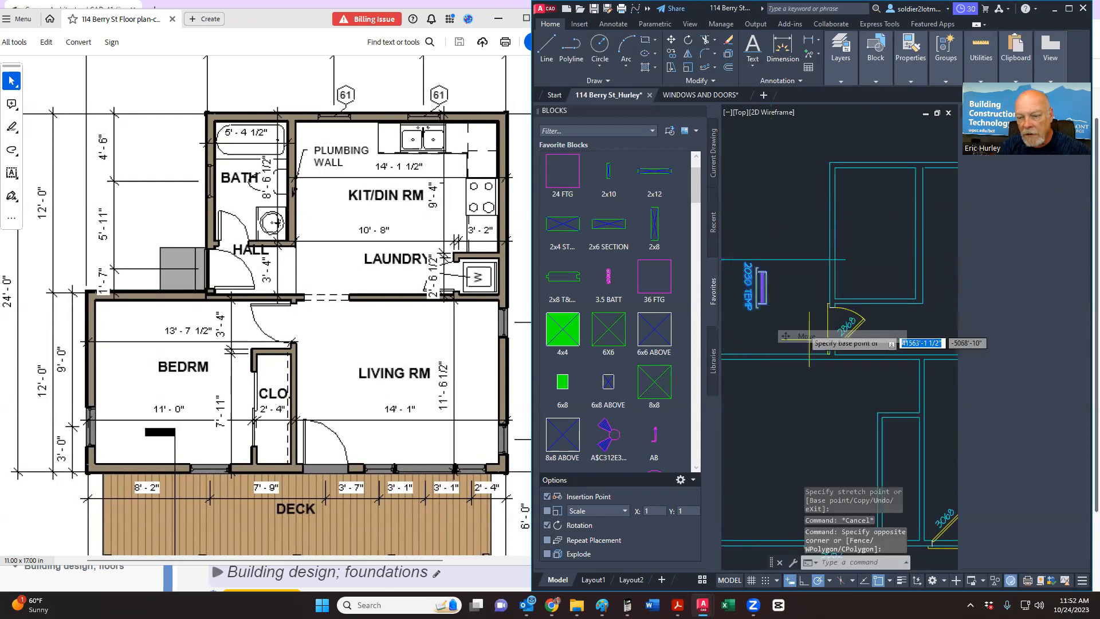
Step: Abandon the block move and delete the stray horizontal line above the tag
click(767, 292)
scroll(819, 272, up, 6)
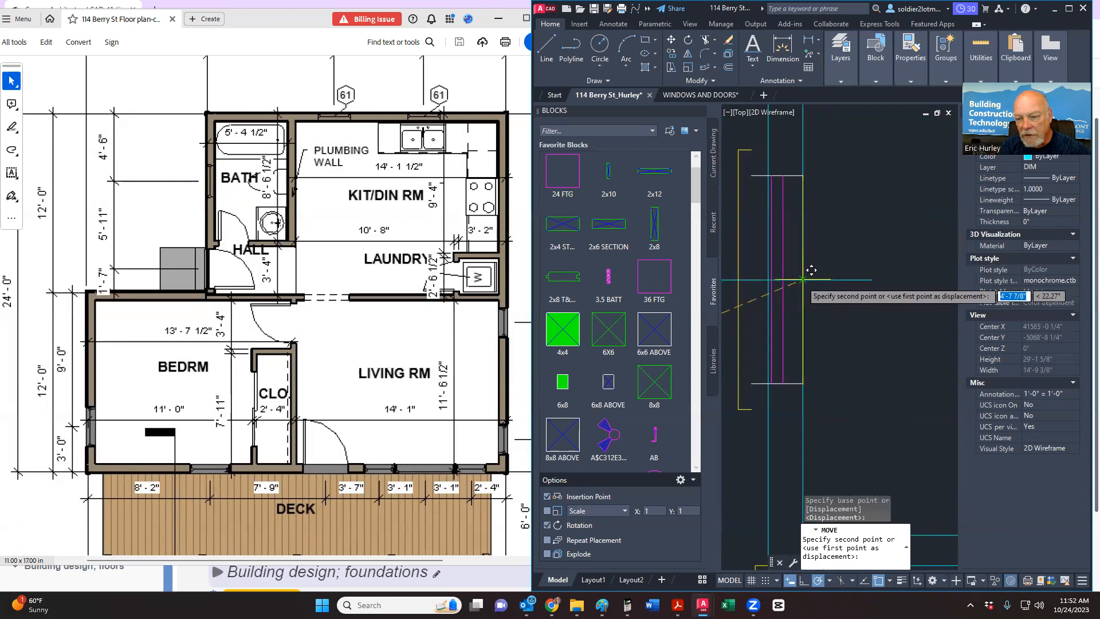
key(Escape)
click(872, 280)
key(Delete)
Step: Select the magenta window block and begin moving it from a base point
click(784, 231)
right_click(786, 232)
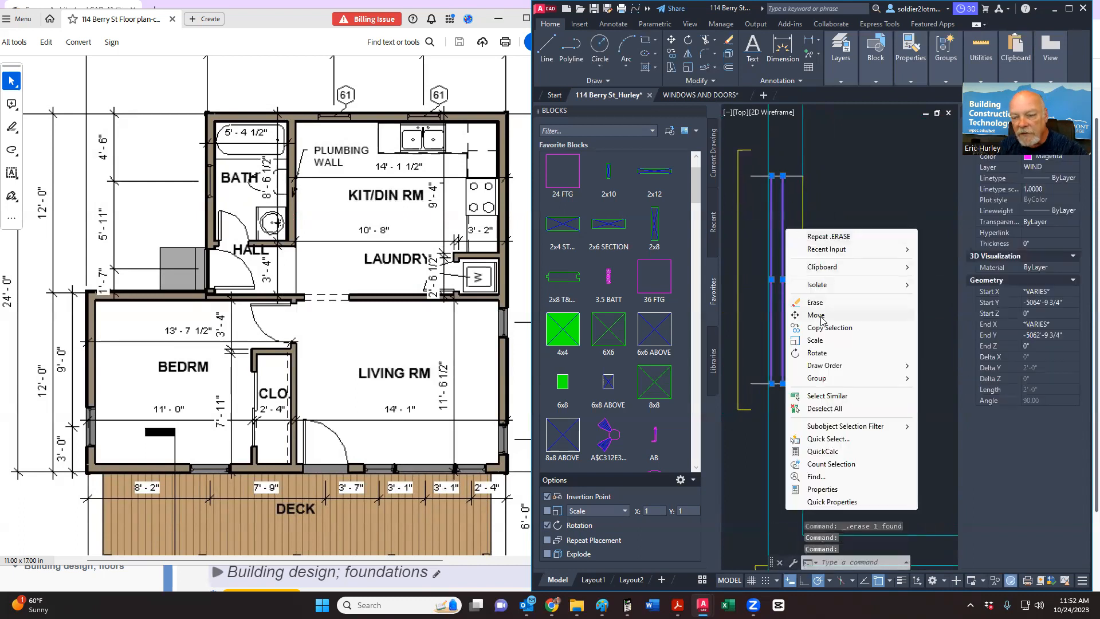
click(817, 315)
click(854, 291)
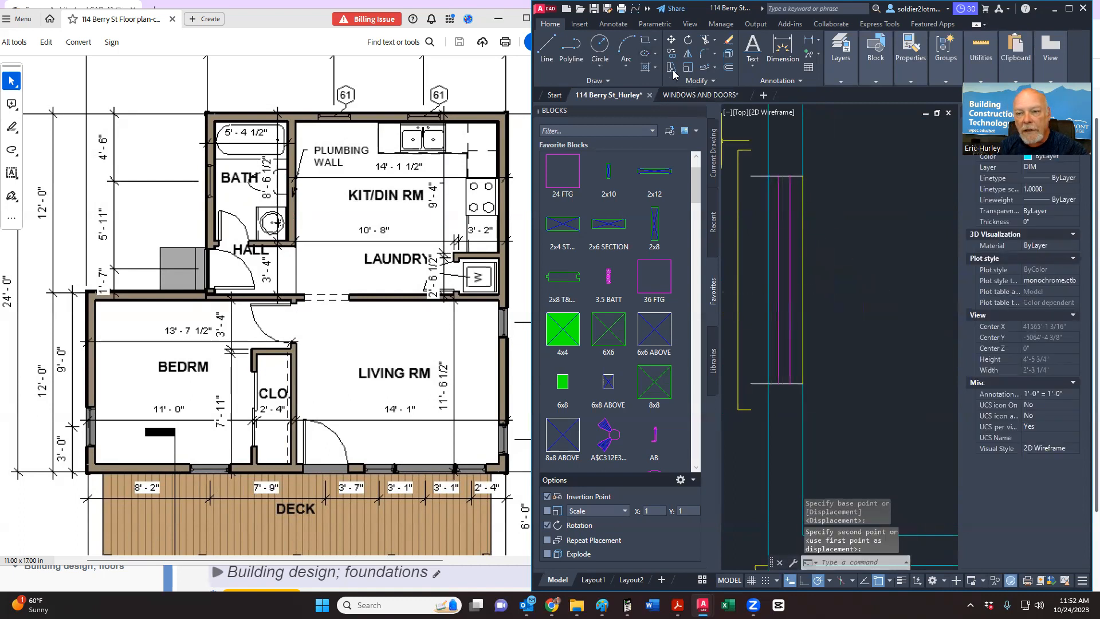
Step: Trim the wall line stubs across the window opening with a fence
click(706, 40)
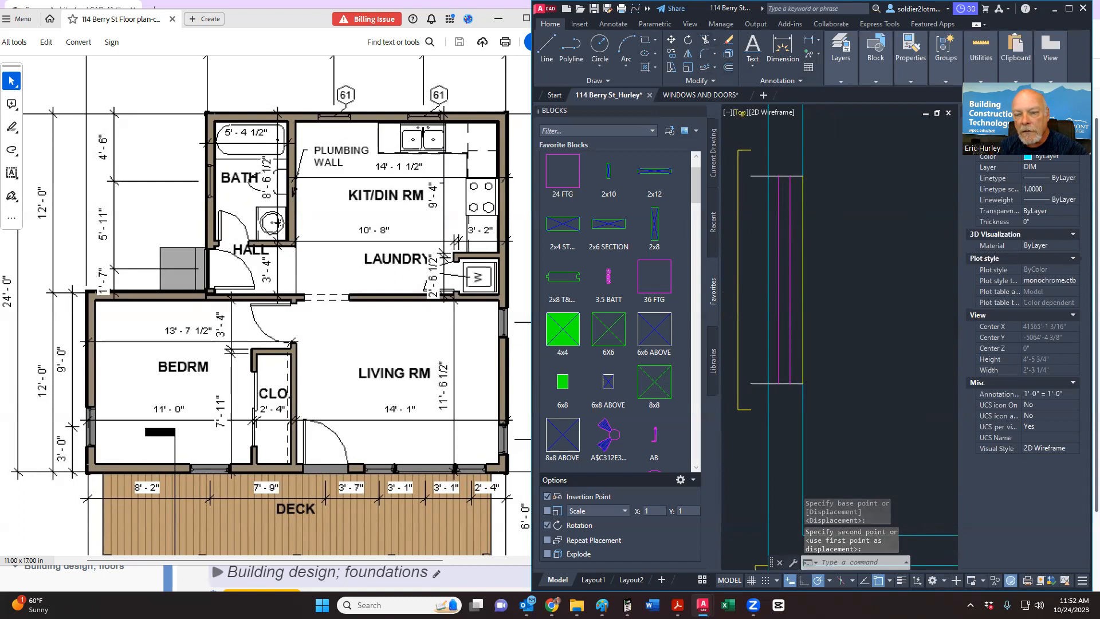
mouse_move(752, 167)
mouse_down()
mouse_move(774, 294)
mouse_move(761, 395)
mouse_up()
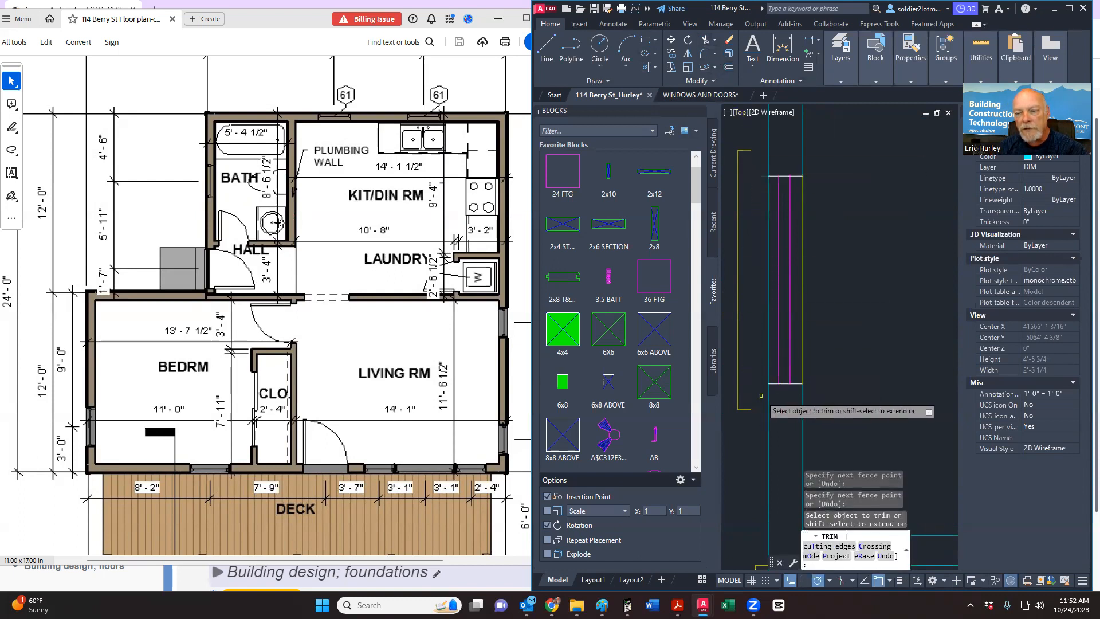
key(Escape)
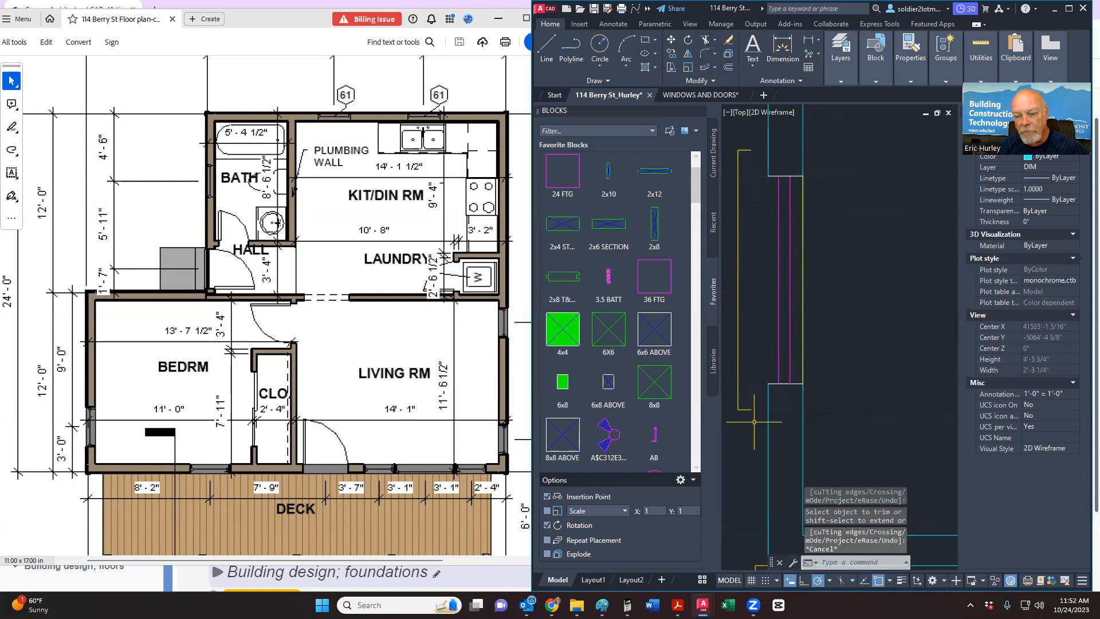
Step: Crossing-select the cleaned-up wall lines and move them into their new position
click(754, 422)
click(740, 210)
right_click(735, 138)
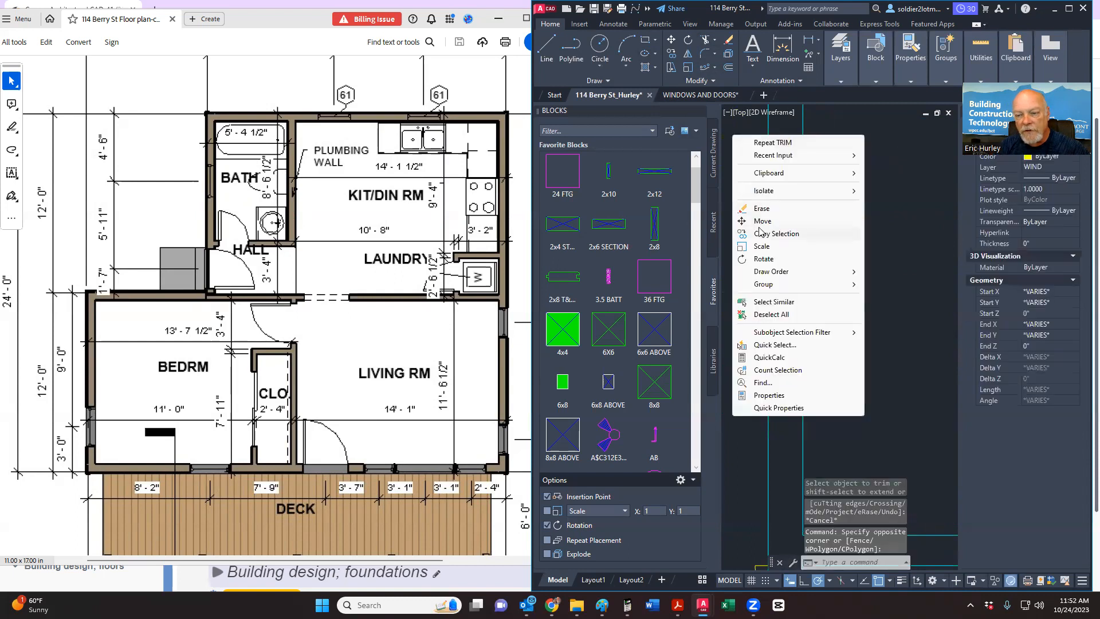
click(760, 222)
click(760, 150)
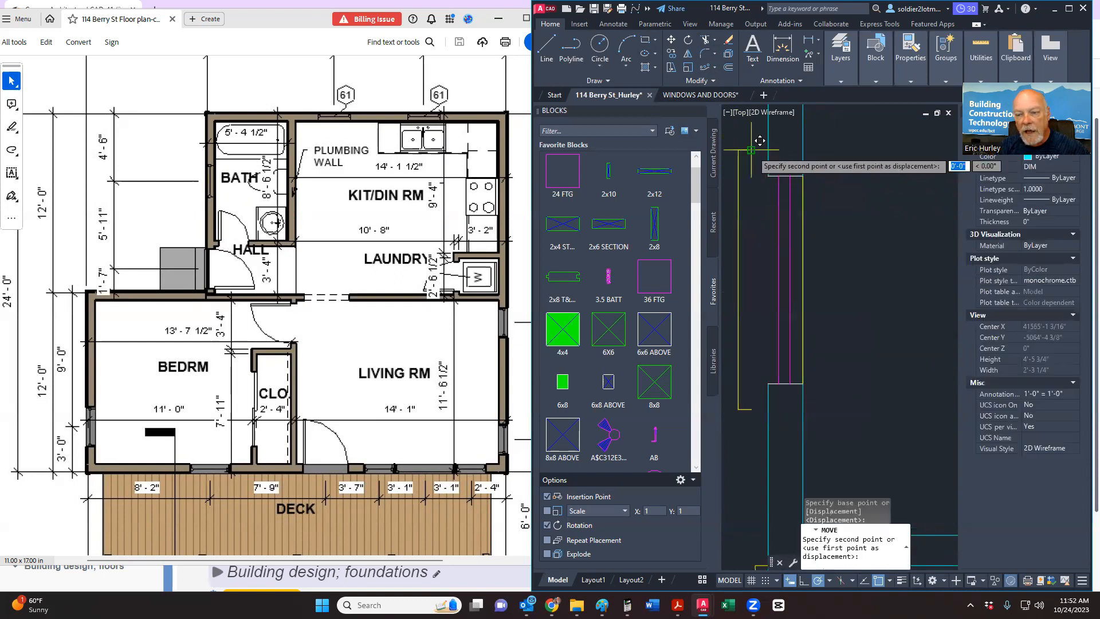
click(768, 143)
Step: Trim the leftover wall segment at the 2030 TEMP window opening
scroll(783, 279, down, 4)
scroll(783, 280, down, 1)
scroll(789, 289, down, 1)
scroll(901, 229, up, 2)
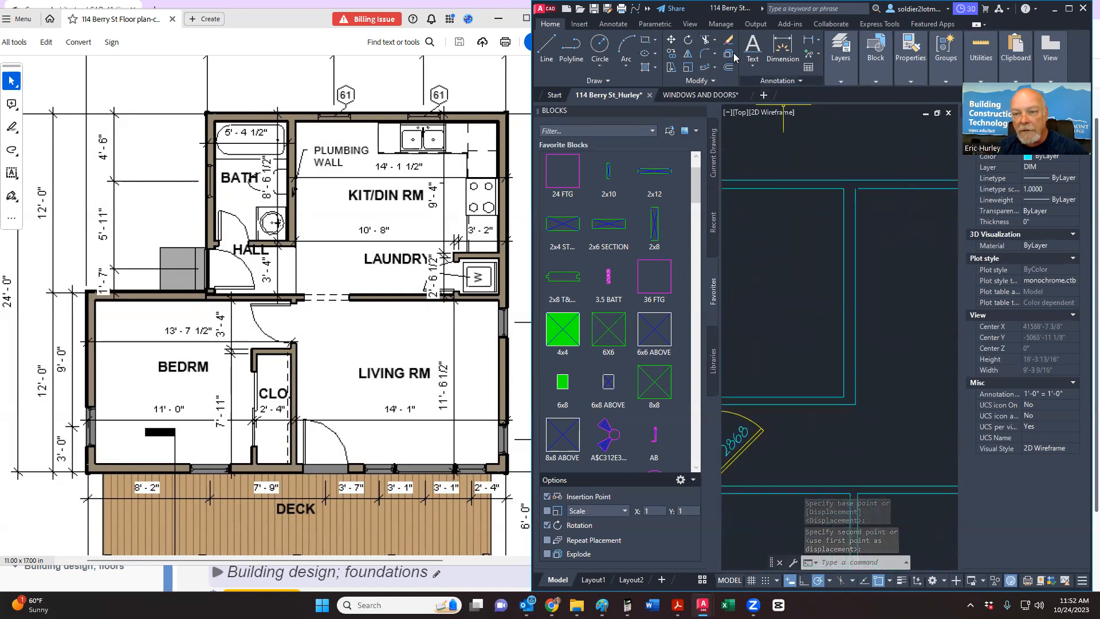
click(706, 40)
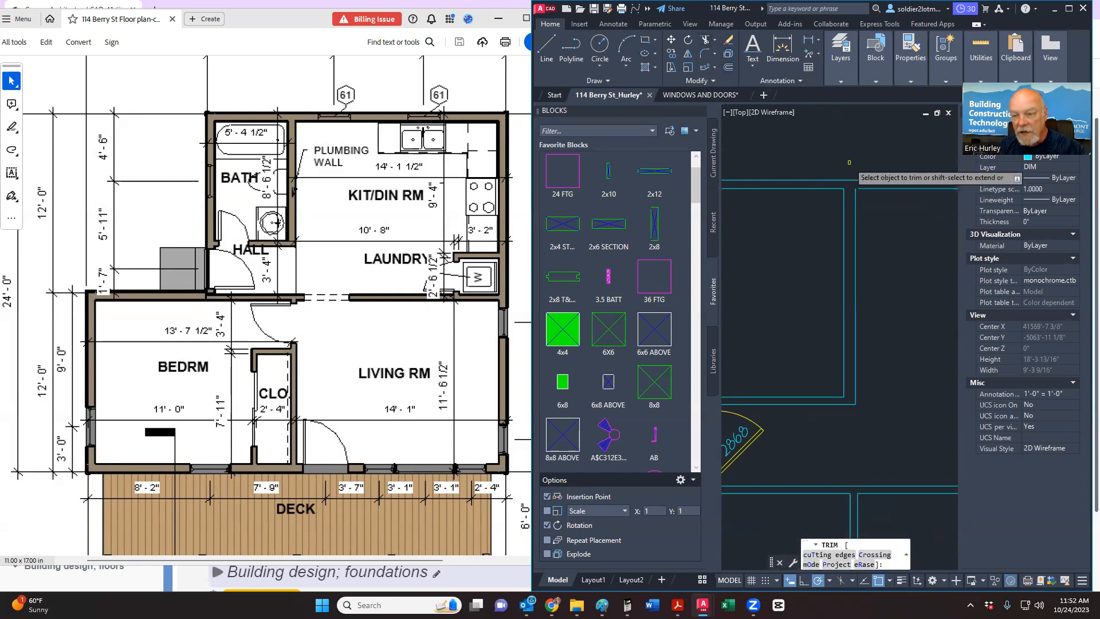
scroll(881, 215, up, 4)
click(885, 230)
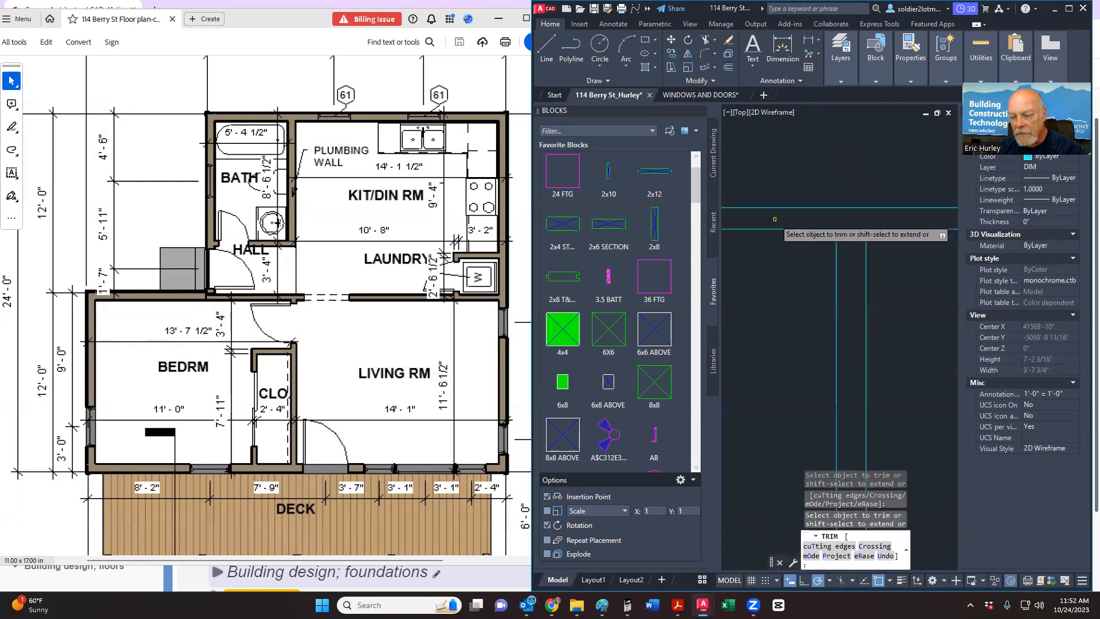
scroll(785, 254, down, 8)
key(Escape)
Step: Pan and zoom out to bring the whole floor plan into view
scroll(911, 265, down, 4)
middle_drag(899, 289, 836, 295)
scroll(836, 296, up, 2)
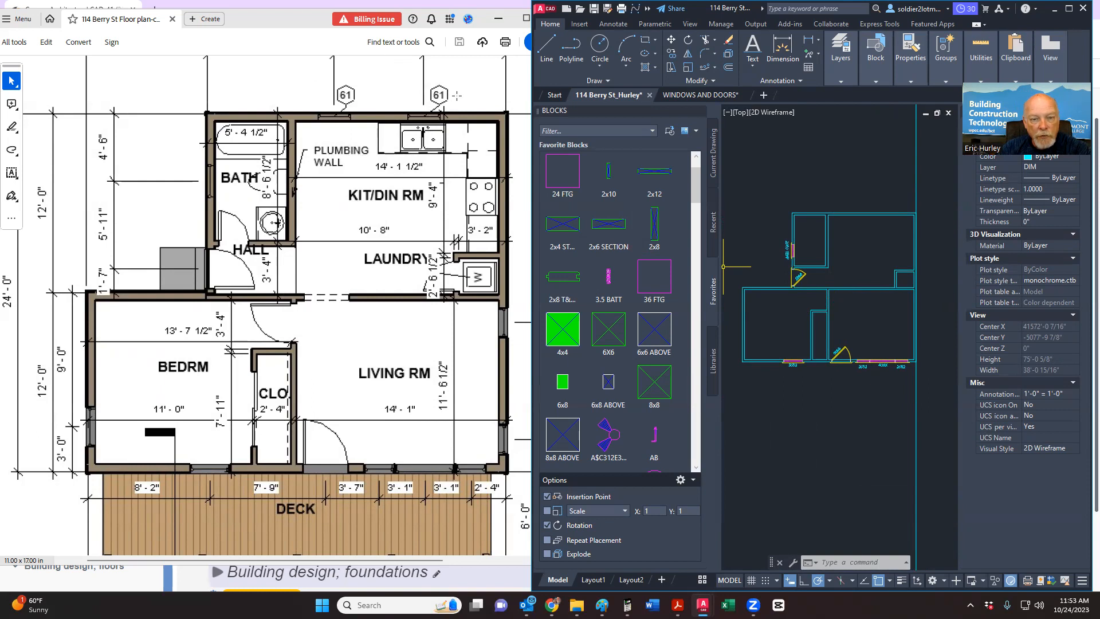
Step: Bring the Berry St floor plan PDF forward in Acrobat and maximize its window
click(437, 151)
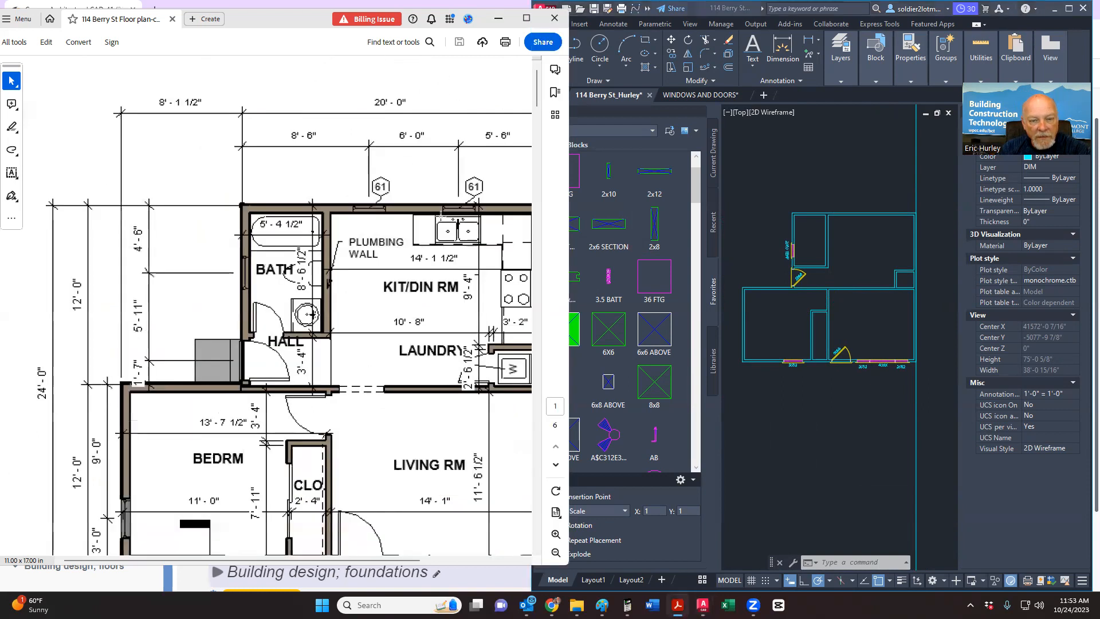
scroll(278, 277, down, 3)
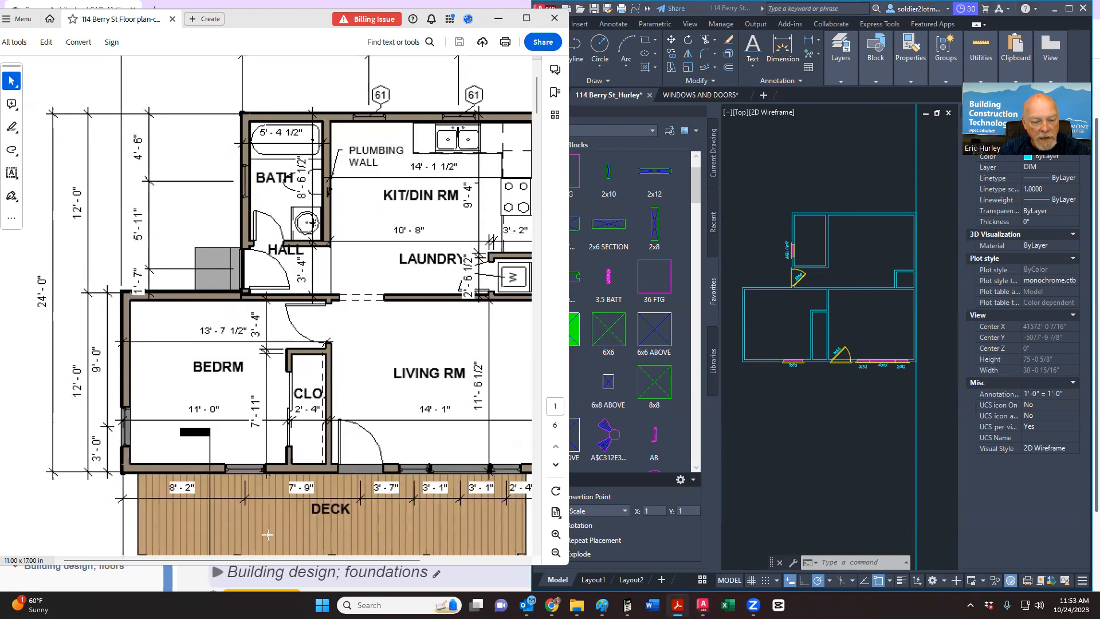
drag(212, 556, 222, 556)
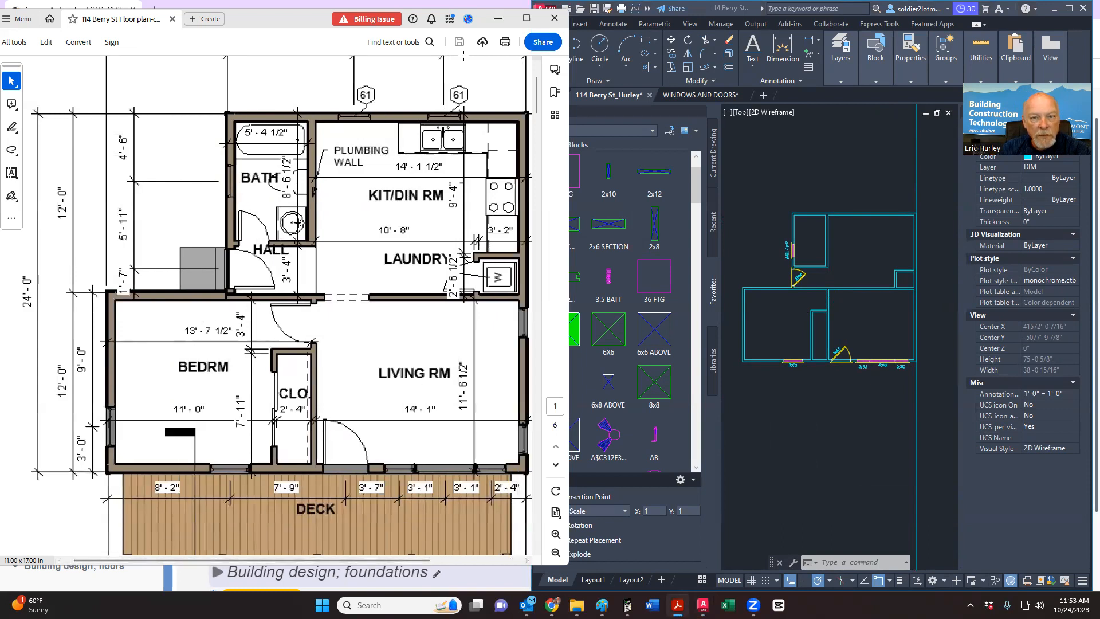
click(526, 18)
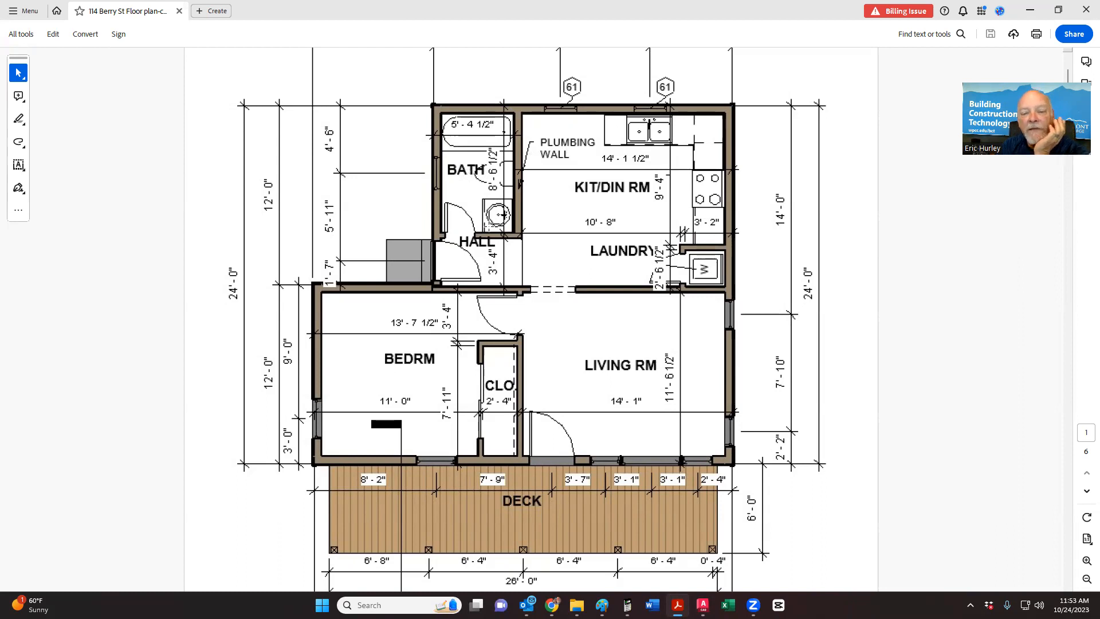
scroll(497, 214, up, 1)
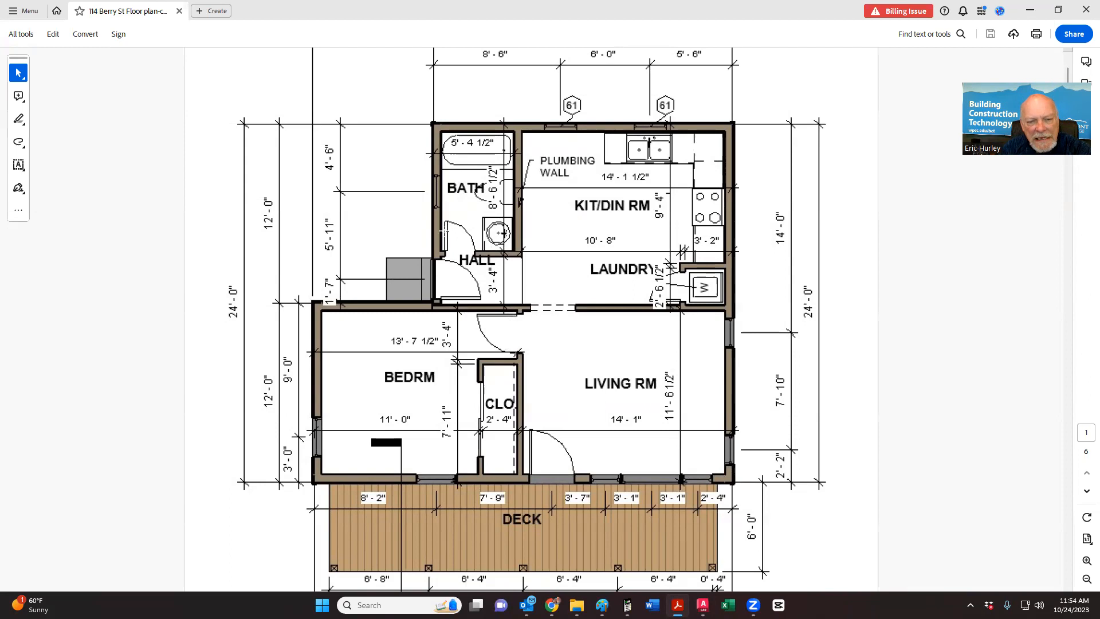
ctrl+scroll(440, 252, up, 1)
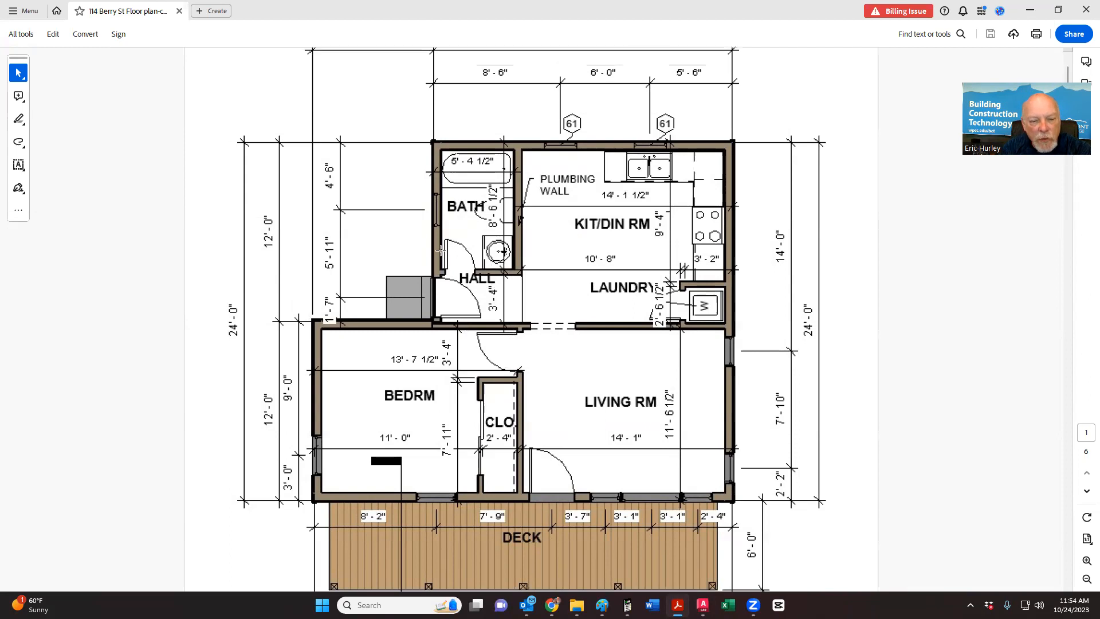
ctrl+scroll(443, 270, up, 5)
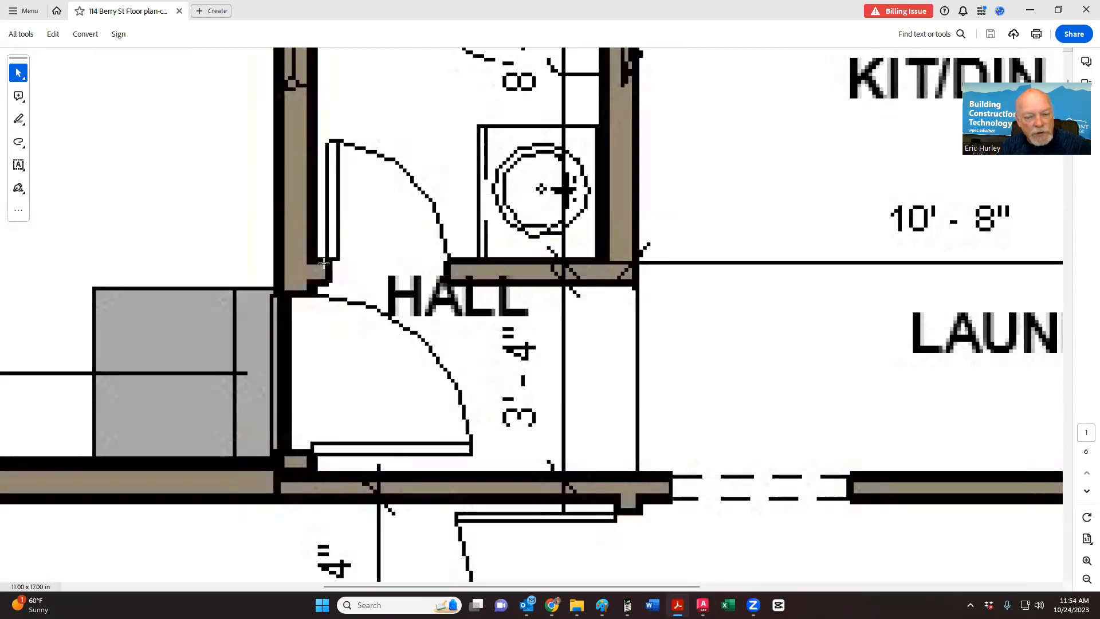
scroll(560, 279, down, 4)
scroll(560, 279, down, 1)
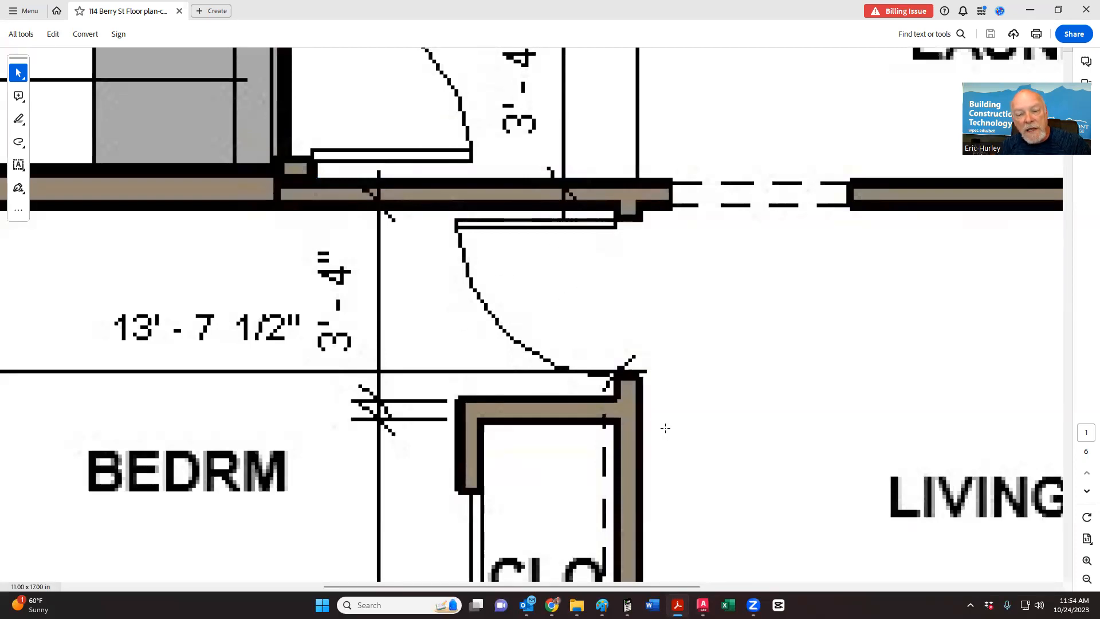
scroll(668, 427, up, 5)
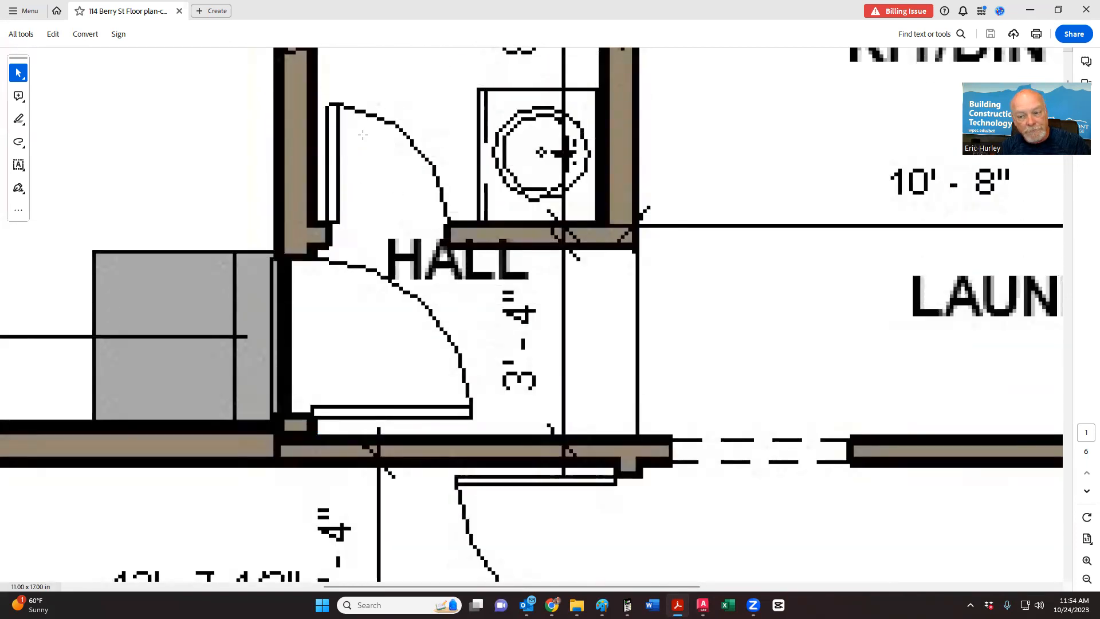
ctrl+scroll(449, 270, down, 6)
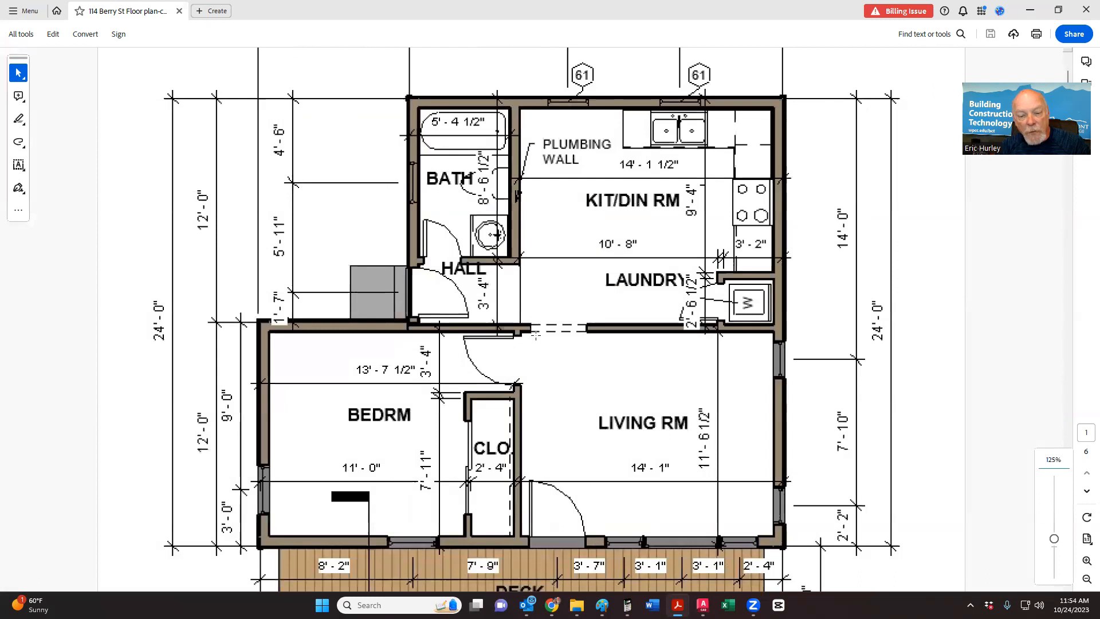
scroll(536, 336, up, 2)
scroll(536, 335, down, 2)
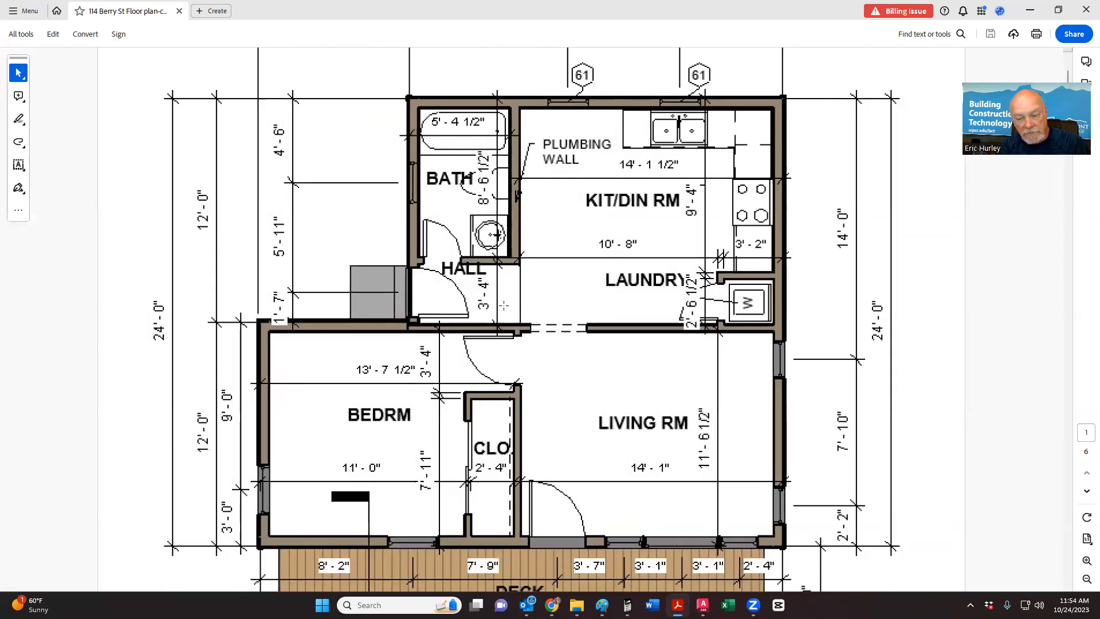
ctrl+scroll(705, 328, up, 6)
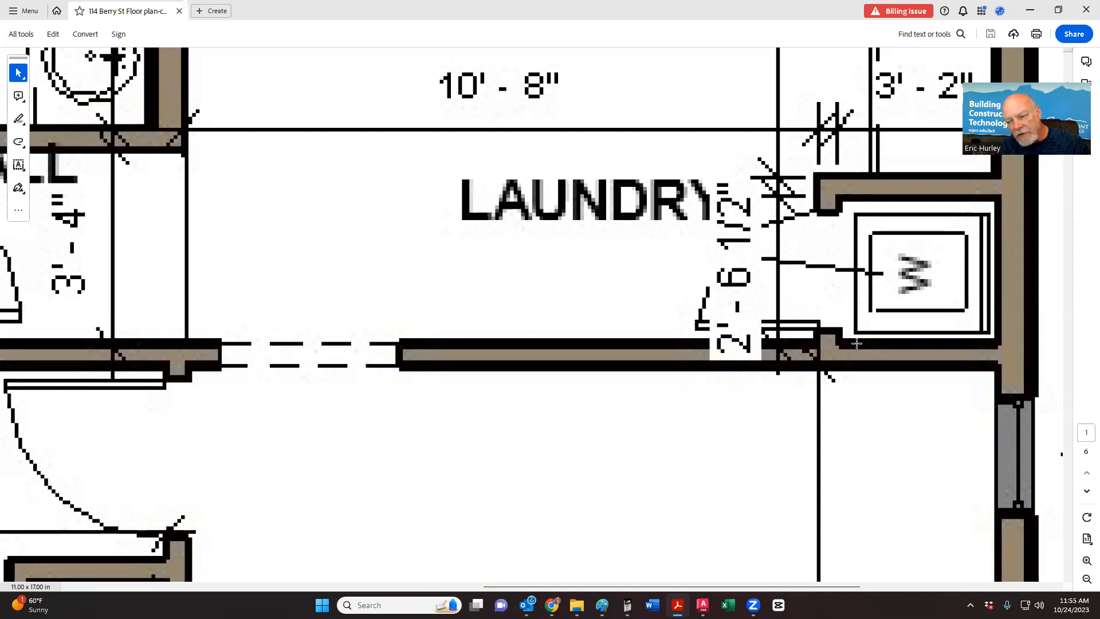
ctrl+scroll(687, 441, down, 3)
scroll(688, 441, down, 3)
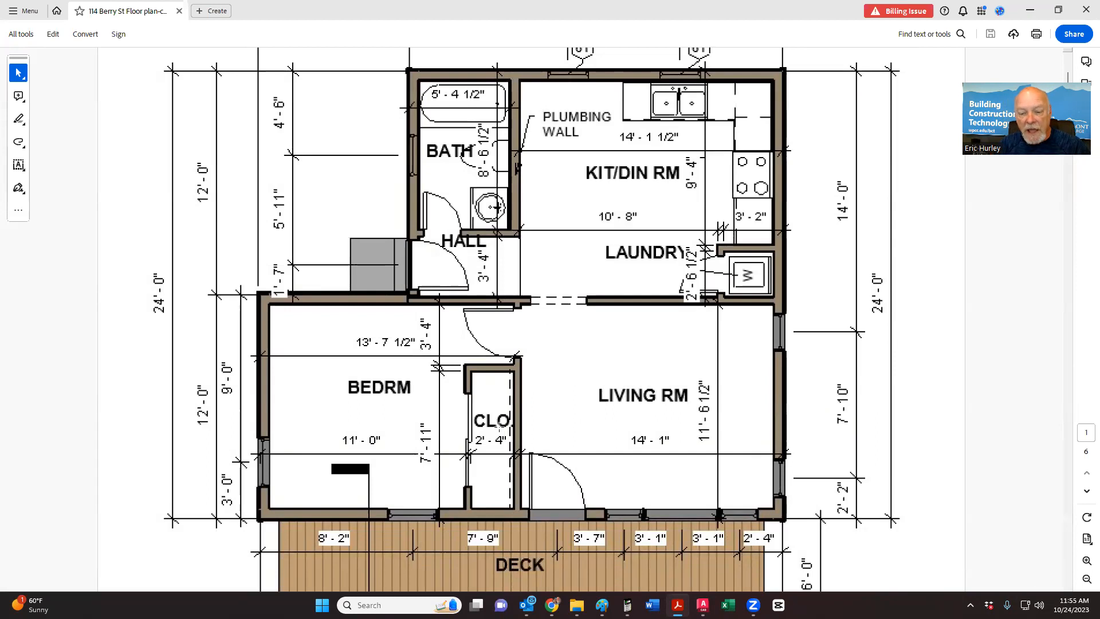
ctrl+scroll(484, 440, down, 1)
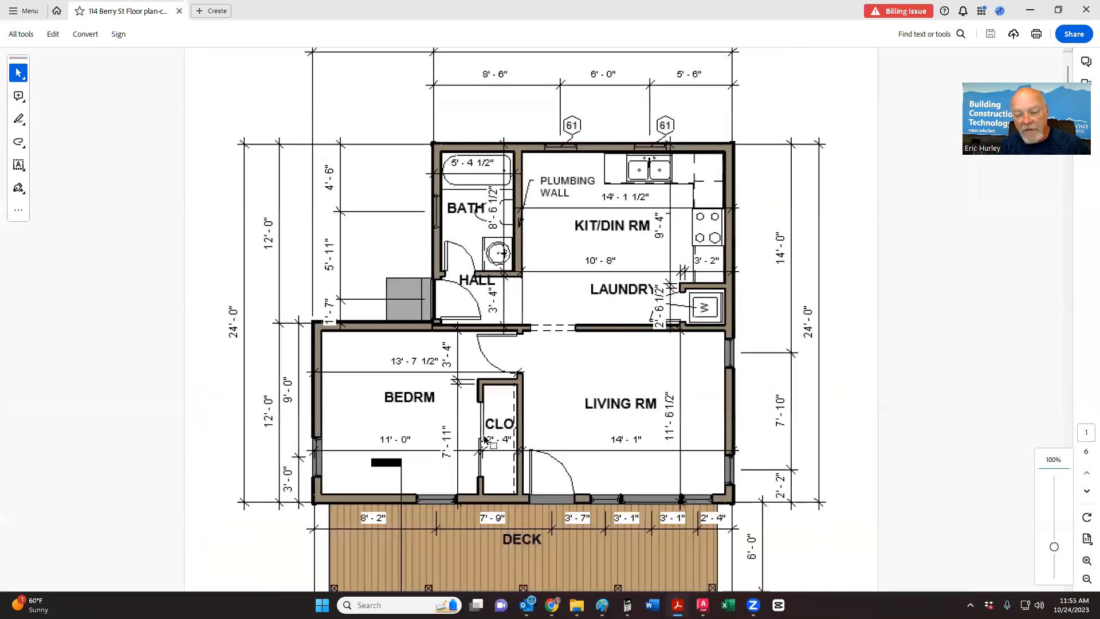
scroll(484, 440, down, 3)
ctrl+scroll(484, 440, down, 1)
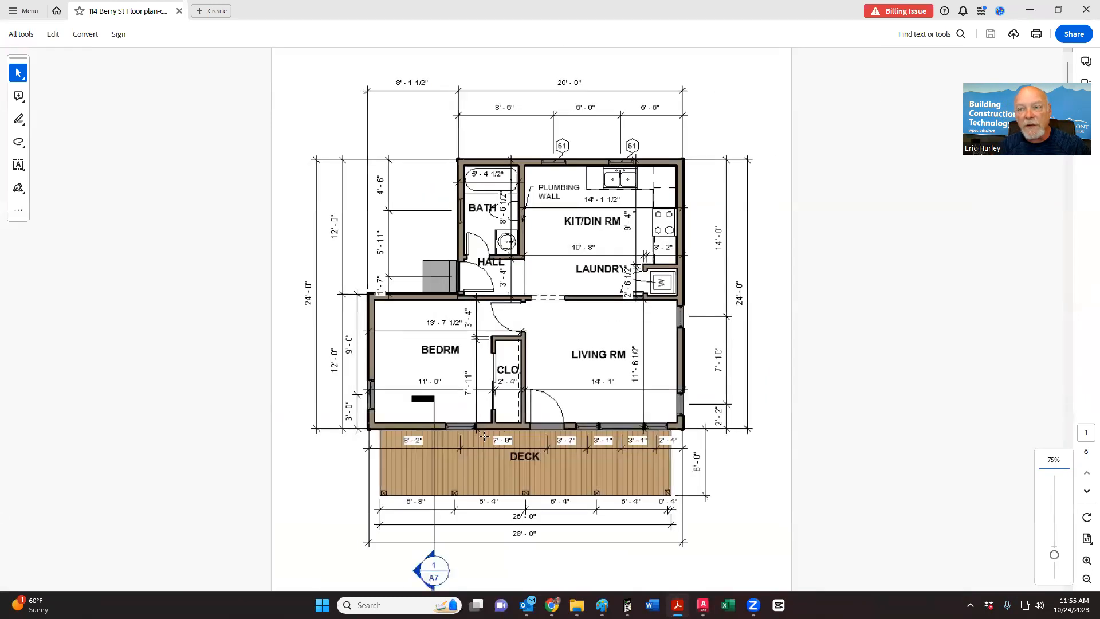